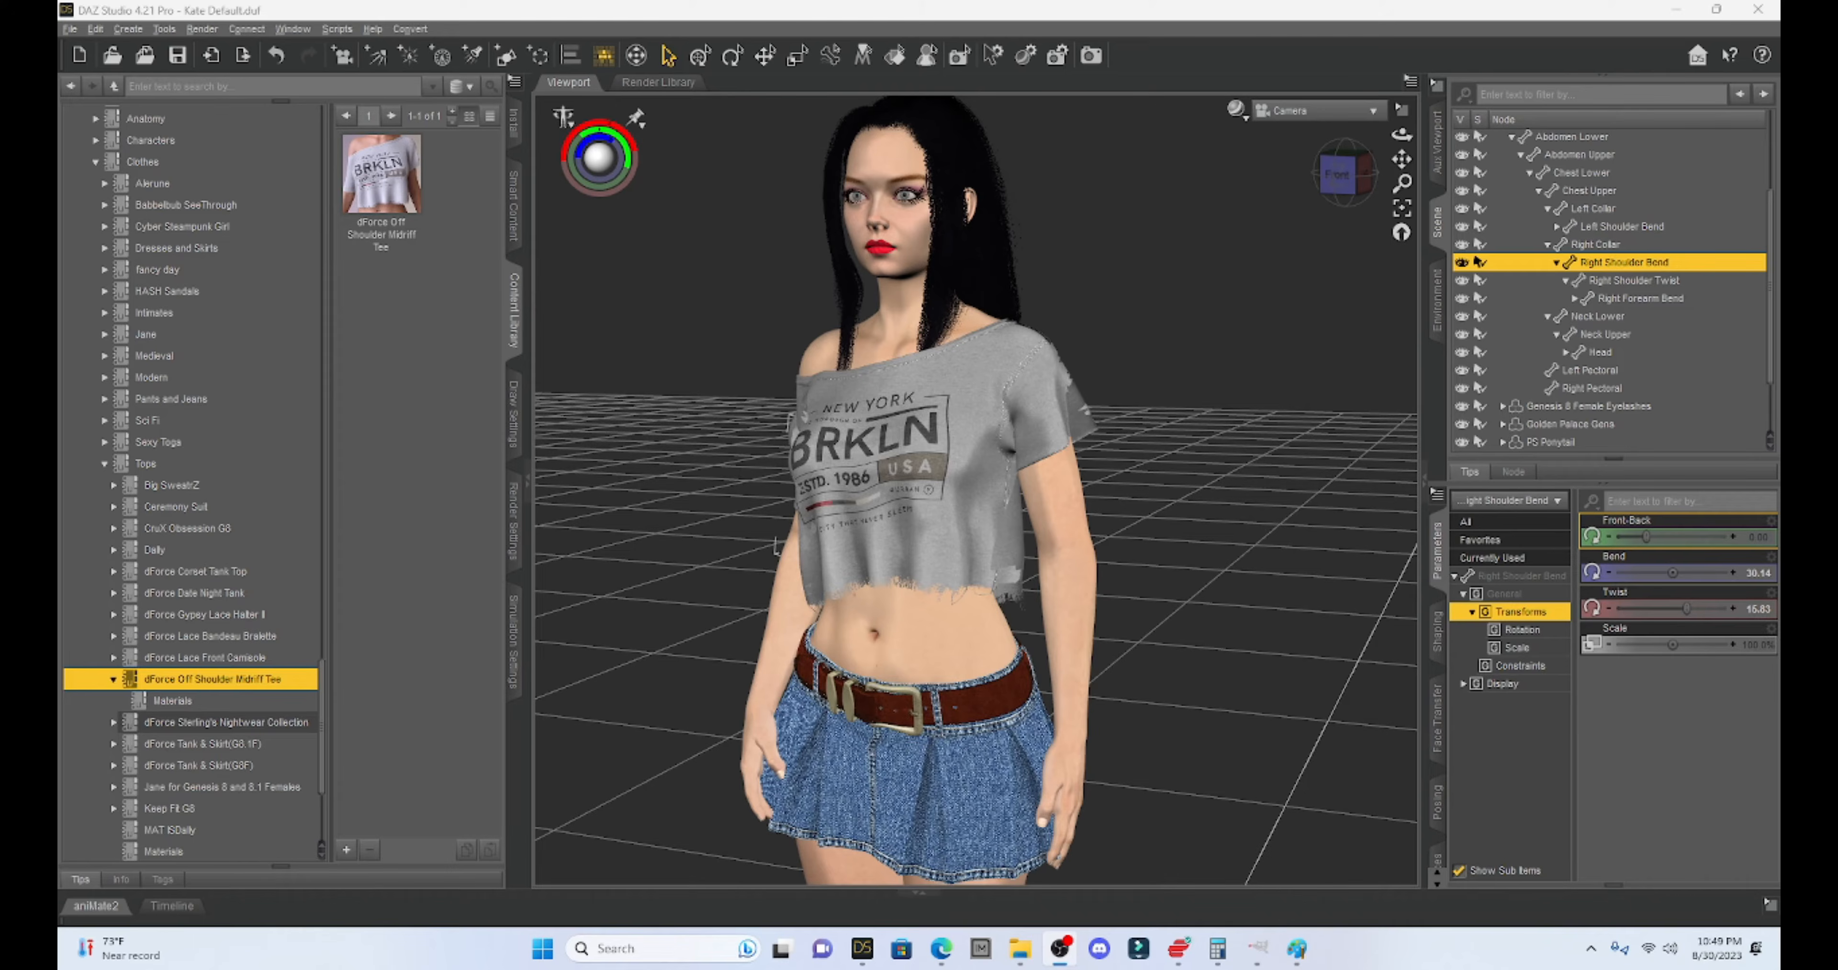
- Switch to the front view and show the dForce Off Shoulder Midriff Tee material presets
{"action": "left_click", "coordinate": [1344, 184]}
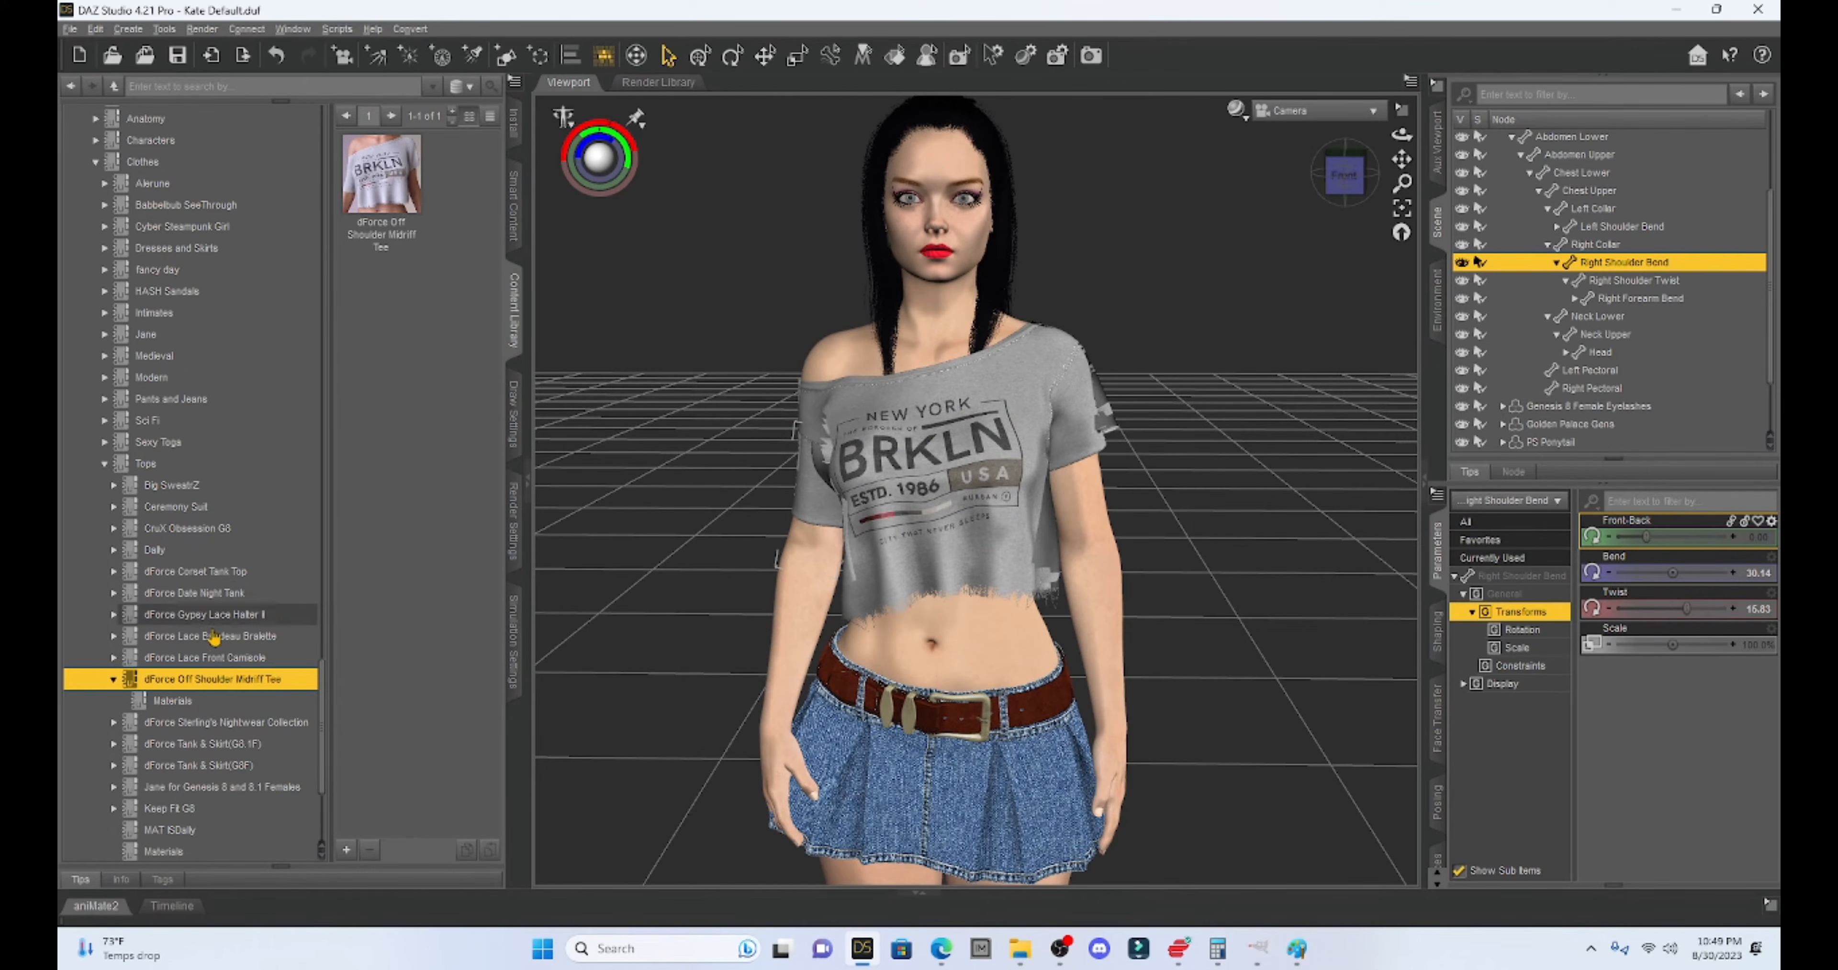
{"action": "left_click", "coordinate": [181, 702]}
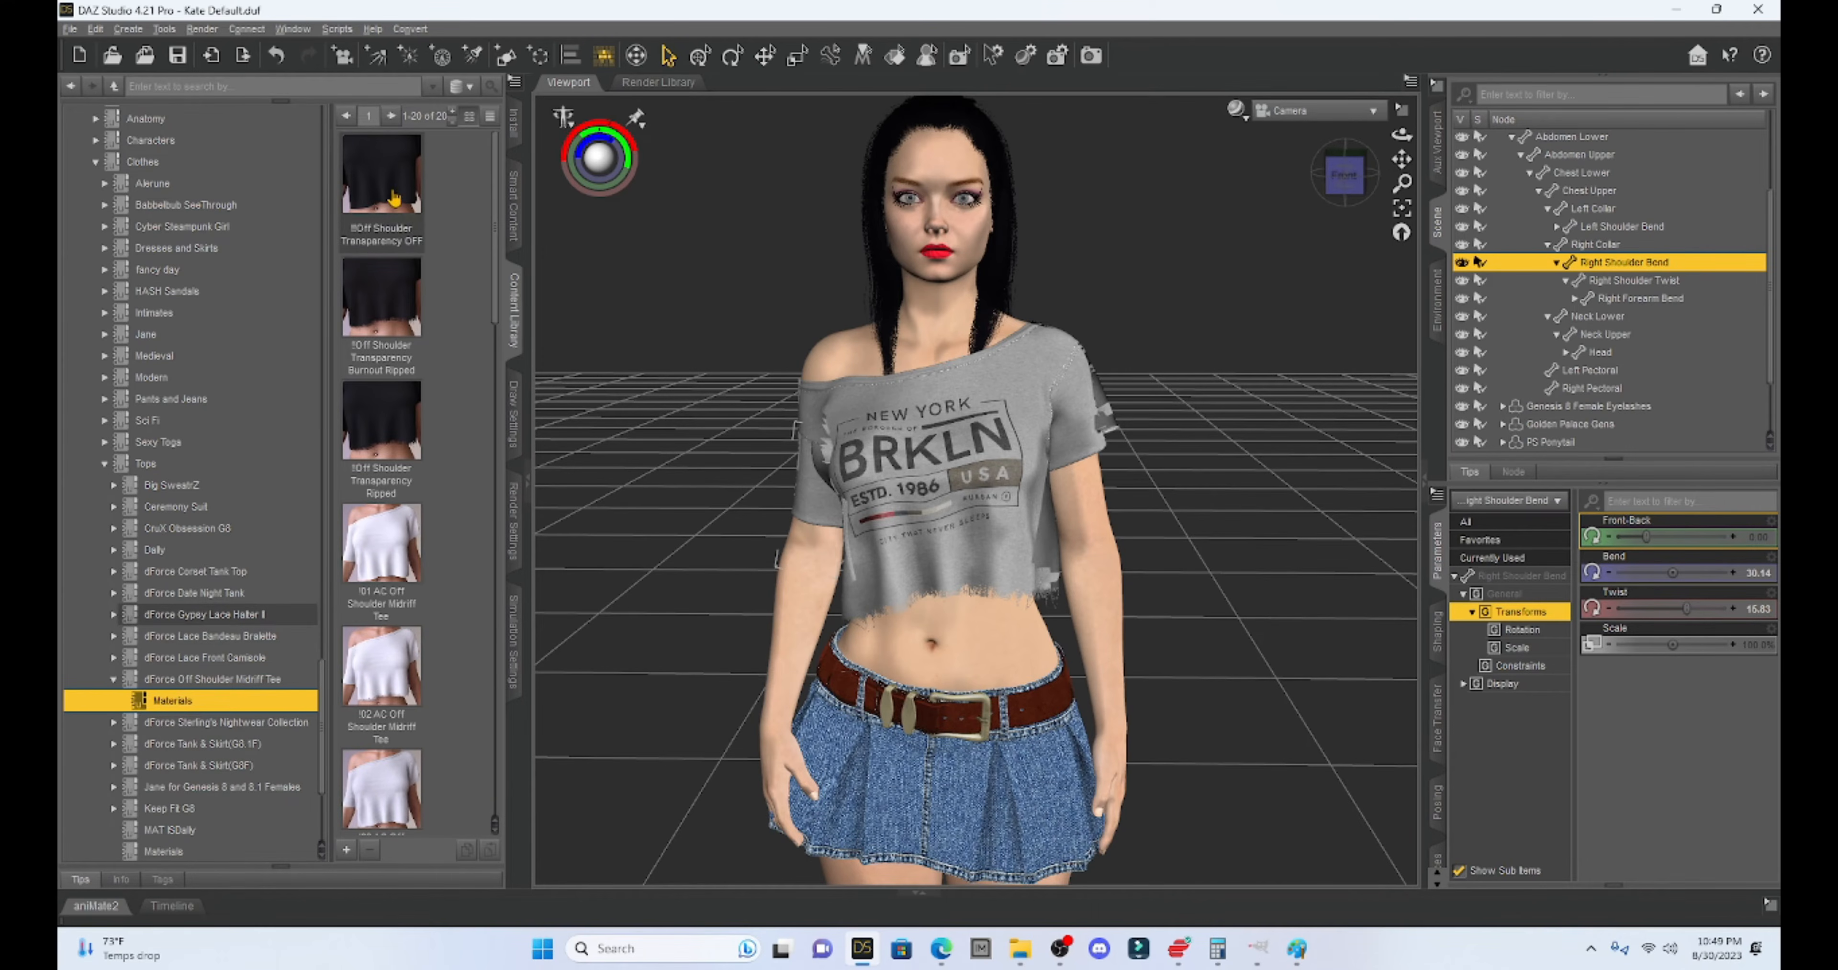
{"action": "scroll", "coordinate": [424, 597], "scroll_direction": "down", "scroll_amount": 10}
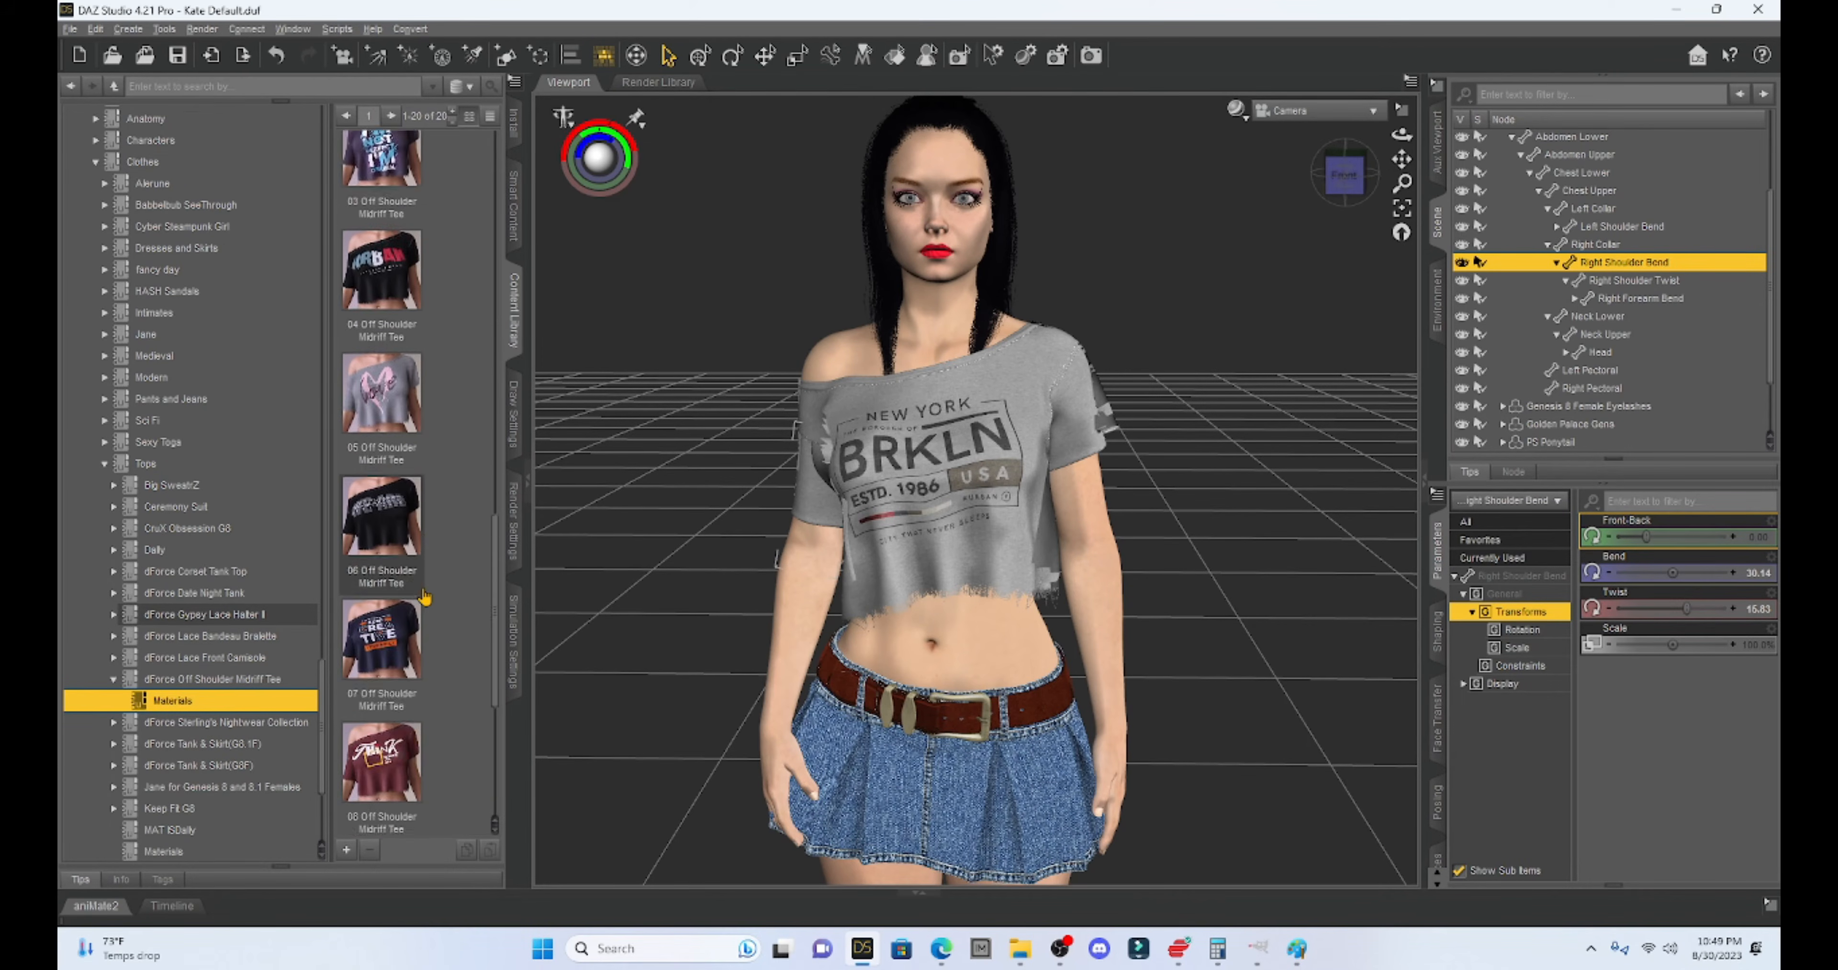
{"action": "scroll", "coordinate": [424, 598], "scroll_direction": "up", "scroll_amount": 2}
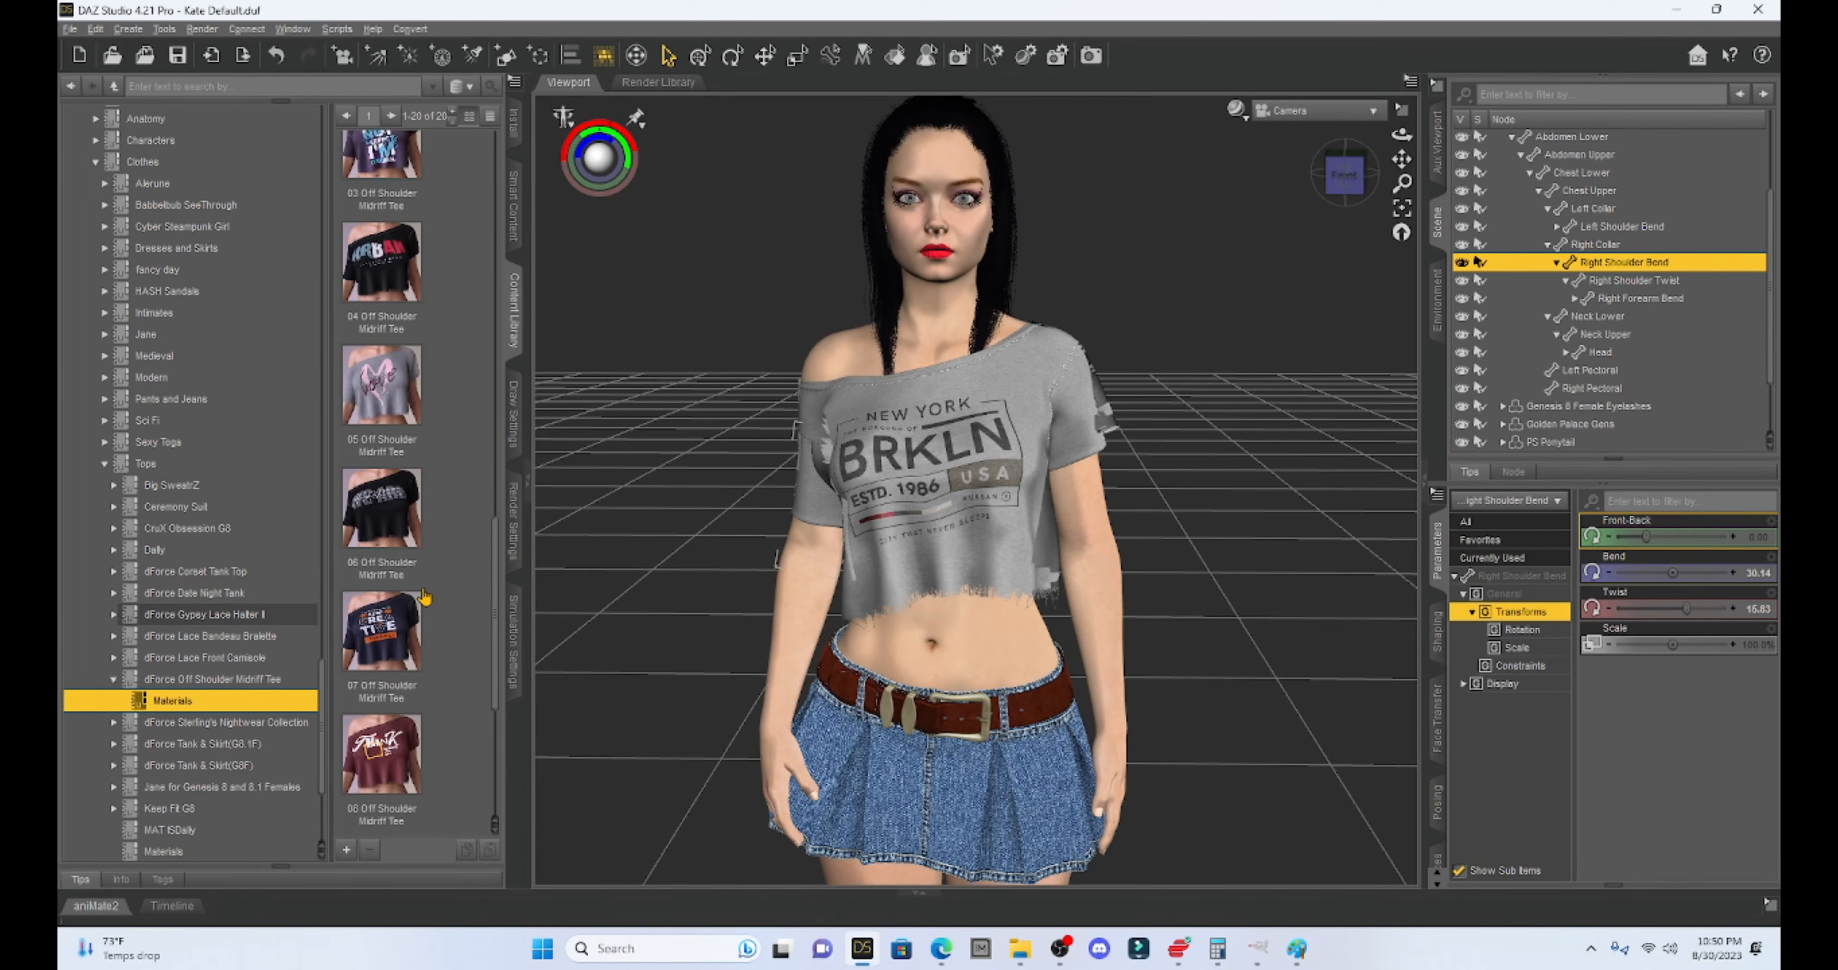
{"action": "scroll", "coordinate": [424, 597], "scroll_direction": "down", "scroll_amount": 3}
{"action": "scroll", "coordinate": [424, 597], "scroll_direction": "up", "scroll_amount": 3}
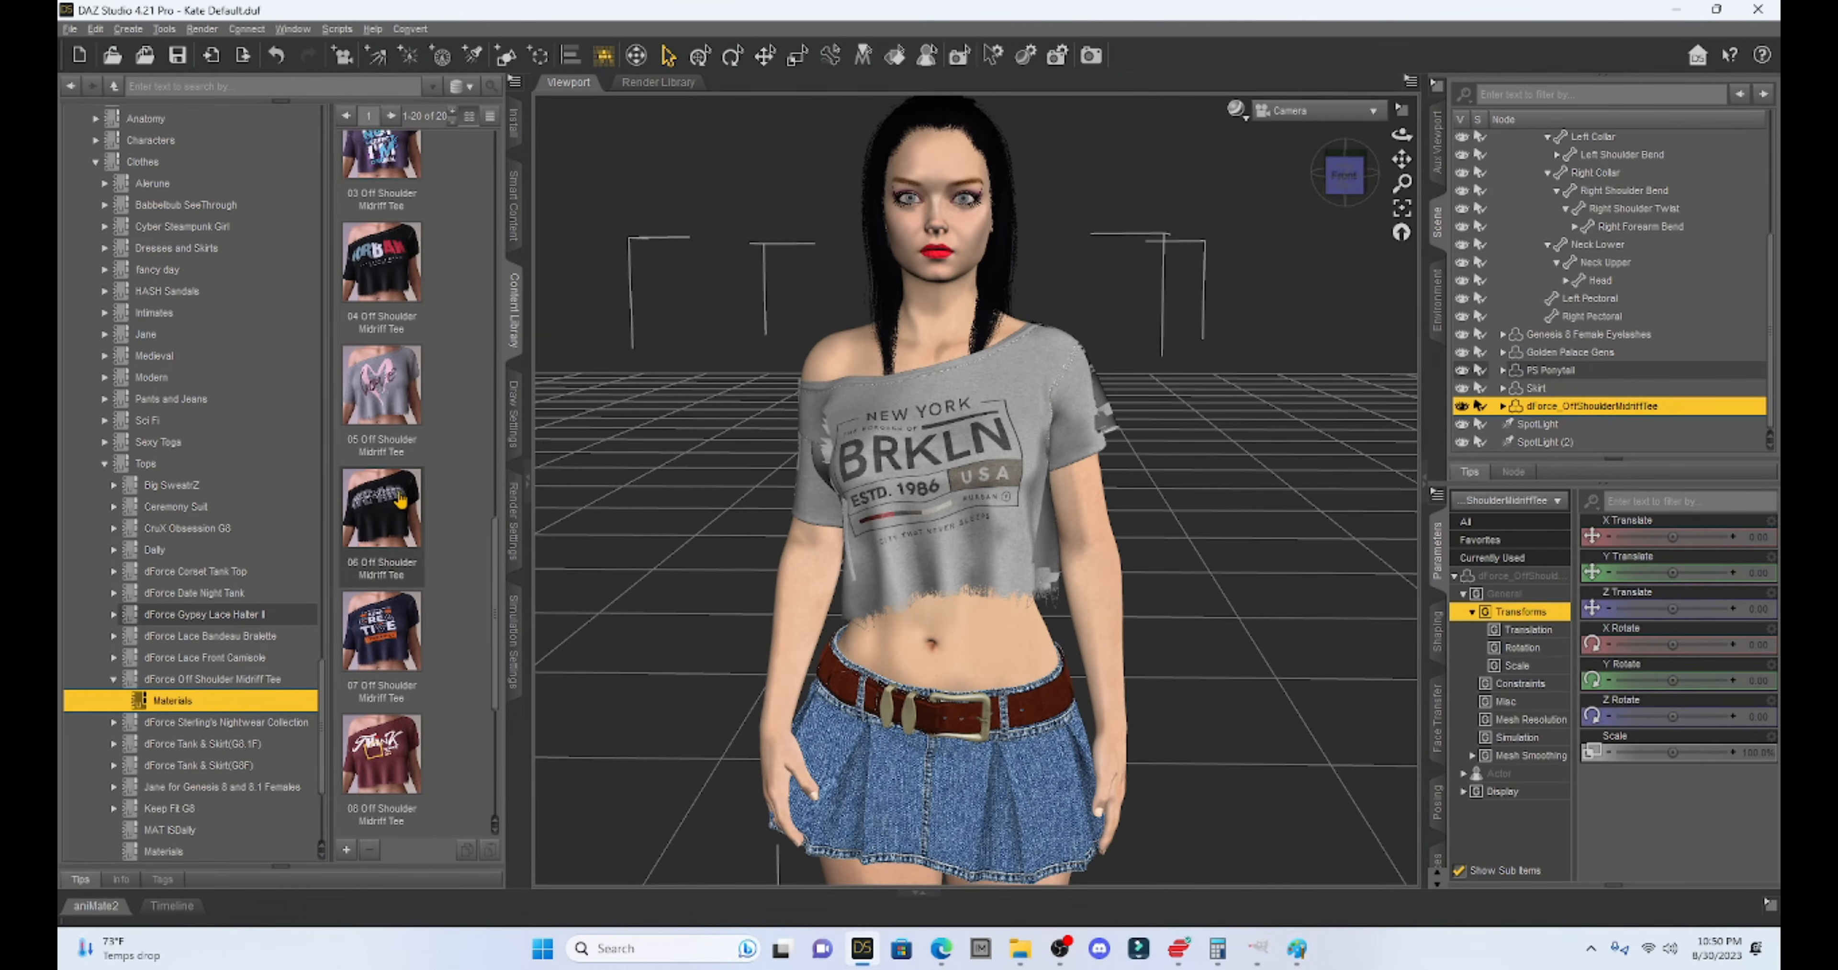
- Try the 06, 05 and 04 tee presets, then apply the plain white !06 AC material
{"action": "double_click", "coordinate": [401, 500]}
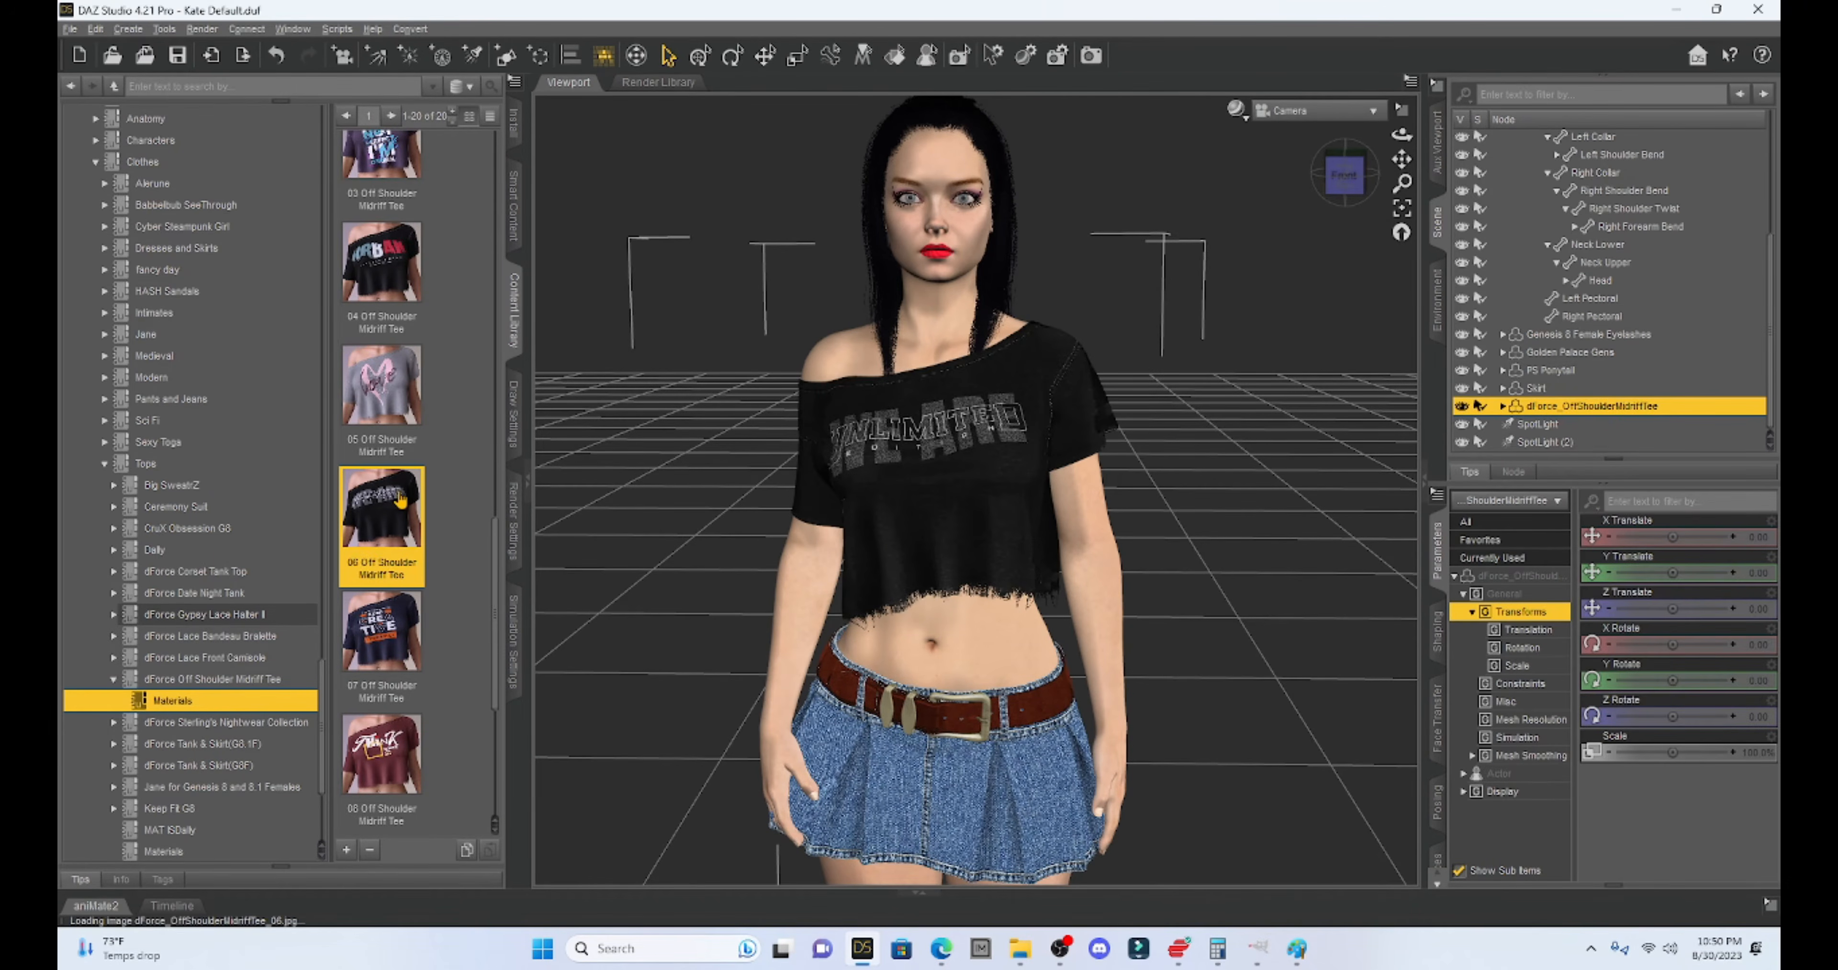
{"action": "double_click", "coordinate": [382, 389]}
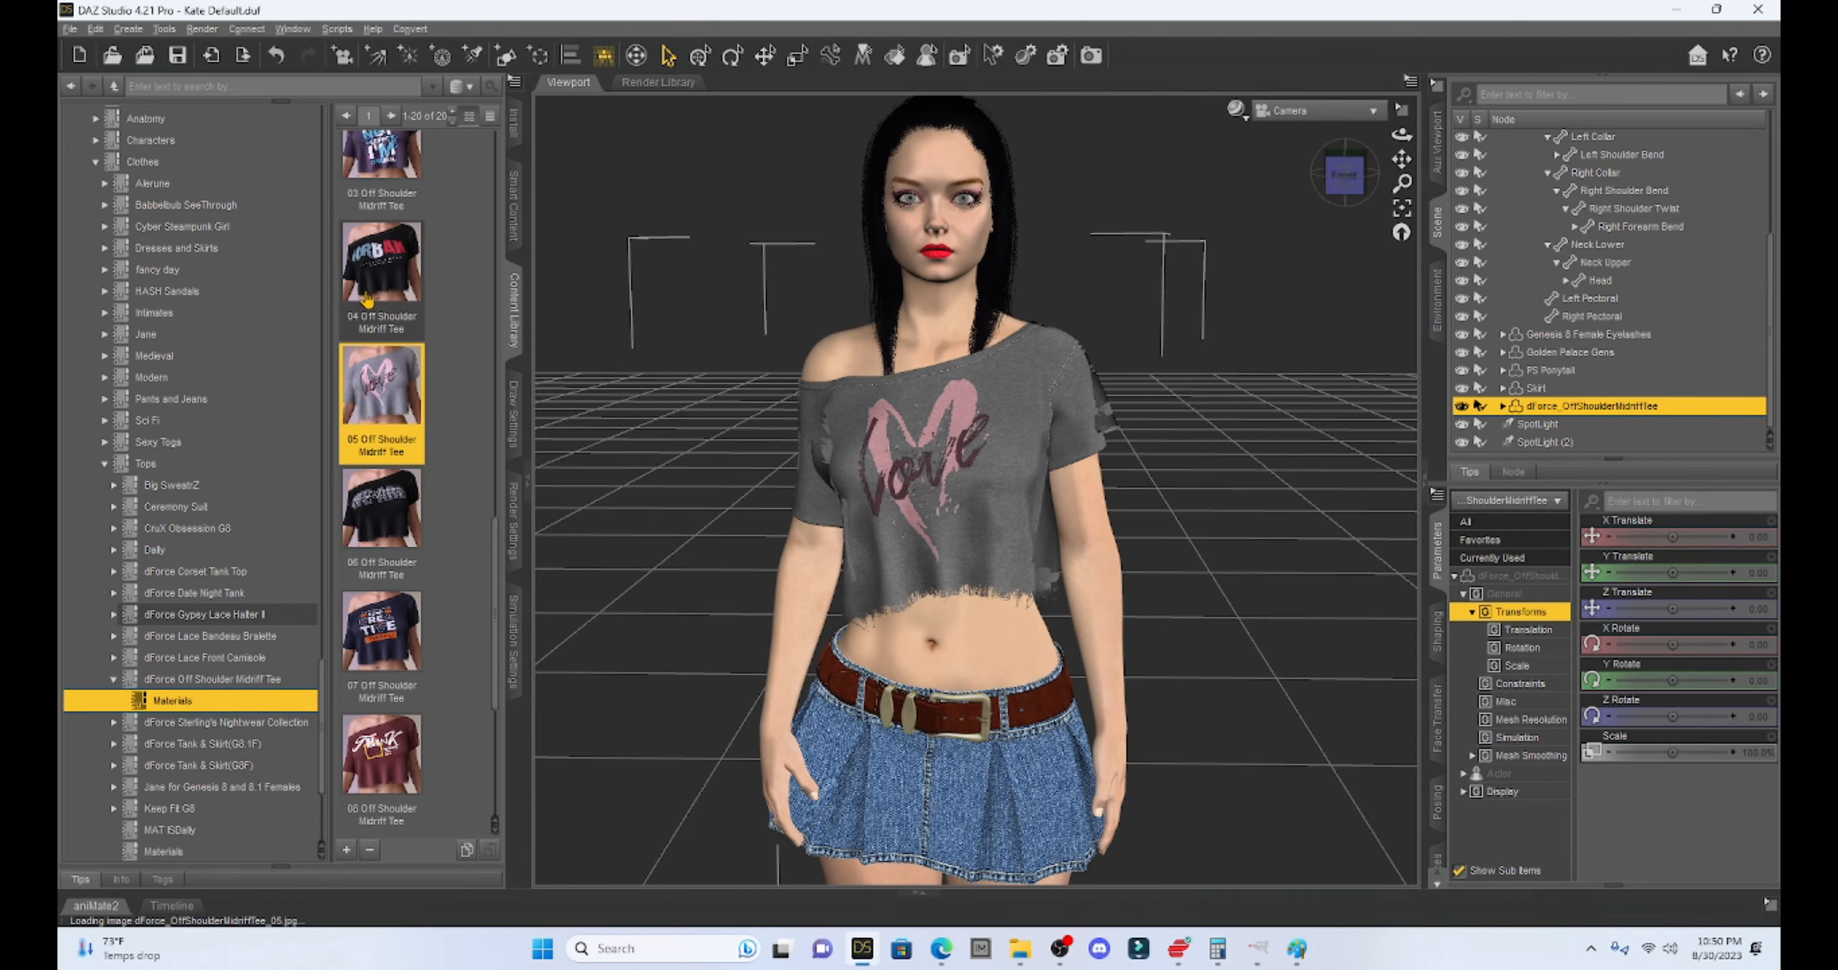
{"action": "double_click", "coordinate": [368, 275]}
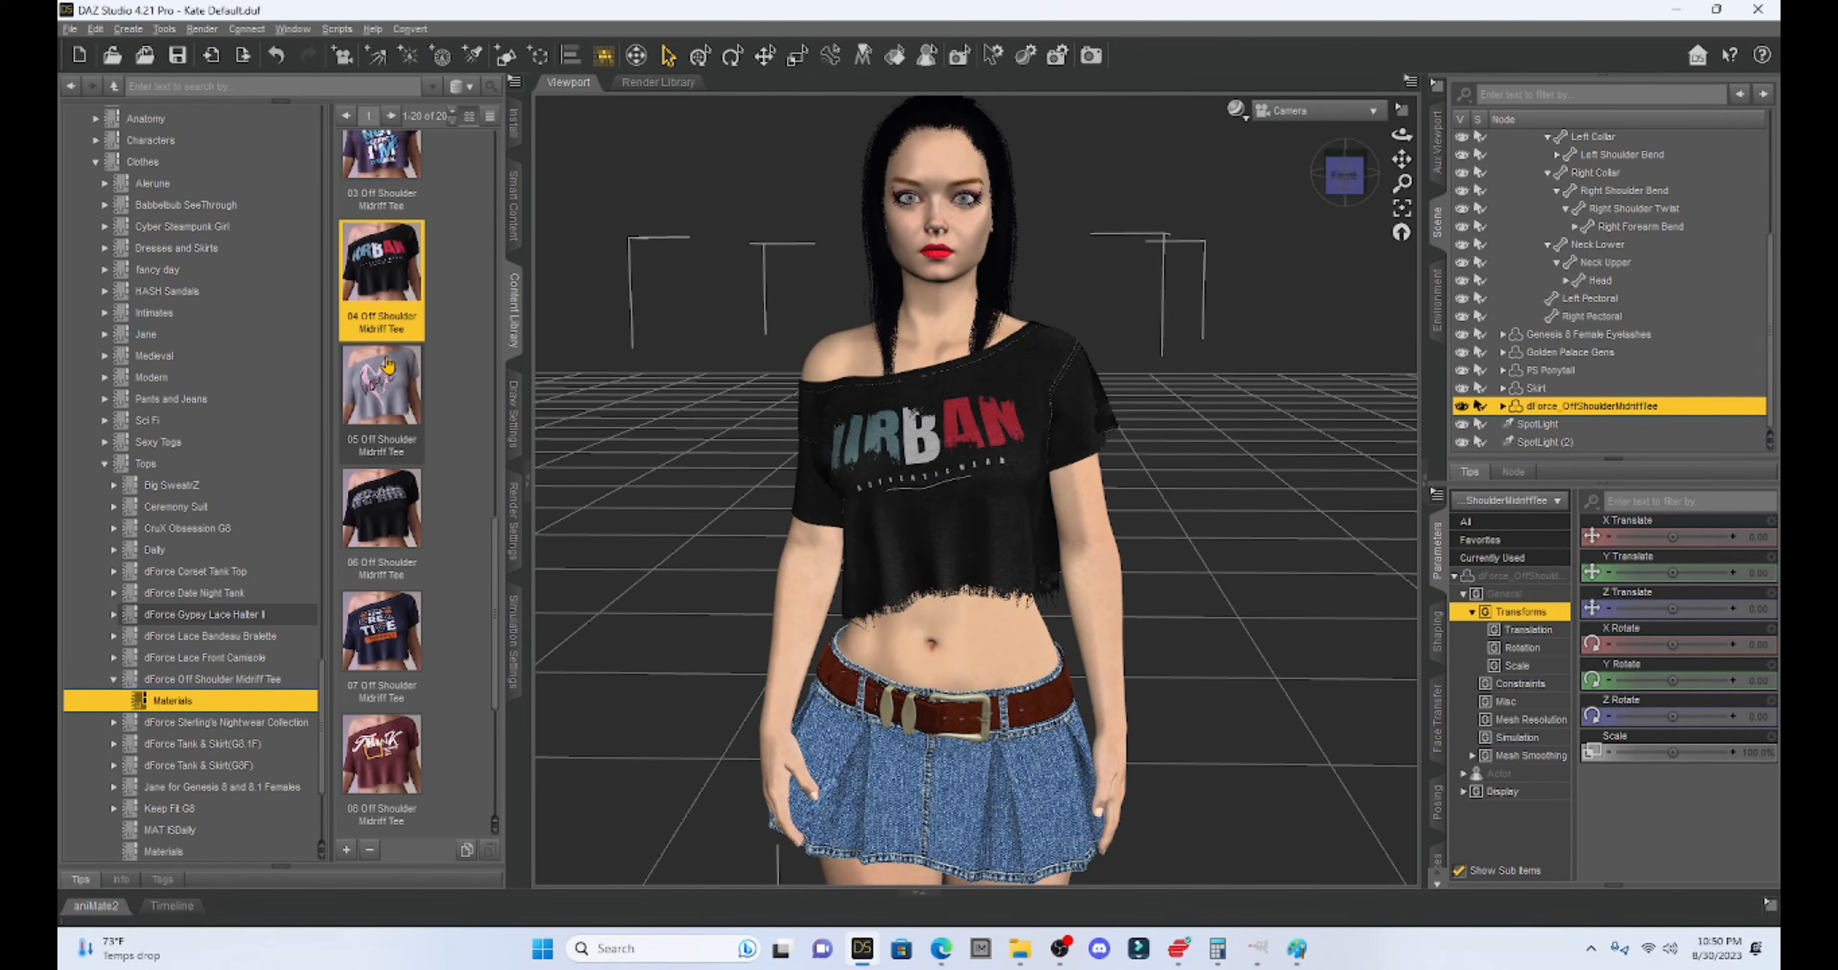
{"action": "scroll", "coordinate": [388, 364], "scroll_direction": "up", "scroll_amount": 6}
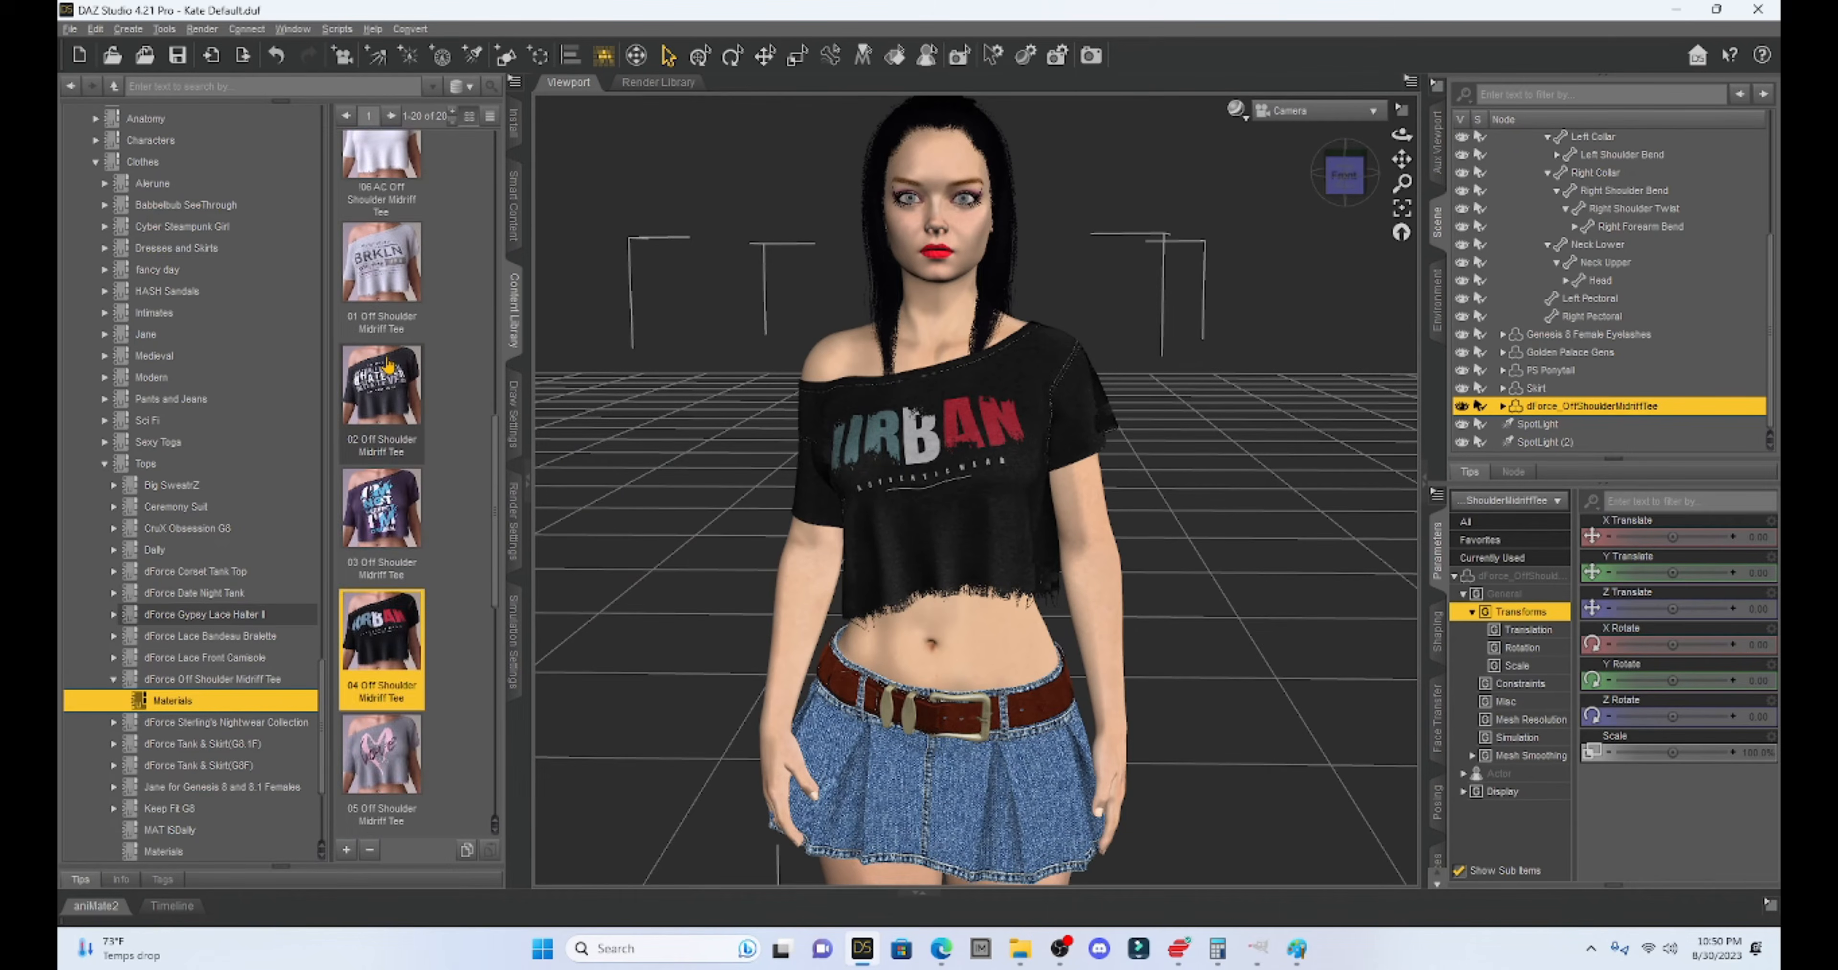
{"action": "left_click", "coordinate": [382, 518]}
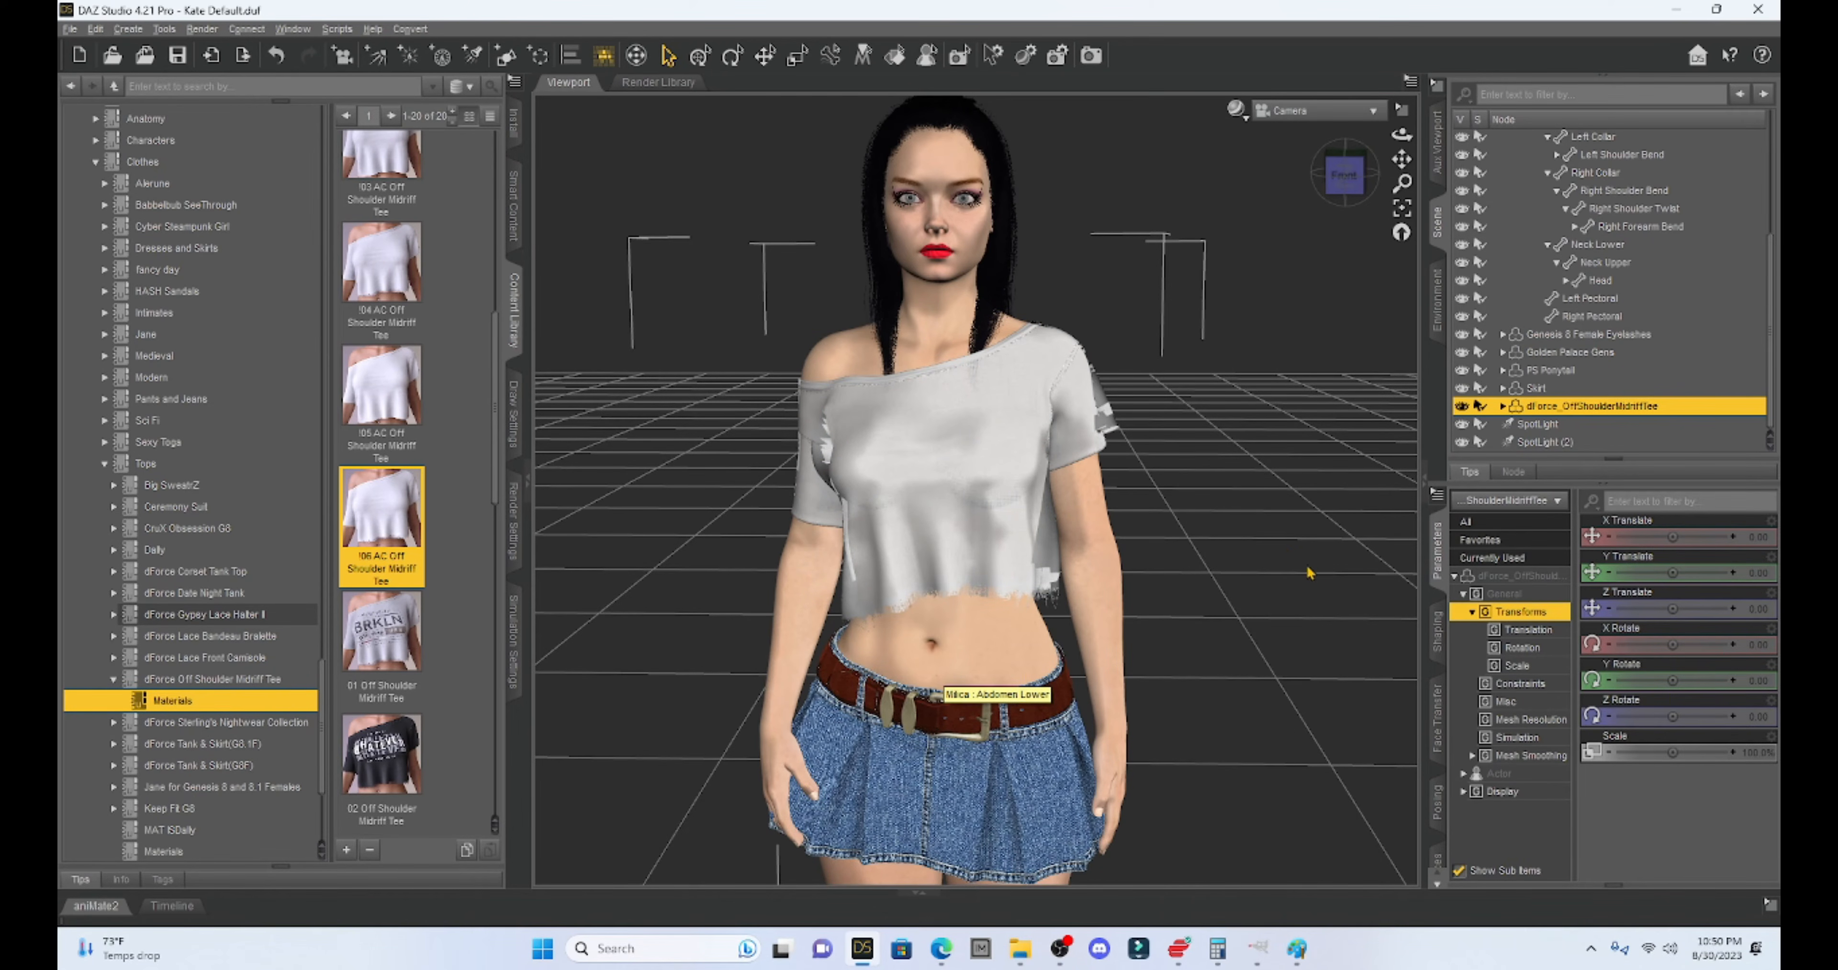
{"action": "left_click", "coordinate": [1437, 845]}
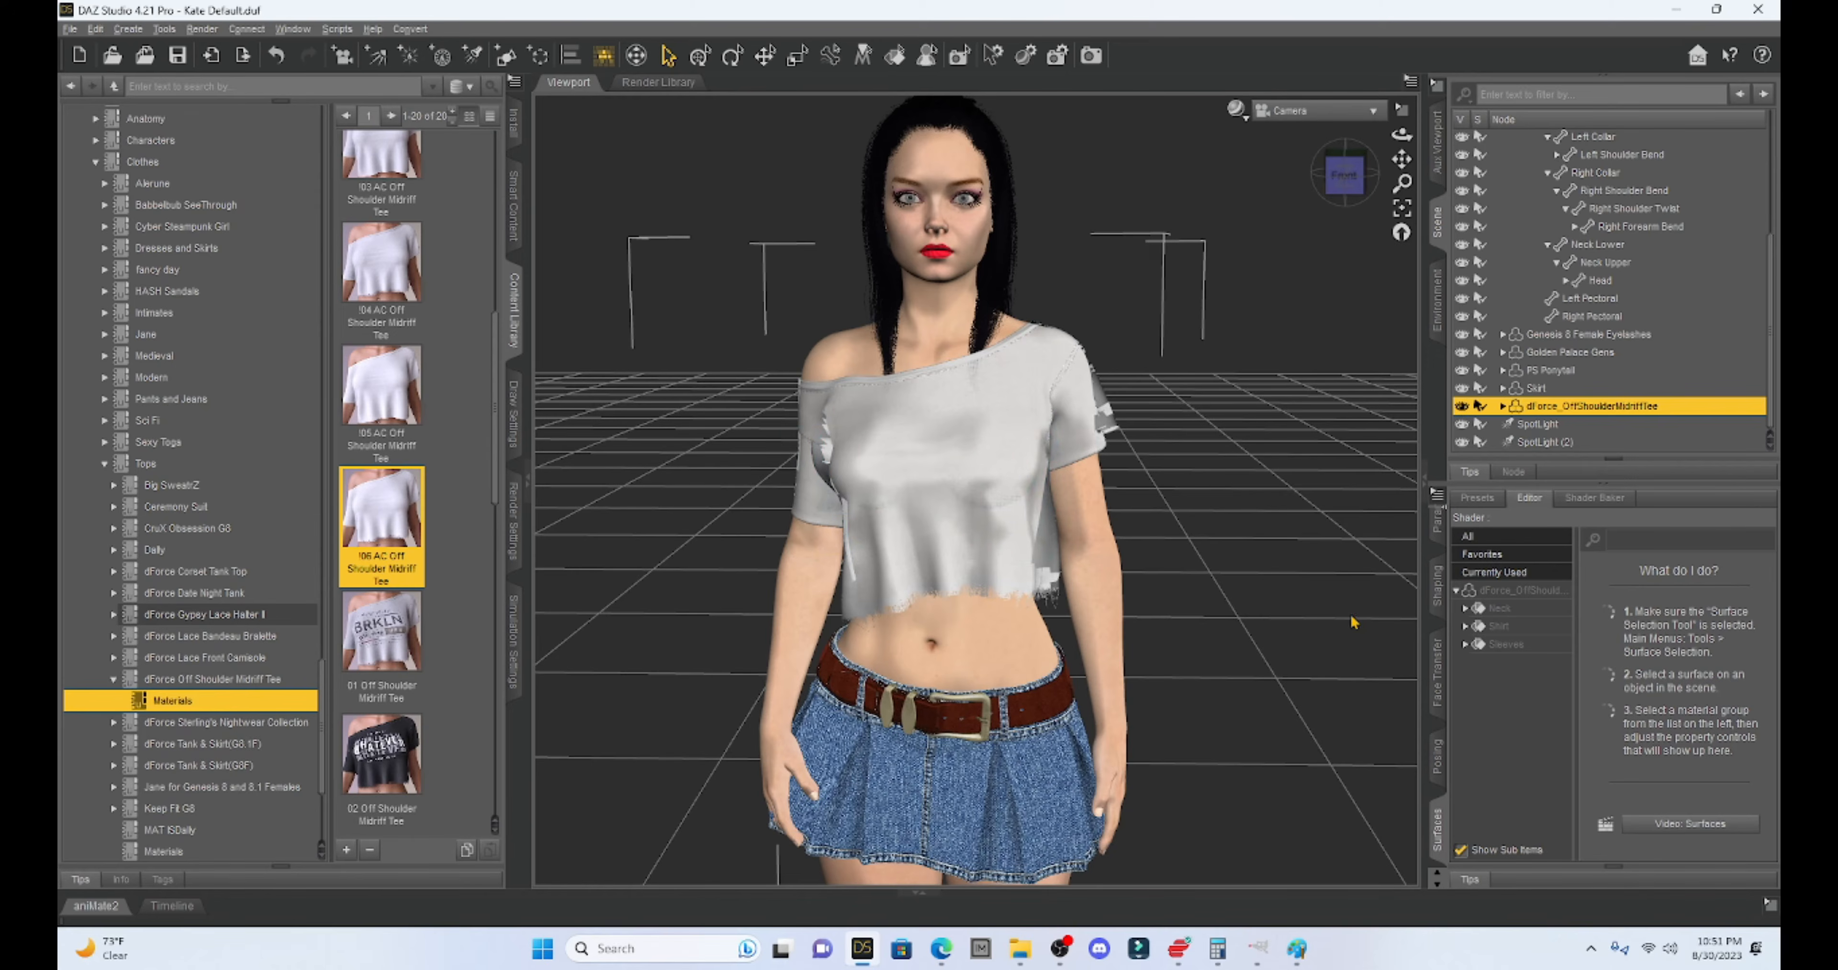
- Select the Shirt's Base surface and browse for a new Base Color image
{"action": "left_click", "coordinate": [1466, 628]}
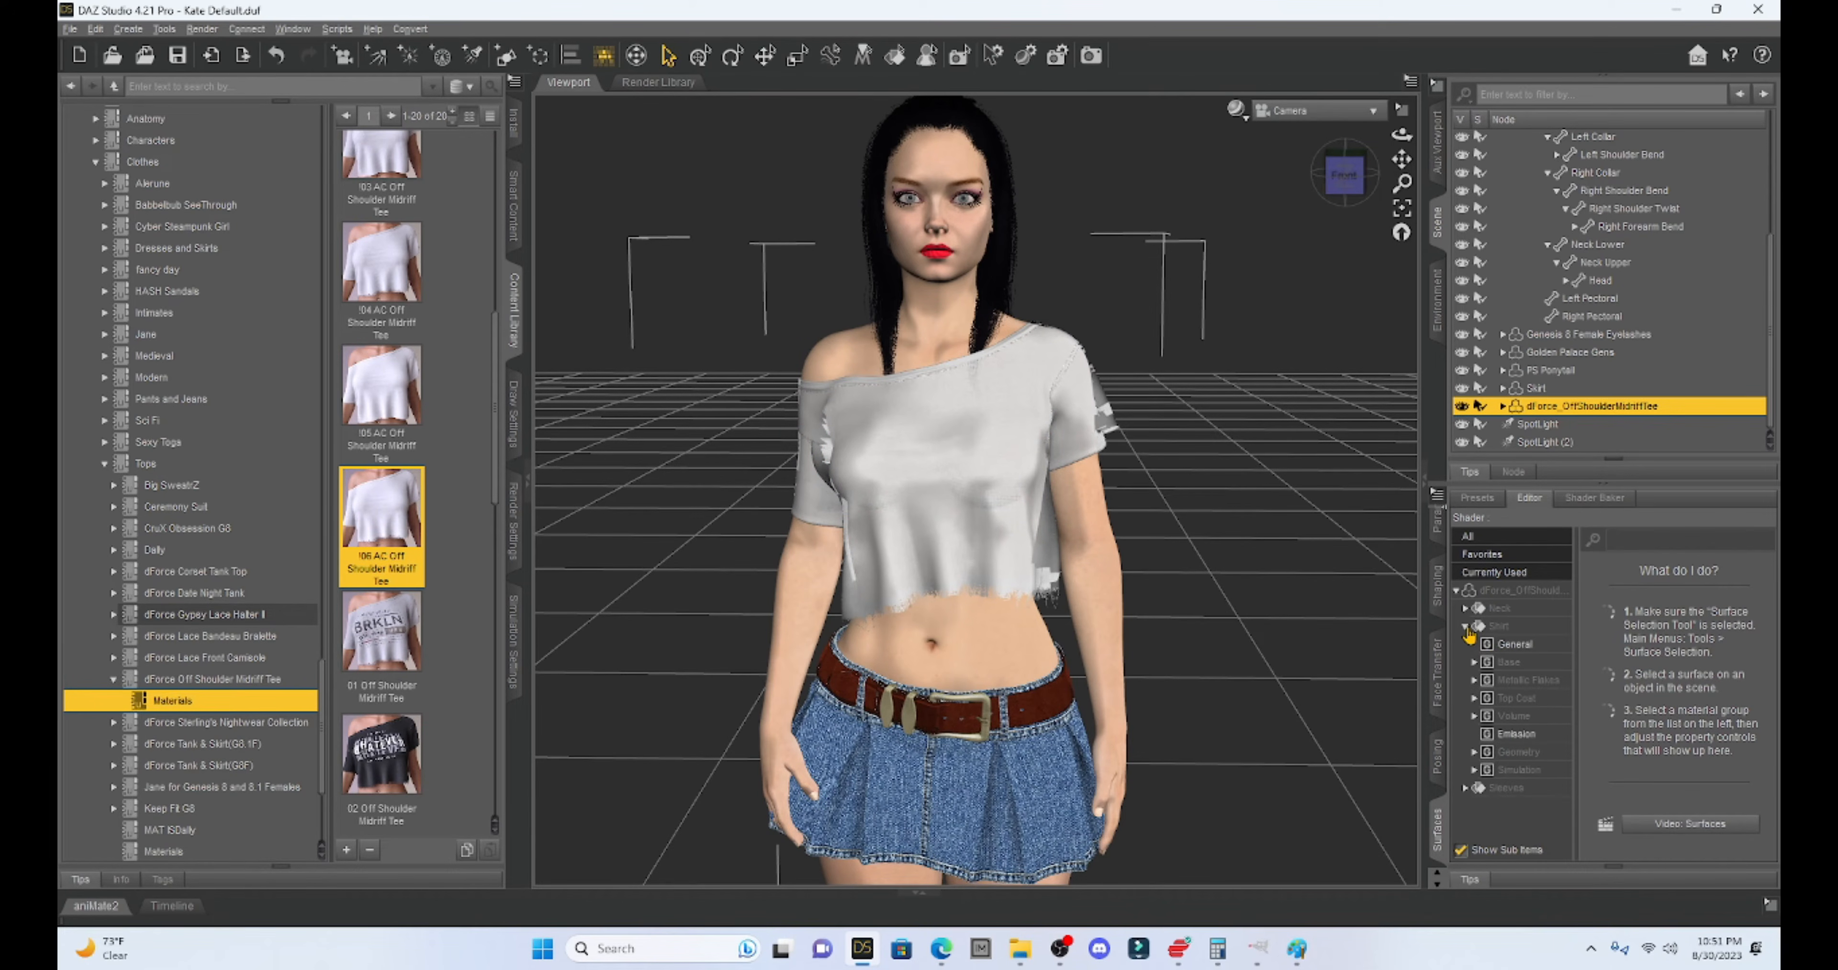
{"action": "left_click", "coordinate": [1508, 664]}
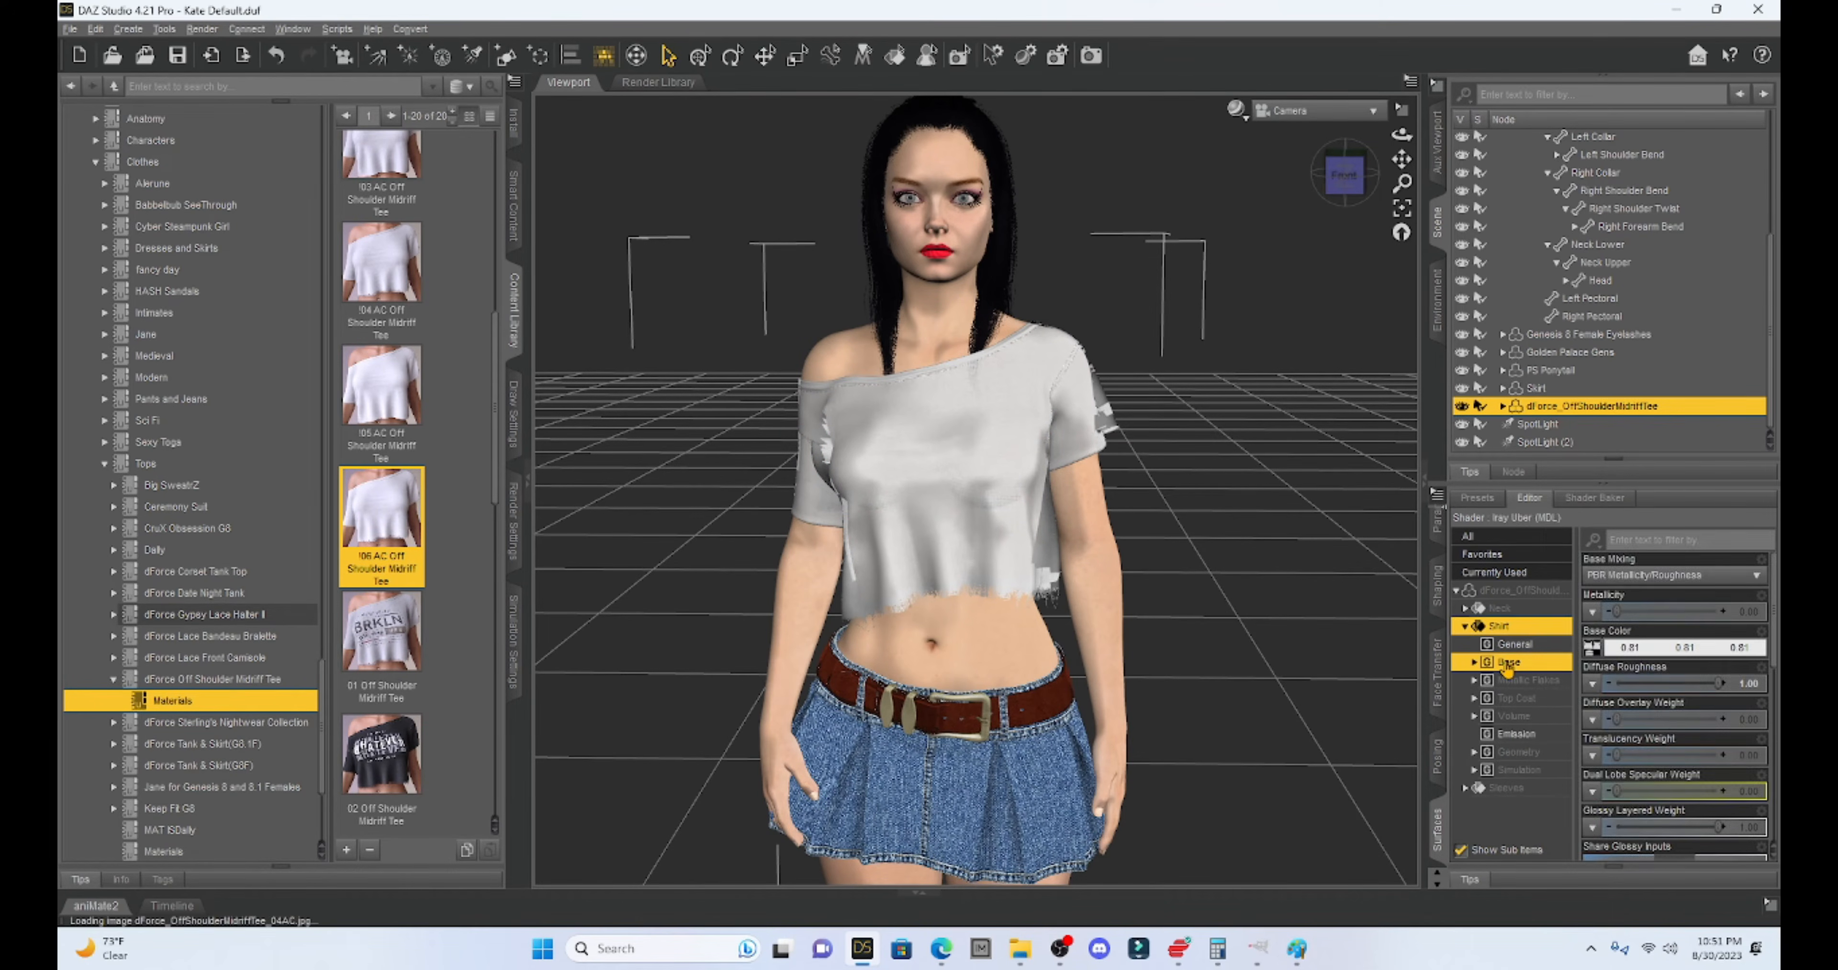
{"action": "left_click", "coordinate": [1593, 648]}
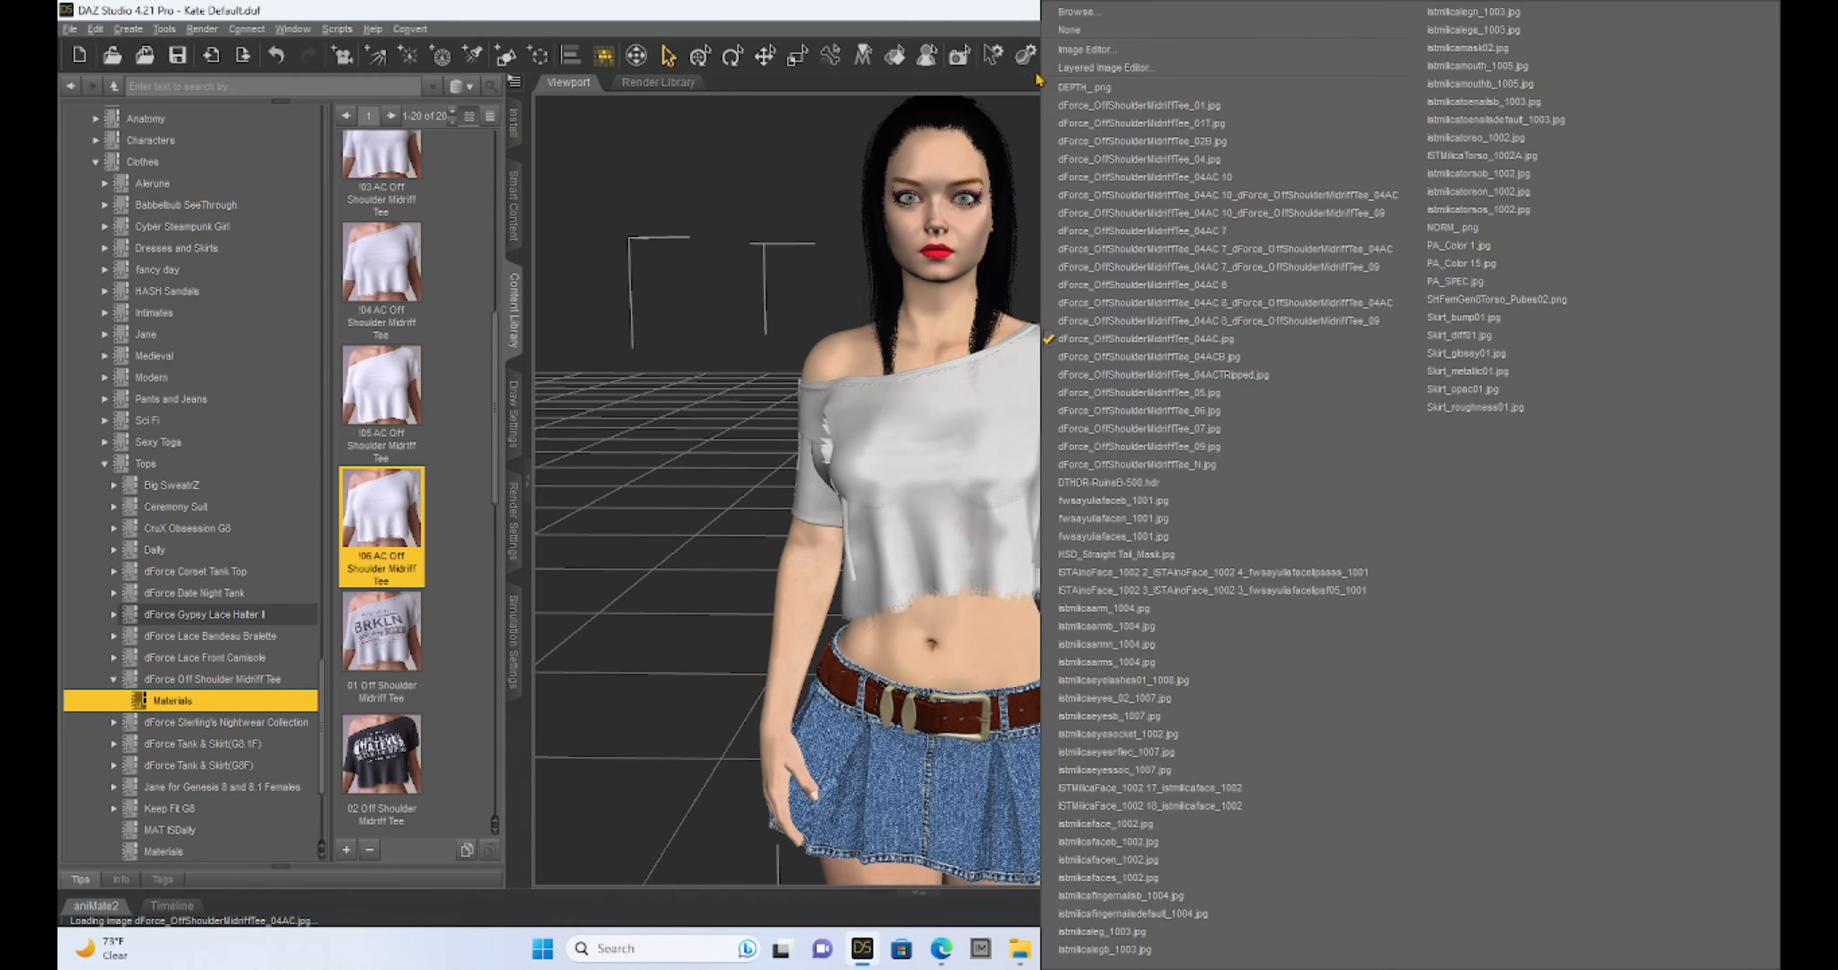
{"action": "left_click", "coordinate": [1074, 12]}
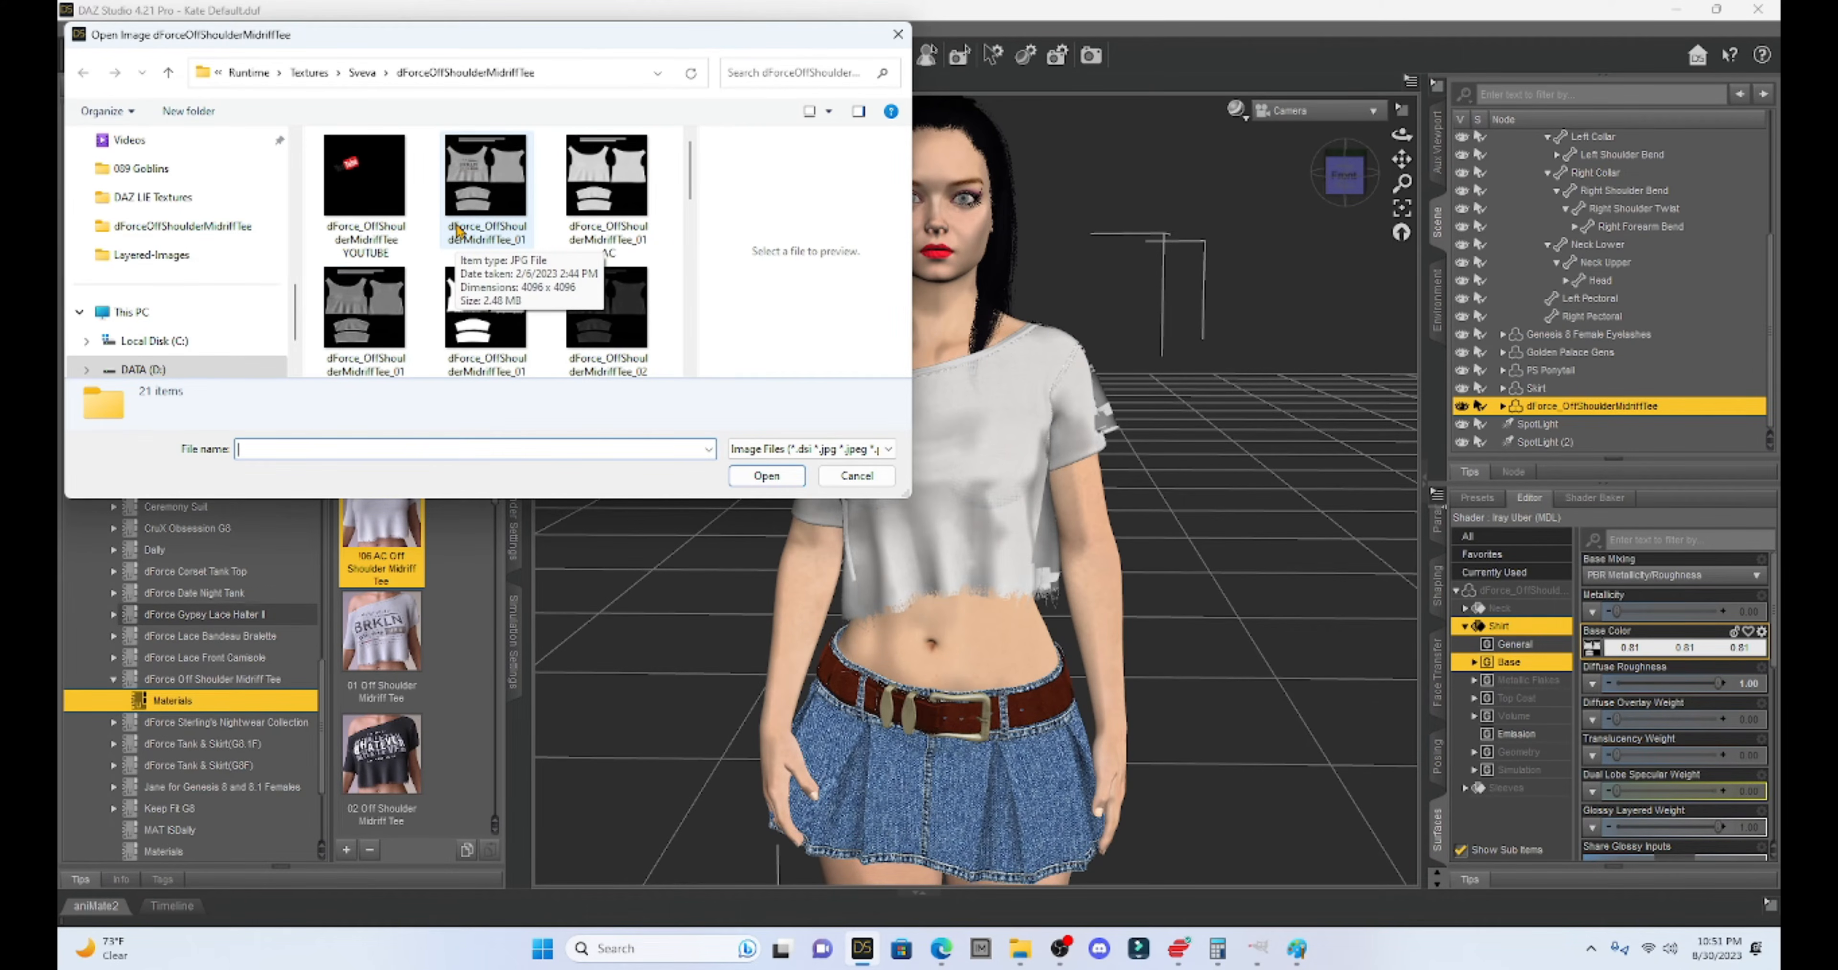
- Open dForce_OffShoulderMidriffTee_01T.jpg in GIMP, converting it to GIMP's built-in sRGB
{"action": "left_click", "coordinate": [488, 309]}
{"action": "right_click", "coordinate": [486, 304]}
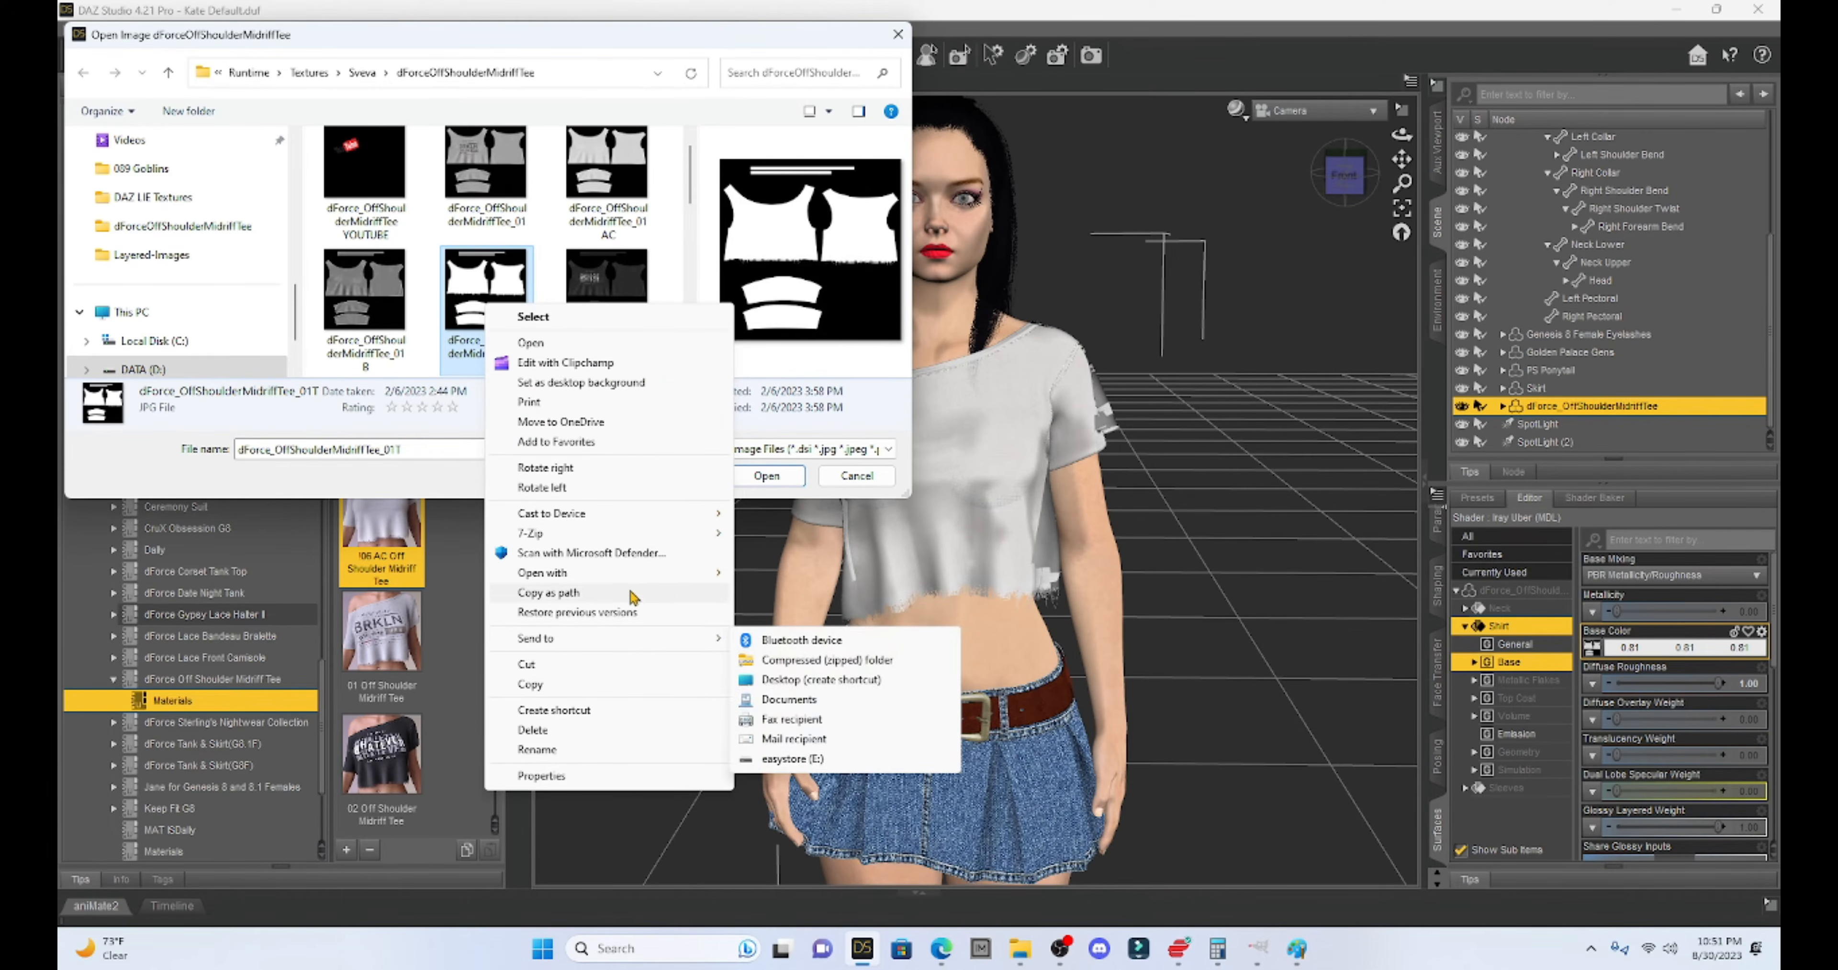
{"action": "mouse_move", "coordinate": [706, 575]}
{"action": "left_click", "coordinate": [778, 578]}
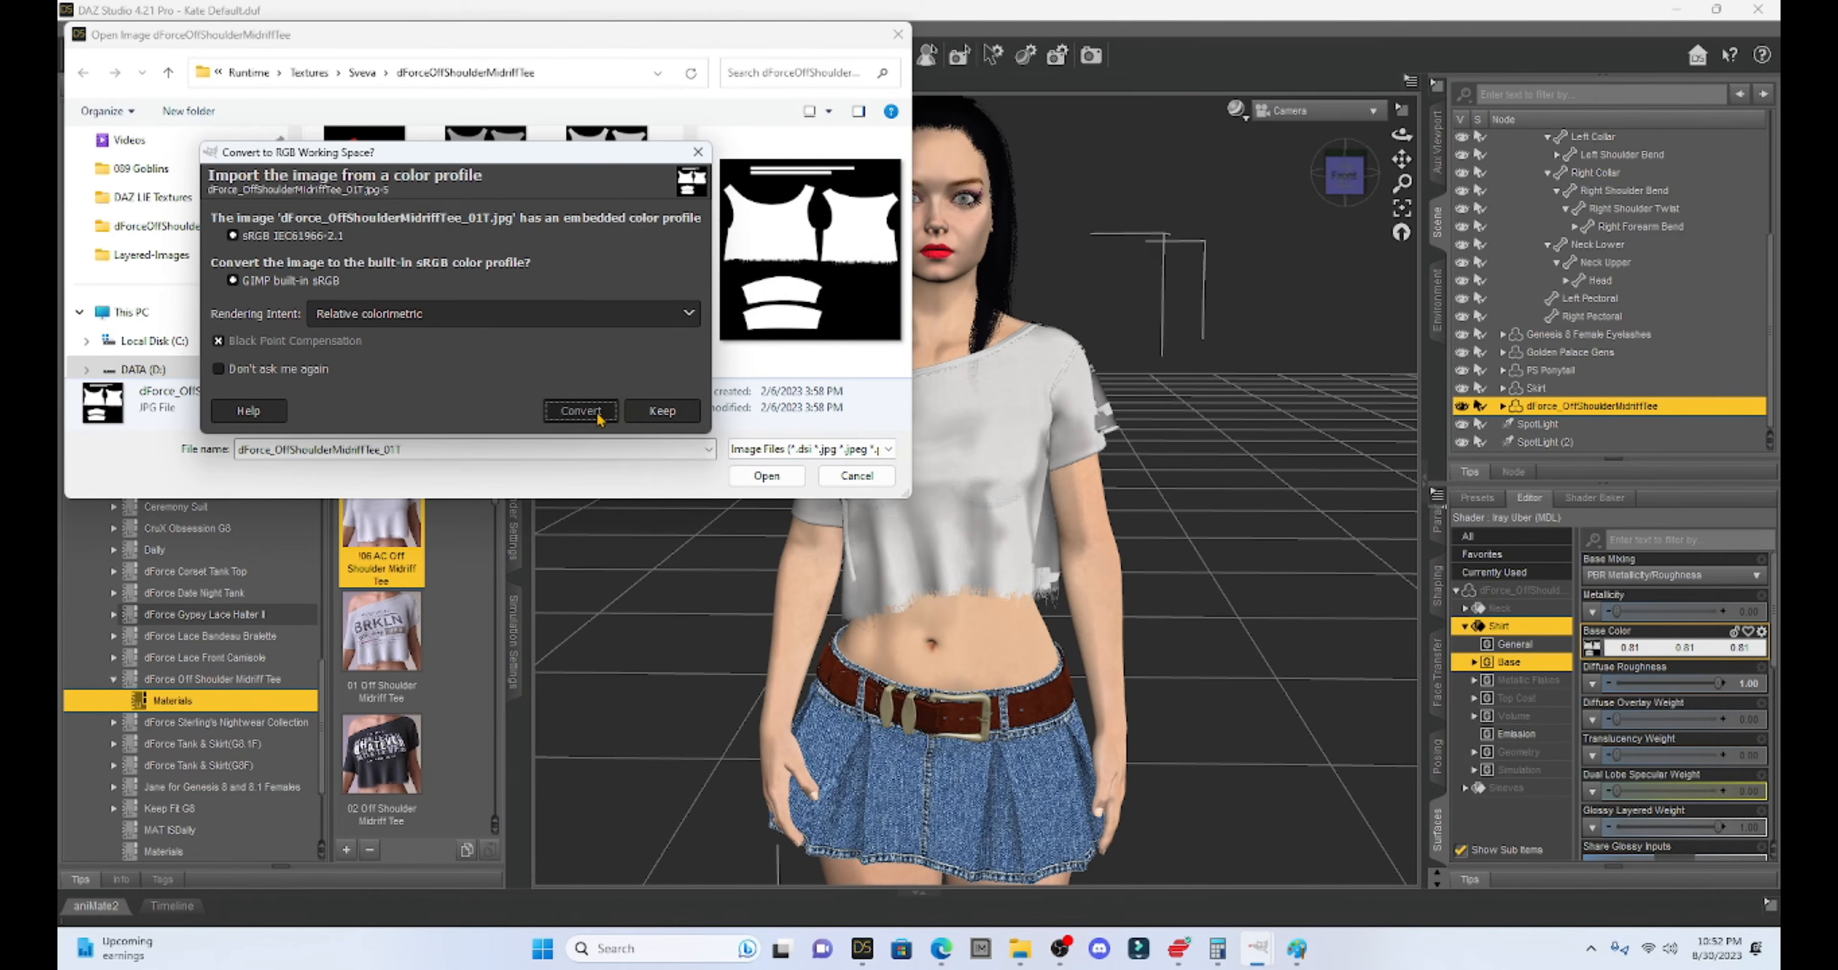
{"action": "left_click", "coordinate": [599, 420]}
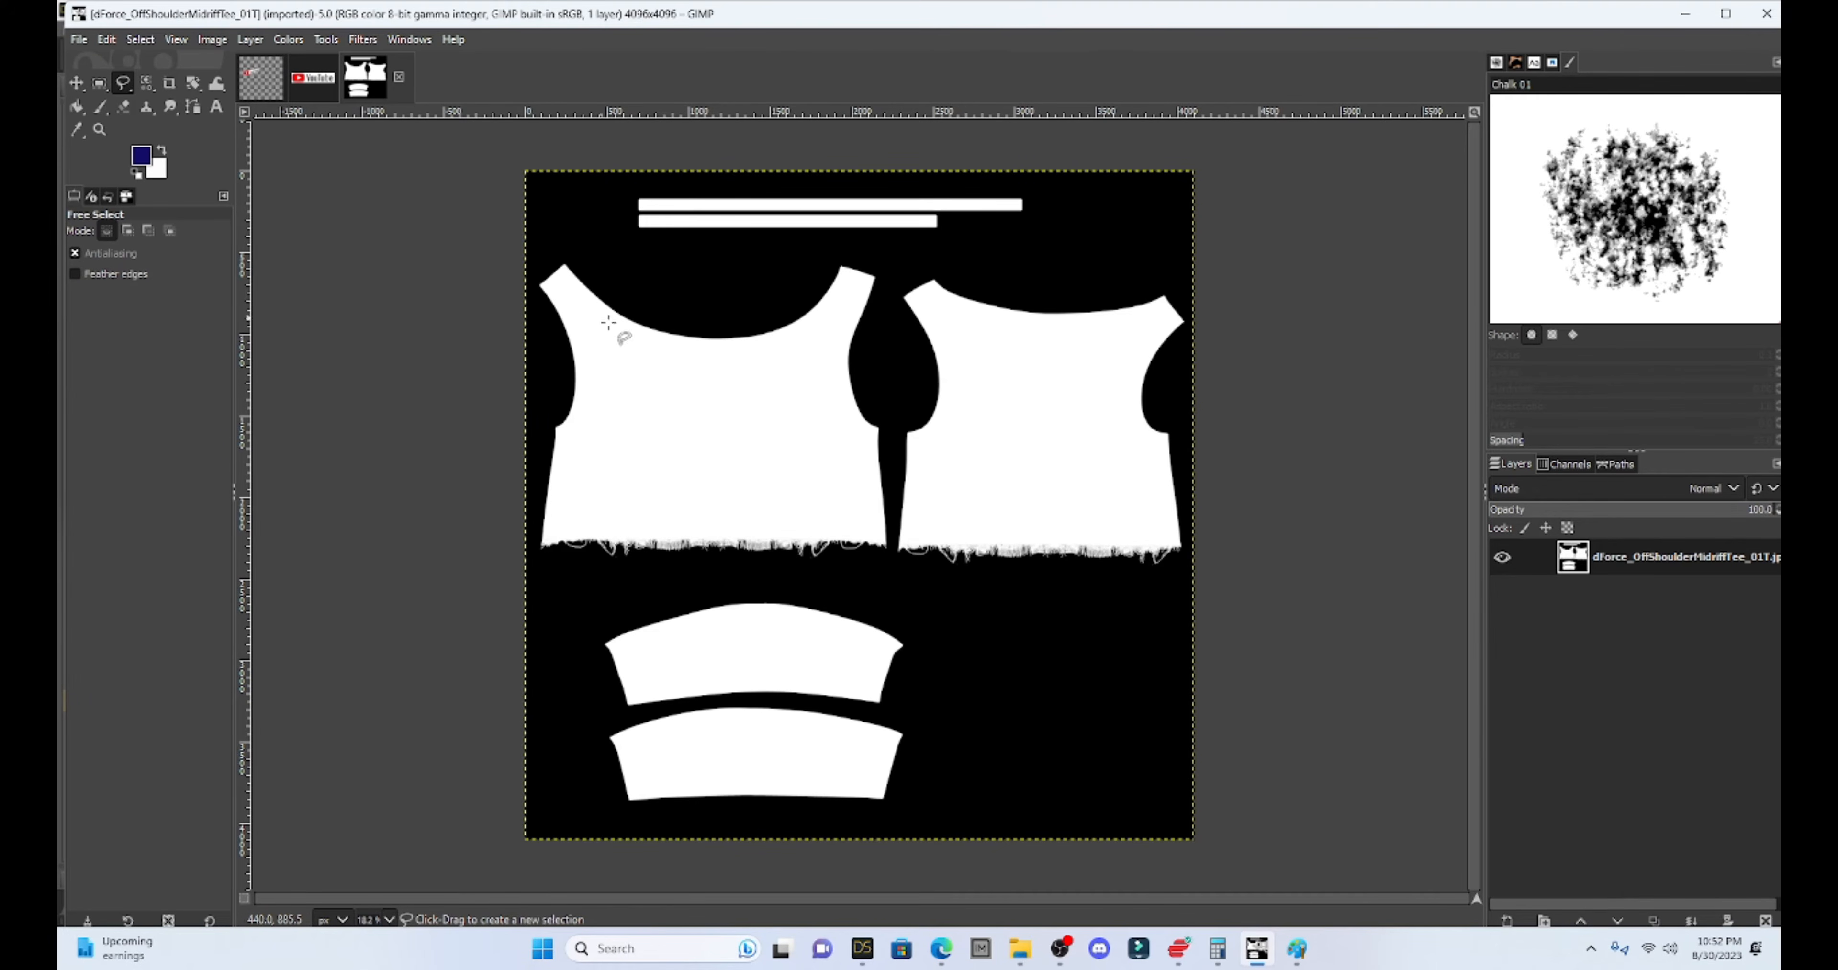
- Add a transparent Layer 1 to the tee texture and bring up the youtube logo image results
{"action": "left_click", "coordinate": [260, 41]}
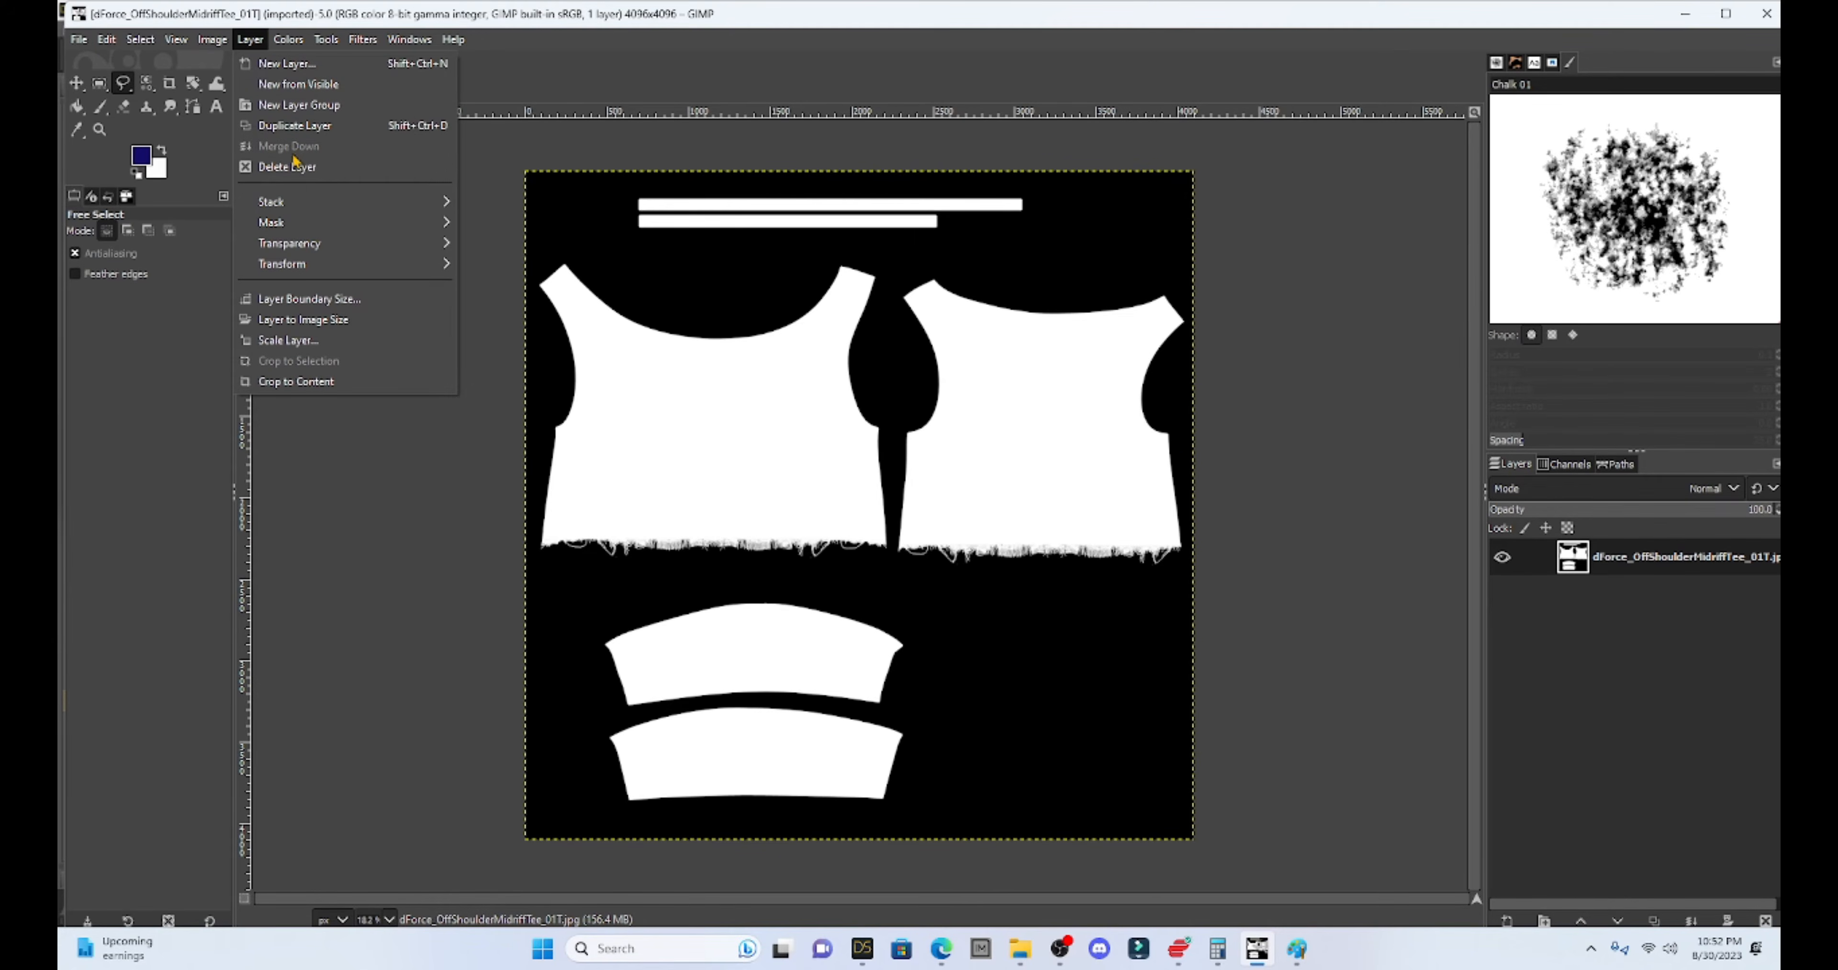
{"action": "left_click", "coordinate": [285, 64]}
{"action": "left_click", "coordinate": [1023, 710]}
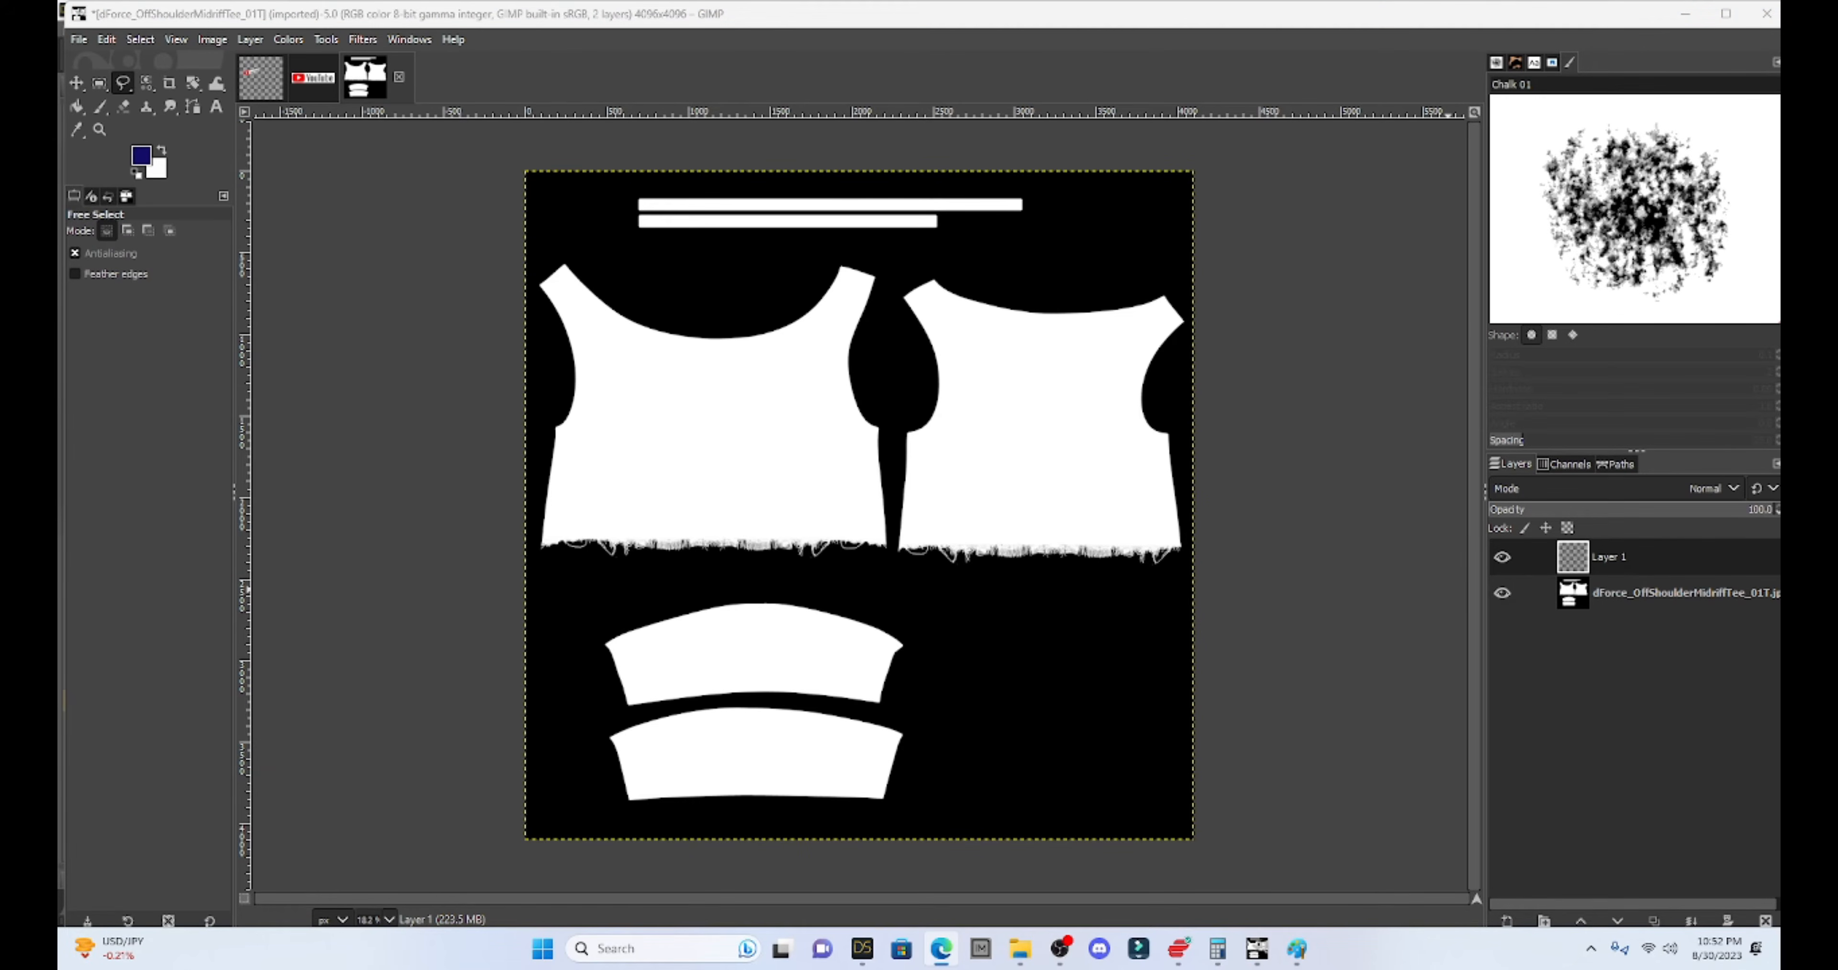
{"action": "left_click_drag", "start_coordinate": [1780, 307], "coordinate": [824, 3]}
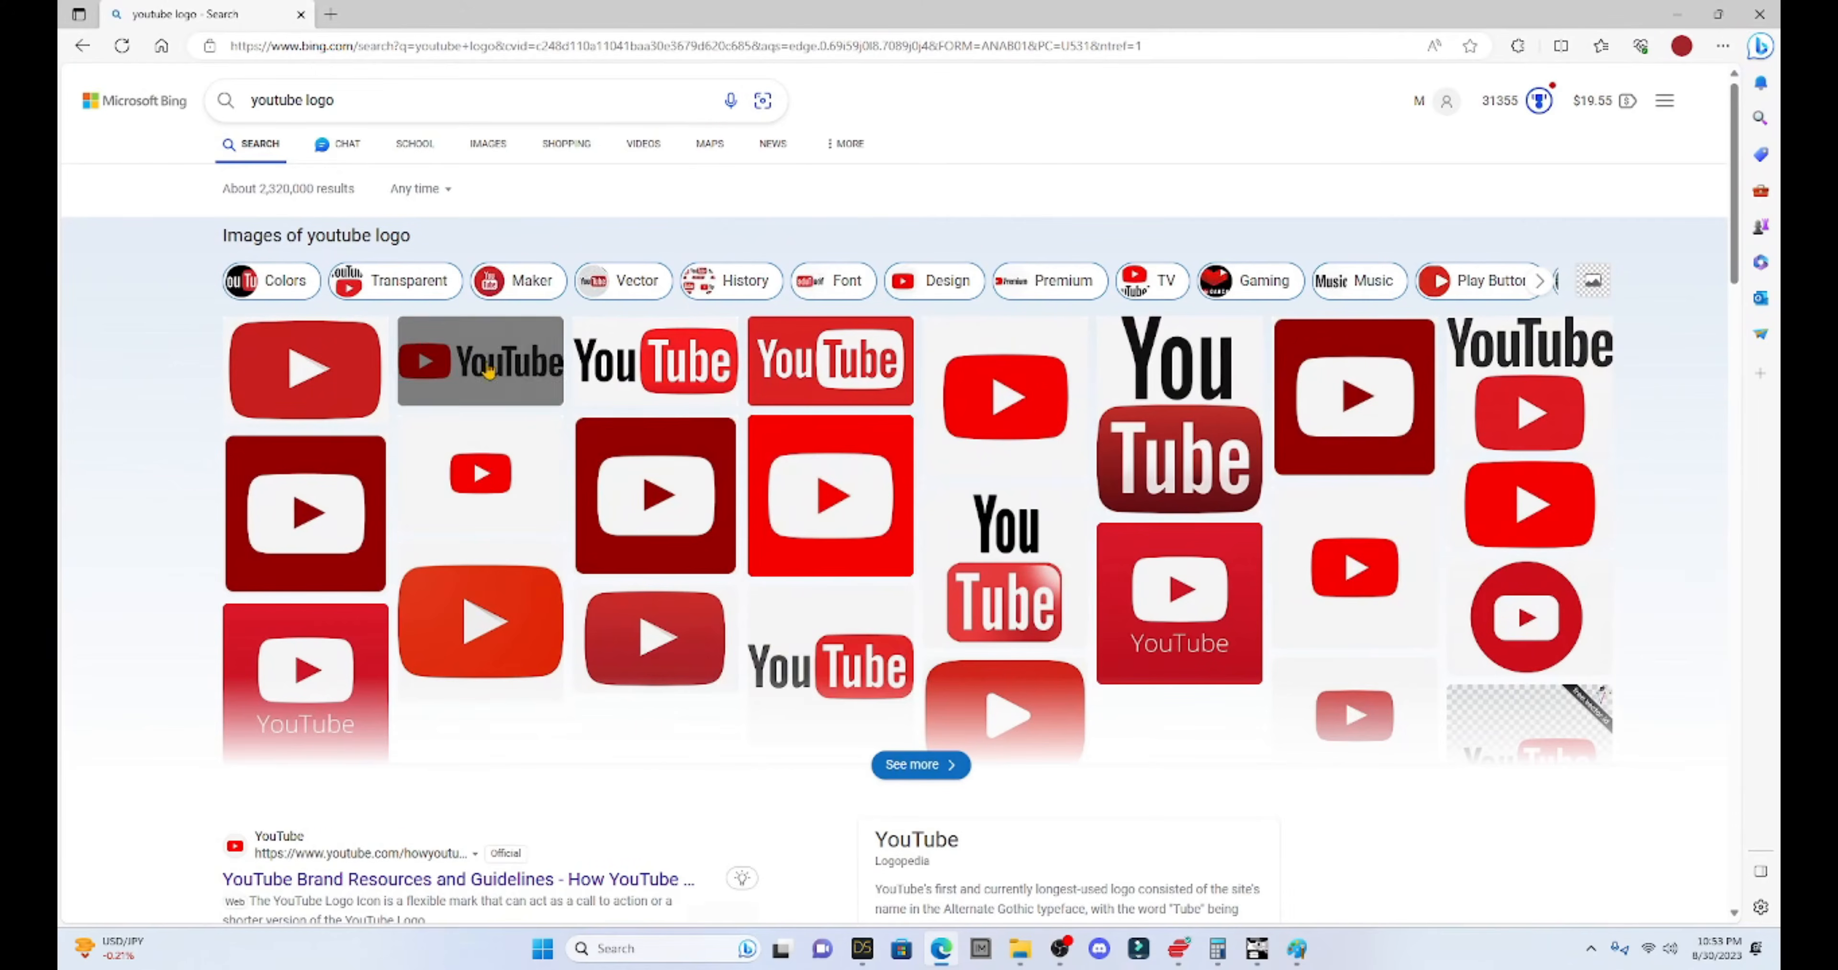
- Open a YouTube logo result and step through the images to a larger logo
{"action": "mouse_move", "coordinate": [642, 491]}
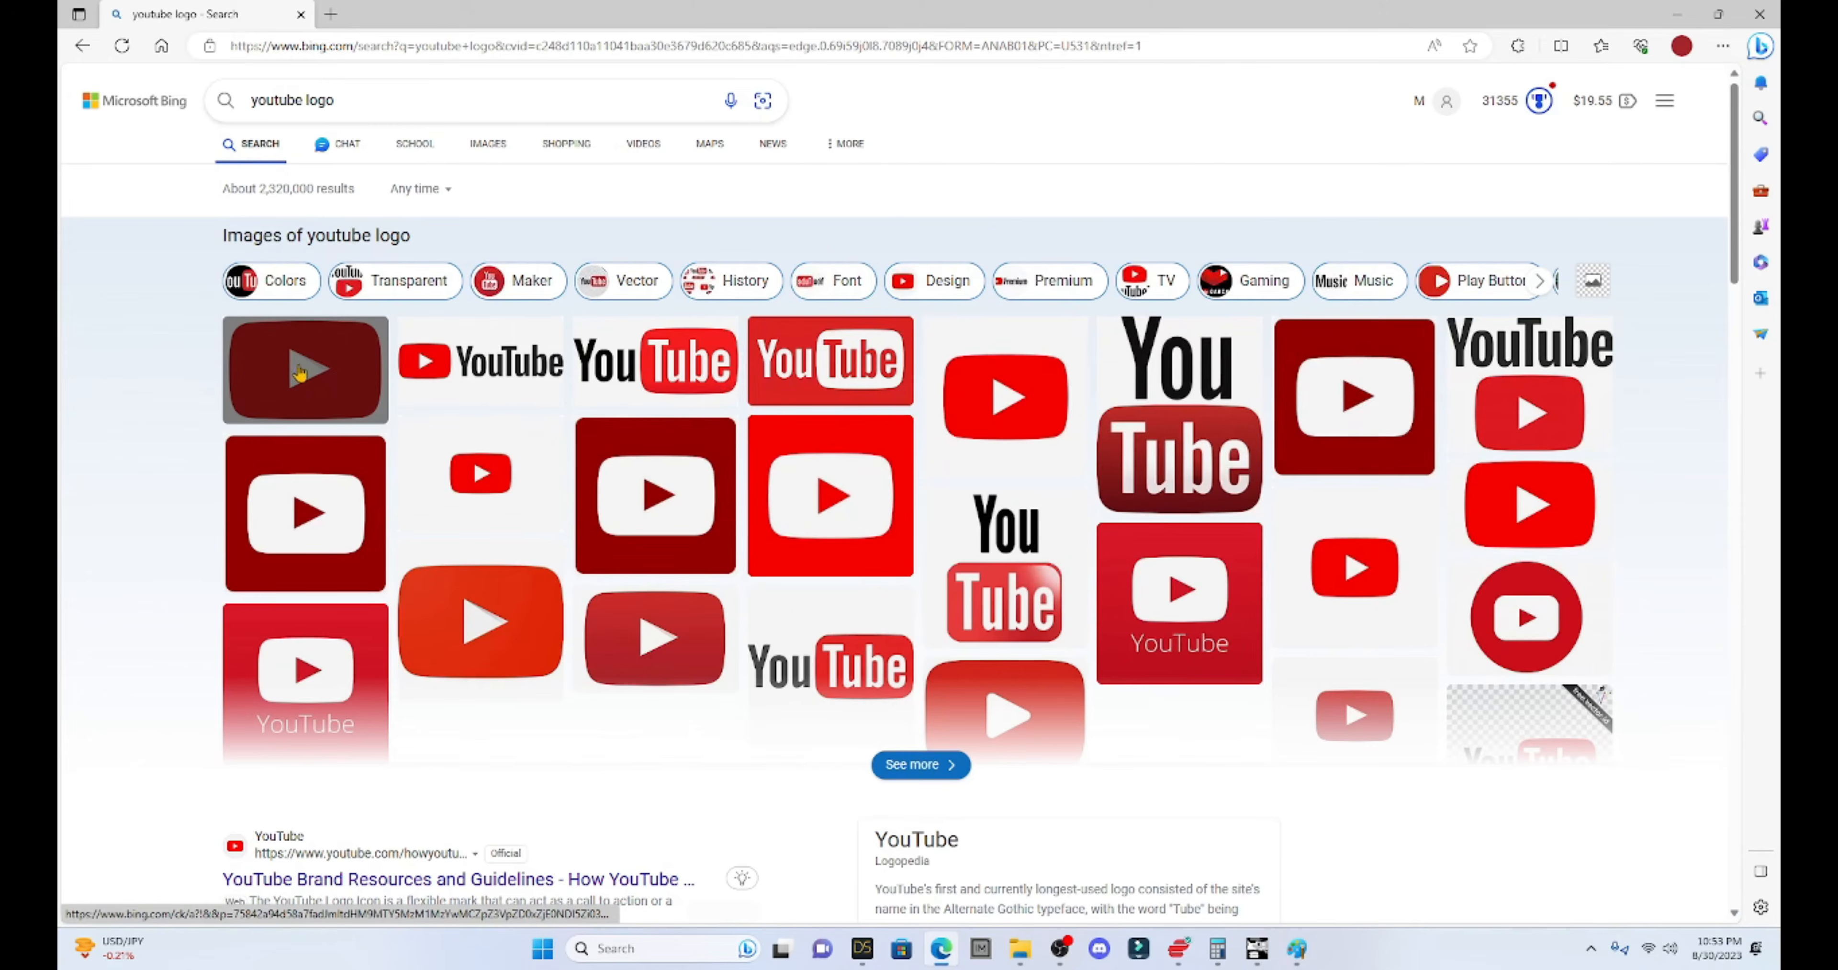
{"action": "left_click", "coordinate": [514, 385]}
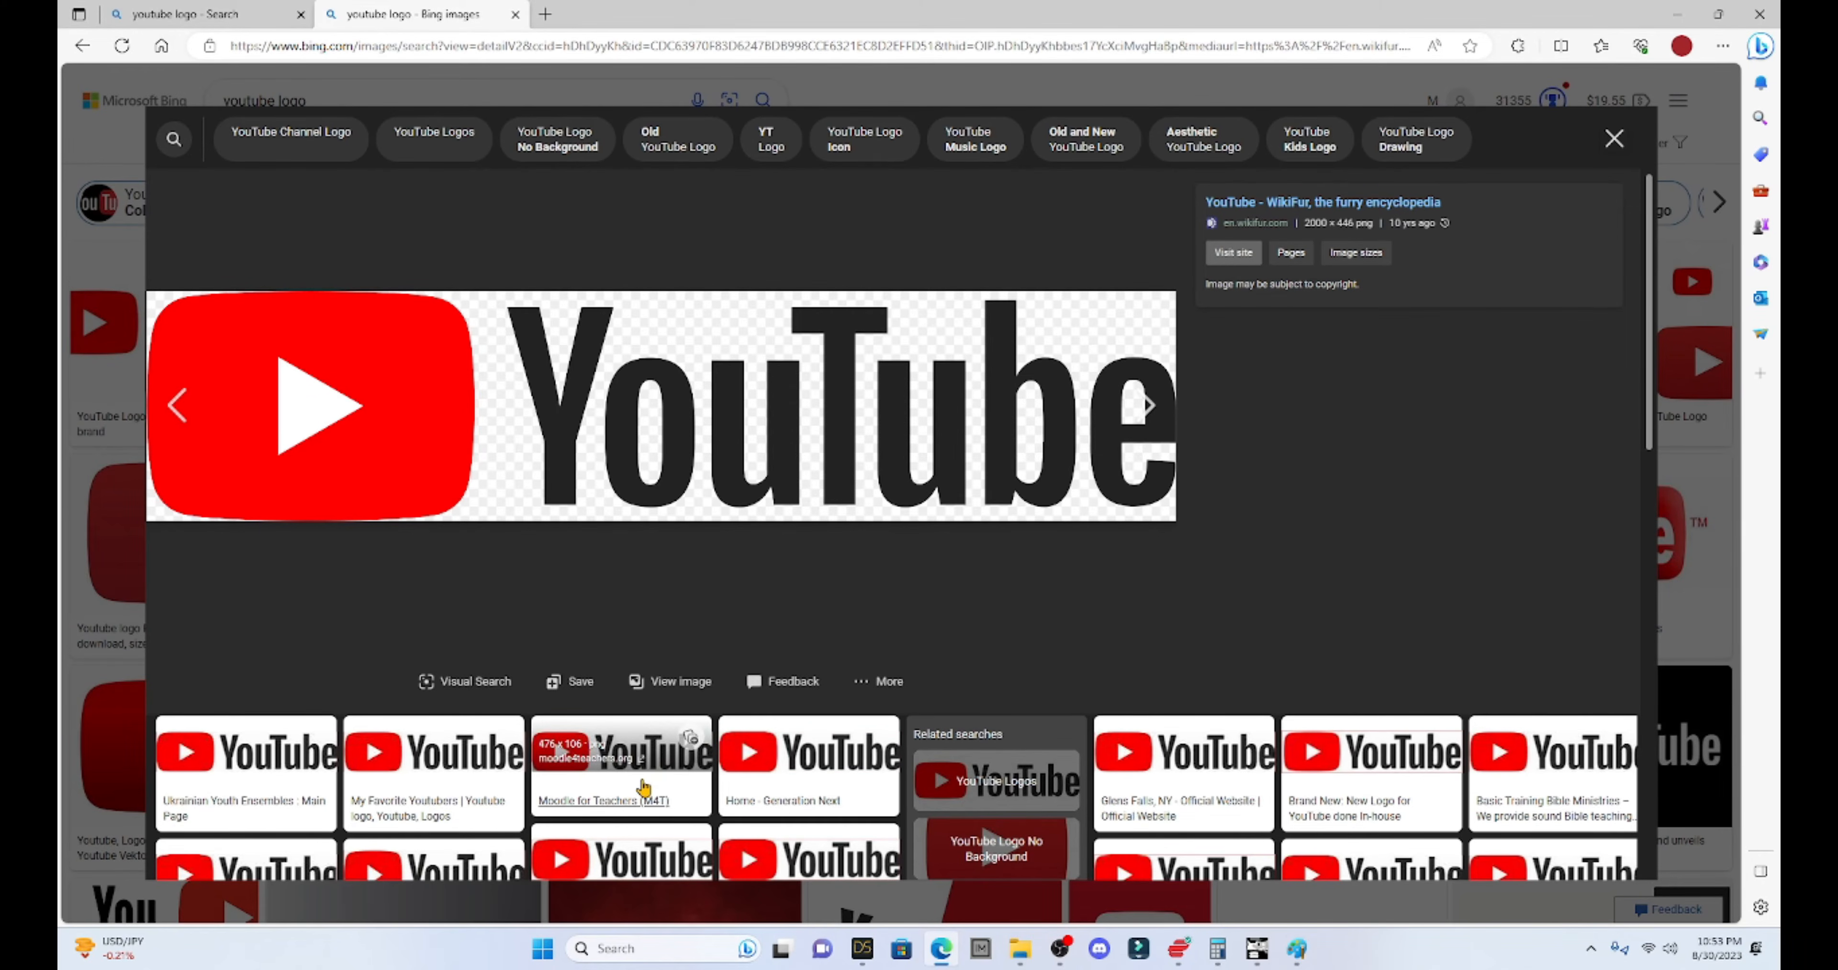
{"action": "key", "text": "Right"}
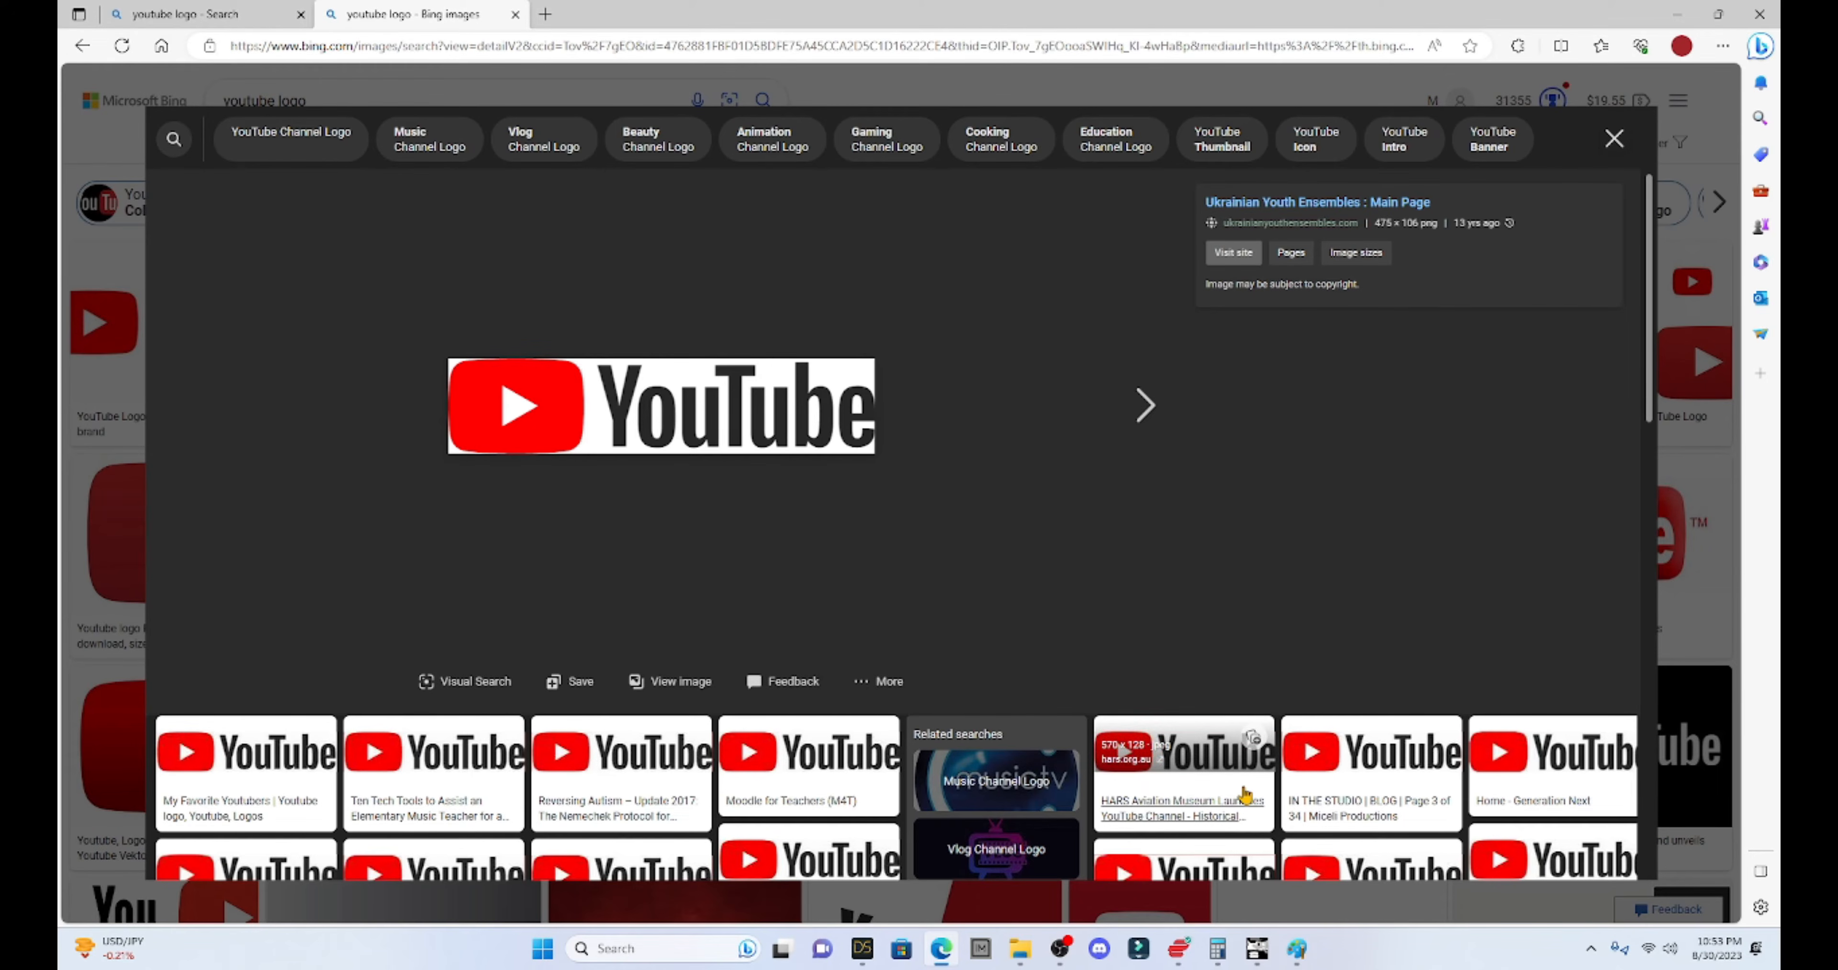
{"action": "left_click", "coordinate": [1136, 405]}
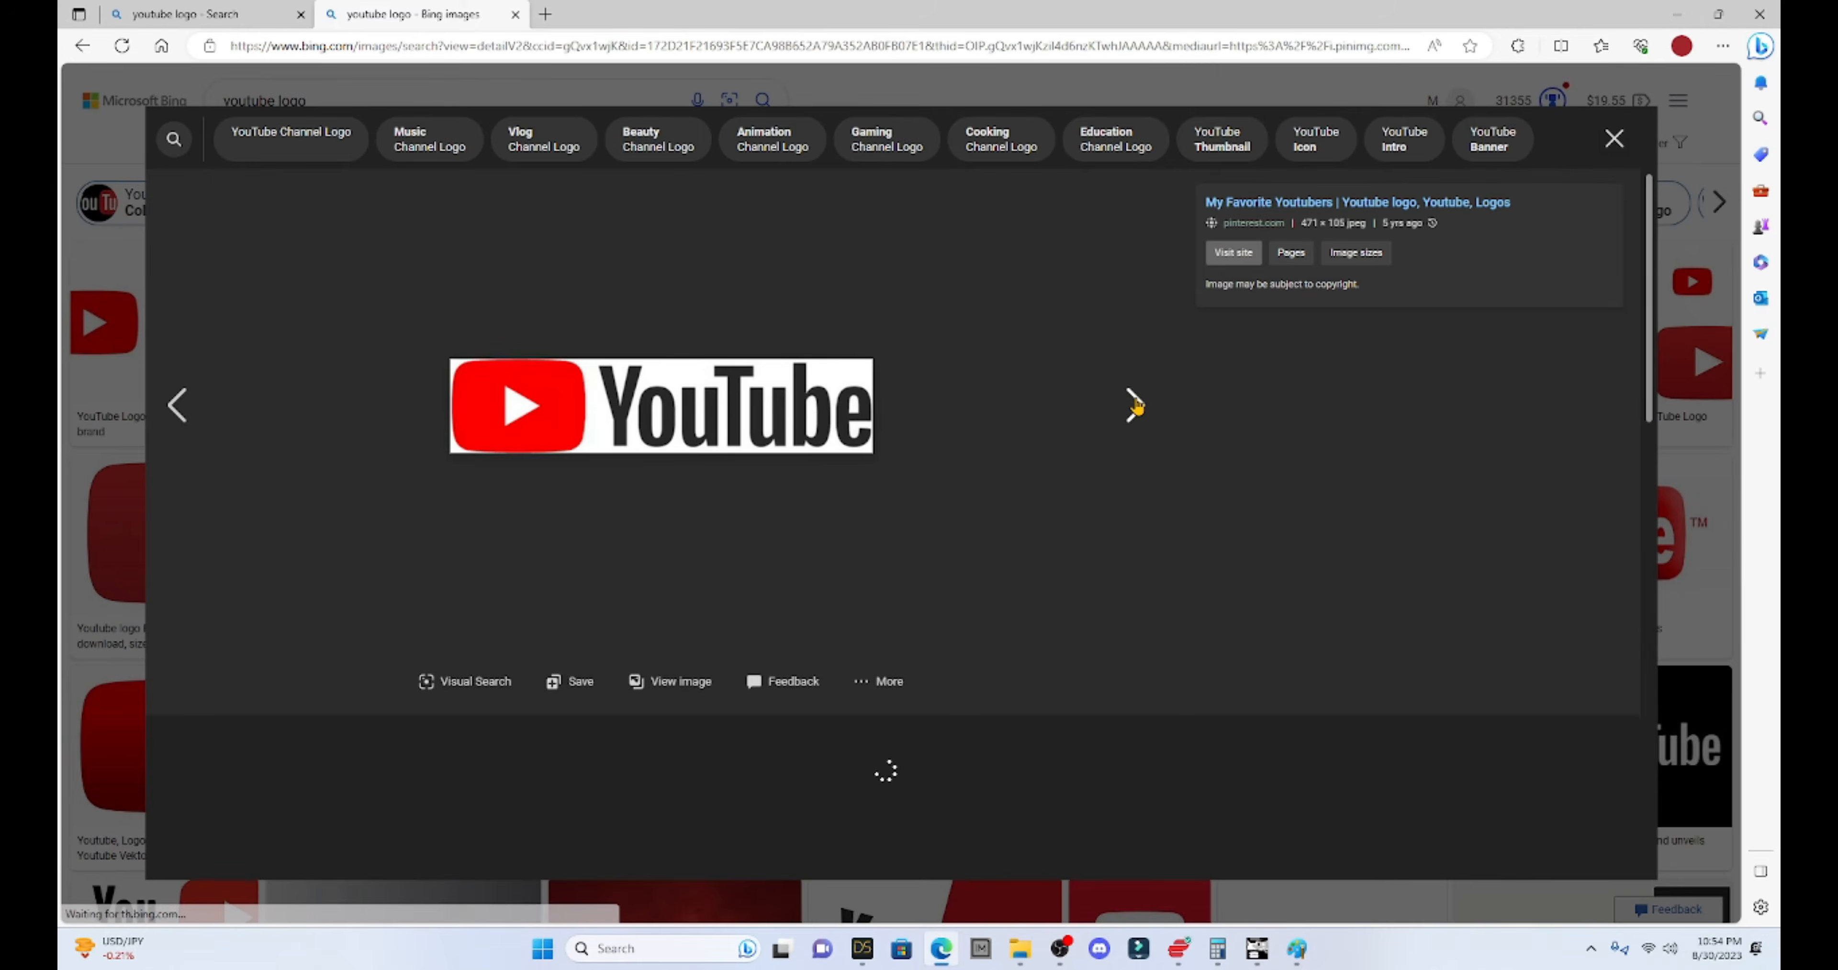
{"action": "left_click", "coordinate": [1136, 405]}
{"action": "left_click", "coordinate": [1136, 405]}
{"action": "left_click", "coordinate": [1136, 405]}
{"action": "left_click", "coordinate": [1136, 405]}
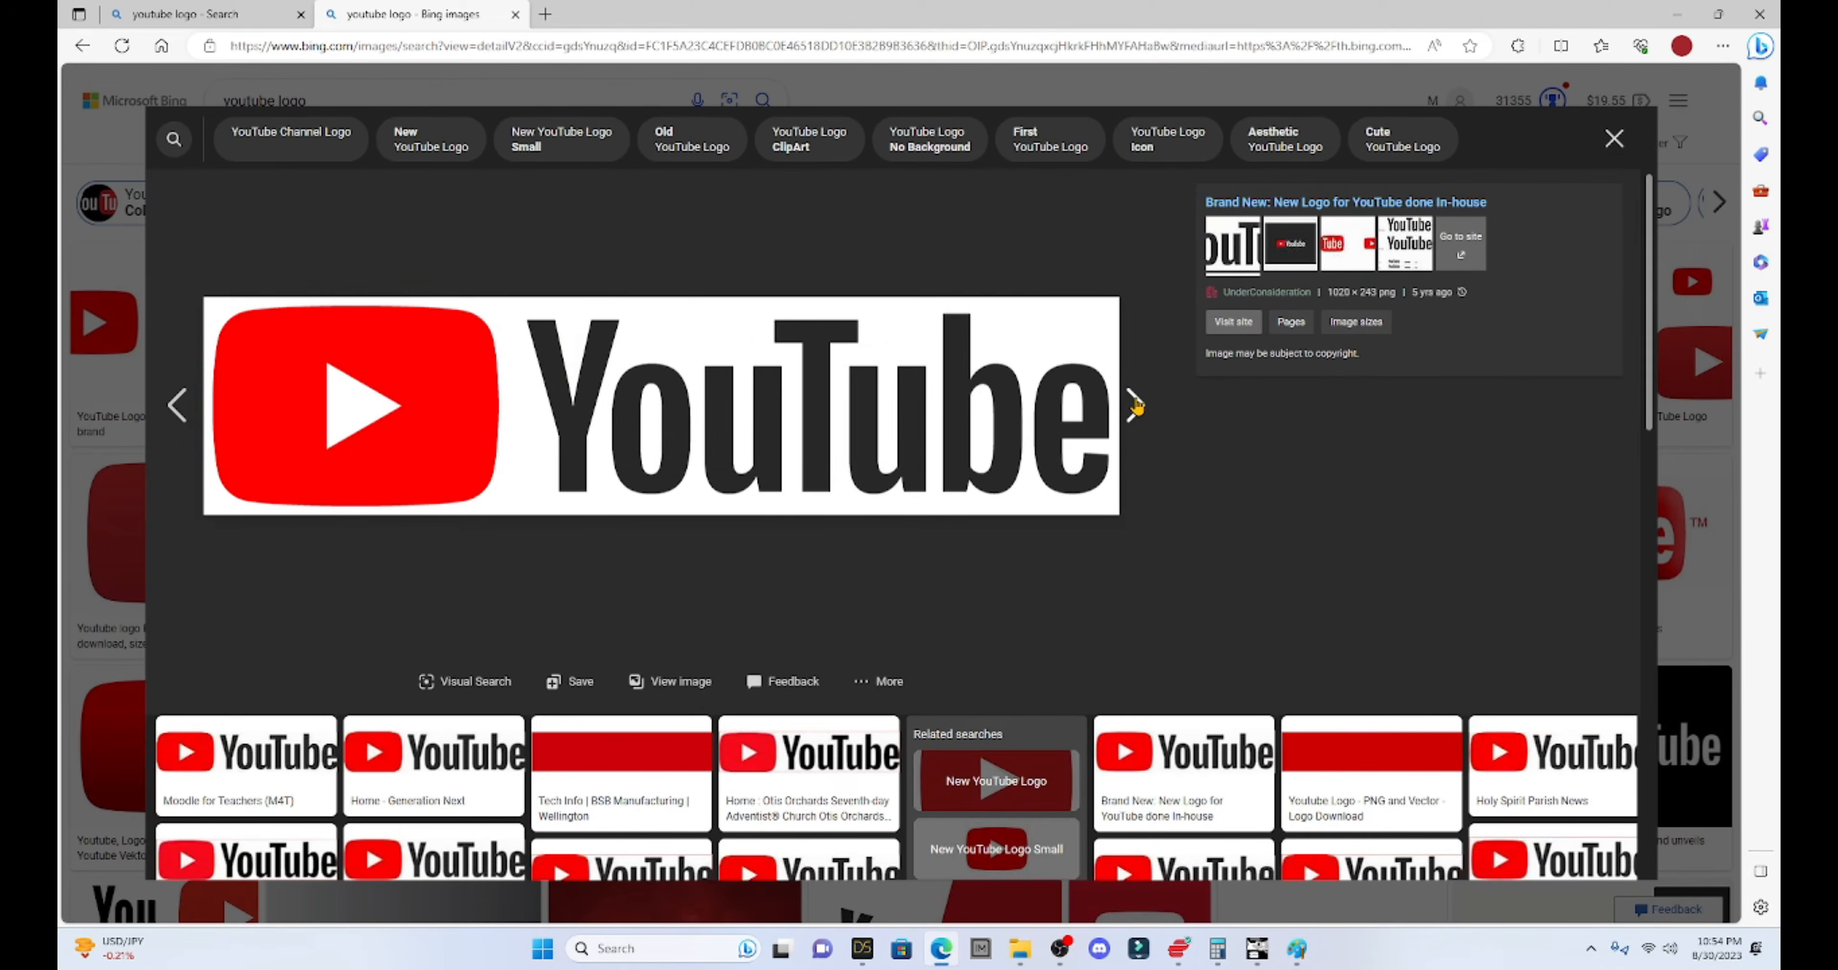
{"action": "left_click", "coordinate": [1136, 405]}
{"action": "left_click", "coordinate": [1136, 405]}
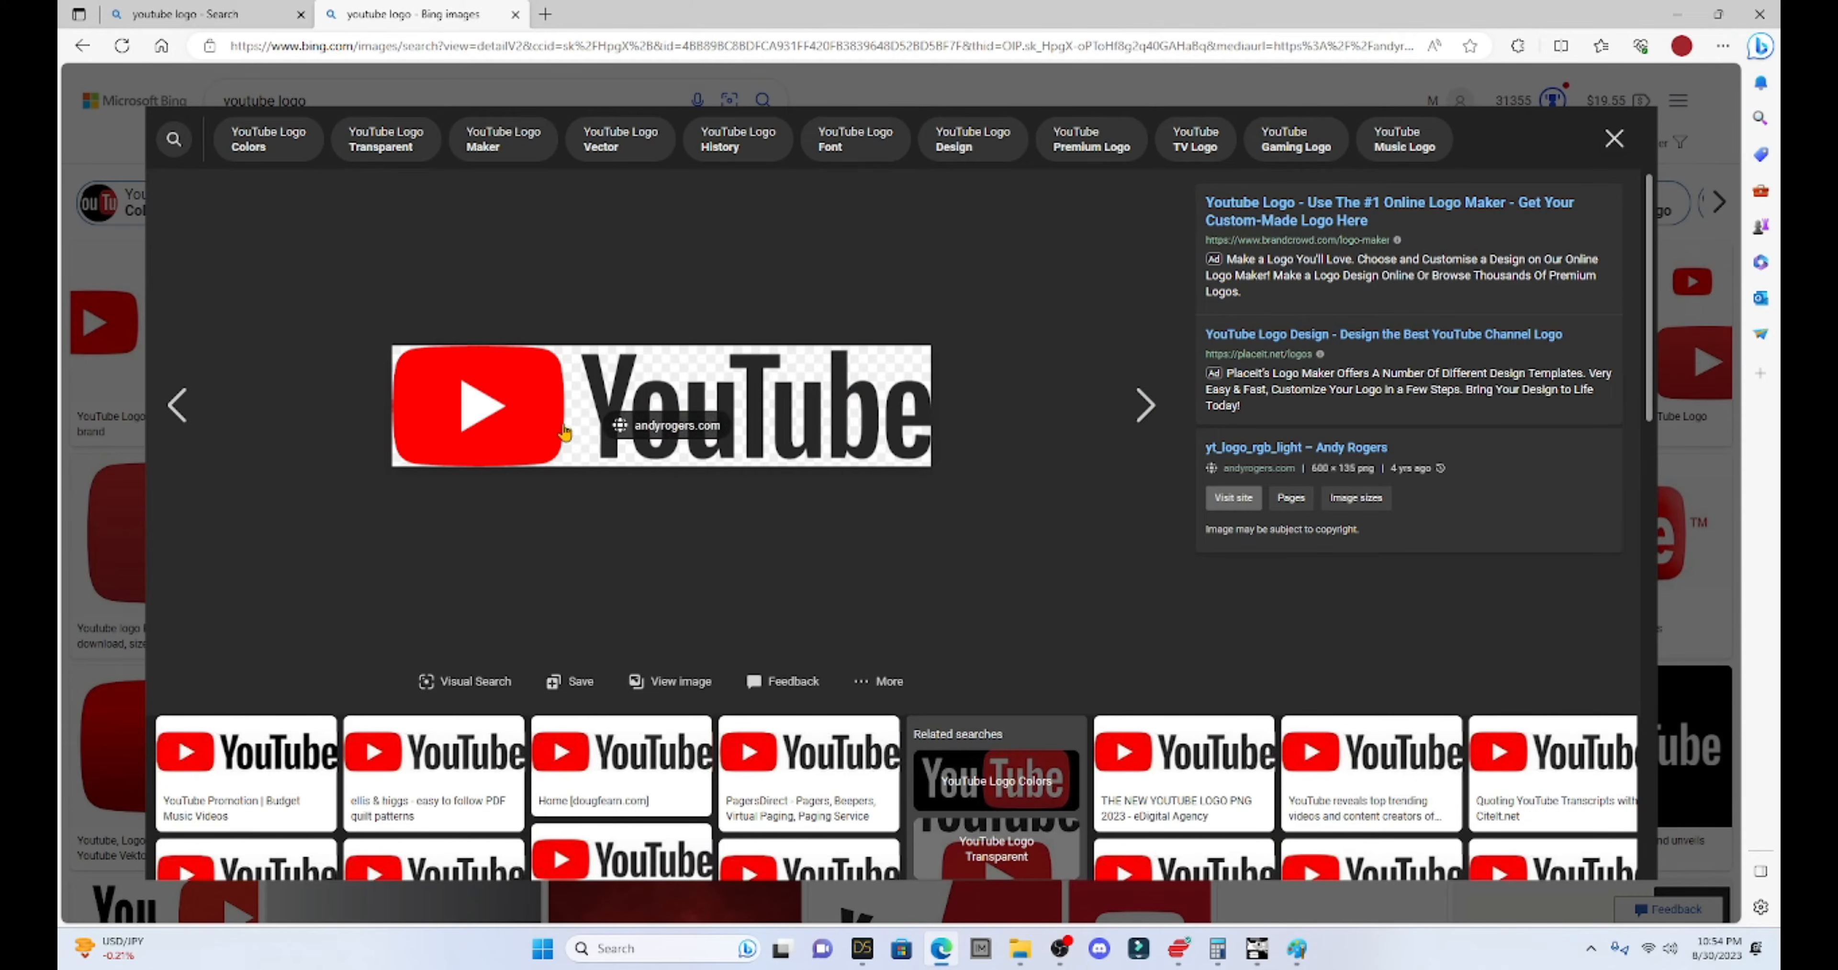
- Save the chosen logo as Youtube.png in the DAZ LIF Textures folder
{"action": "right_click", "coordinate": [681, 385]}
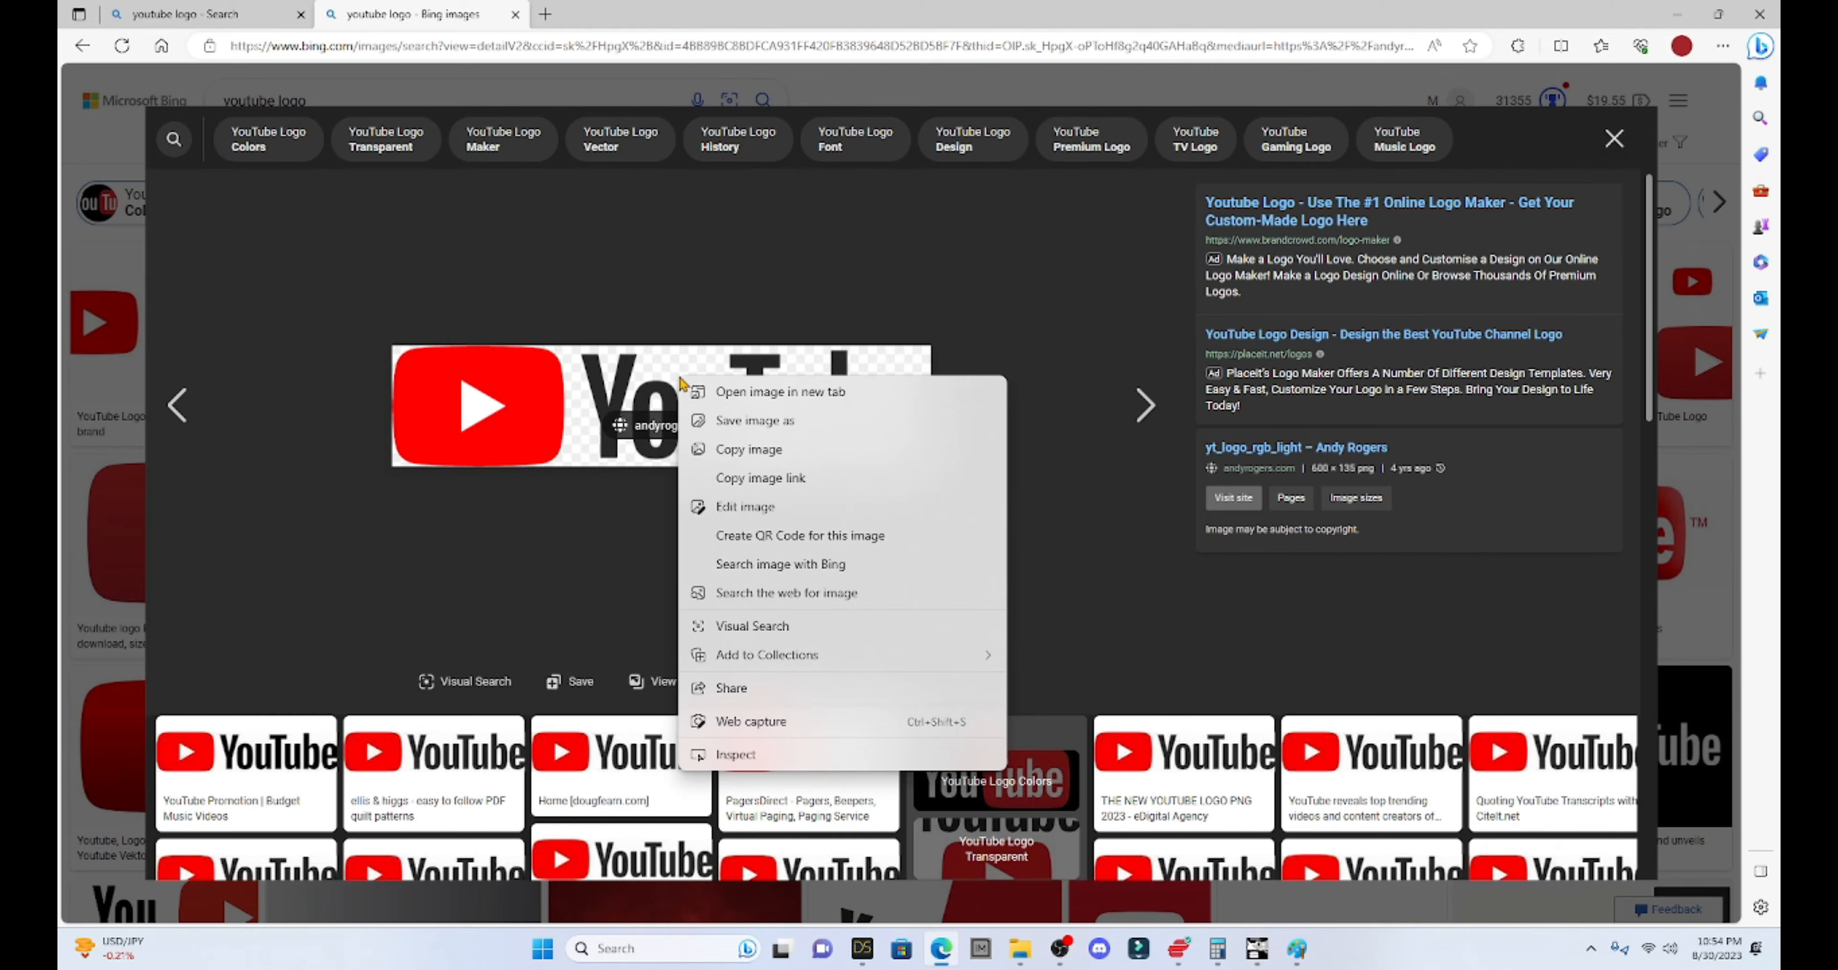
{"action": "left_click", "coordinate": [728, 425]}
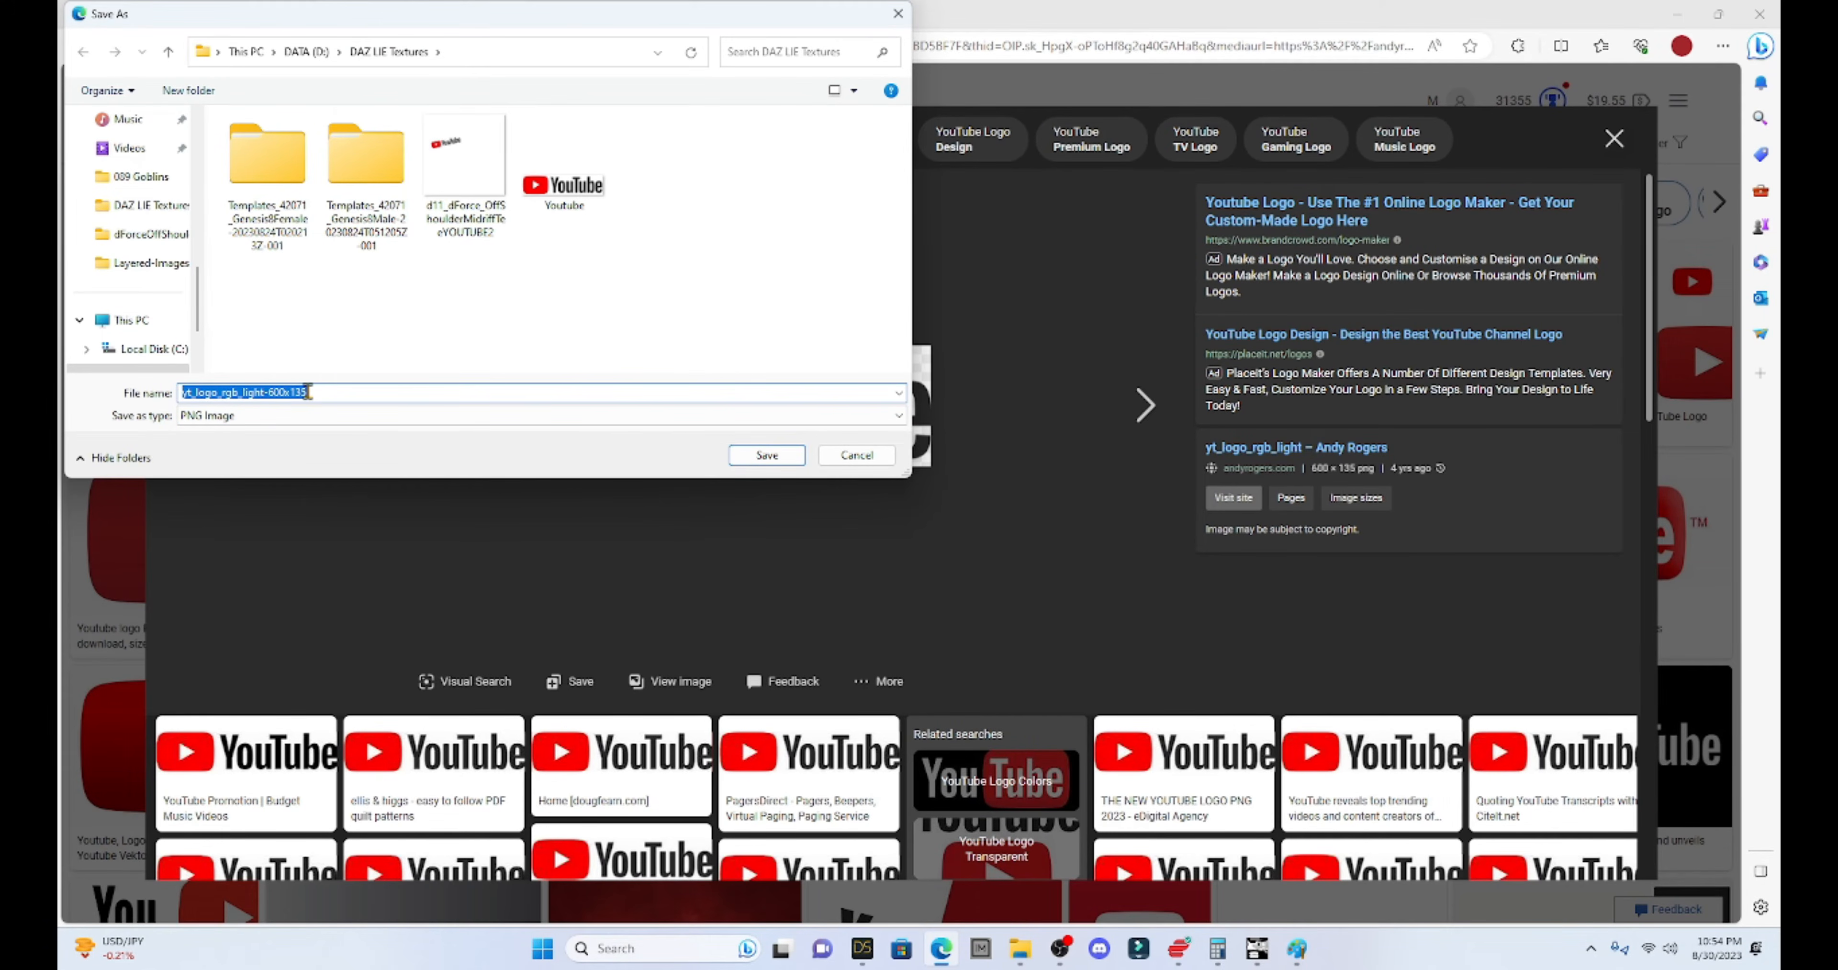
{"action": "left_click", "coordinate": [564, 188]}
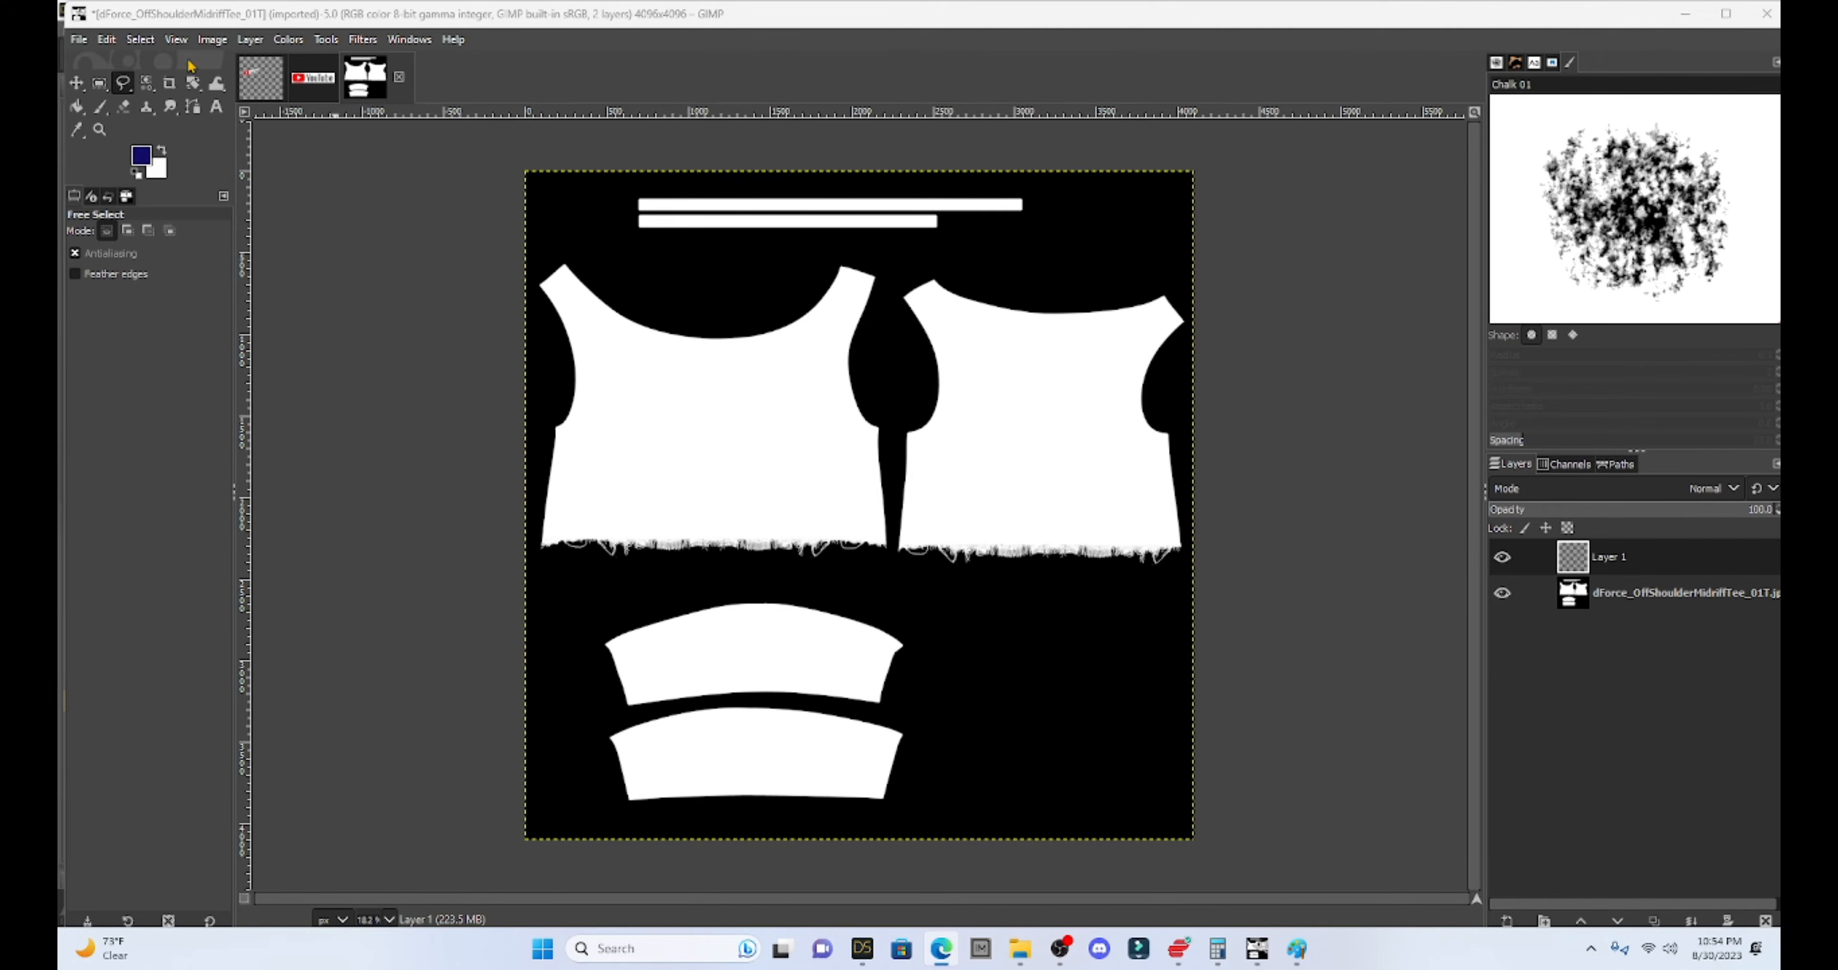
- Open Youtube.png from the DAZ LIE Textures folder in GIMP
{"action": "left_click", "coordinate": [77, 41]}
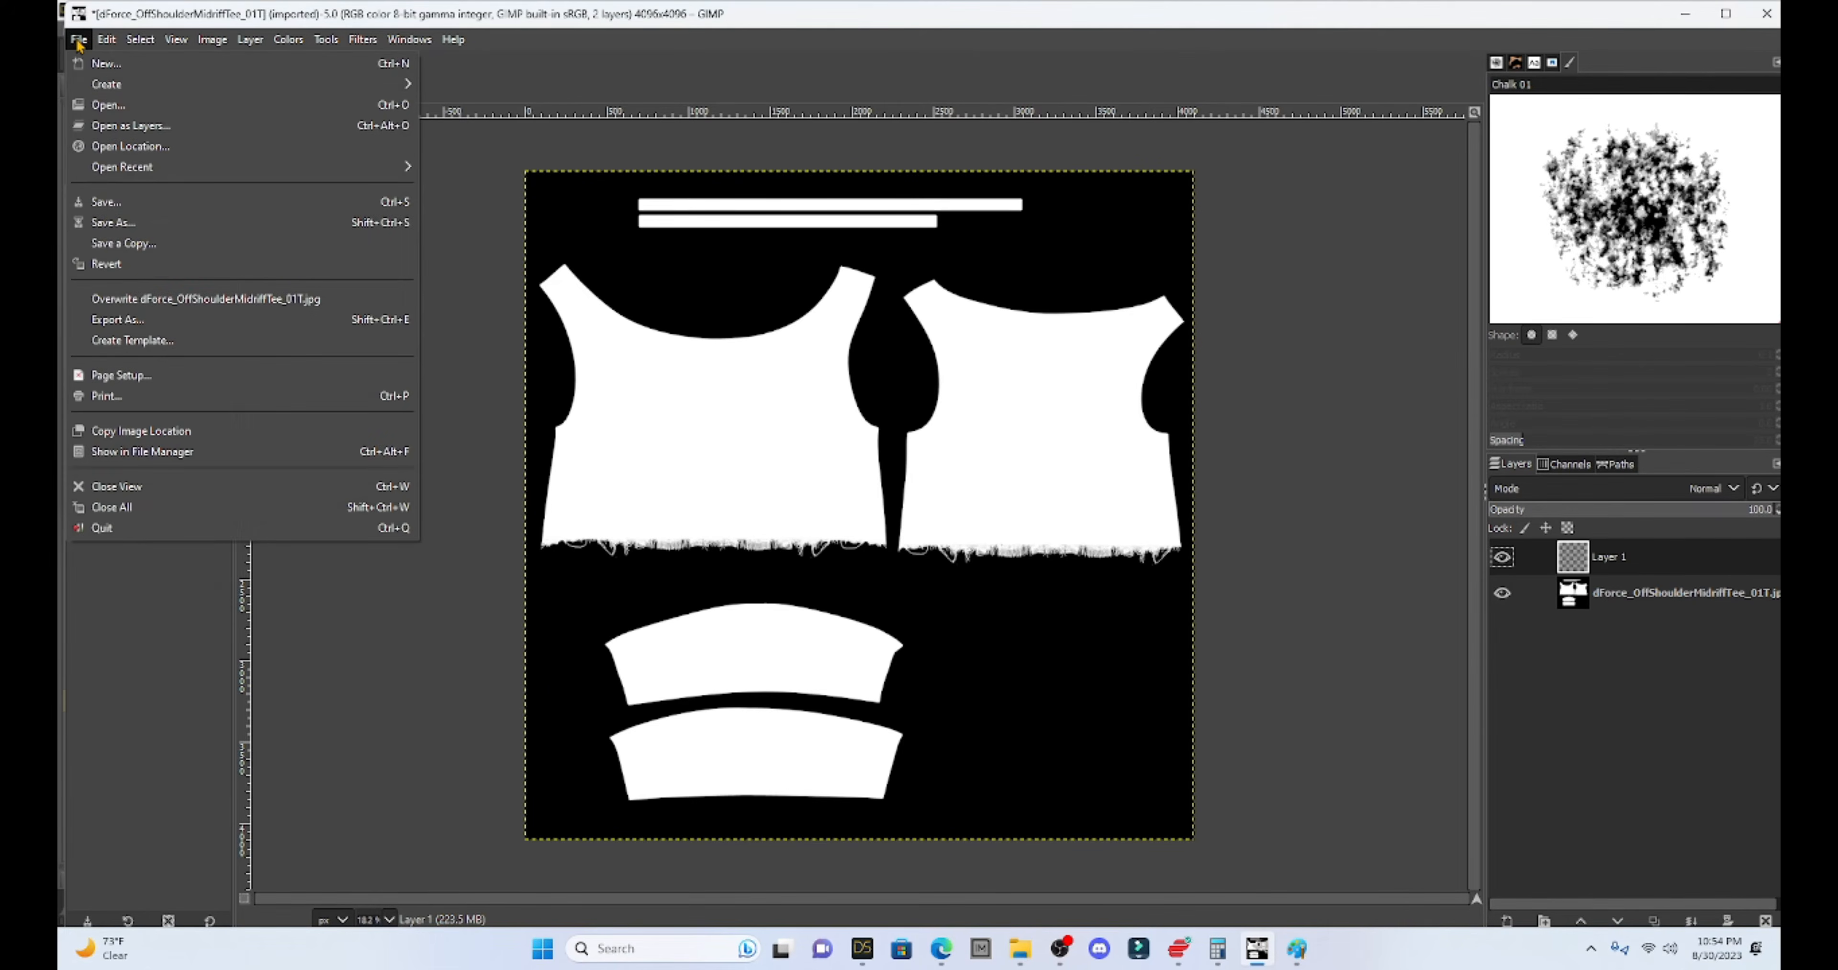
{"action": "left_click", "coordinate": [108, 105]}
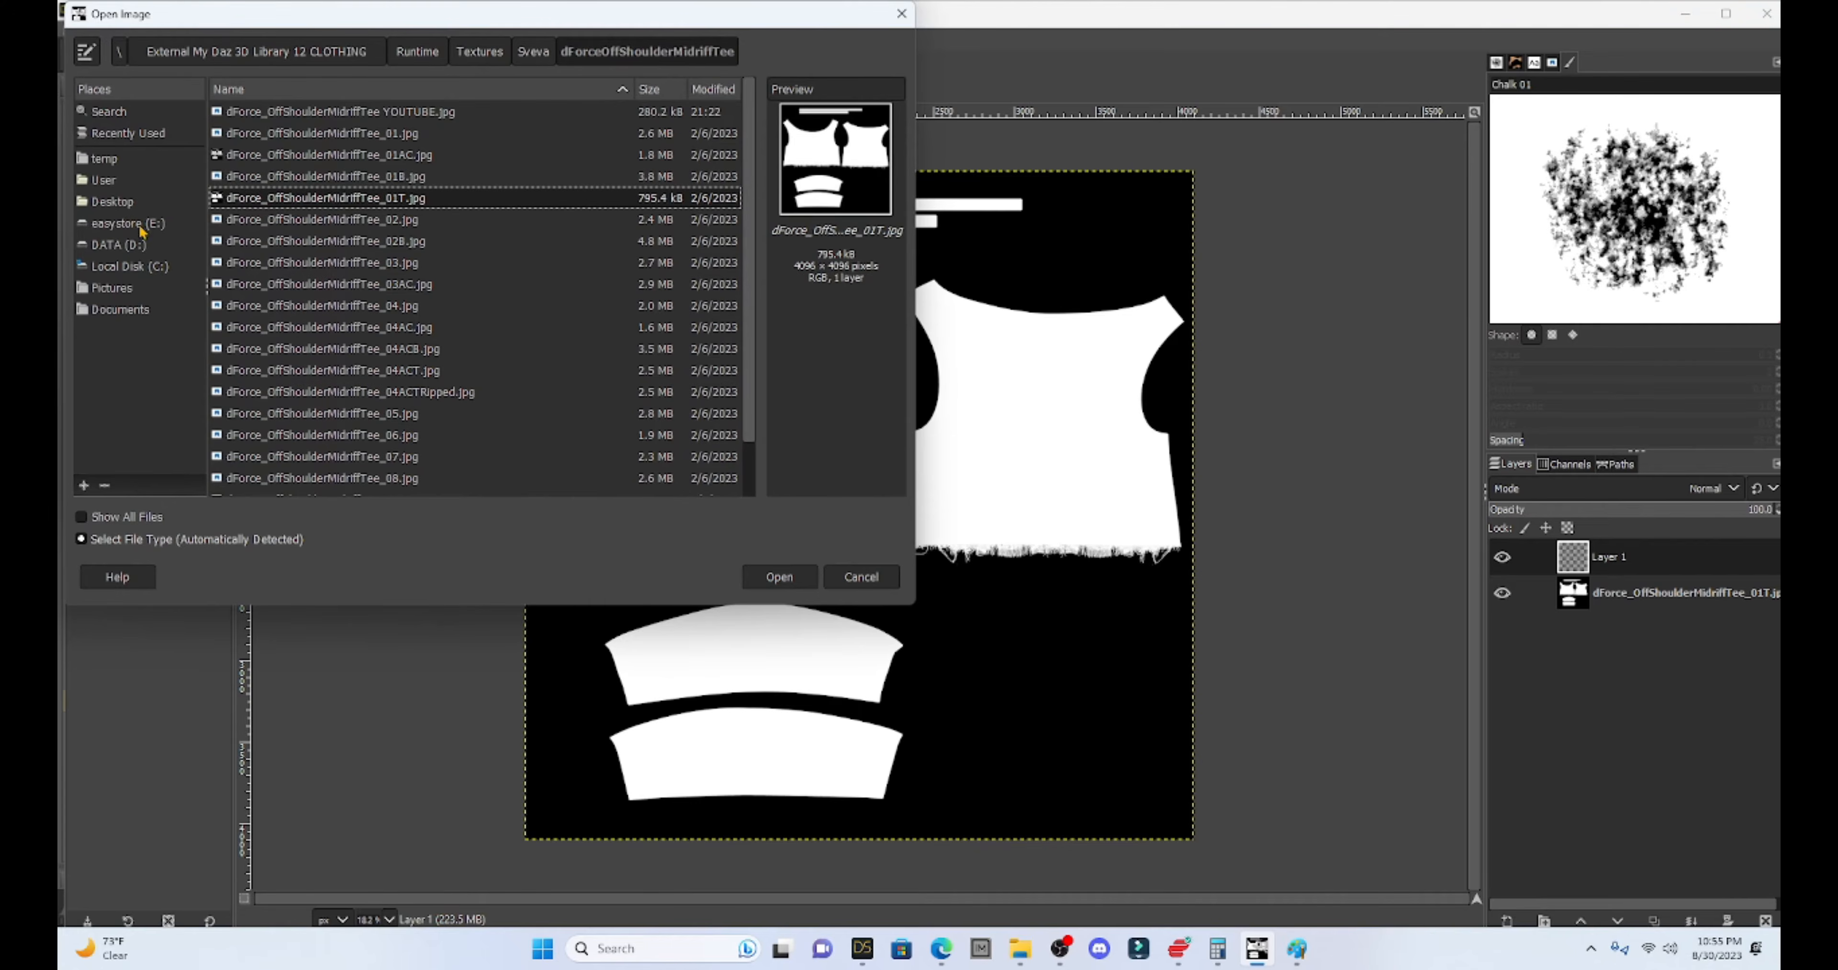
{"action": "left_click", "coordinate": [121, 247]}
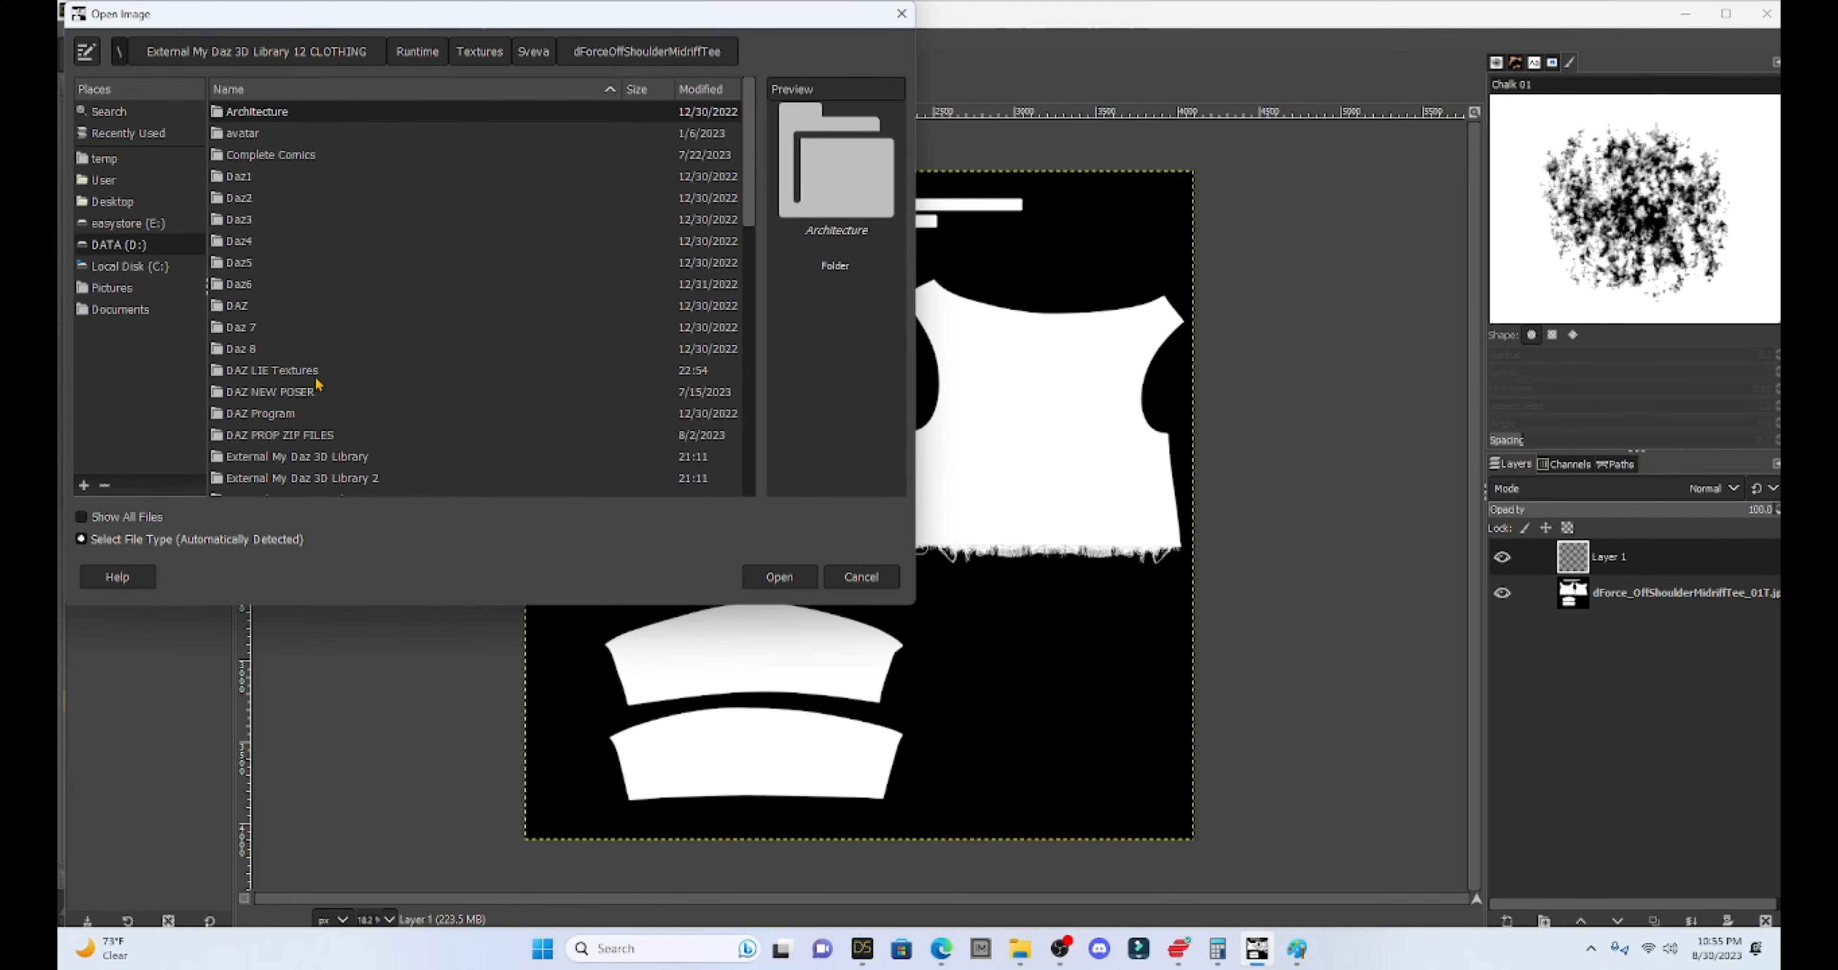
{"action": "double_click", "coordinate": [263, 371]}
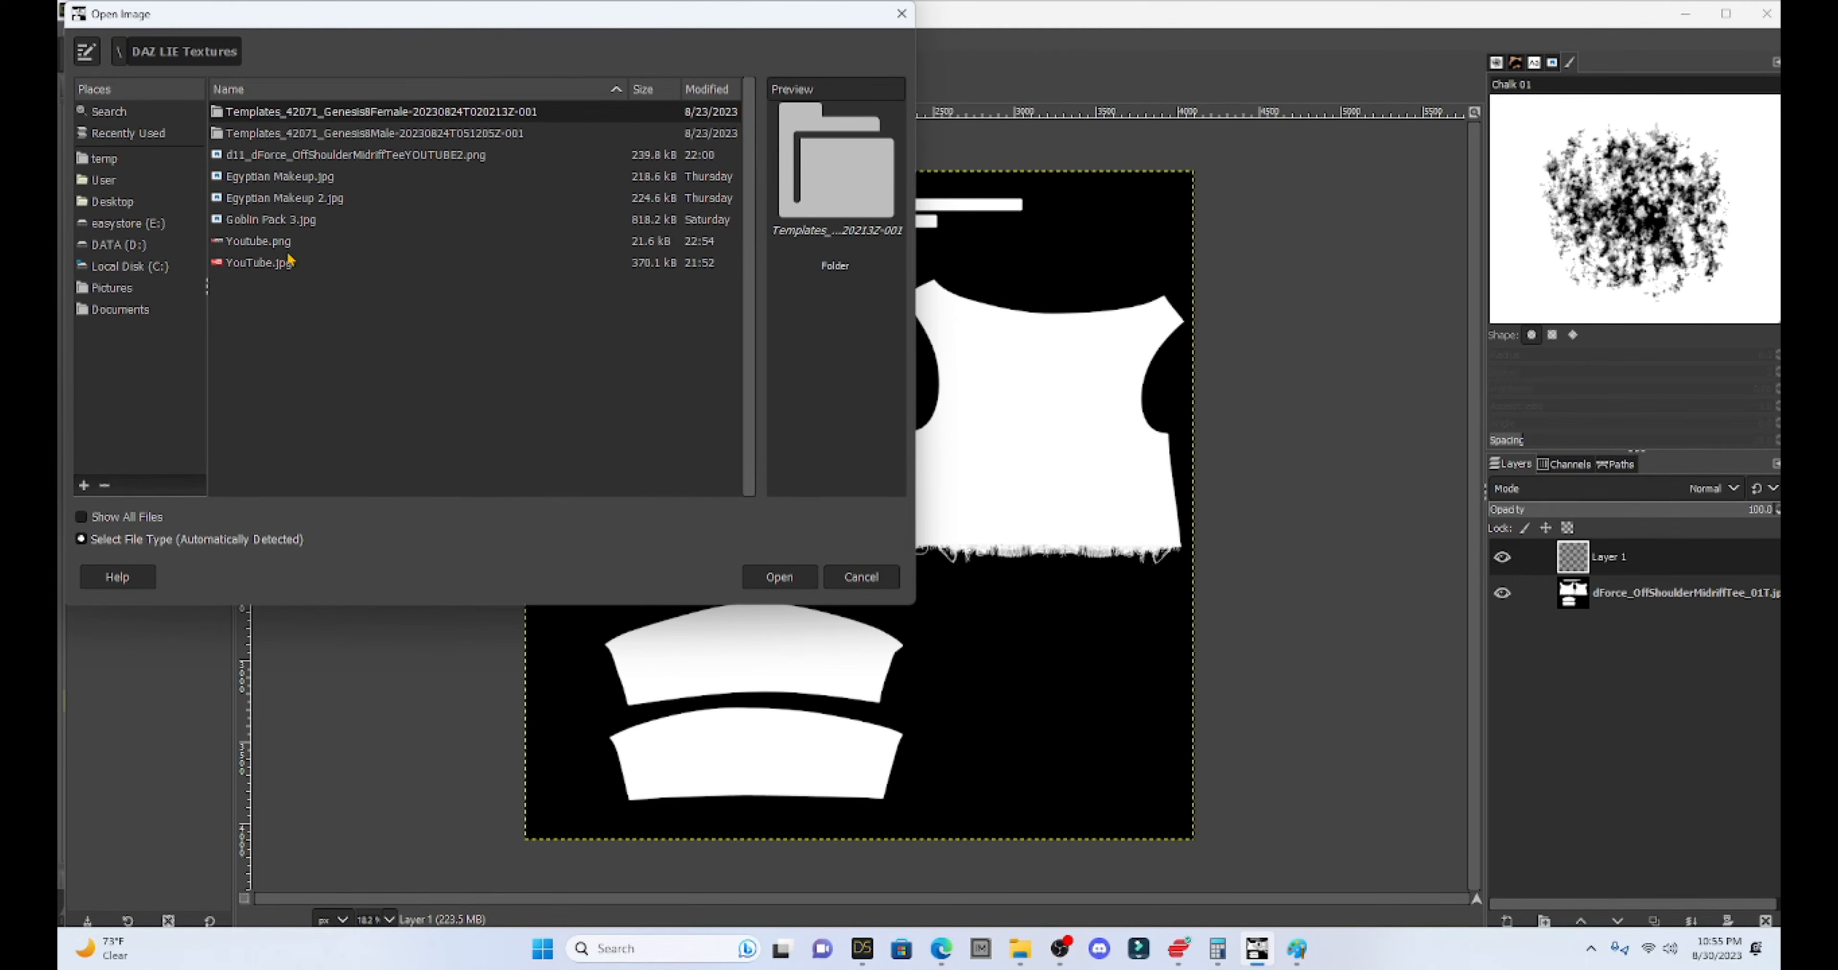
{"action": "left_click", "coordinate": [257, 242]}
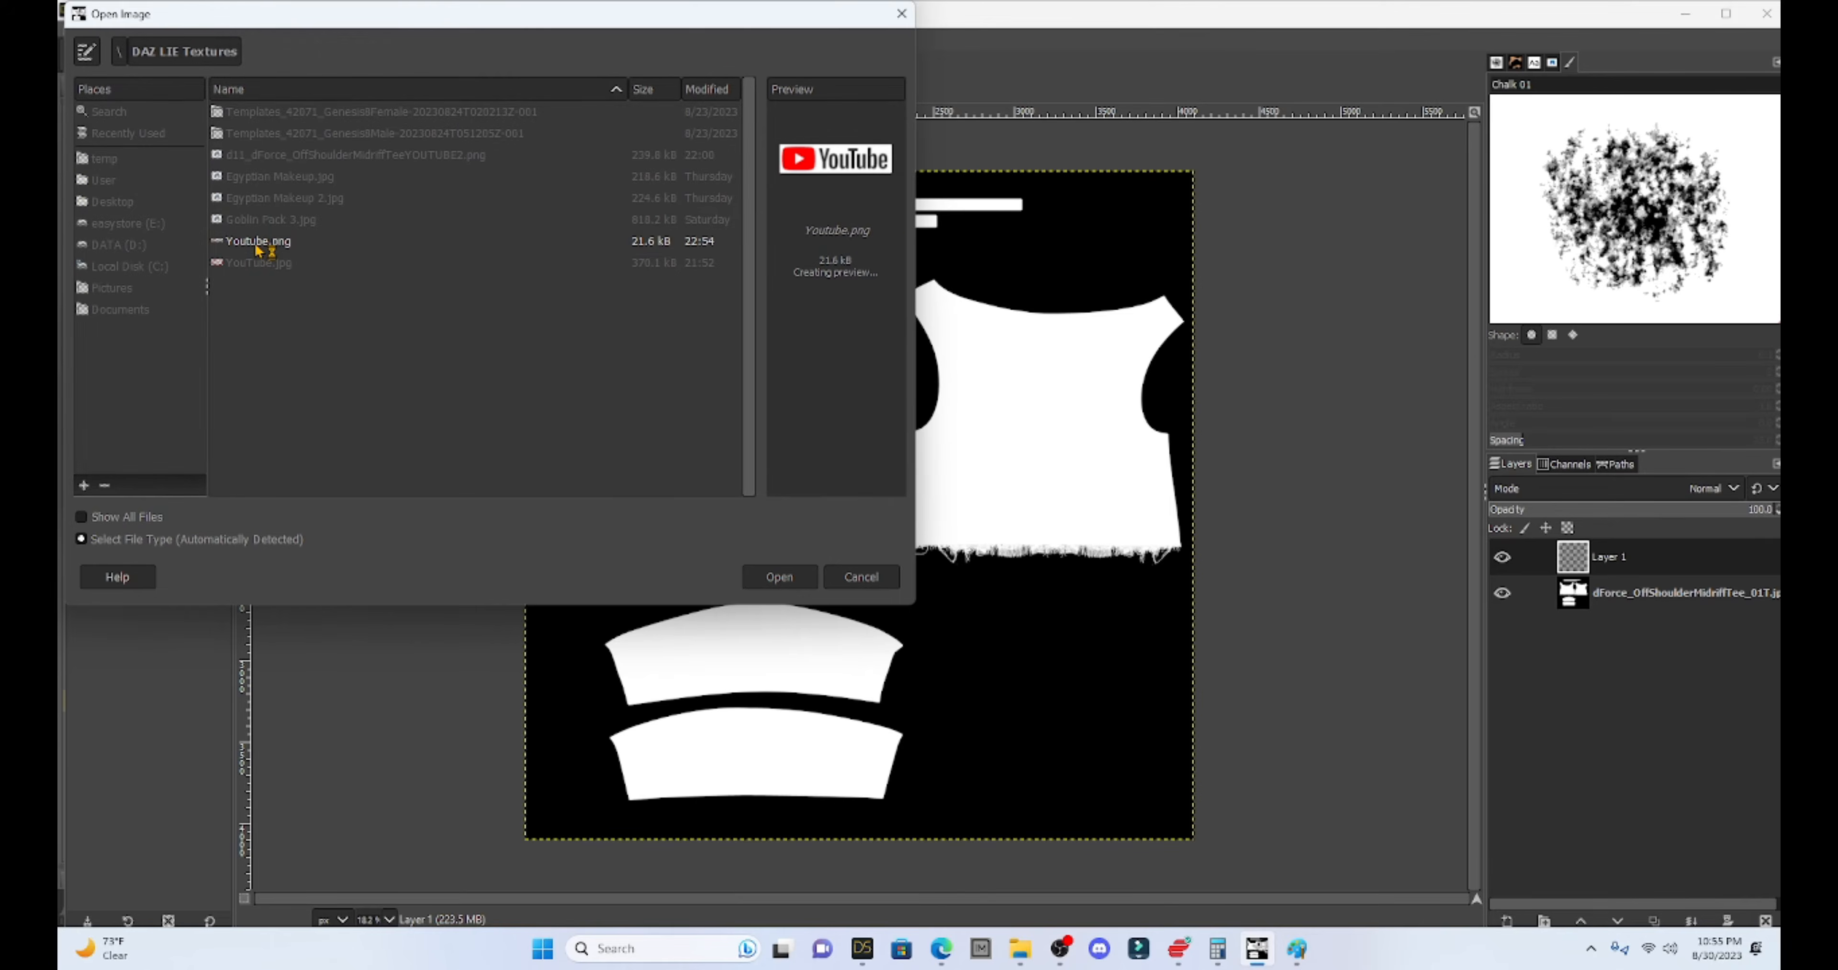
{"action": "double_click", "coordinate": [257, 243]}
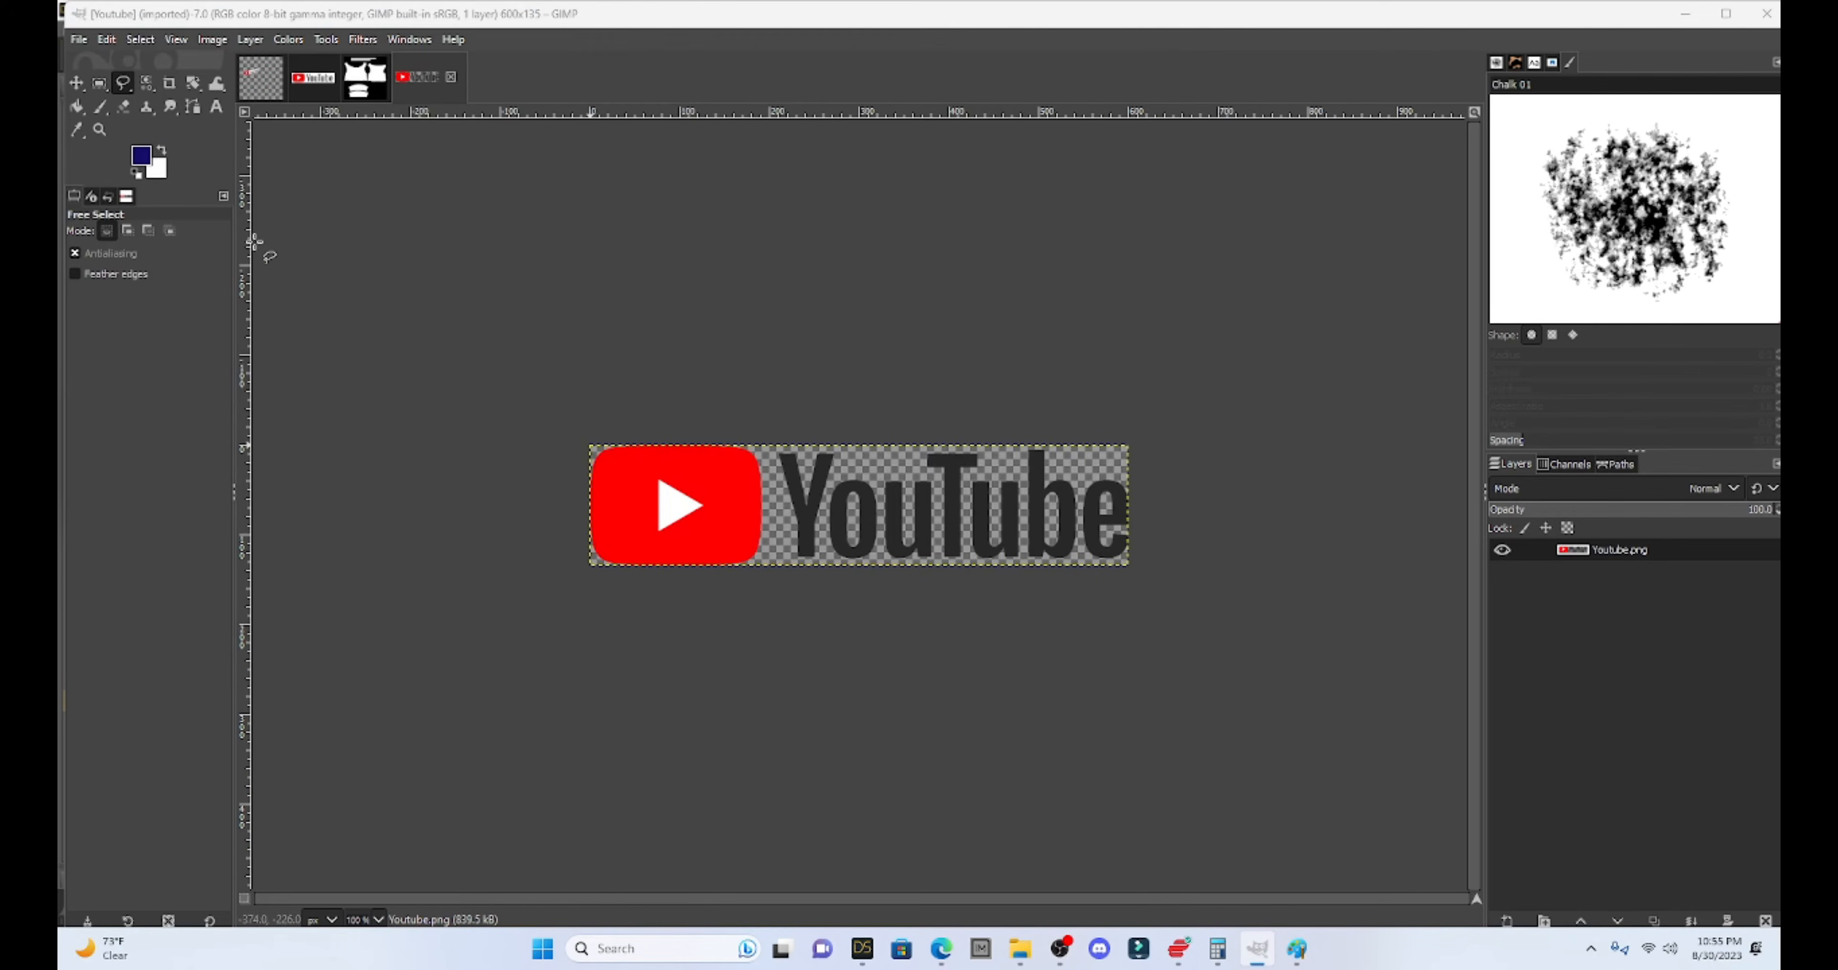
- Free-select the whole logo, copy it, and return to the tee texture
{"action": "left_click", "coordinate": [514, 444]}
{"action": "left_click", "coordinate": [510, 534]}
{"action": "left_click", "coordinate": [450, 508]}
{"action": "left_click", "coordinate": [514, 444]}
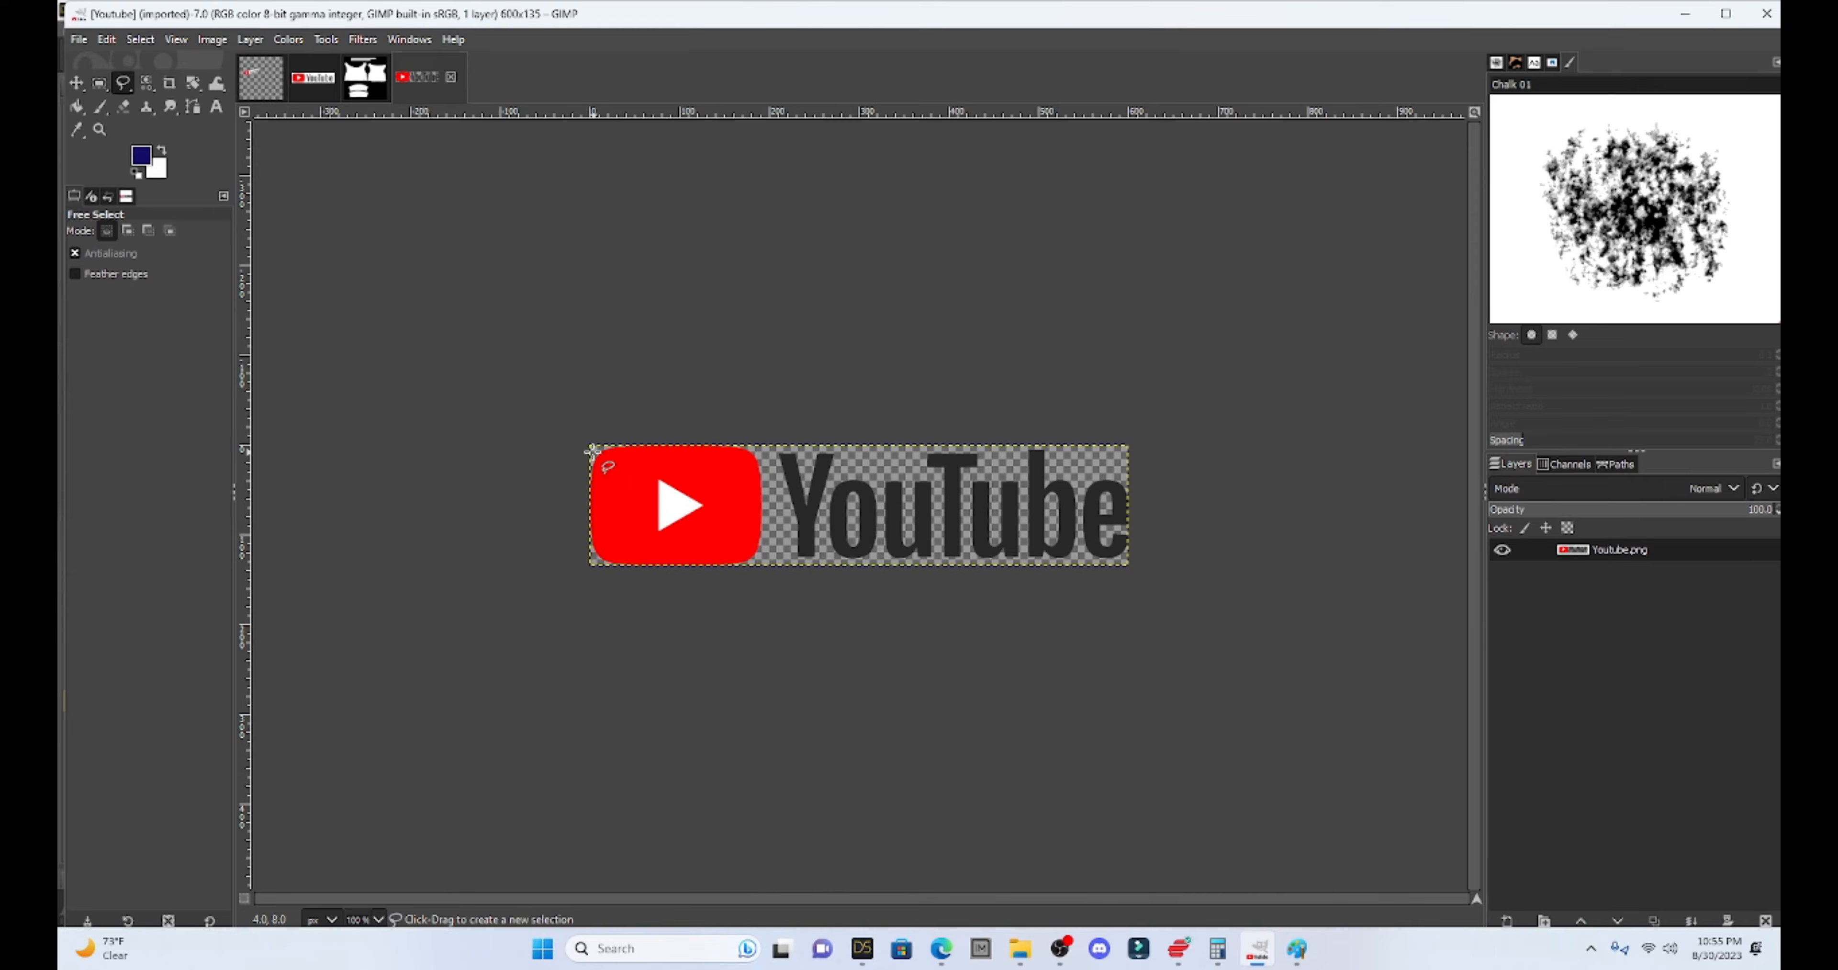
{"action": "left_click_drag", "start_coordinate": [588, 445], "coordinate": [593, 564]}
{"action": "left_click", "coordinate": [1126, 564]}
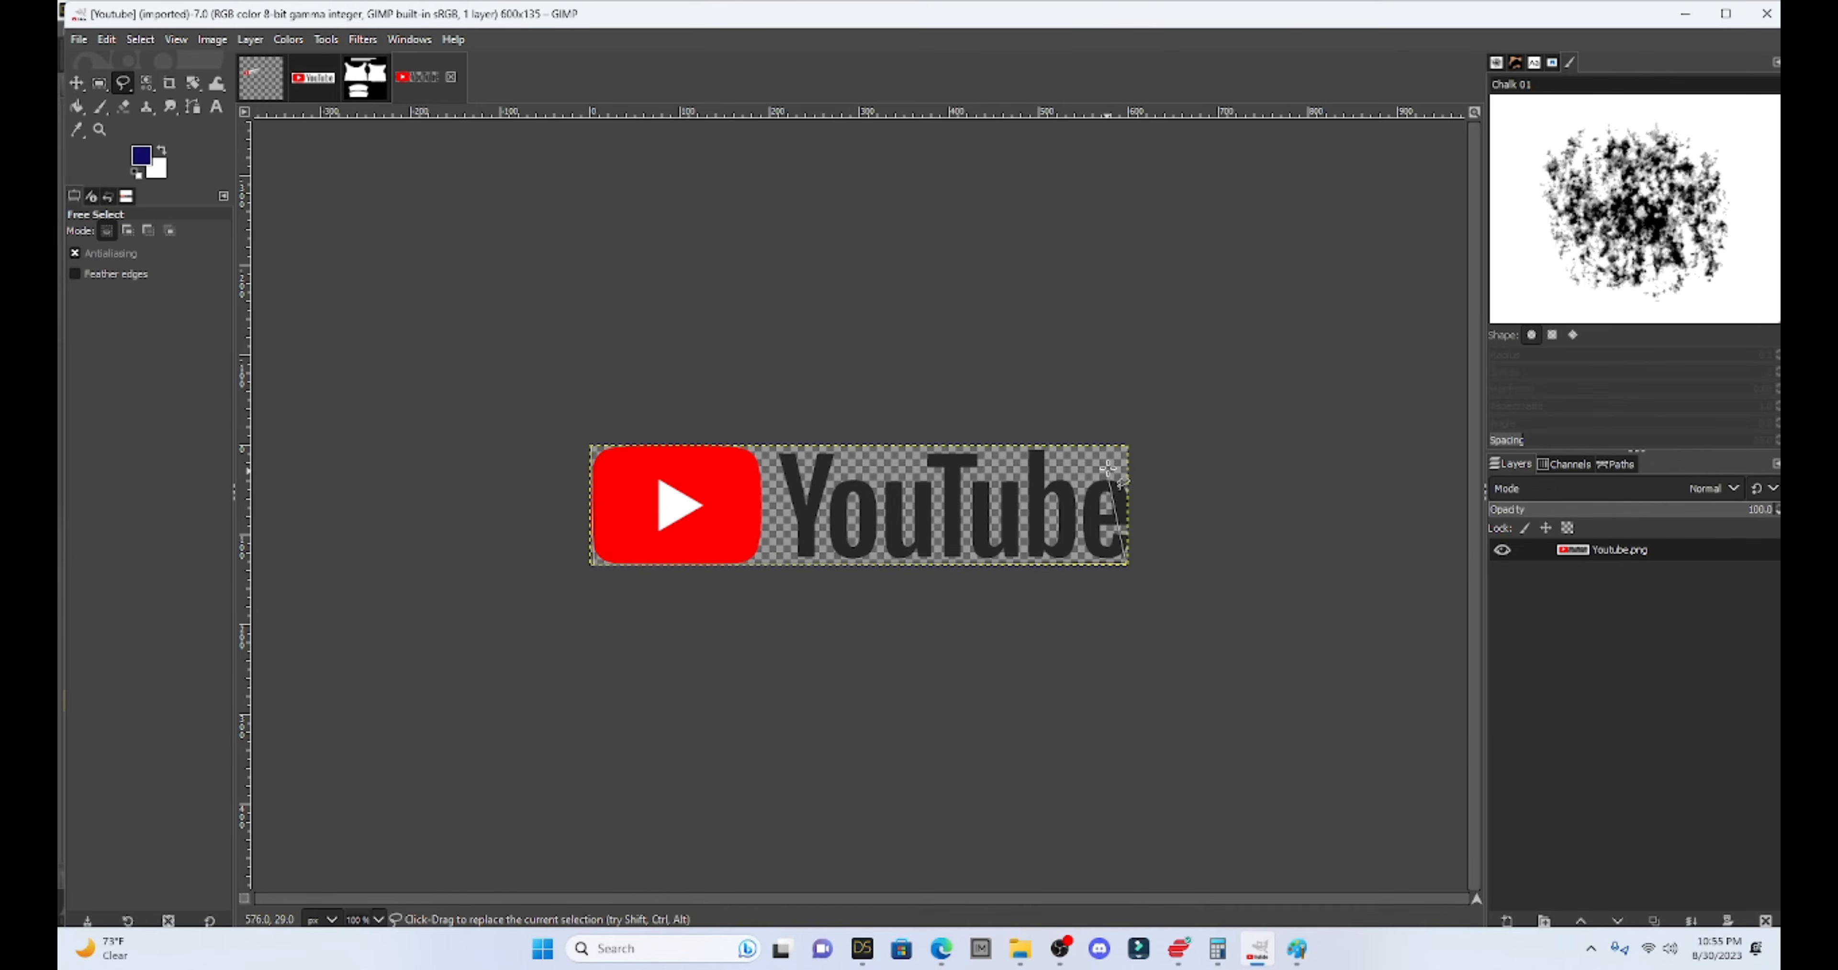
{"action": "left_click", "coordinate": [1128, 445]}
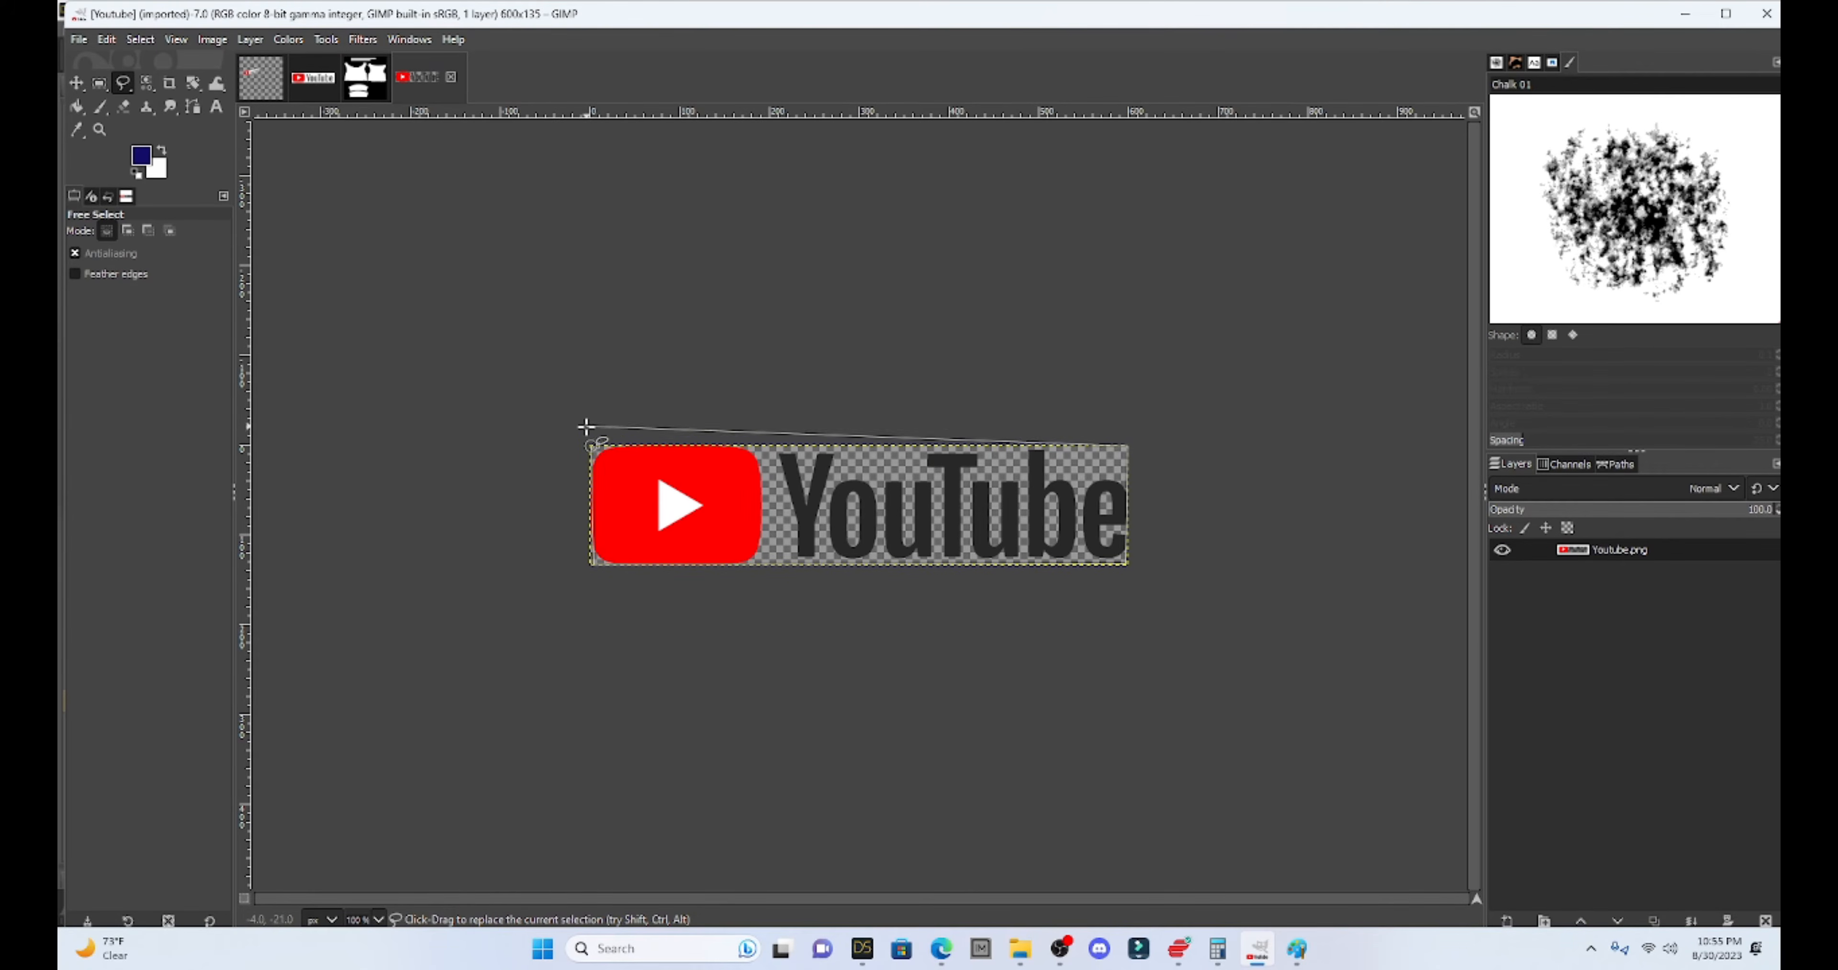
{"action": "left_click", "coordinate": [591, 446]}
{"action": "key", "text": "Return"}
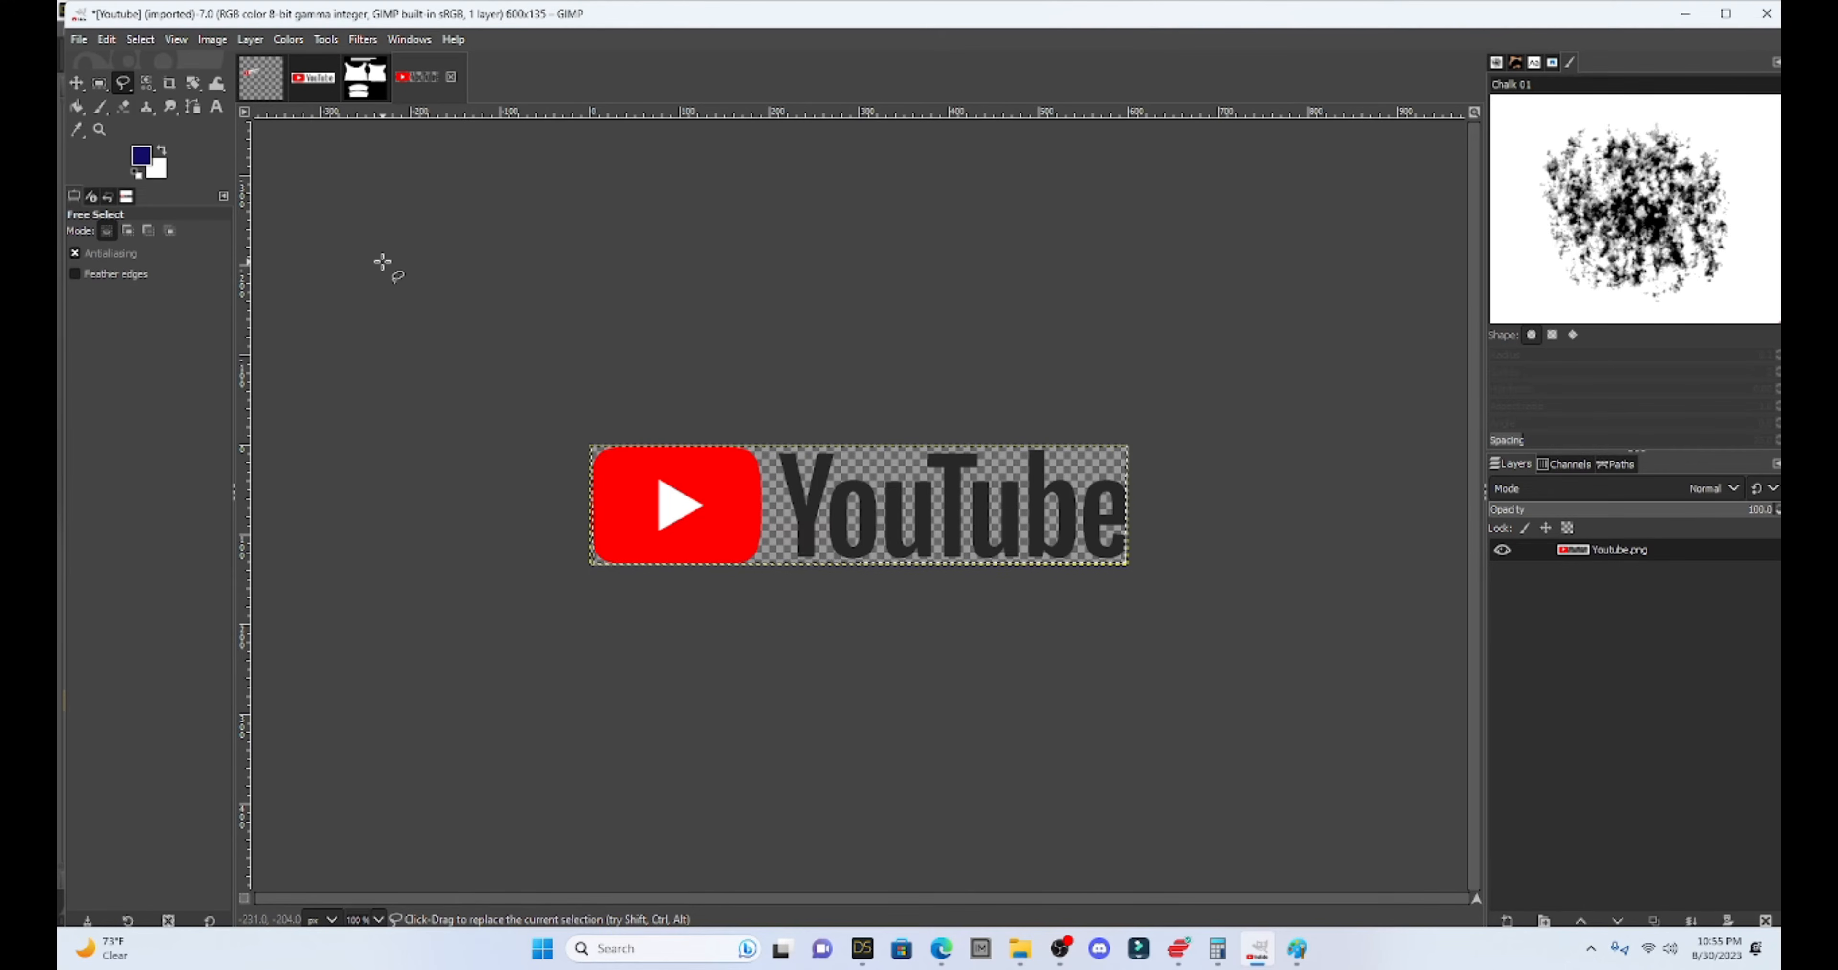
{"action": "key", "text": "ctrl+c"}
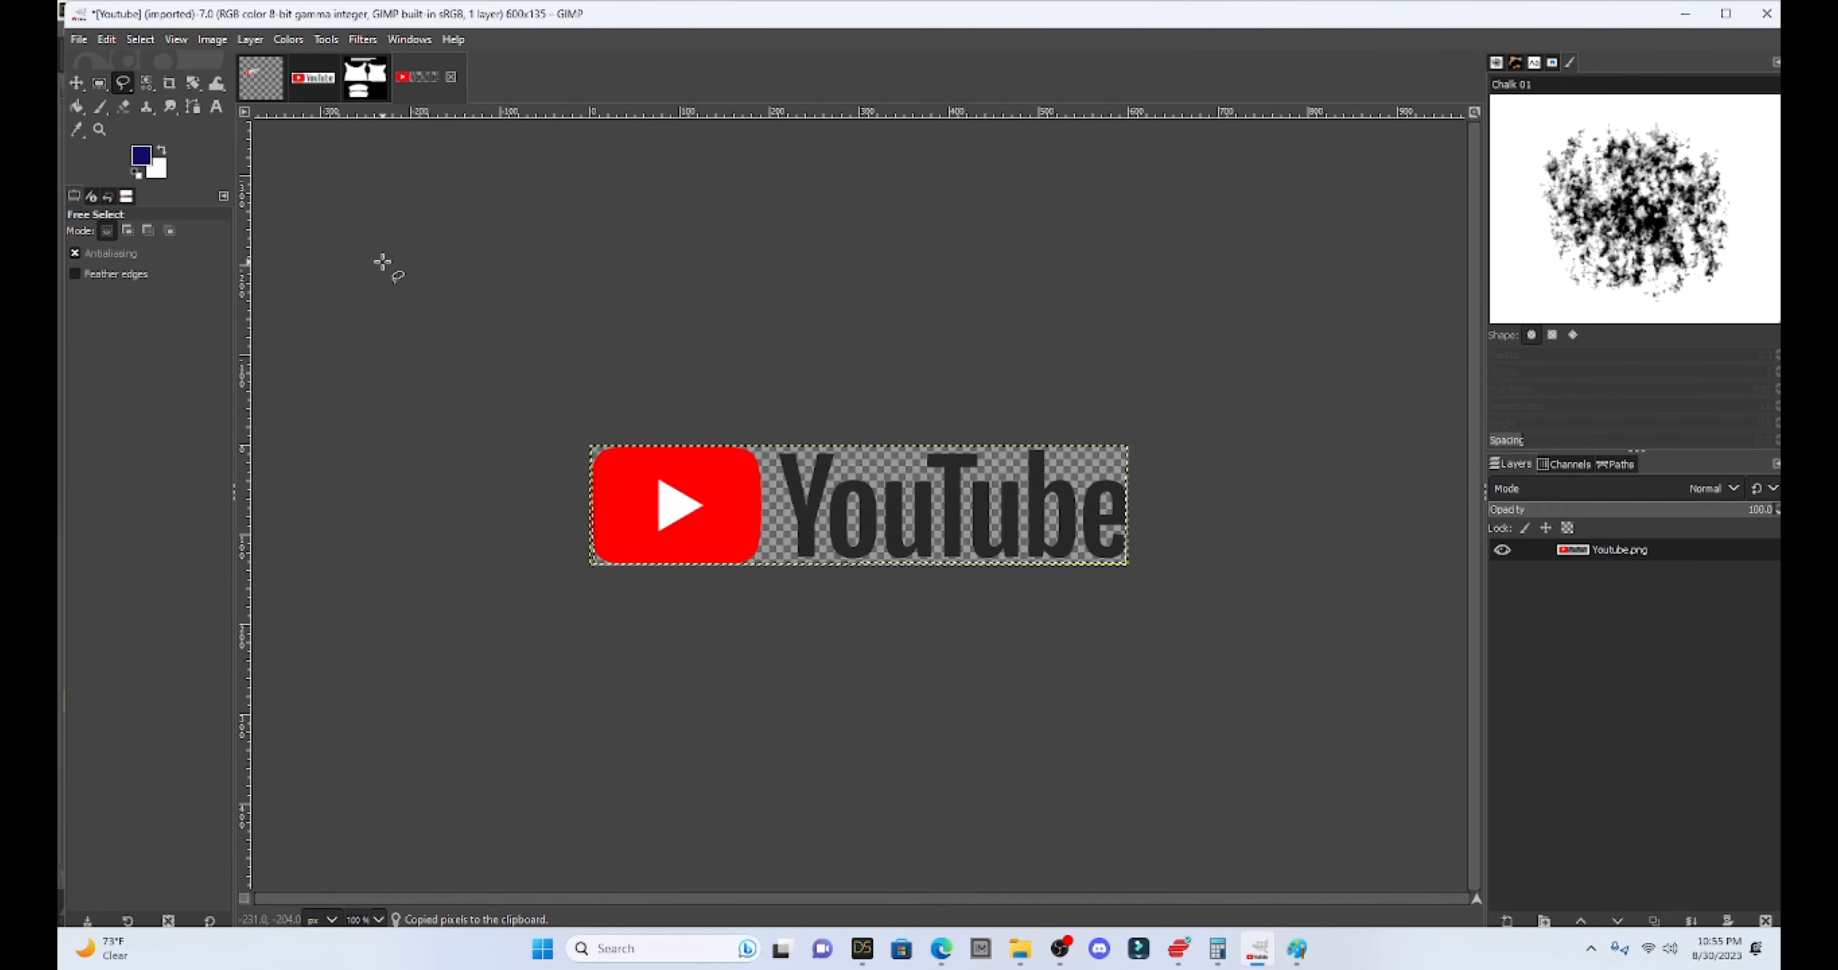
{"action": "left_click", "coordinate": [366, 77]}
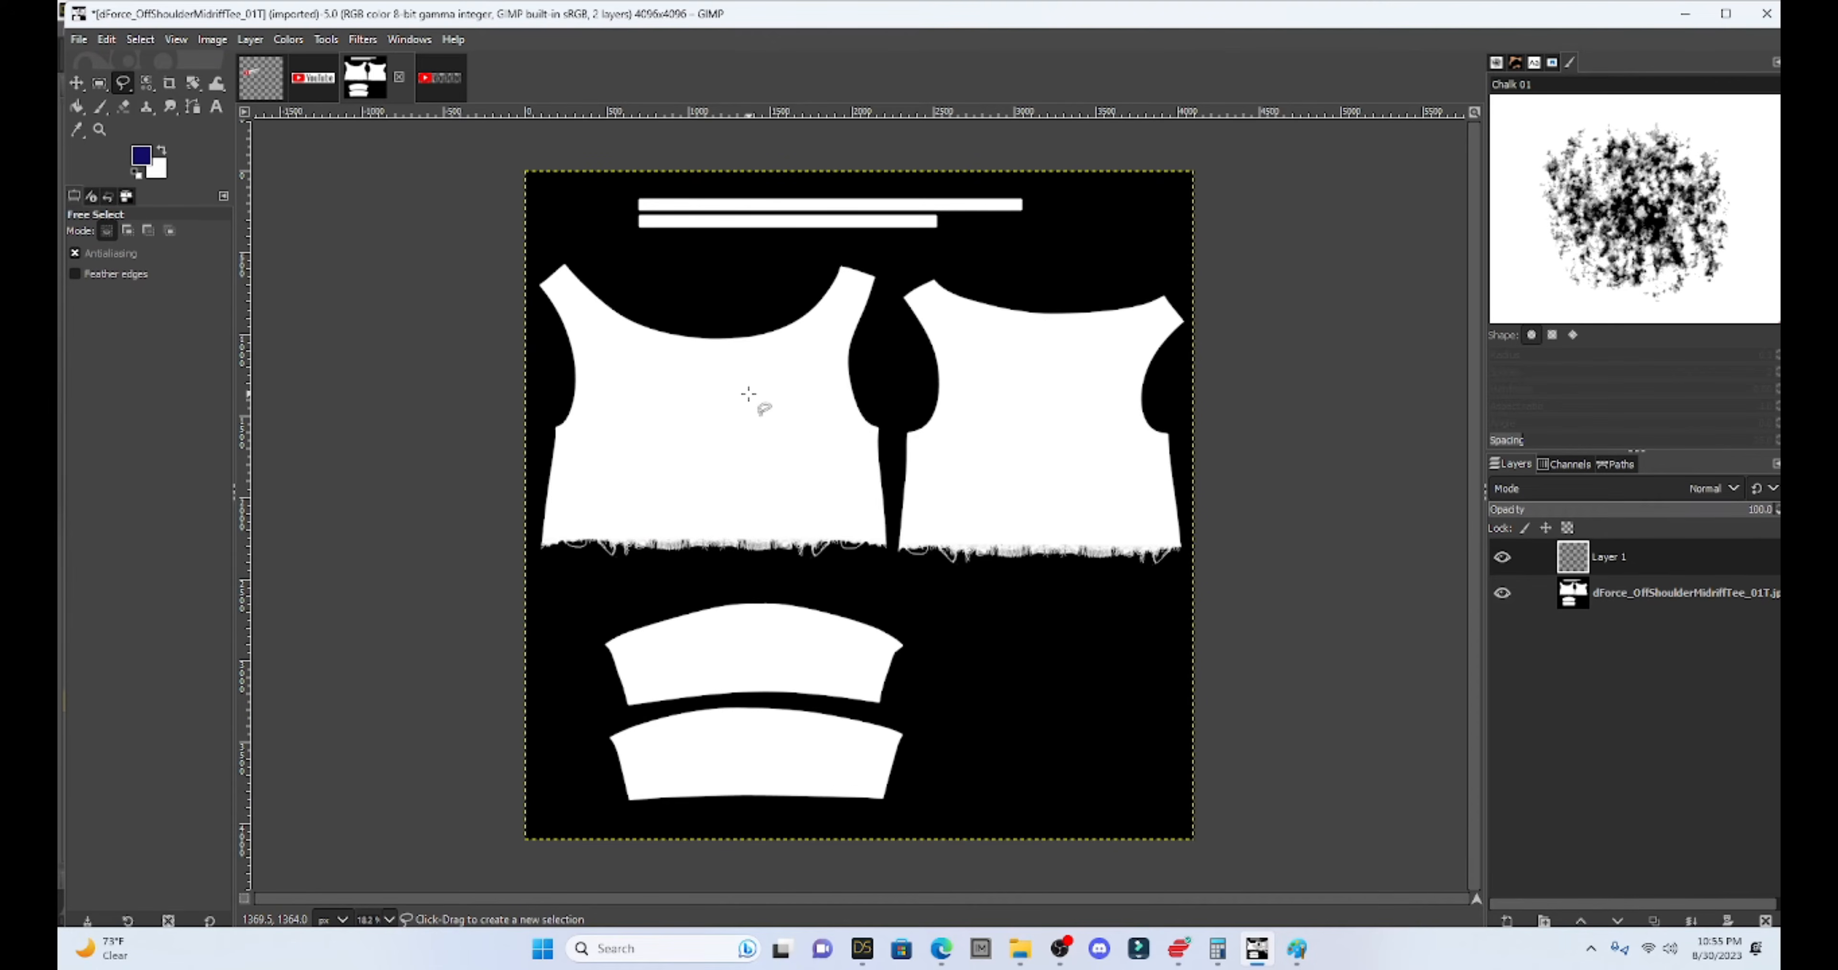
- Paste the logo onto the left shirt front and scale it to about 1202×265
{"action": "key", "text": "ctrl+v"}
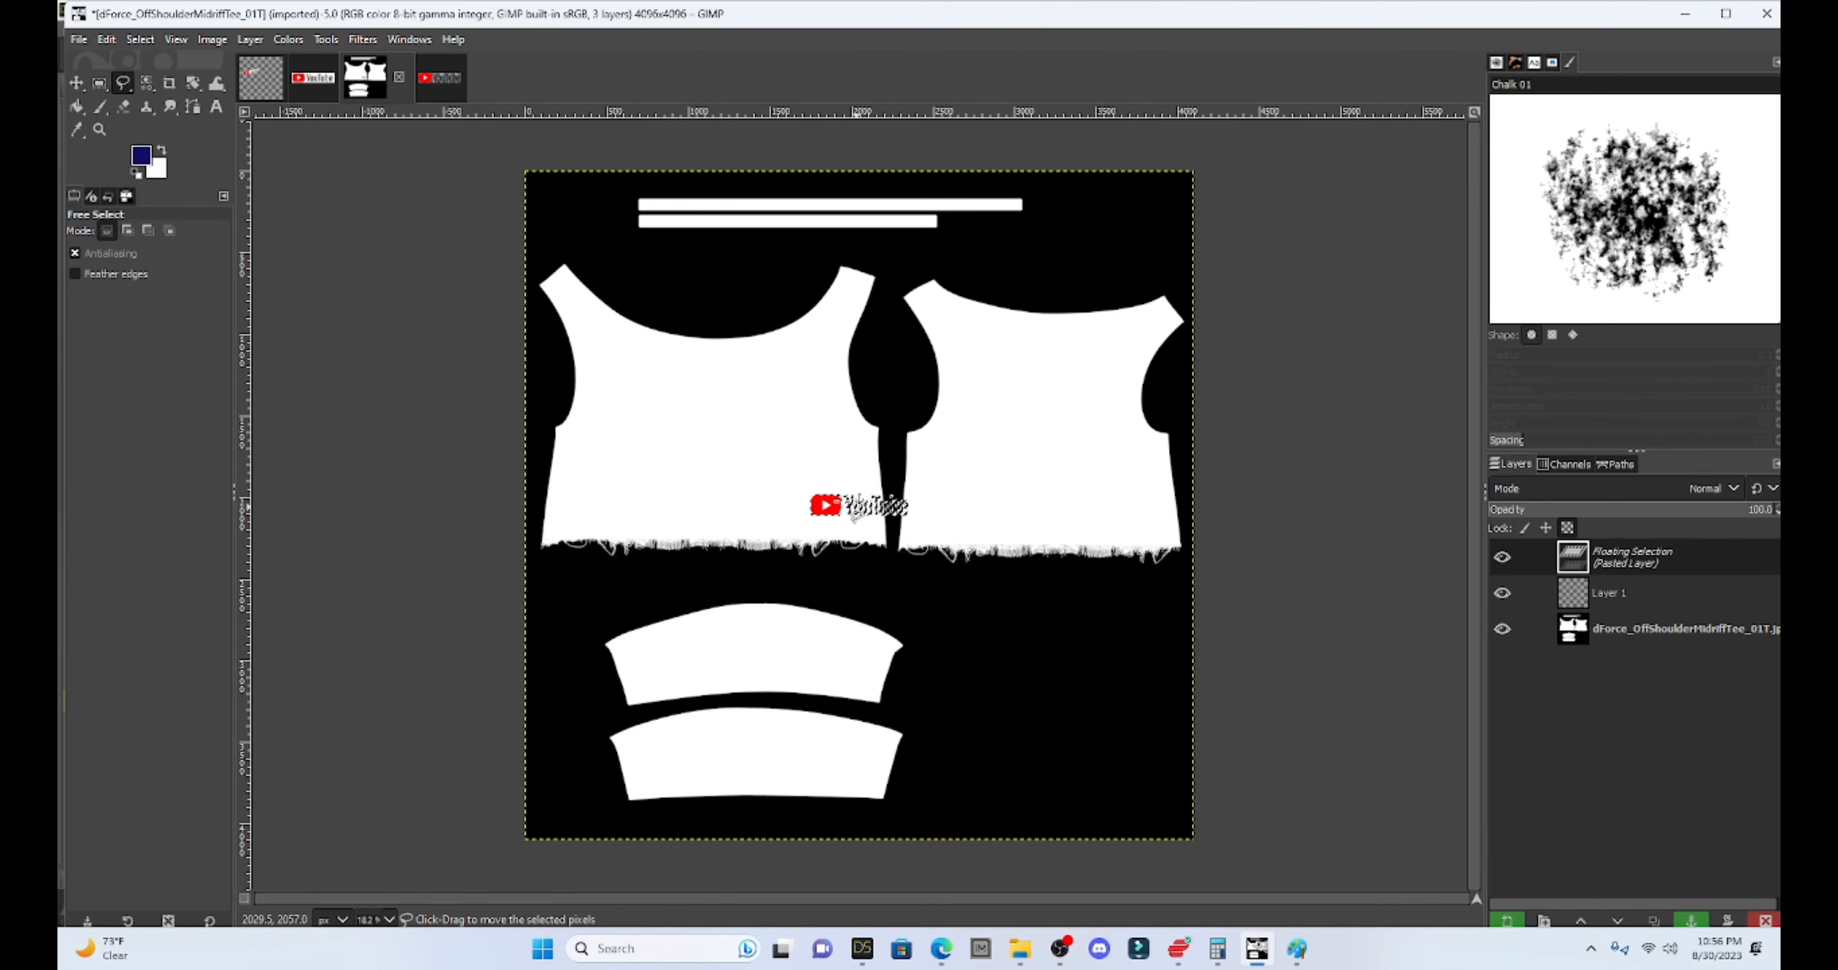
{"action": "left_click_drag", "start_coordinate": [853, 515], "coordinate": [747, 421]}
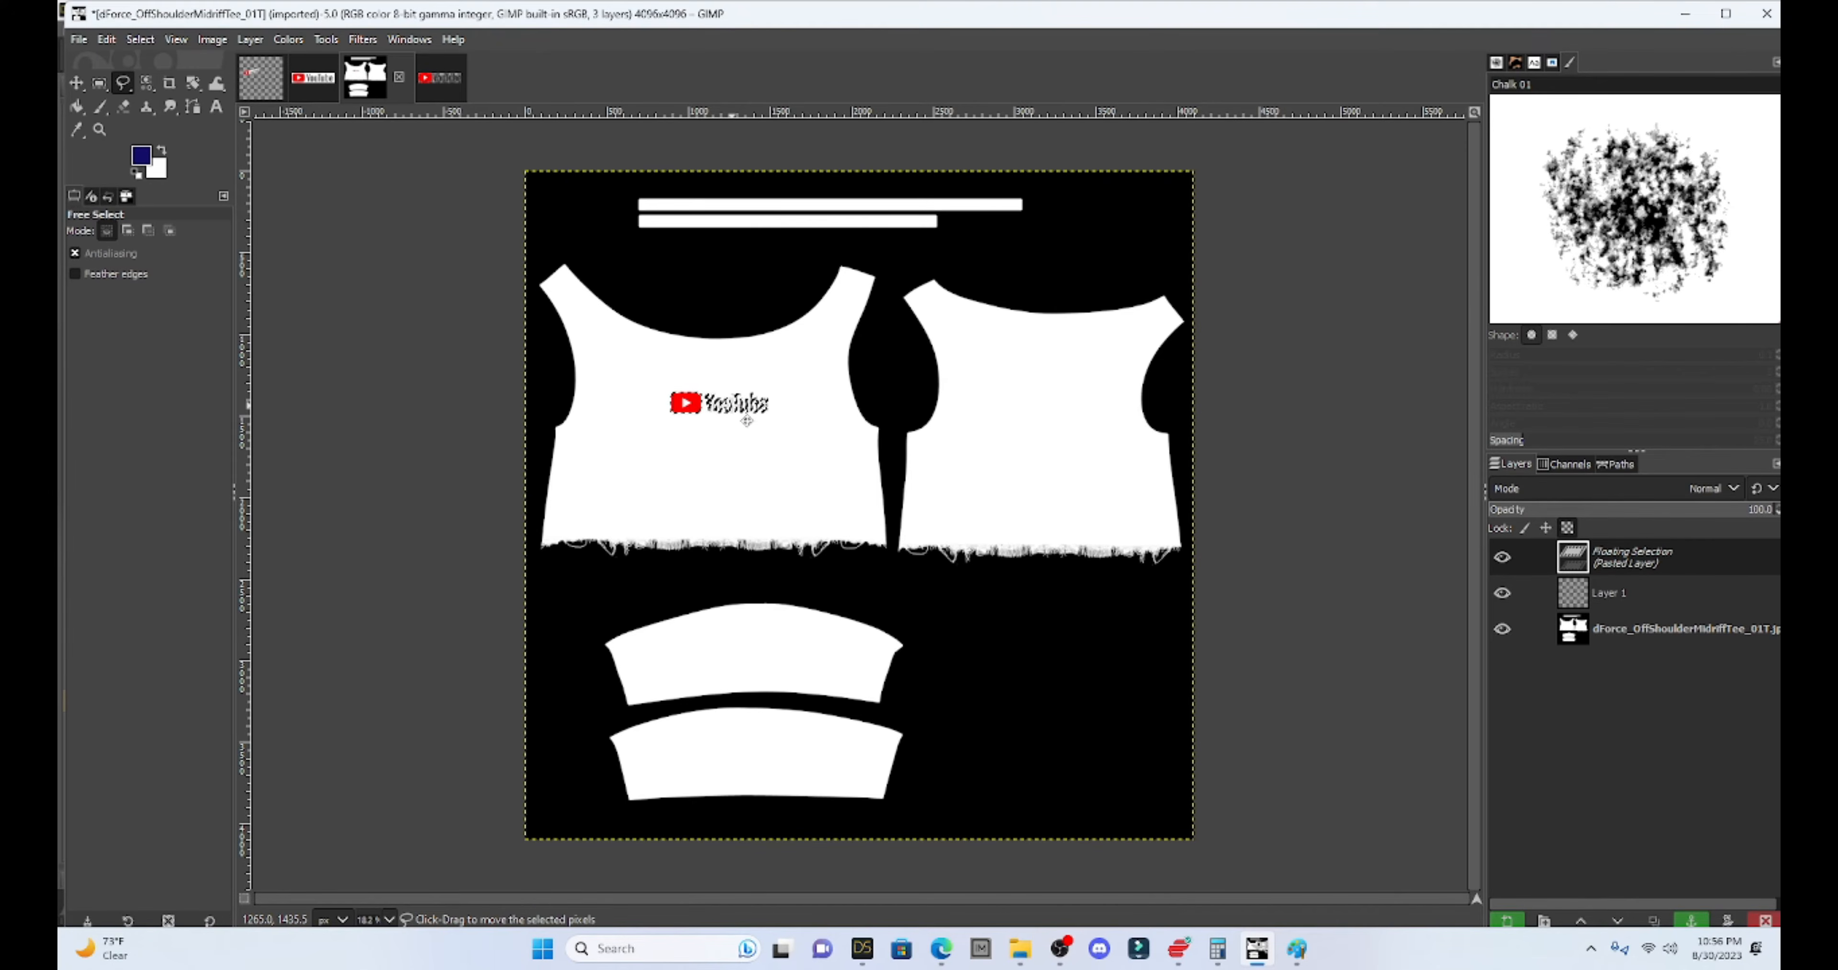
{"action": "key", "text": "shift"}
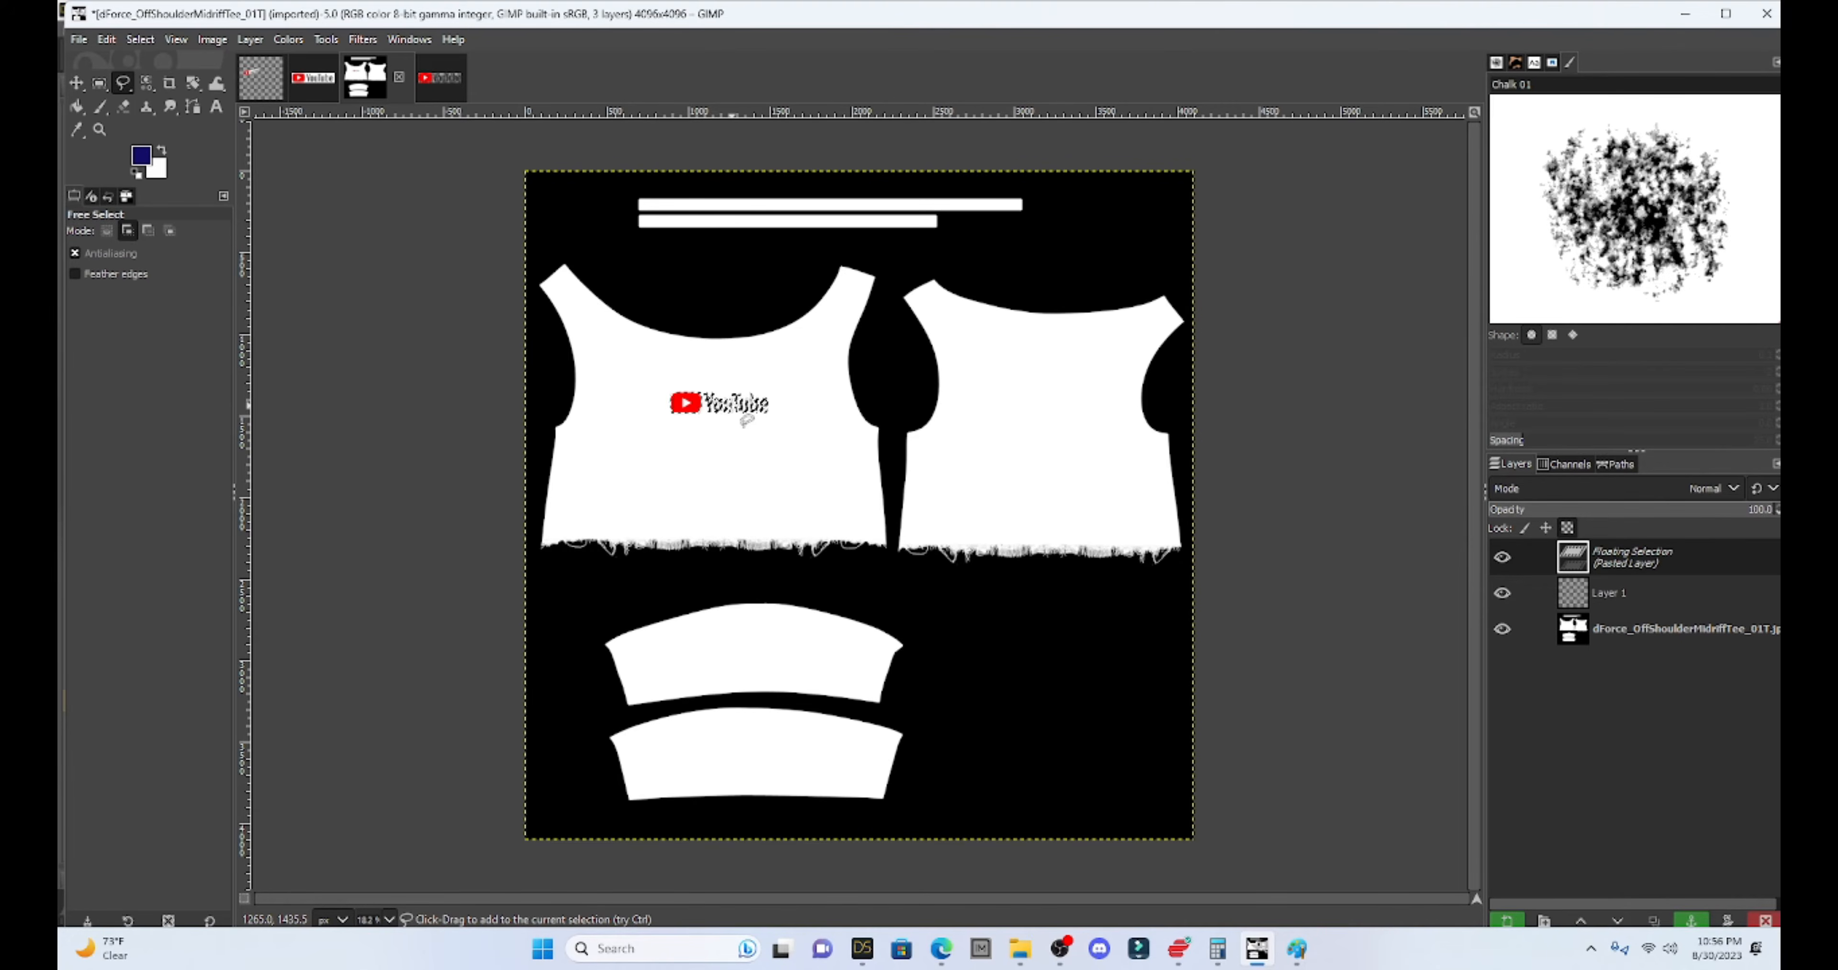
{"action": "key", "text": "shift+s"}
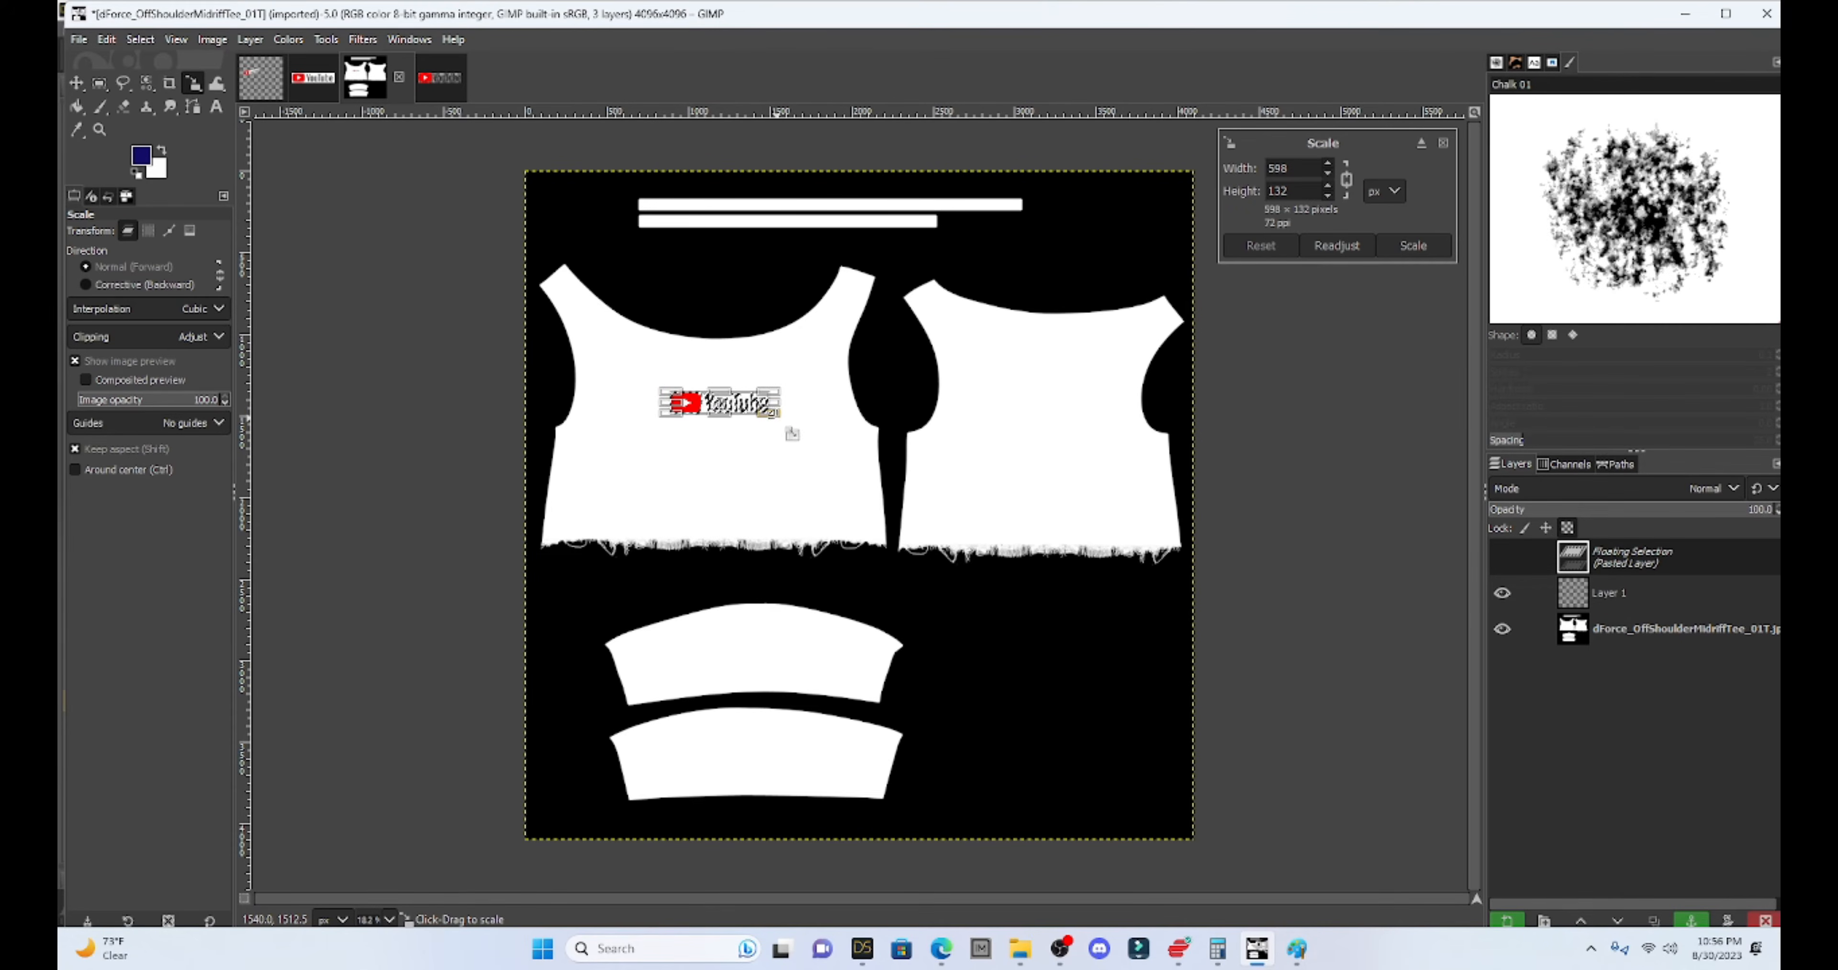
{"action": "left_click_drag", "start_coordinate": [791, 435], "coordinate": [840, 439]}
{"action": "key", "text": "f"}
{"action": "left_click_drag", "start_coordinate": [730, 431], "coordinate": [663, 396]}
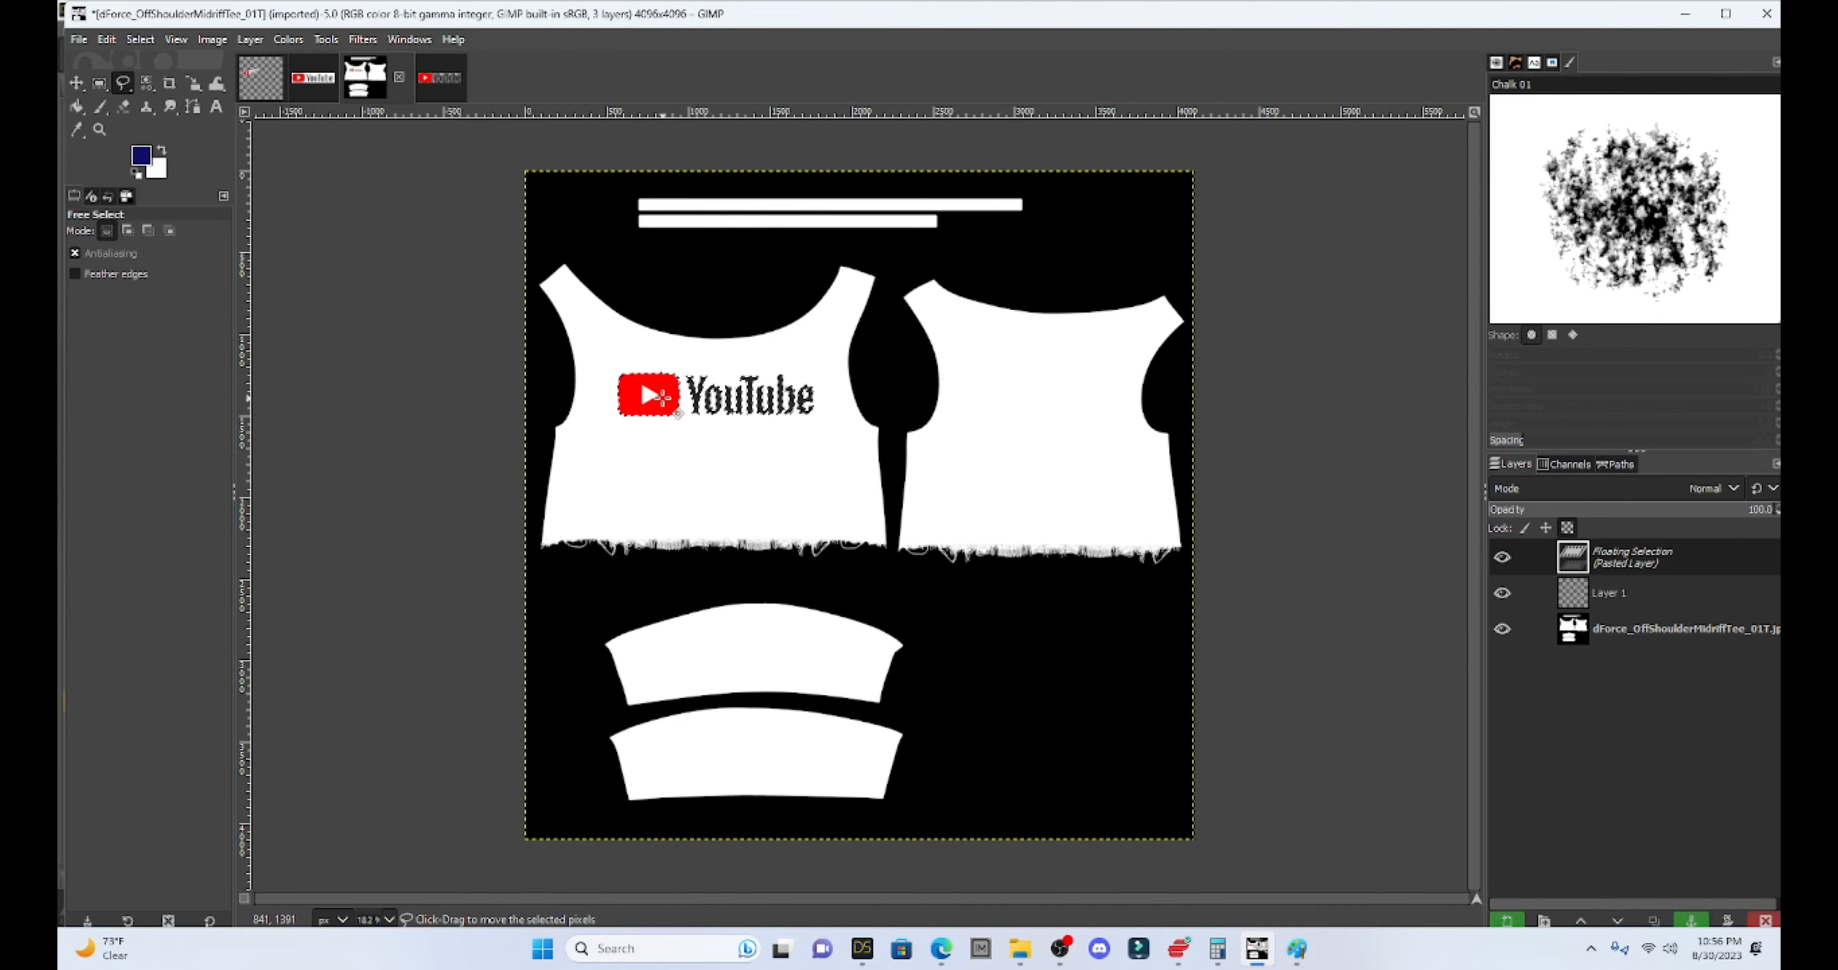
- Rotate the logo about -18° upward and anchor it into Layer 1
{"action": "key", "text": "shift+r"}
{"action": "left_click", "coordinate": [662, 397]}
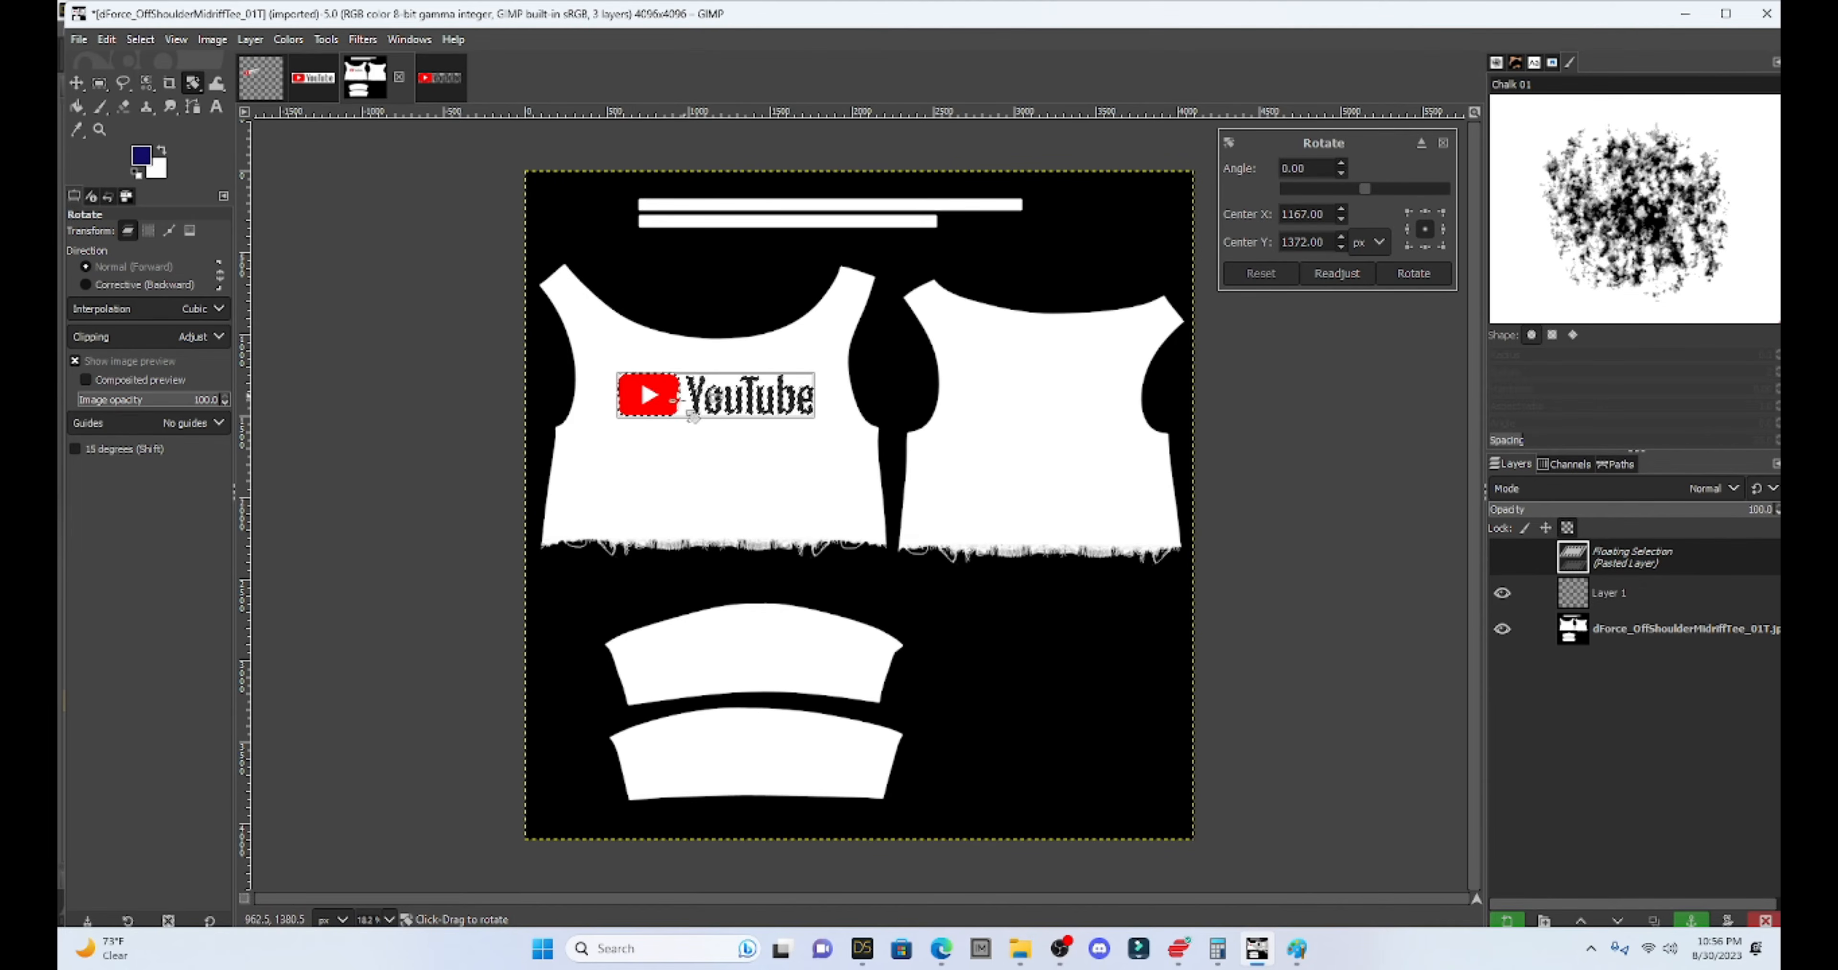
{"action": "left_click_drag", "start_coordinate": [642, 419], "coordinate": [641, 432]}
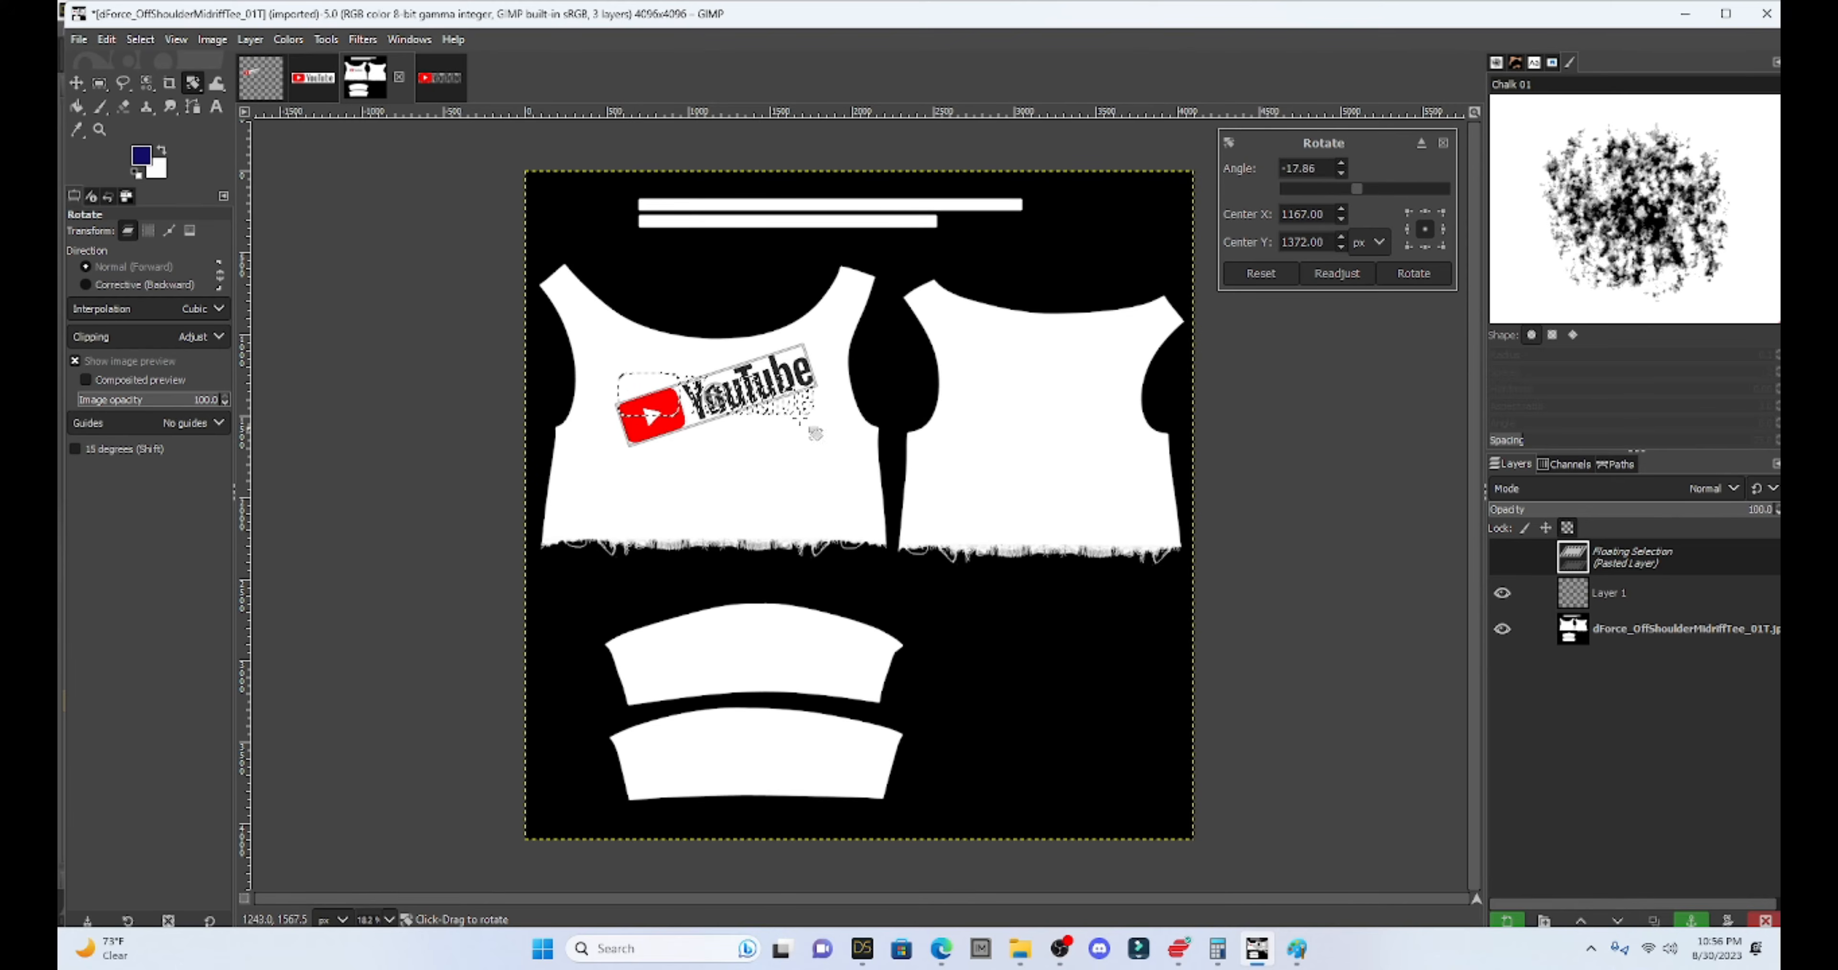
{"action": "left_click", "coordinate": [1411, 275]}
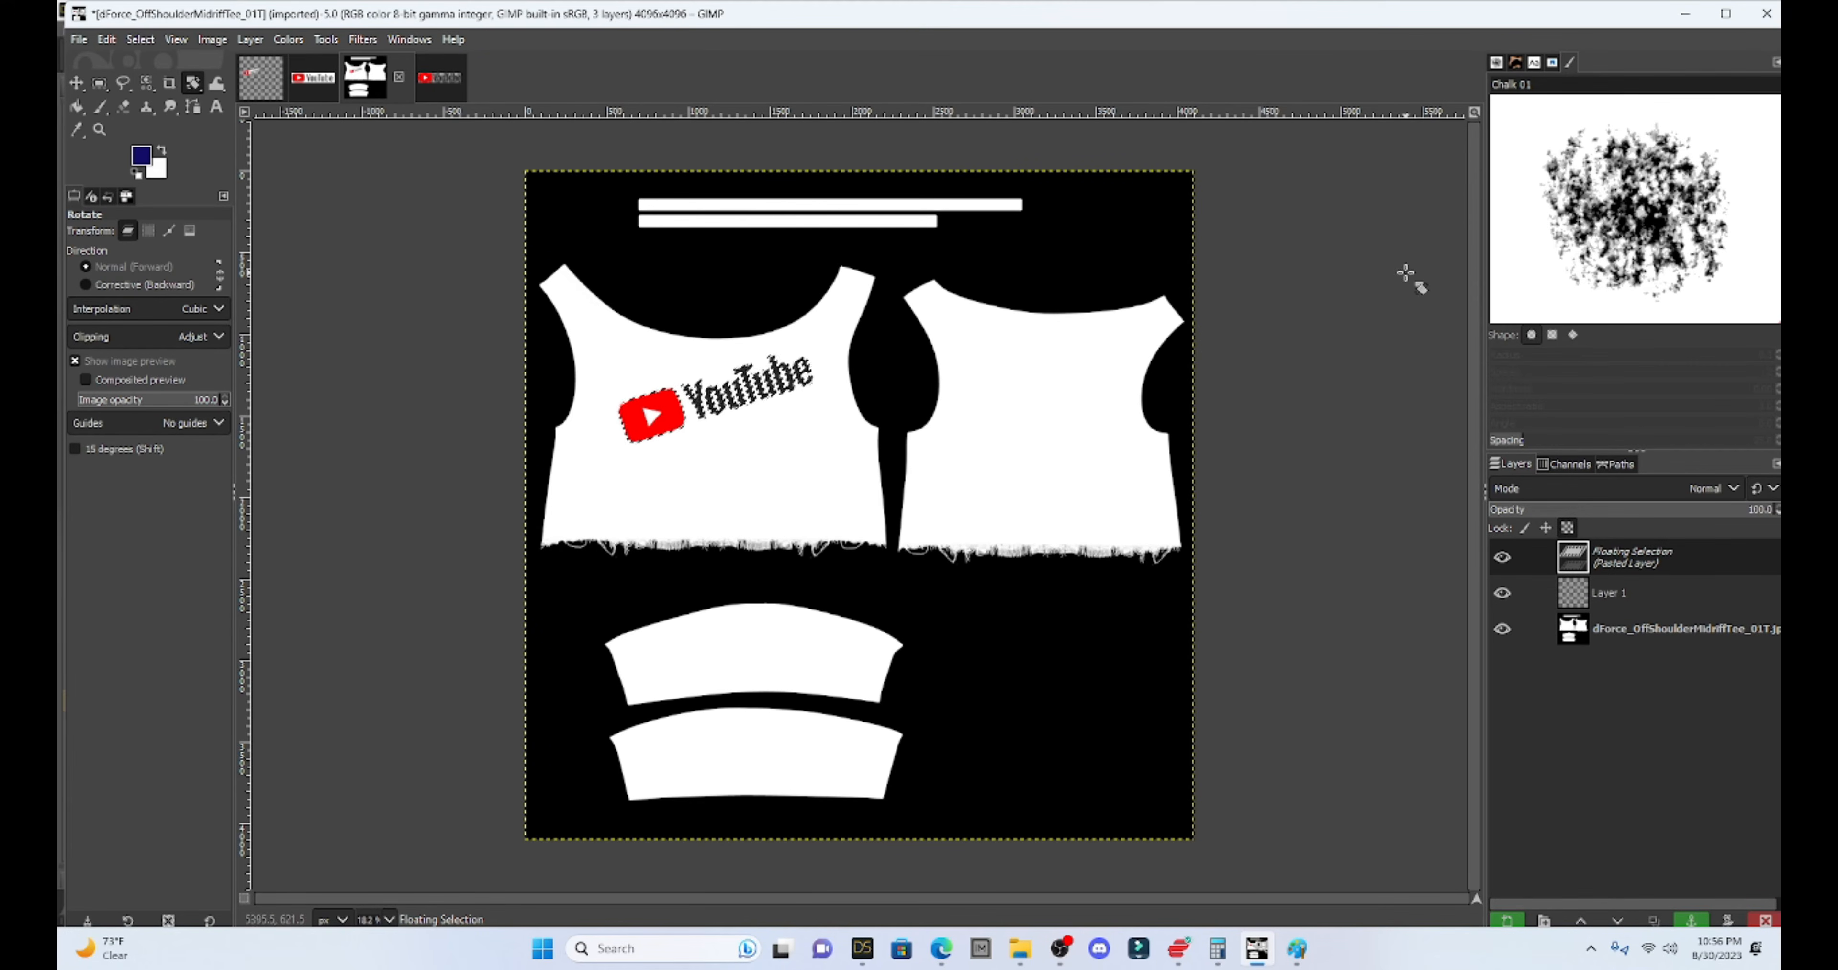
{"action": "left_click", "coordinate": [122, 83]}
{"action": "left_click", "coordinate": [612, 364]}
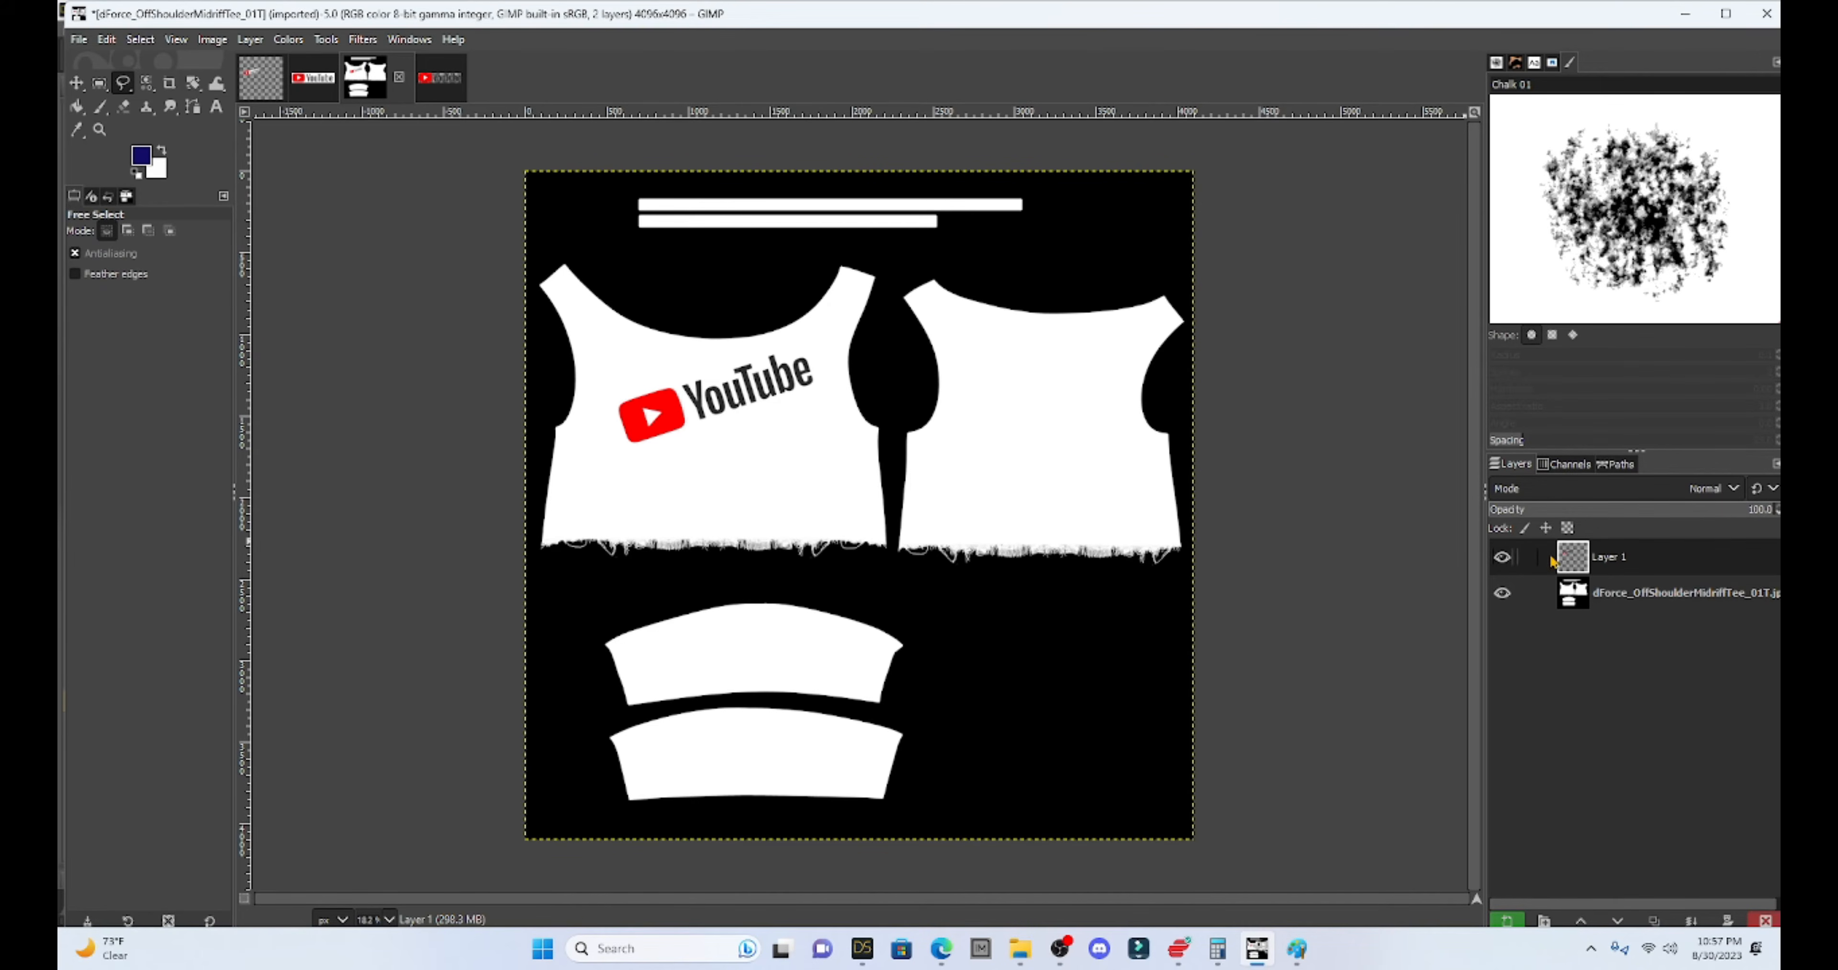
- Delete the tee texture layer so only the tilted logo remains
{"action": "left_click", "coordinate": [1629, 597]}
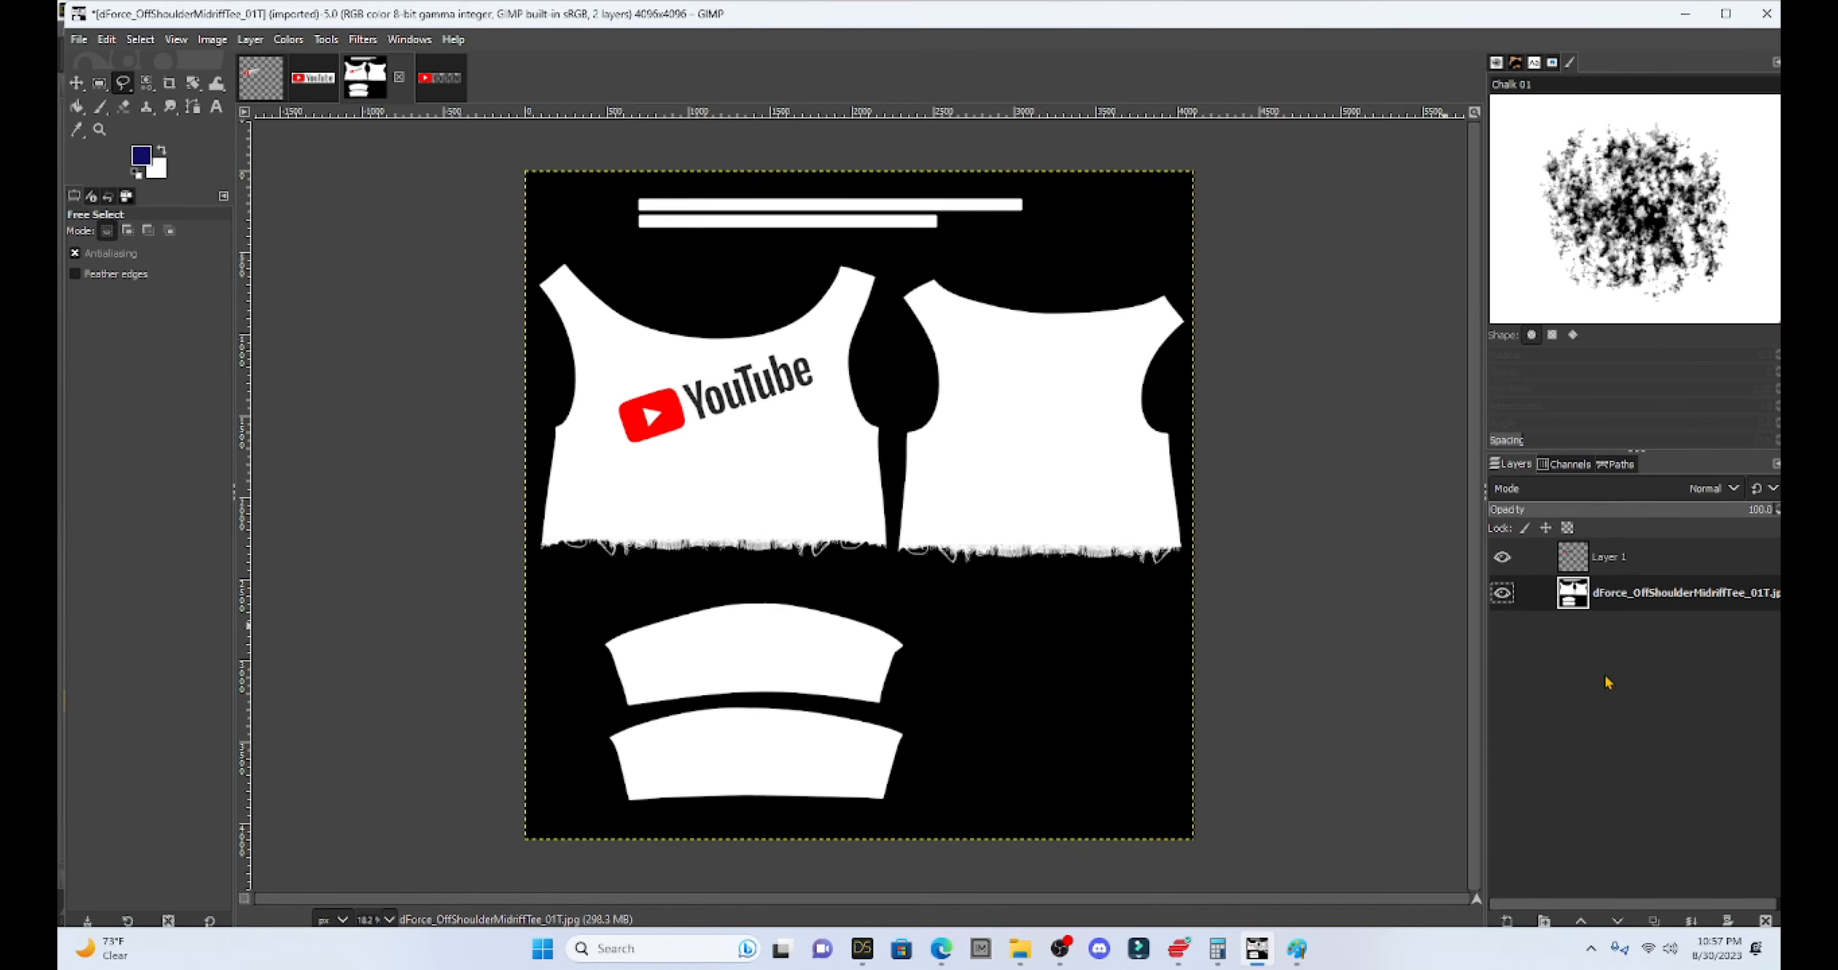
{"action": "right_click", "coordinate": [1607, 596]}
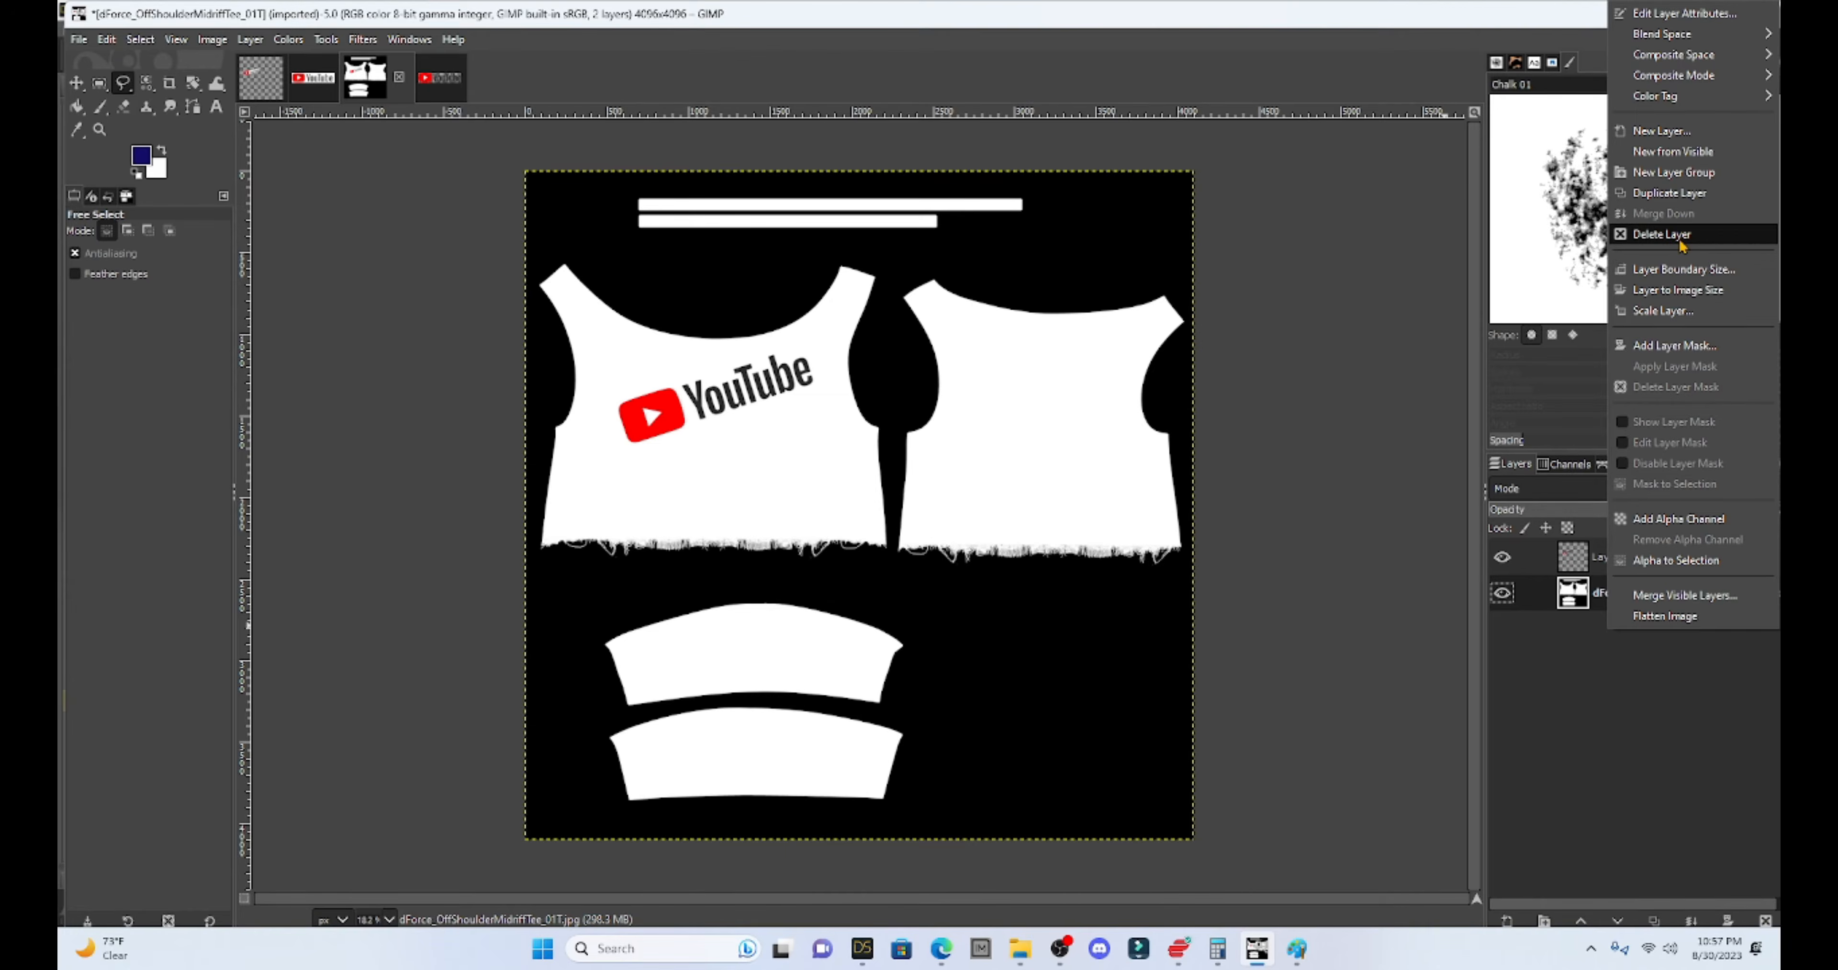
{"action": "left_click", "coordinate": [1667, 234]}
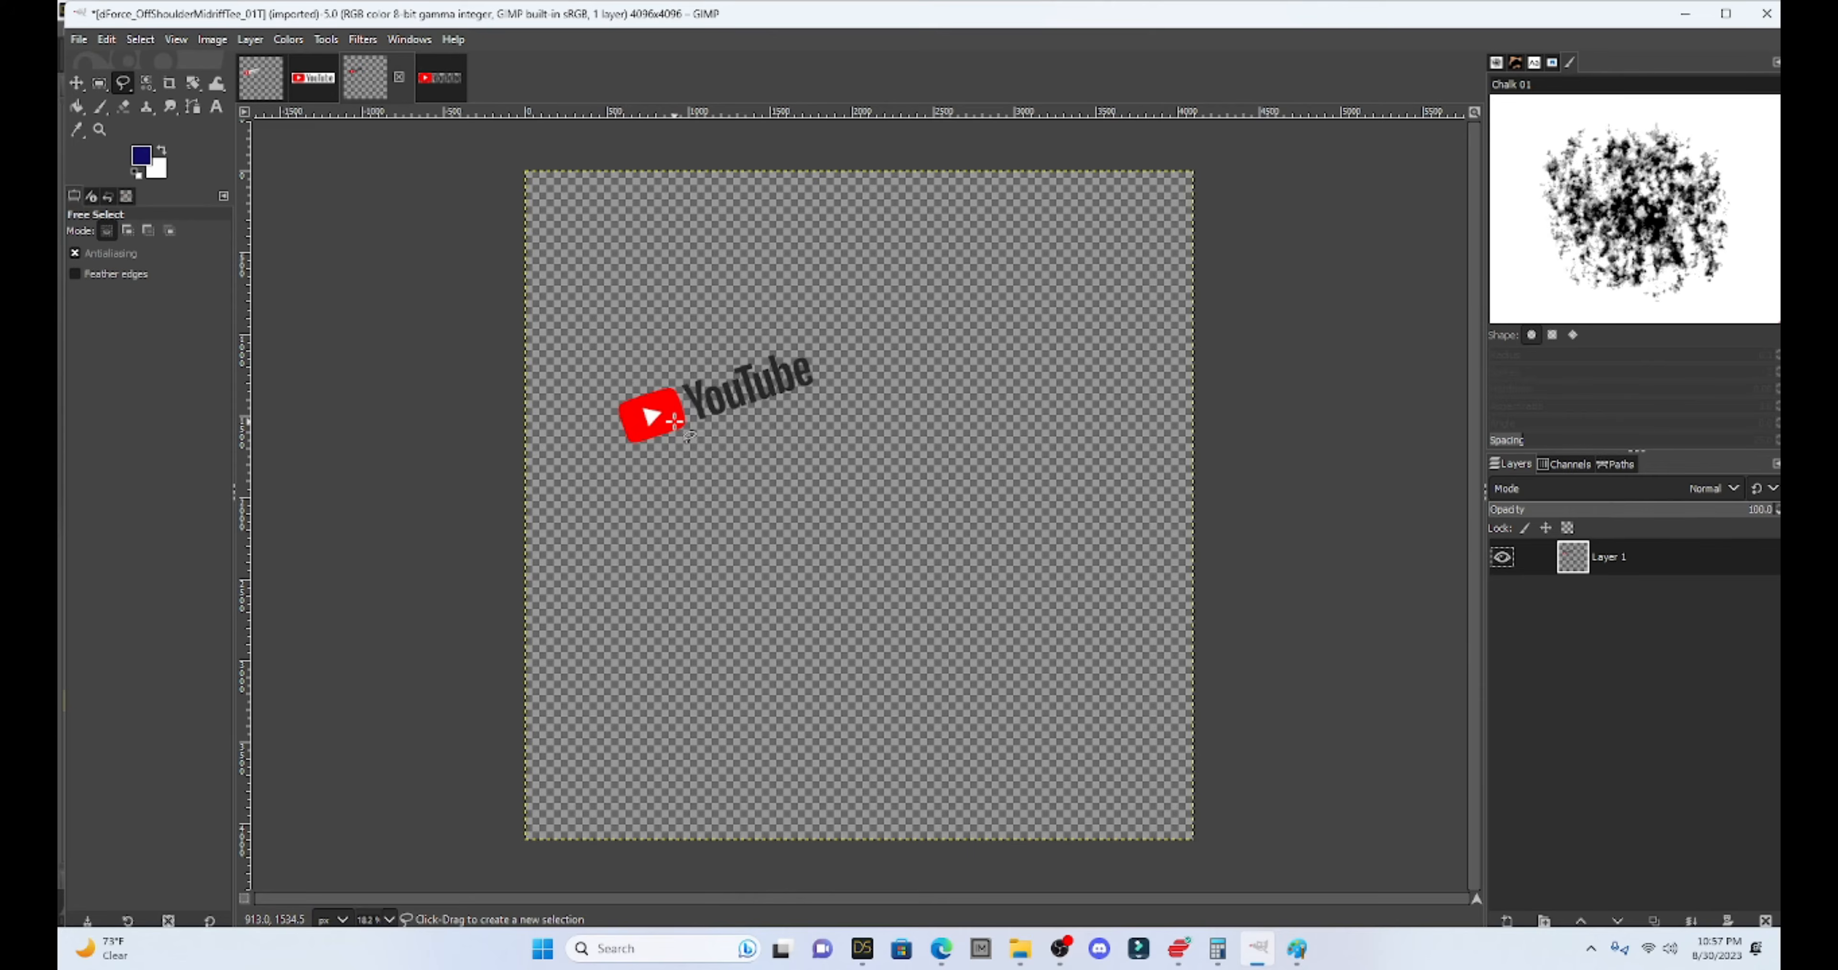
- Export the logo over d11_dForce_OffShoulderMidriffTeeYOUTUBE2.png in DAZ LIE Textures
{"action": "left_click", "coordinate": [78, 39]}
{"action": "left_click", "coordinate": [146, 318]}
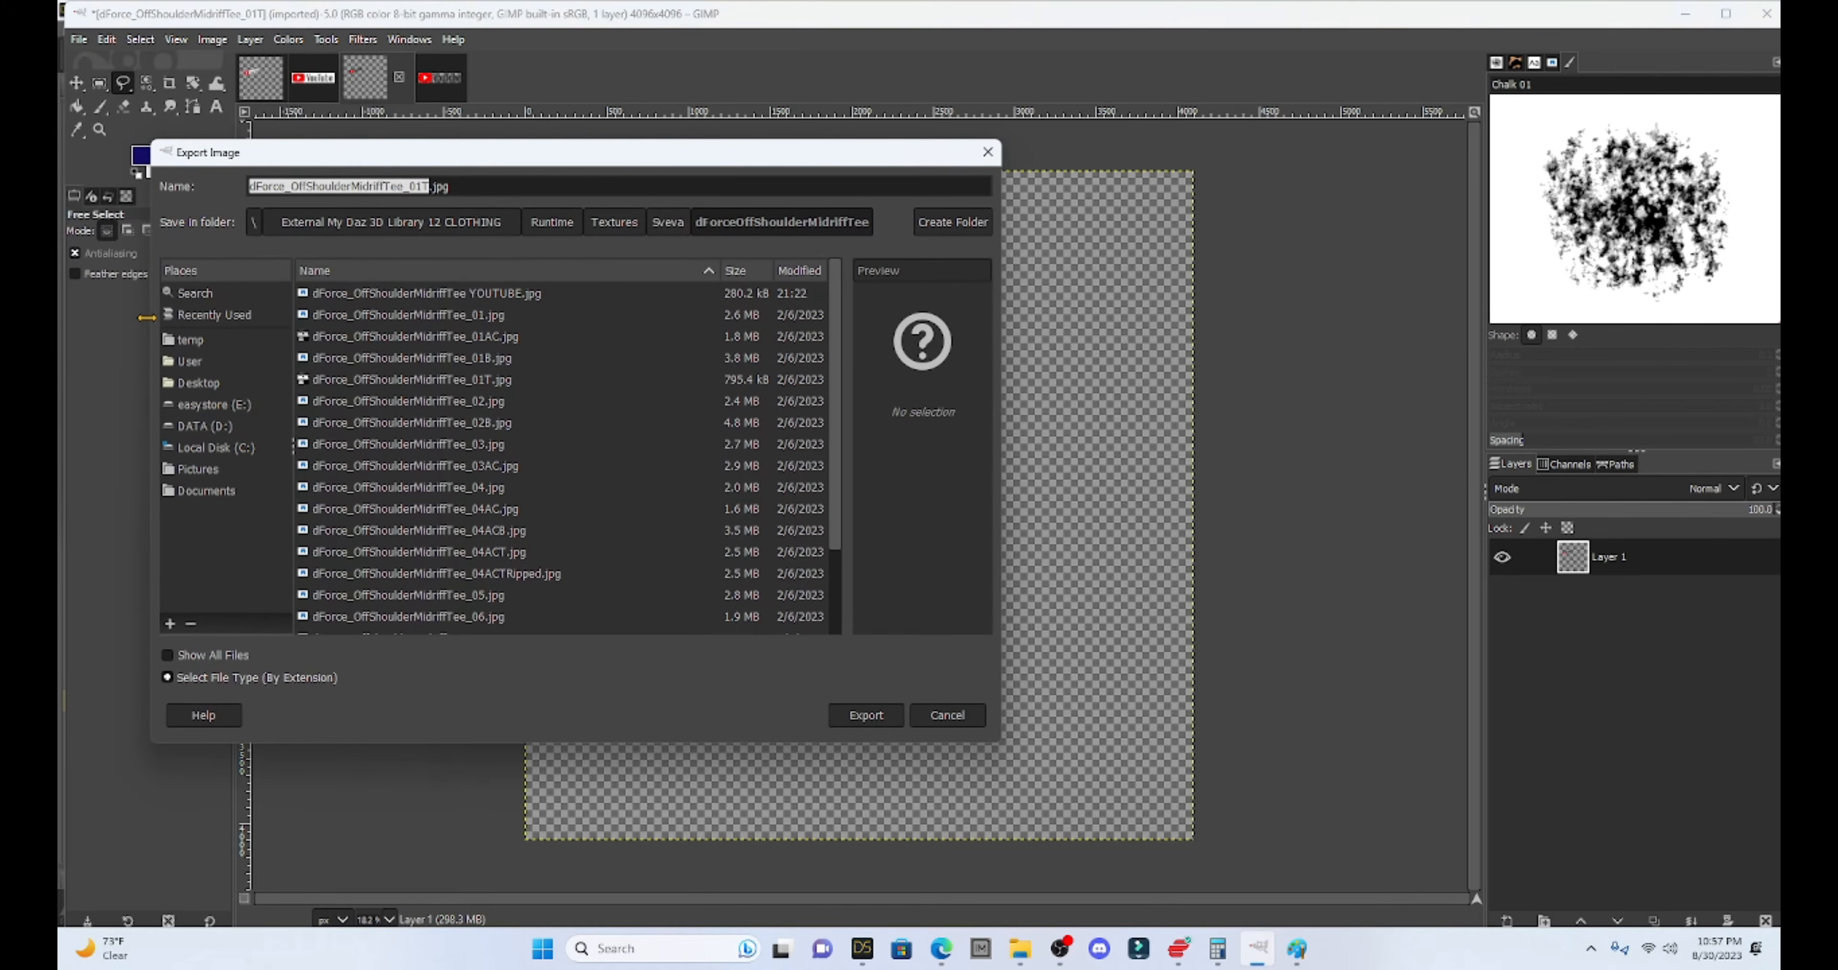
{"action": "left_click", "coordinate": [223, 427]}
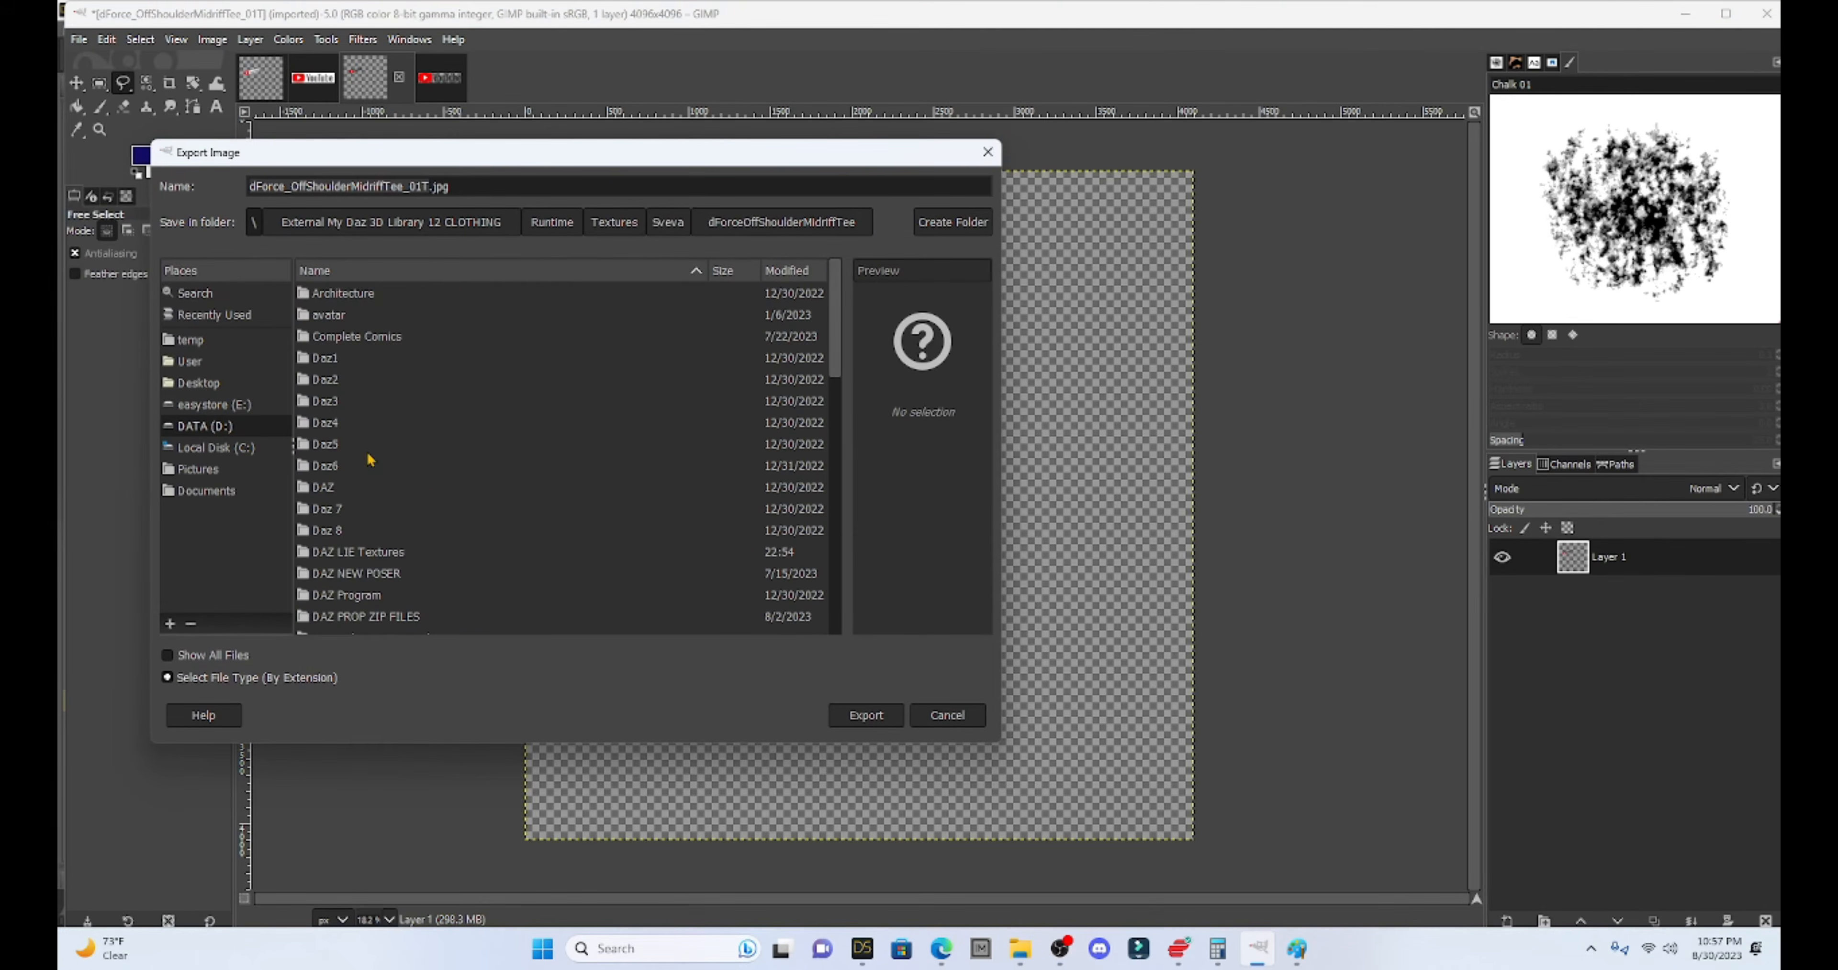
{"action": "double_click", "coordinate": [379, 553]}
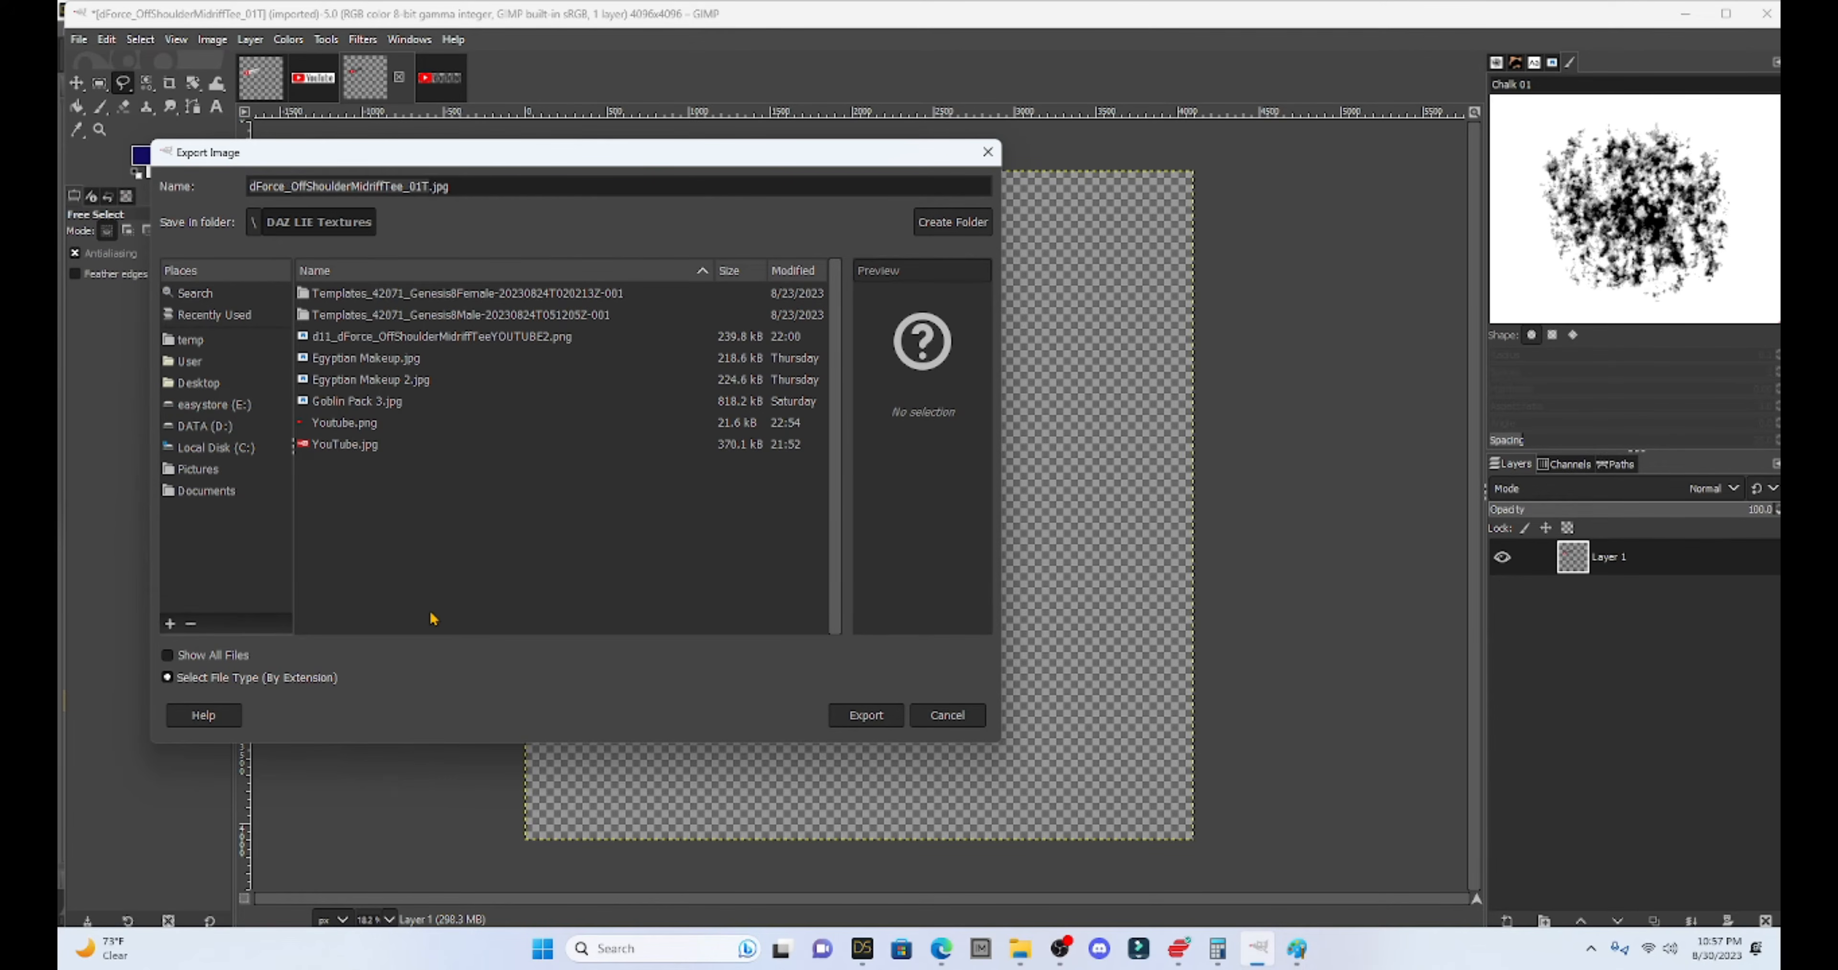
{"action": "left_click", "coordinate": [388, 341]}
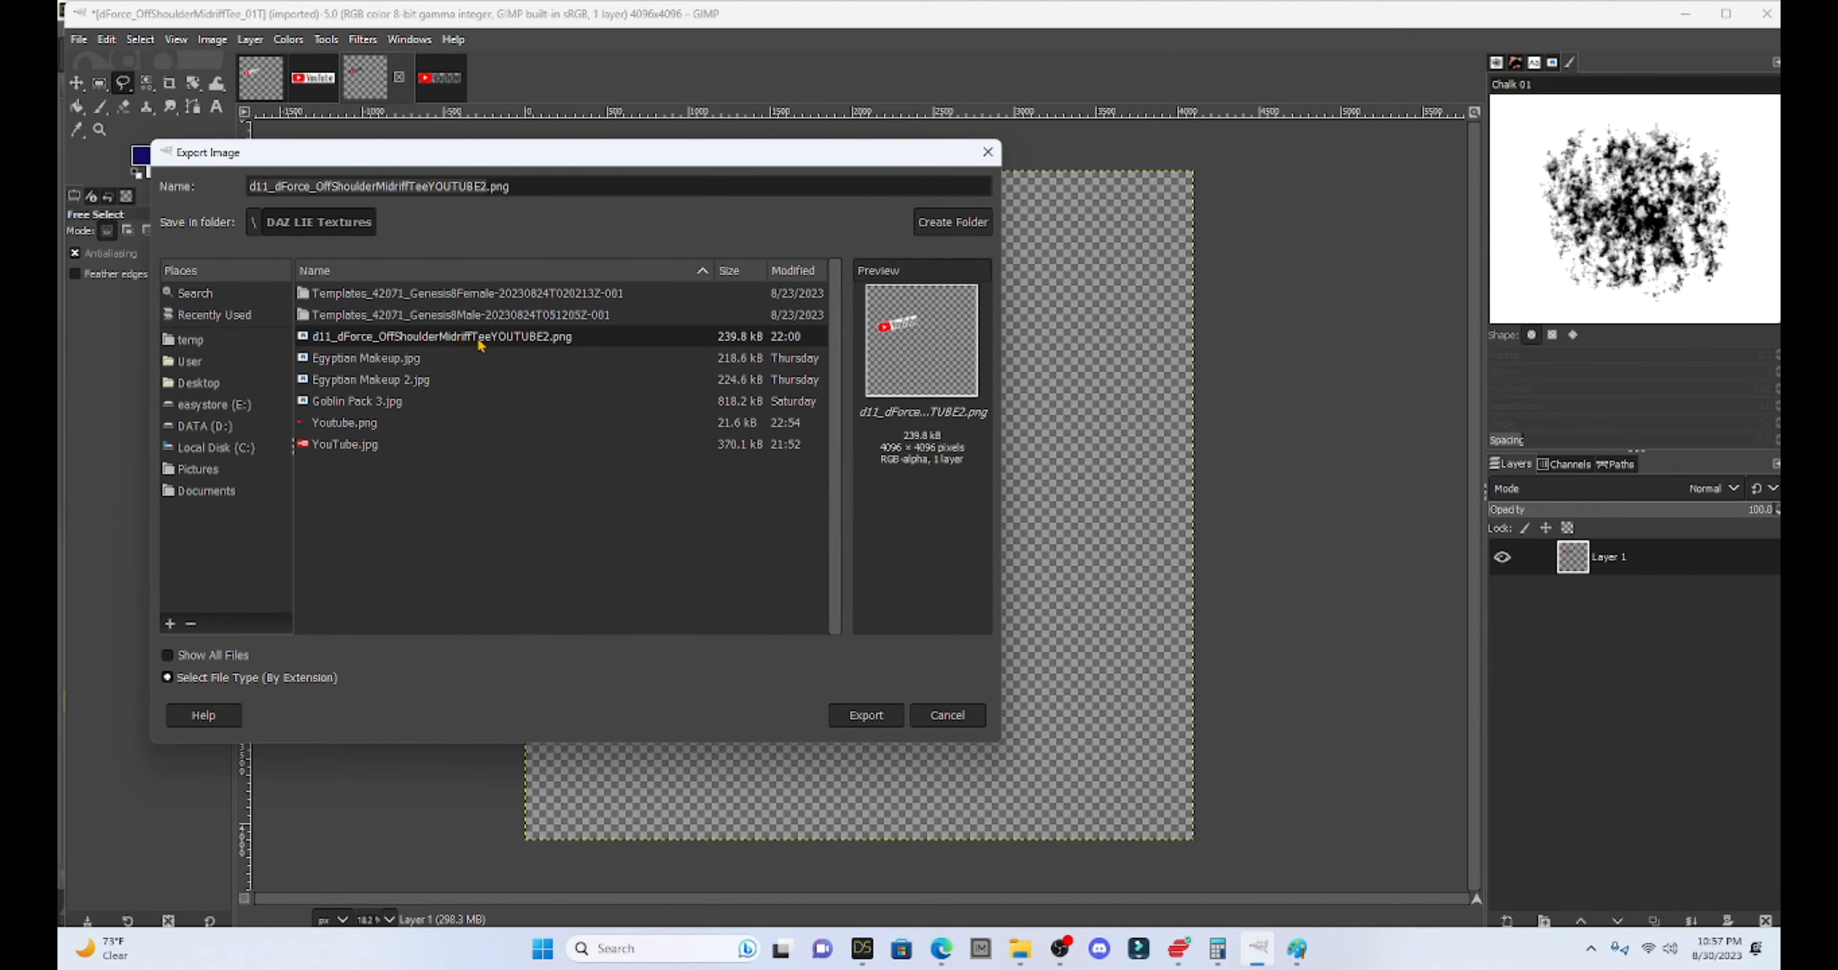
{"action": "left_click", "coordinate": [861, 716]}
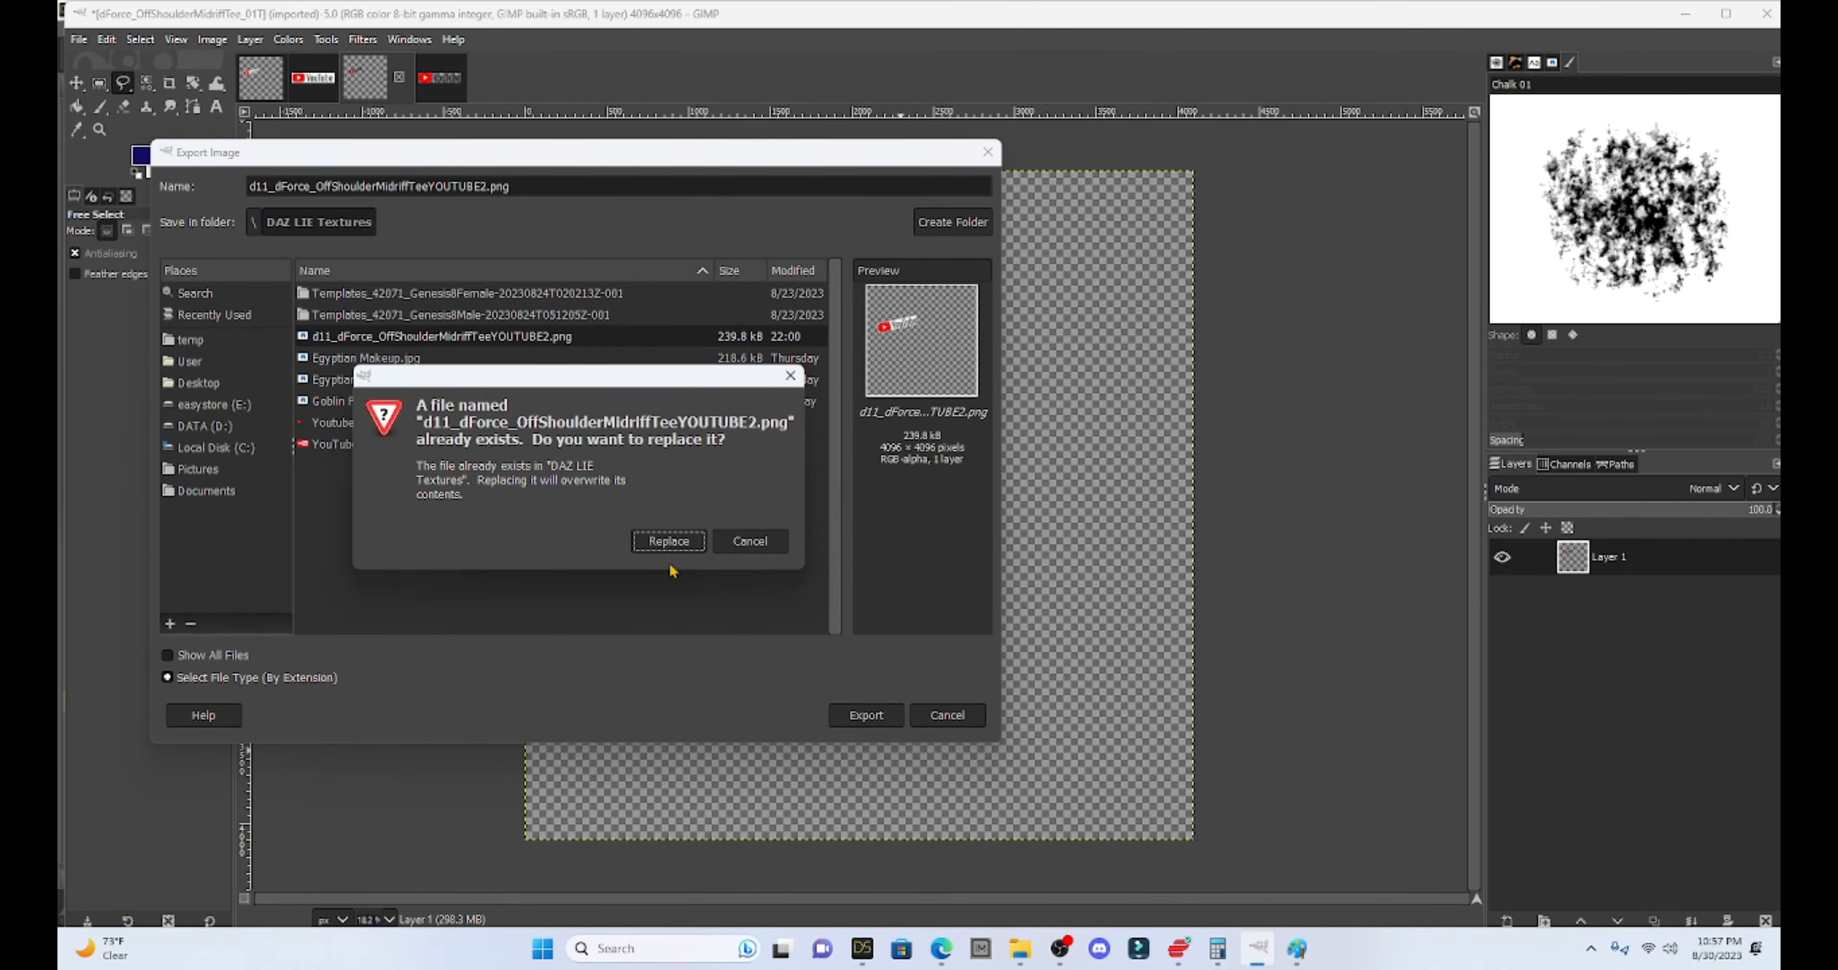
{"action": "left_click", "coordinate": [662, 544]}
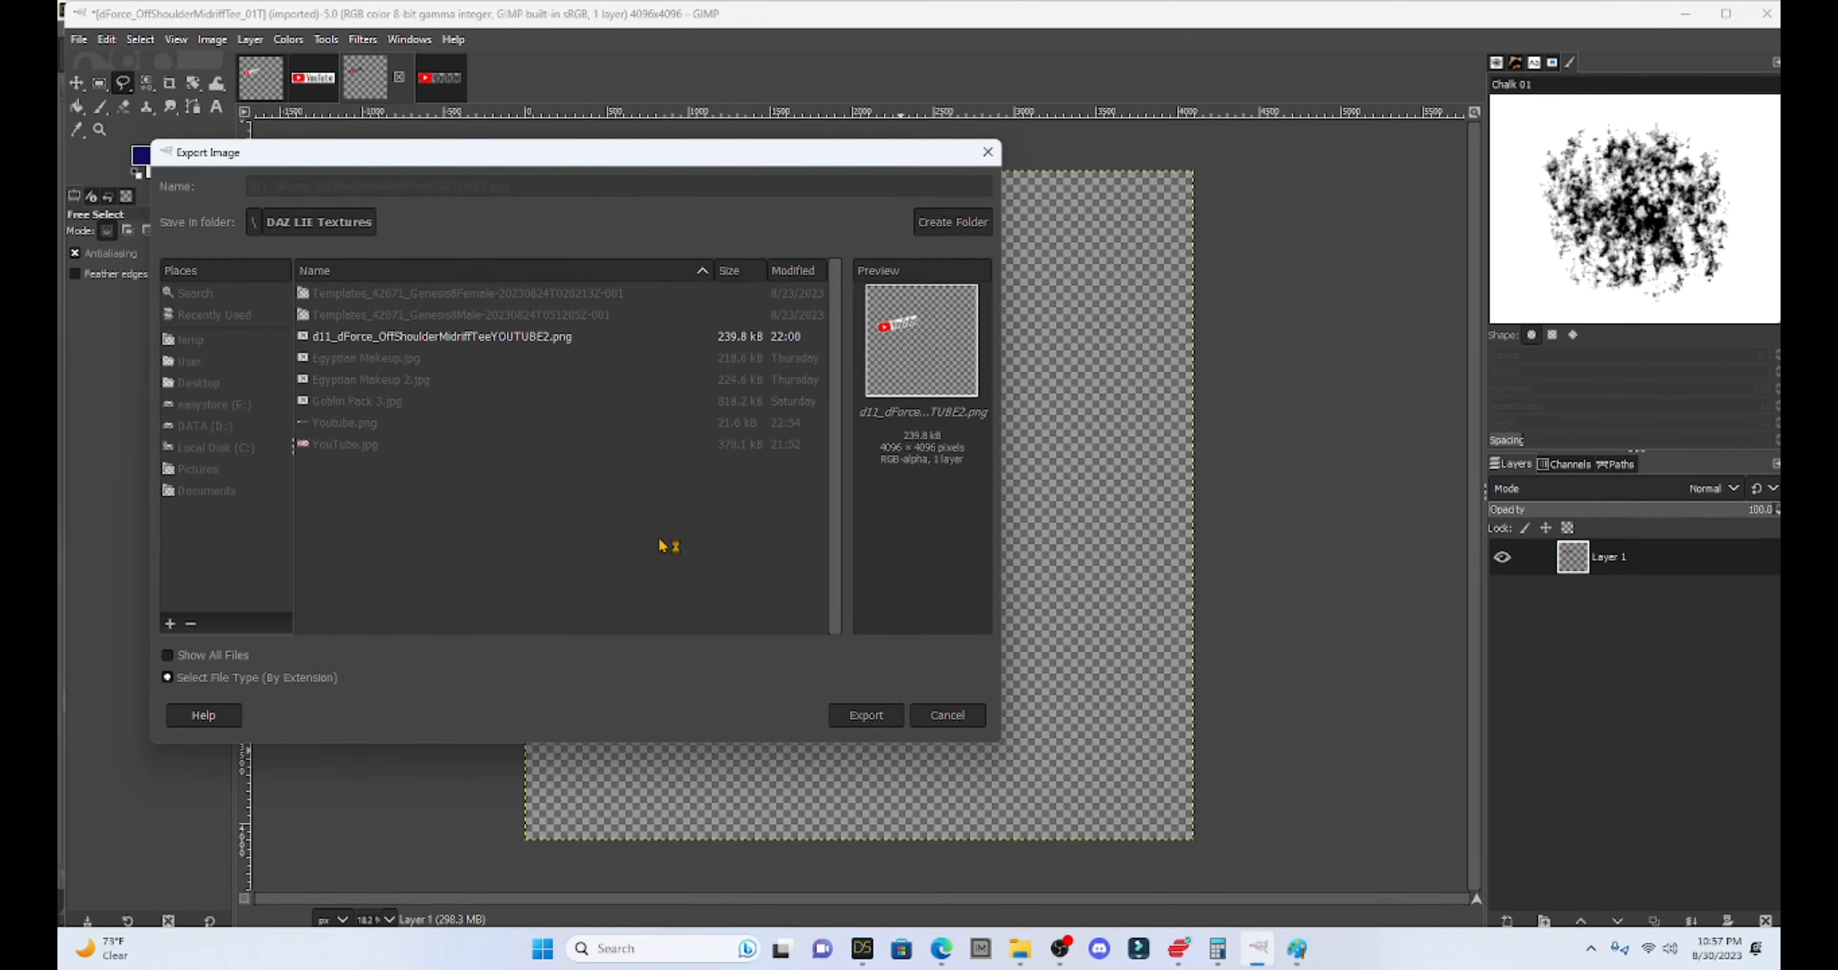
{"action": "left_click", "coordinate": [929, 702]}
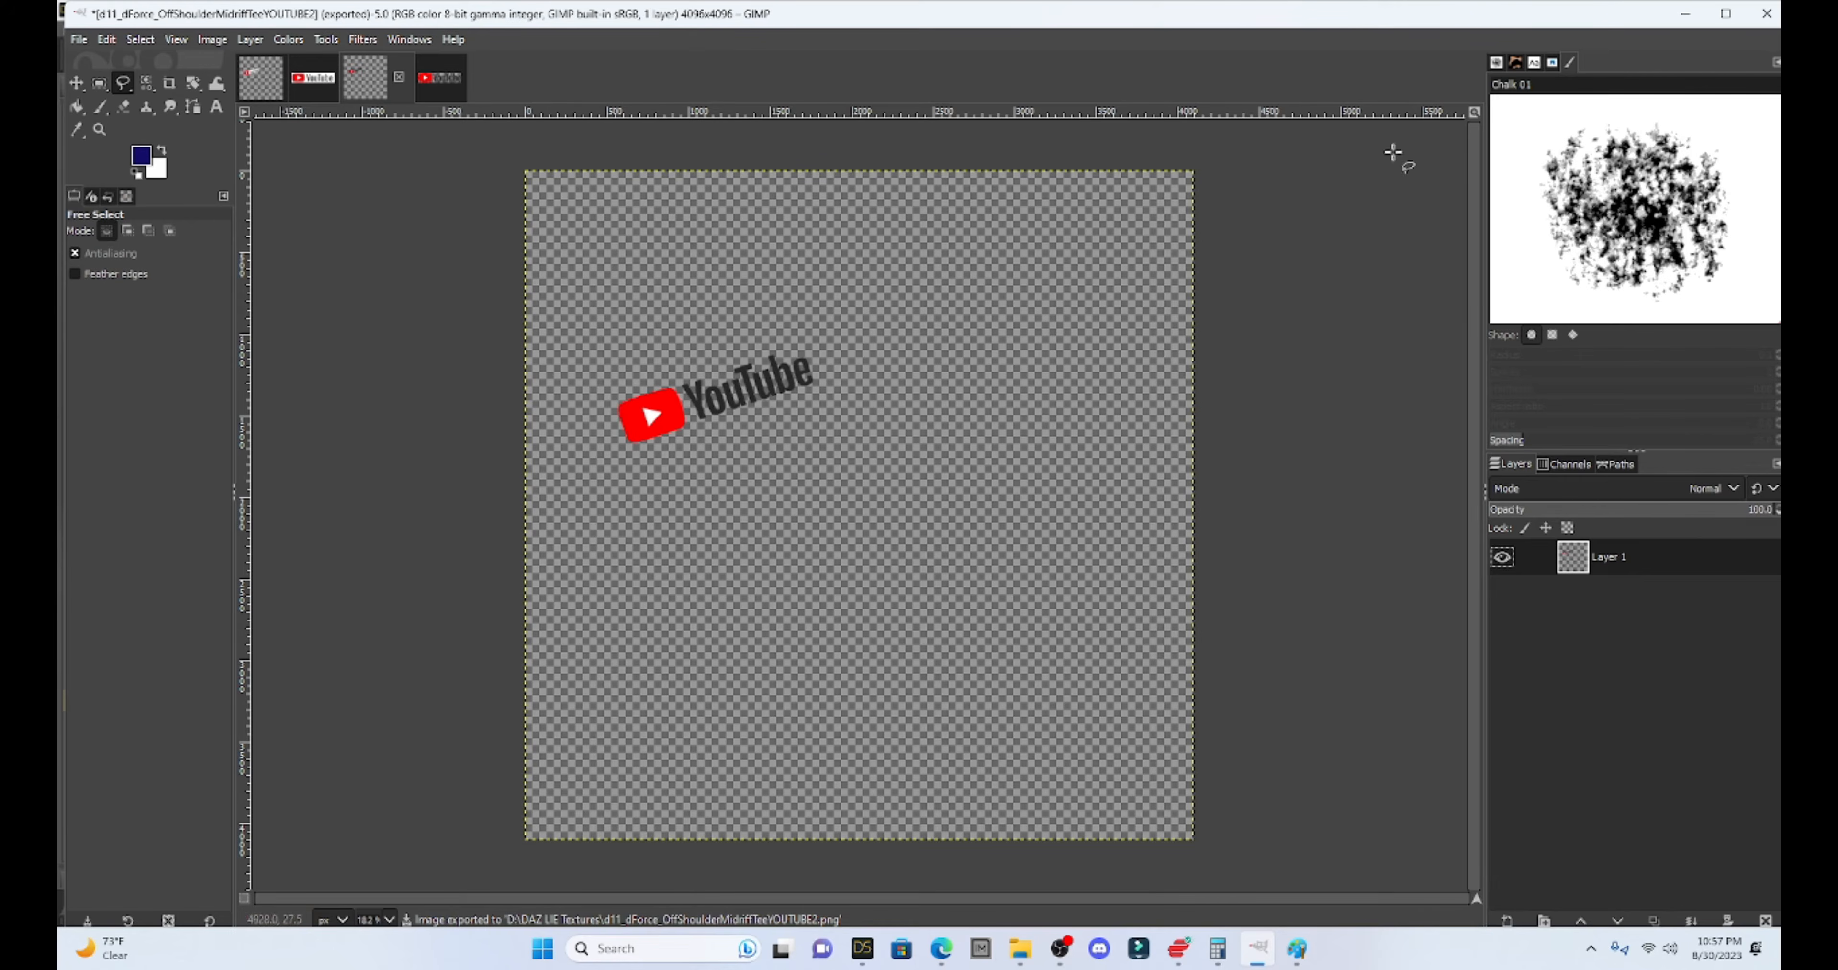
{"action": "left_click", "coordinate": [1688, 19]}
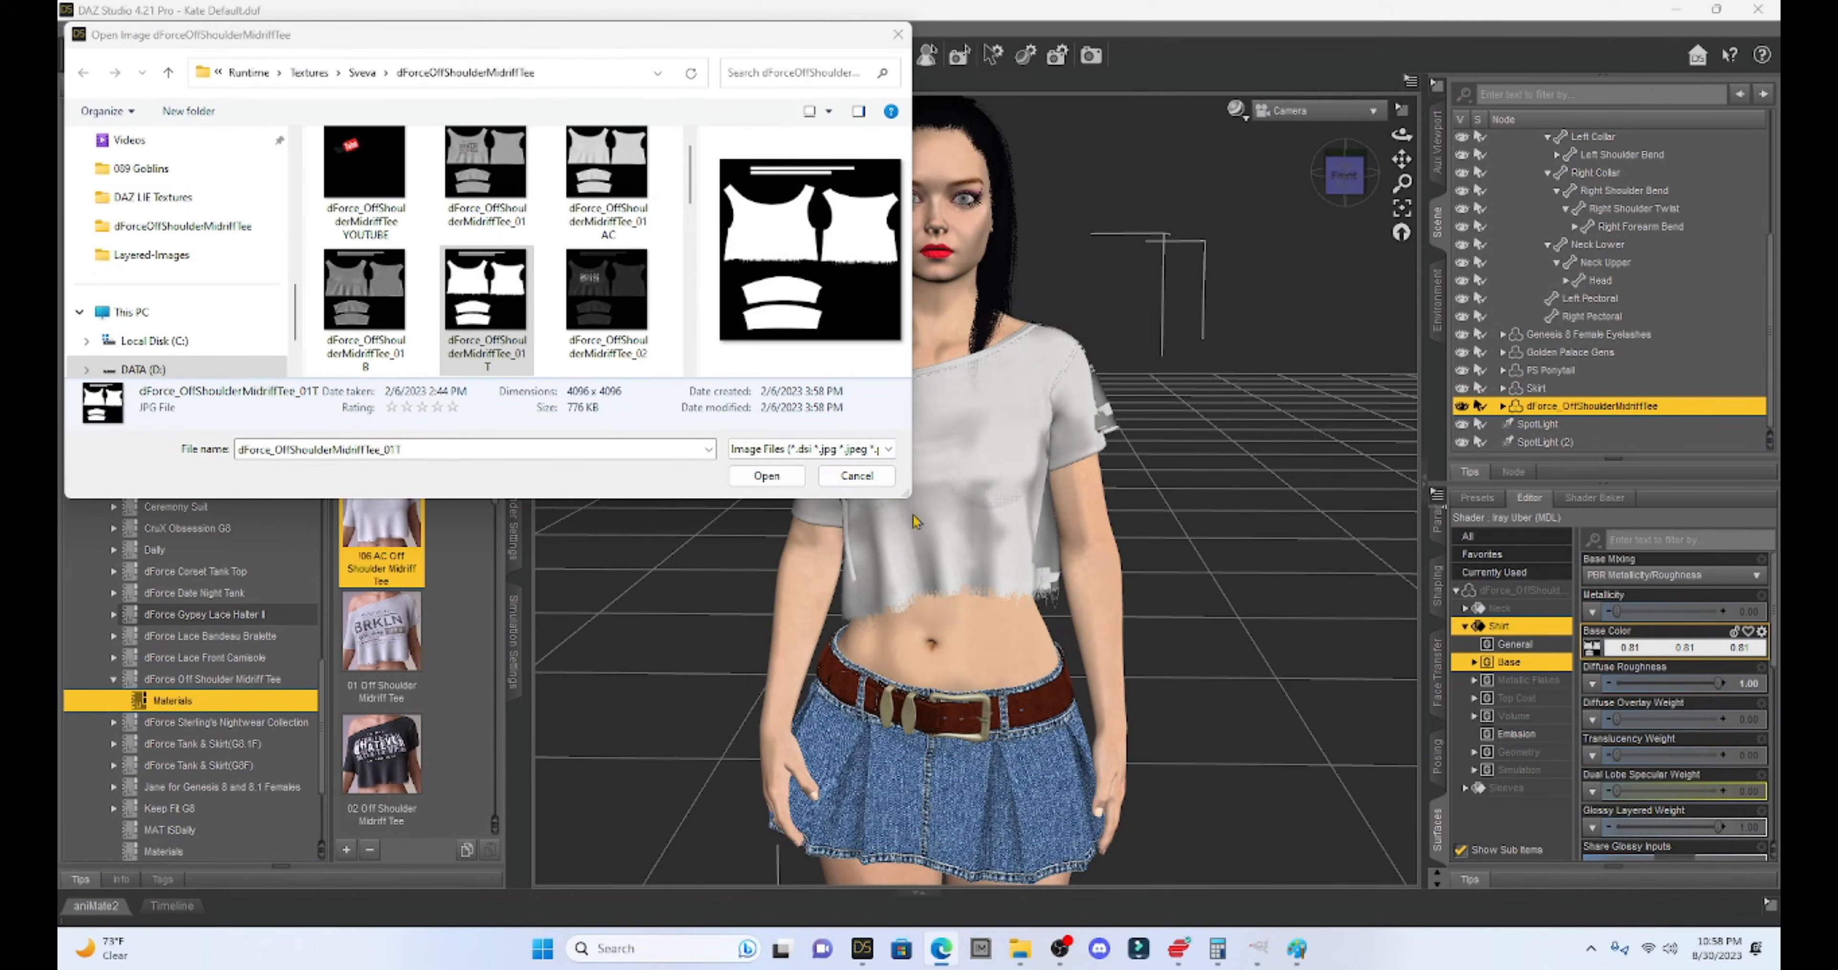
- Open the tee's Base Color texture dForce_OffShoulderMidriffTee_04AC.jpg in the Layered Image Editor
{"action": "left_click", "coordinate": [856, 475]}
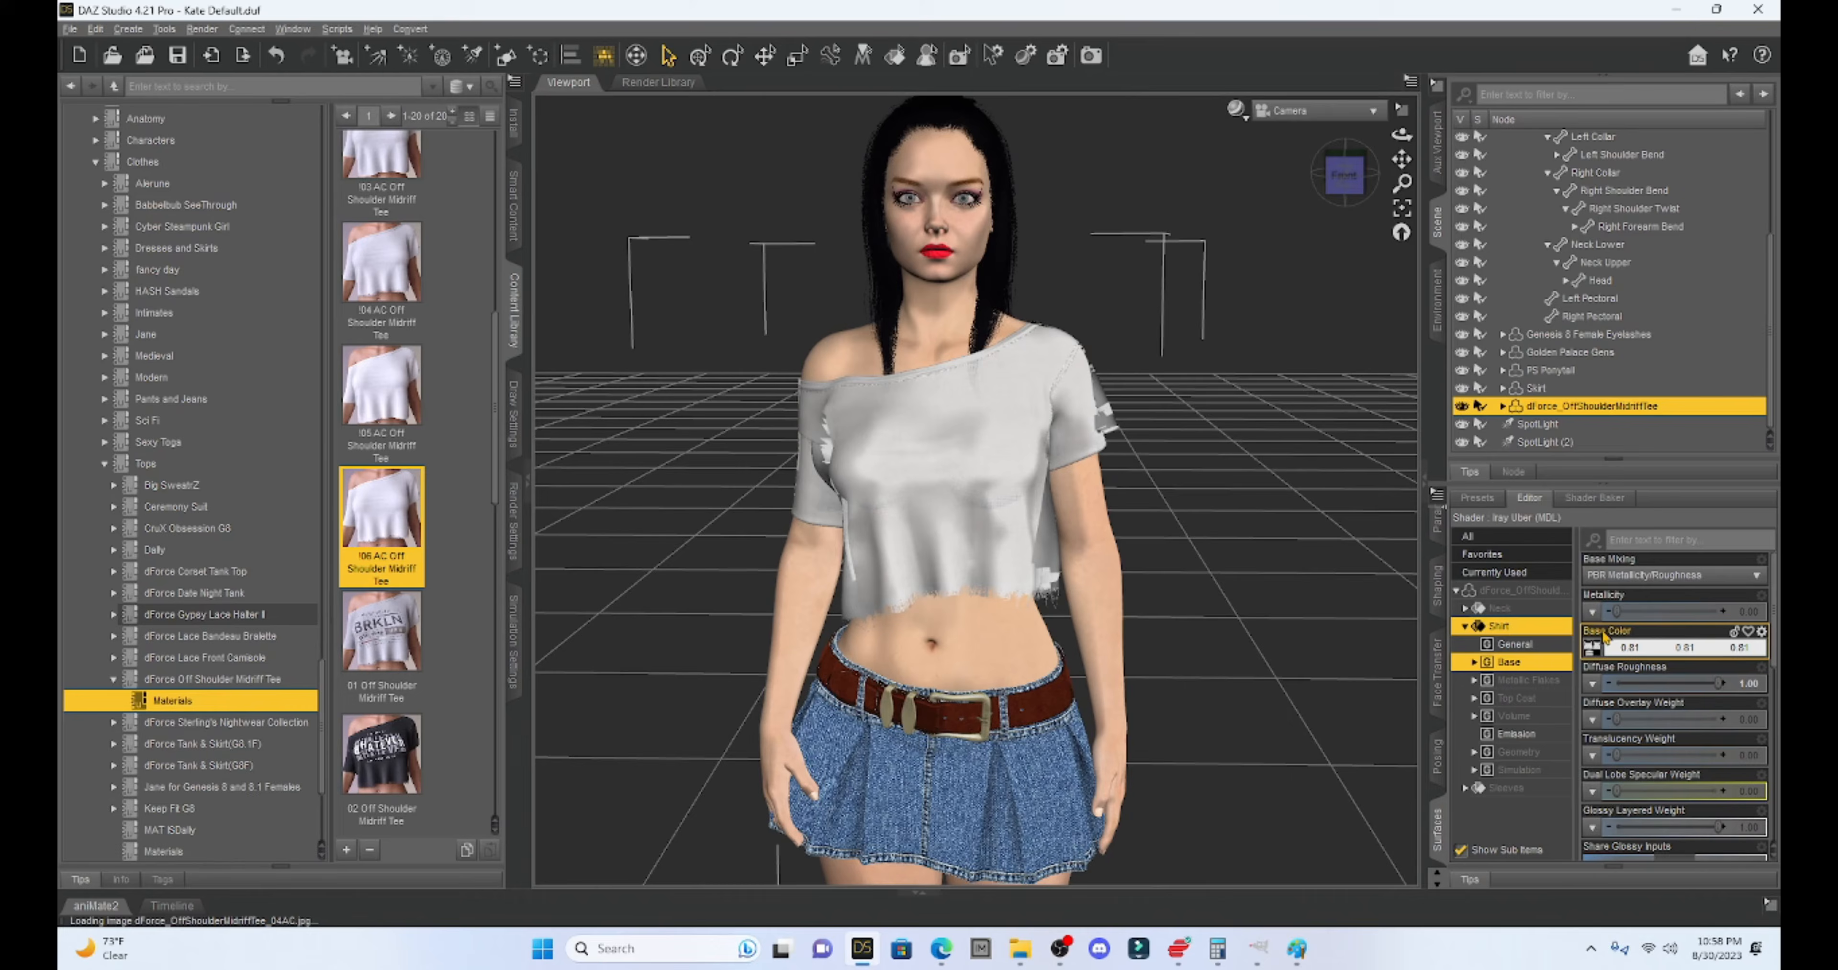
{"action": "left_click", "coordinate": [1594, 649]}
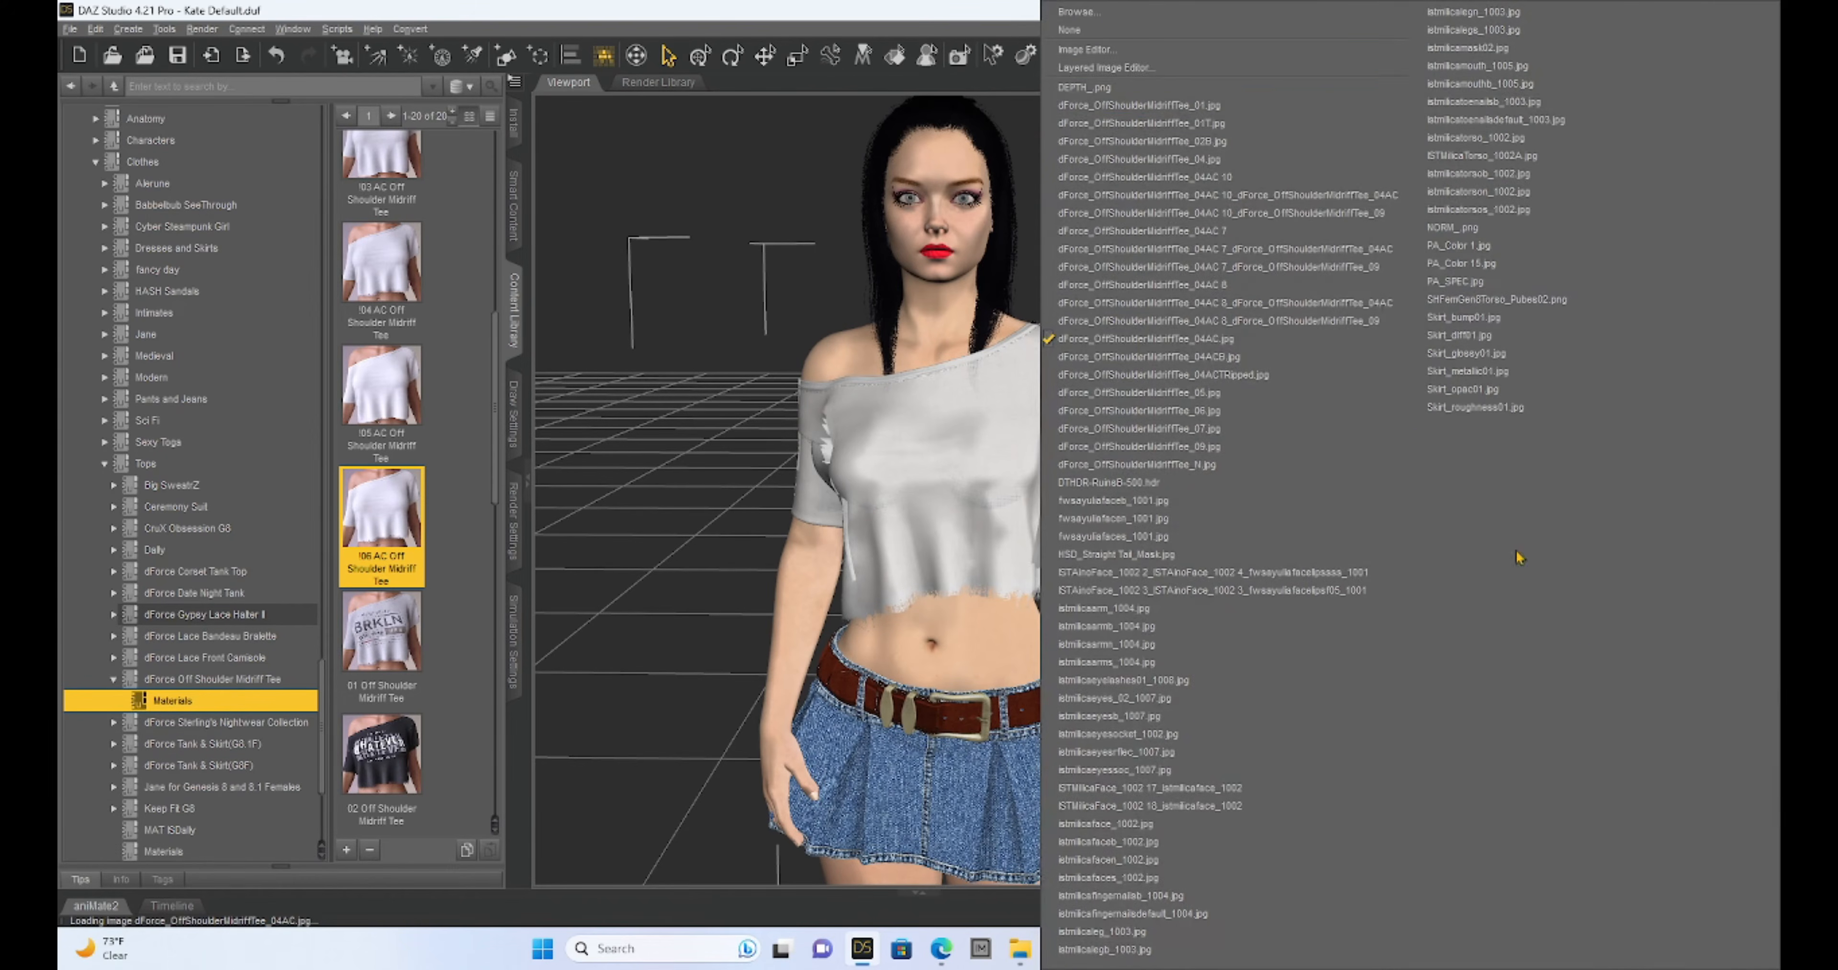
{"action": "left_click", "coordinate": [1129, 69]}
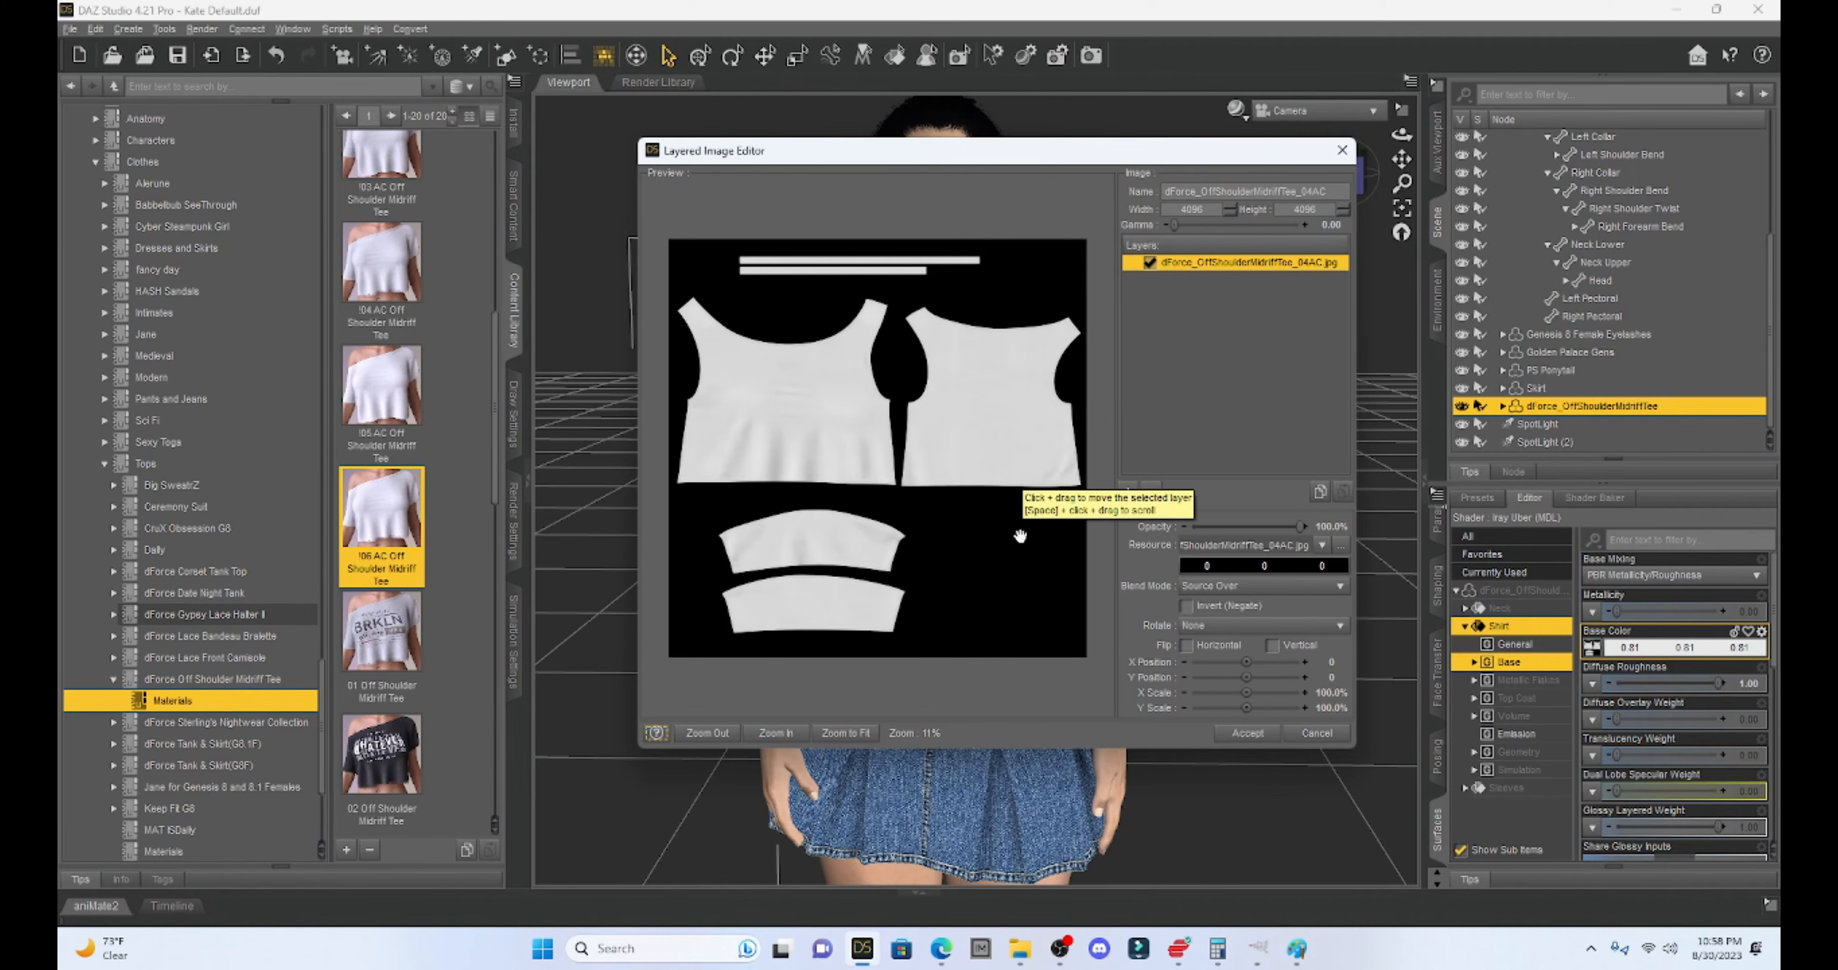
{"action": "left_click", "coordinate": [1127, 491]}
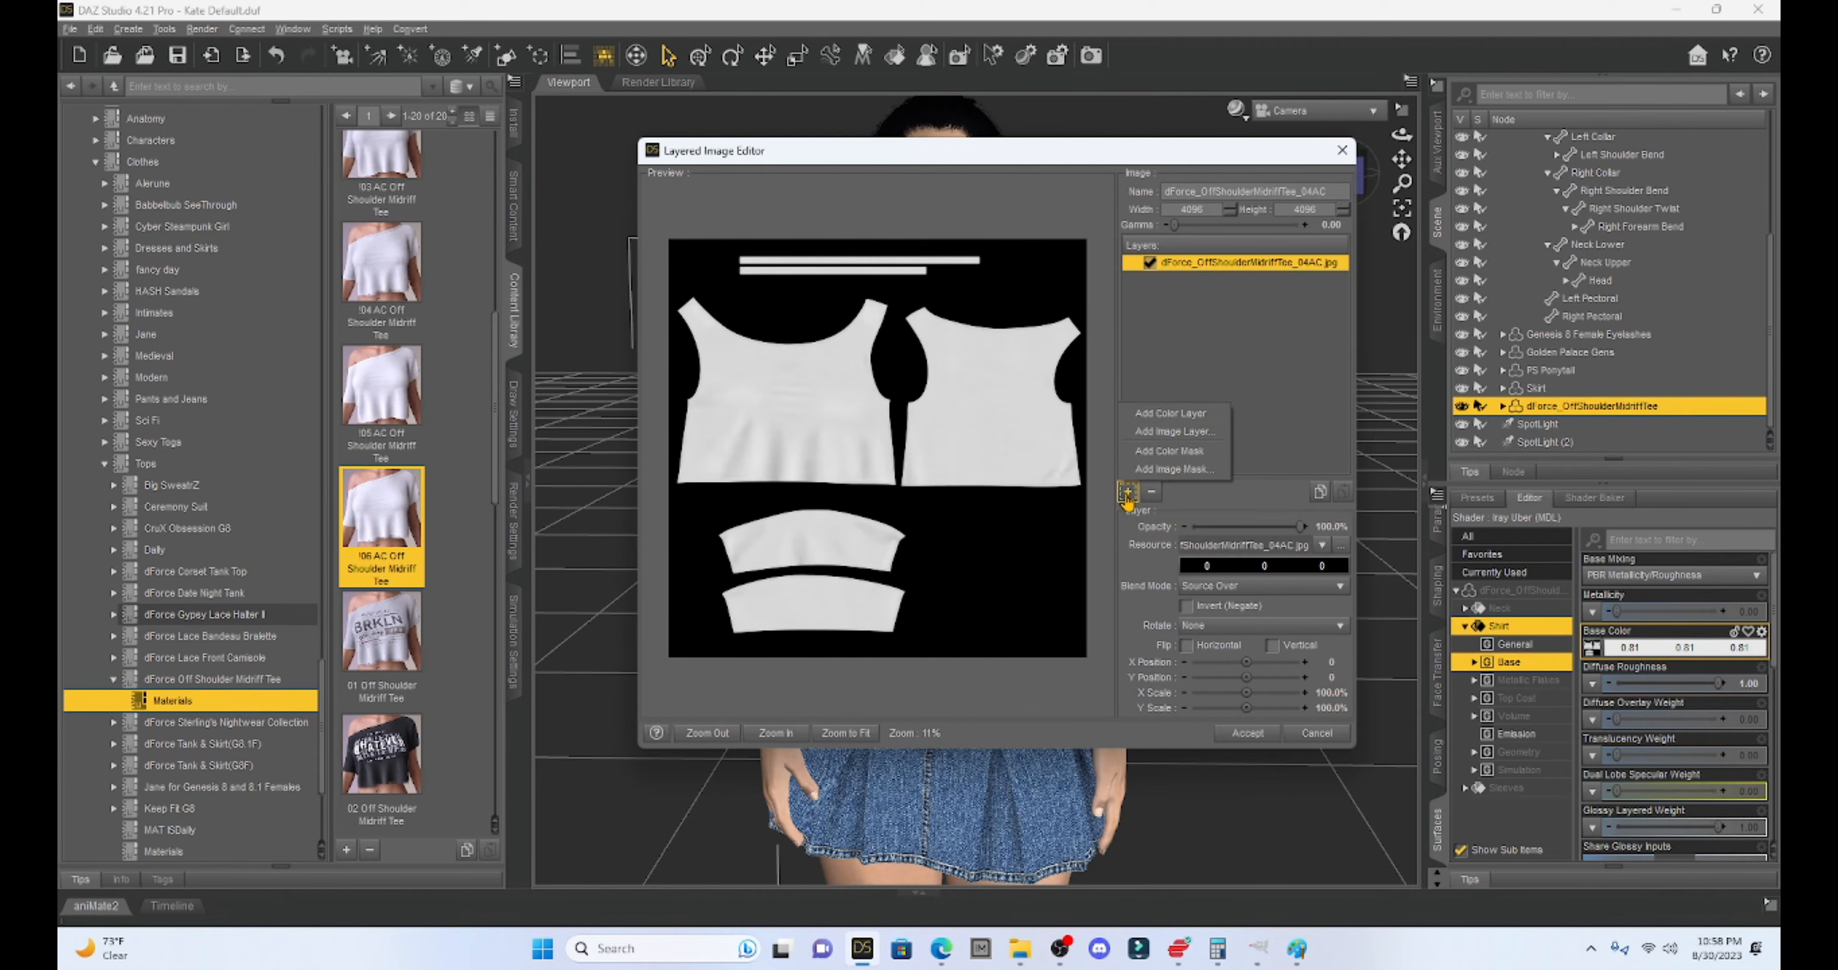
- Add the YouTube logo PNG from D:\DAZ LIE Textures as a second image layer
{"action": "left_click", "coordinate": [1143, 433]}
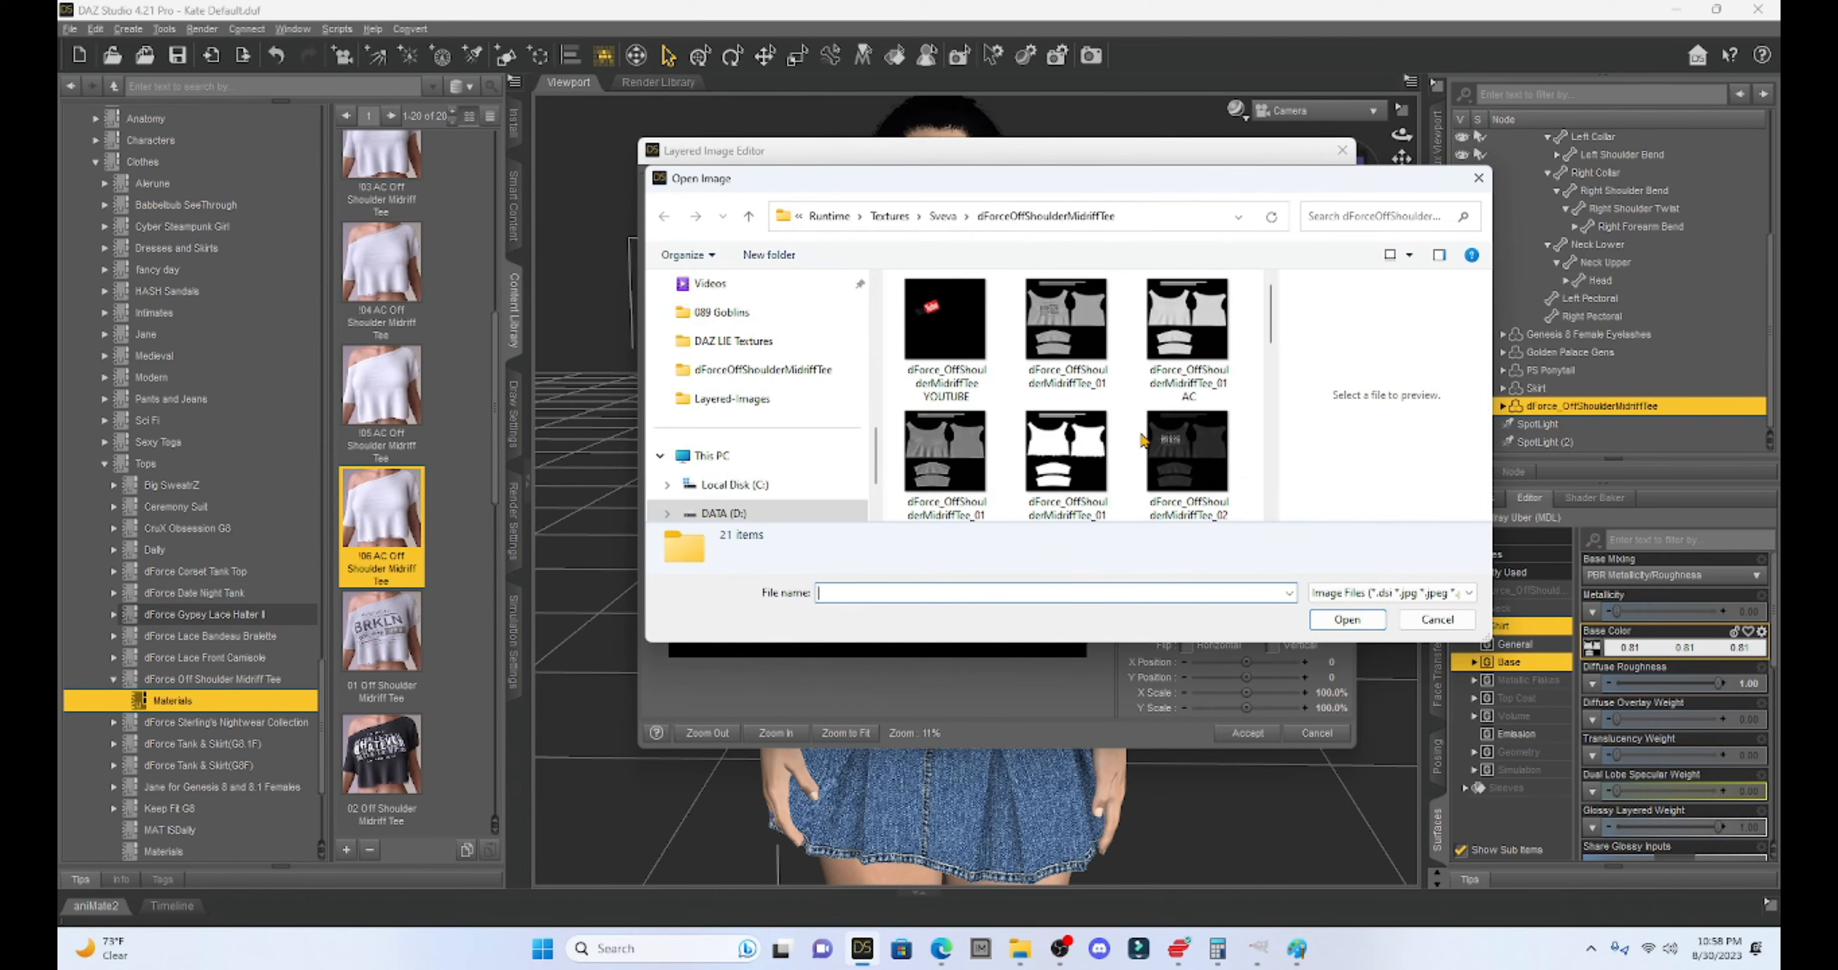
{"action": "scroll", "coordinate": [742, 414], "scroll_direction": "down", "scroll_amount": 2}
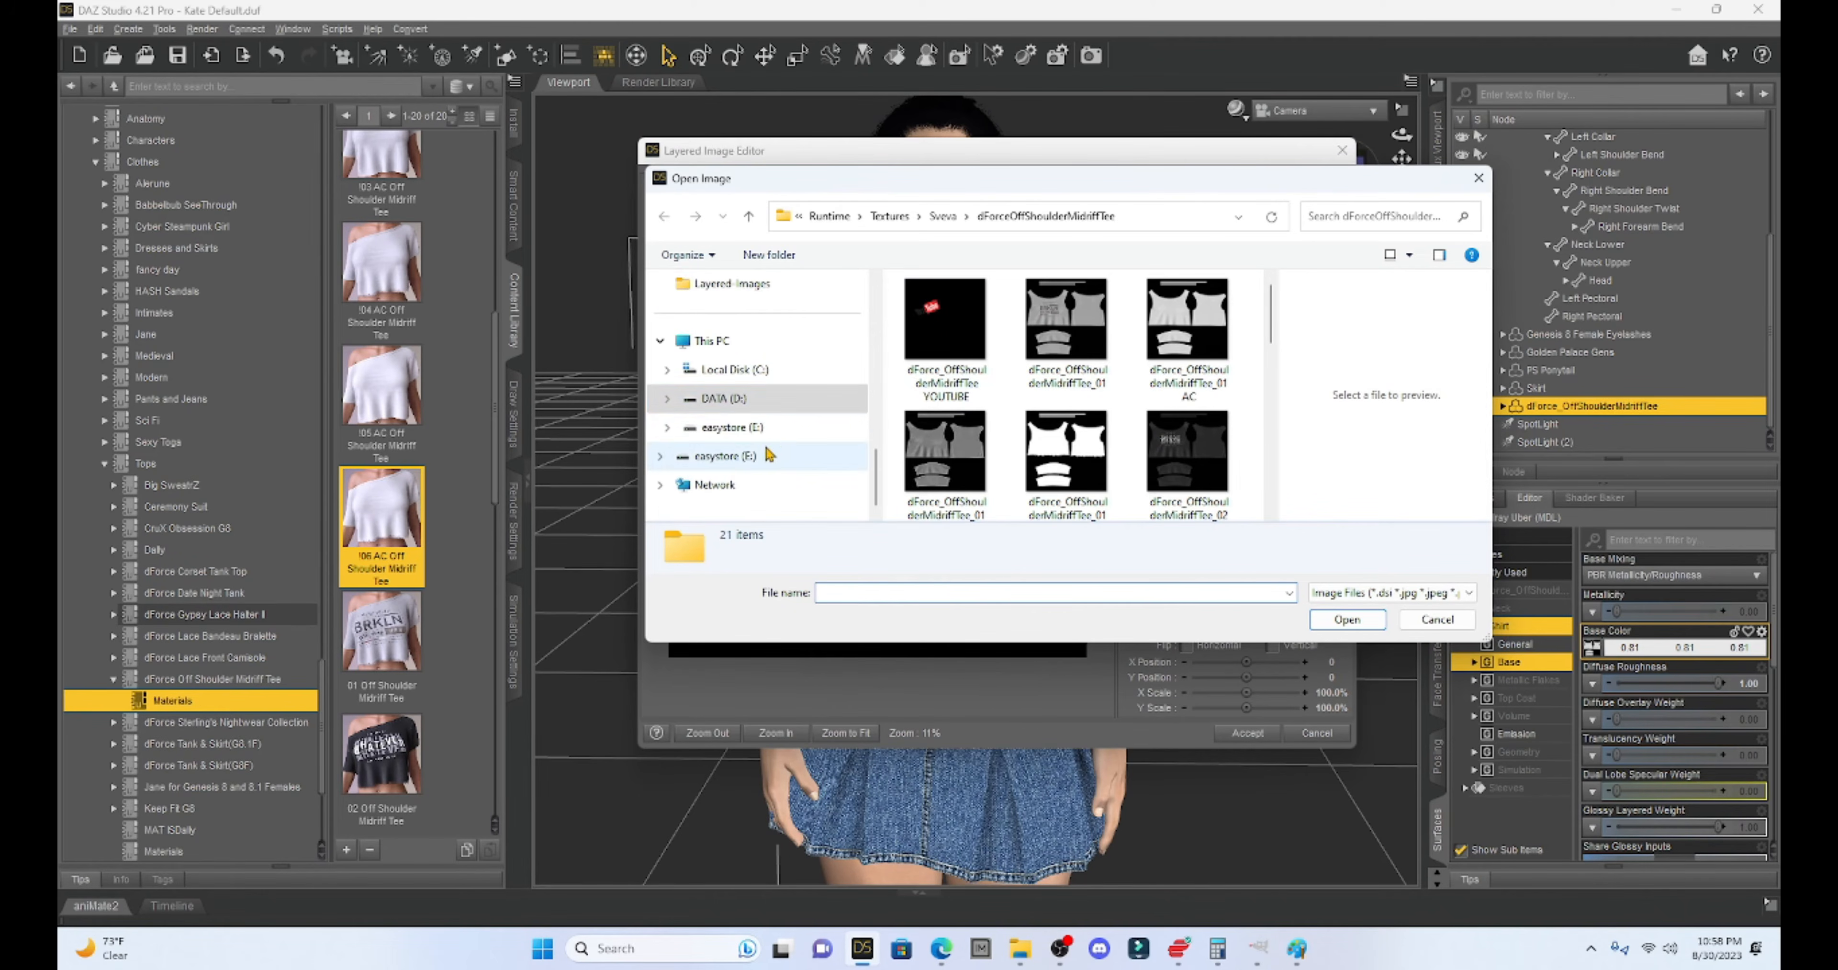
{"action": "left_click", "coordinate": [723, 406]}
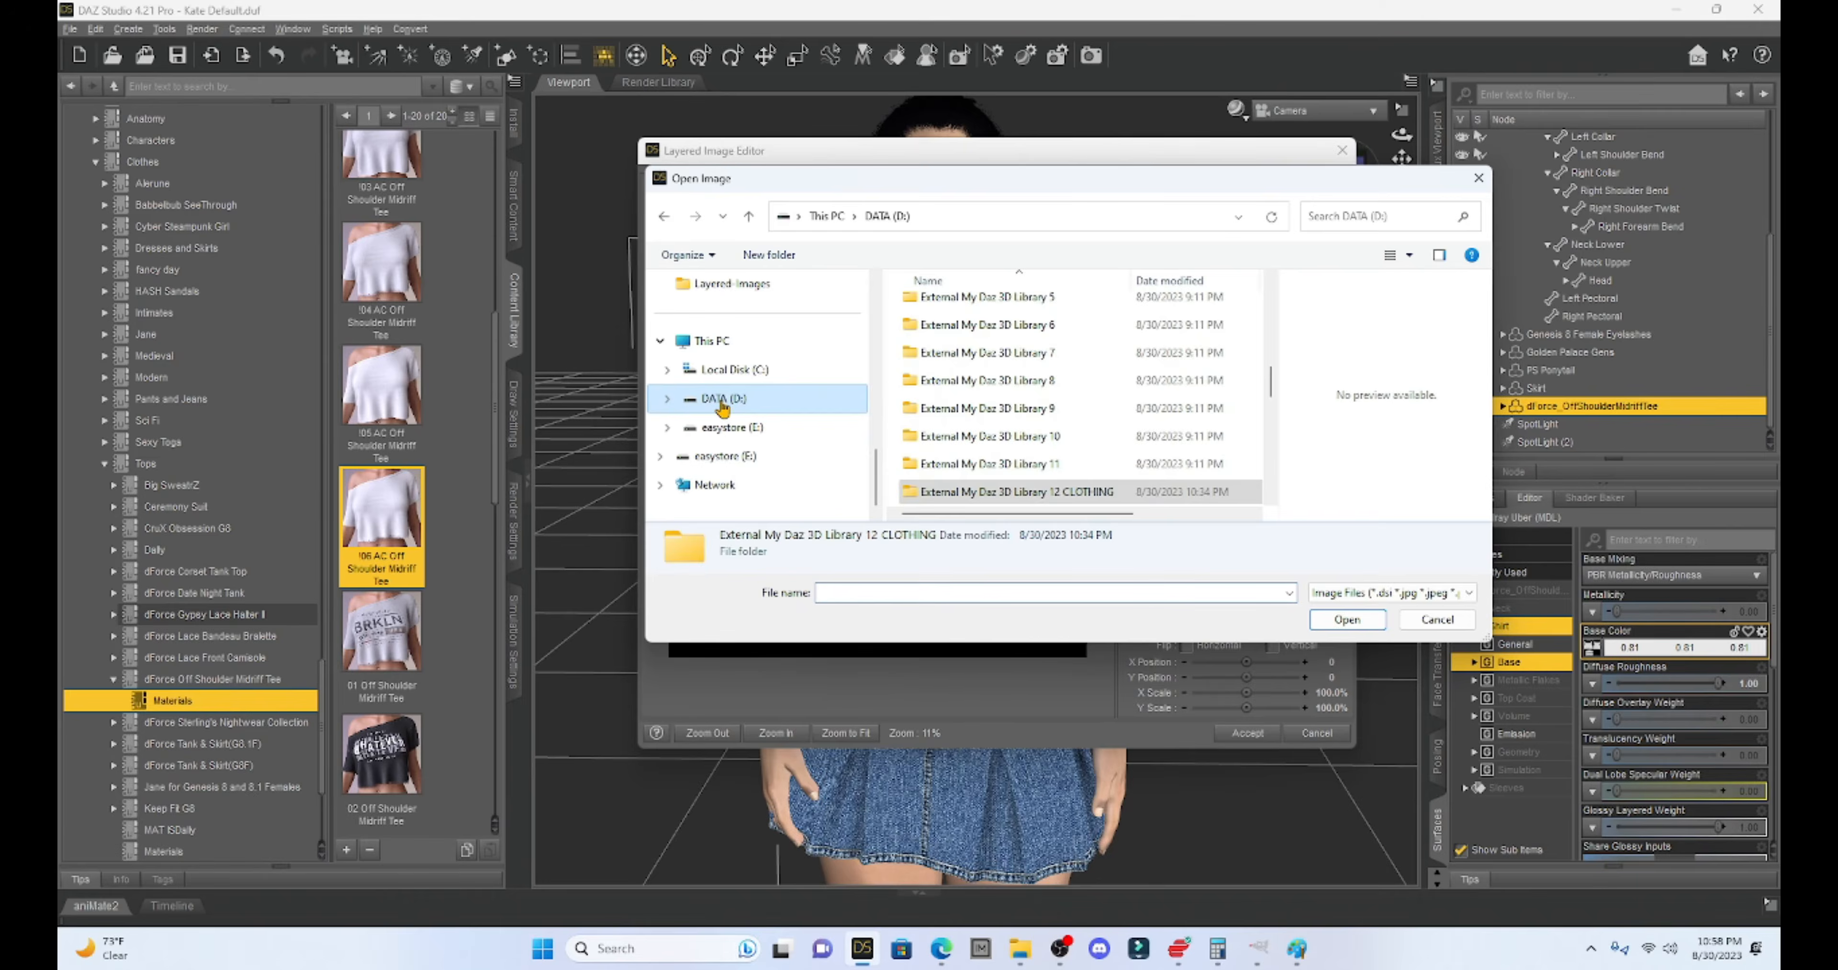
{"action": "scroll", "coordinate": [1049, 417], "scroll_direction": "down", "scroll_amount": 1}
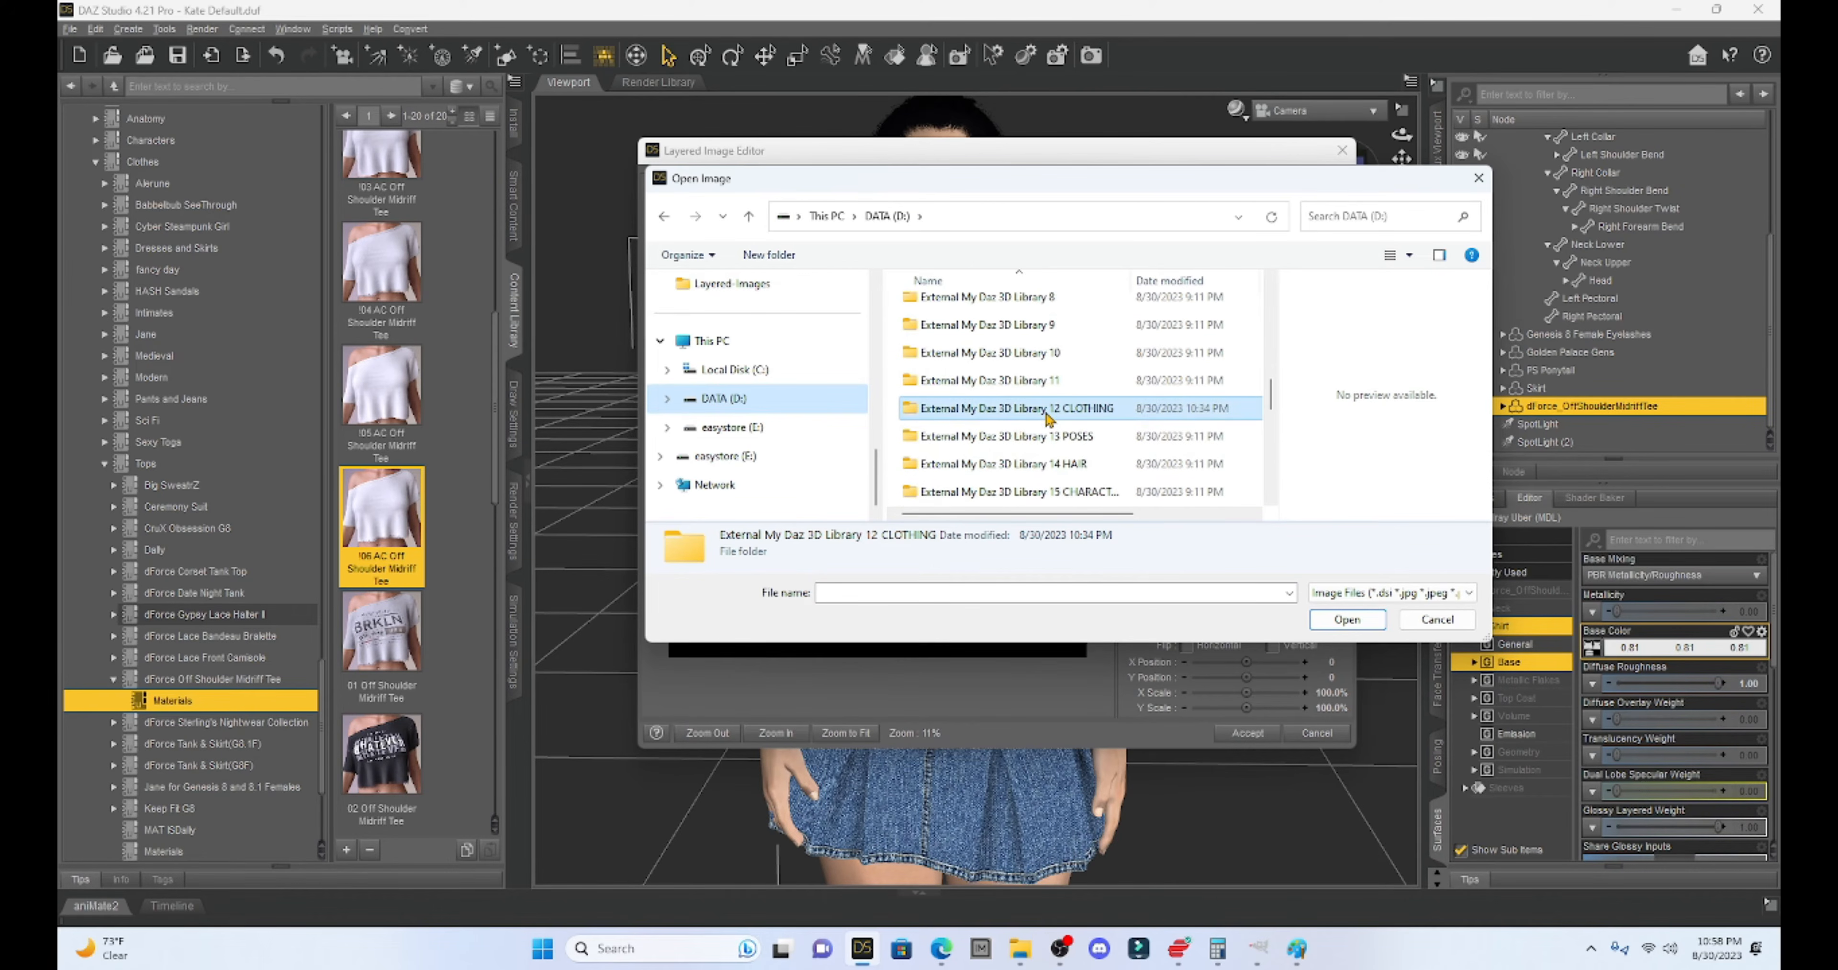
{"action": "scroll", "coordinate": [1049, 417], "scroll_direction": "up", "scroll_amount": 3}
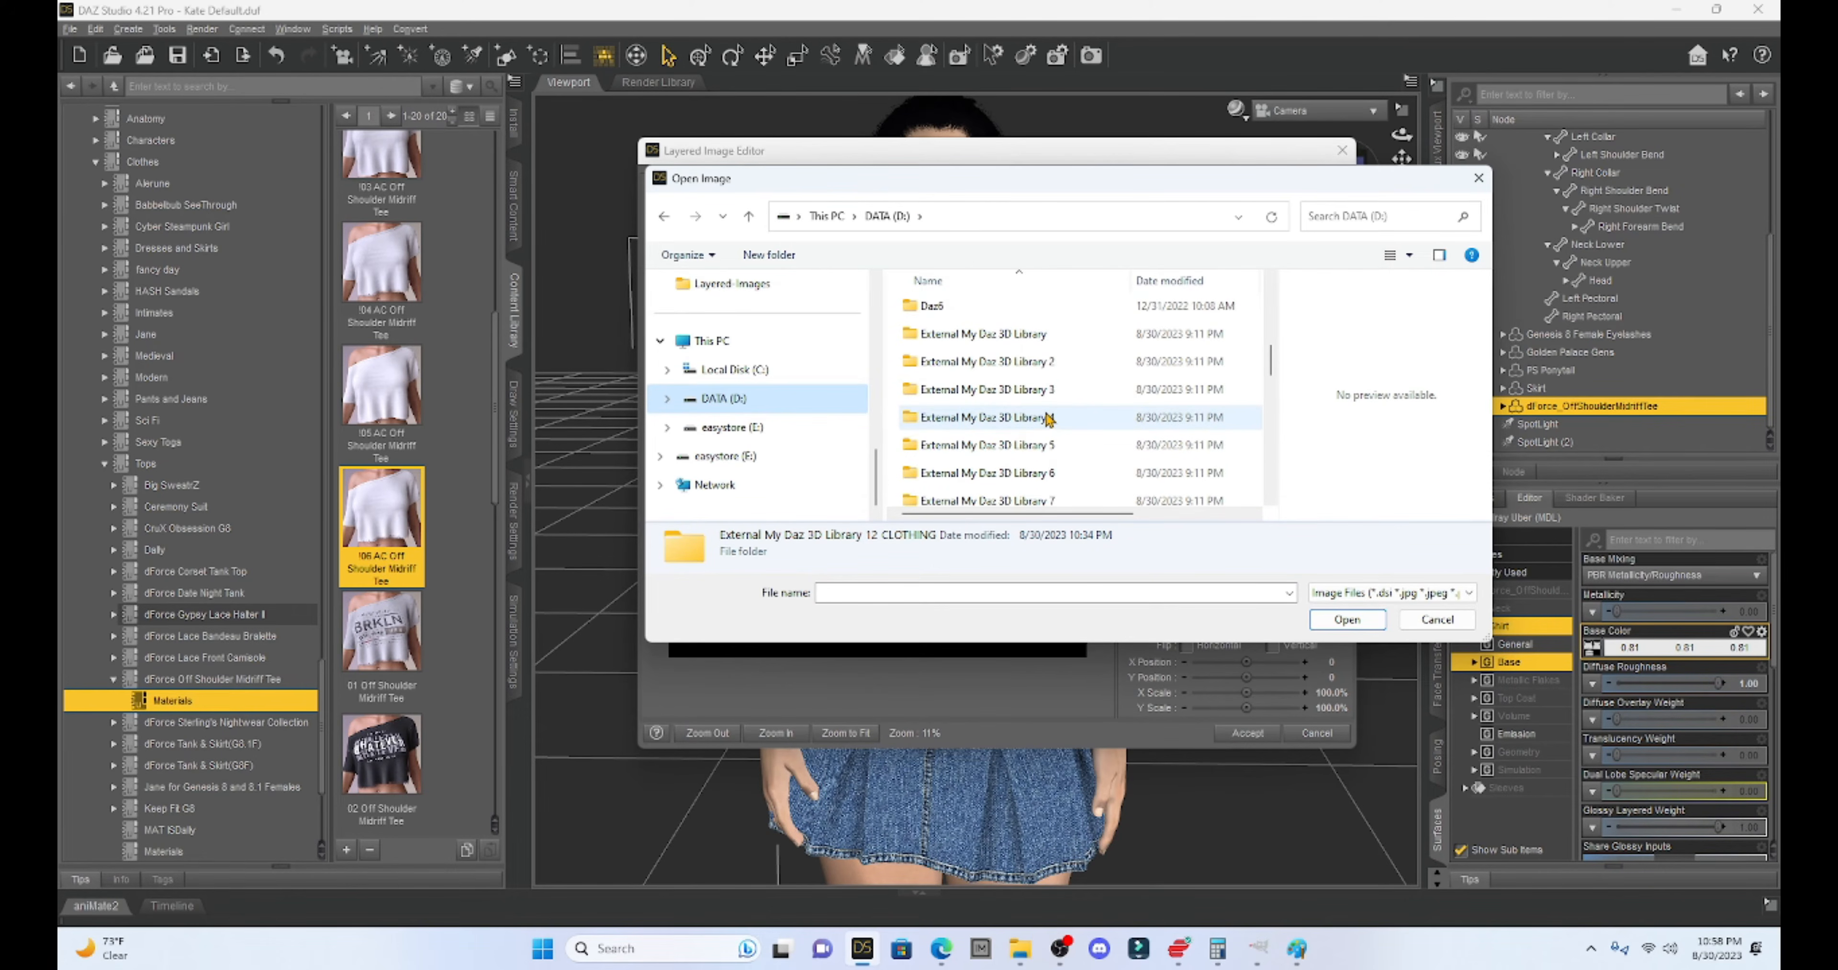
{"action": "scroll", "coordinate": [1049, 419], "scroll_direction": "up", "scroll_amount": 2}
{"action": "scroll", "coordinate": [1049, 419], "scroll_direction": "up", "scroll_amount": 2}
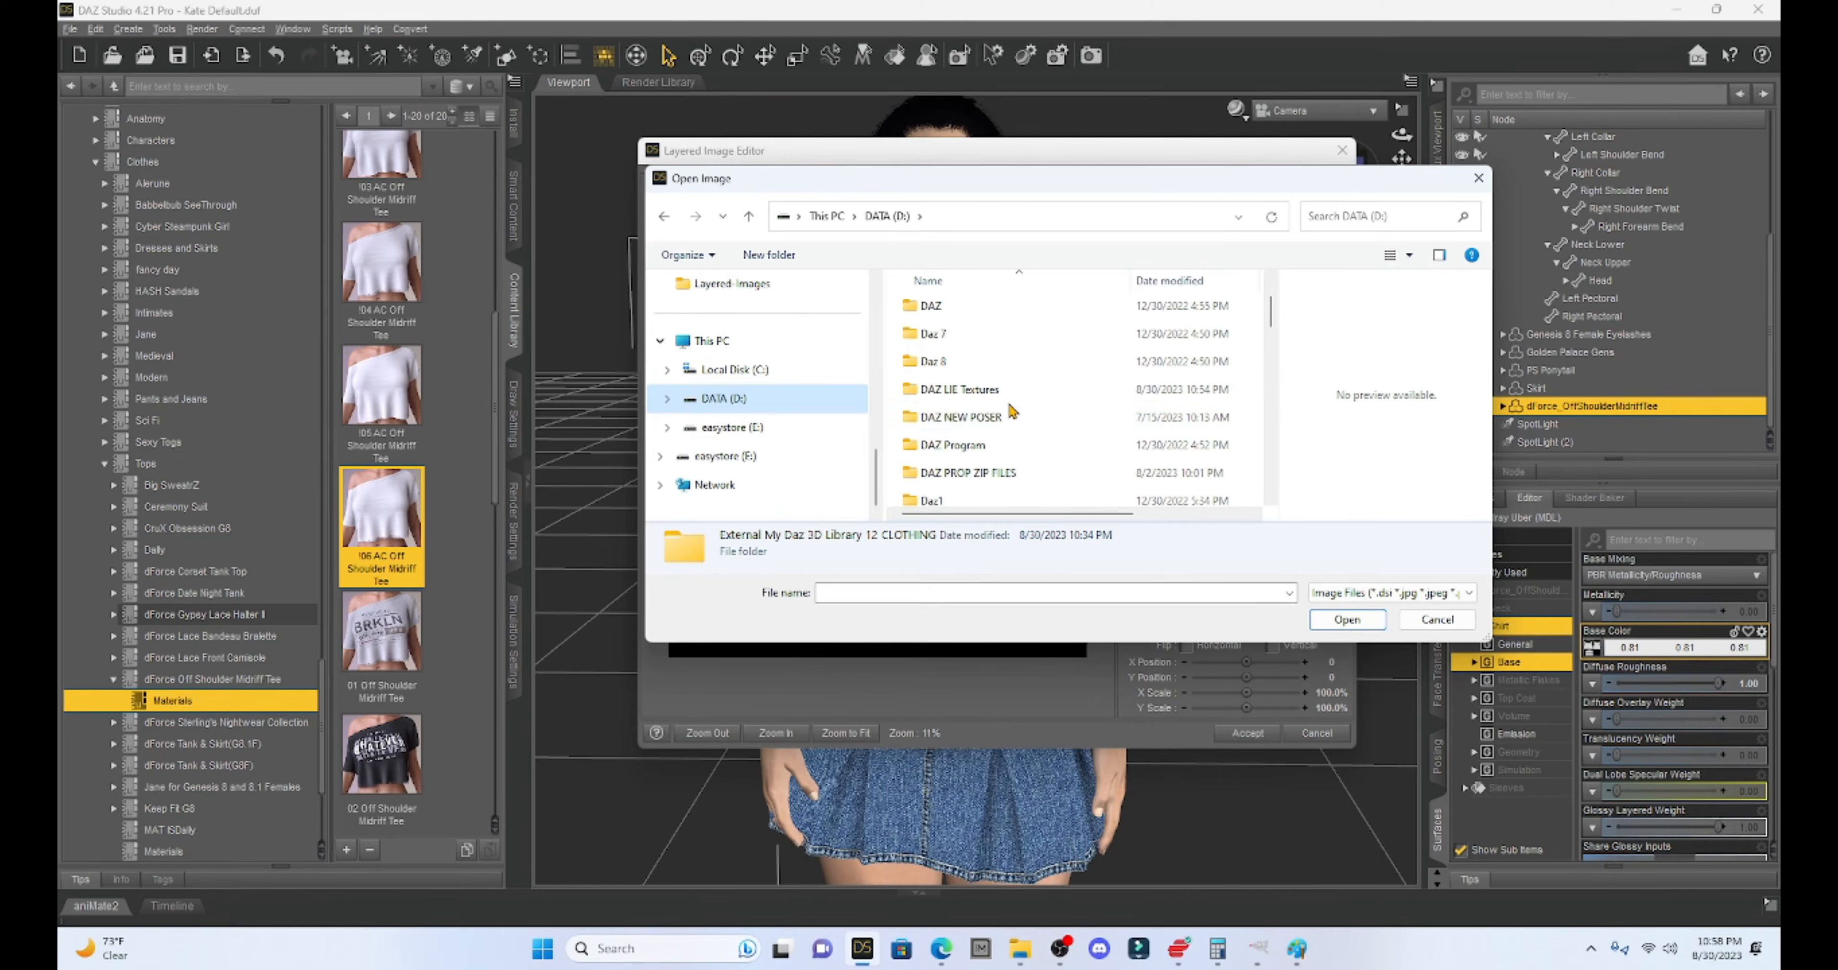
{"action": "double_click", "coordinate": [973, 396]}
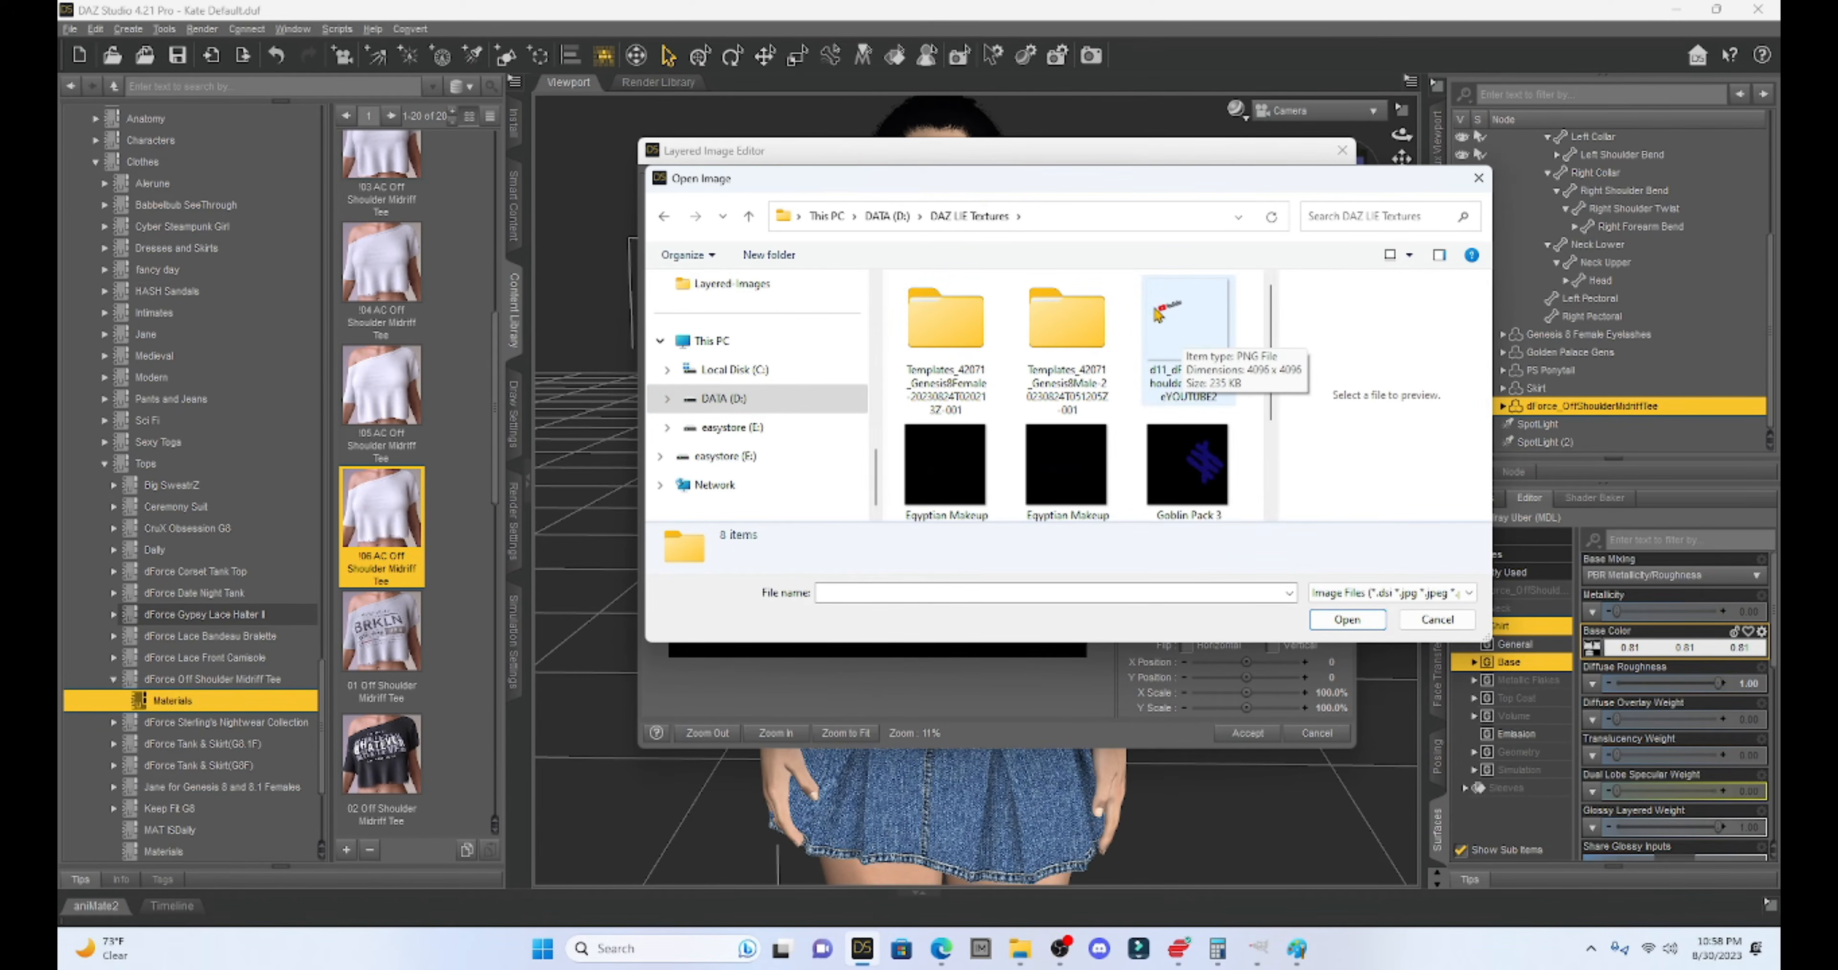
{"action": "double_click", "coordinate": [1178, 321]}
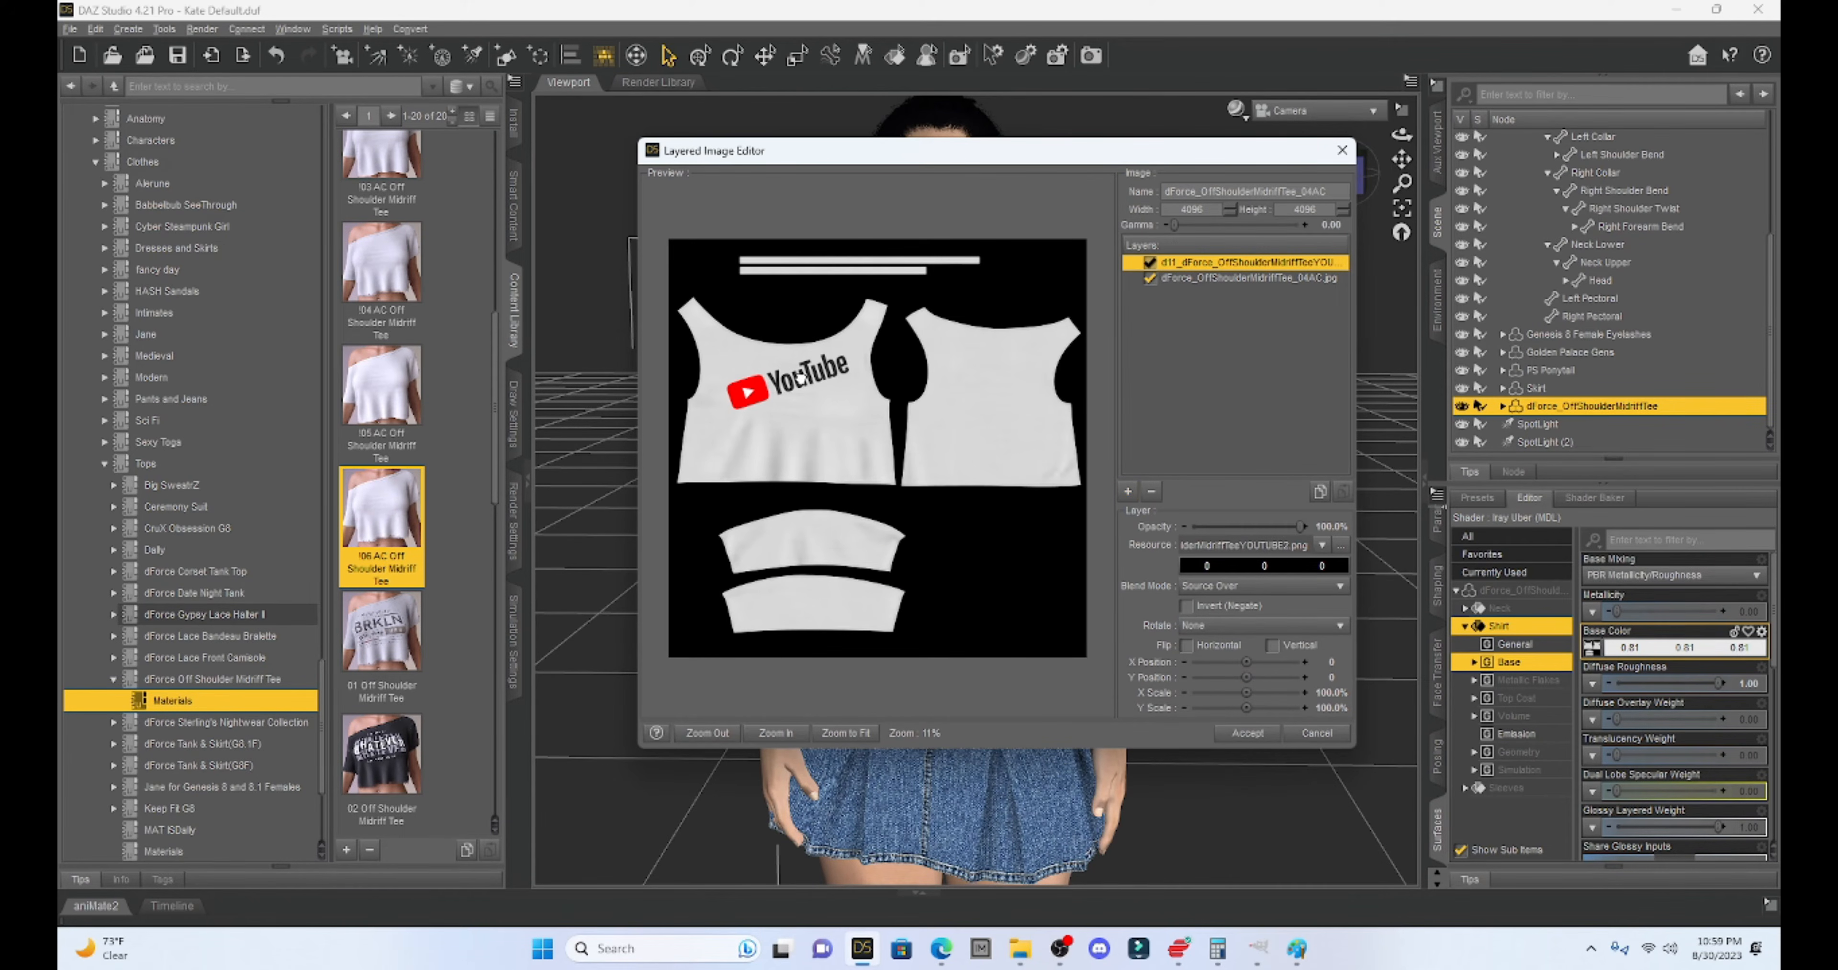
- Position the logo on the chest, set Multiplicative Blend at 99% opacity, and accept
{"action": "left_click_drag", "start_coordinate": [736, 421], "coordinate": [734, 457]}
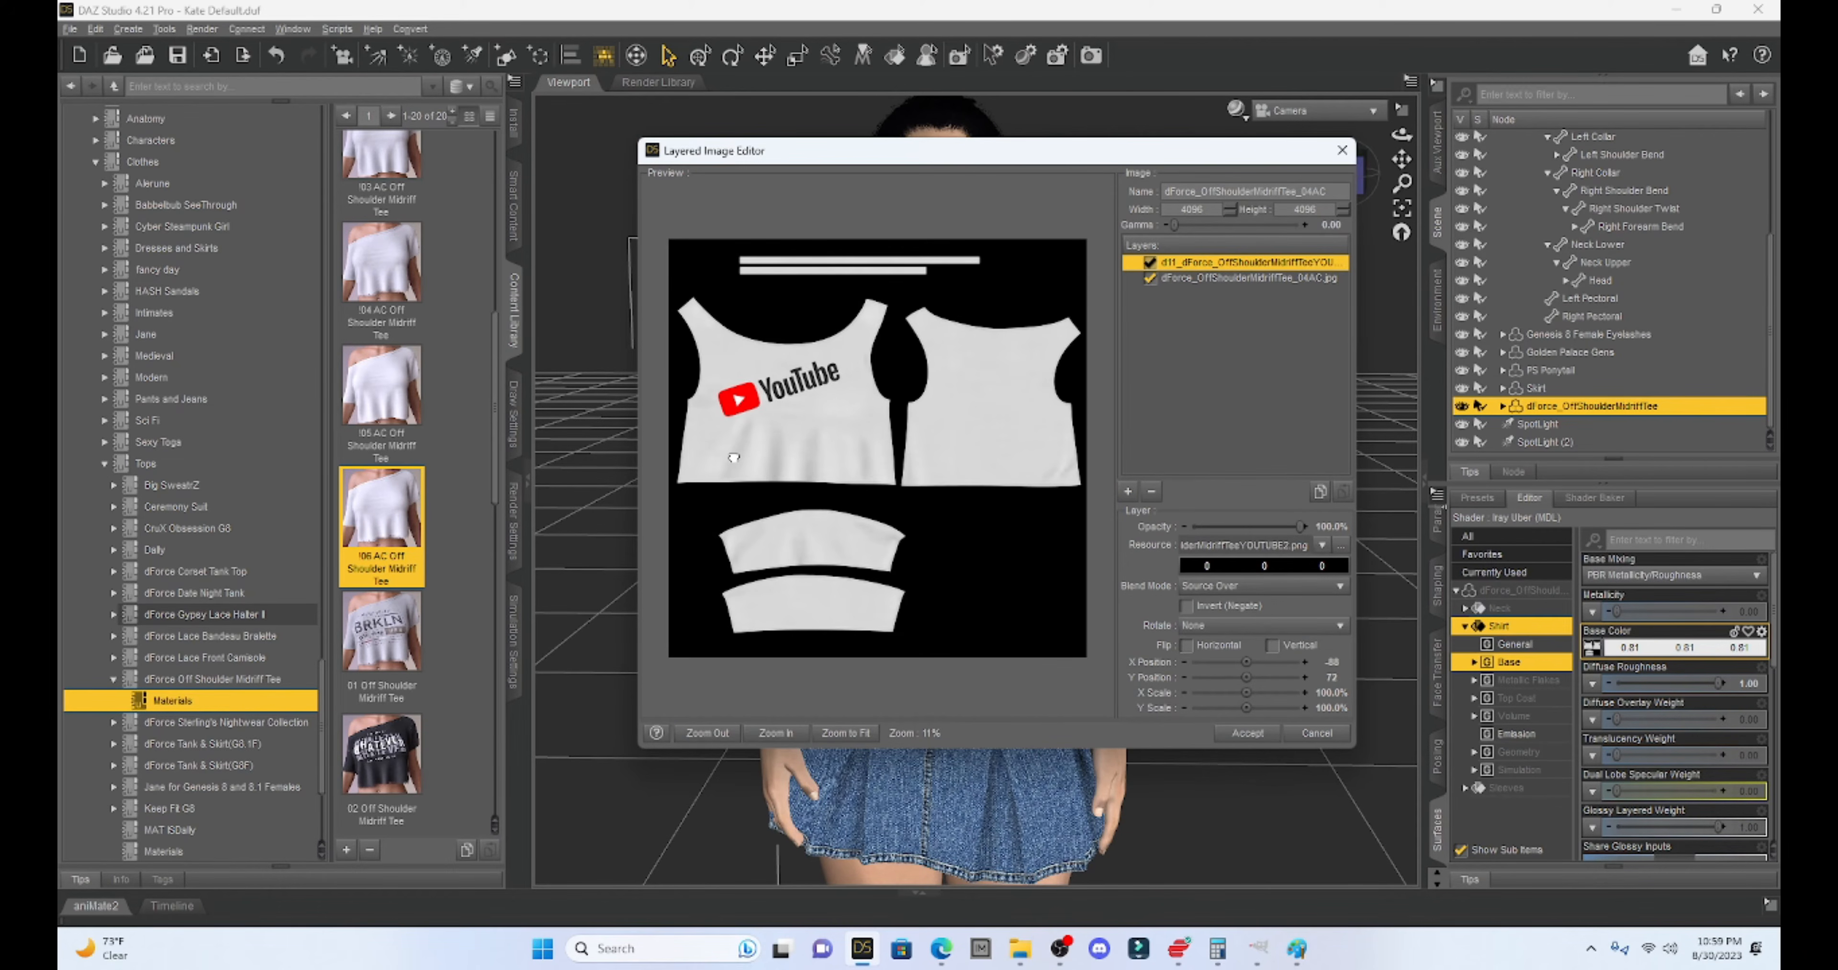
{"action": "mouse_move", "coordinate": [765, 390]}
{"action": "left_mouse_down"}
{"action": "mouse_move", "coordinate": [776, 368]}
{"action": "mouse_move", "coordinate": [776, 396]}
{"action": "left_mouse_up"}
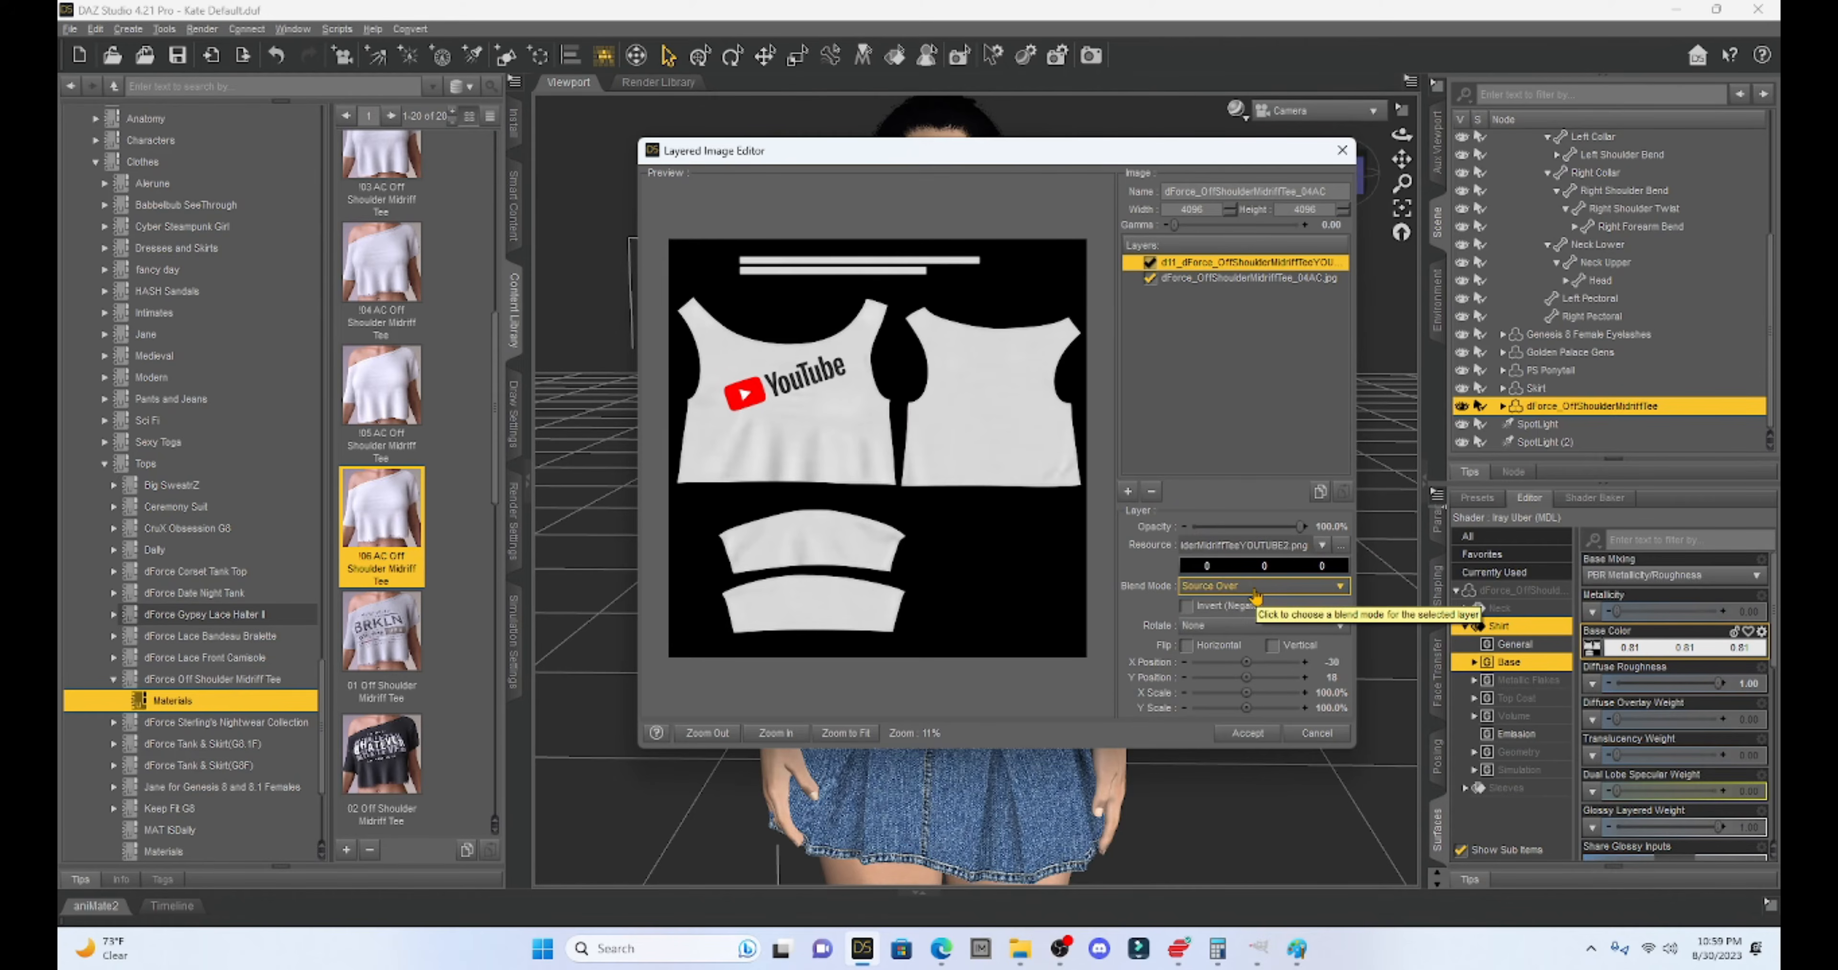
{"action": "left_click", "coordinate": [1257, 588]}
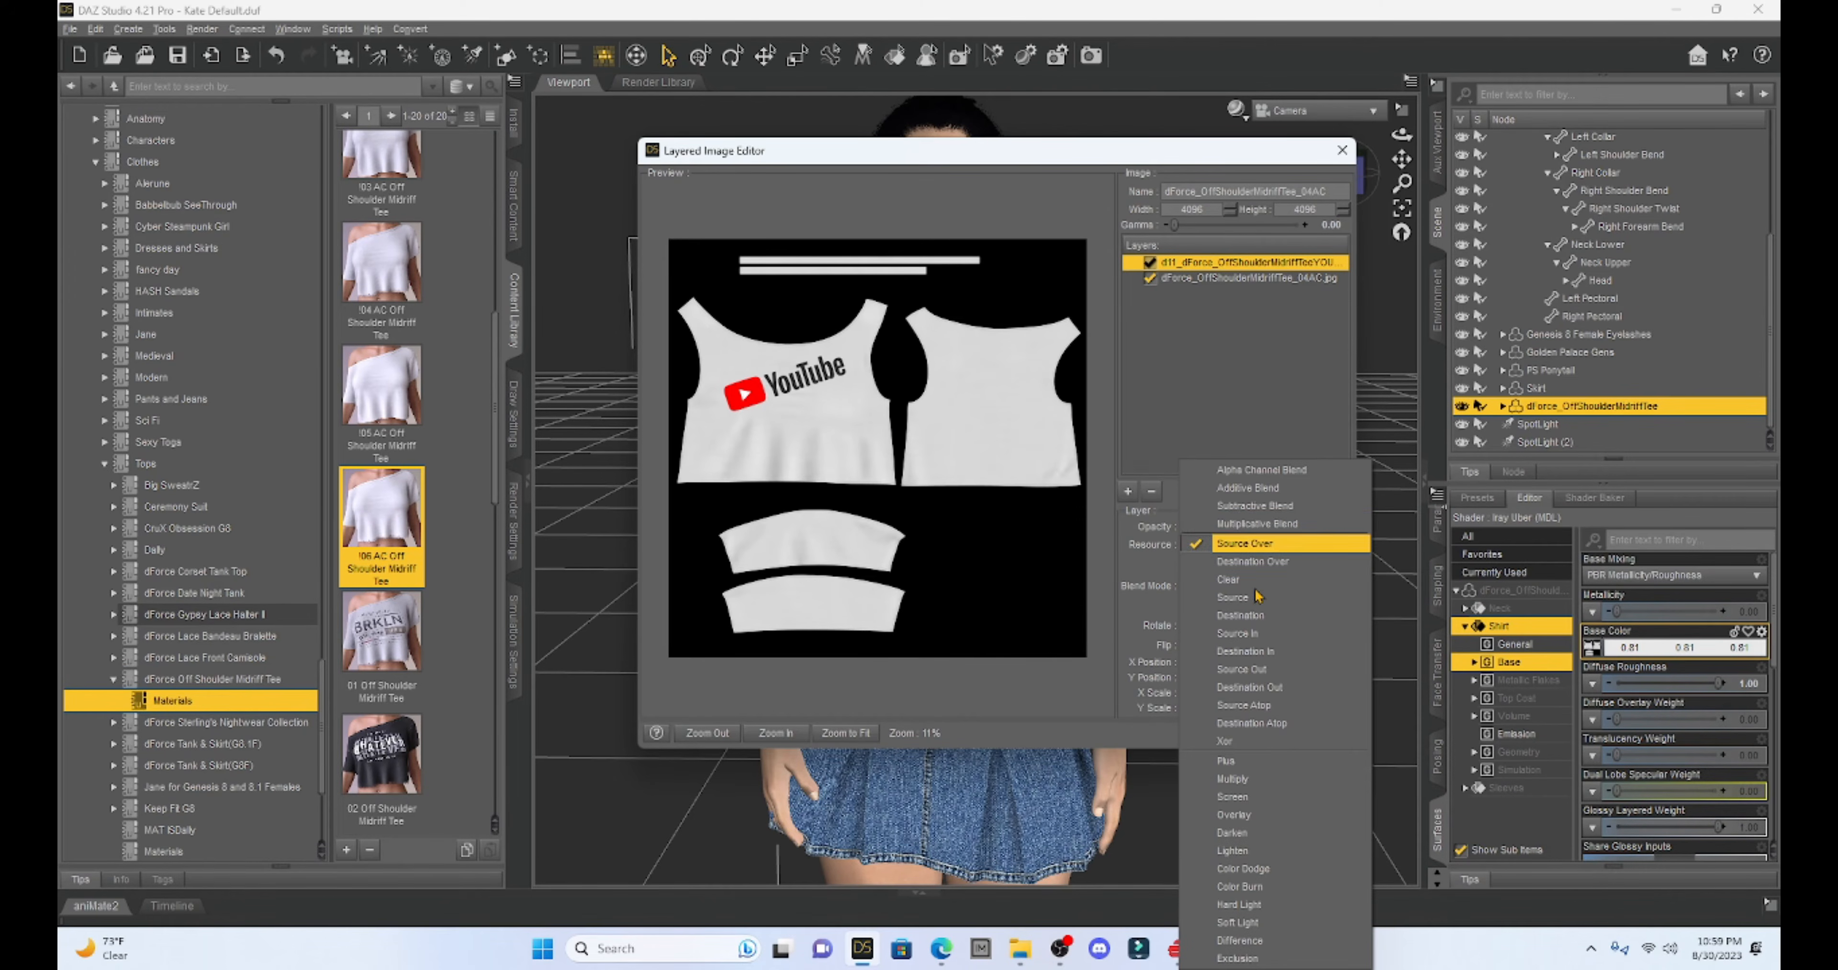
{"action": "left_click", "coordinate": [1191, 526]}
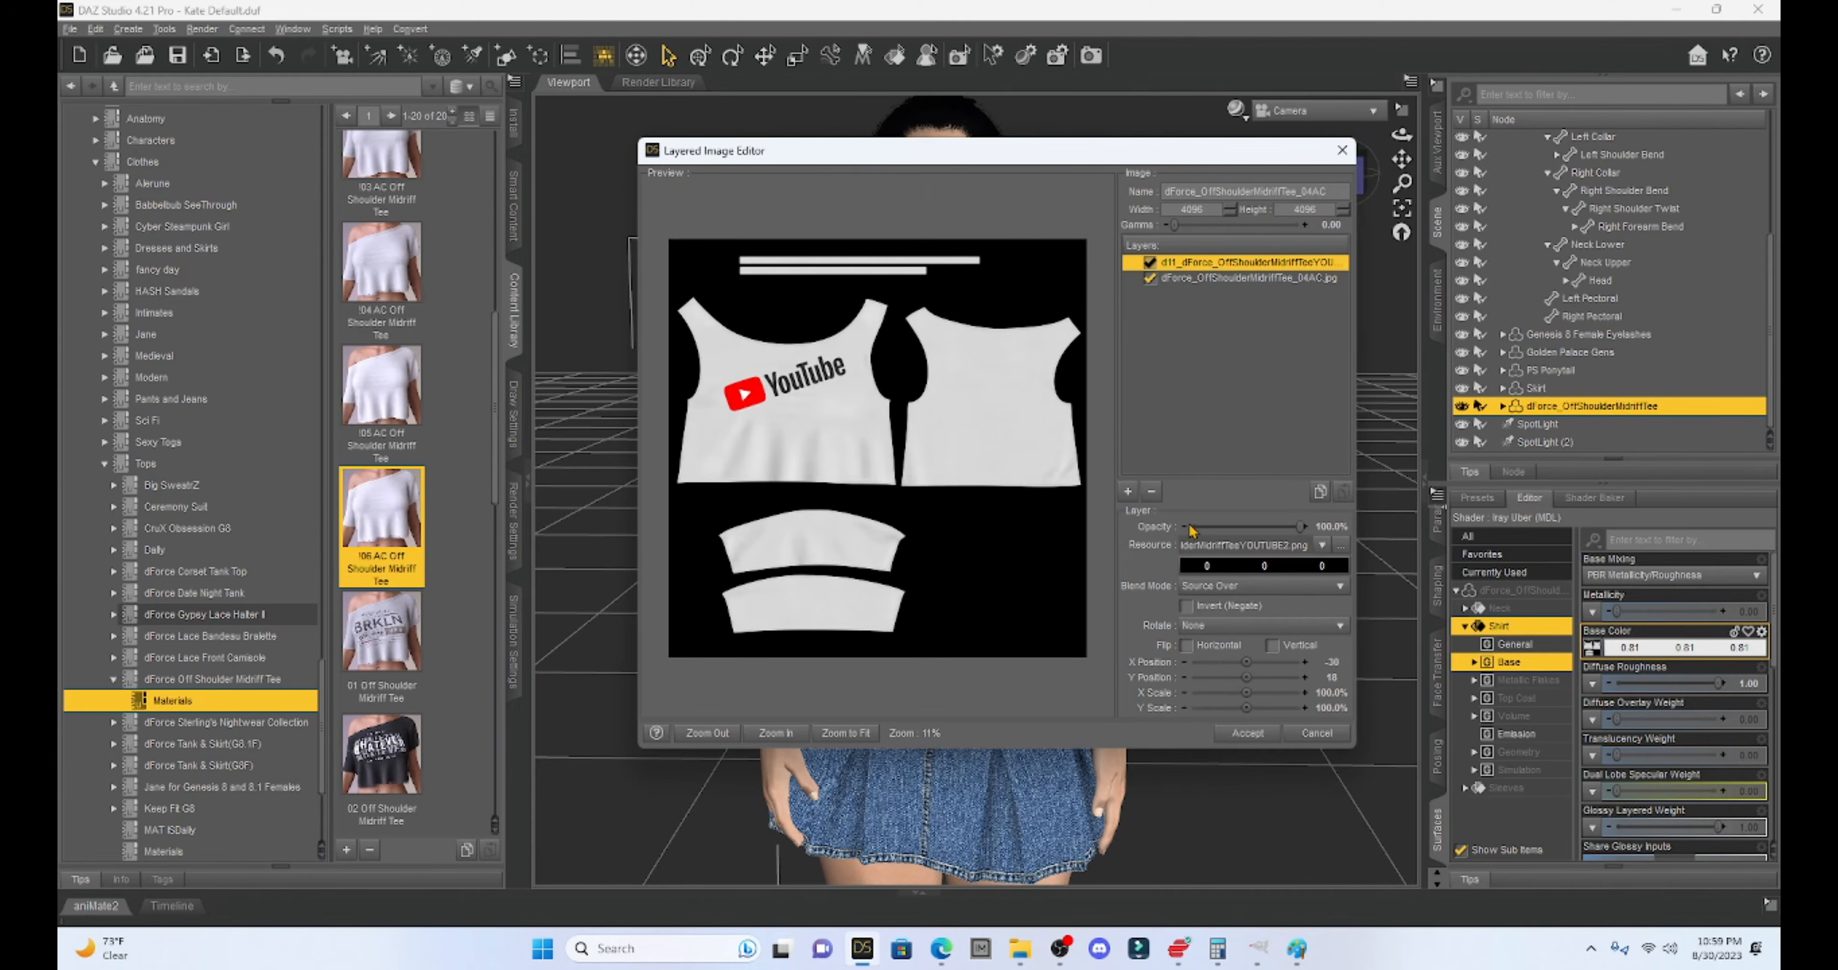
{"action": "left_click", "coordinate": [1190, 526]}
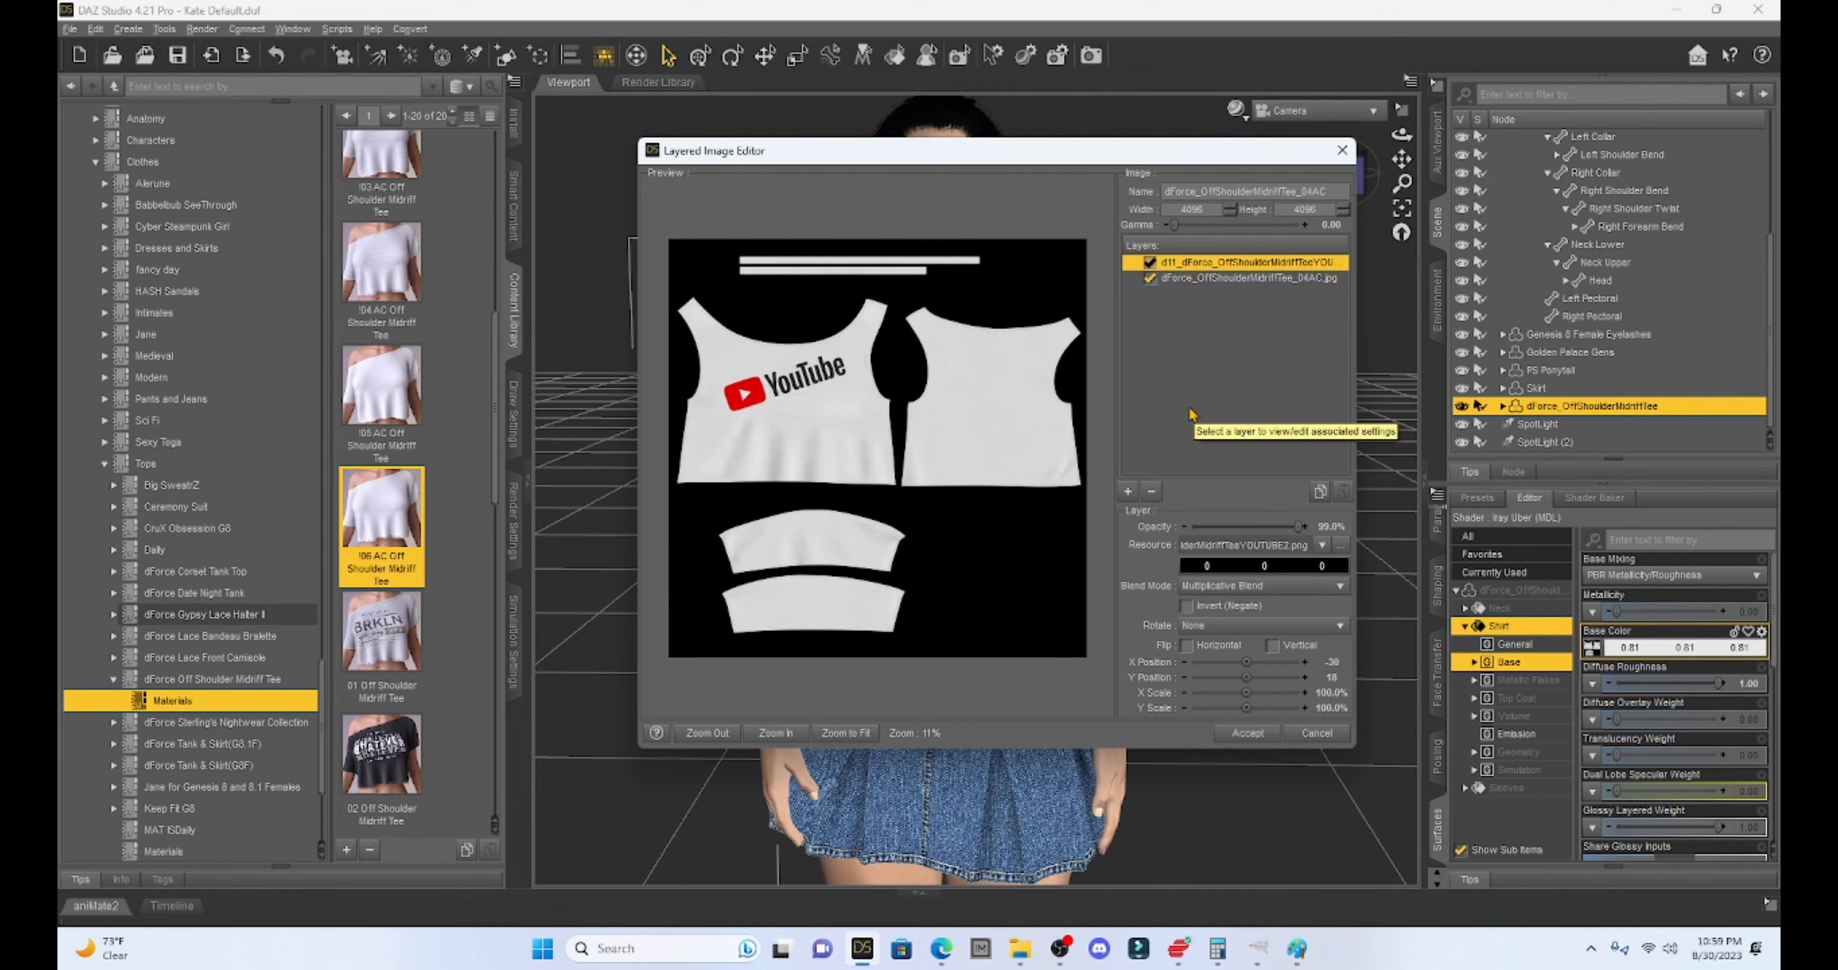
{"action": "left_click", "coordinate": [1249, 734]}
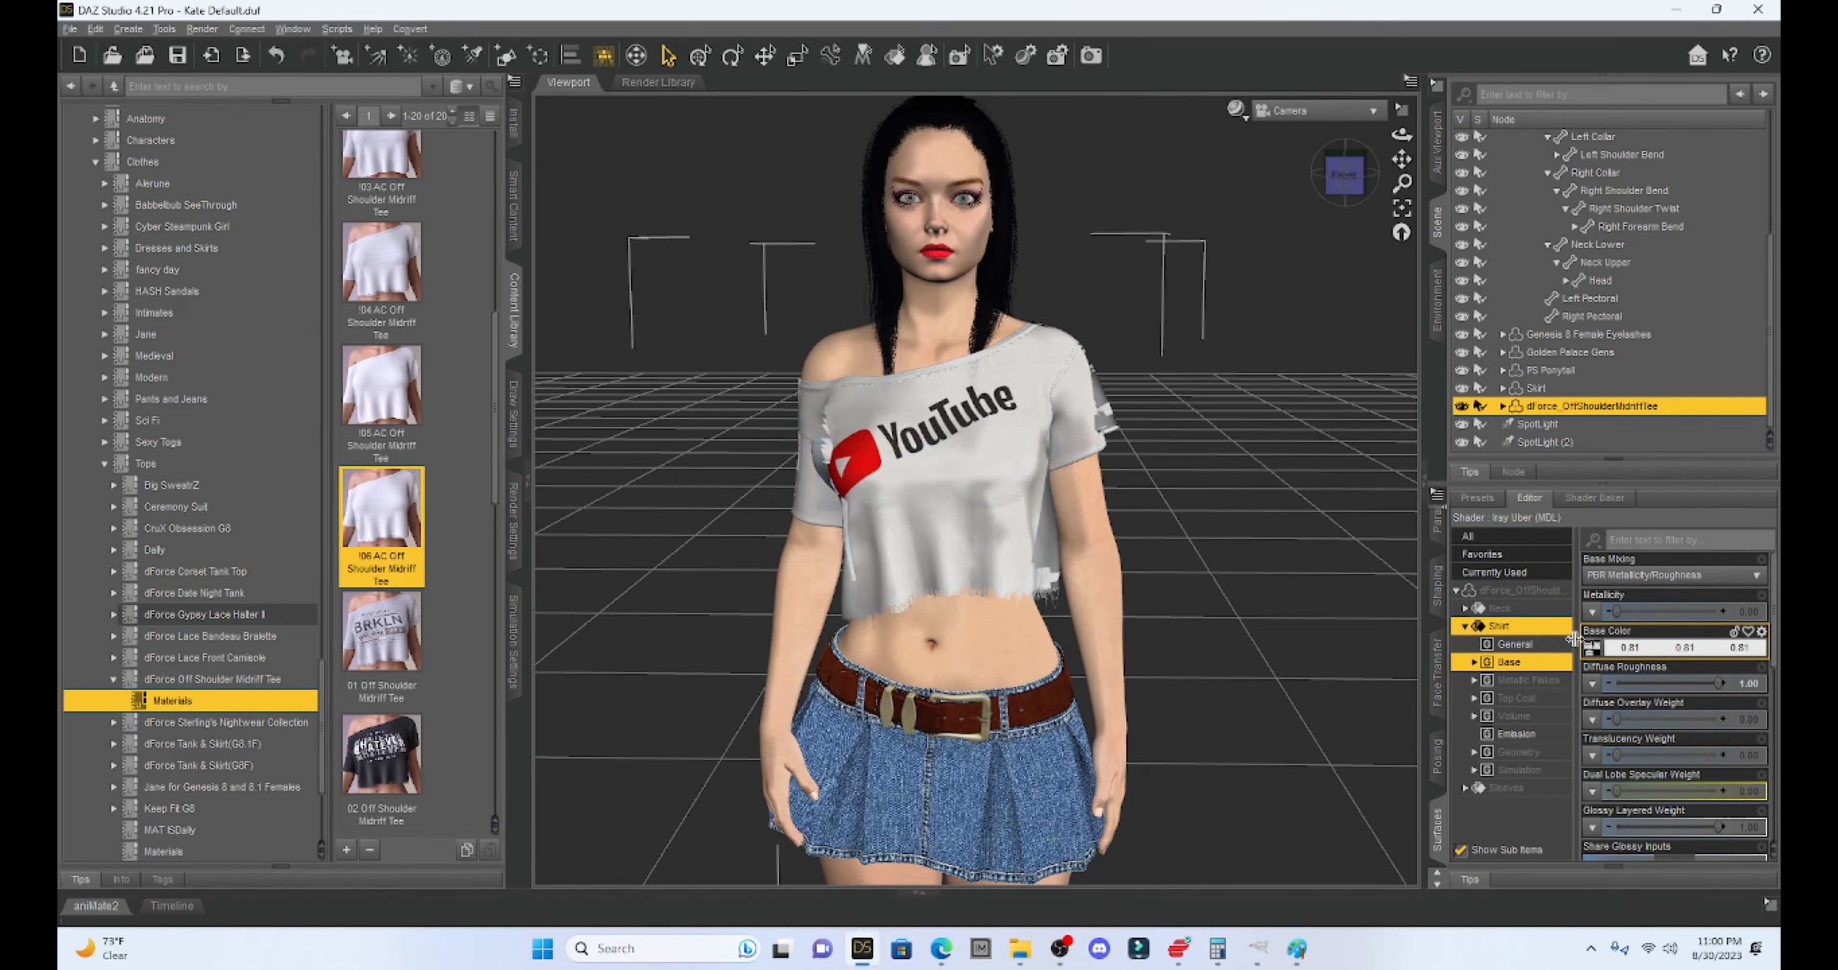
{"action": "left_click", "coordinate": [1590, 651]}
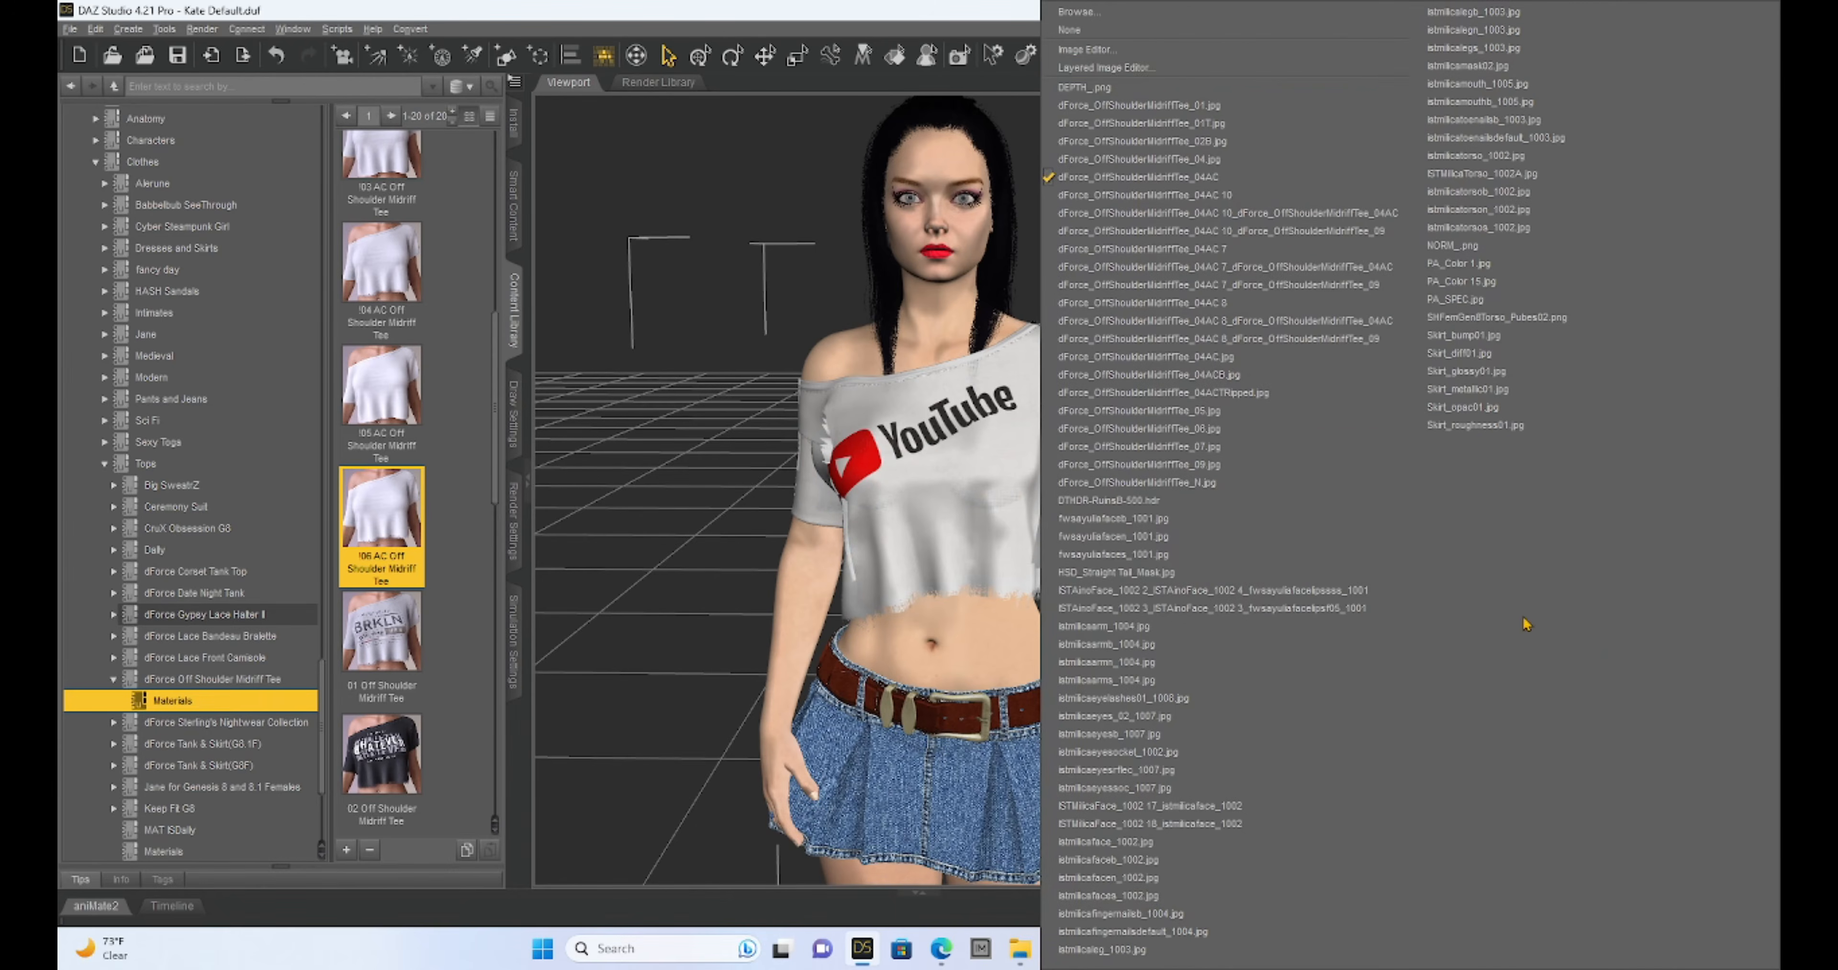
- Nudge the YouTube logo slightly right in the Layered Image Editor and accept
{"action": "left_click", "coordinate": [1145, 68]}
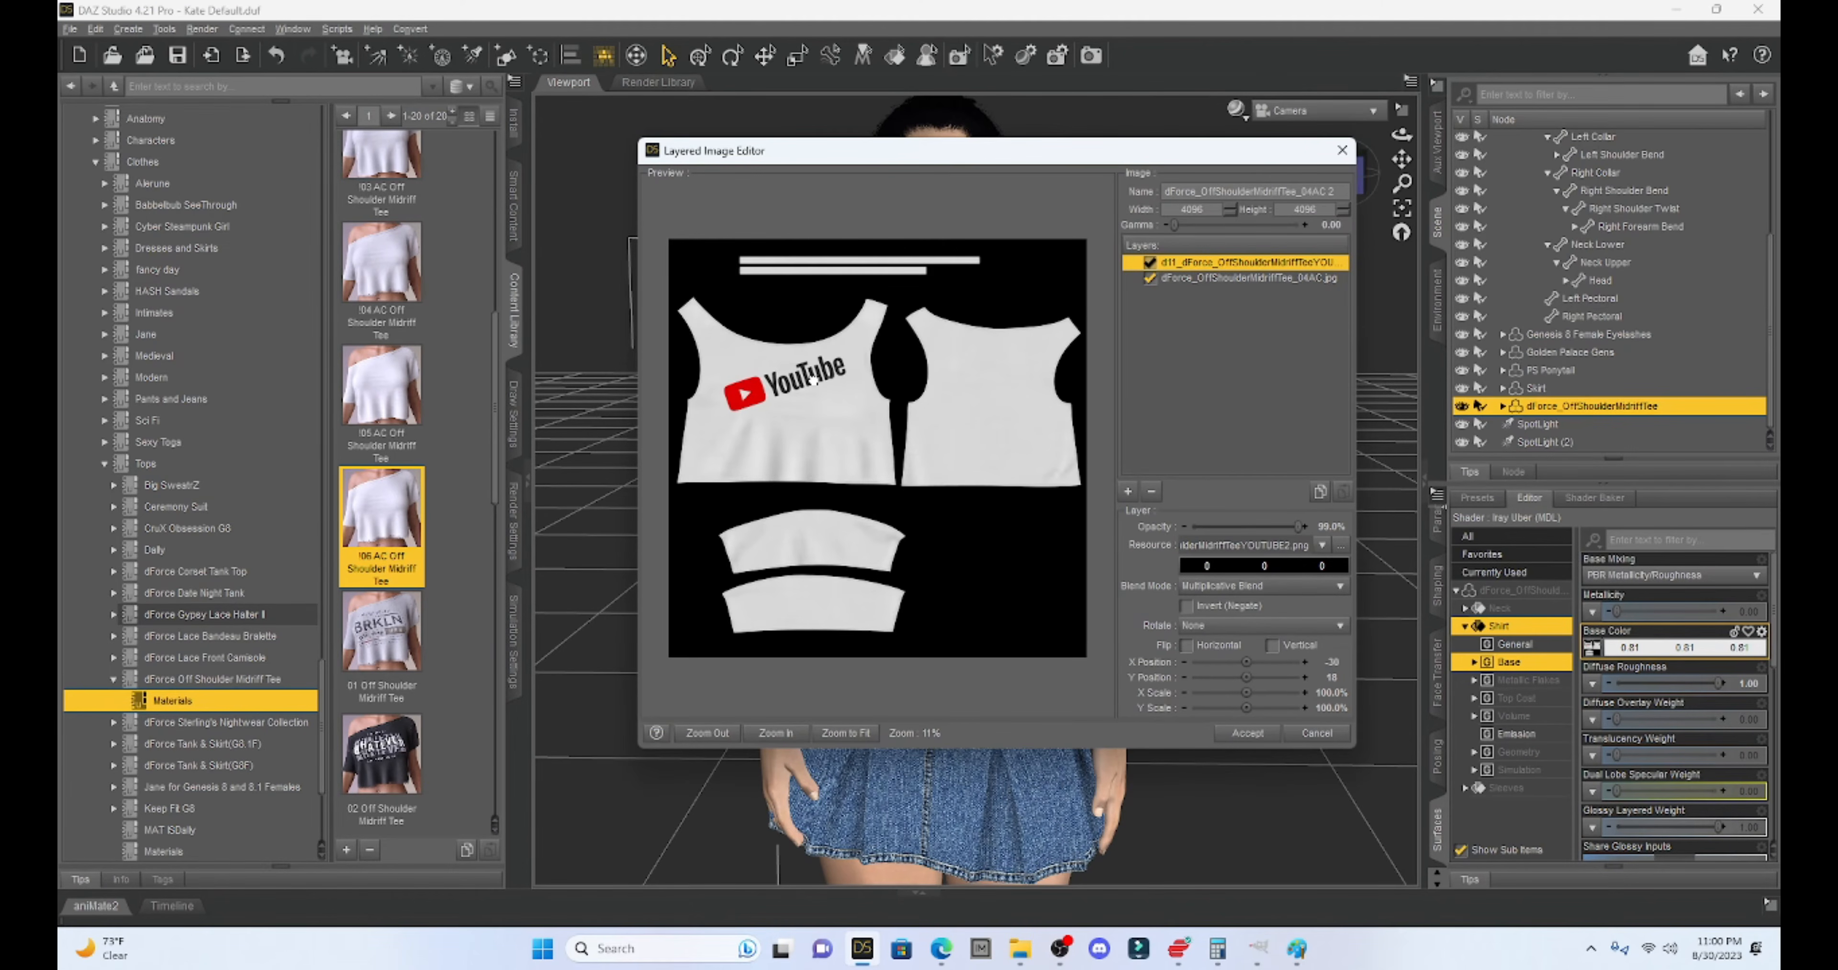
{"action": "mouse_move", "coordinate": [826, 375]}
{"action": "left_mouse_down"}
{"action": "mouse_move", "coordinate": [853, 375]}
{"action": "mouse_move", "coordinate": [853, 357]}
{"action": "left_mouse_up"}
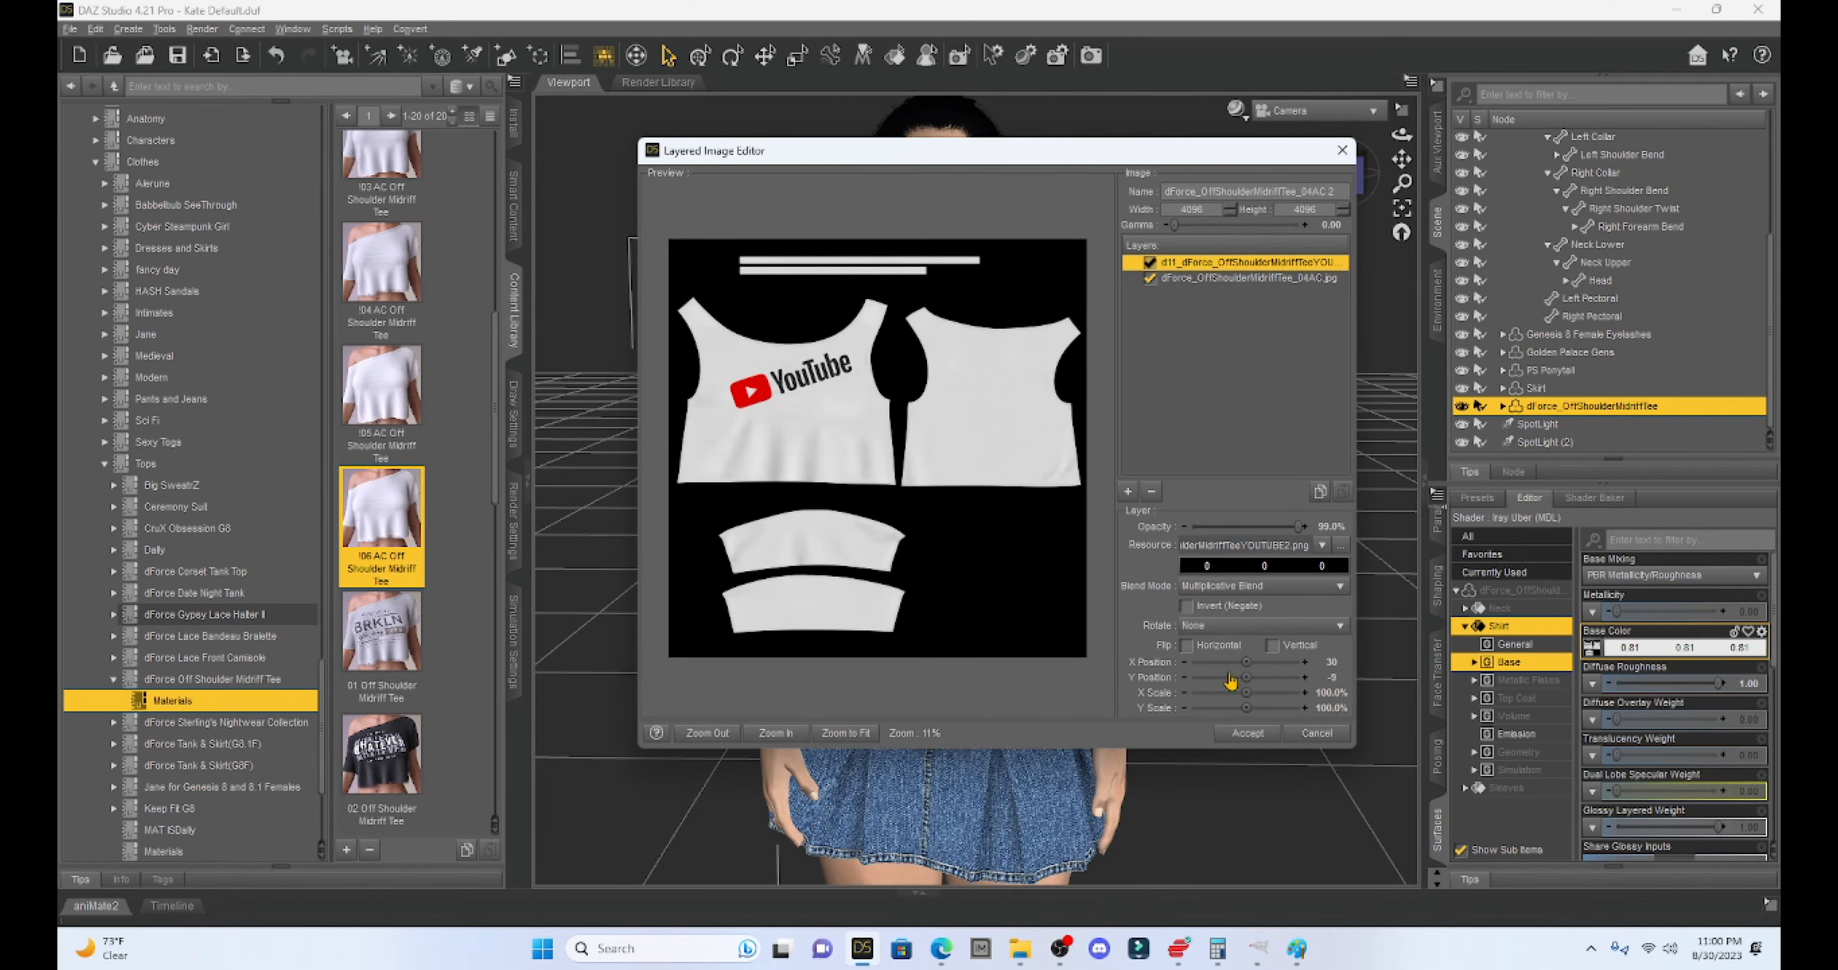
{"action": "left_click", "coordinate": [1250, 737]}
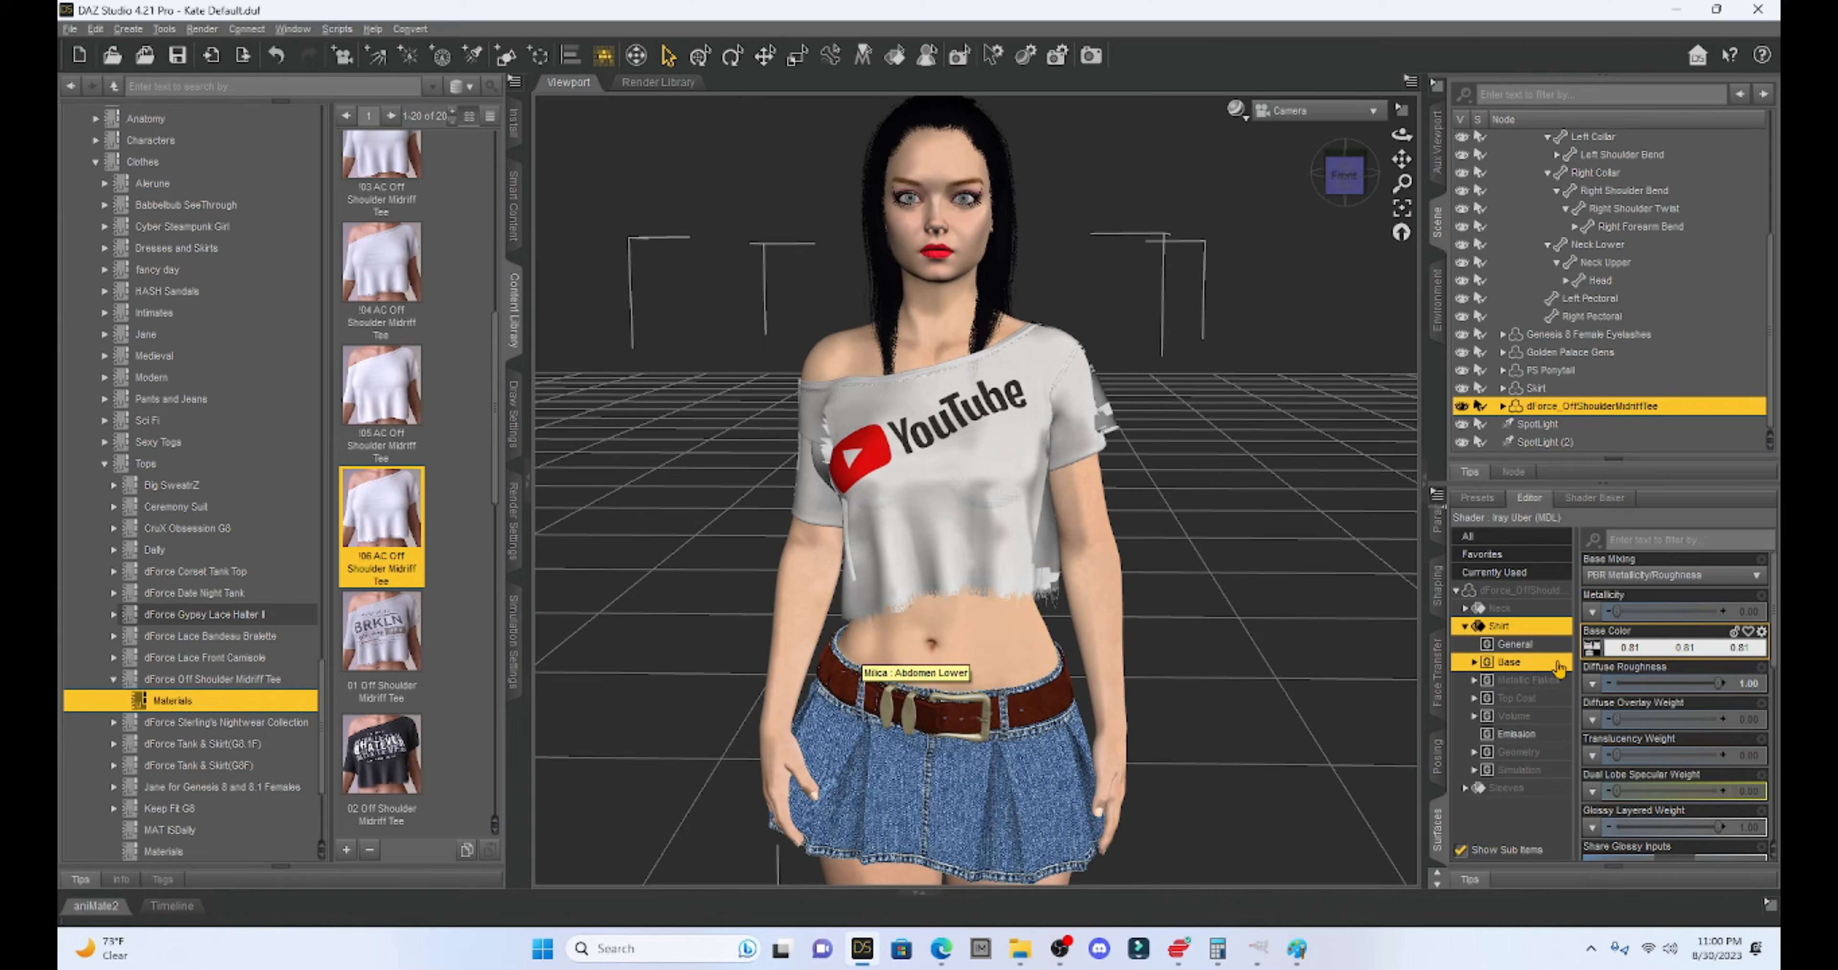
{"action": "left_click", "coordinate": [1591, 647]}
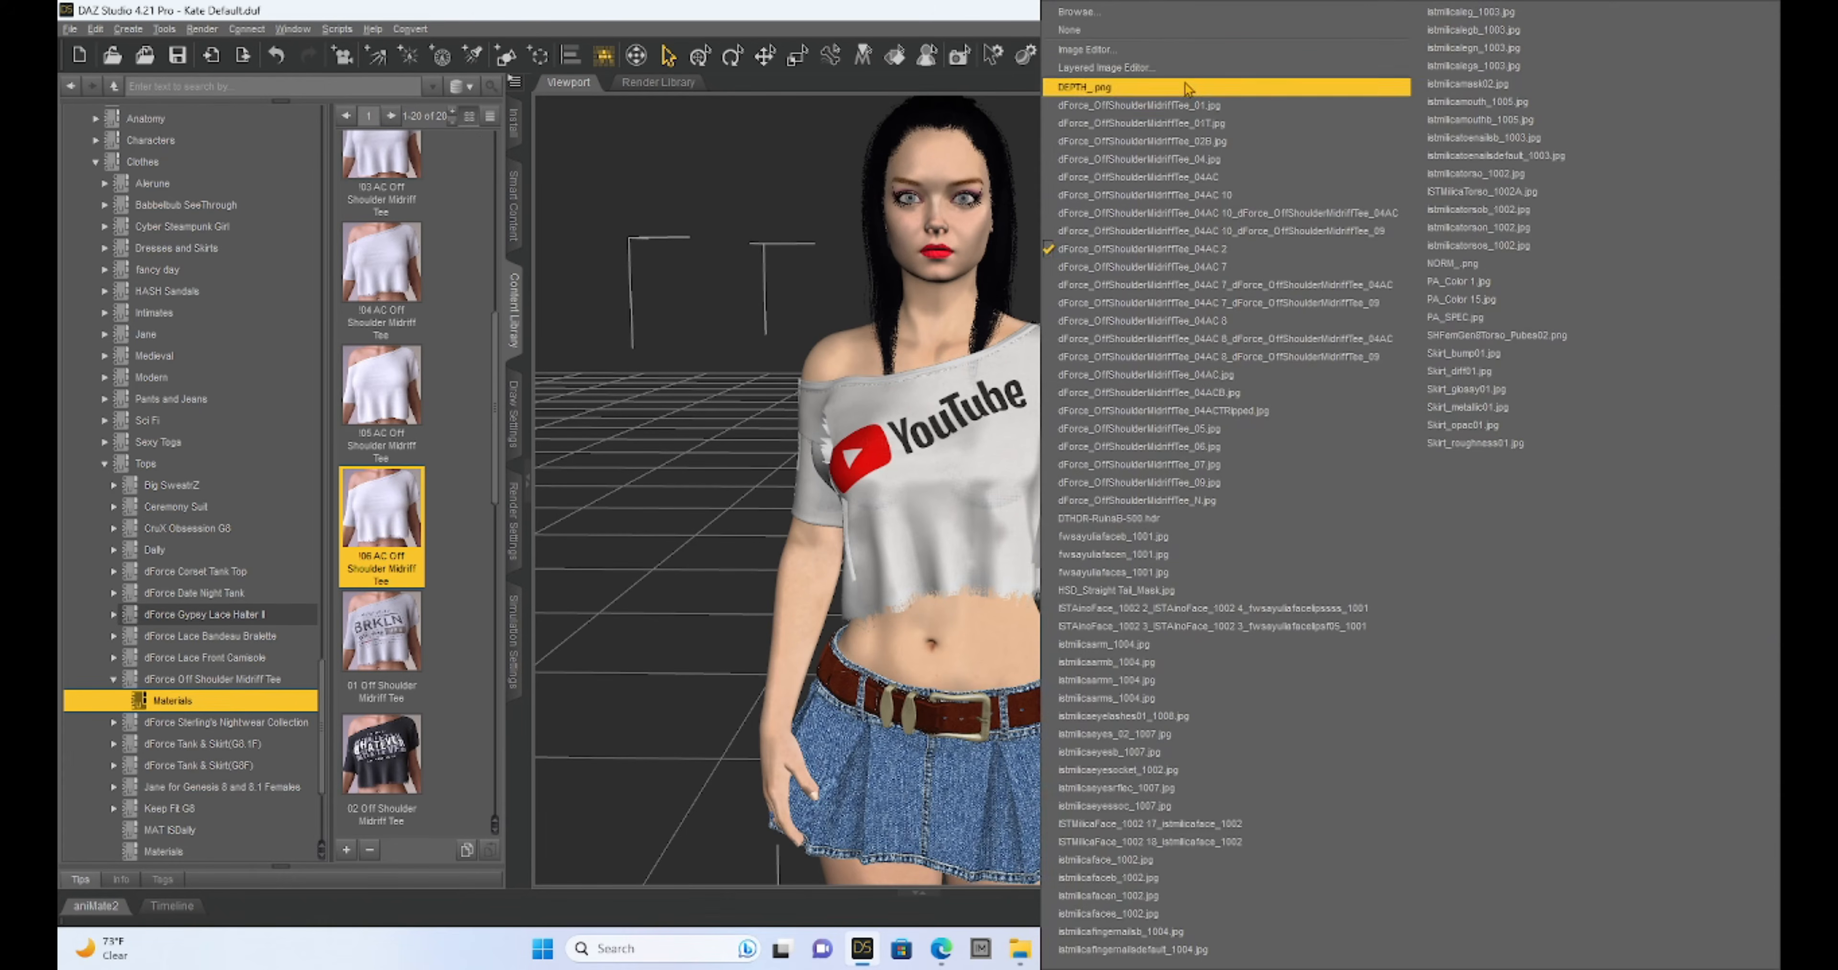
- Delete the YouTube logo layer and add a new colour layer above the shirt texture
{"action": "left_click", "coordinate": [1142, 68]}
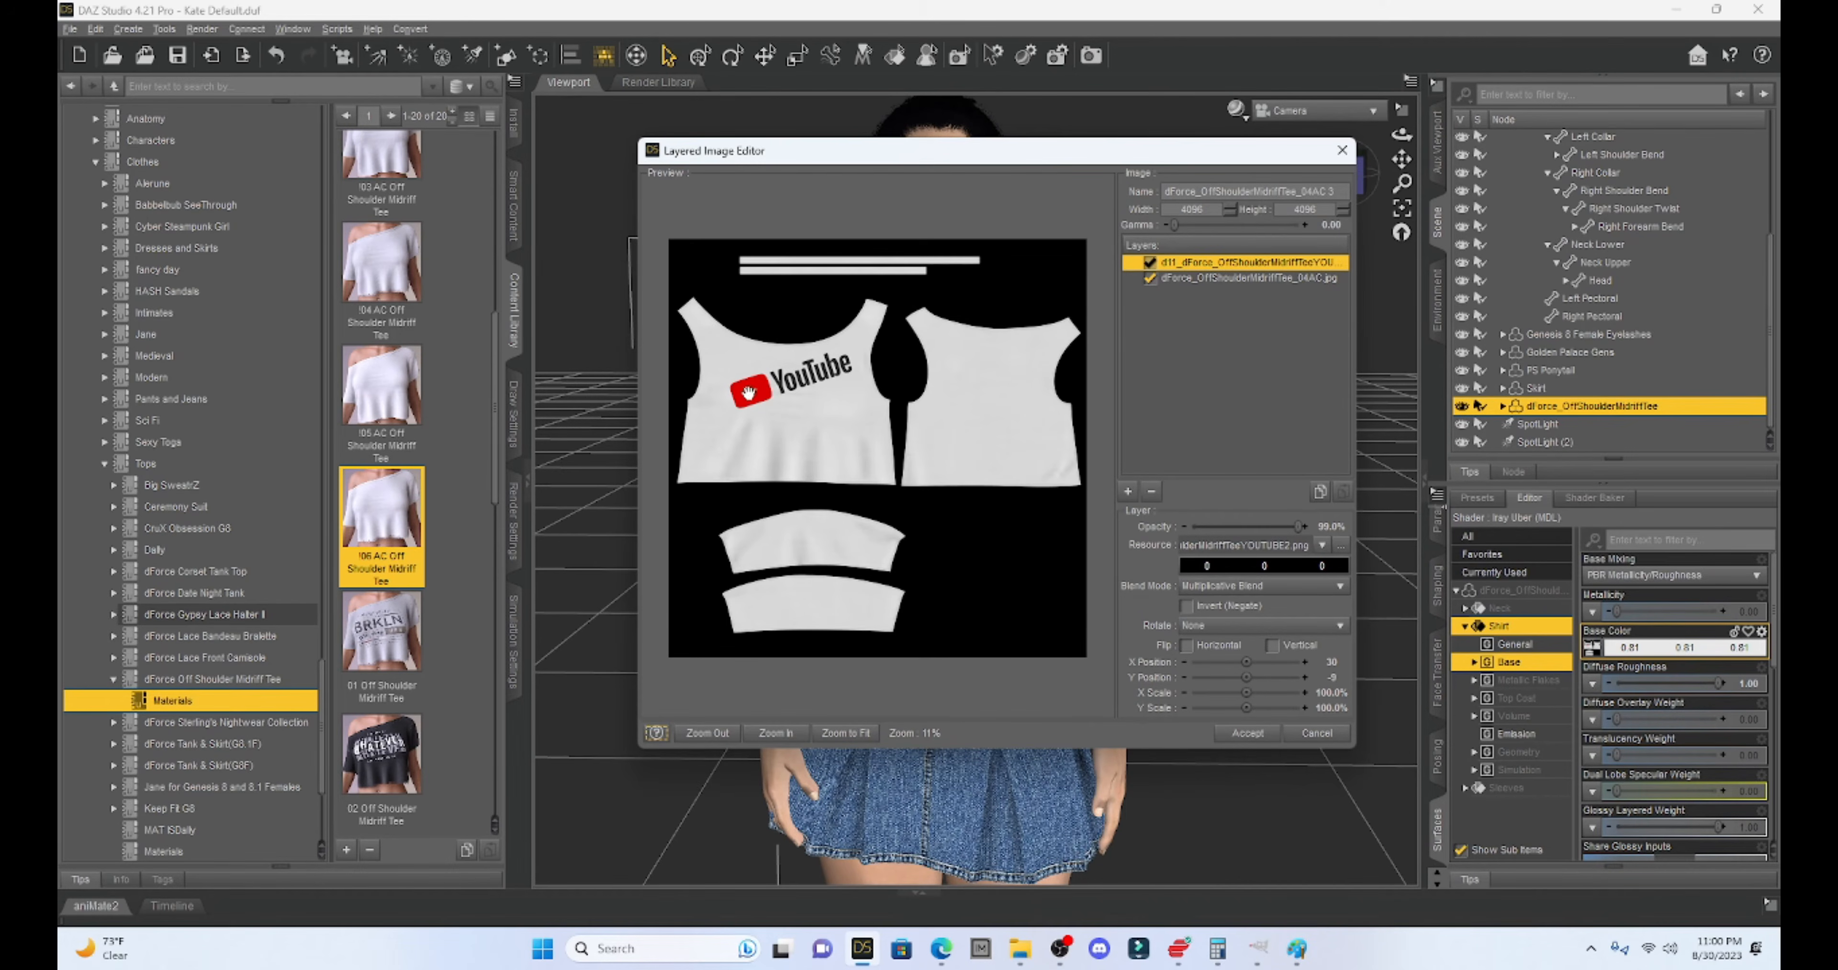
{"action": "right_click", "coordinate": [1202, 266]}
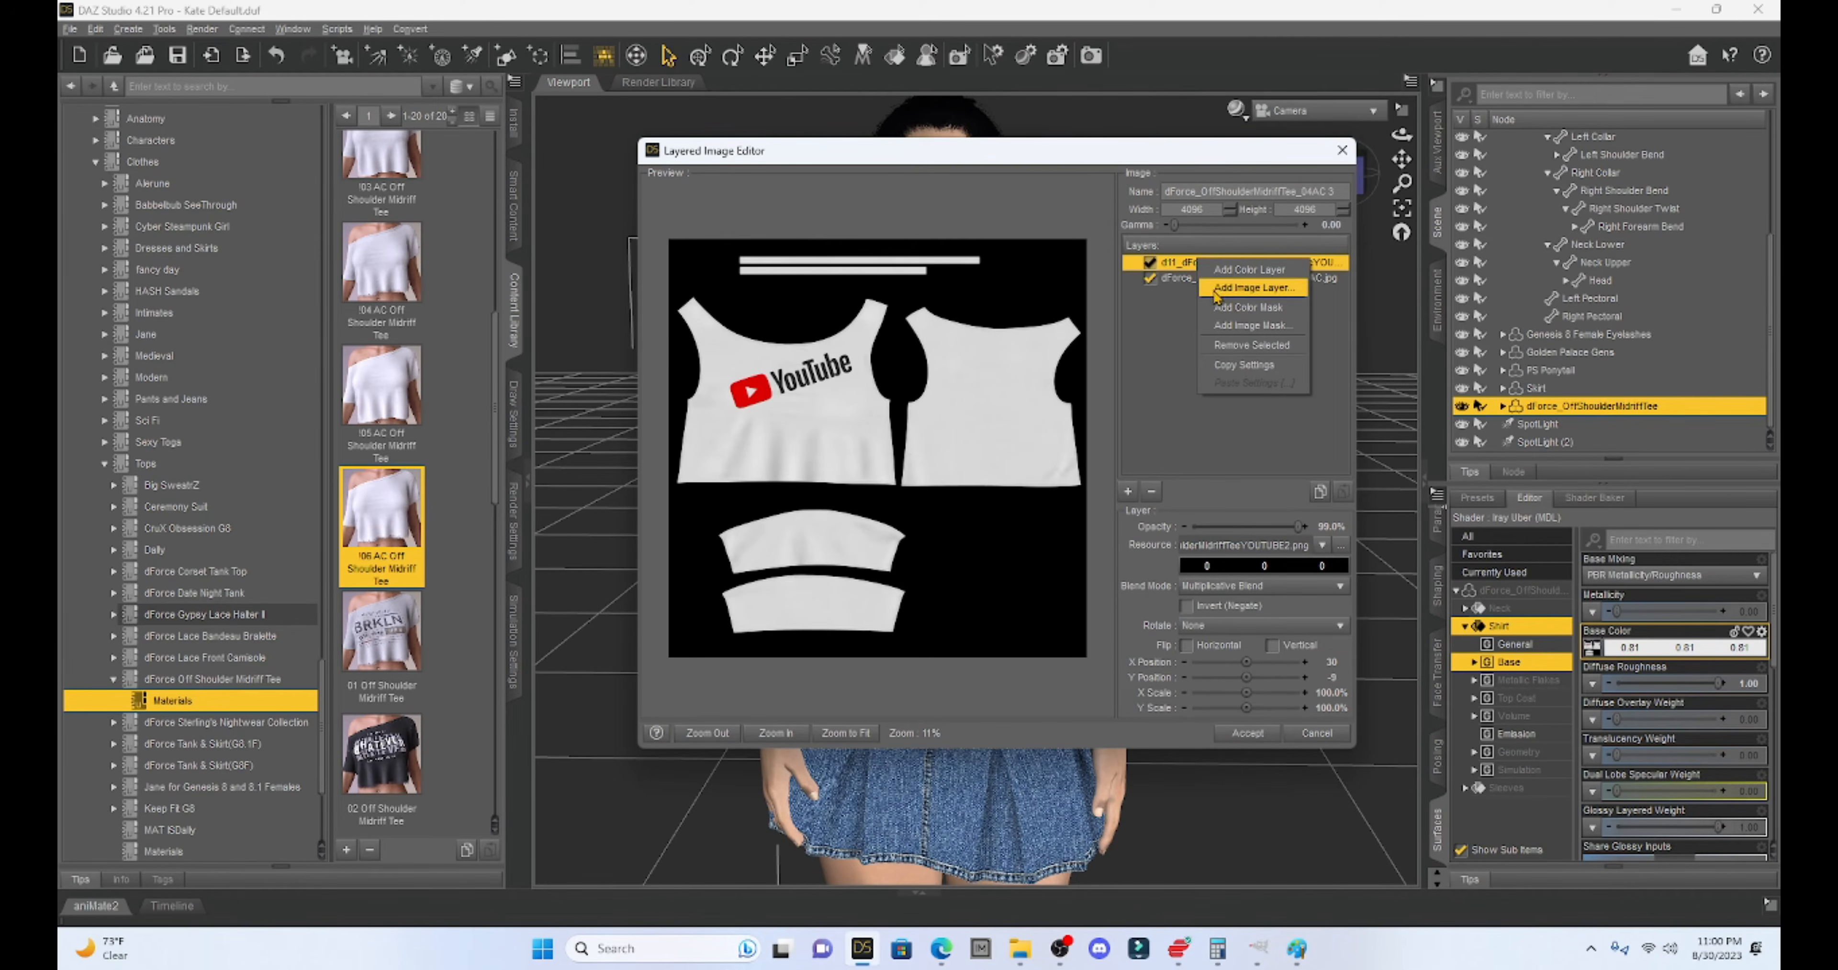
{"action": "left_click", "coordinate": [1222, 347]}
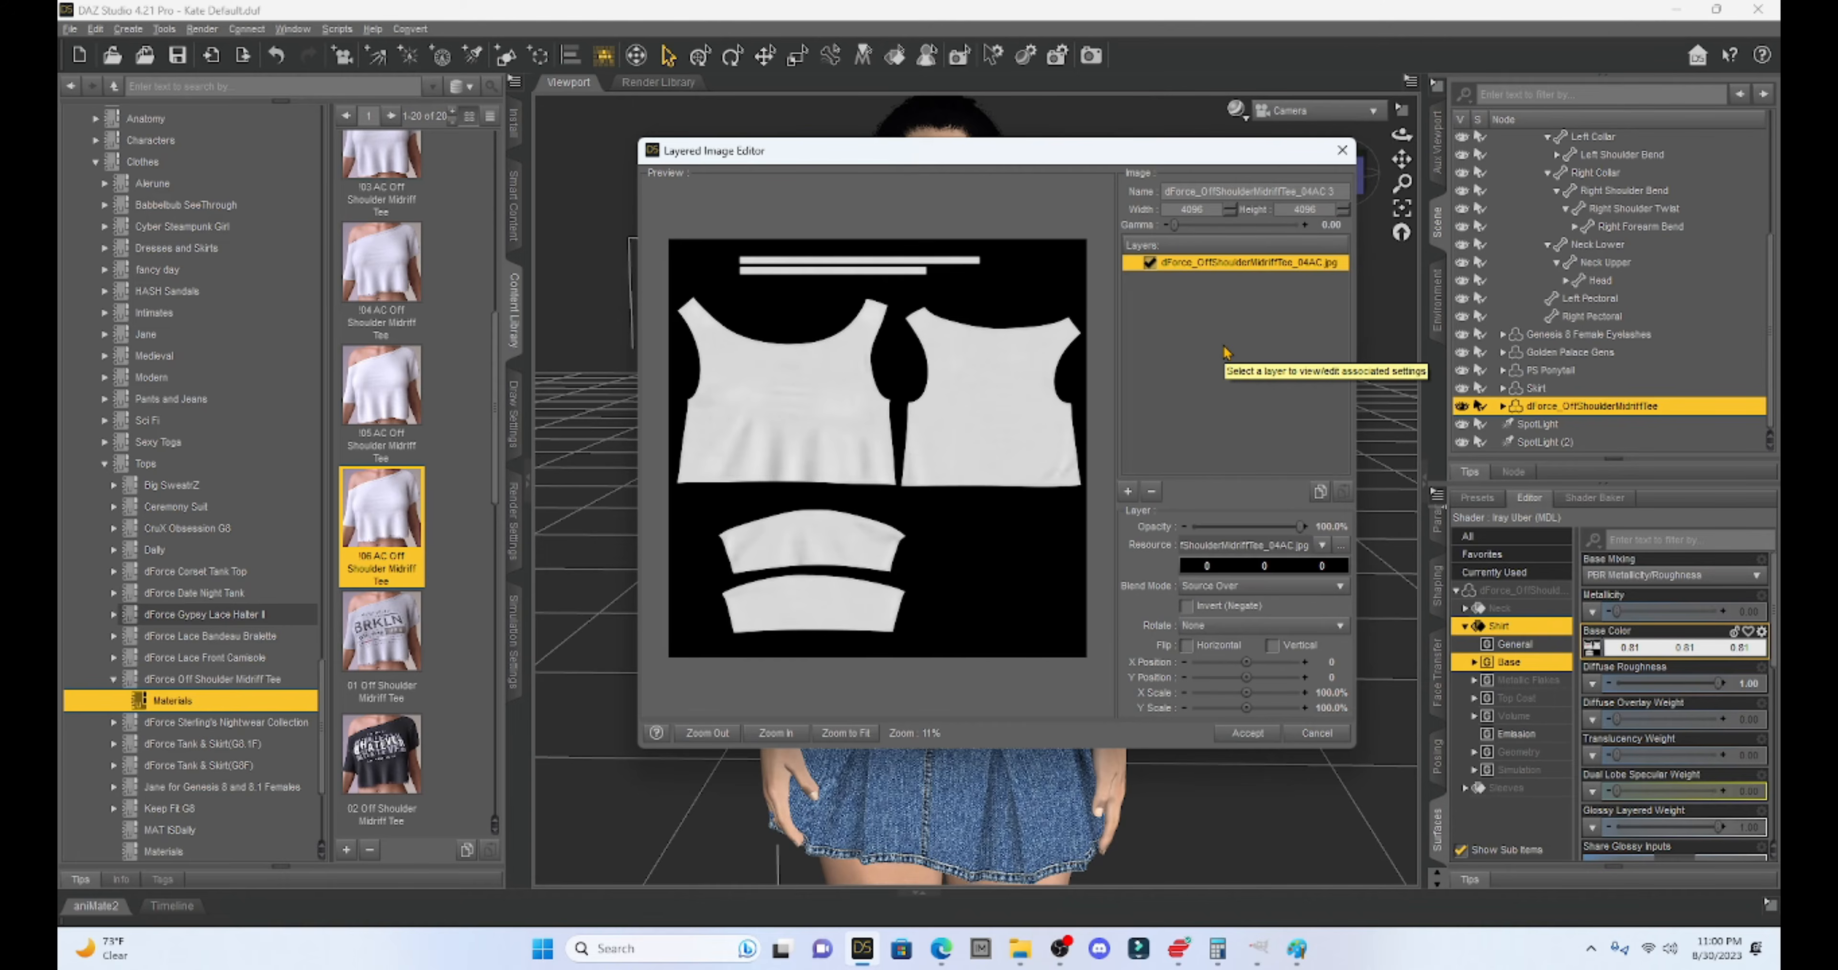
{"action": "left_click", "coordinate": [1128, 492]}
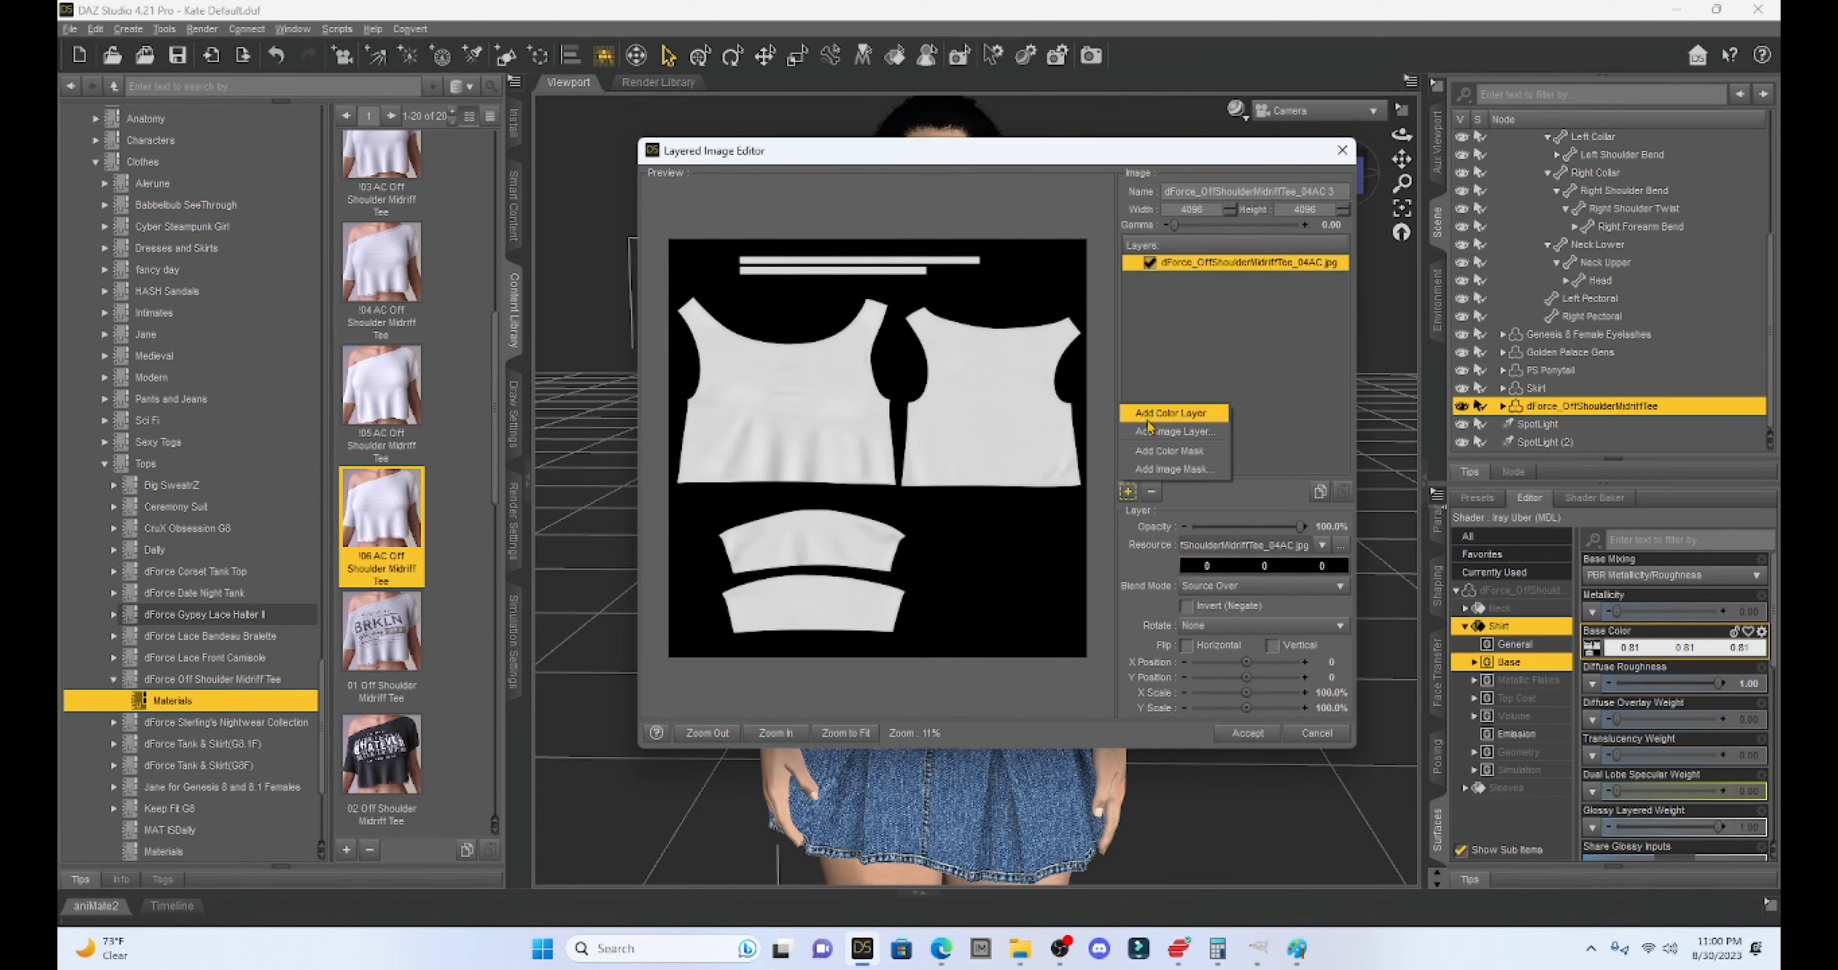
{"action": "left_click", "coordinate": [1176, 416]}
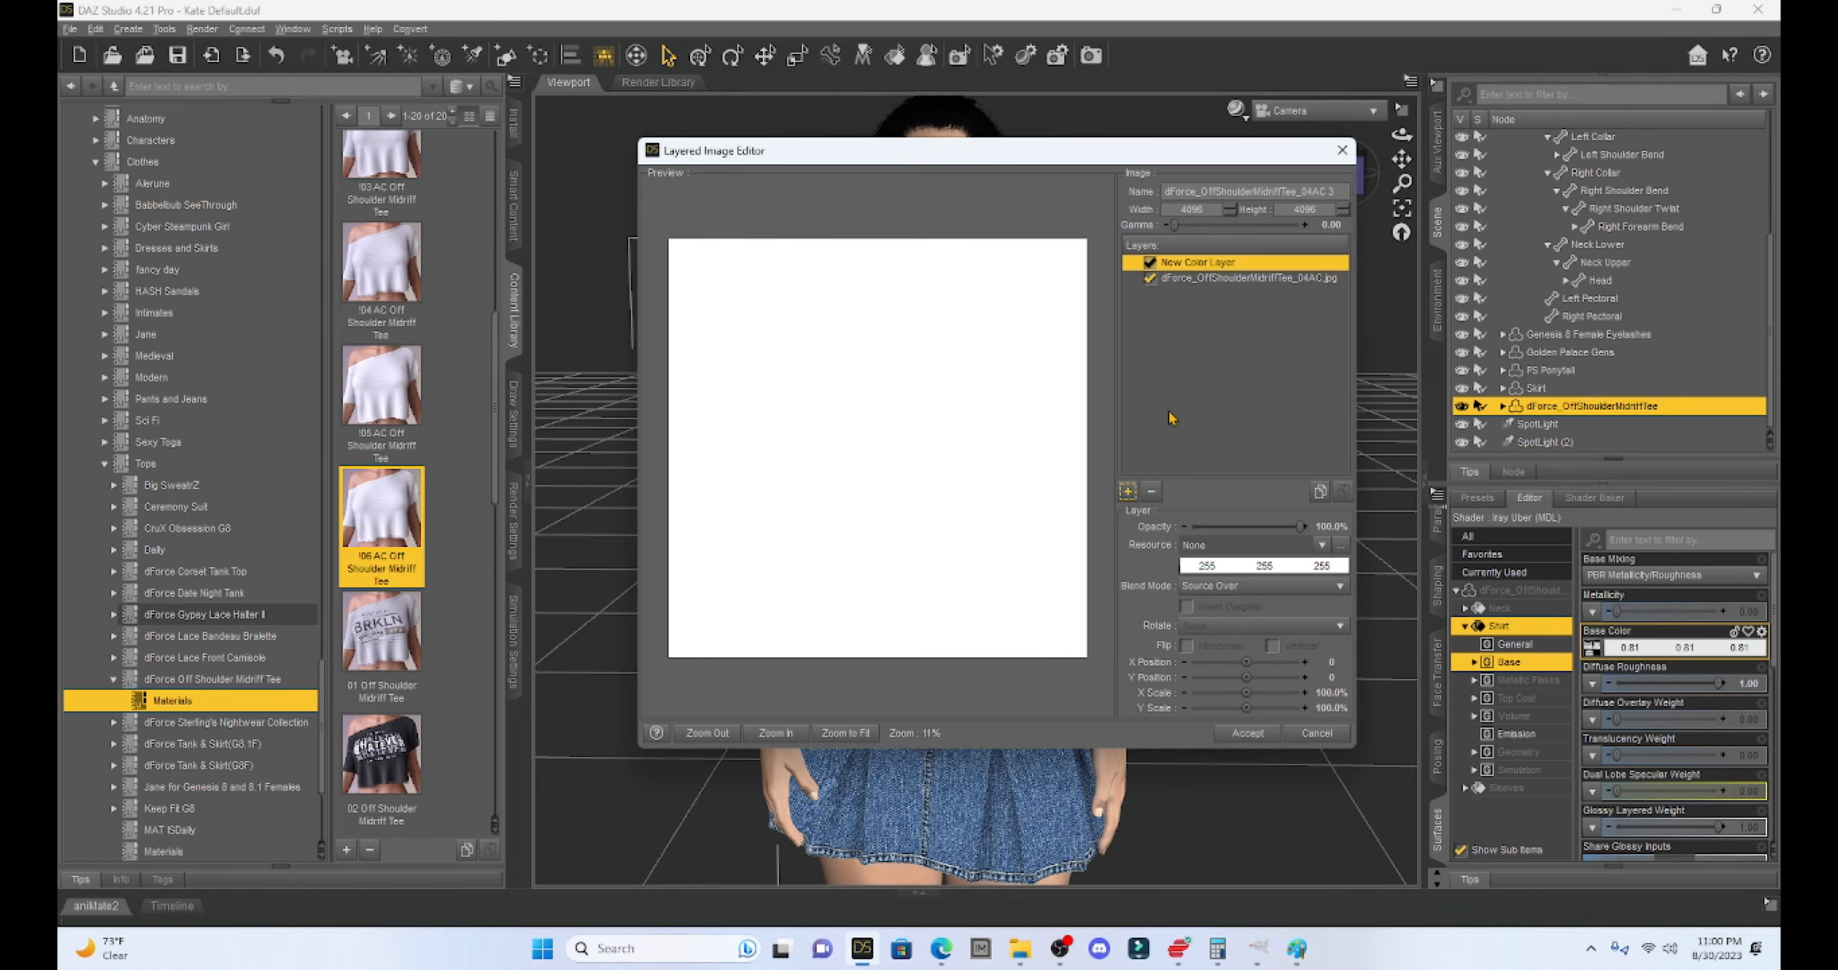
- Make the colour layer orange 255, 128, 64 with Multiplicative Blend
{"action": "left_click", "coordinate": [1229, 568]}
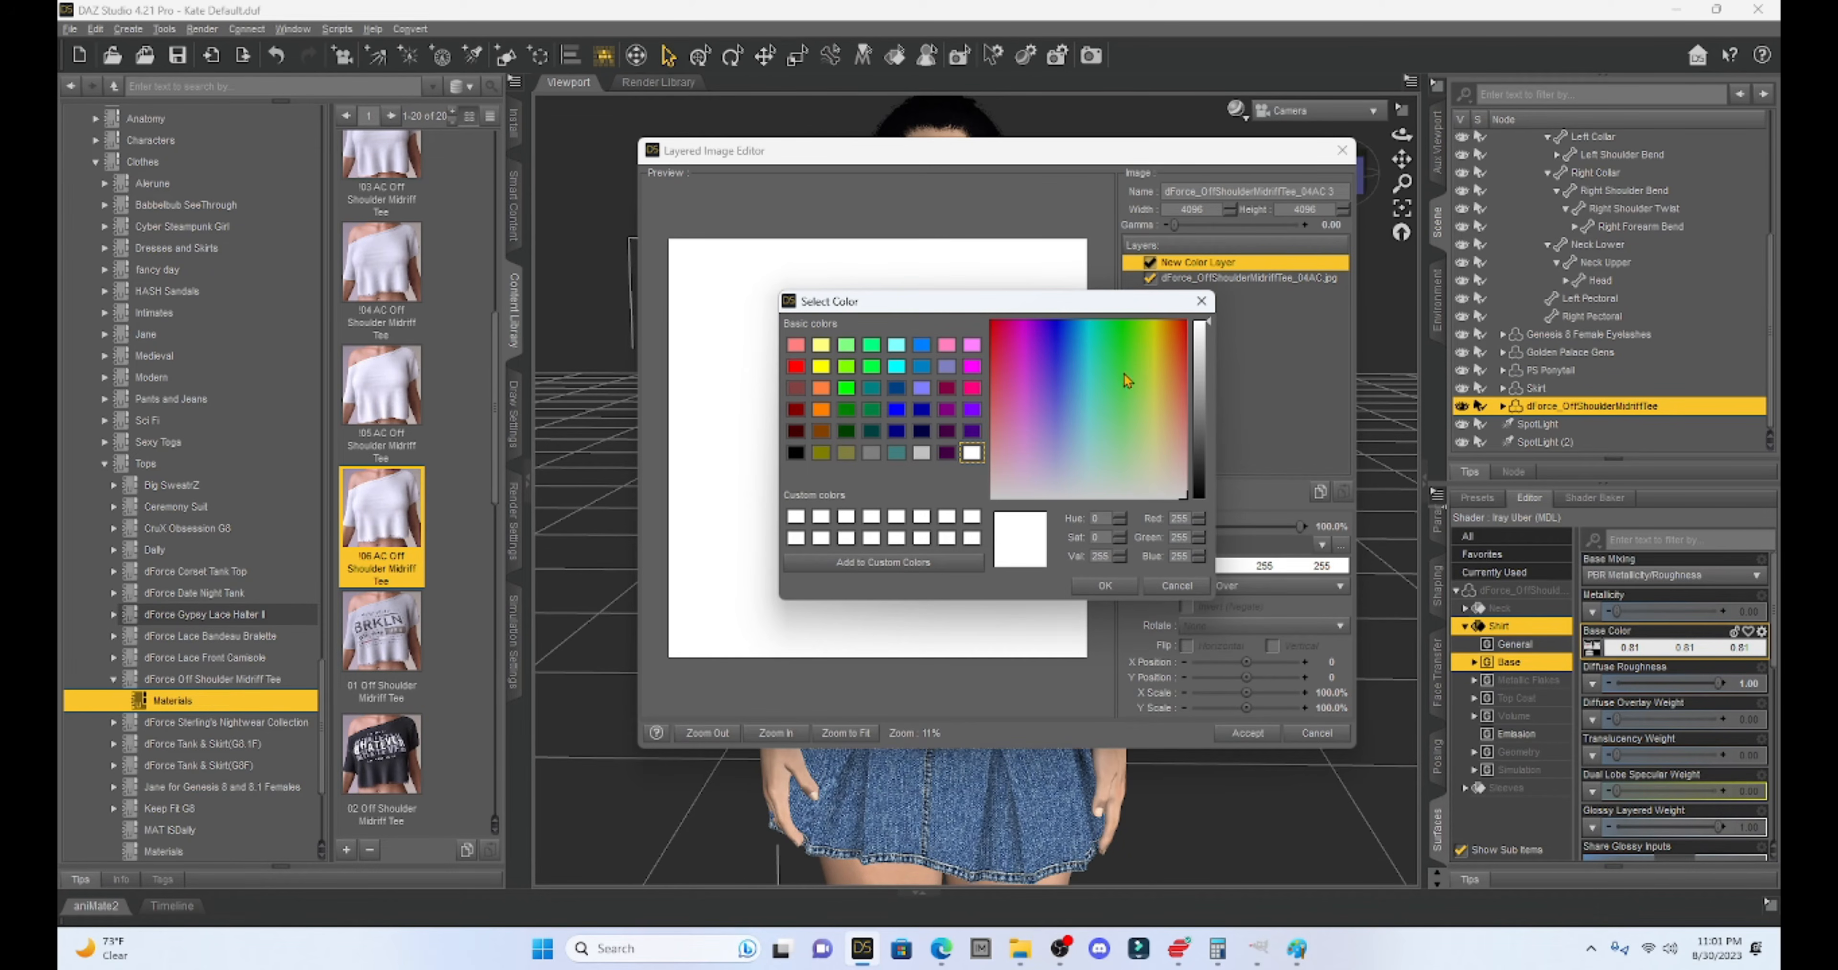
{"action": "left_click", "coordinate": [823, 390]}
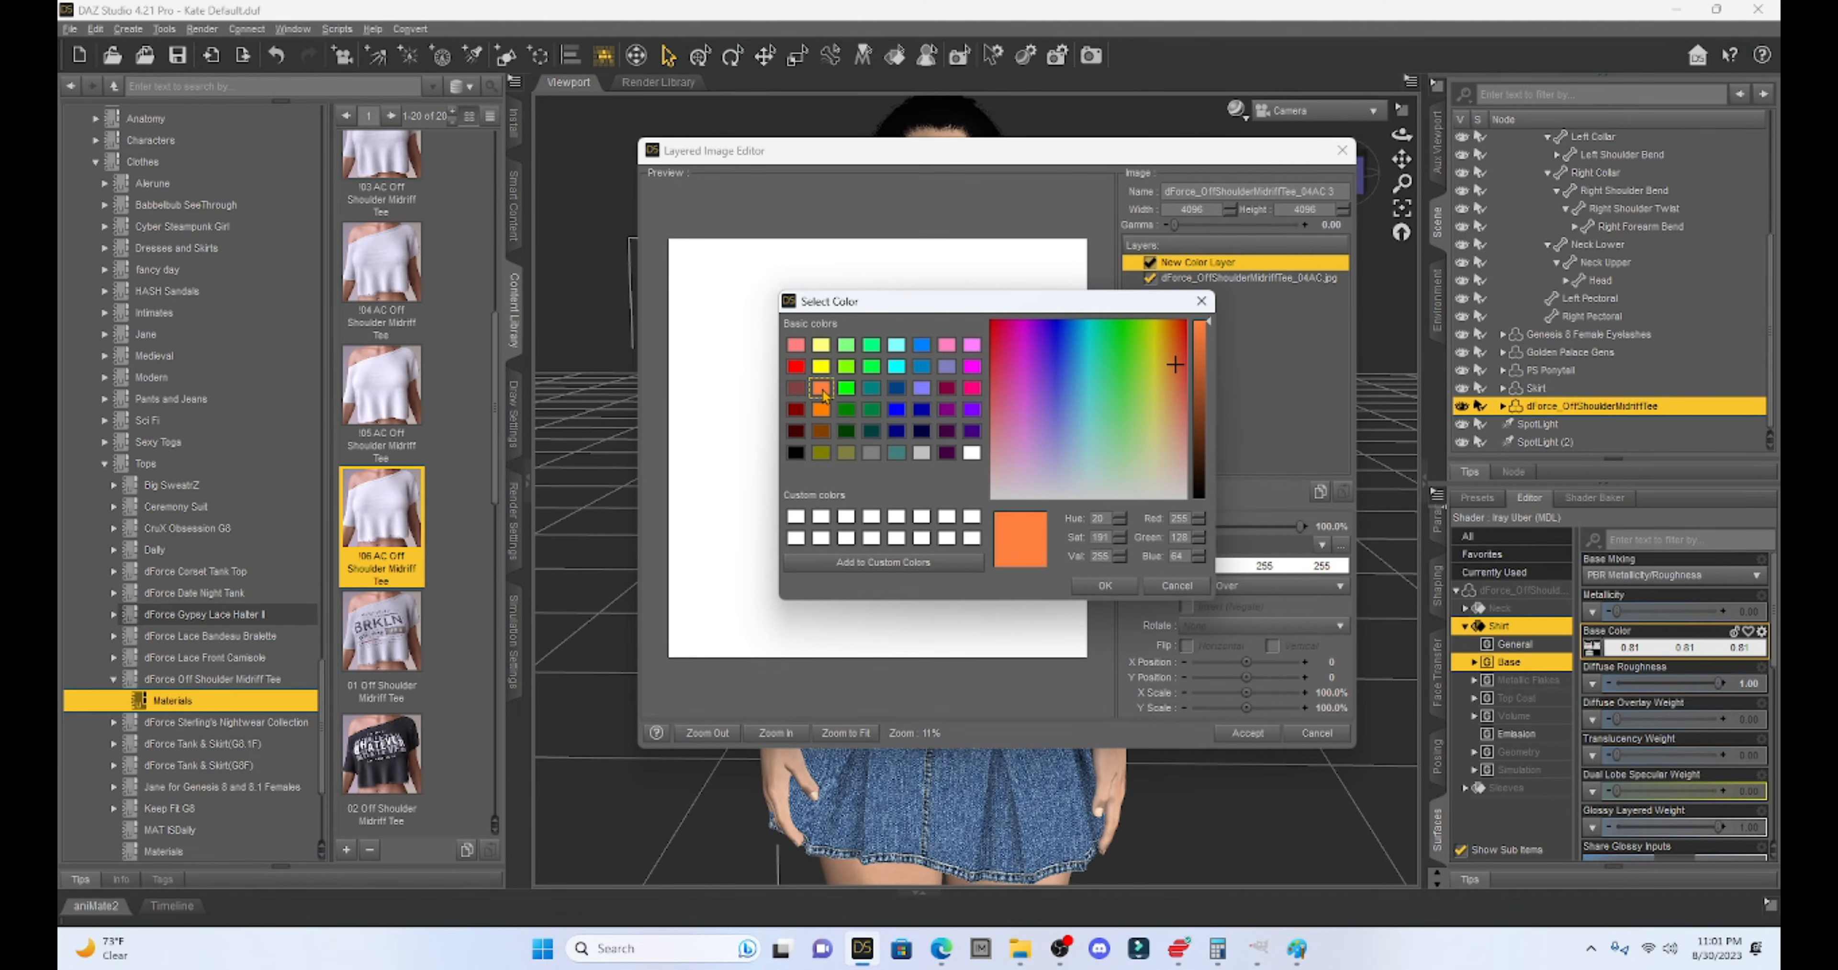
{"action": "left_click", "coordinate": [1108, 589]}
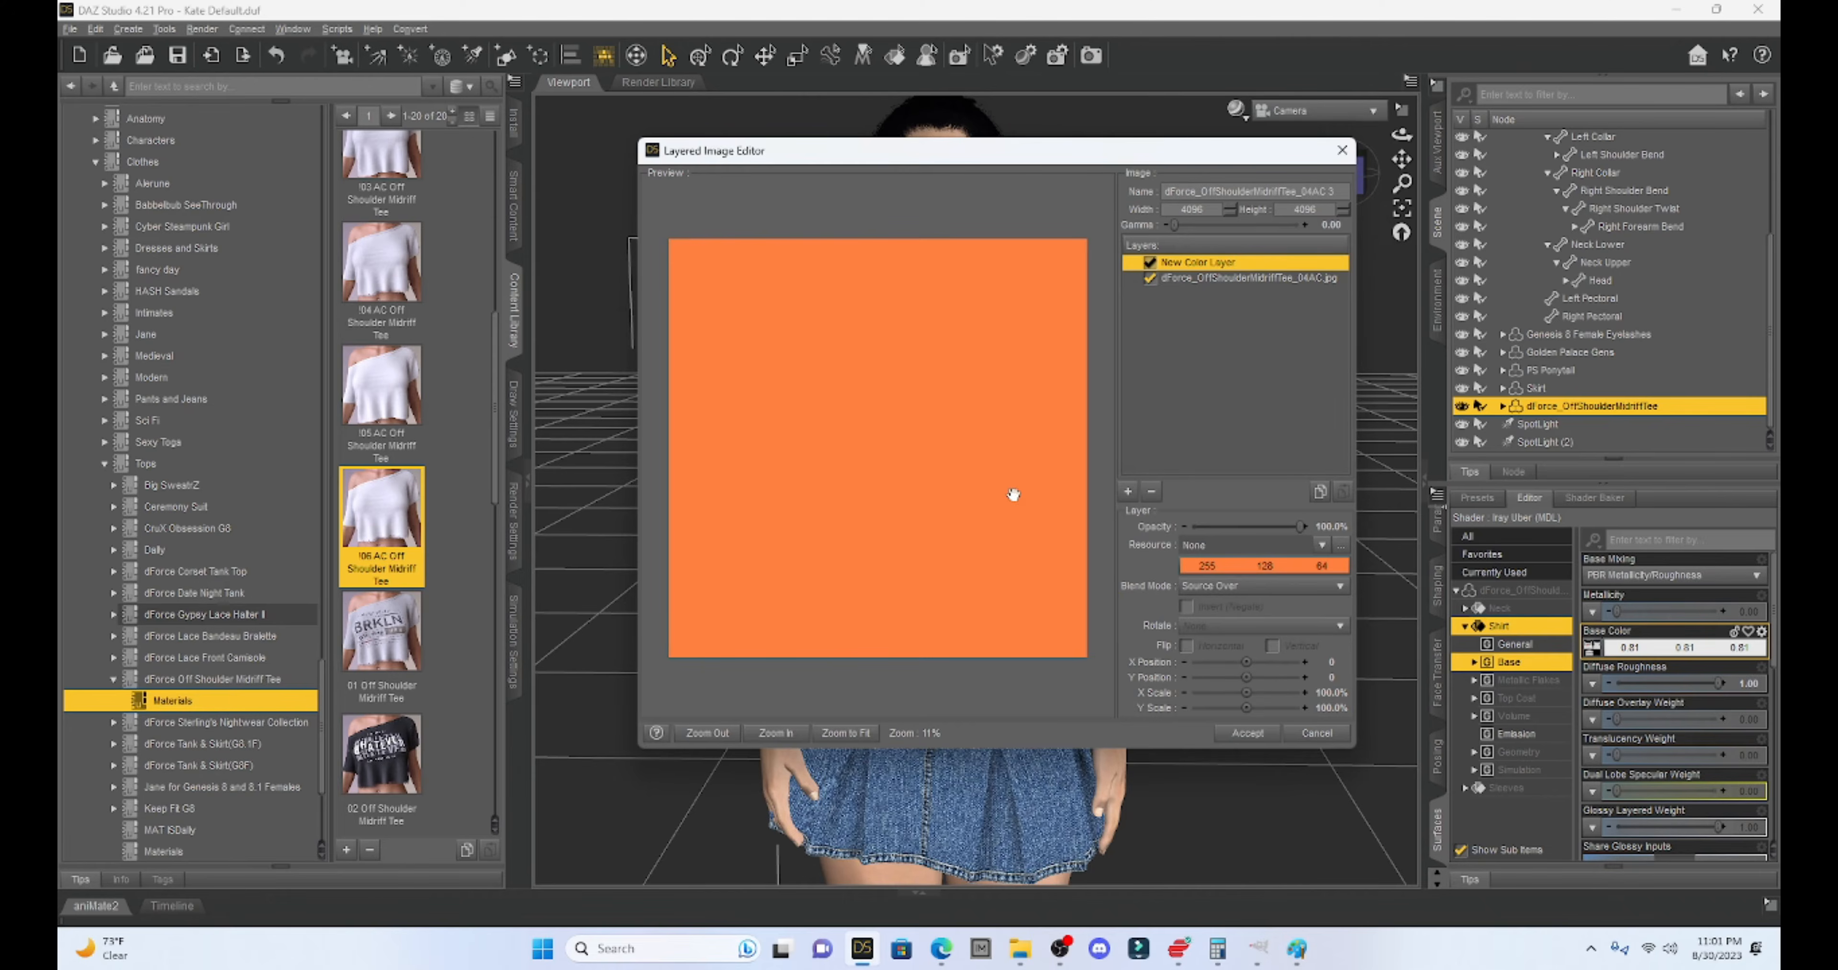
{"action": "left_click", "coordinate": [1213, 593]}
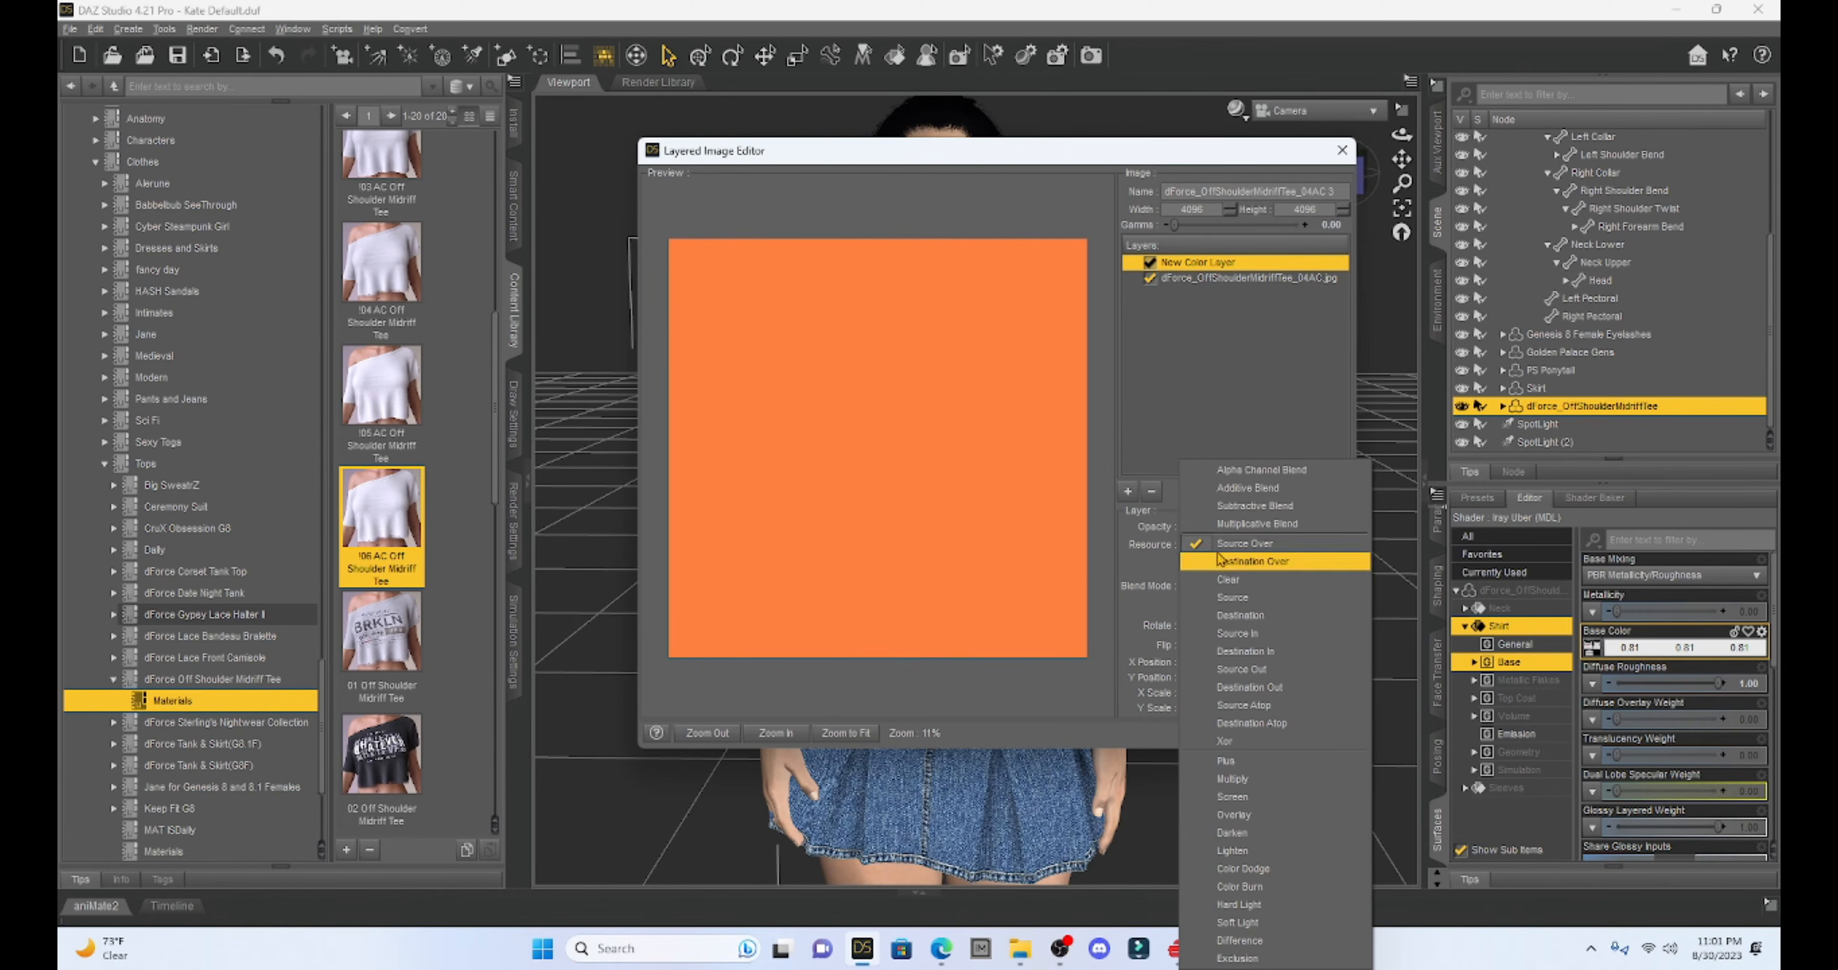
{"action": "left_click", "coordinate": [1214, 524]}
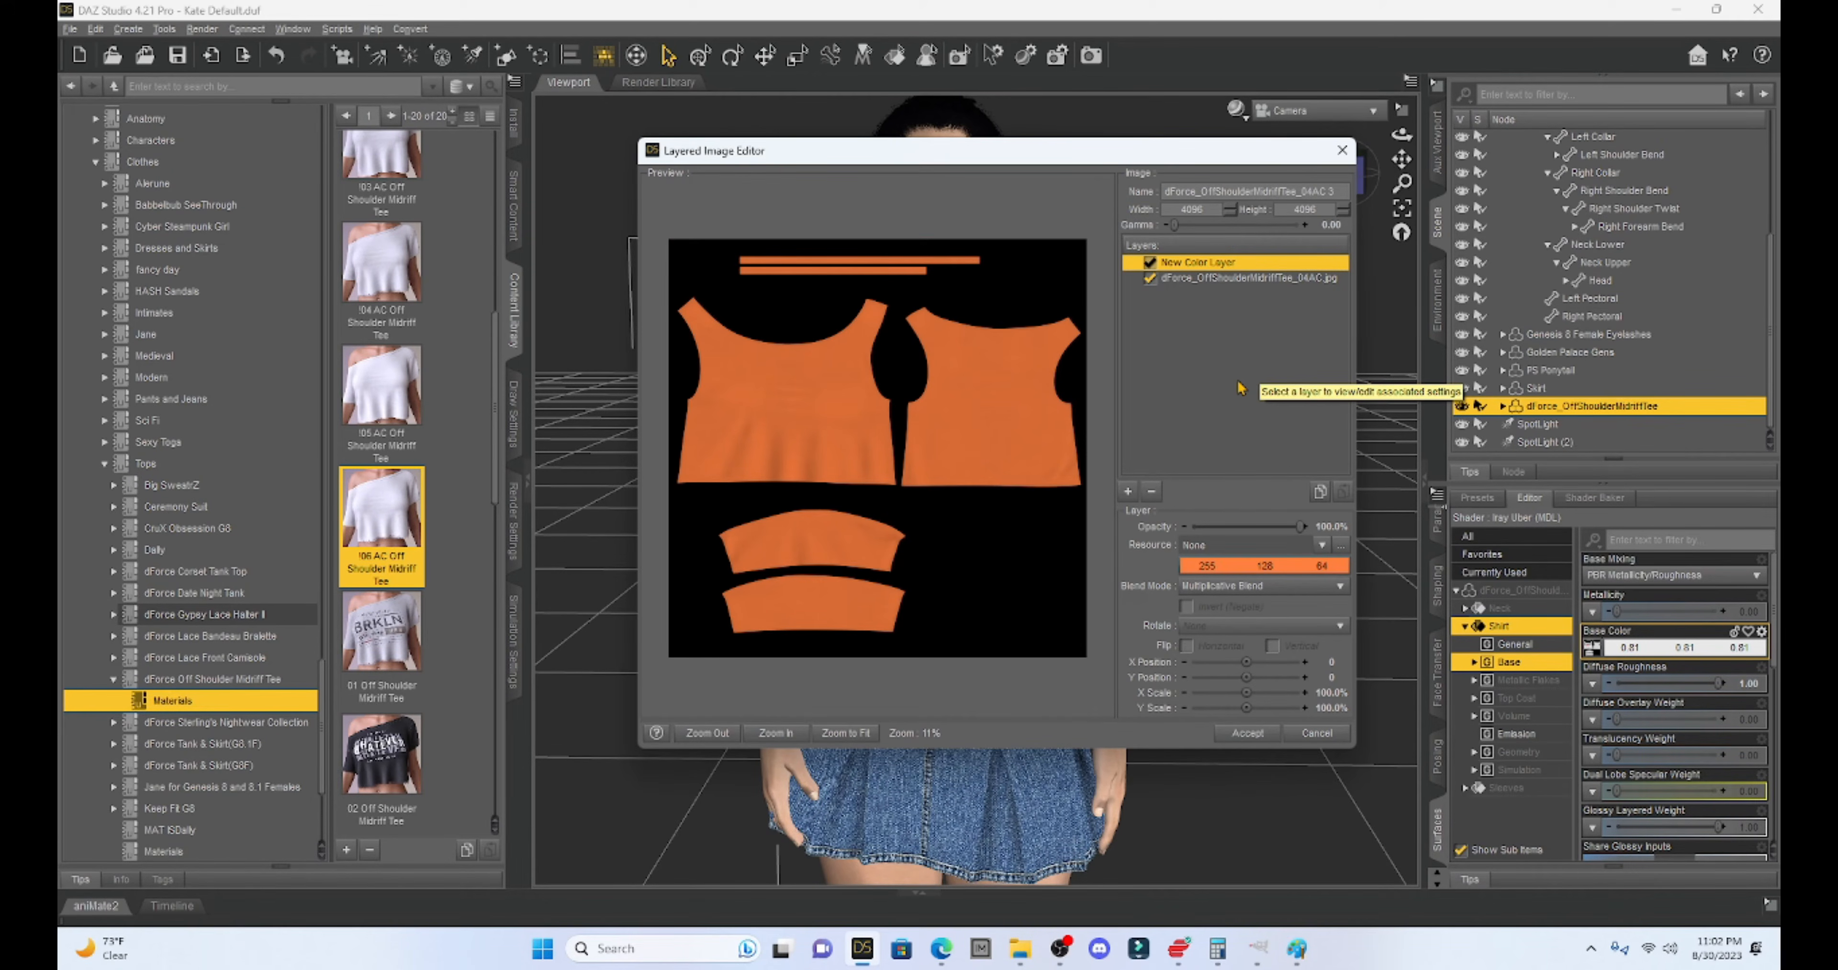
{"action": "left_click", "coordinate": [1128, 491]}
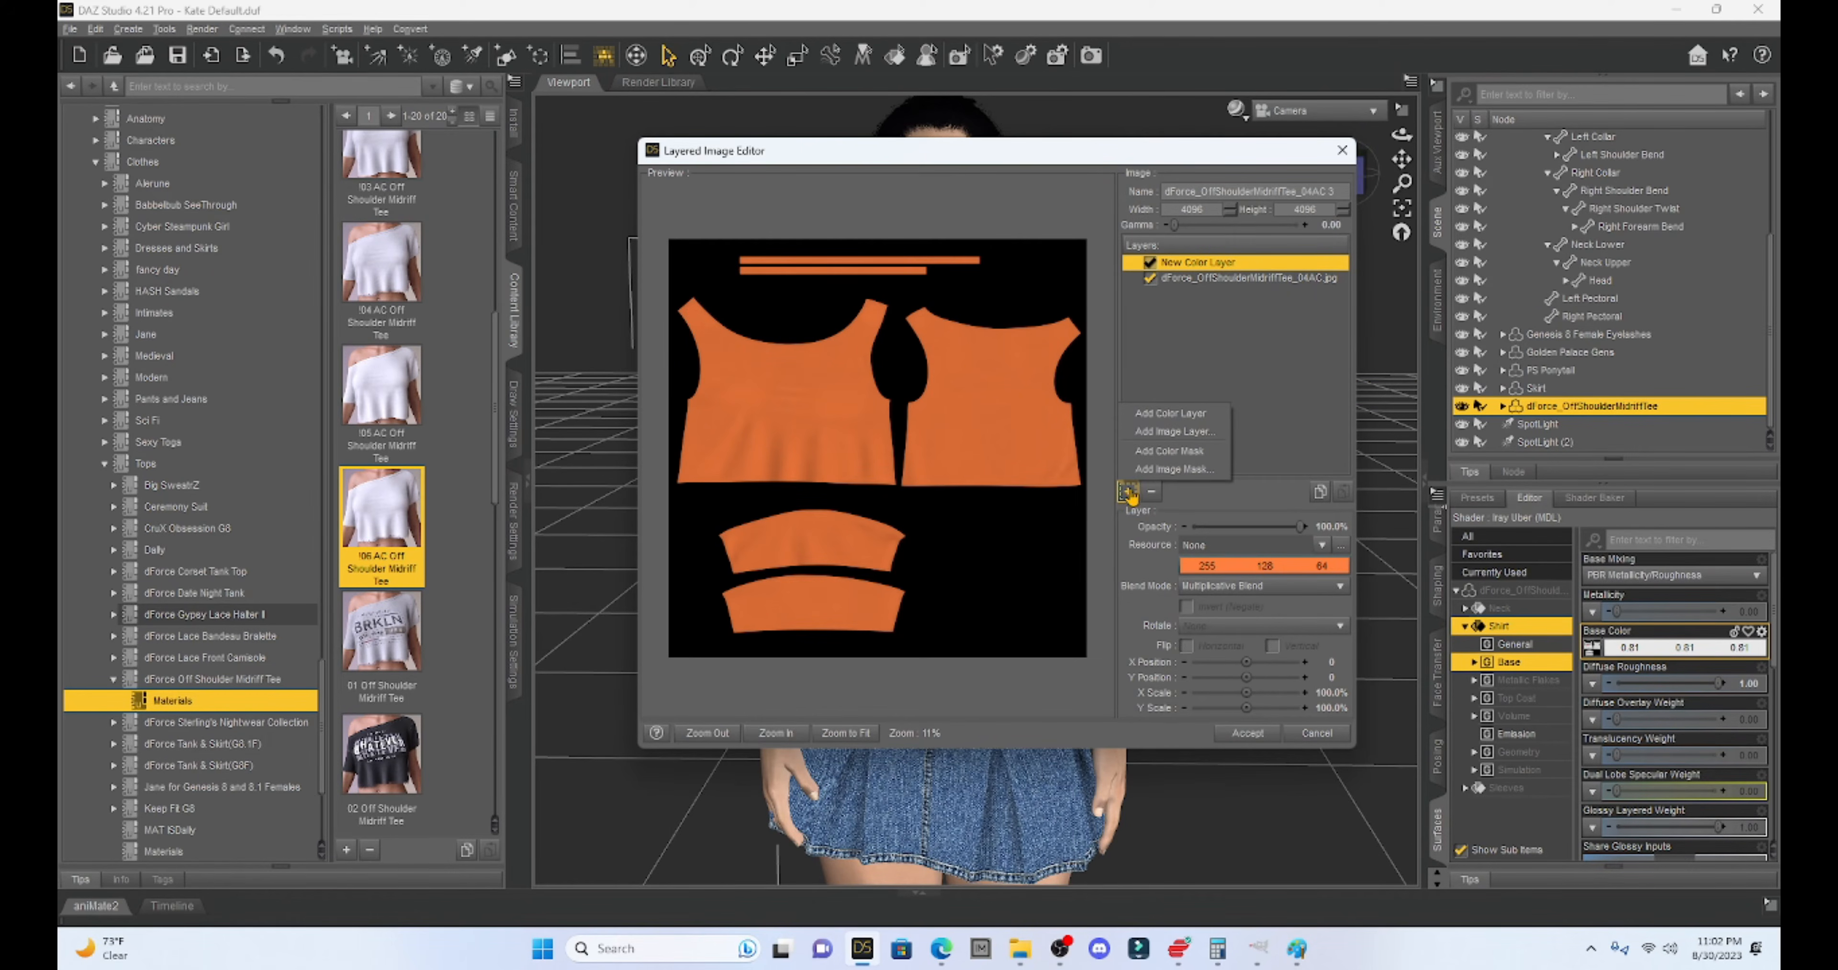
- Add the YouTube logo image from D:\DAZ LIE Textures as a layer and apply it to the shirt
{"action": "left_click", "coordinate": [1152, 436]}
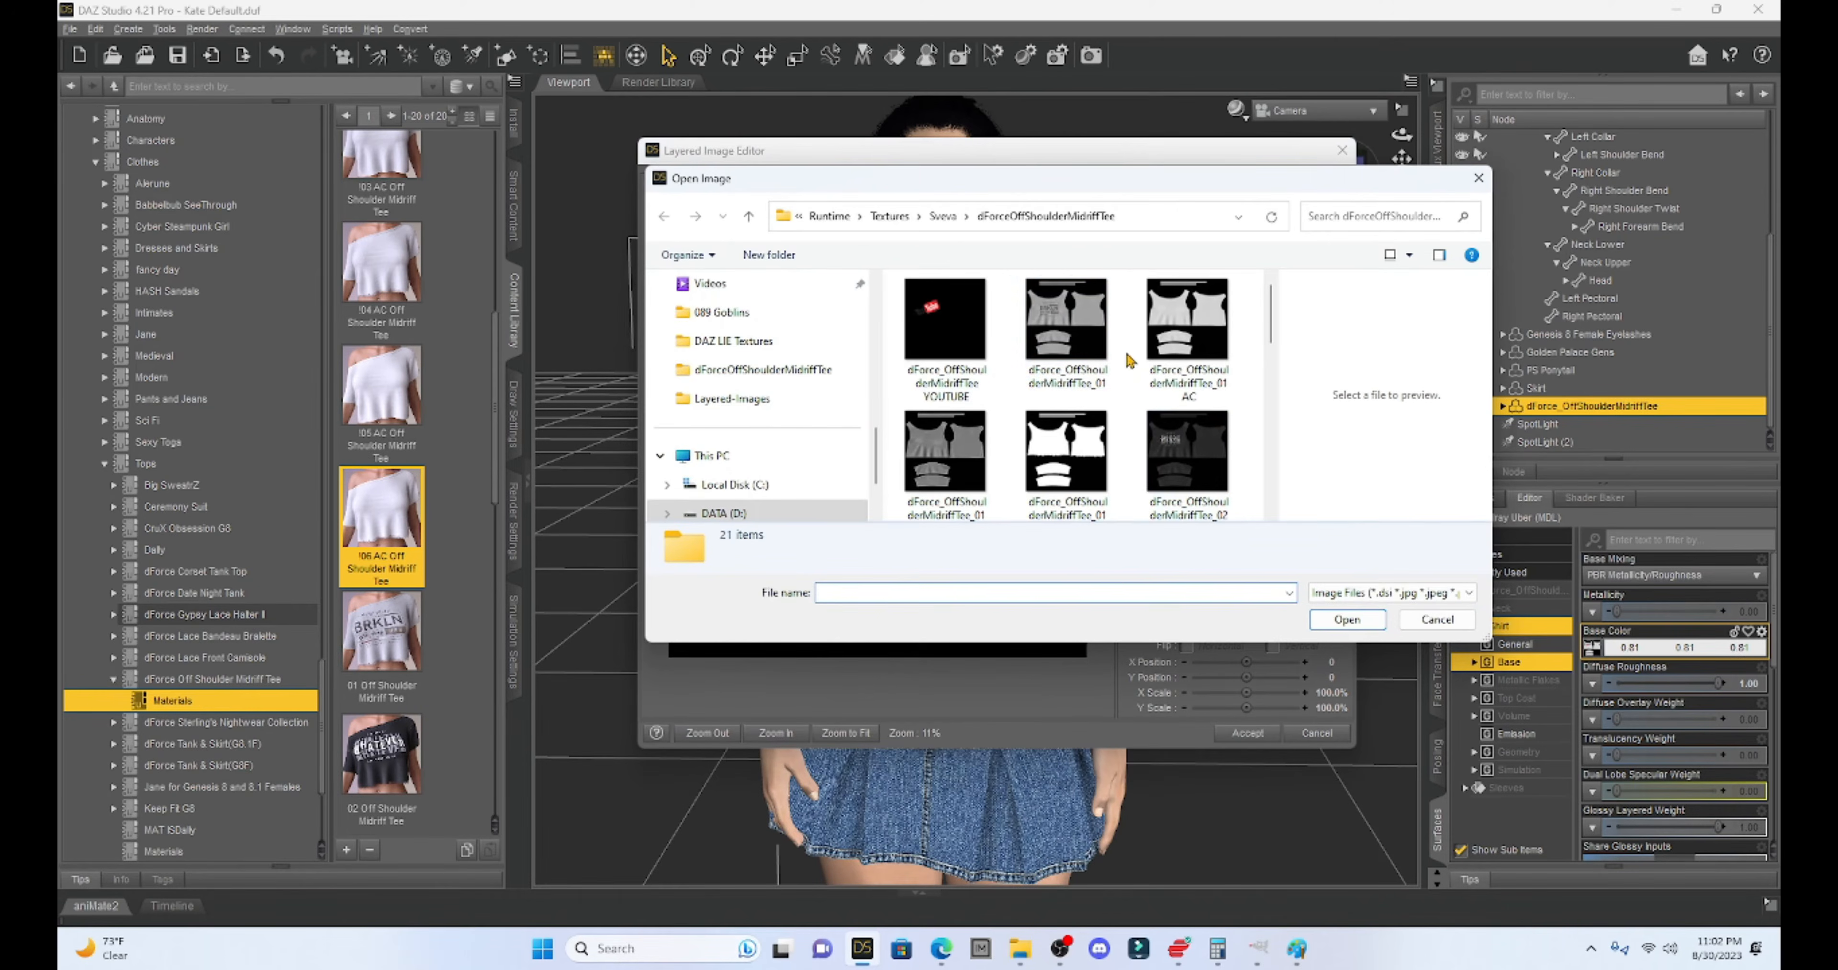
{"action": "left_click", "coordinate": [723, 514]}
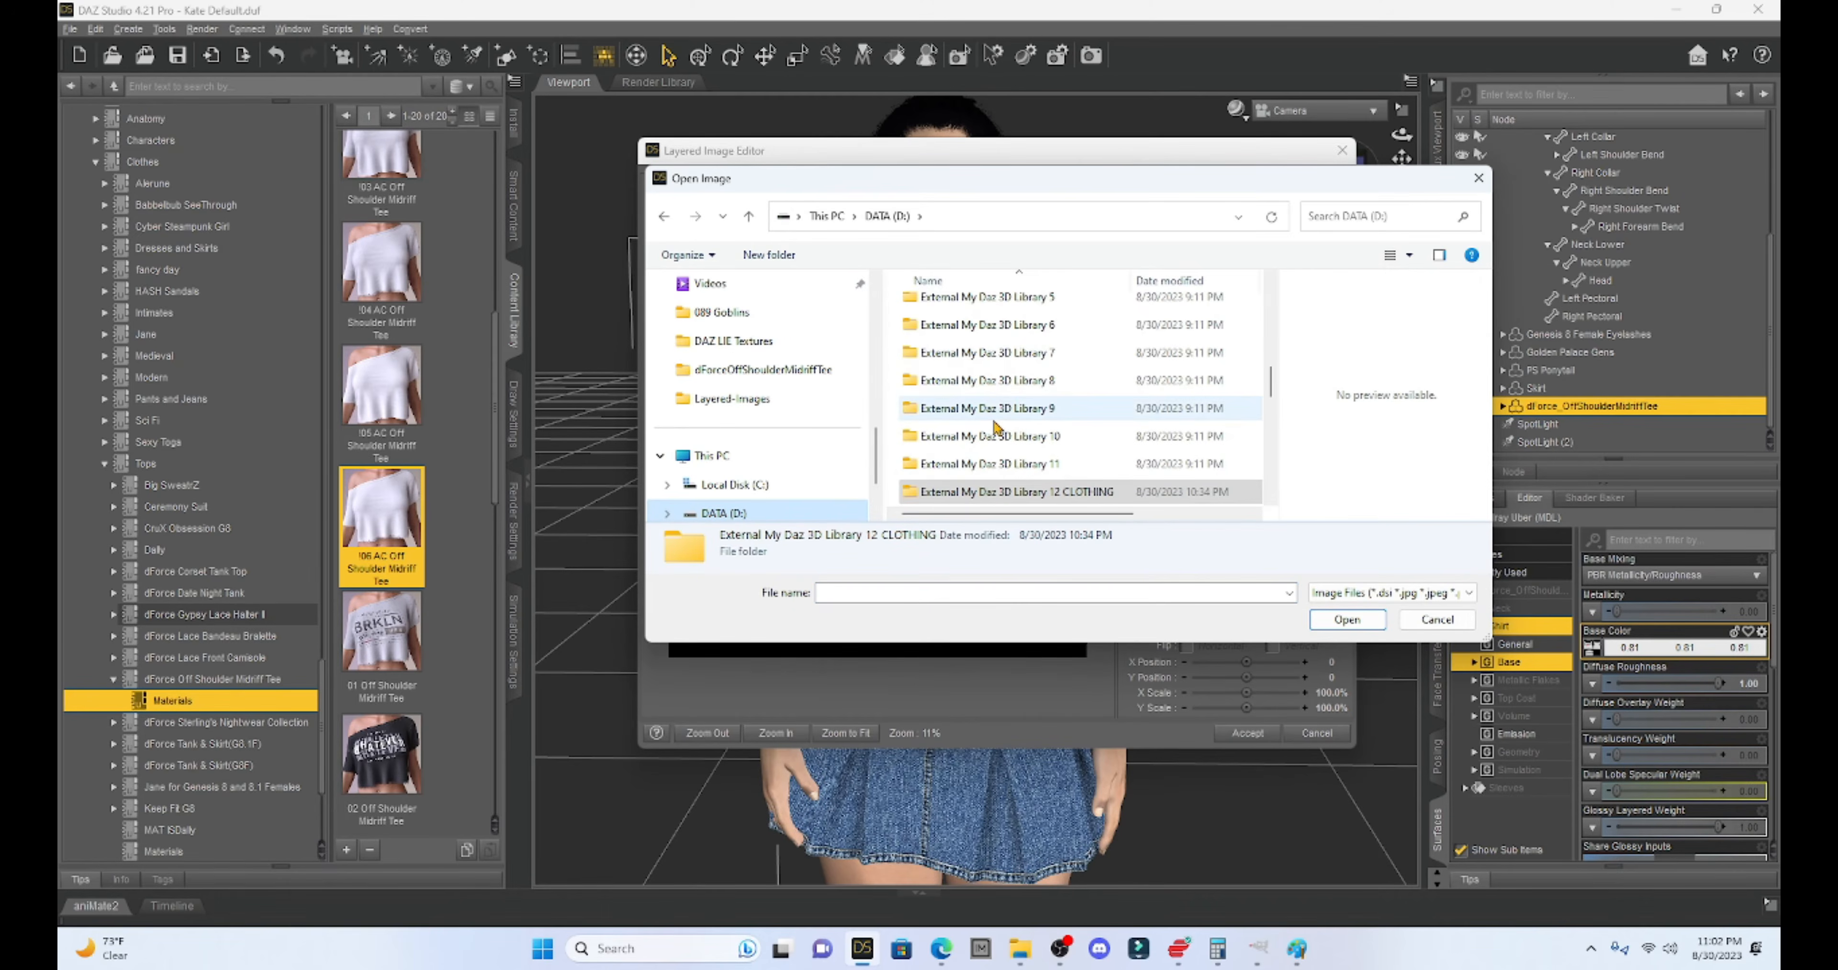
{"action": "scroll", "coordinate": [996, 427], "scroll_direction": "up", "scroll_amount": 1}
{"action": "scroll", "coordinate": [996, 427], "scroll_direction": "up", "scroll_amount": 1}
{"action": "scroll", "coordinate": [996, 427], "scroll_direction": "up", "scroll_amount": 2}
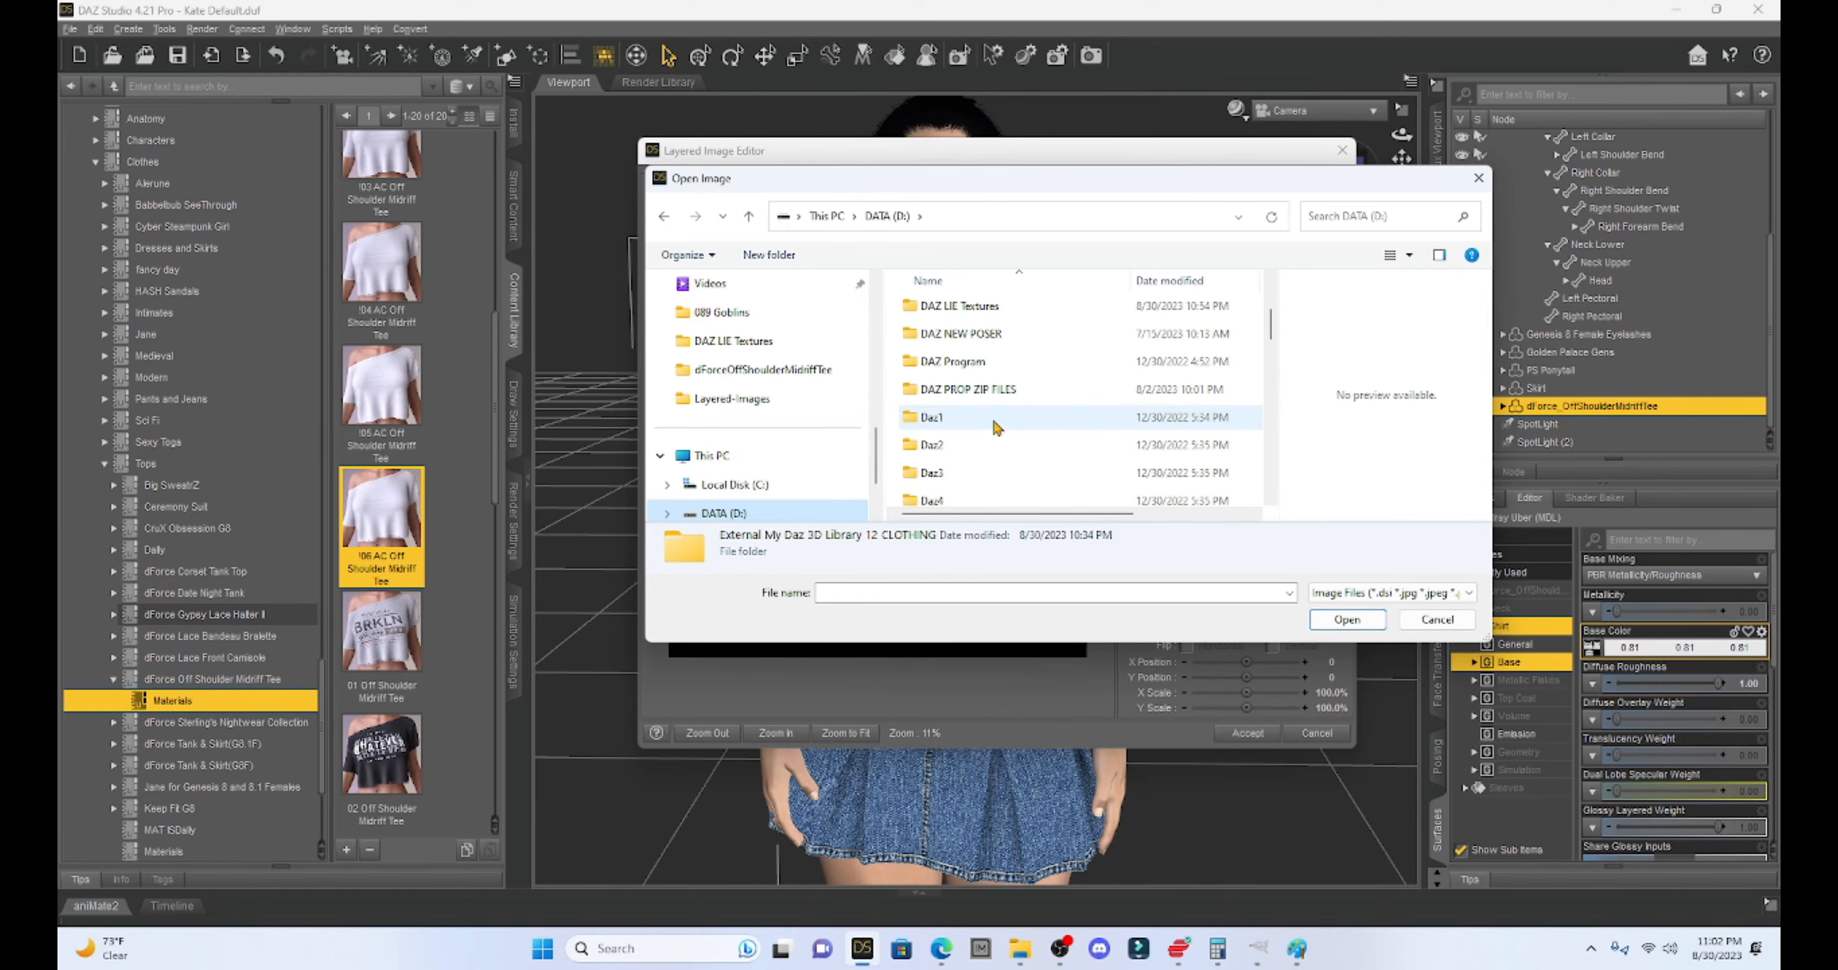
{"action": "double_click", "coordinate": [967, 307]}
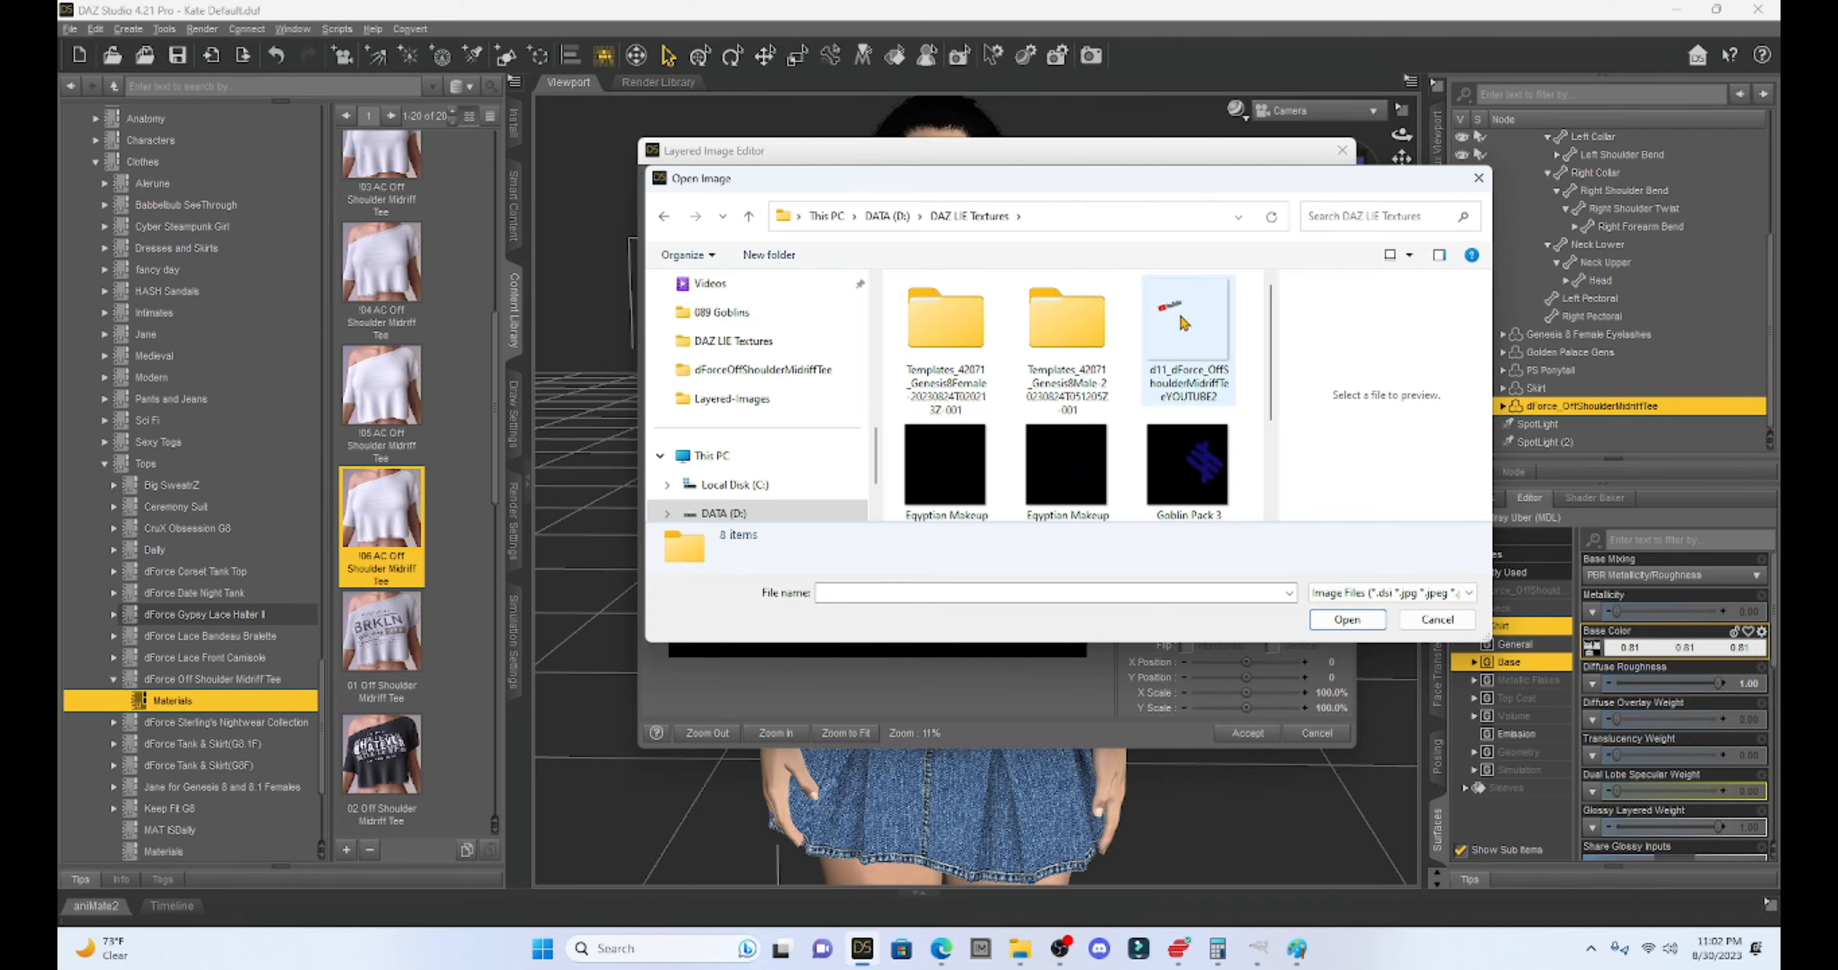
{"action": "double_click", "coordinate": [1182, 322]}
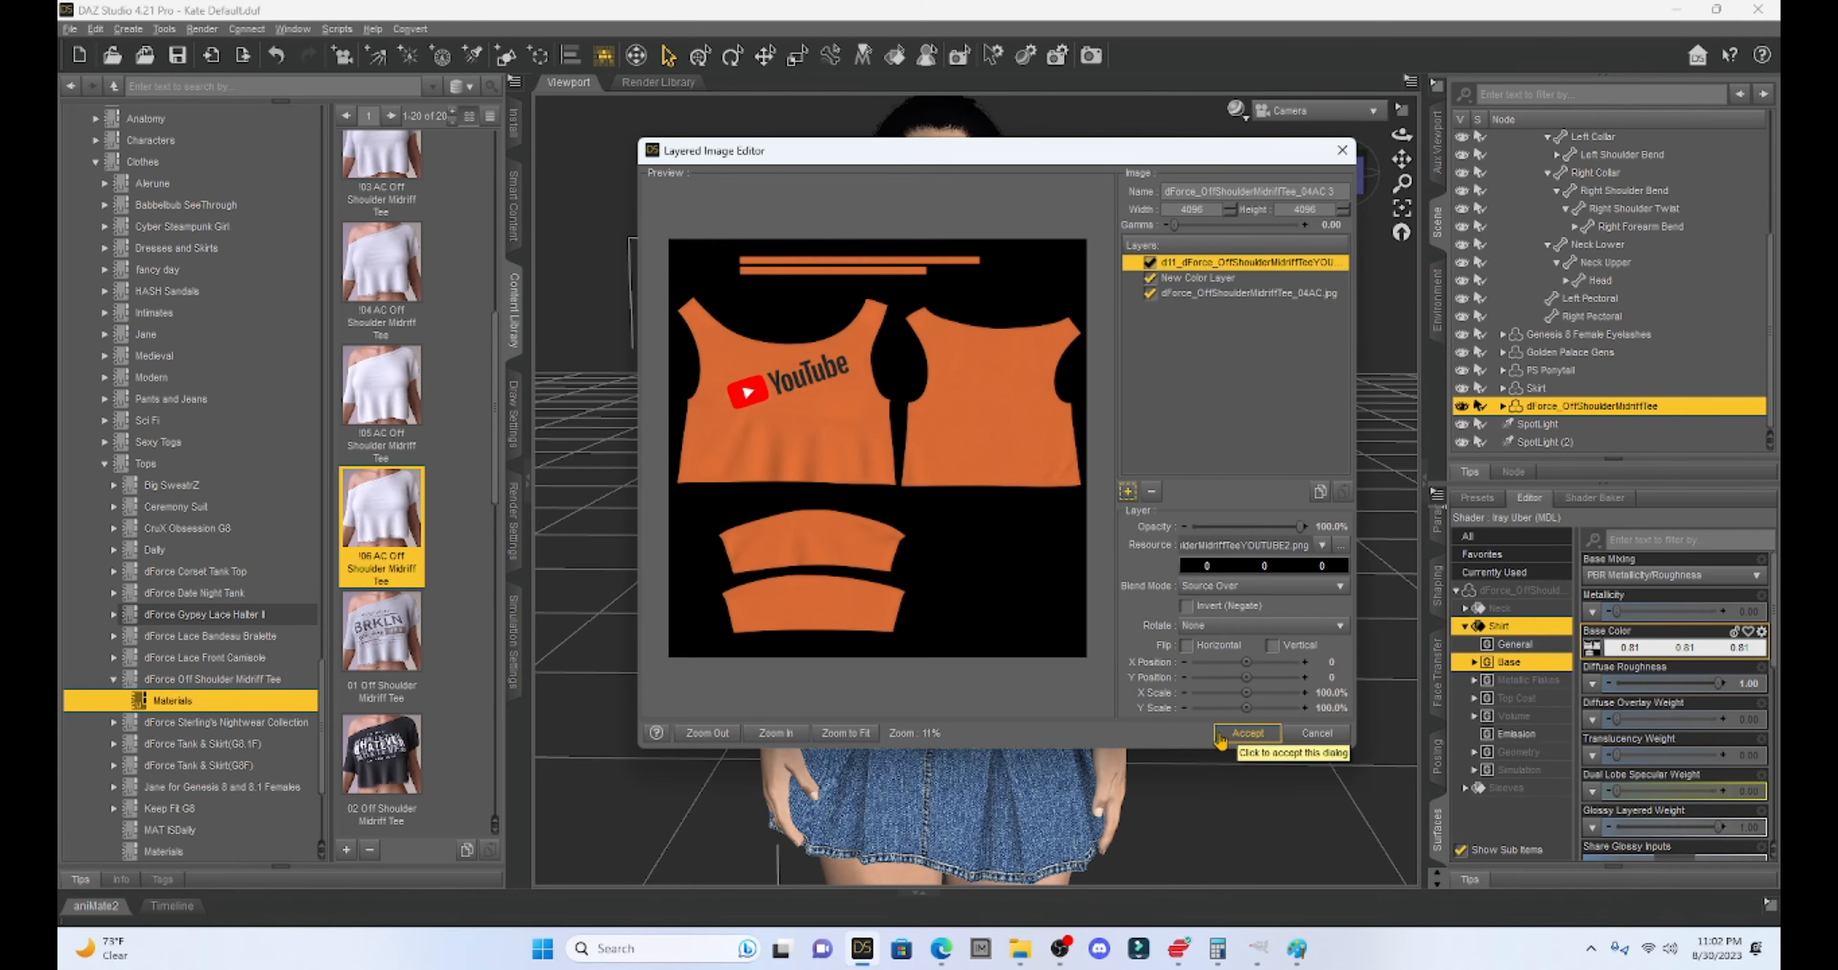
{"action": "left_click", "coordinate": [1248, 733]}
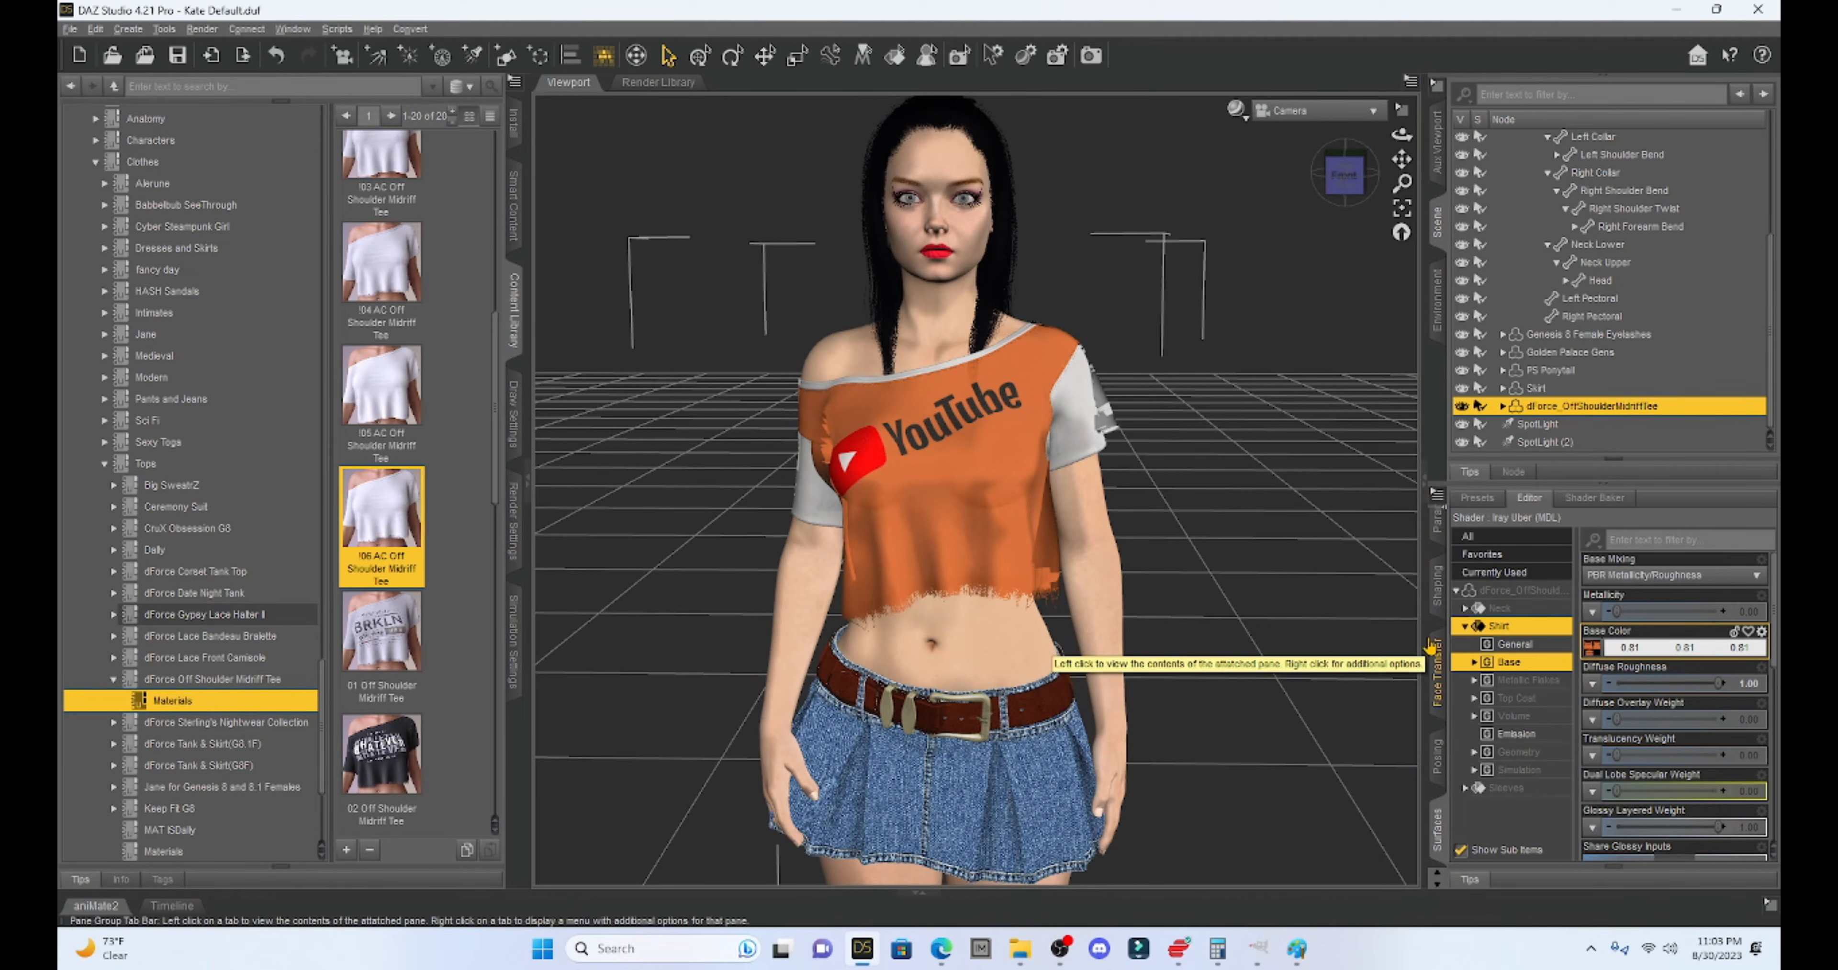
{"action": "left_click", "coordinate": [1466, 628]}
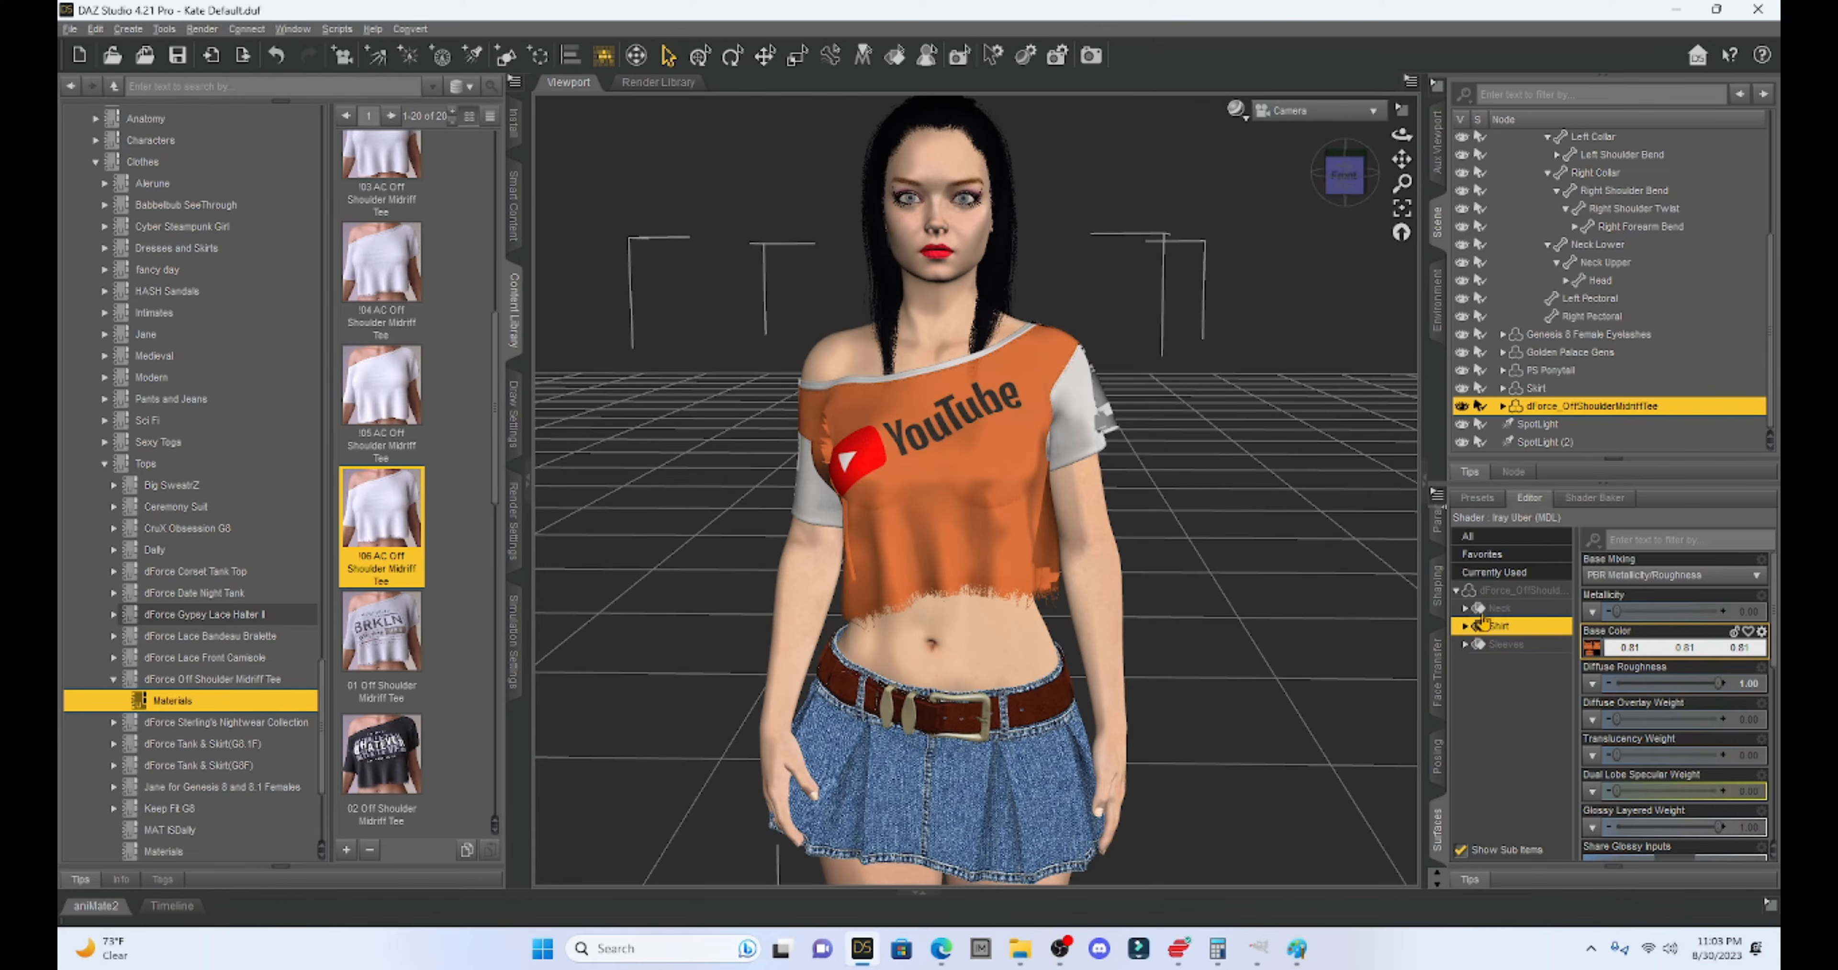
- Open the Neck surface's base colour in the Layered Image Editor and add a colour layer
{"action": "left_click", "coordinate": [1465, 609]}
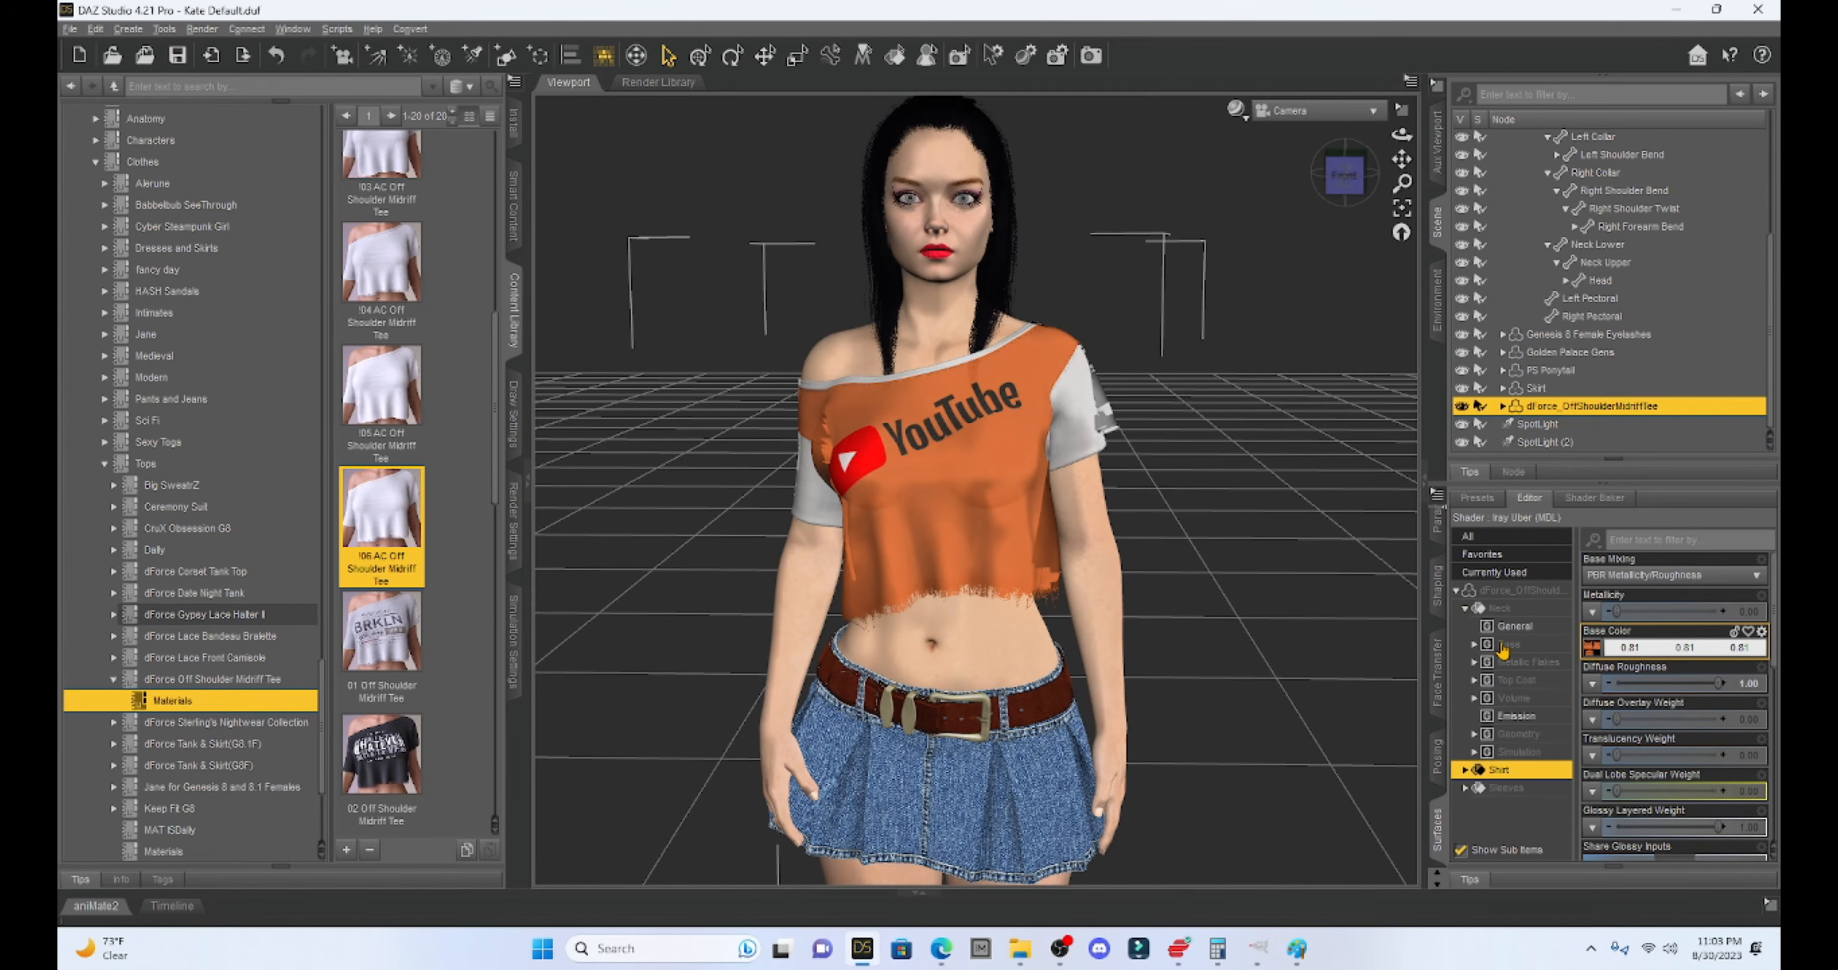
{"action": "left_click", "coordinate": [1592, 649]}
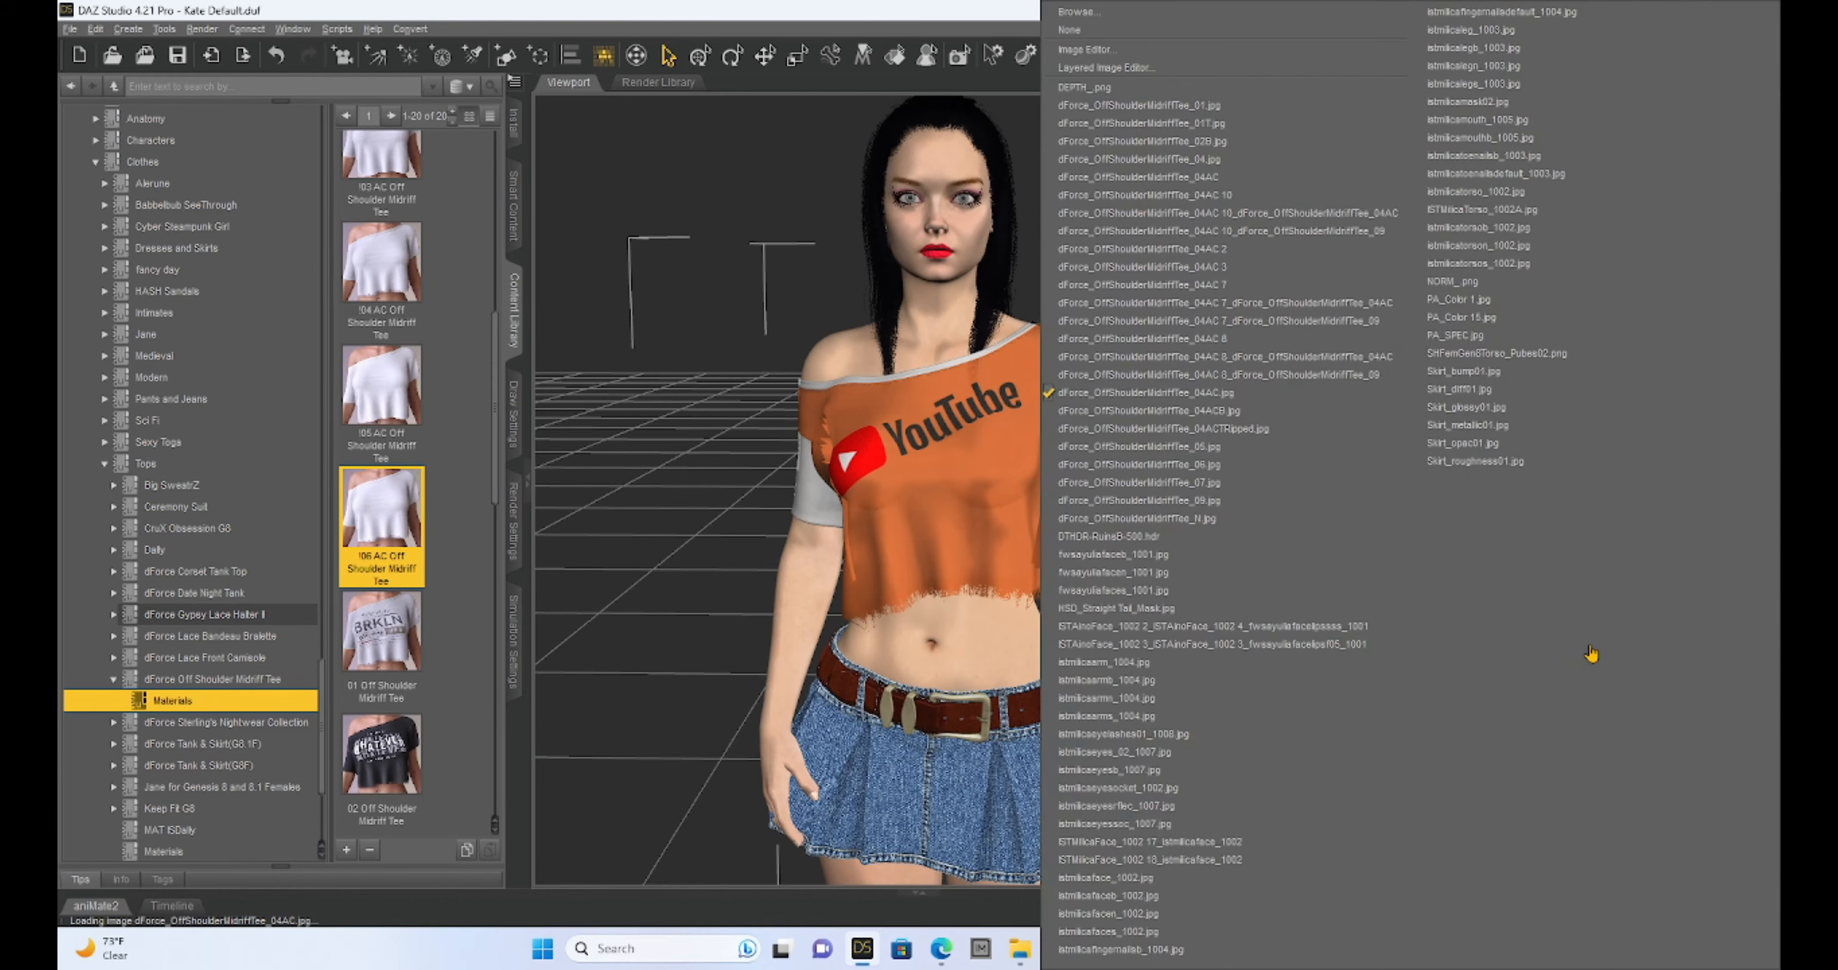
{"action": "left_click", "coordinate": [1194, 69]}
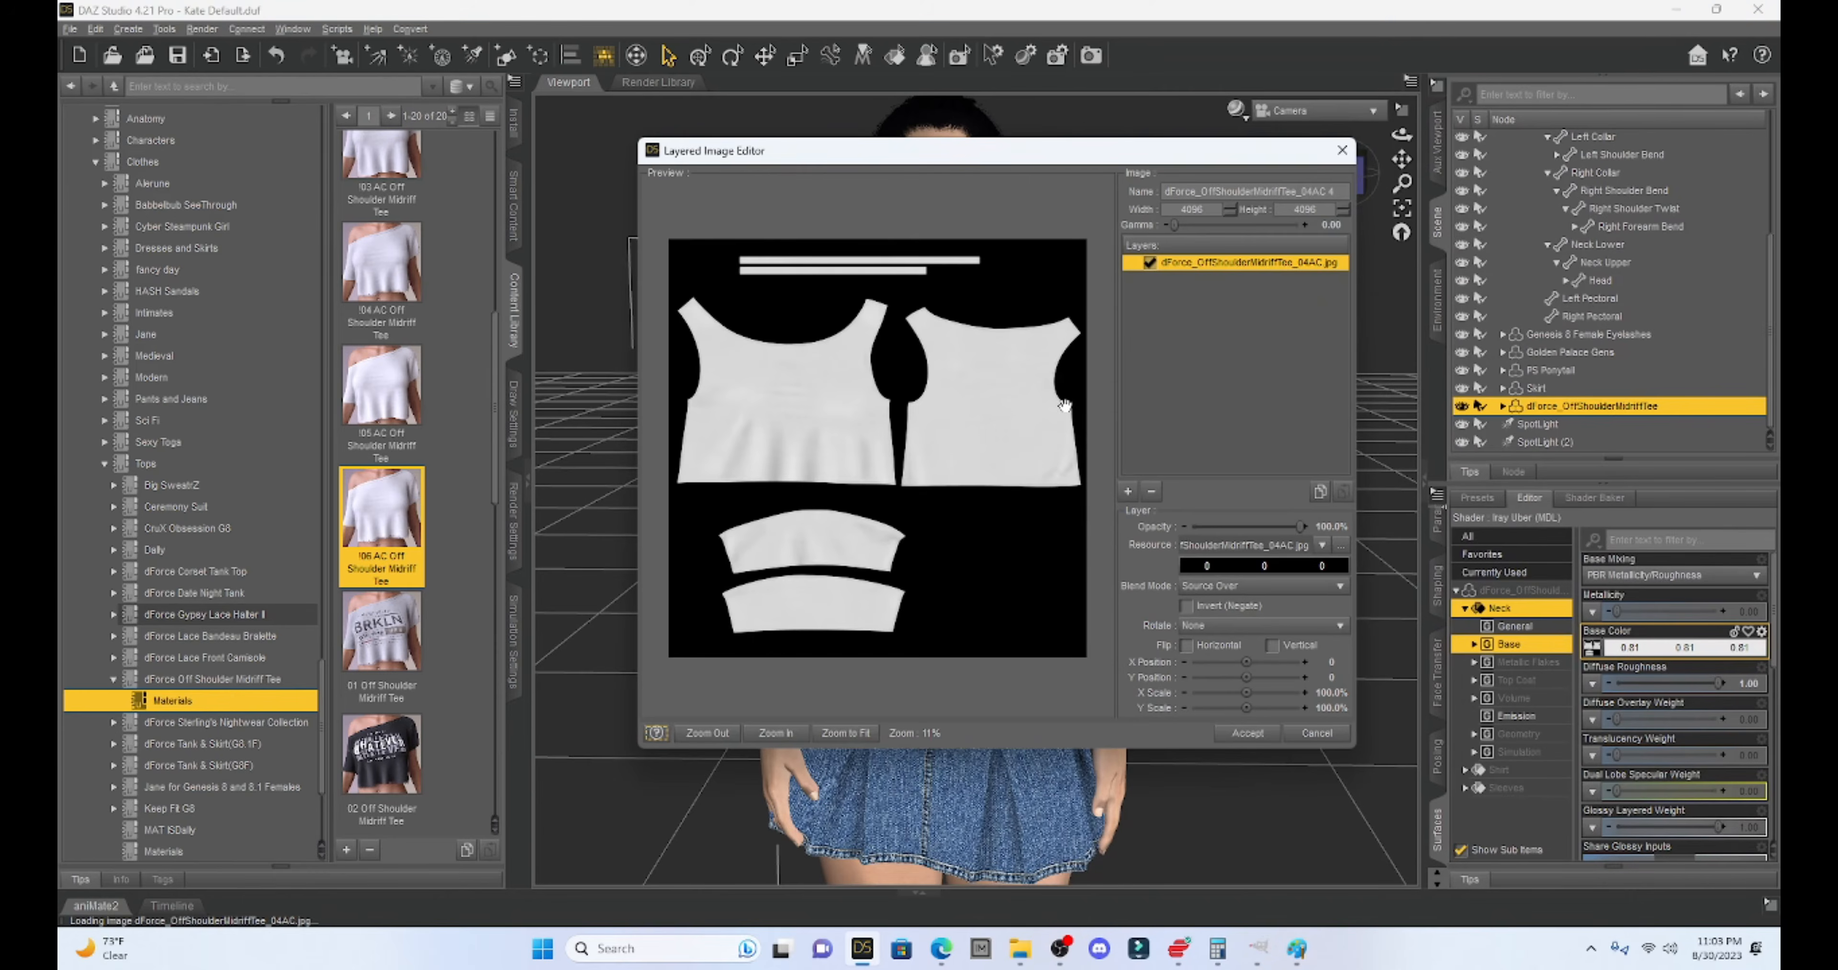
{"action": "left_click", "coordinate": [1128, 494]}
{"action": "left_click", "coordinate": [1144, 418]}
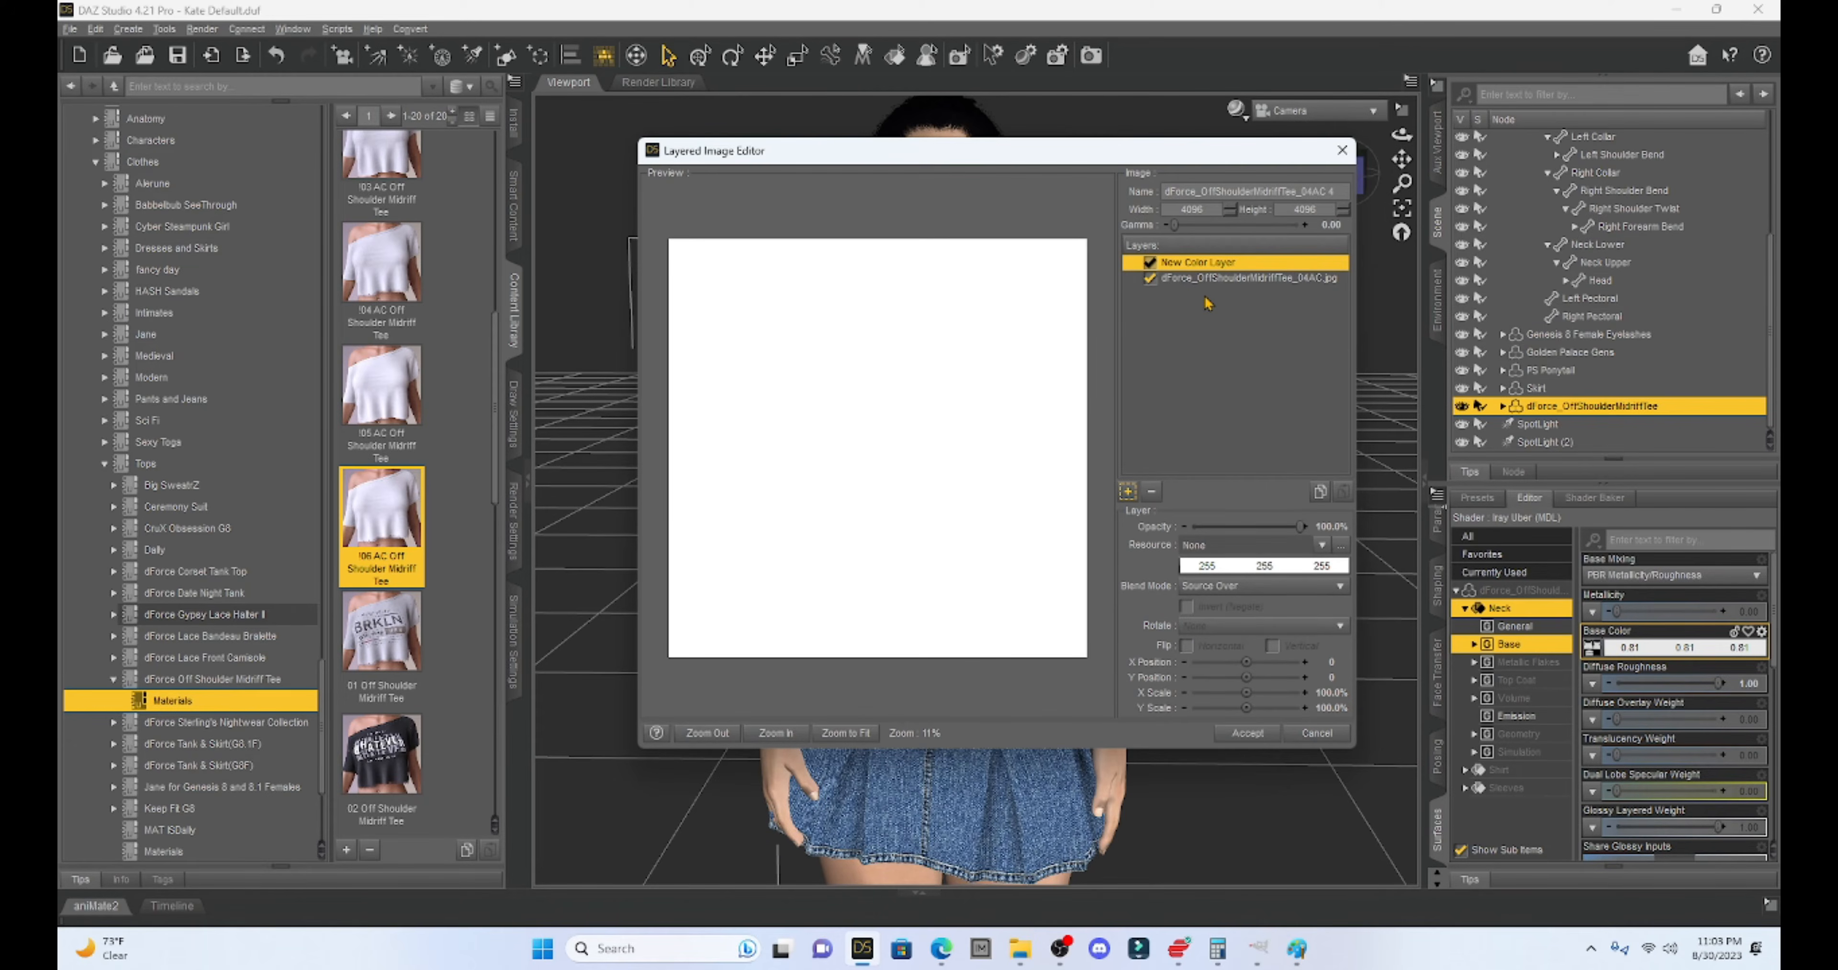
- Make the colour layer orange 255, 128, 0 with Multiplicative Blend and accept it
{"action": "left_click", "coordinate": [1246, 571]}
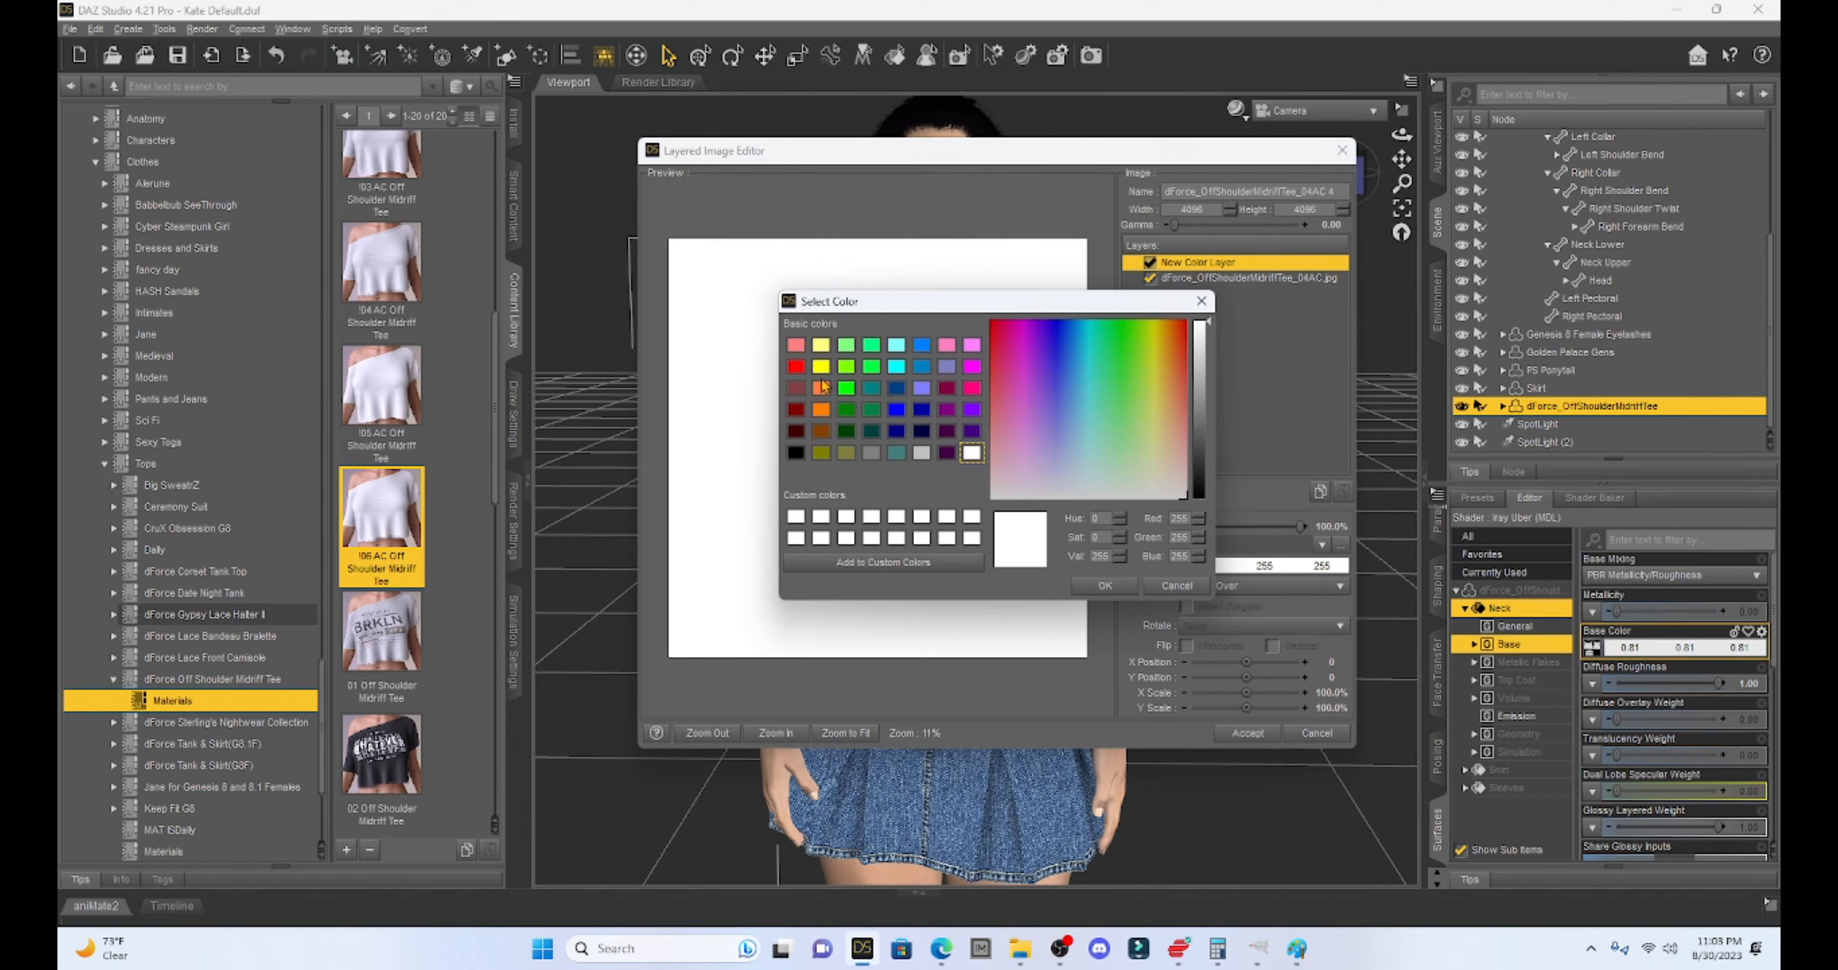
{"action": "left_click", "coordinate": [821, 409]}
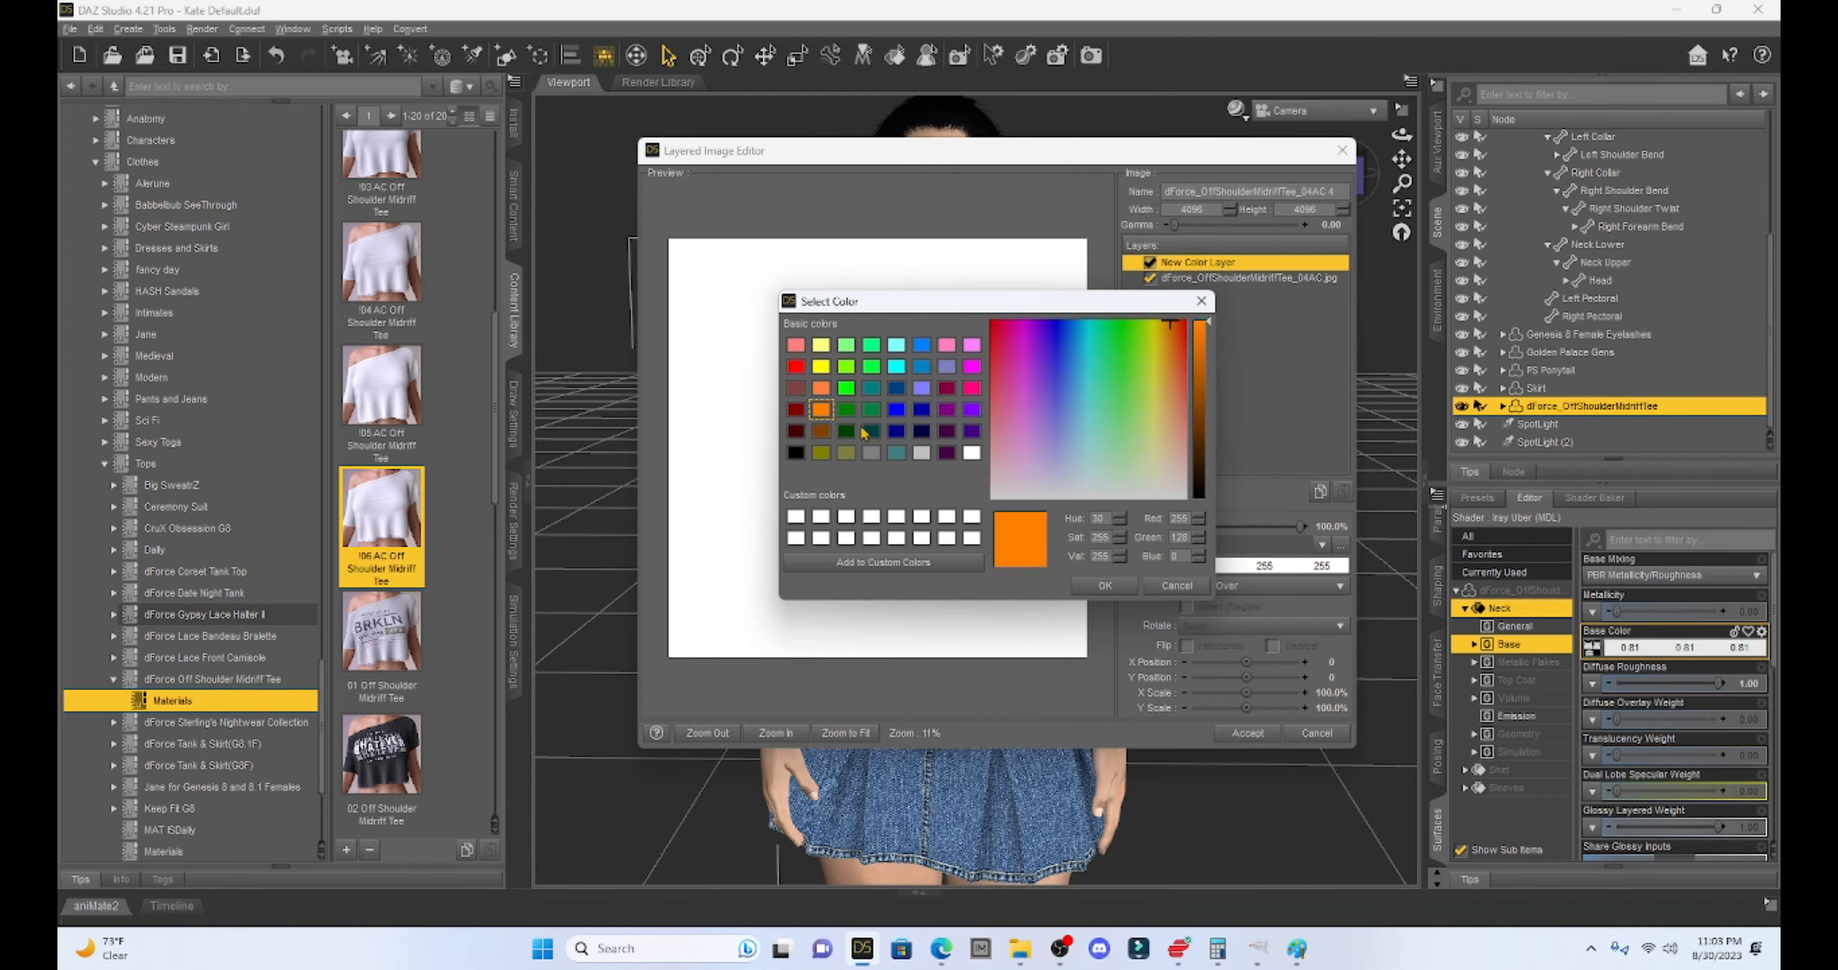
{"action": "left_click", "coordinate": [1105, 586]}
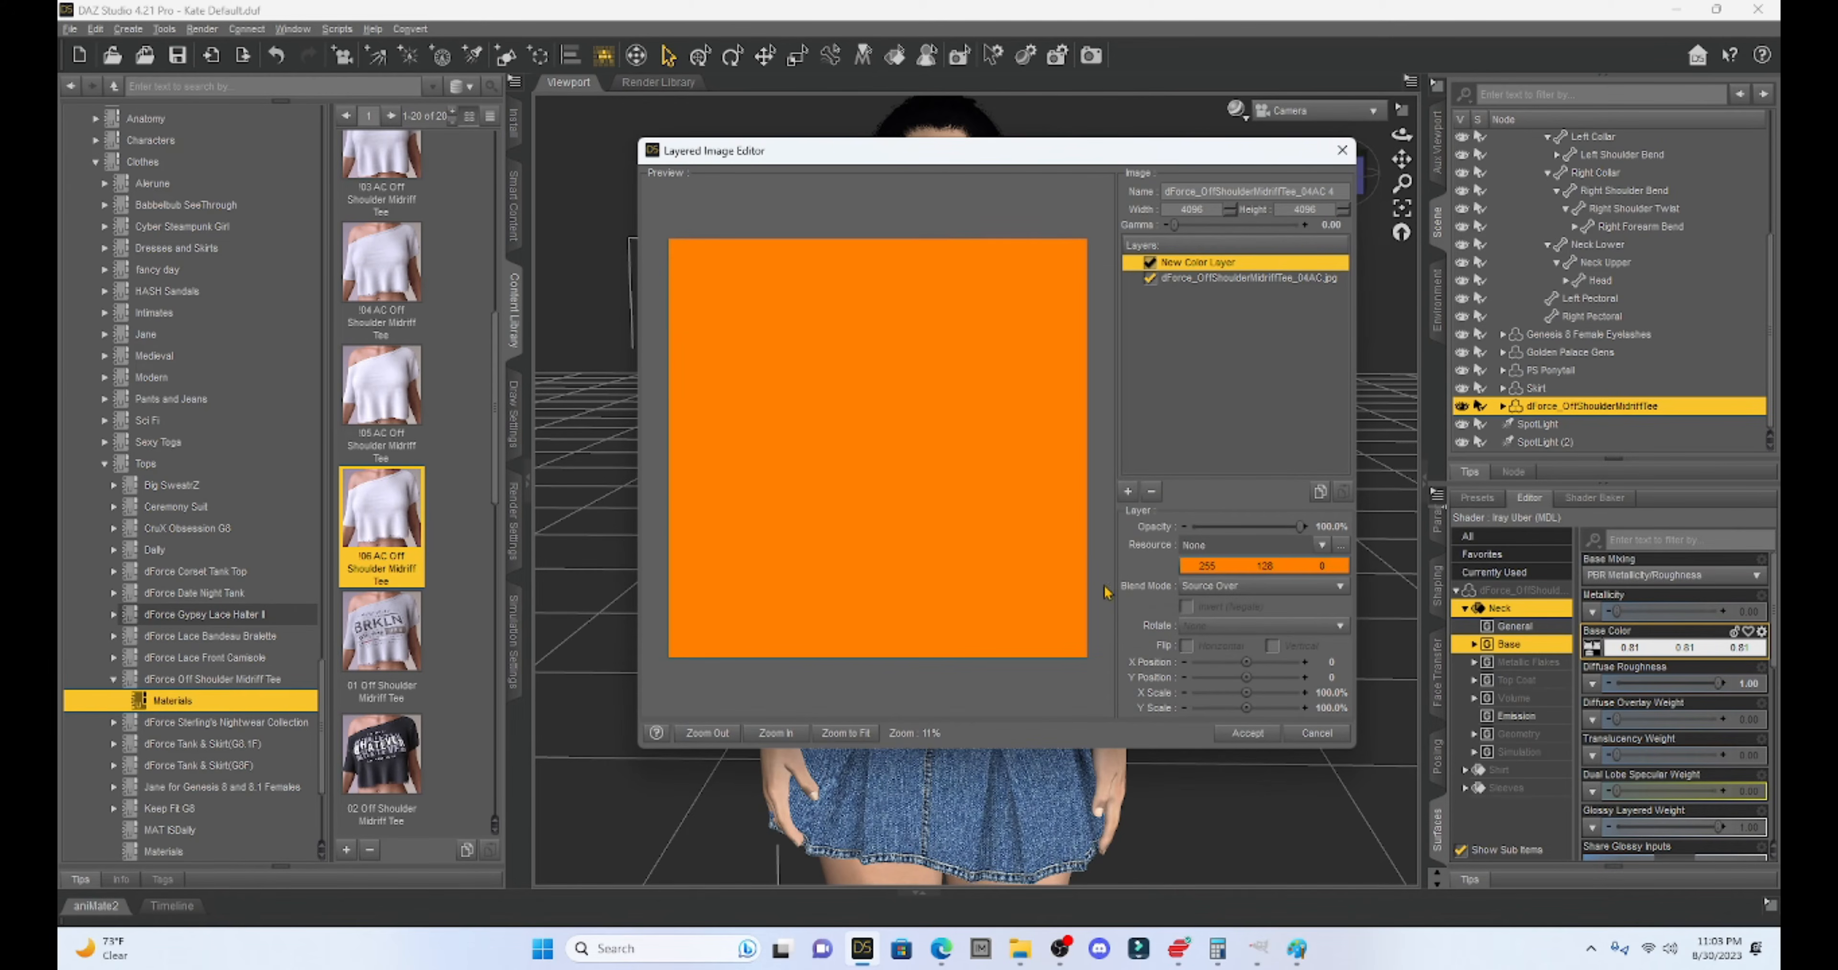
{"action": "left_click", "coordinate": [1182, 595]}
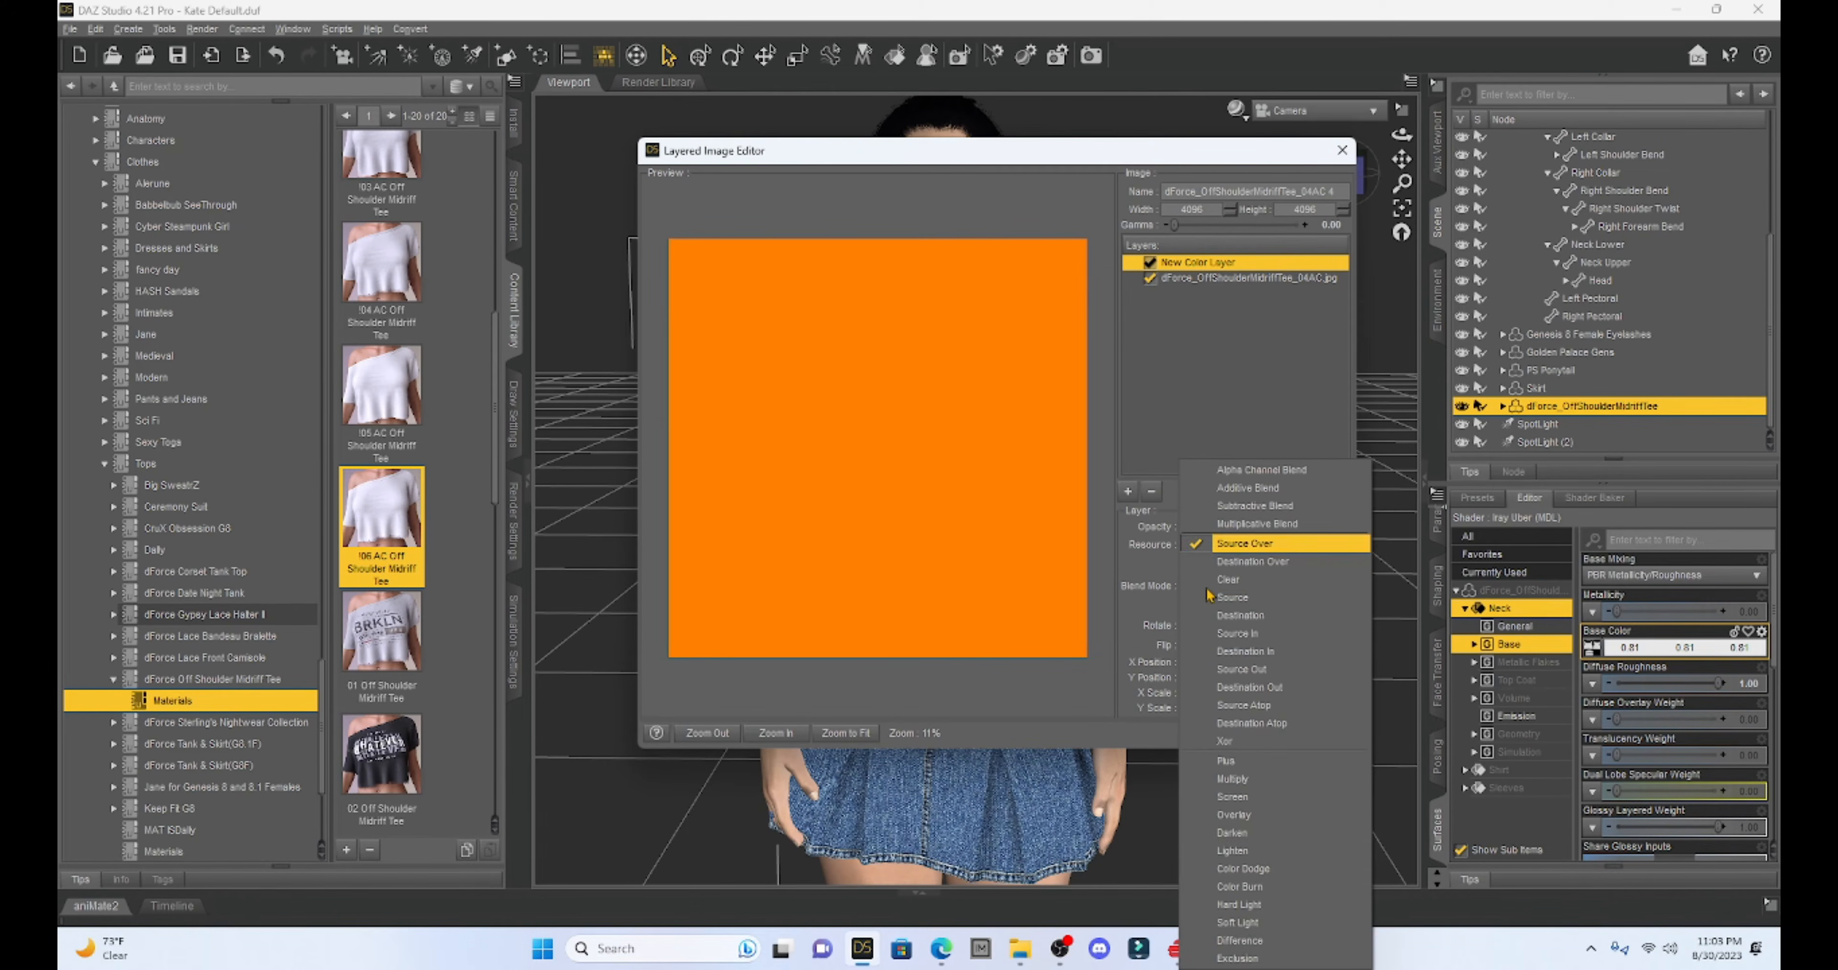
{"action": "left_click", "coordinate": [1199, 526]}
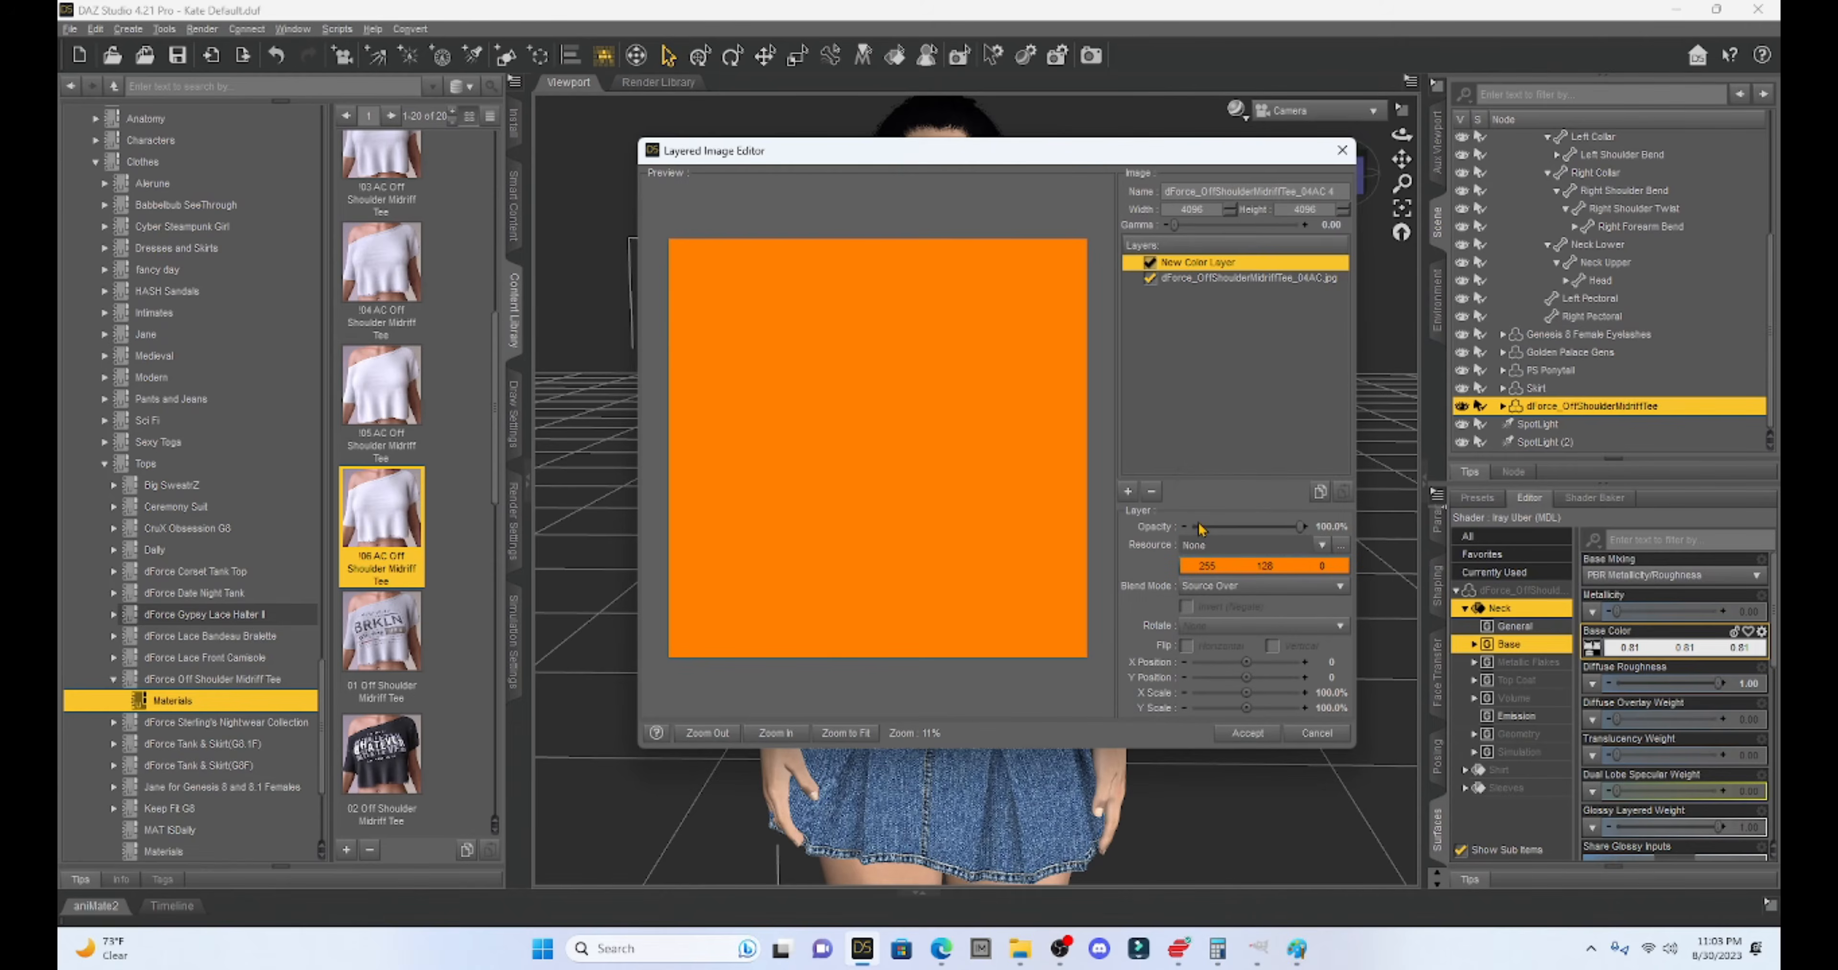
{"action": "left_click", "coordinate": [1229, 567]}
{"action": "left_click", "coordinate": [822, 387]}
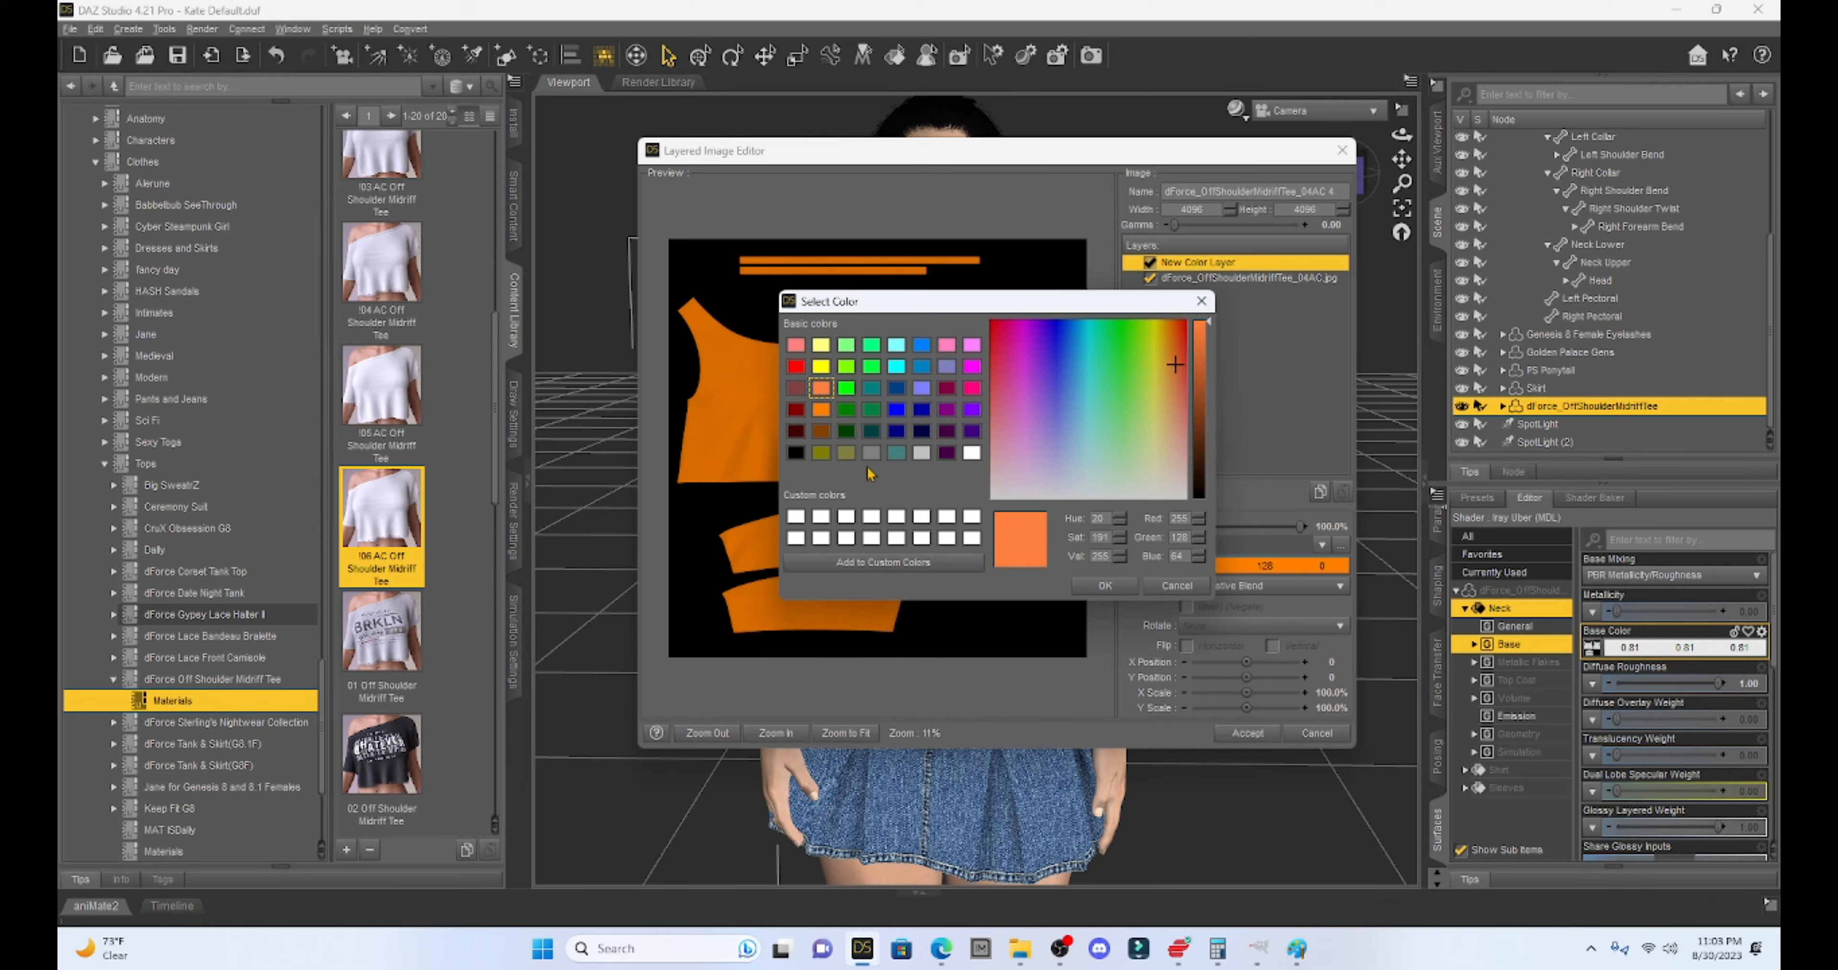
{"action": "left_click", "coordinate": [1106, 587]}
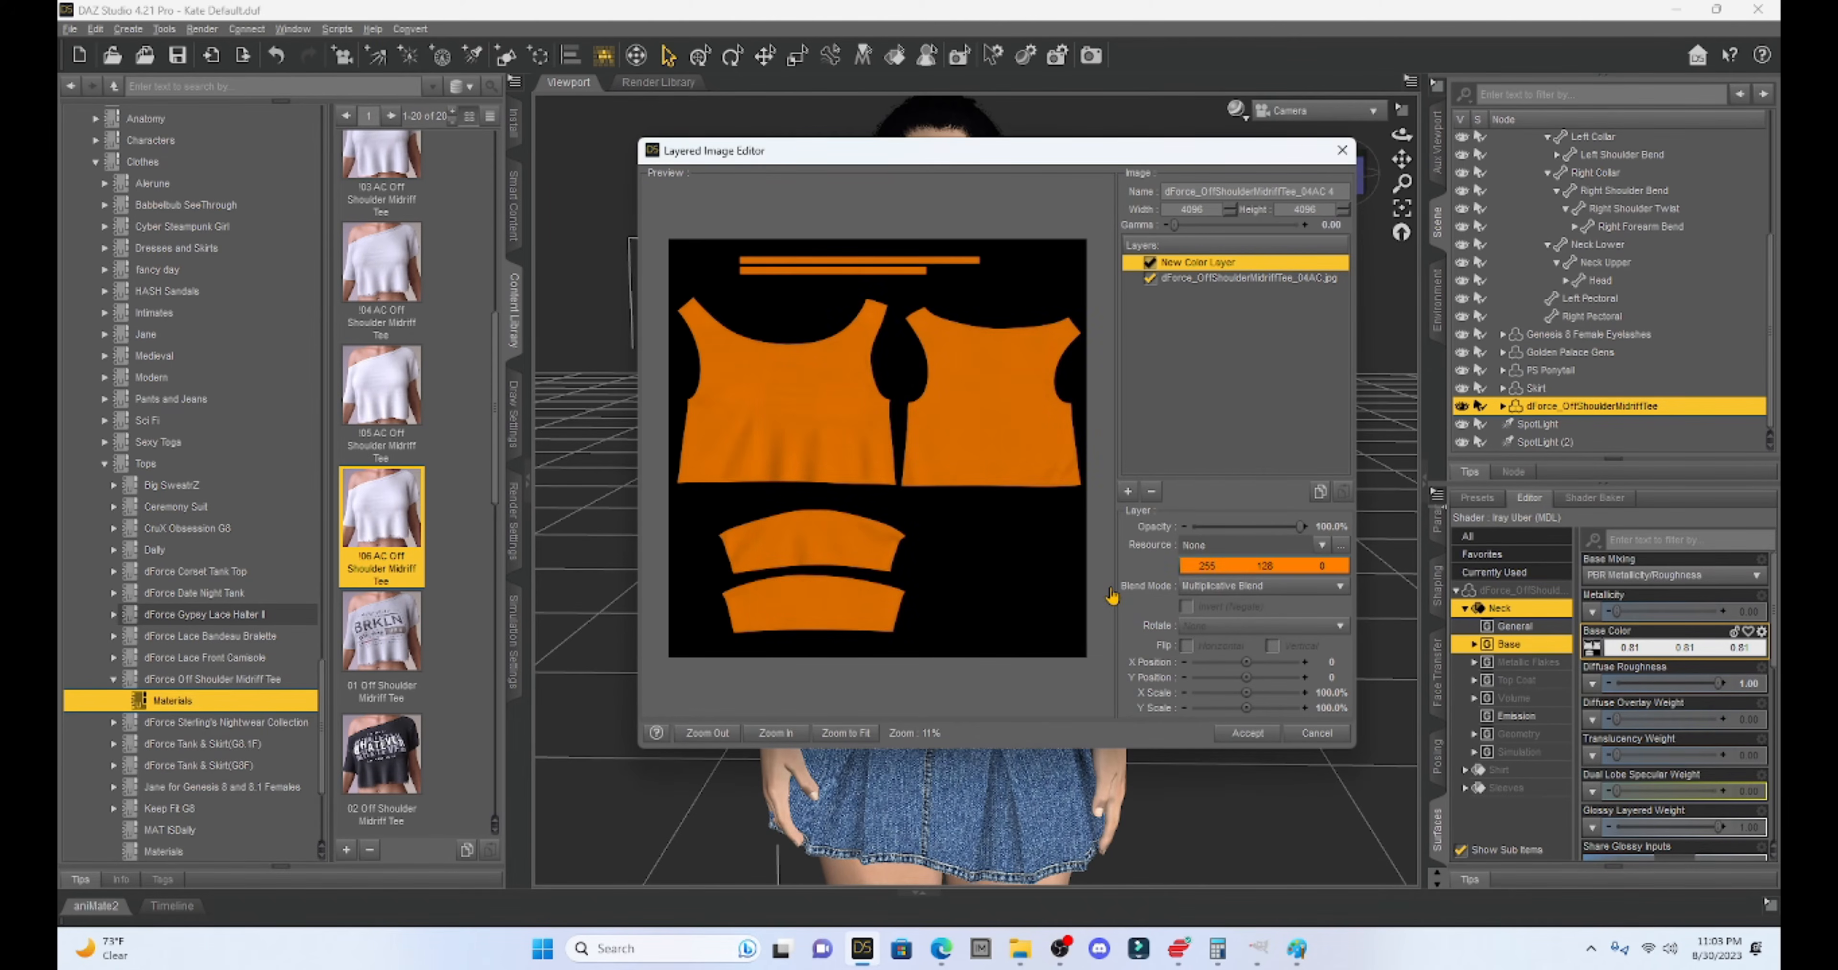
{"action": "left_click", "coordinate": [1248, 735]}
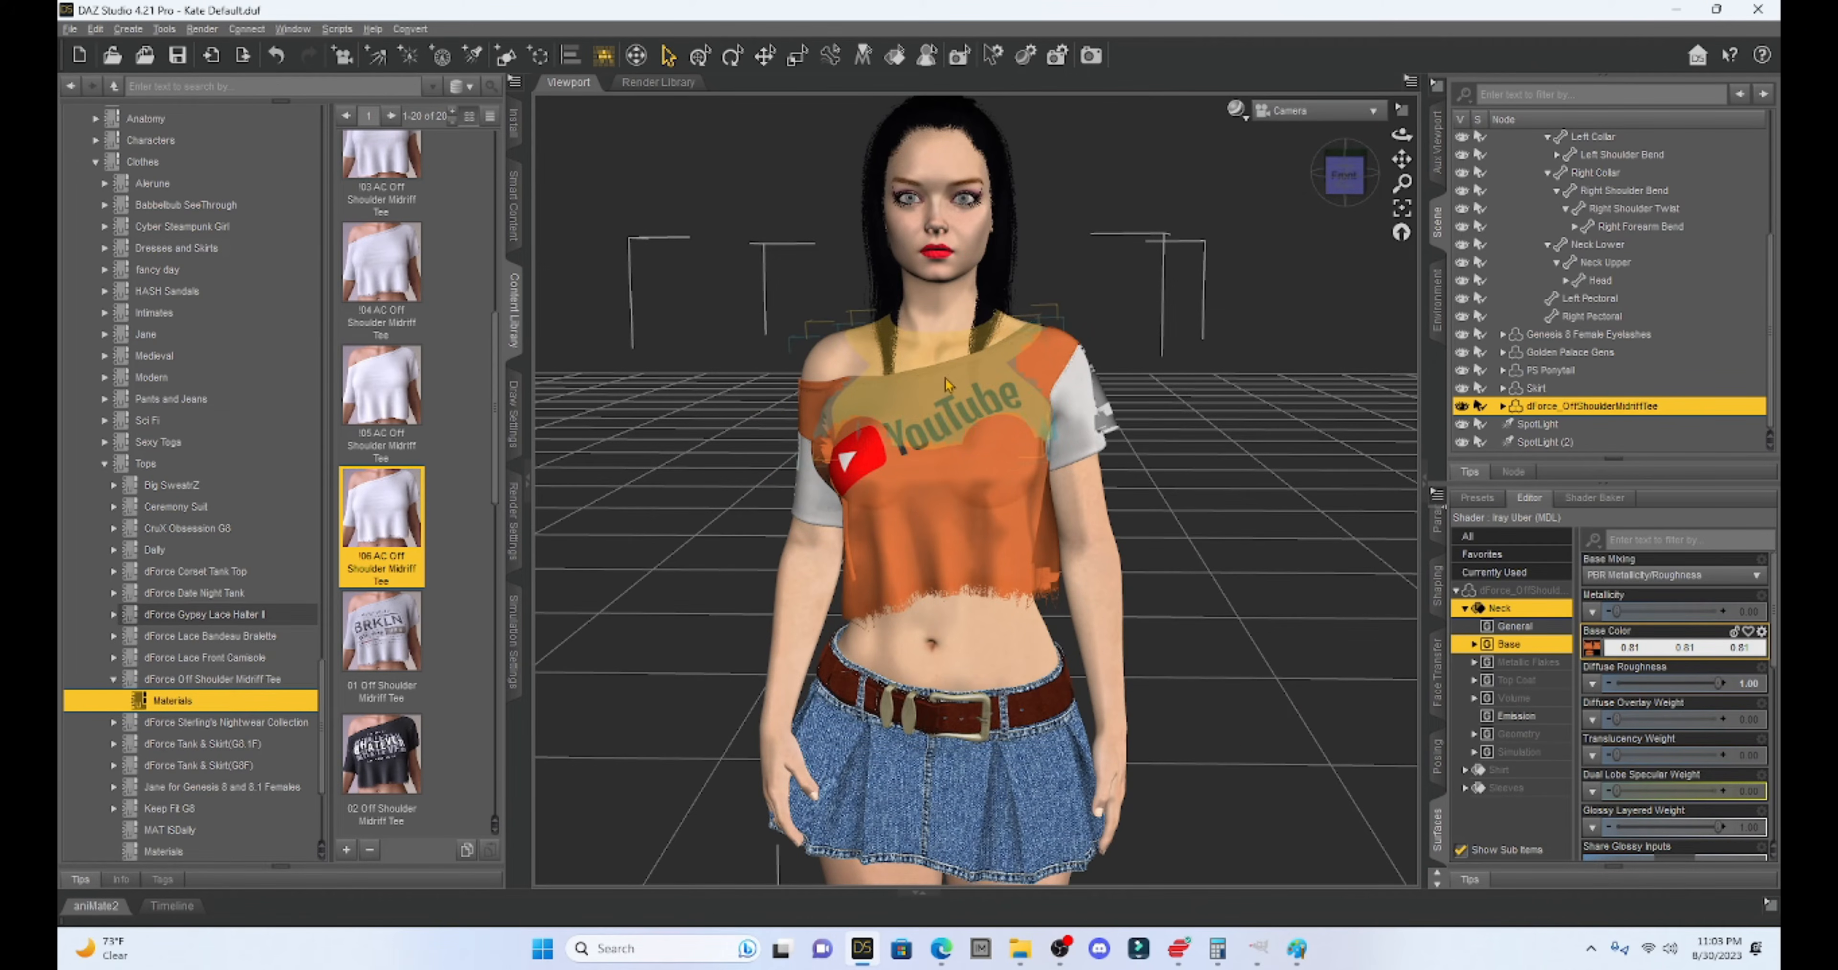
- Open the Sleeves surface's base colour in the Layered Image Editor and add a colour layer
{"action": "left_click", "coordinate": [1466, 611]}
{"action": "left_click", "coordinate": [1465, 645]}
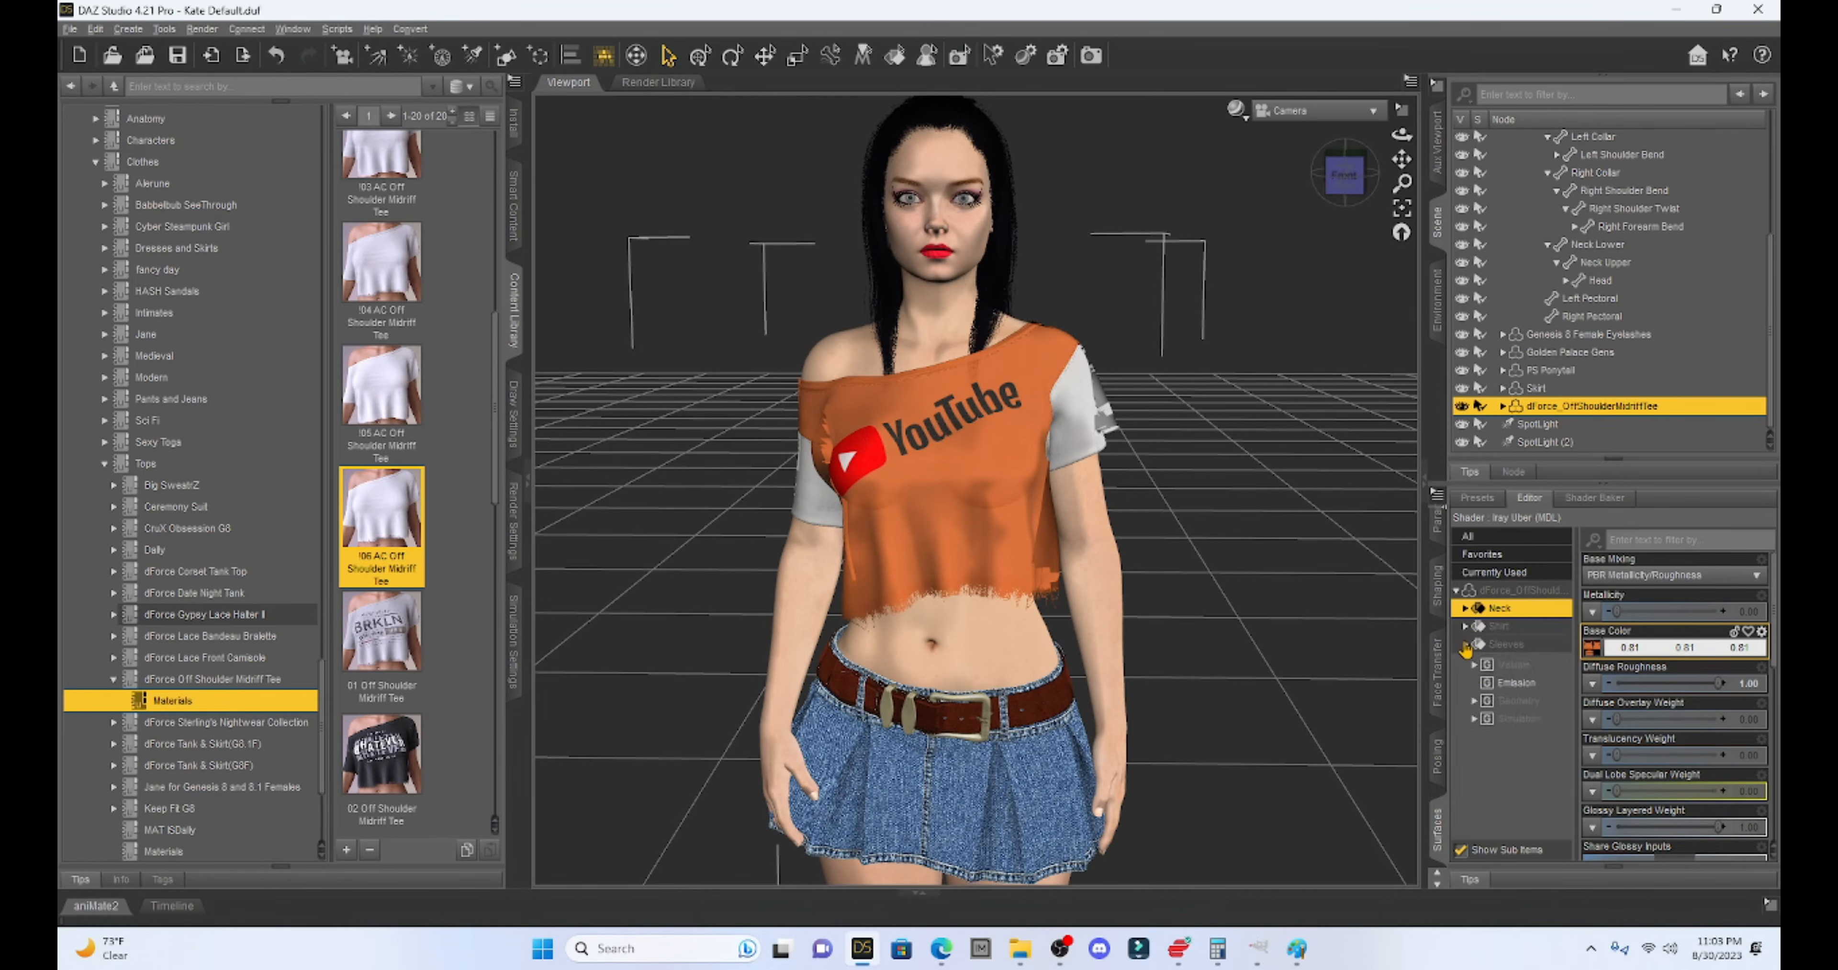
{"action": "left_click", "coordinate": [1505, 681]}
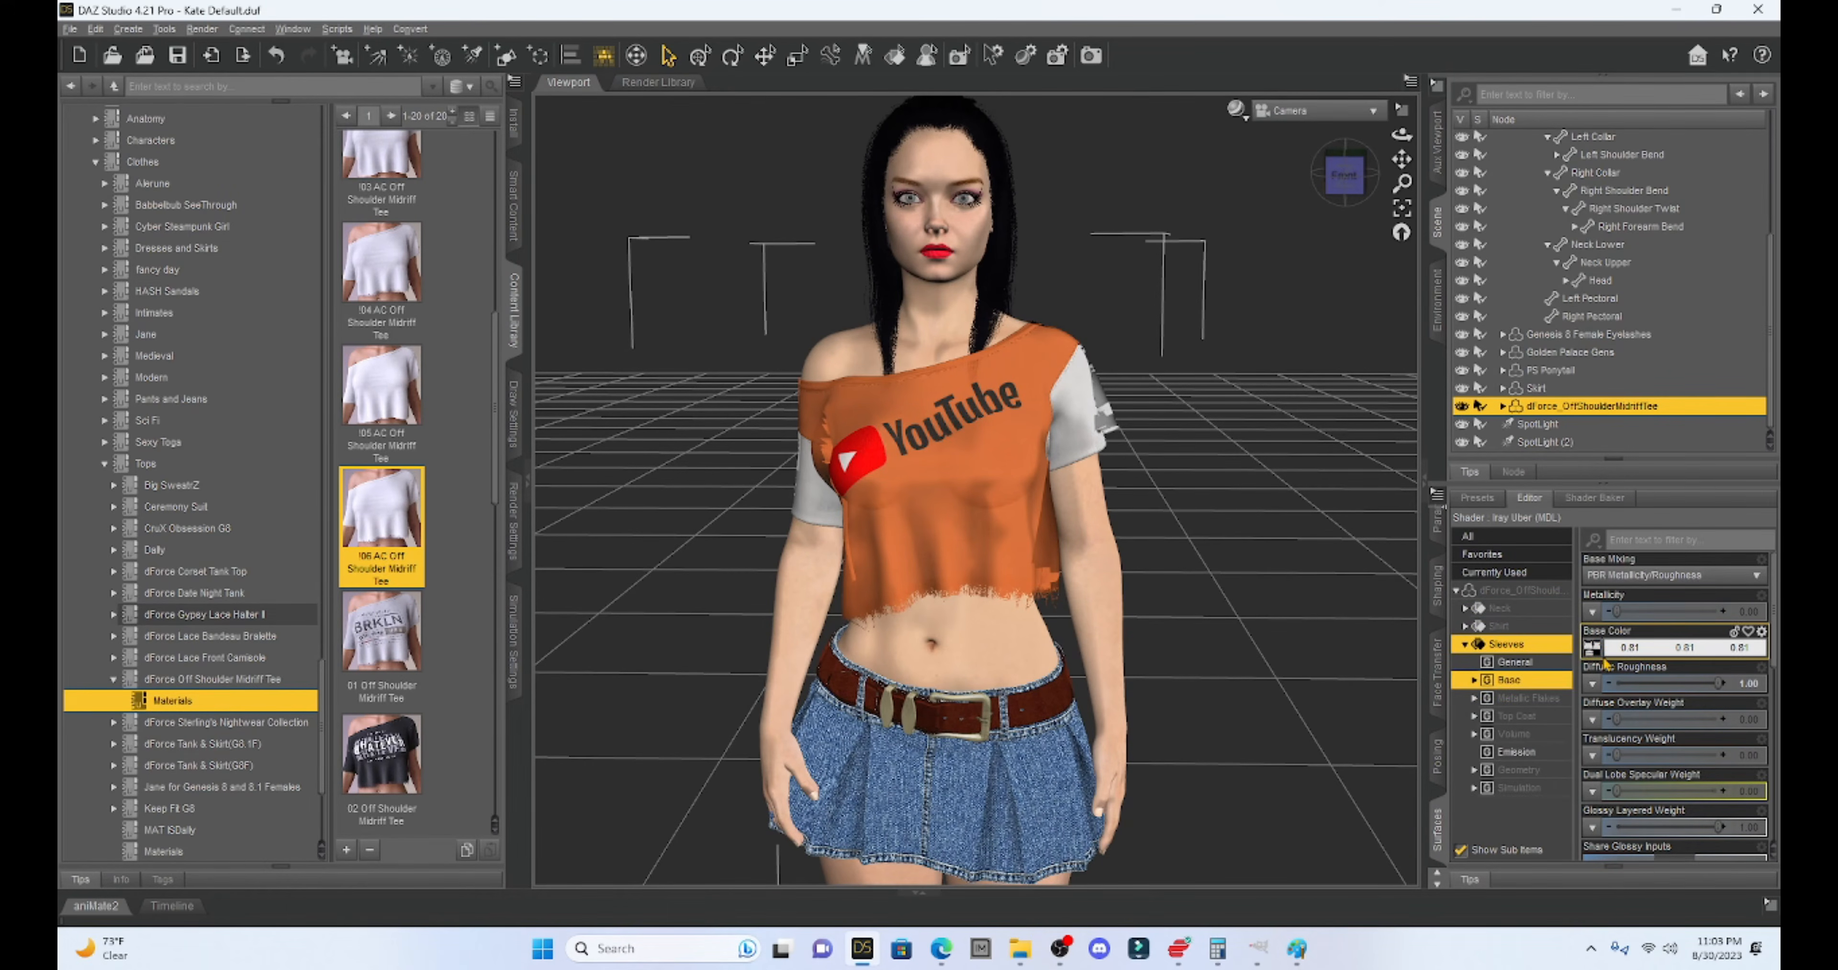
{"action": "left_click", "coordinate": [1592, 648]}
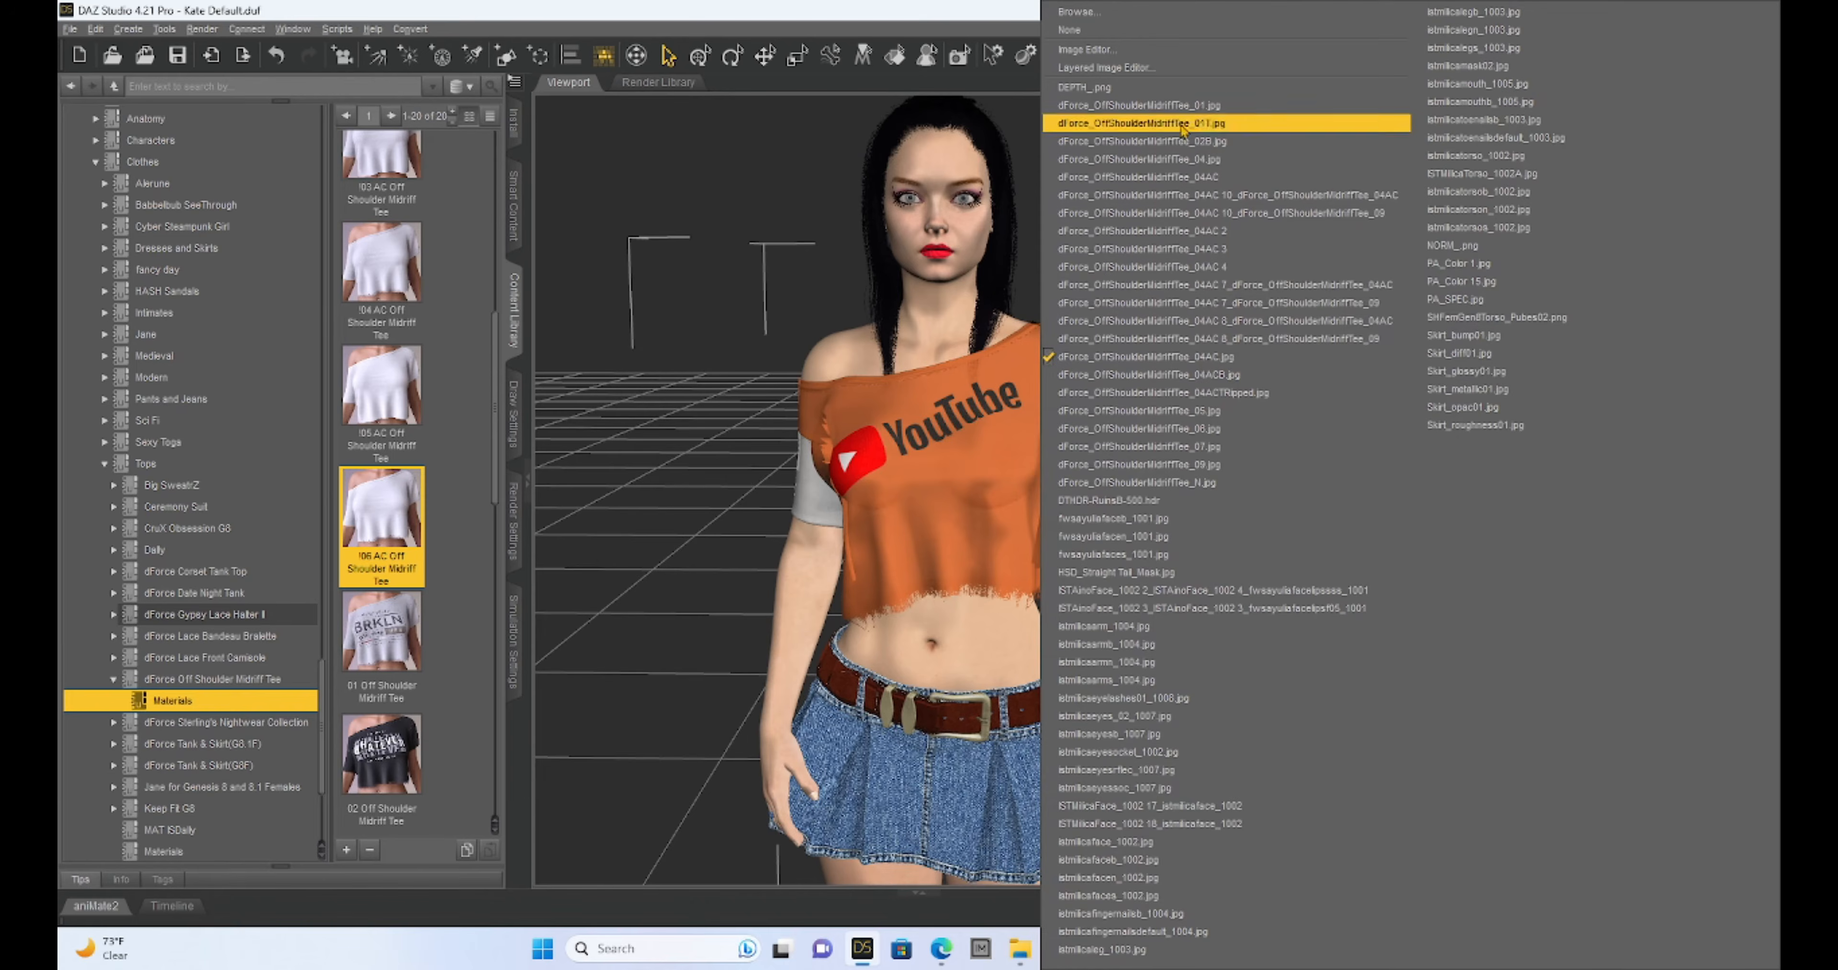
{"action": "left_click", "coordinate": [1107, 67]}
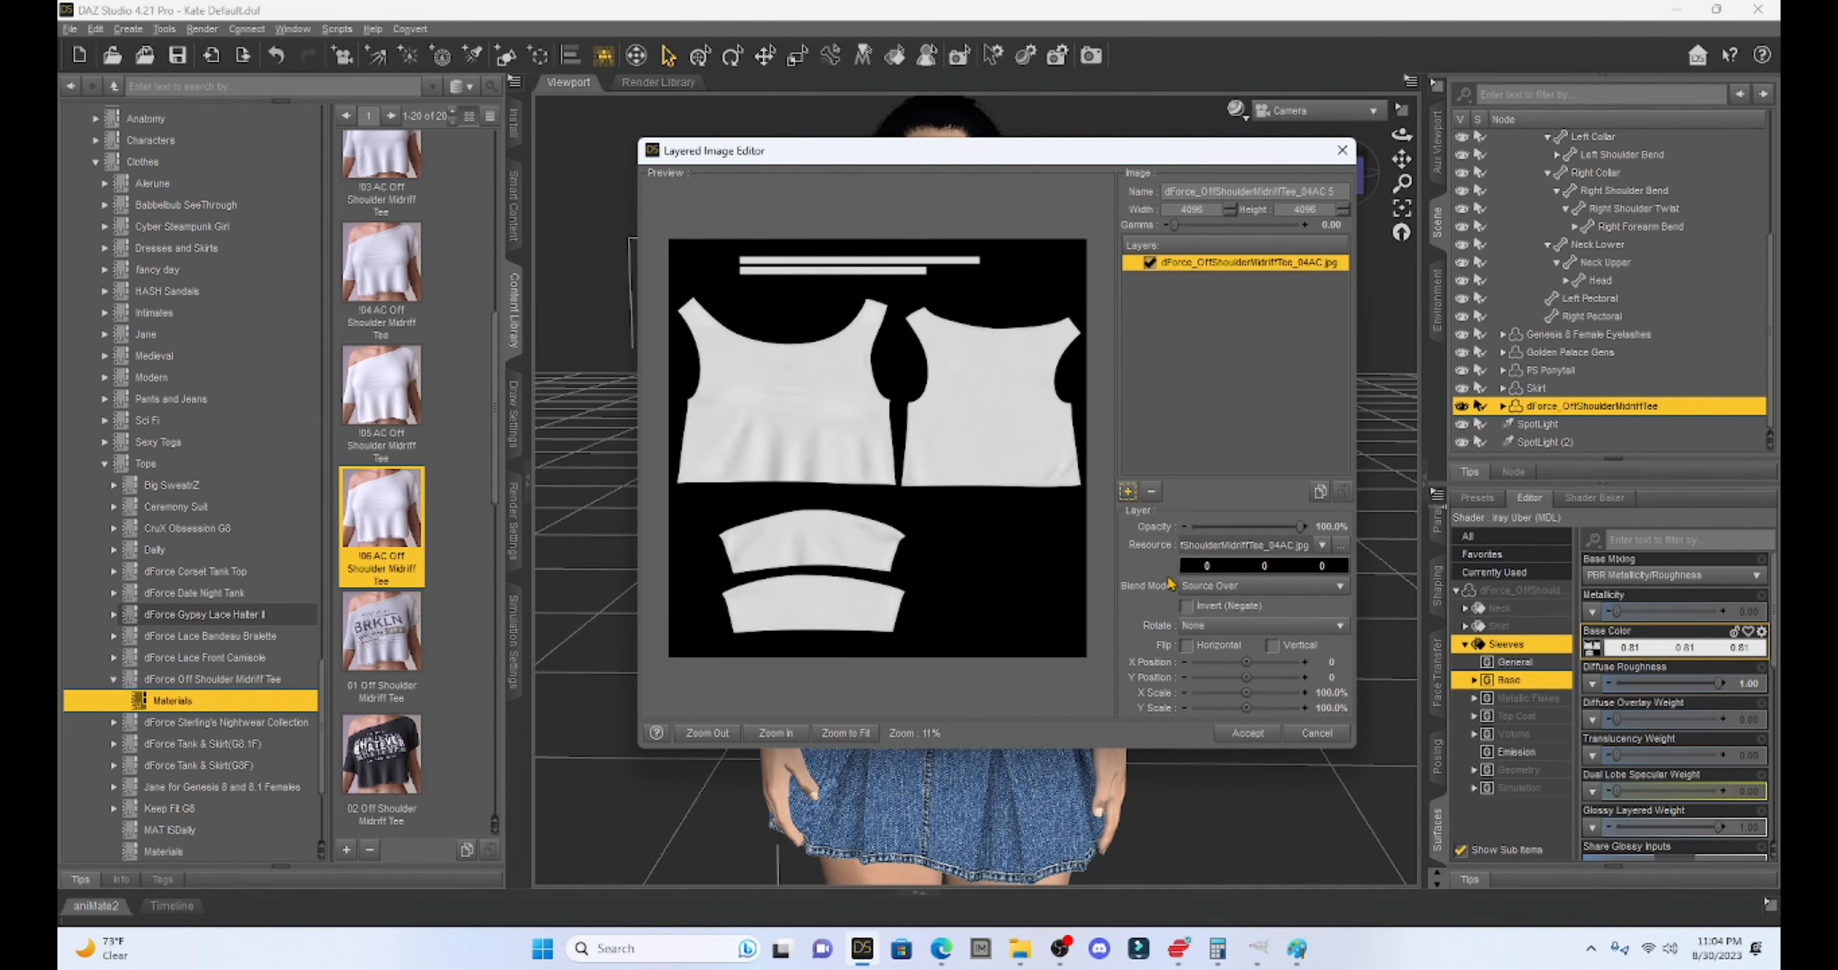
{"action": "left_click", "coordinate": [1127, 491]}
{"action": "left_click", "coordinate": [1150, 430]}
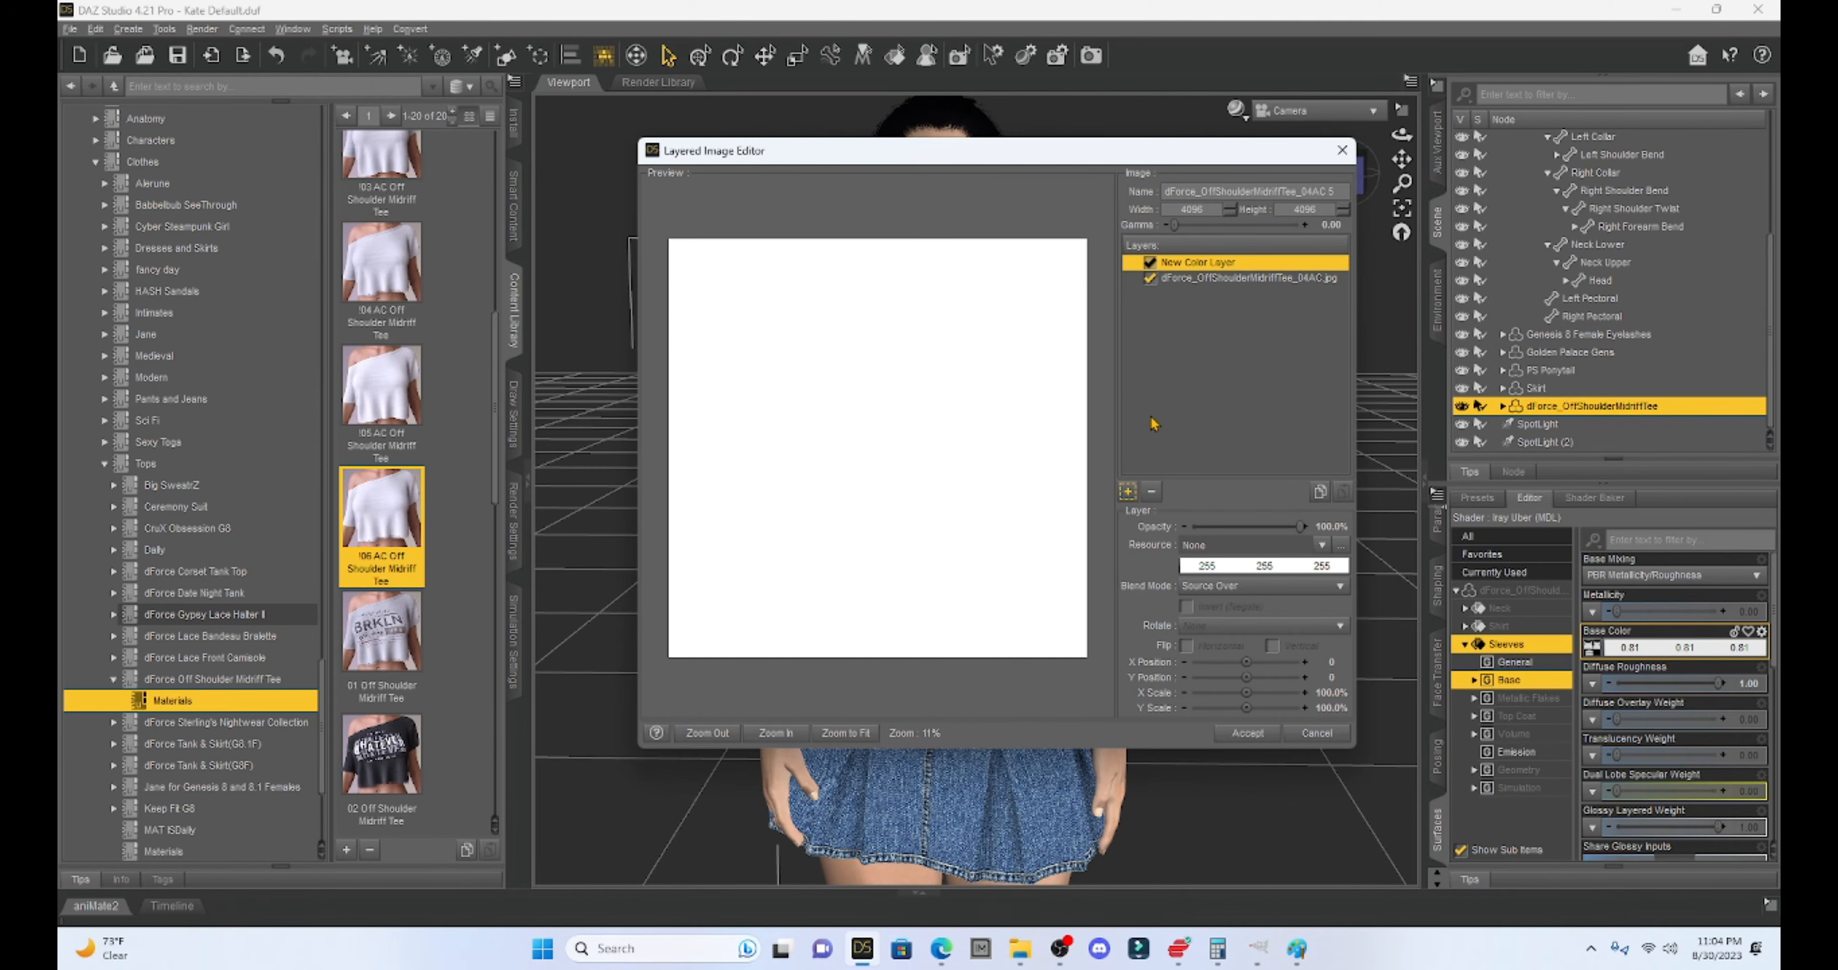
- Make the sleeves' colour layer orange 255, 128, 64 with Multiplicative Blend and accept it
{"action": "left_click", "coordinate": [1231, 568]}
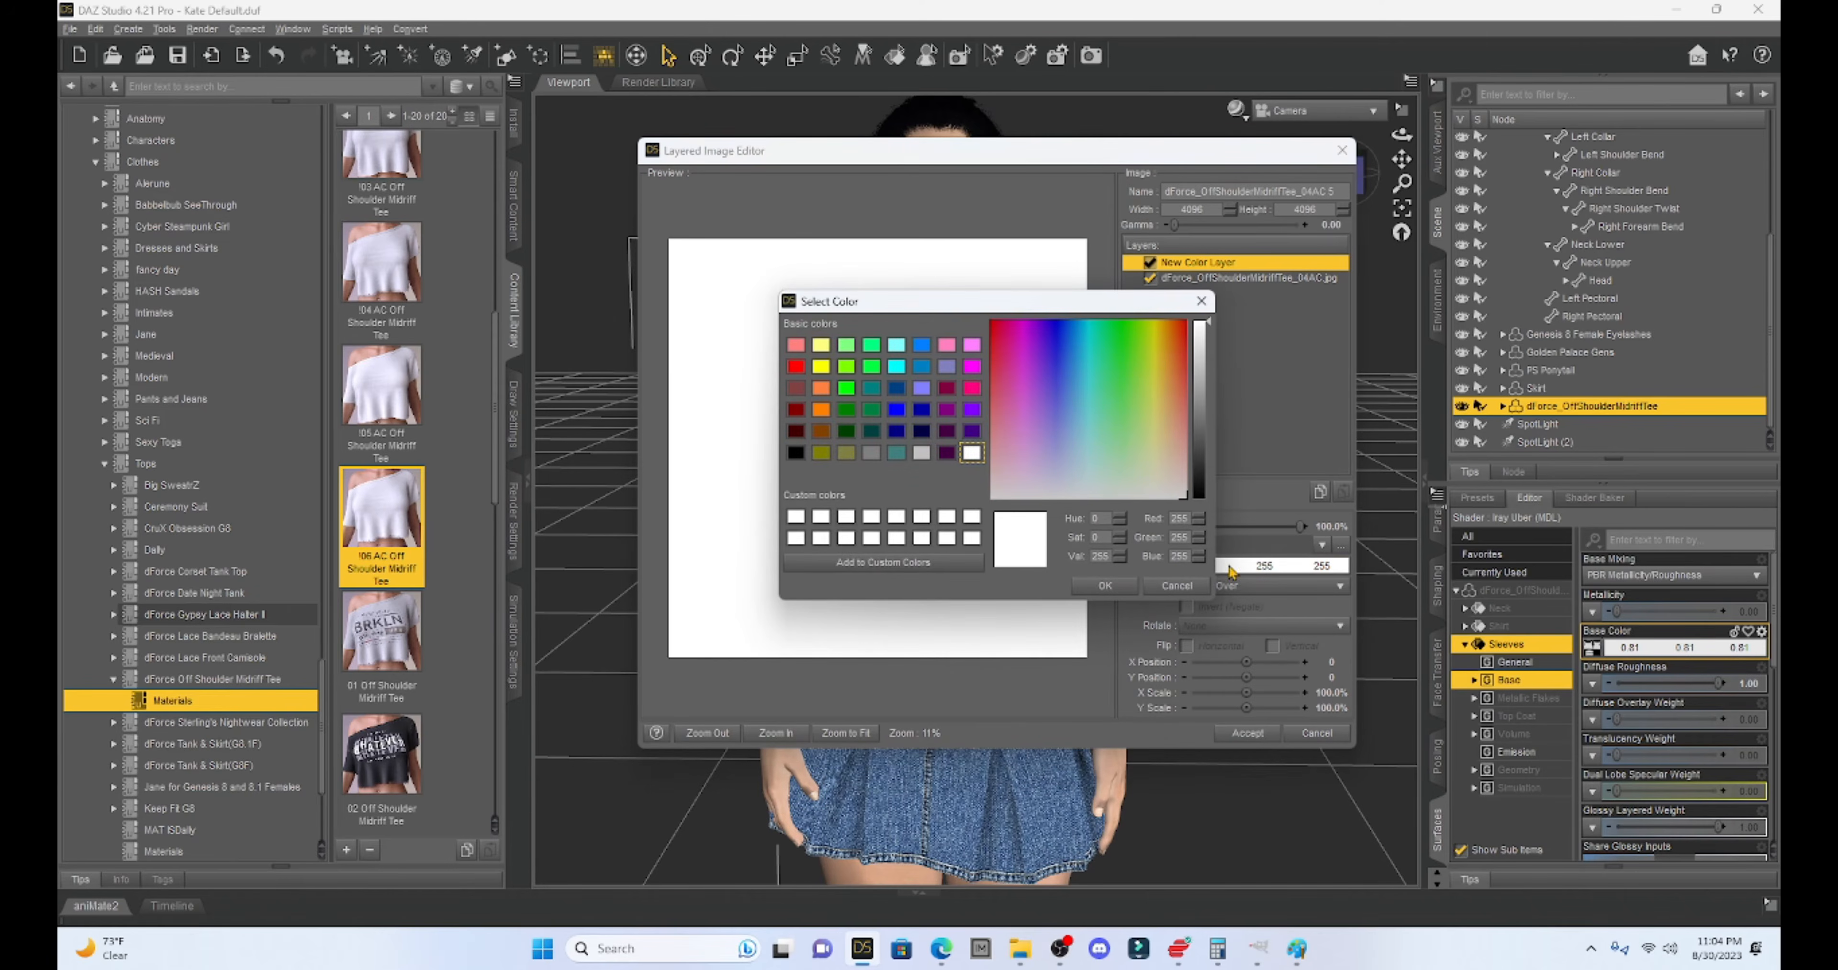
{"action": "left_click", "coordinate": [821, 388]}
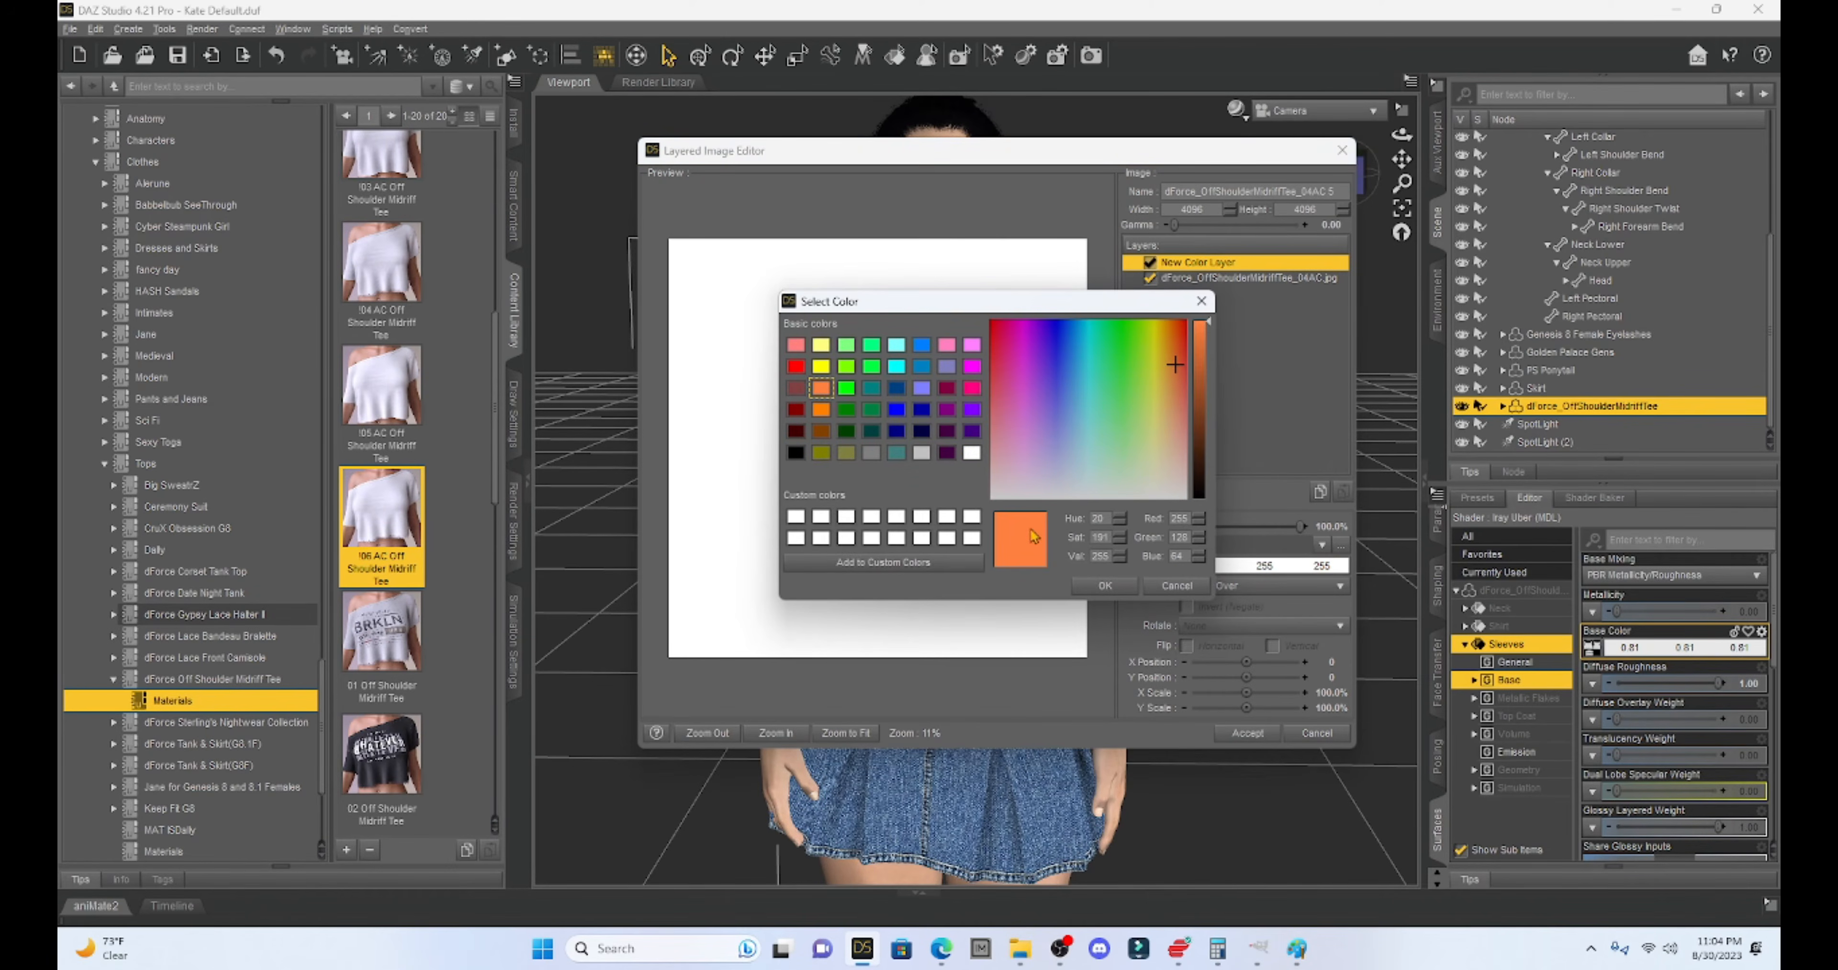
{"action": "left_click", "coordinate": [1092, 588]}
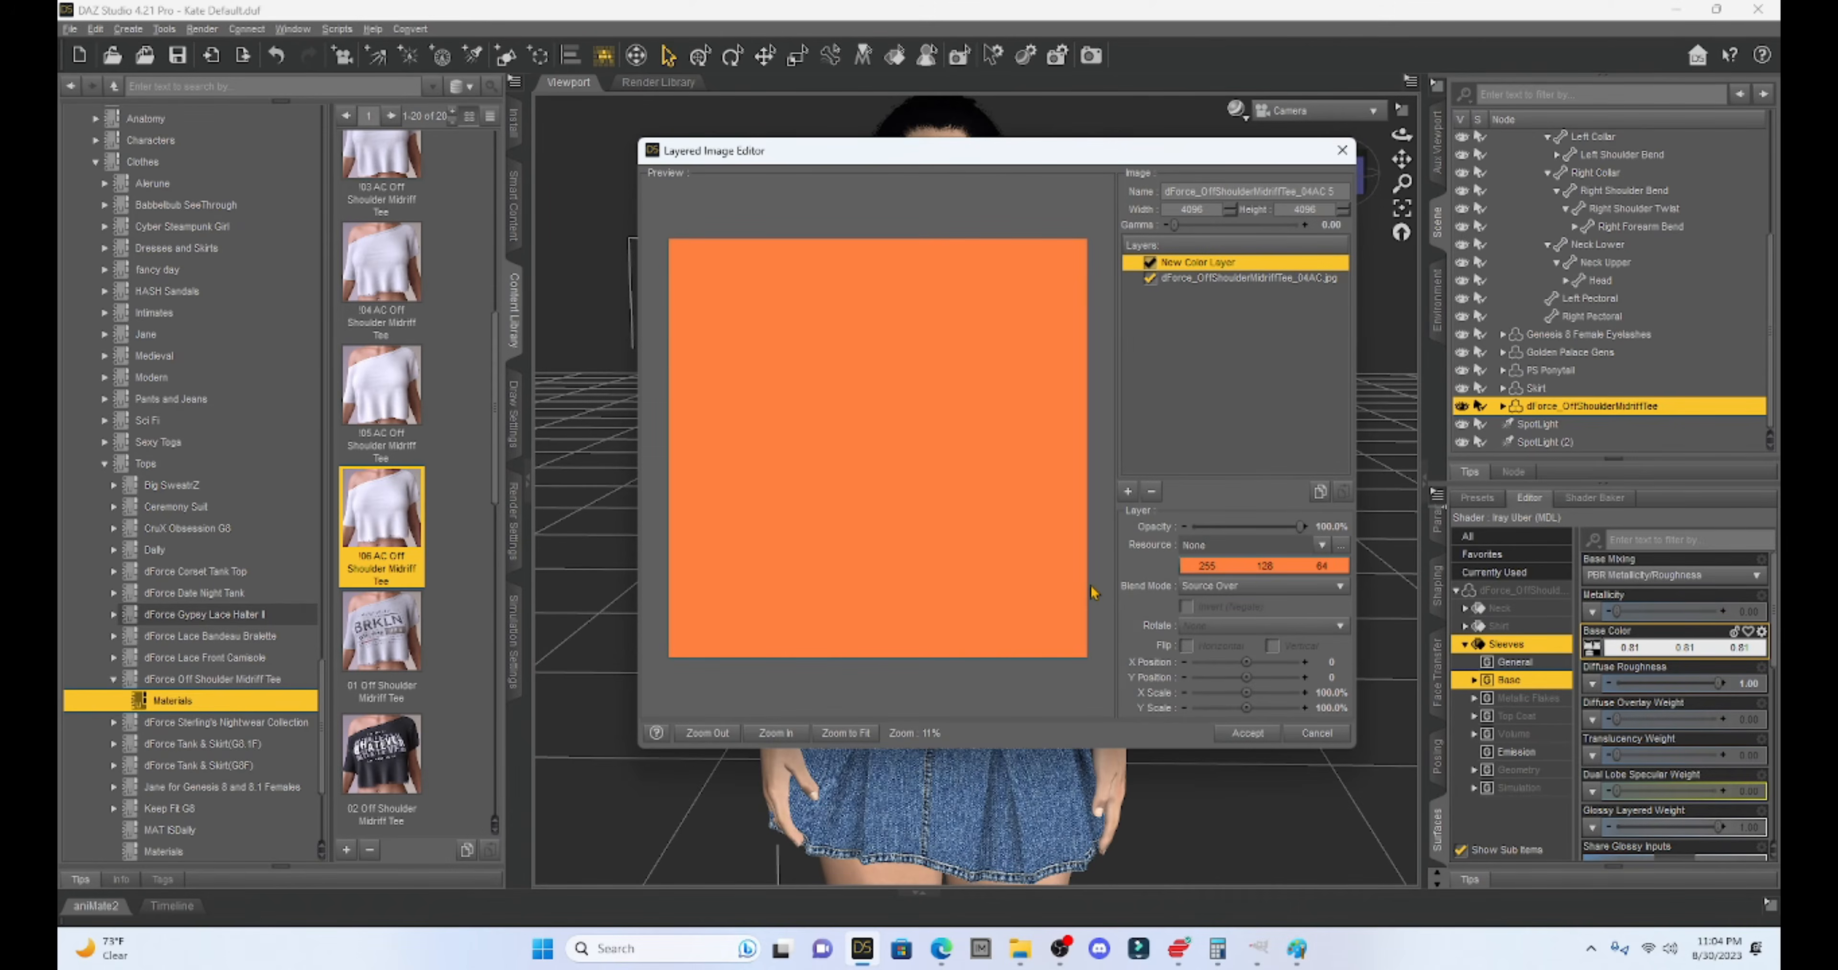
{"action": "left_click", "coordinate": [1213, 586]}
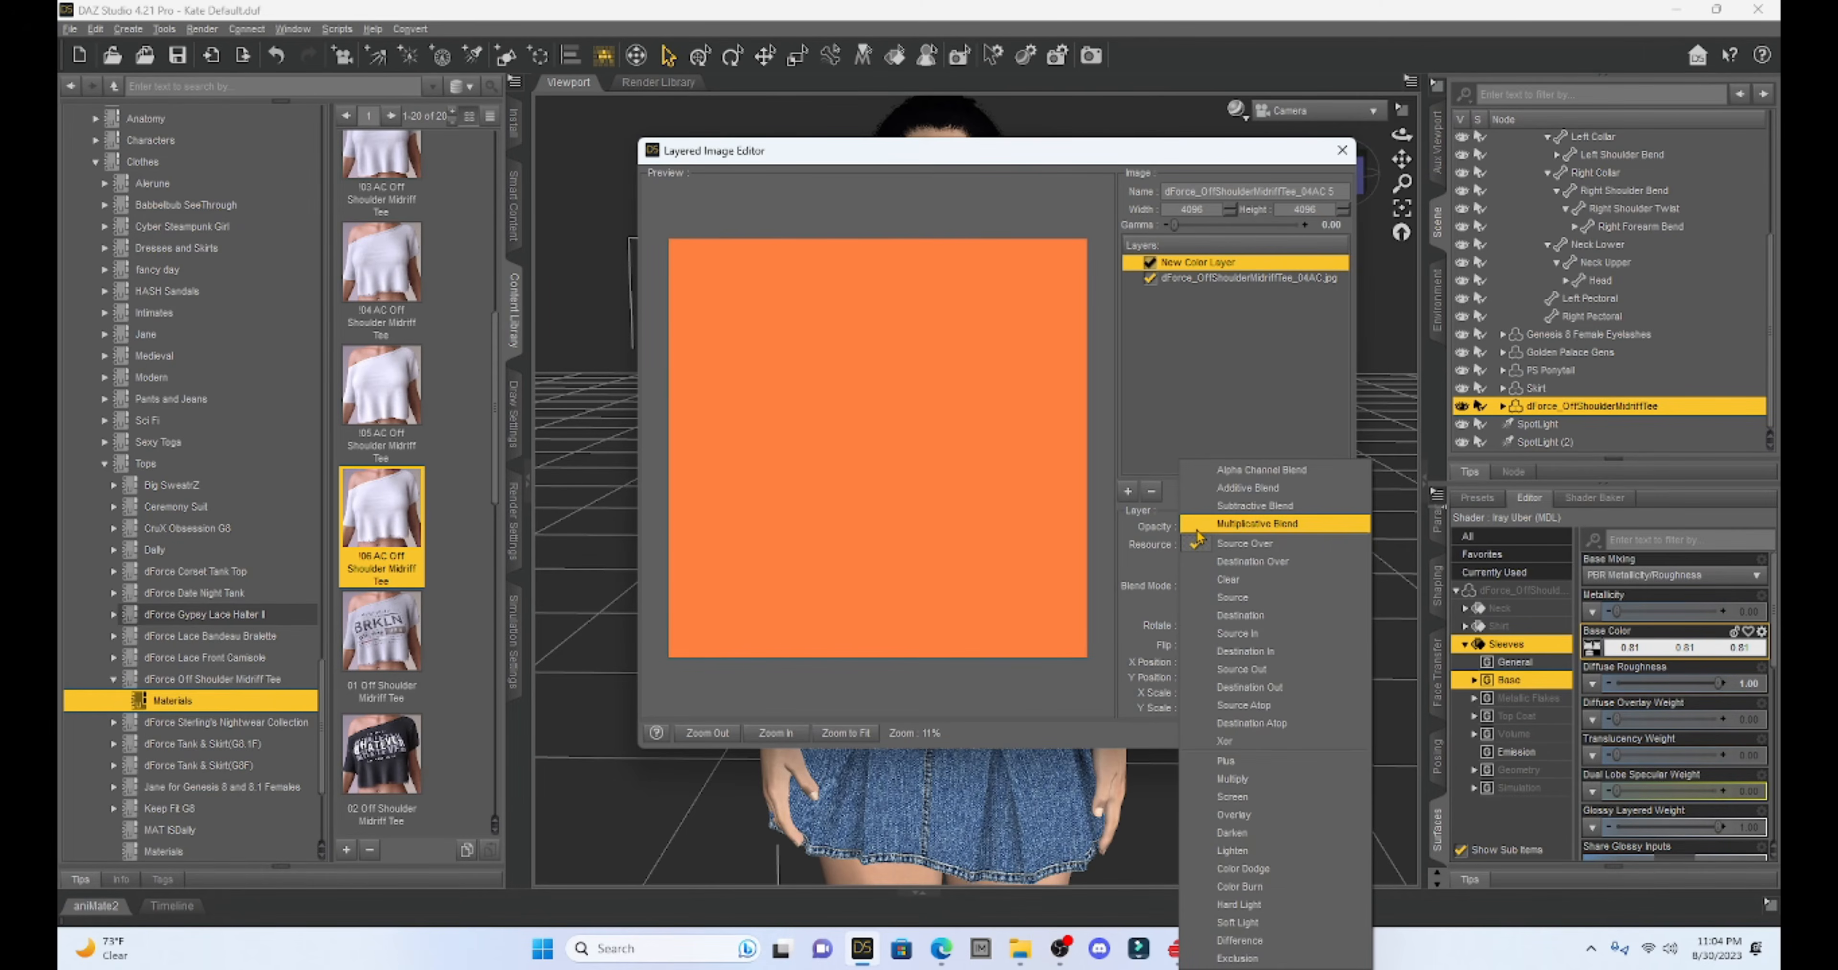
{"action": "left_click", "coordinate": [1199, 540]}
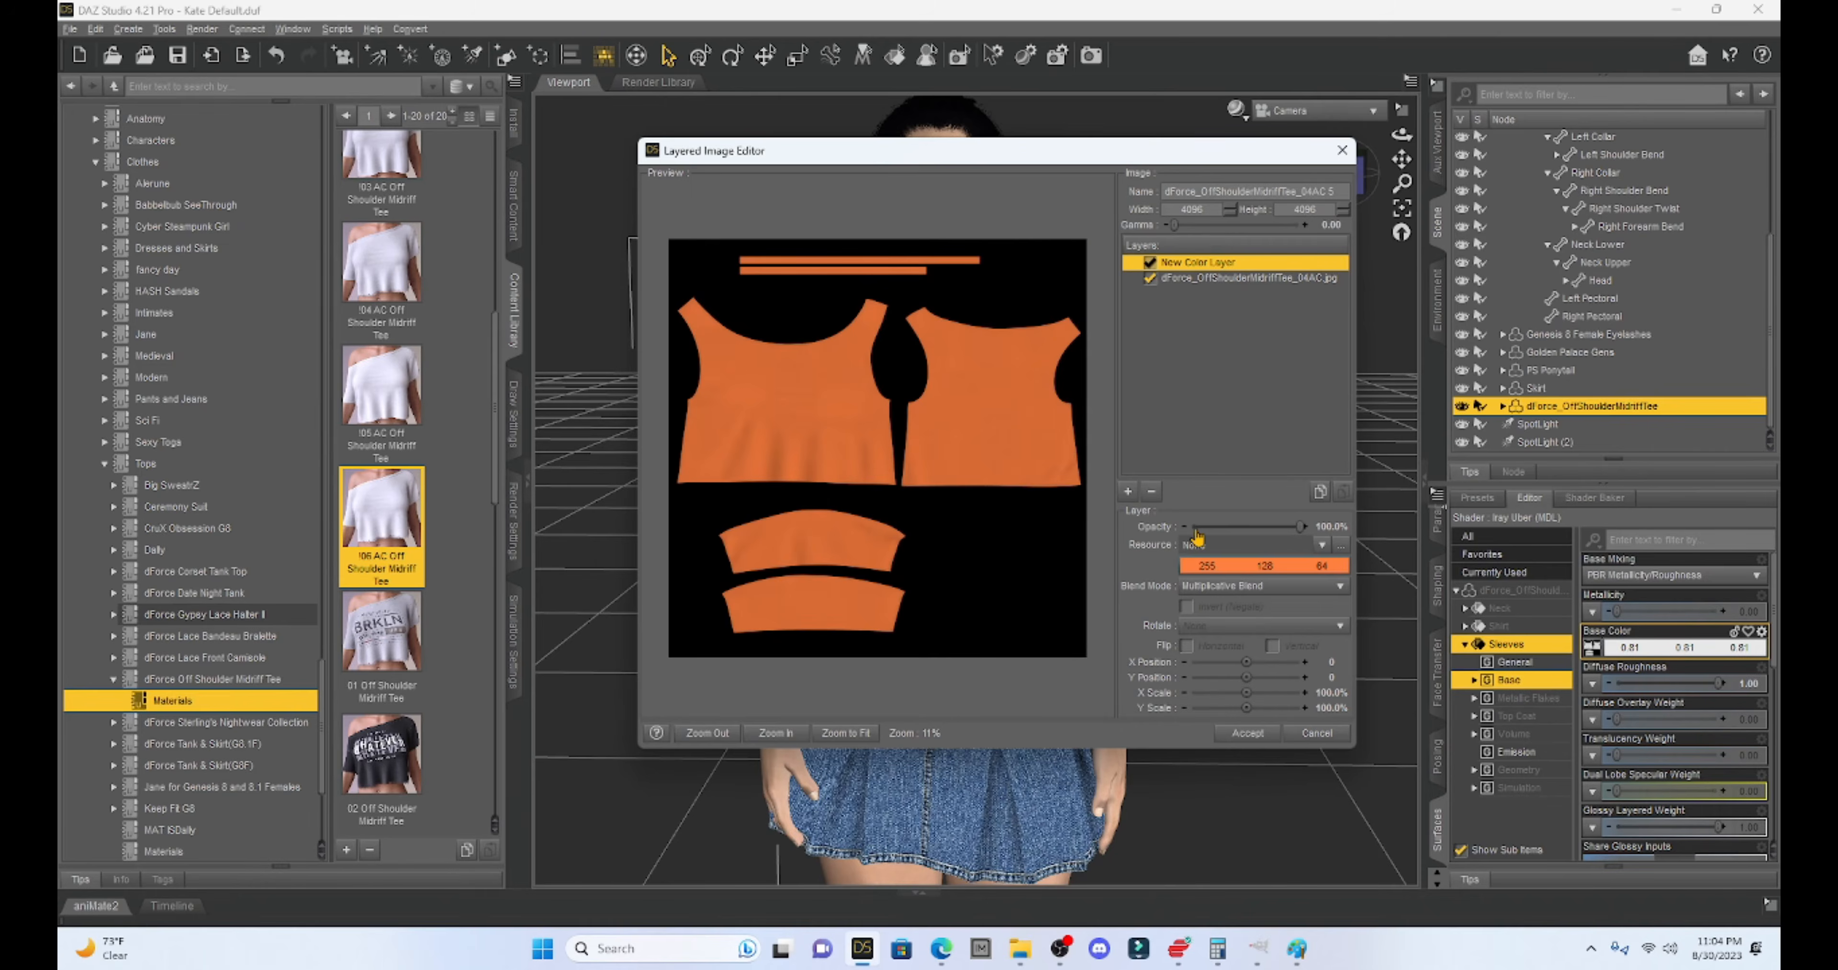
{"action": "left_click", "coordinate": [1266, 738]}
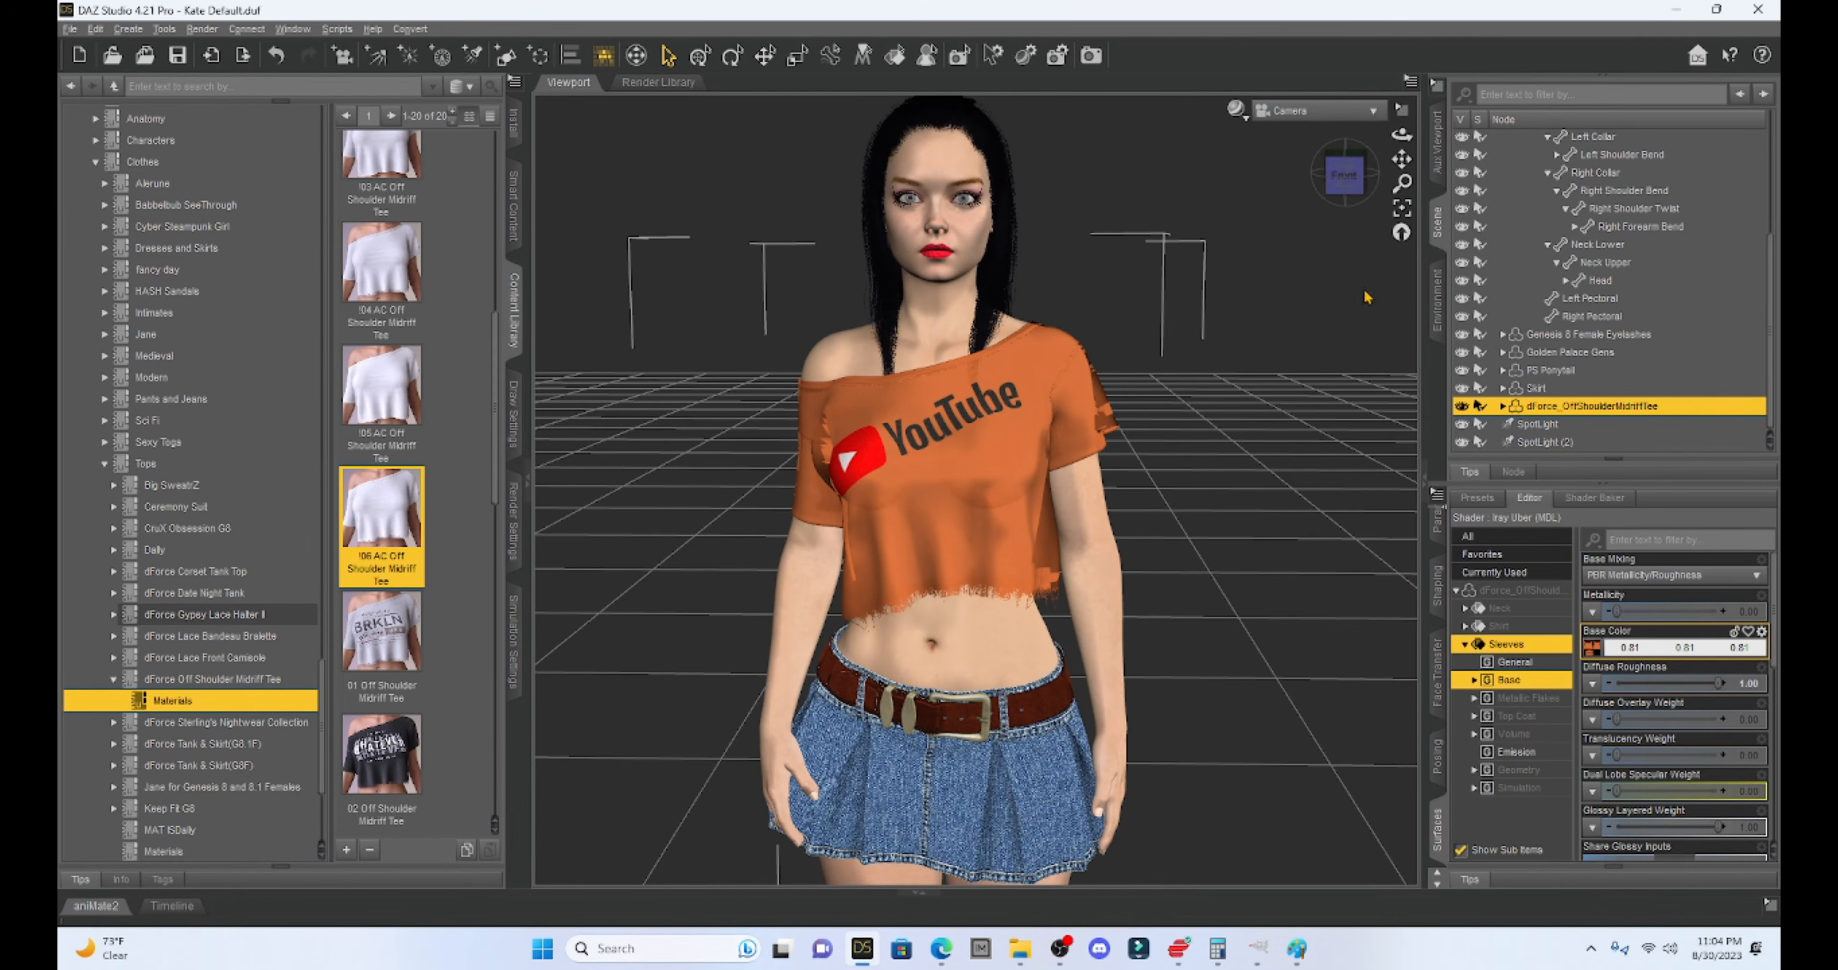
{"action": "mouse_move", "coordinate": [1343, 183]}
{"action": "left_mouse_down"}
{"action": "mouse_move", "coordinate": [1267, 189]}
{"action": "mouse_move", "coordinate": [1324, 188]}
{"action": "left_mouse_up"}
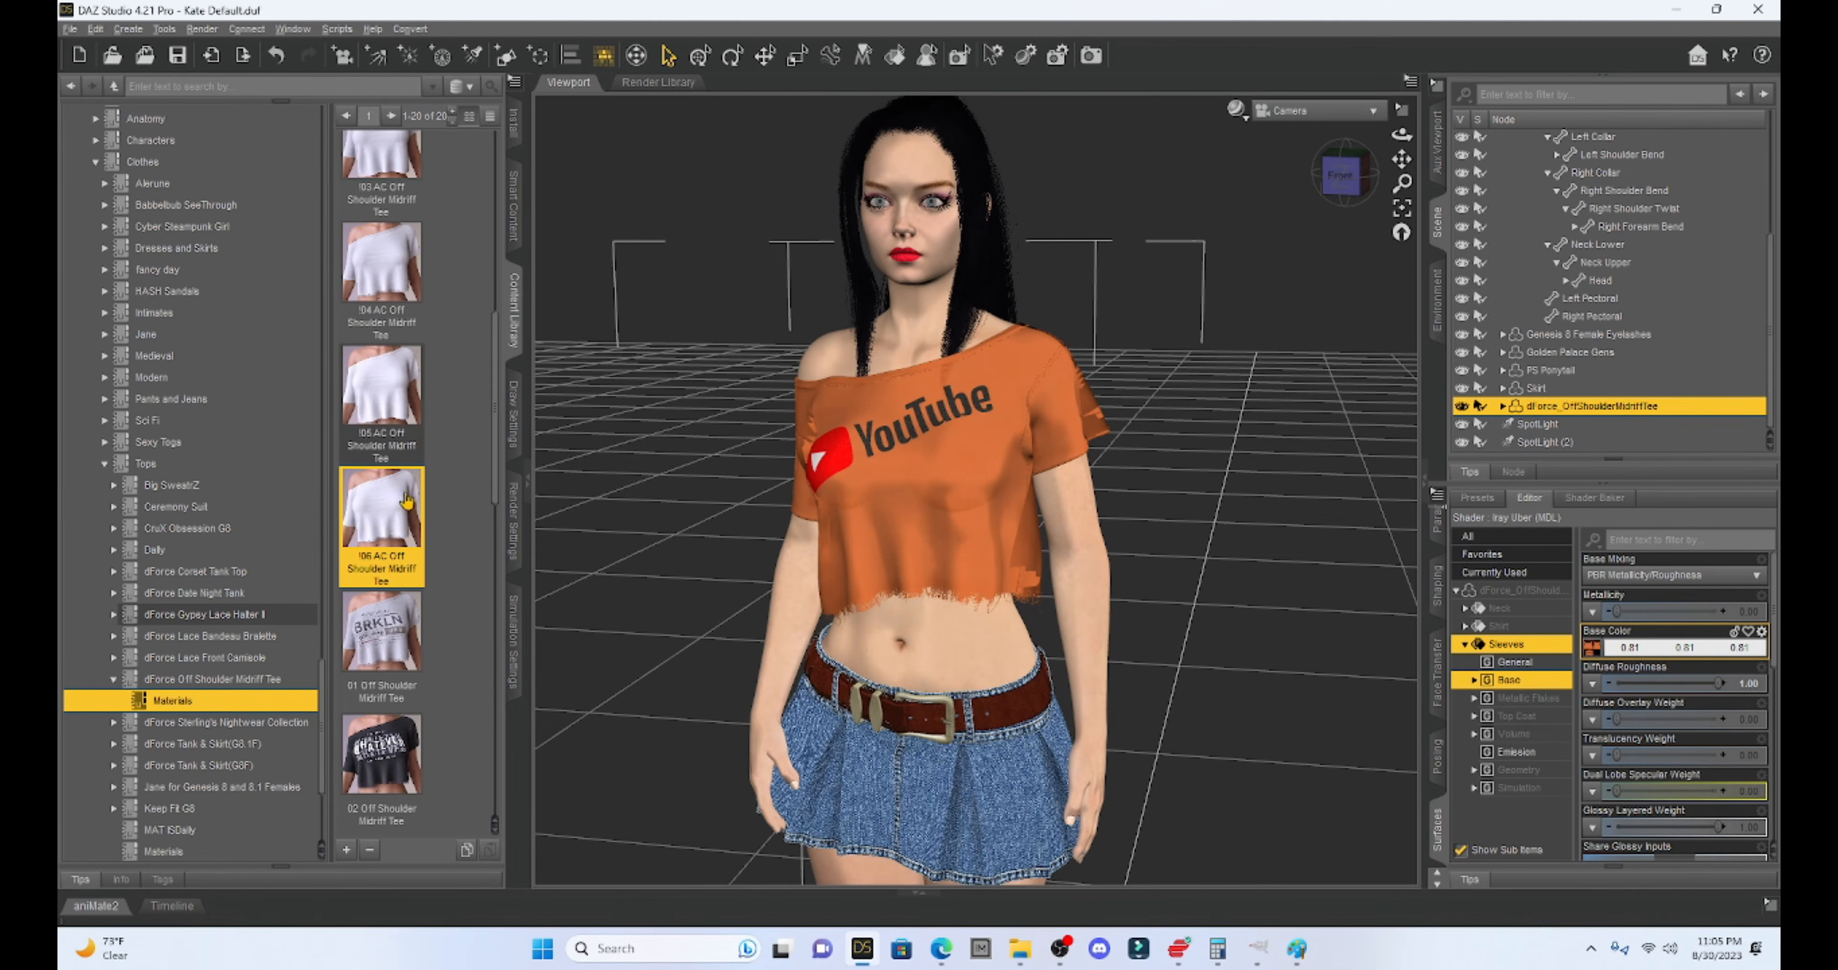
{"action": "mouse_move", "coordinate": [389, 514]}
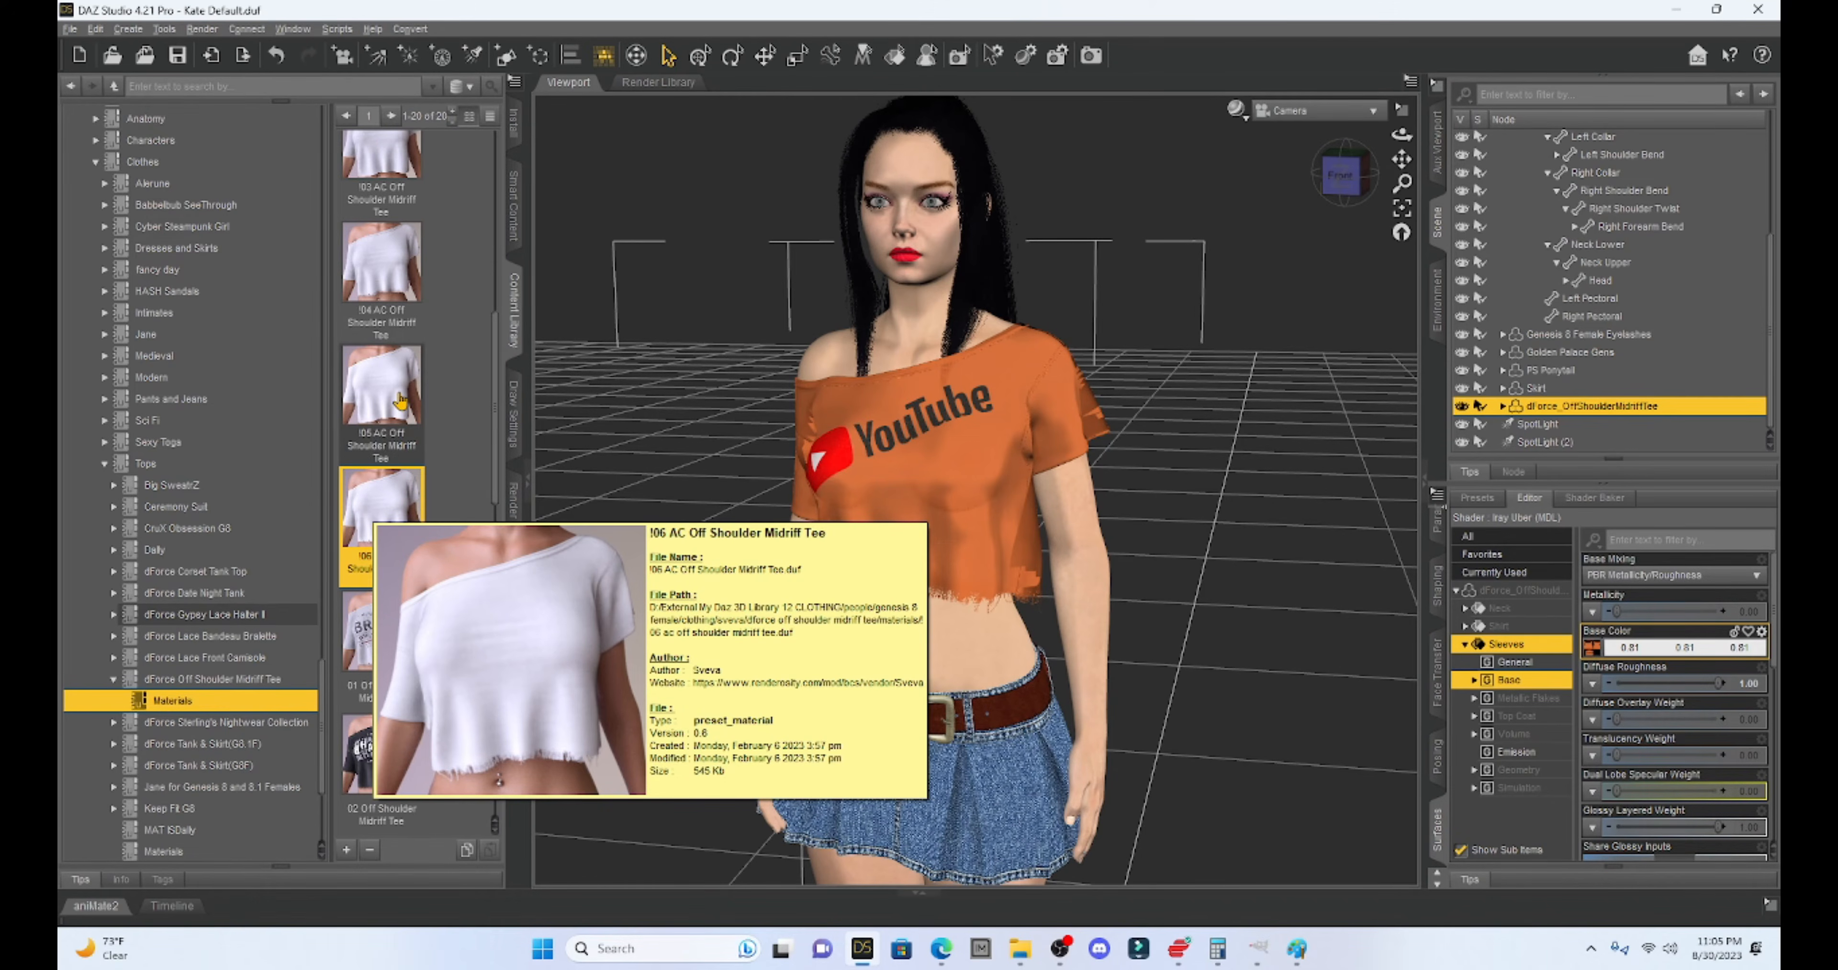
{"action": "mouse_move", "coordinate": [400, 401]}
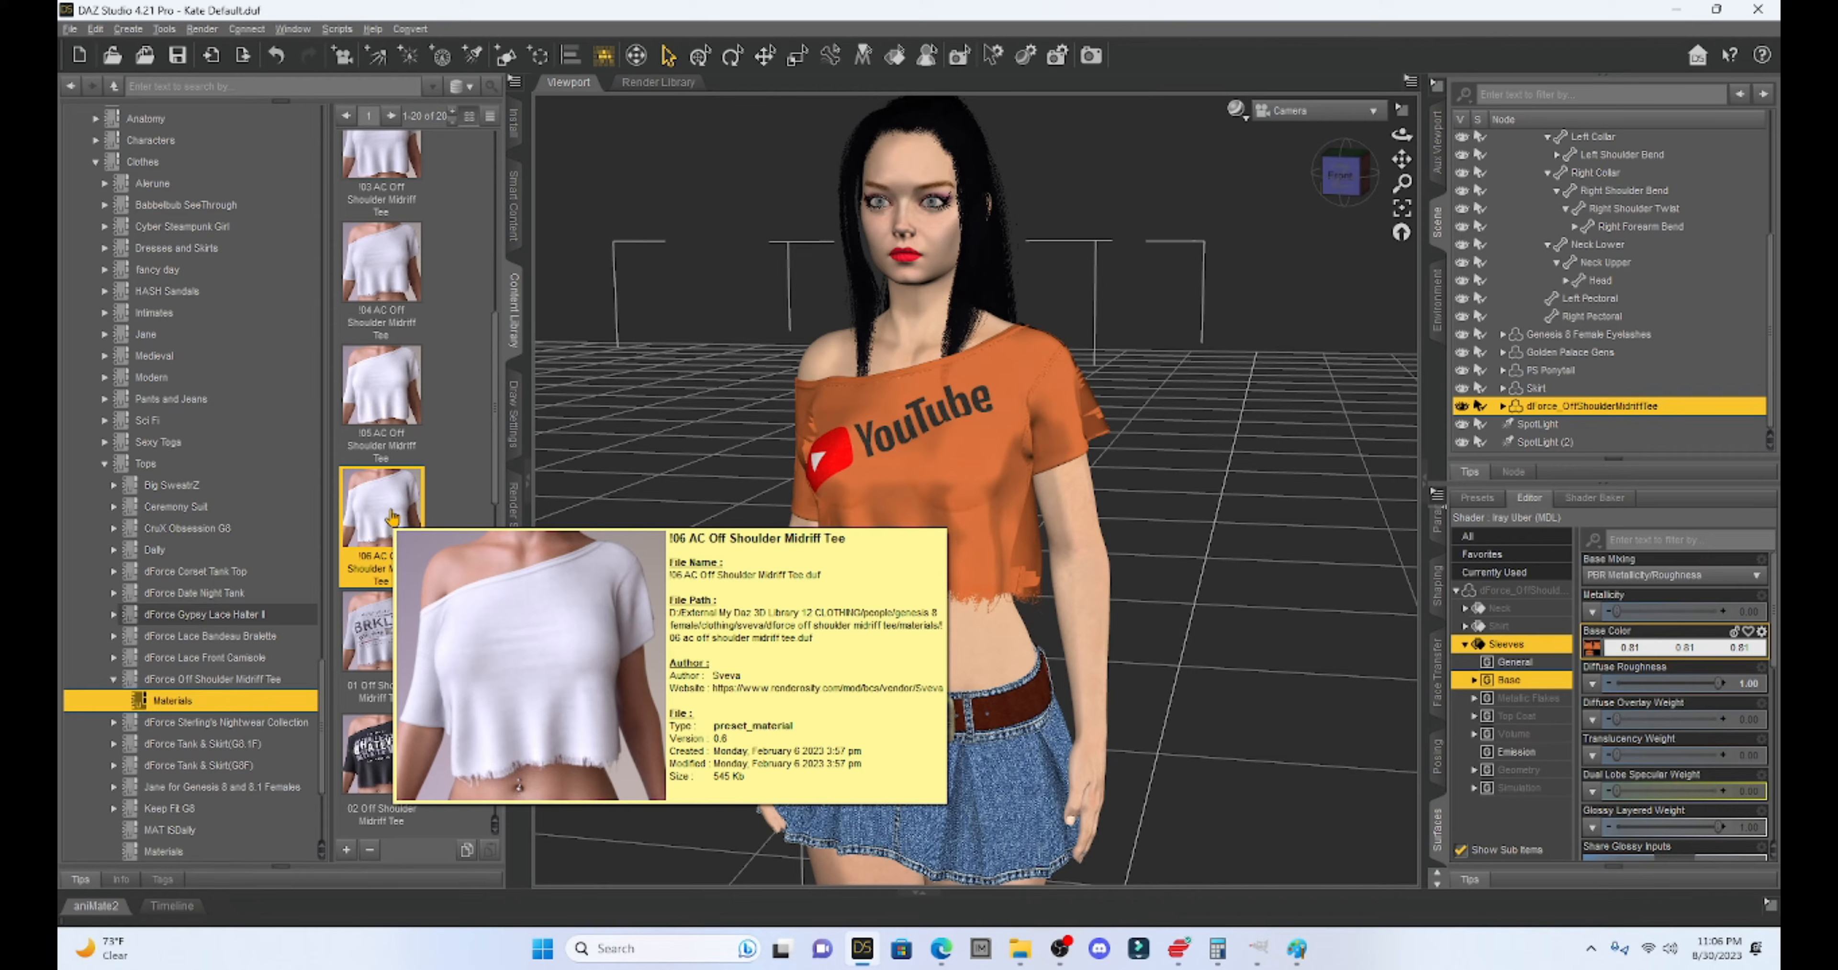
{"action": "mouse_move", "coordinate": [1299, 954]}
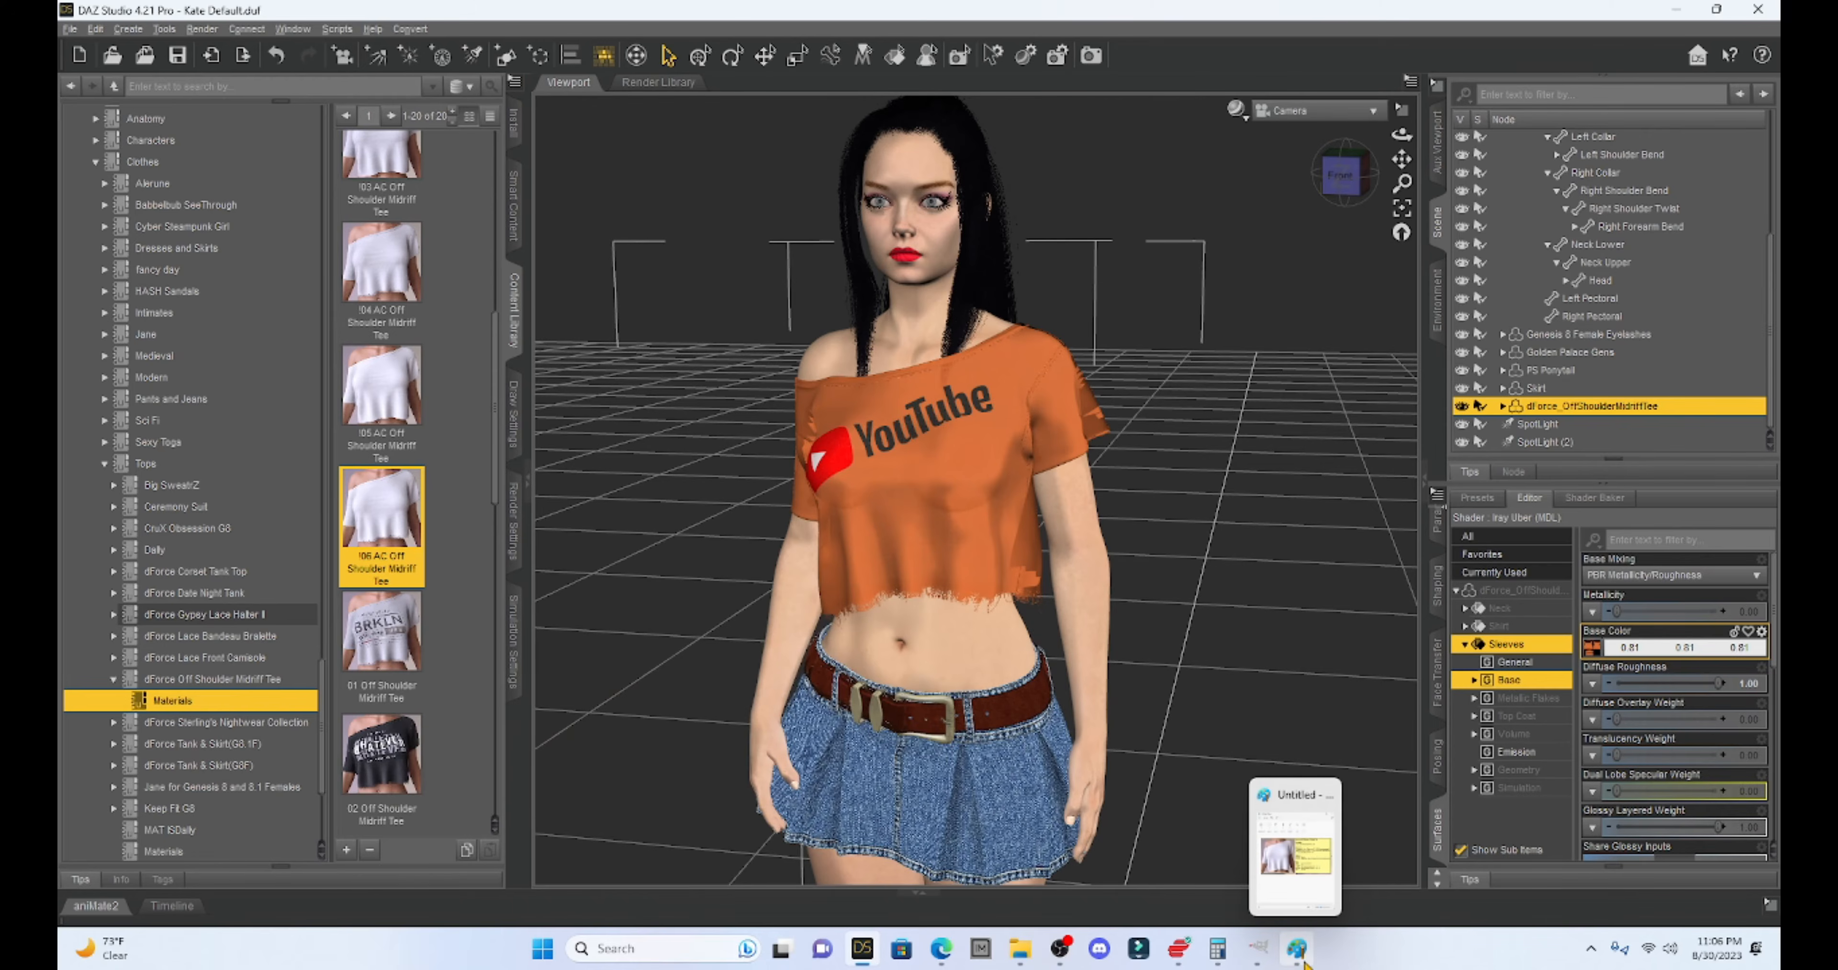
- Review the tee preset card in Paint, then bring up DAZ Studio's File > Save As preset submenu
{"action": "left_click", "coordinate": [1295, 892]}
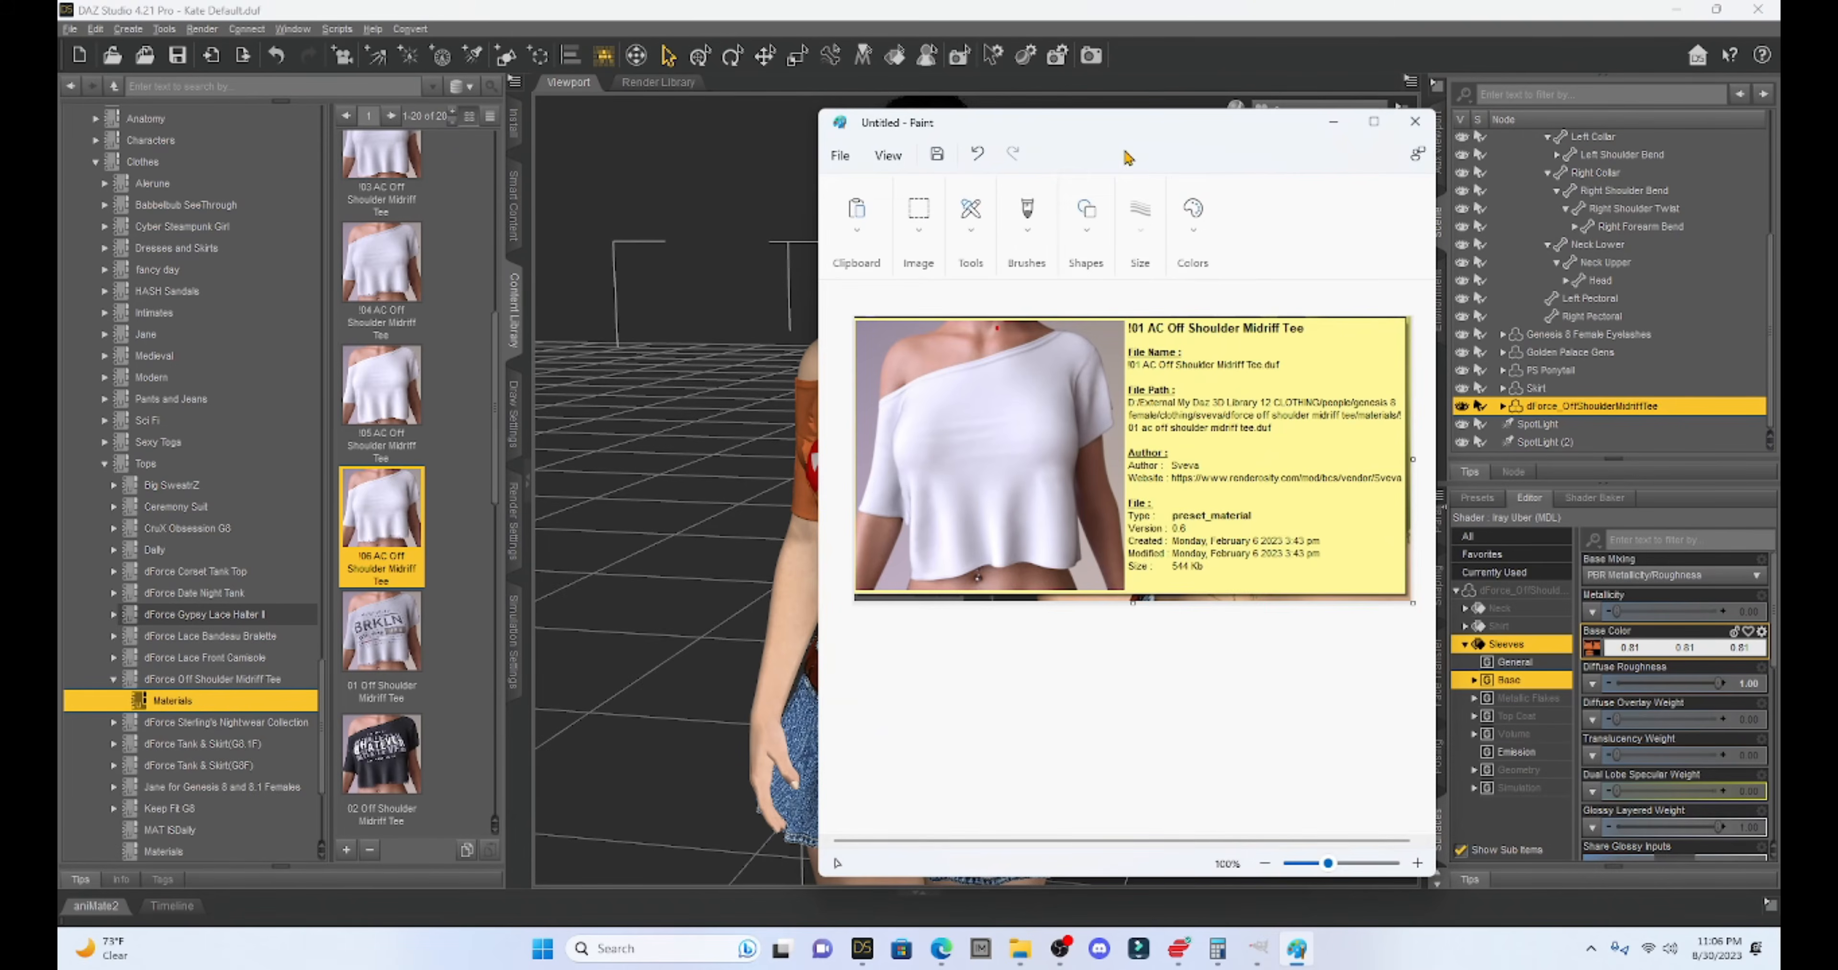
{"action": "left_click_drag", "start_coordinate": [1160, 135], "coordinate": [868, 156]}
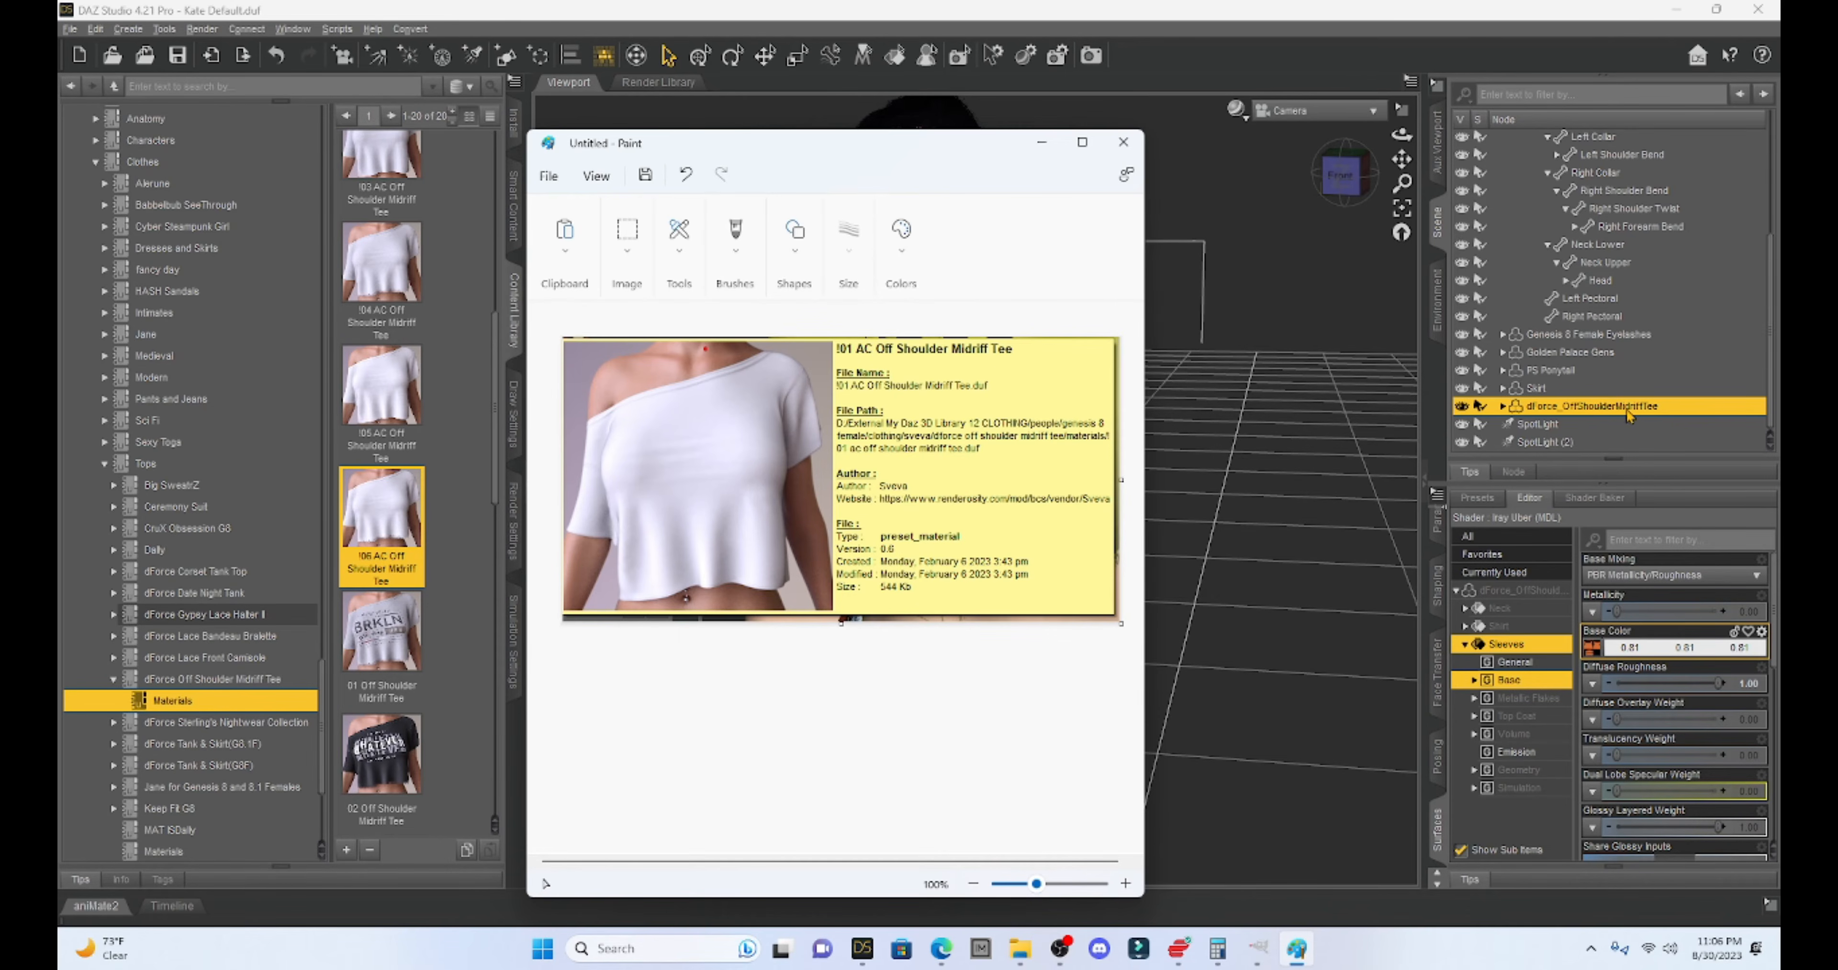
{"action": "left_click", "coordinate": [72, 32]}
{"action": "mouse_move", "coordinate": [106, 158]}
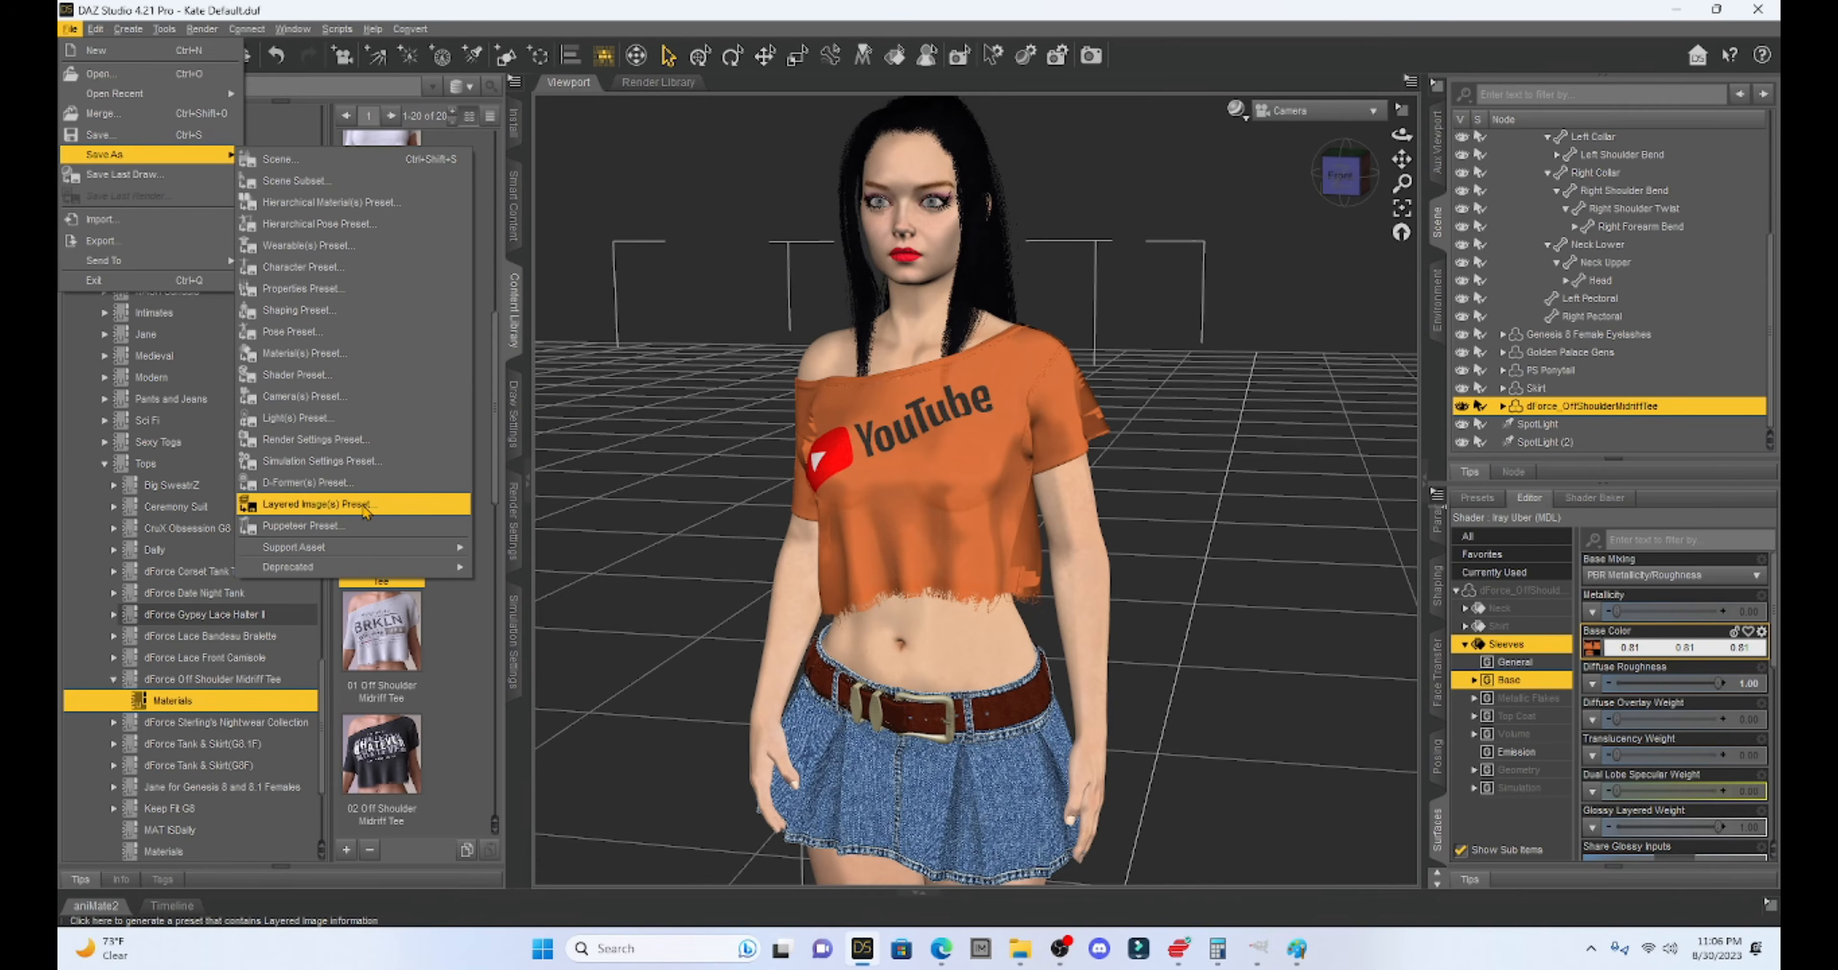
- Start a Layered Image(s) Preset save, move the Paint window aside and go to the D: drive
{"action": "left_click", "coordinate": [365, 508]}
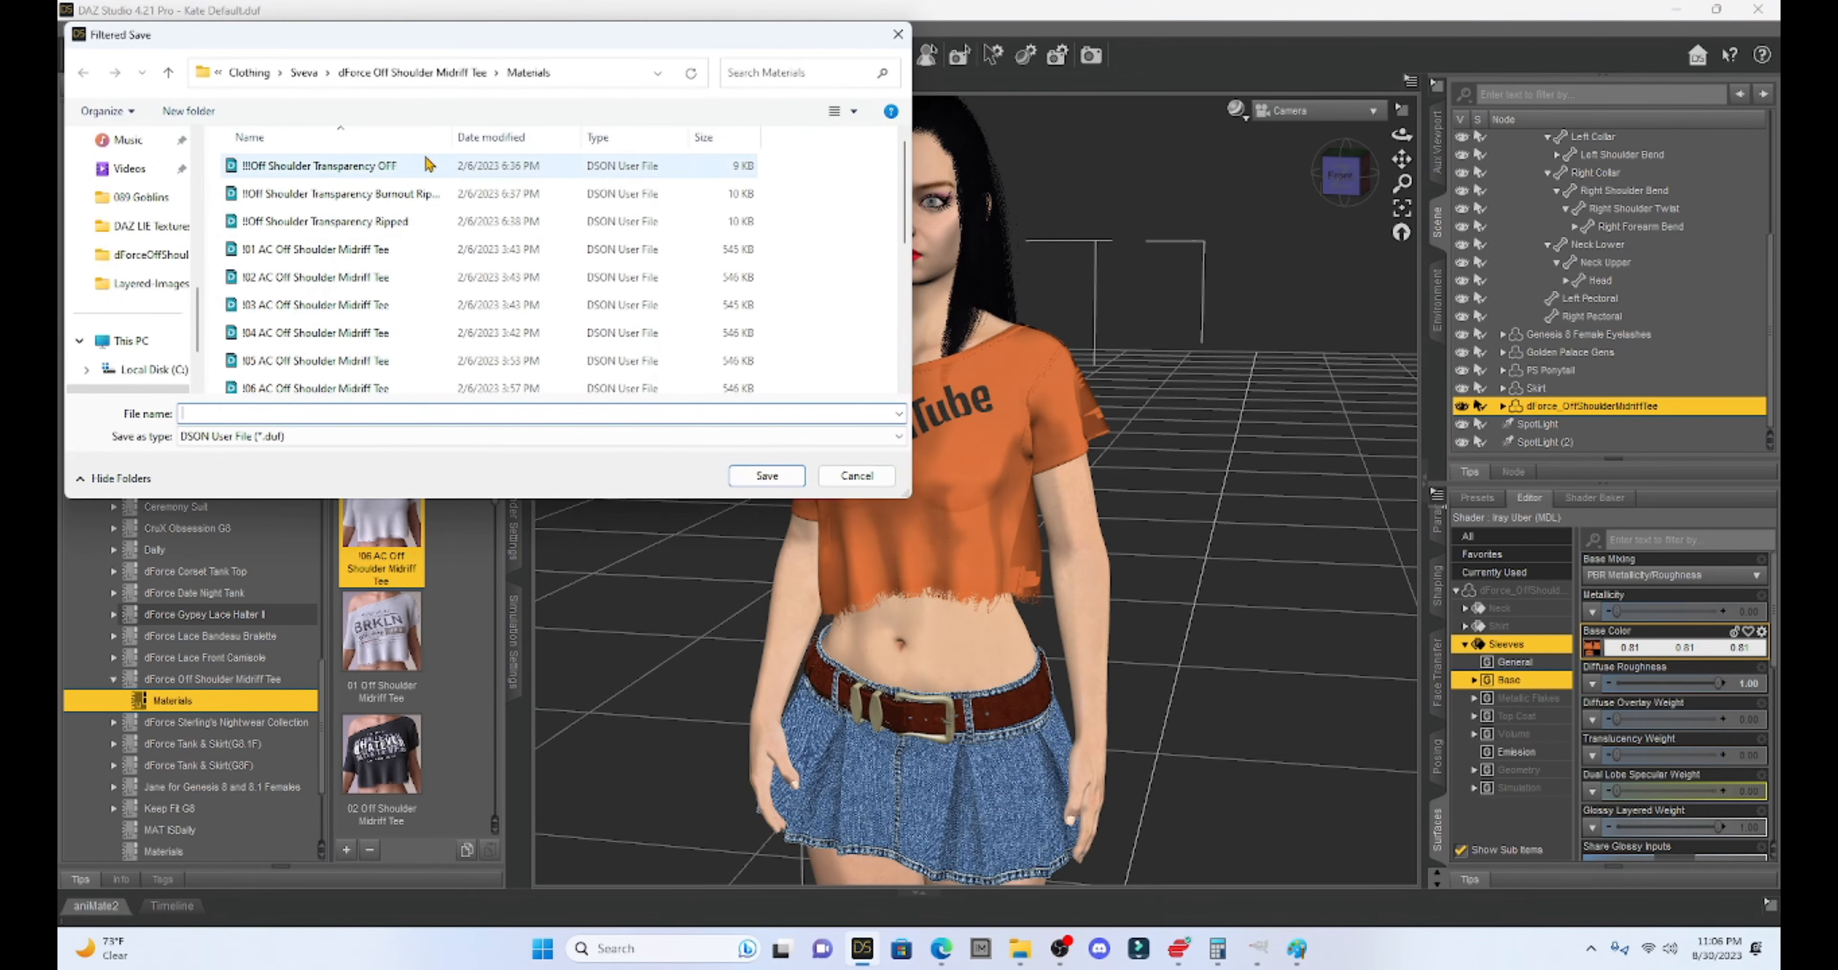
{"action": "scroll", "coordinate": [127, 325], "scroll_direction": "down", "scroll_amount": 1}
{"action": "scroll", "coordinate": [127, 325], "scroll_direction": "down", "scroll_amount": 1}
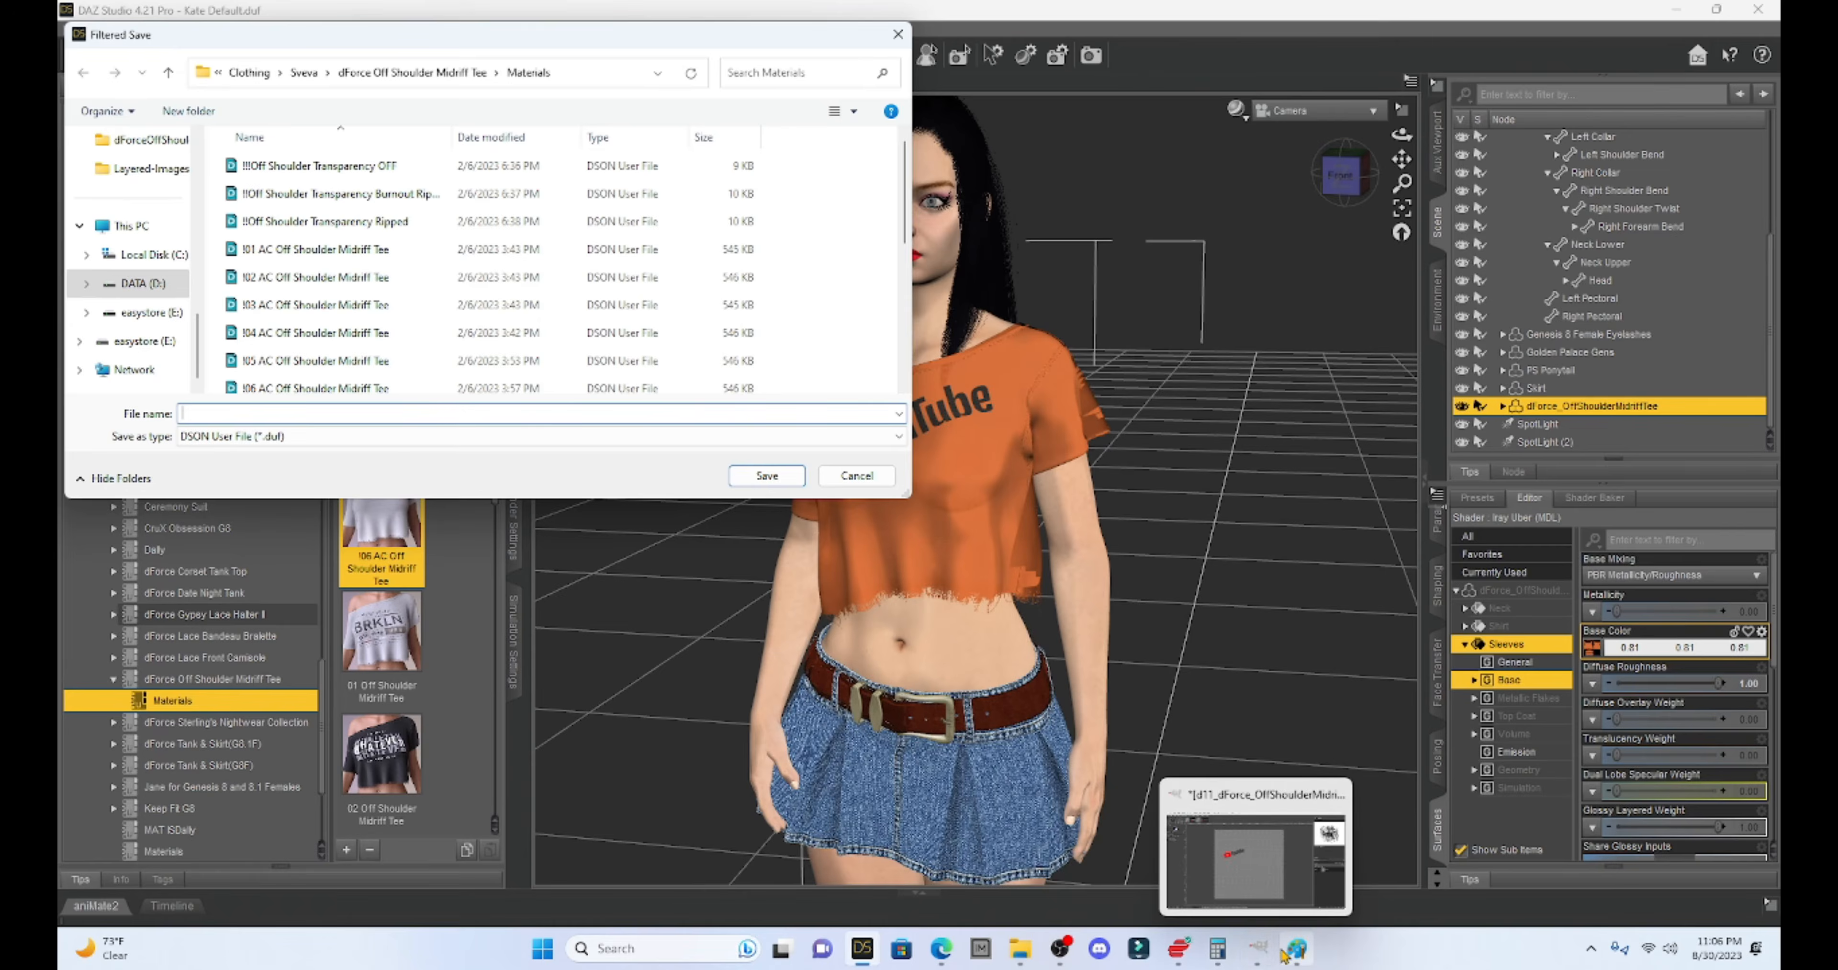
{"action": "left_click", "coordinate": [1297, 951]}
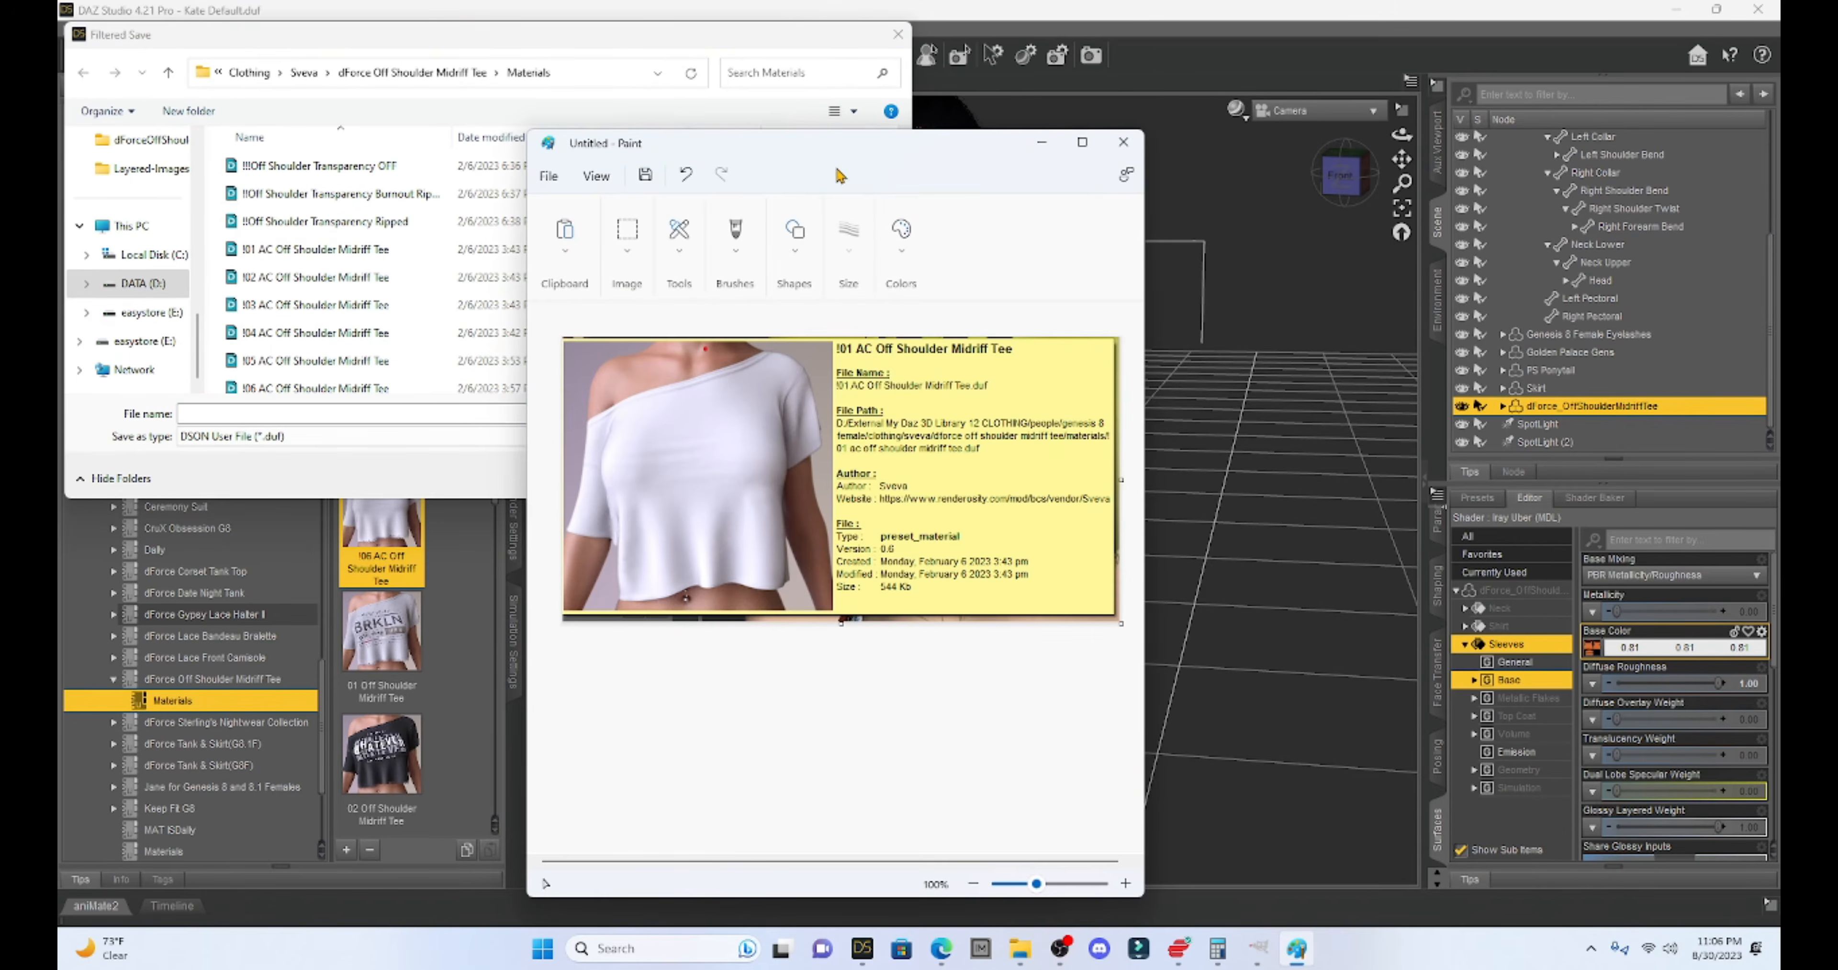
{"action": "left_click_drag", "start_coordinate": [957, 160], "coordinate": [1135, 81]}
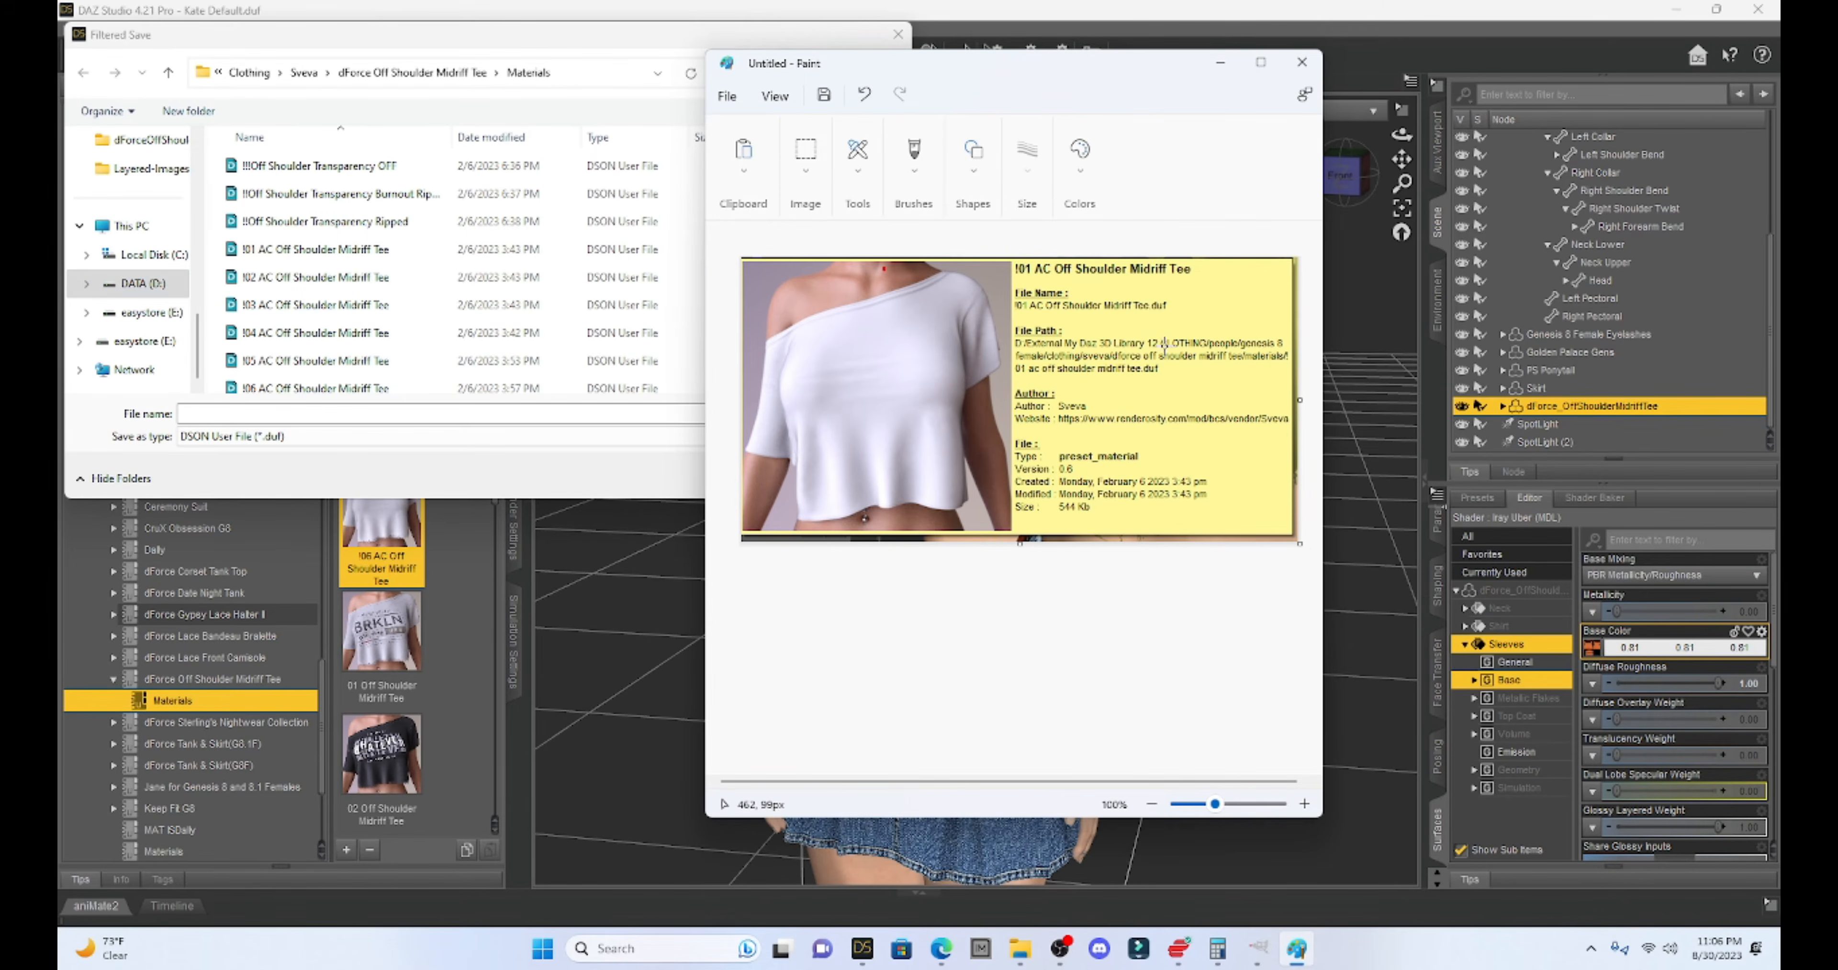
{"action": "scroll", "coordinate": [394, 280], "scroll_direction": "down", "scroll_amount": 2}
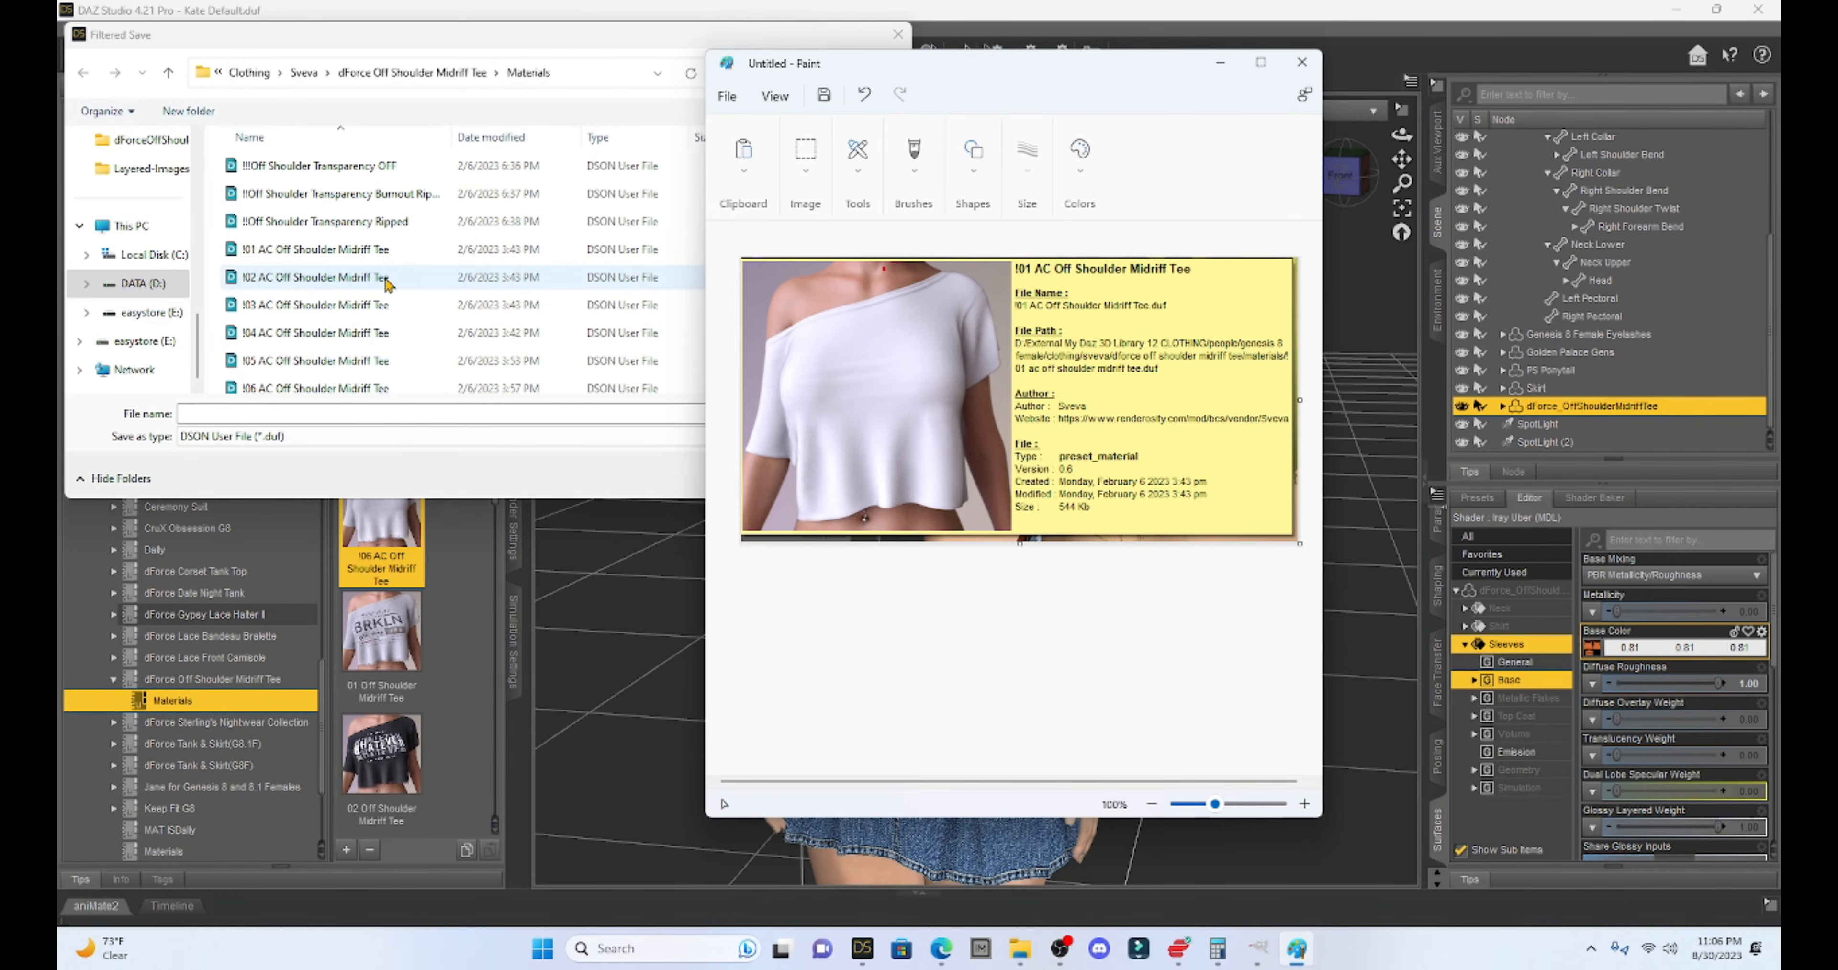
{"action": "left_click", "coordinate": [123, 284]}
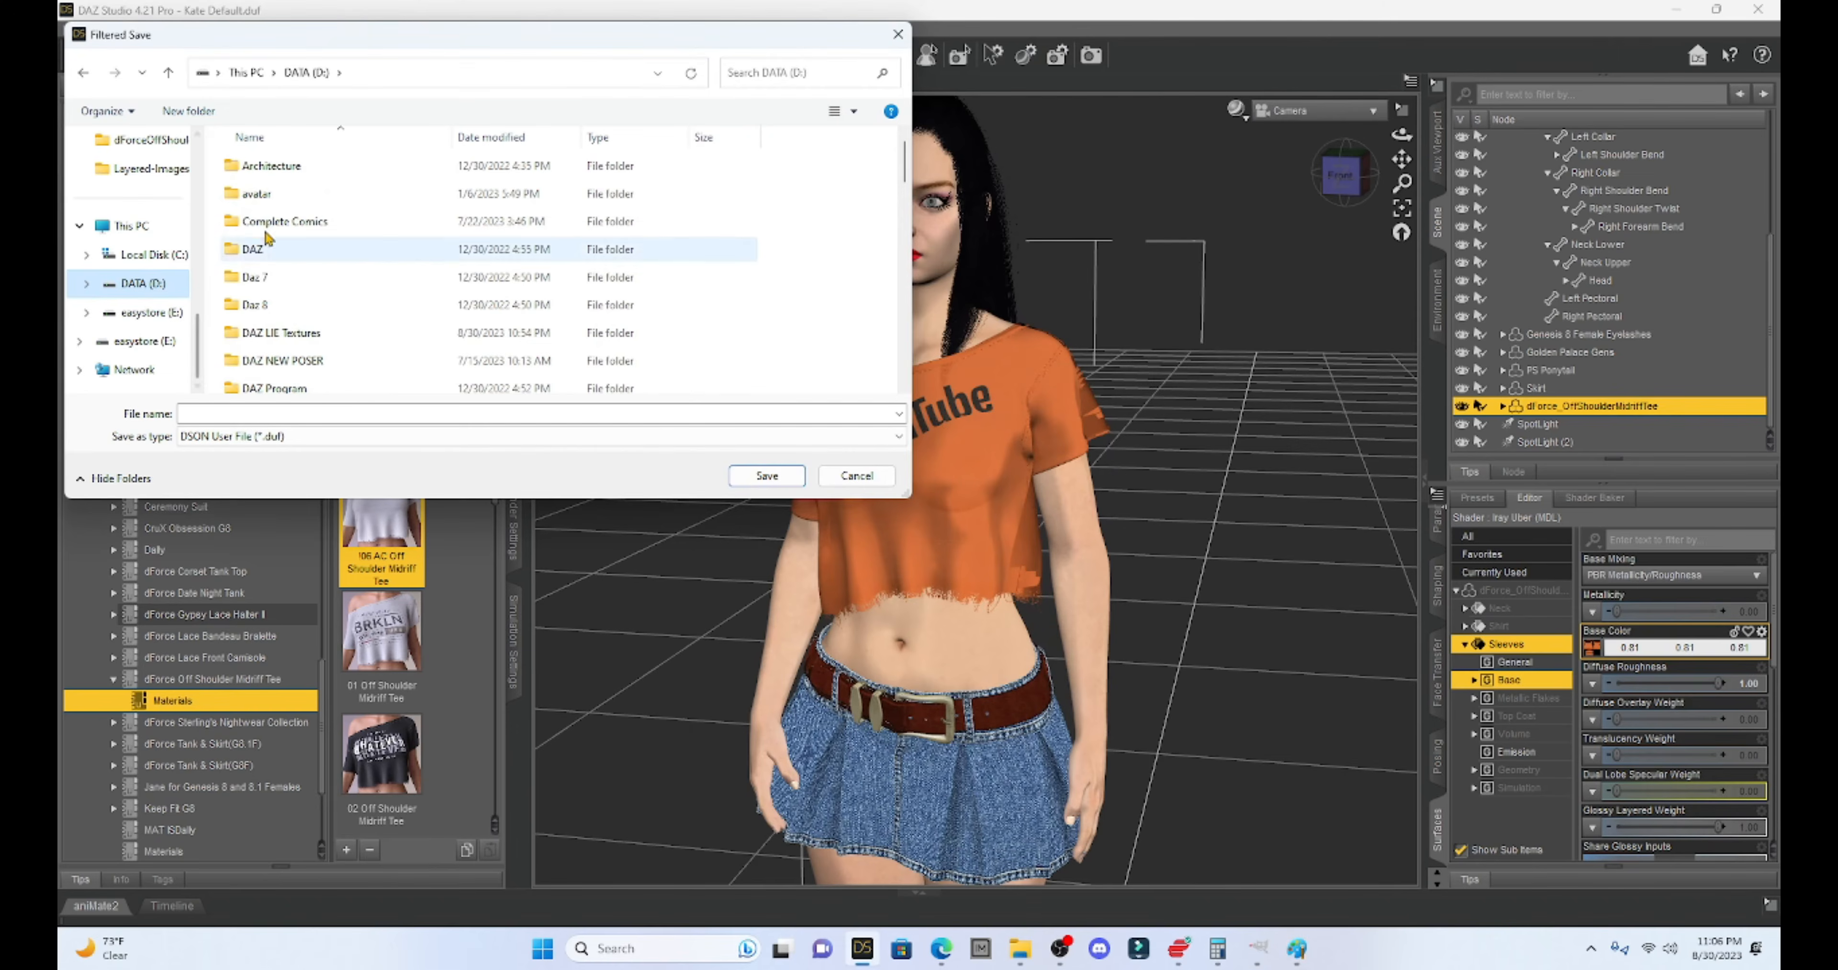
{"action": "scroll", "coordinate": [307, 229], "scroll_direction": "down", "scroll_amount": 5}
{"action": "scroll", "coordinate": [307, 230], "scroll_direction": "down", "scroll_amount": 2}
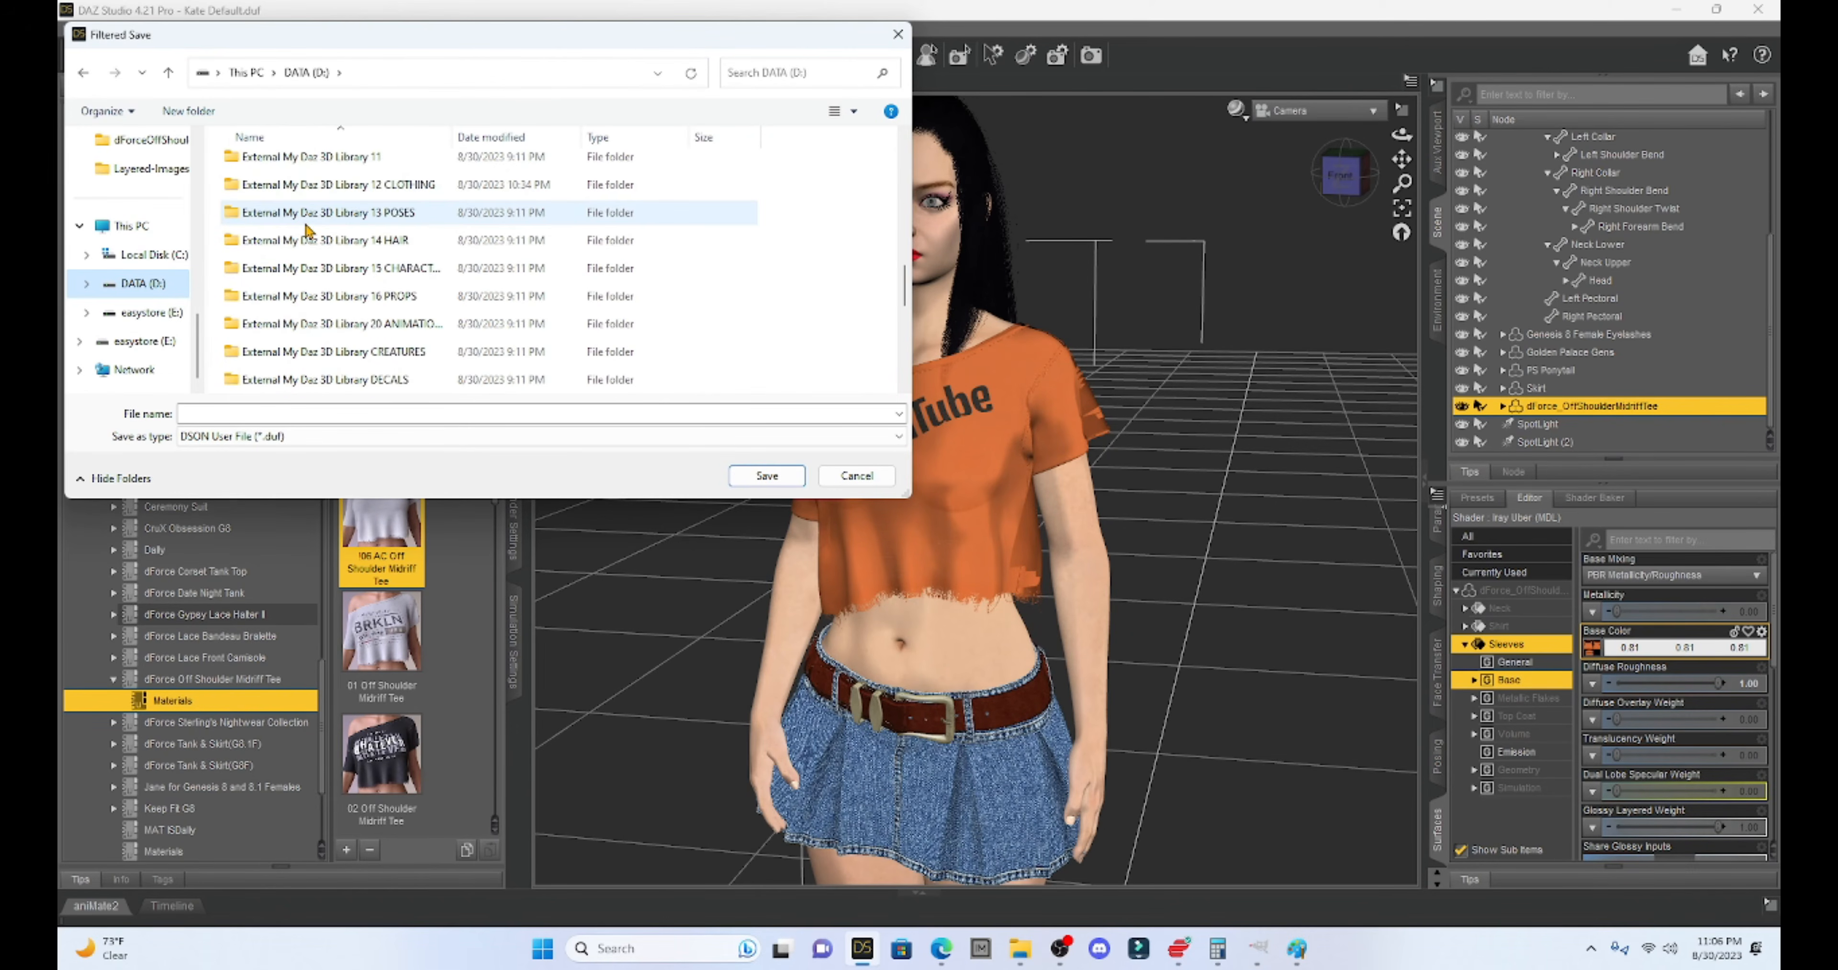
- Navigate to Library 12 CLOTHING > People > Genesis 8 Female > Clothing > Sveva > tee > Materials
{"action": "double_click", "coordinate": [373, 187]}
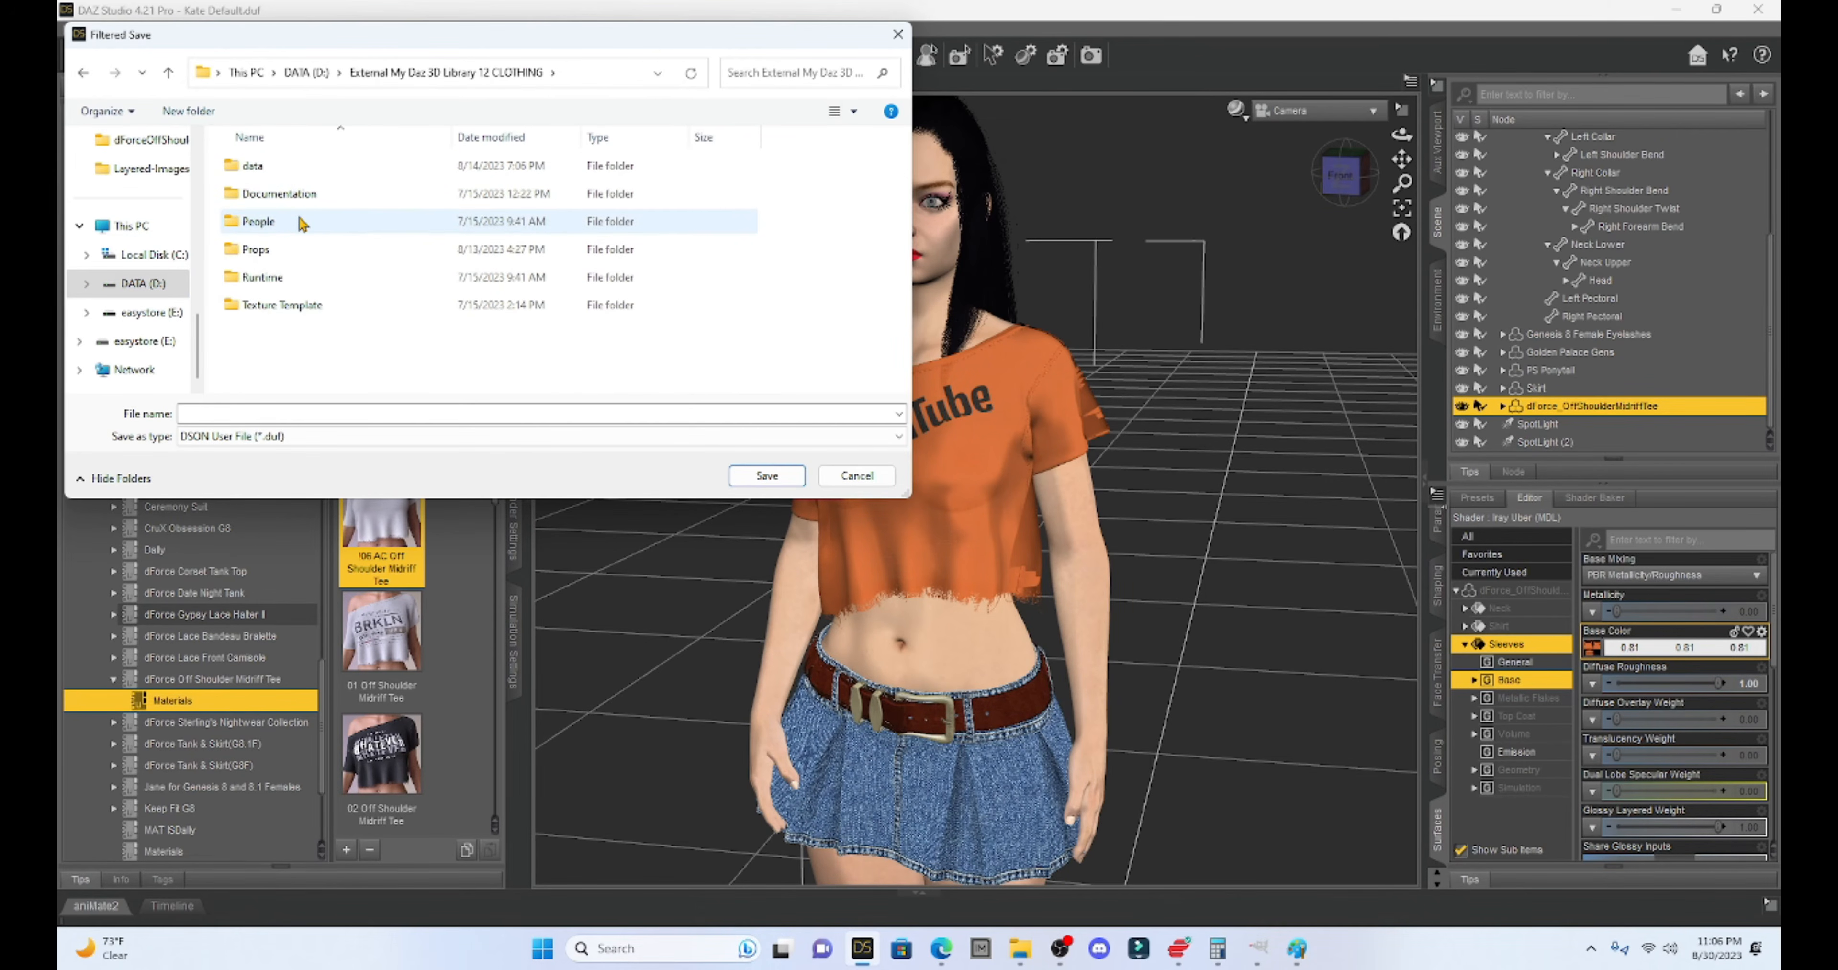
{"action": "double_click", "coordinate": [299, 221]}
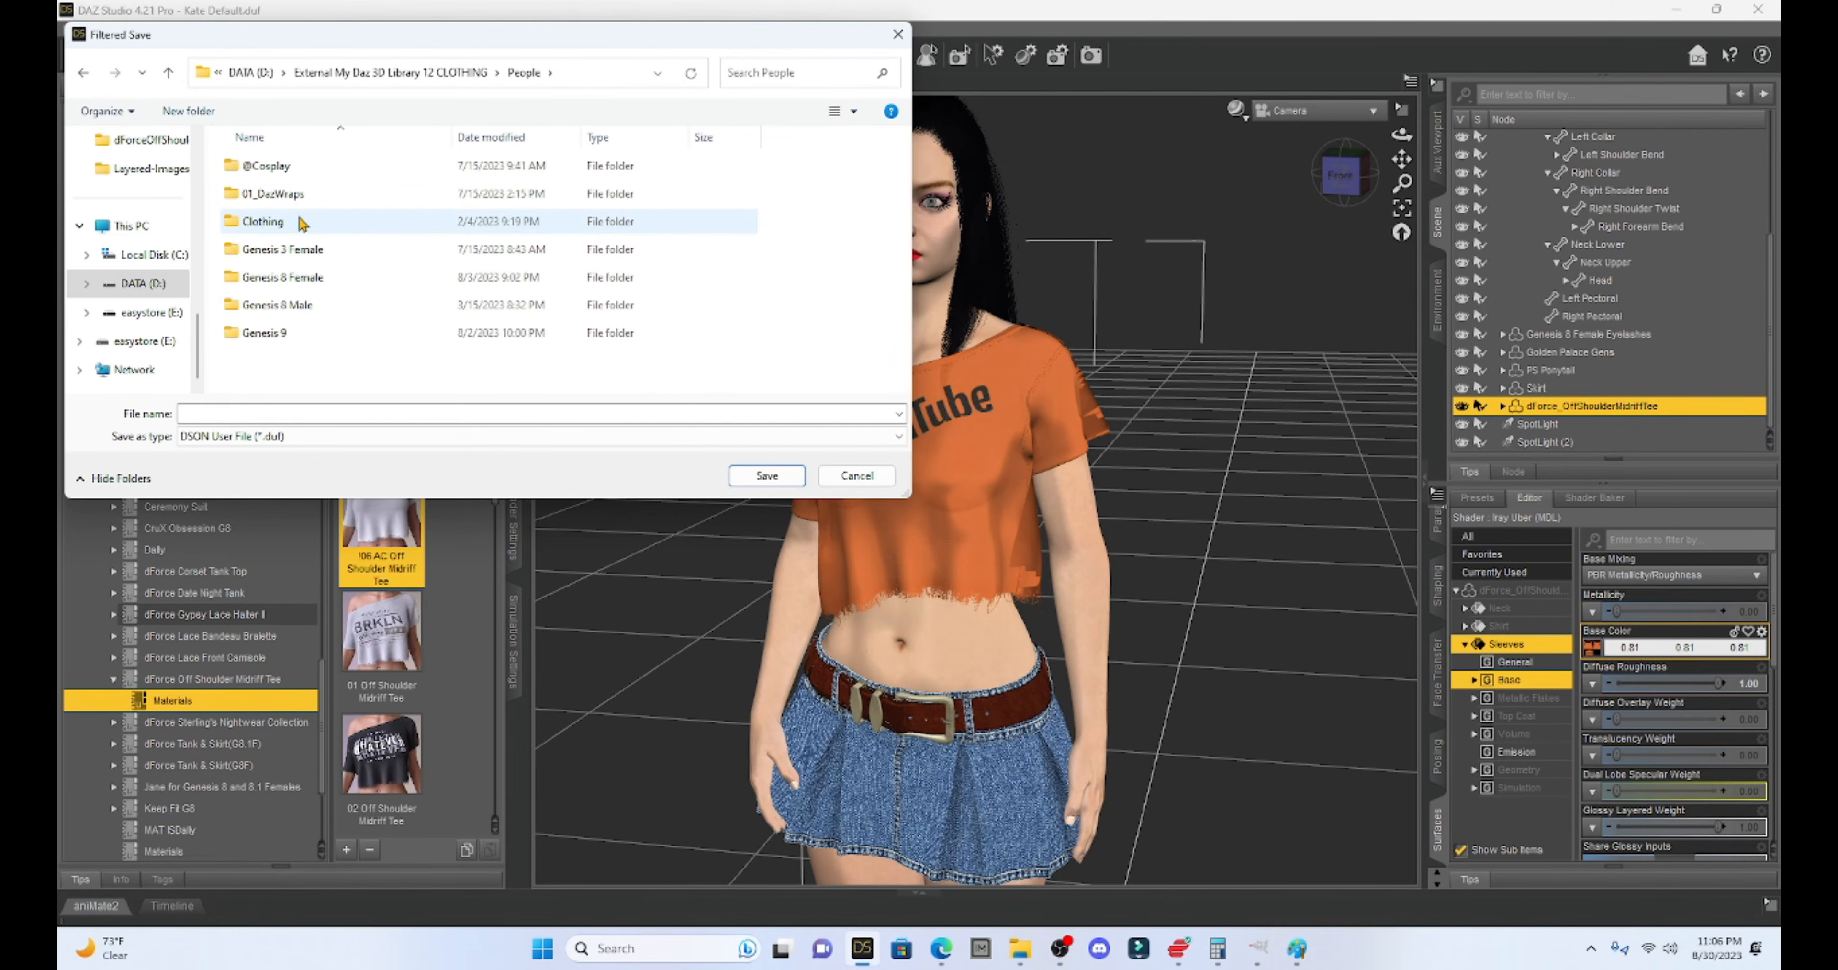
{"action": "double_click", "coordinate": [289, 278]}
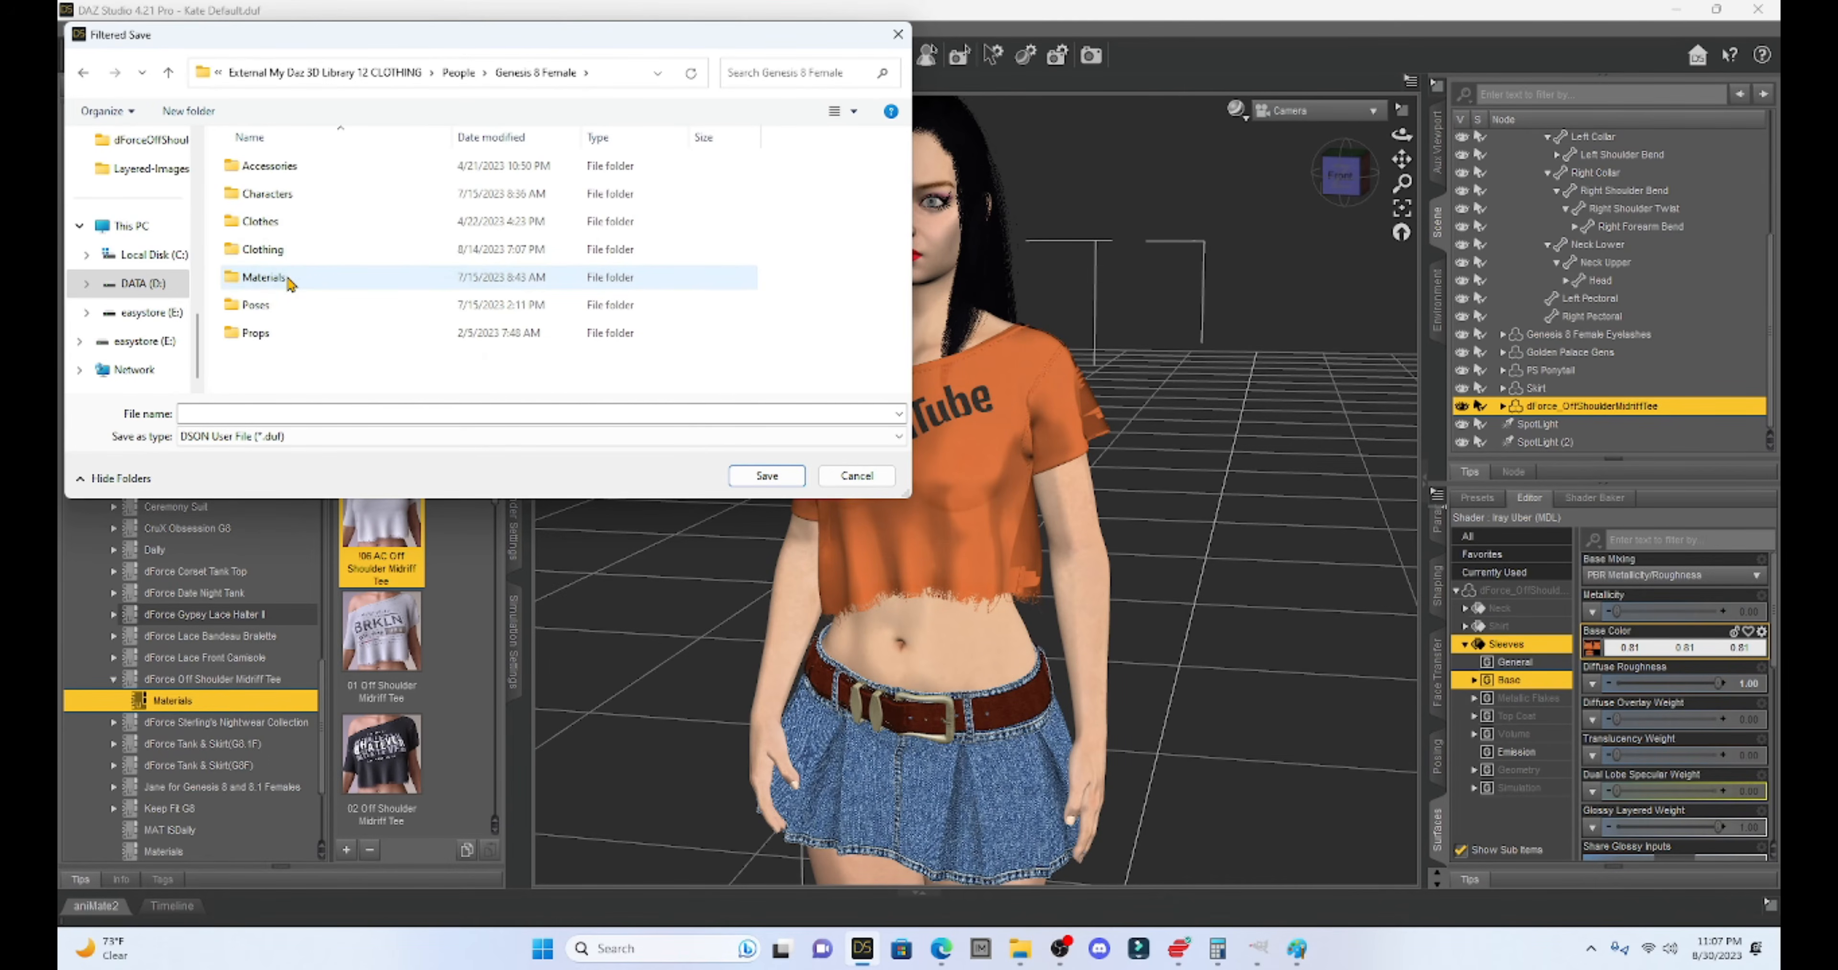
{"action": "double_click", "coordinate": [271, 251]}
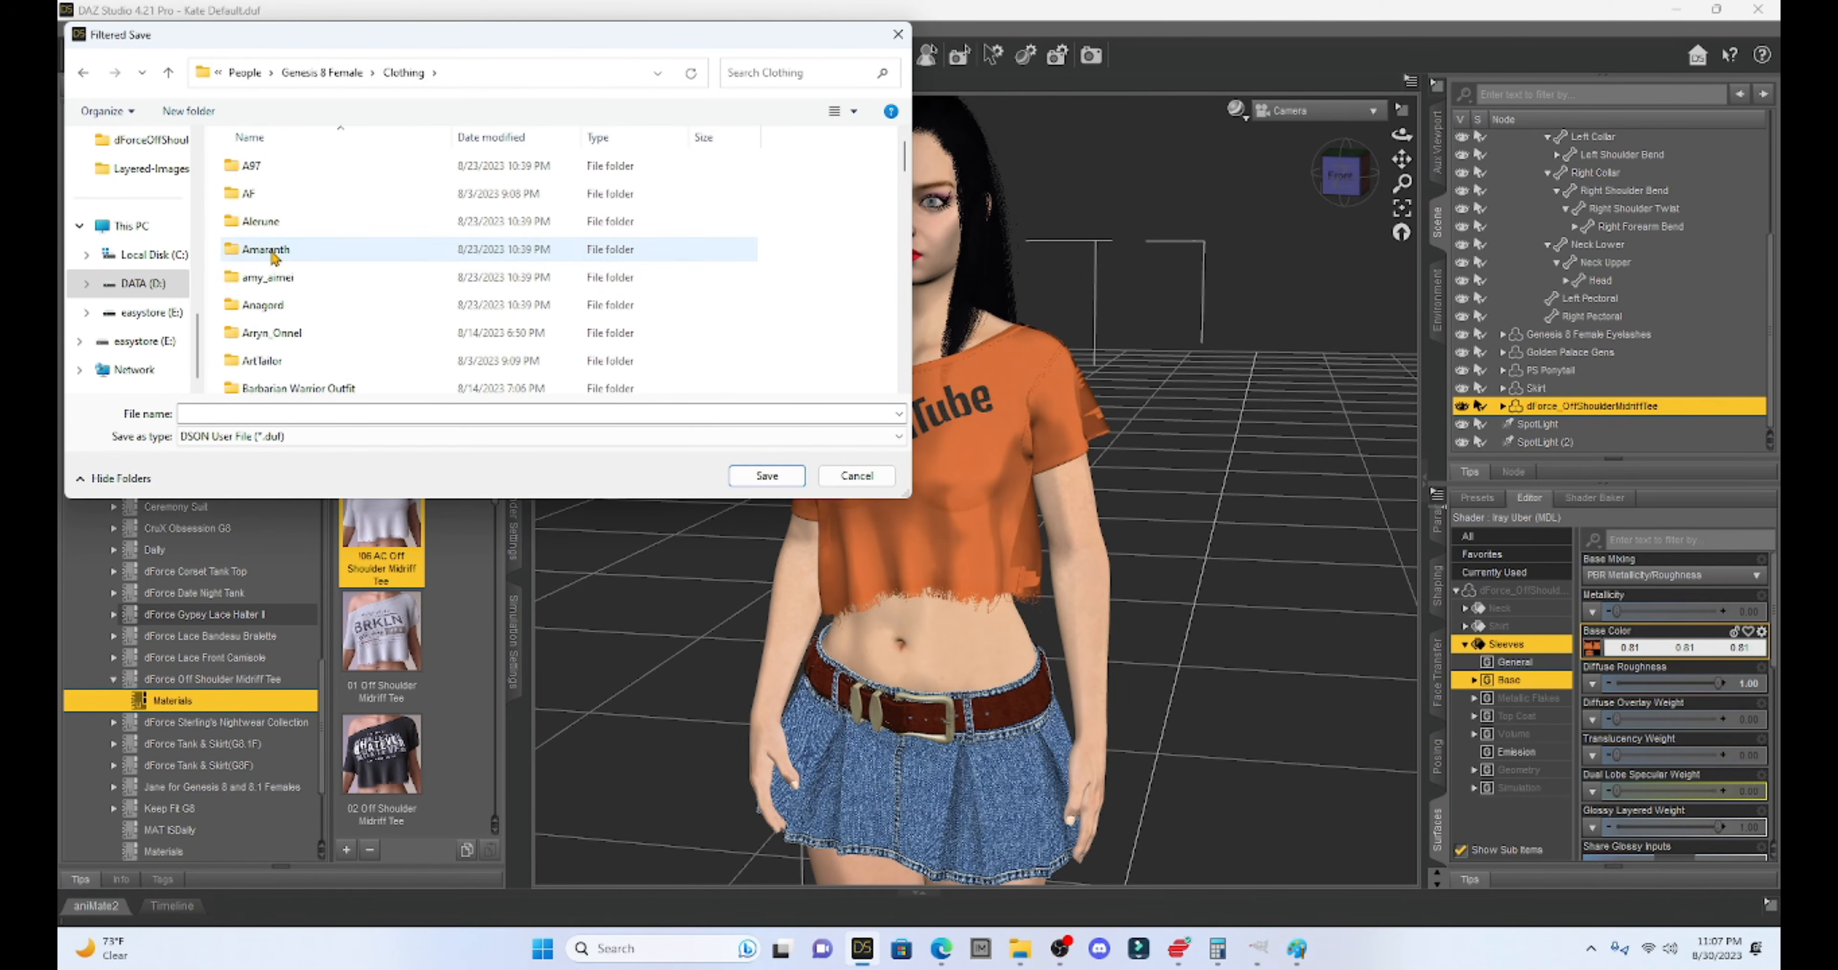
{"action": "scroll", "coordinate": [307, 314], "scroll_direction": "down", "scroll_amount": 5}
{"action": "scroll", "coordinate": [308, 325], "scroll_direction": "down", "scroll_amount": 10}
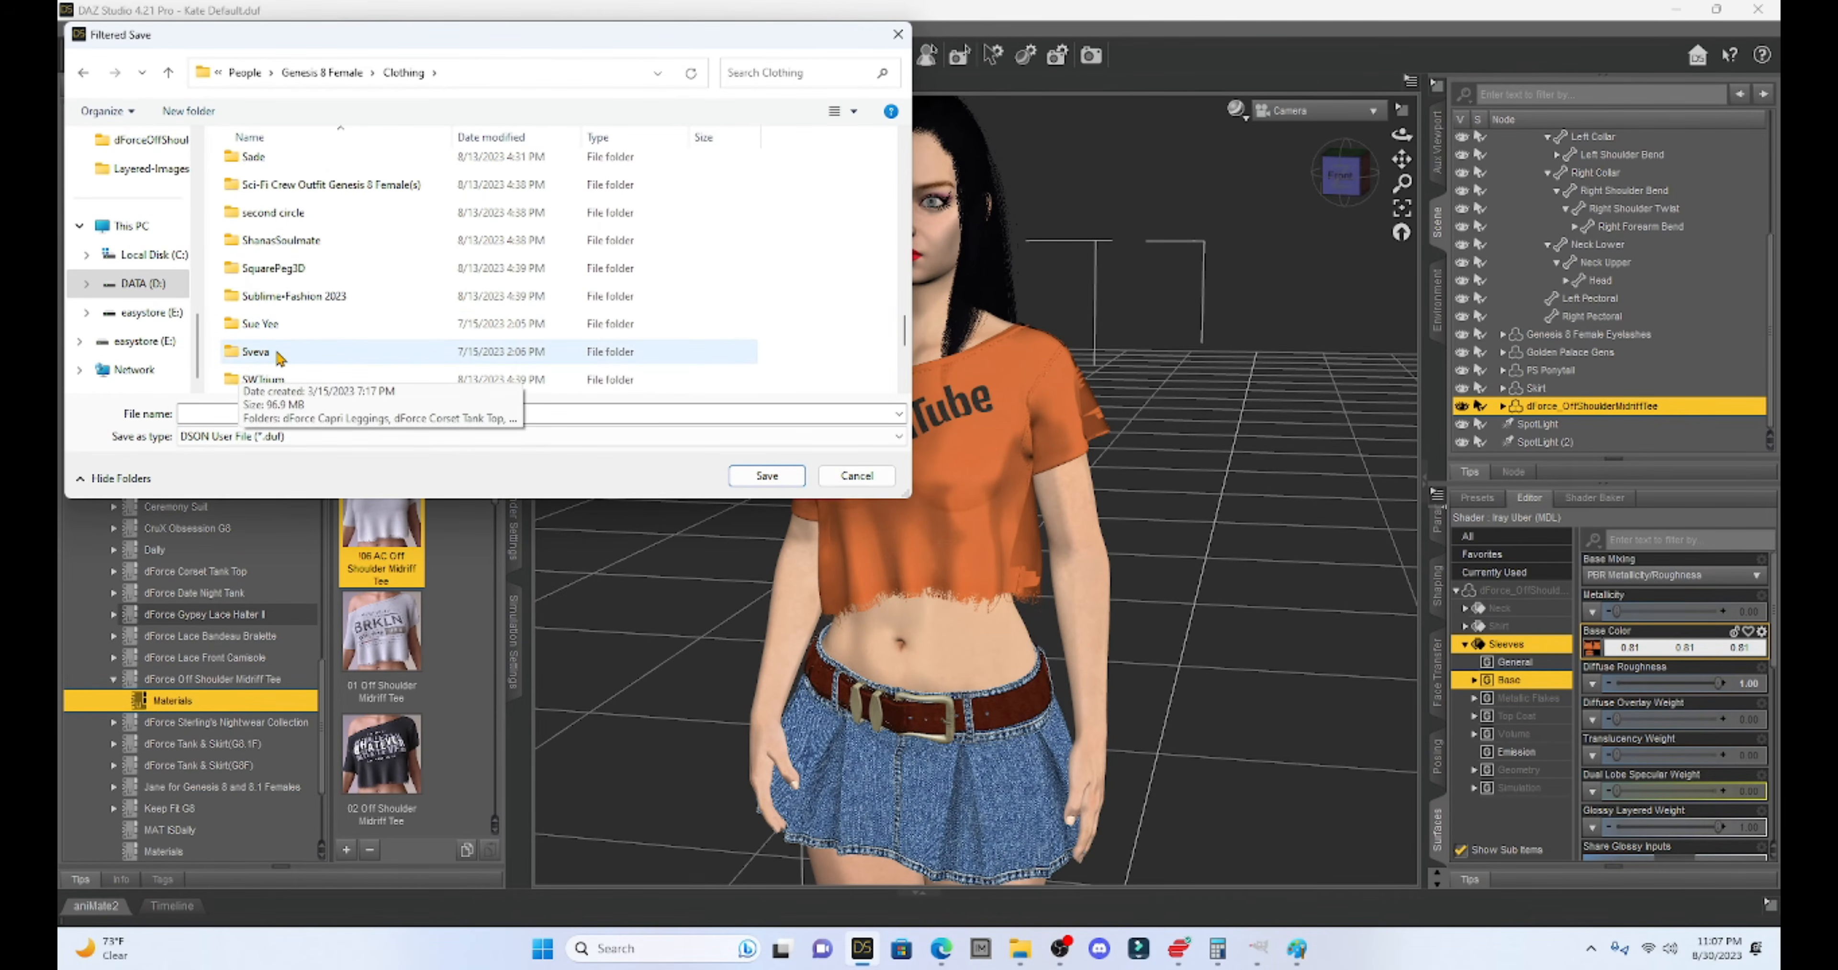
{"action": "double_click", "coordinate": [276, 354]}
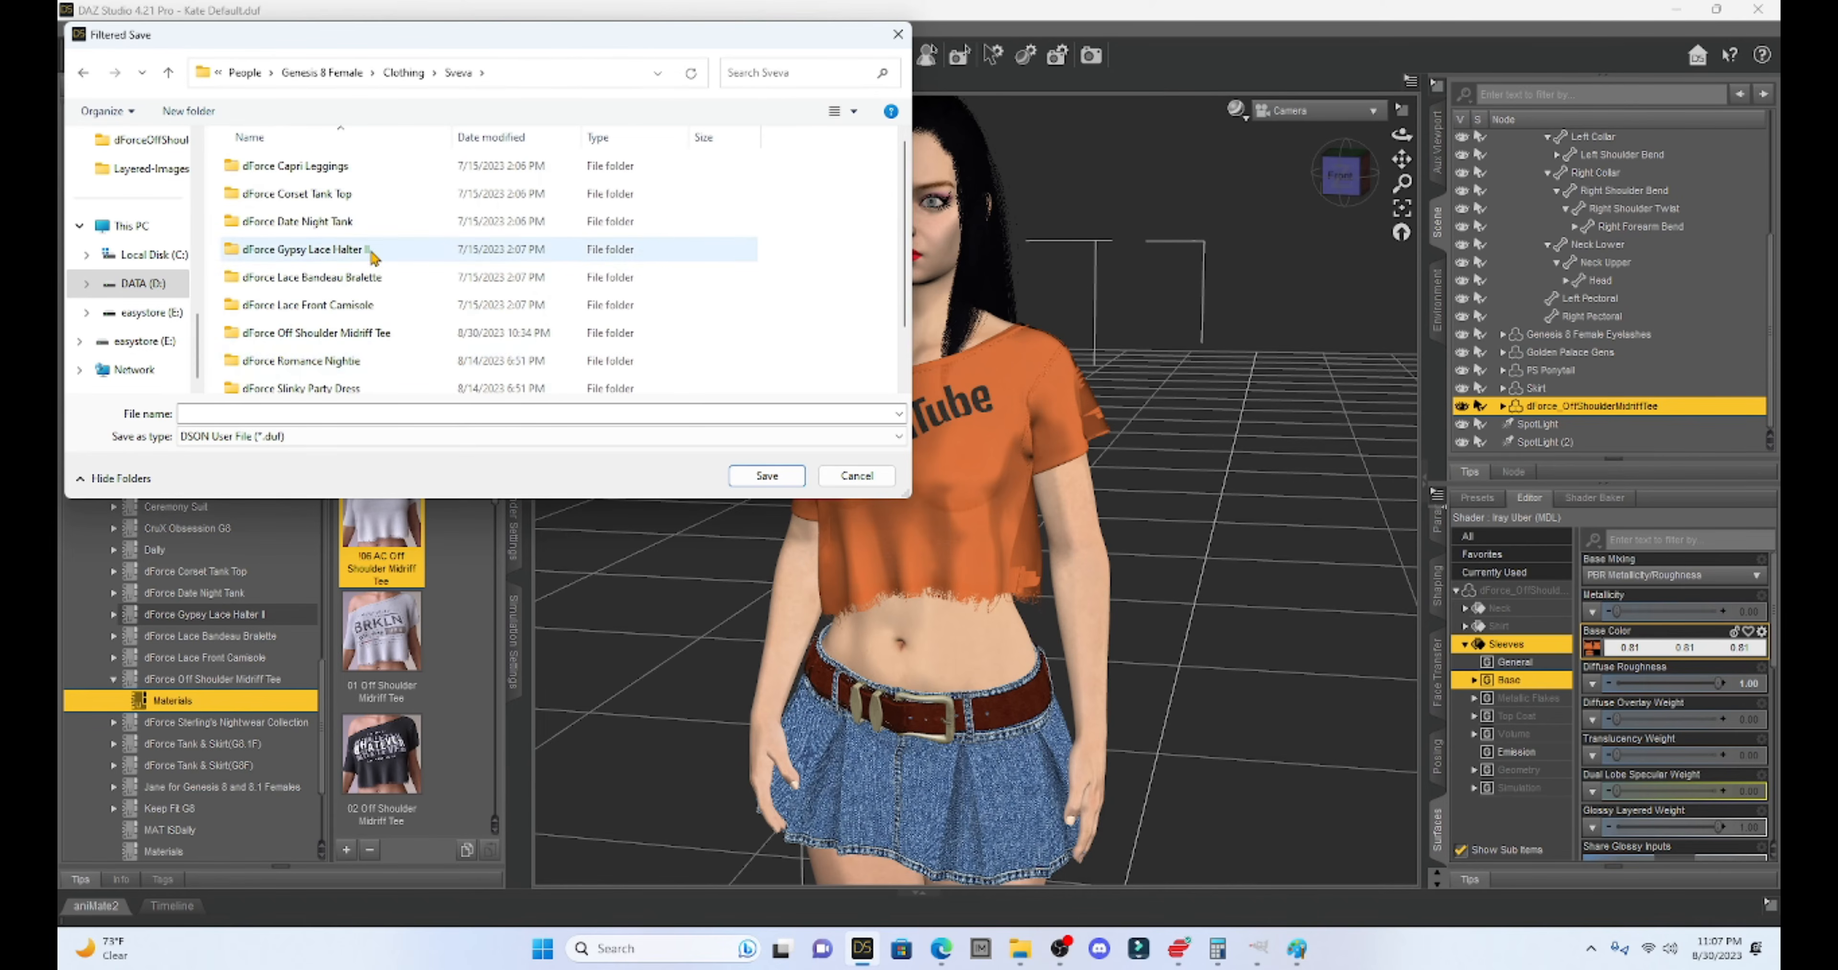
{"action": "scroll", "coordinate": [371, 257], "scroll_direction": "down", "scroll_amount": 1}
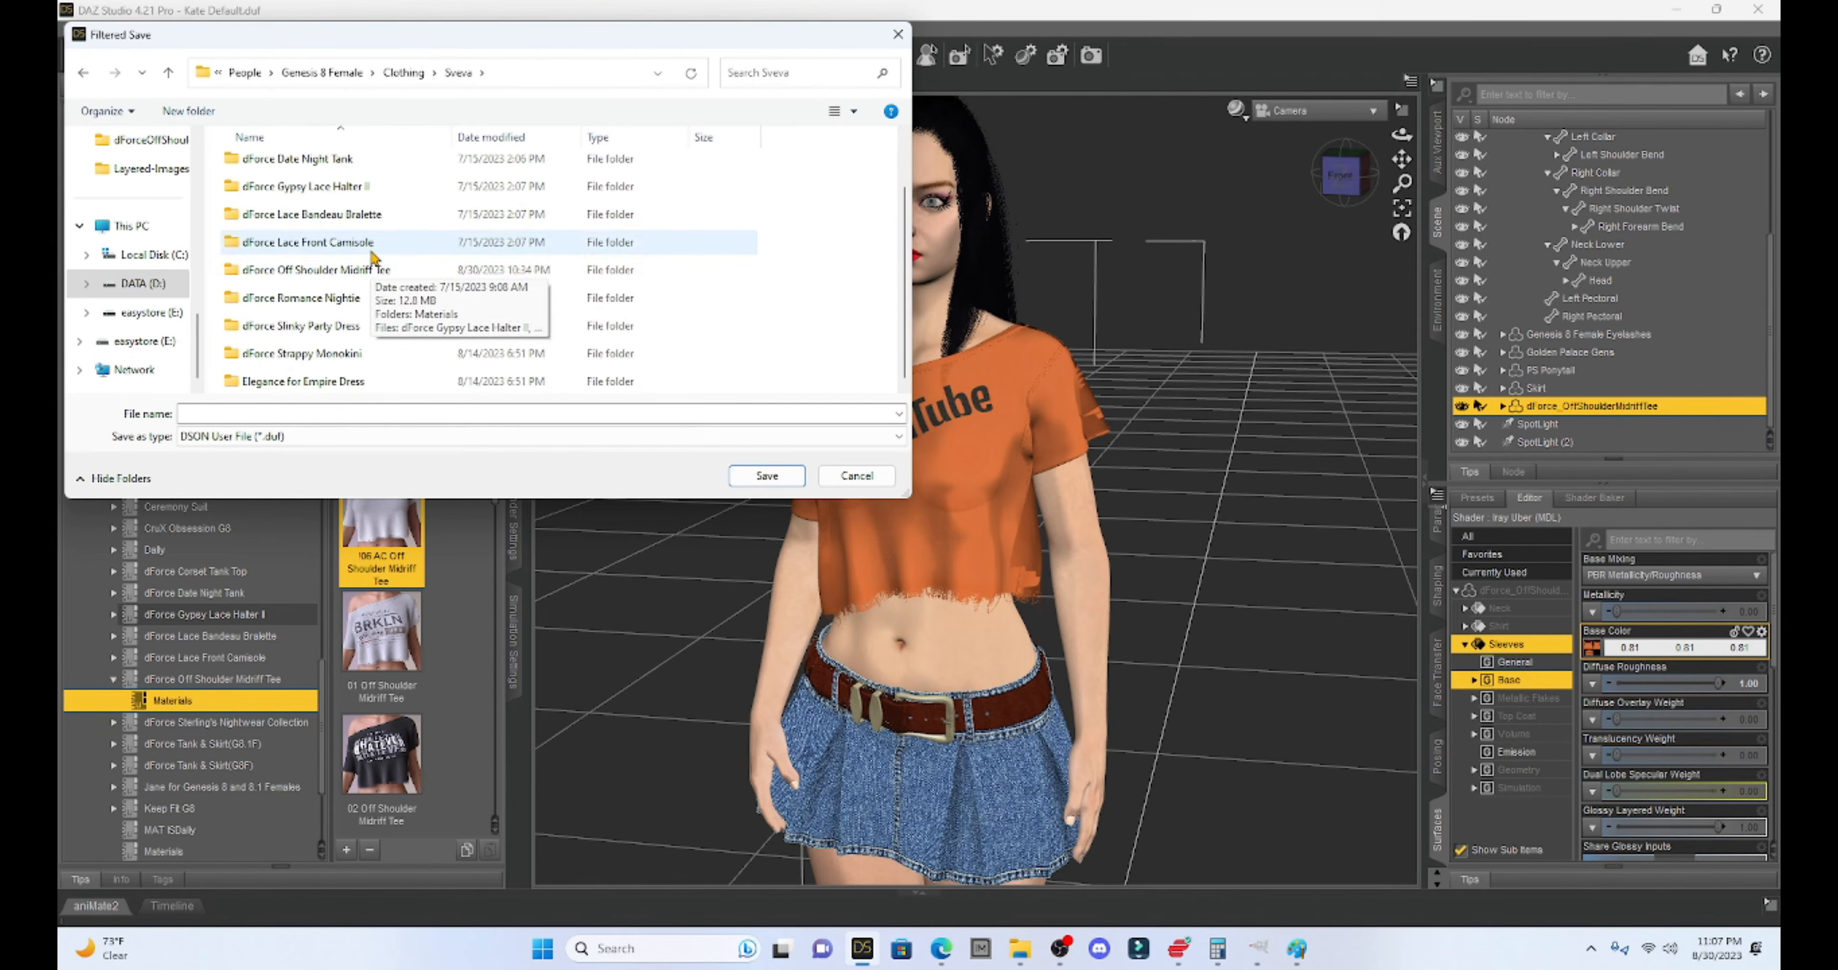
{"action": "double_click", "coordinate": [330, 271]}
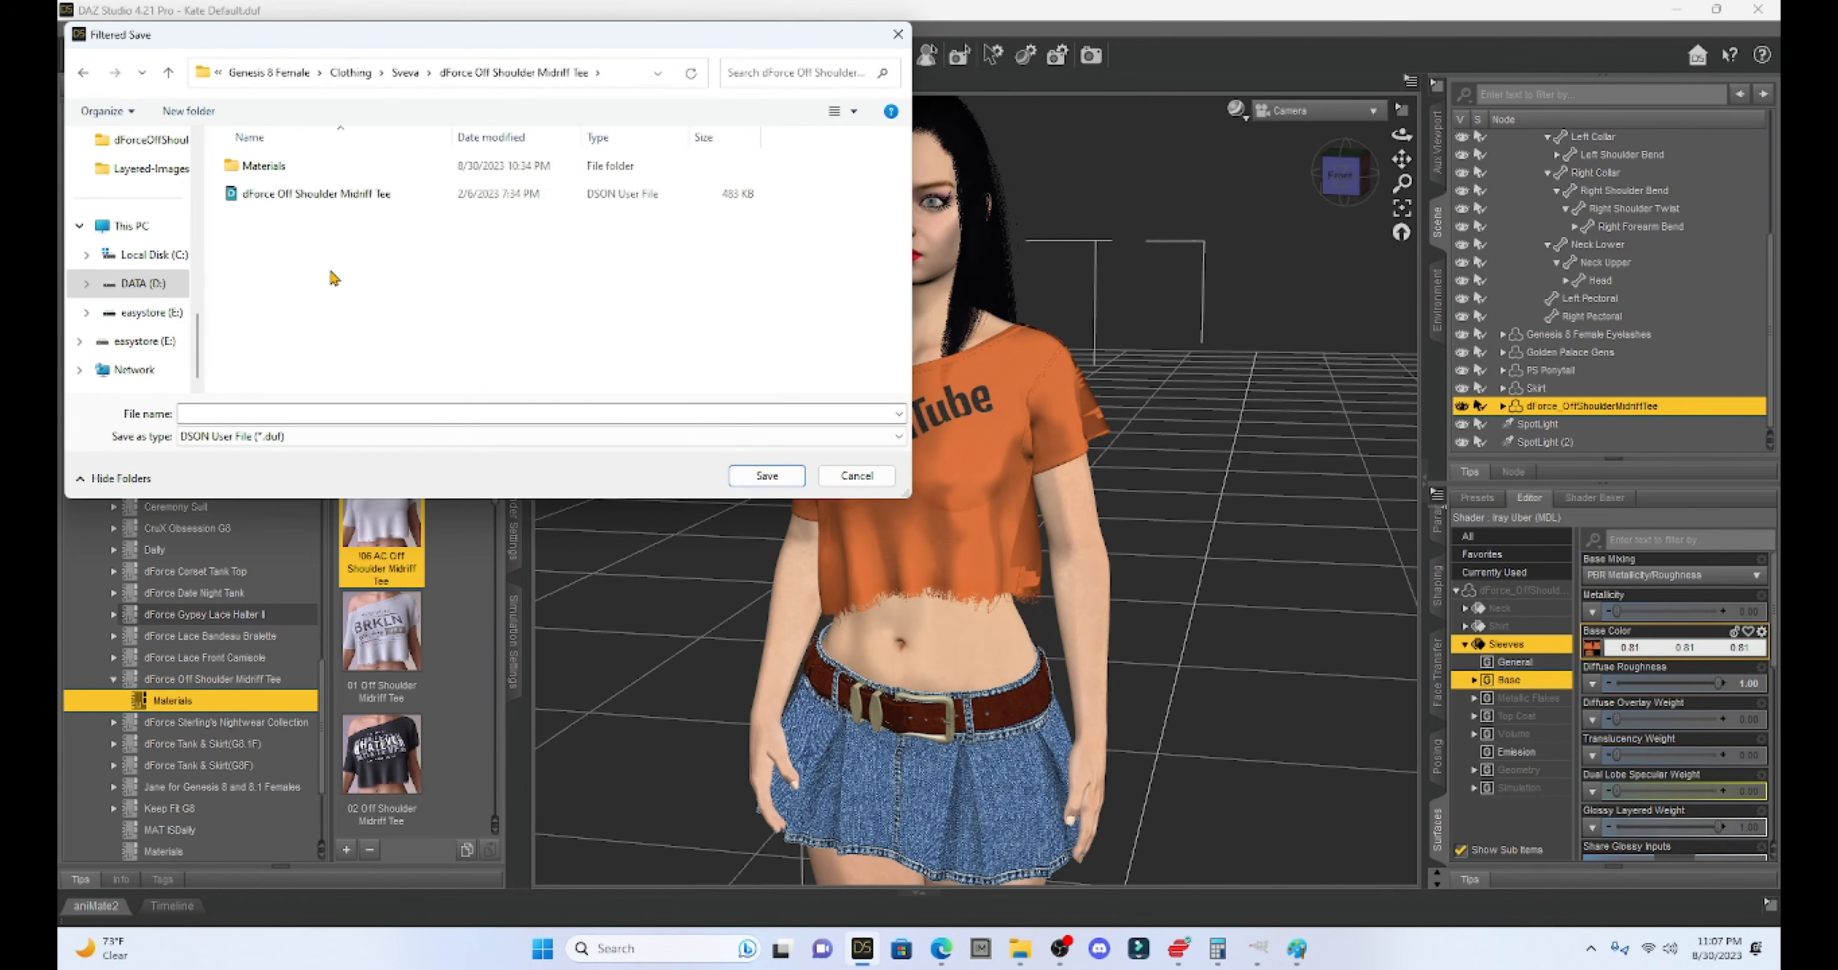
{"action": "double_click", "coordinate": [259, 168]}
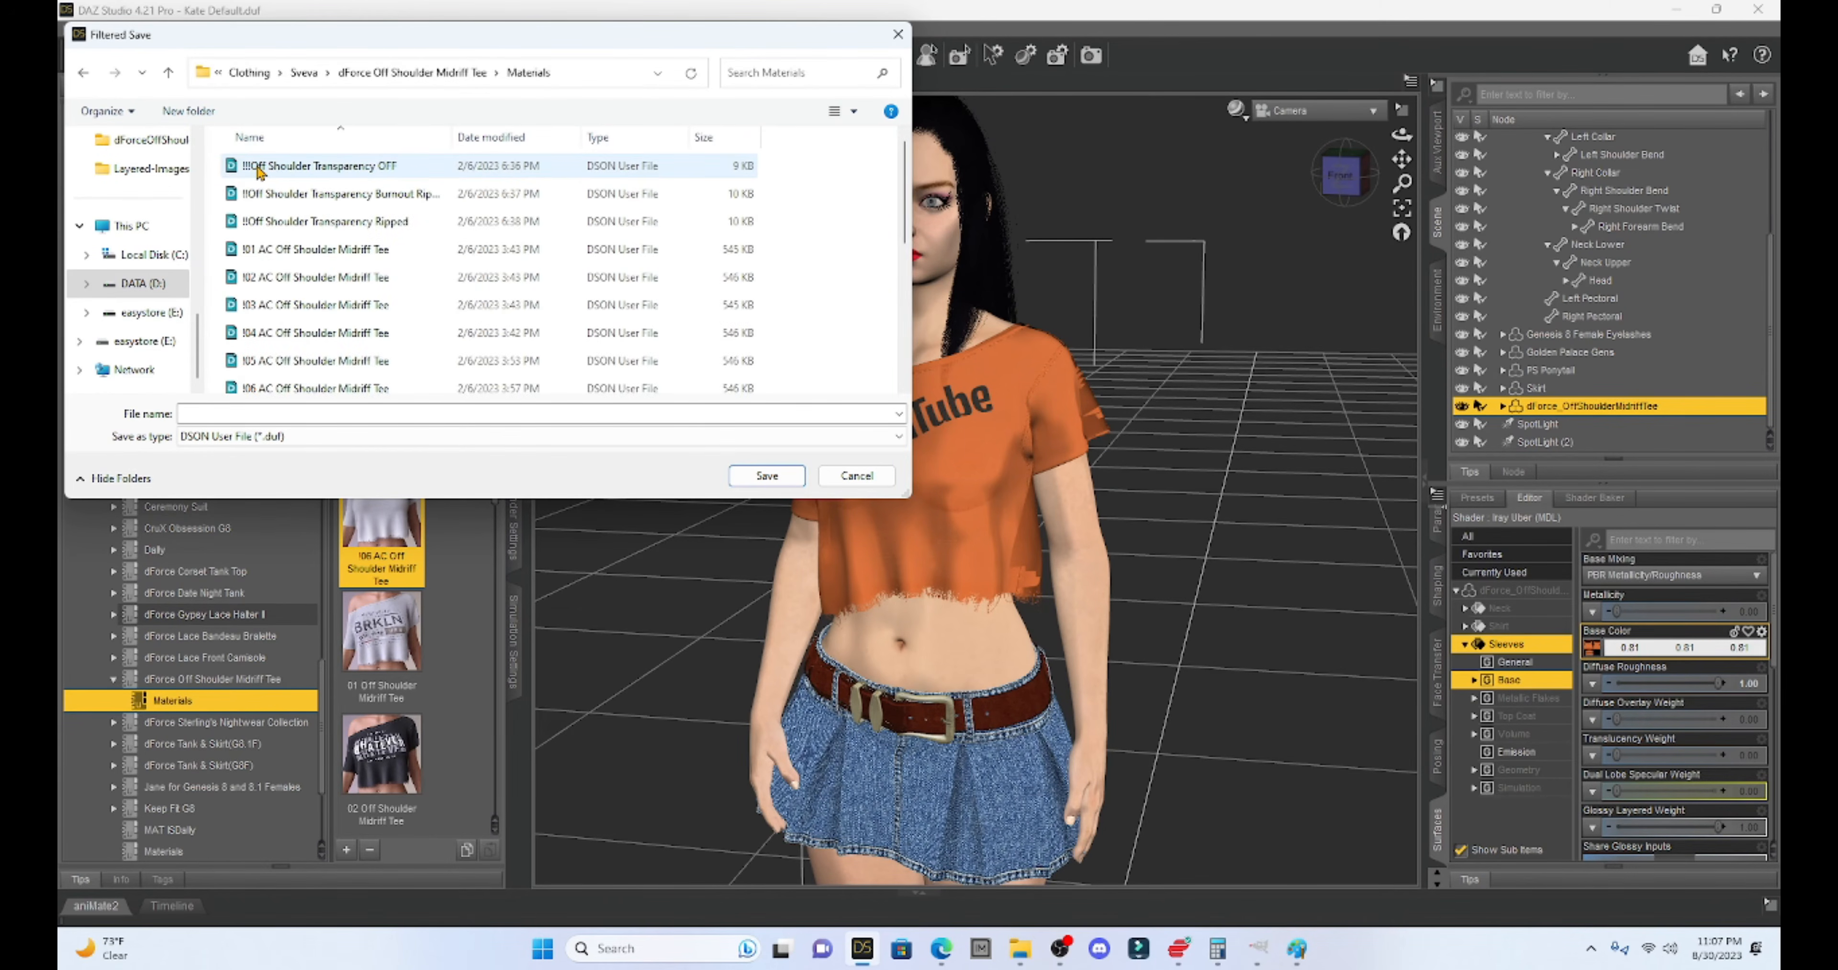
- Name the preset 'dForce Off Shoulder Midriff Tee YOUTUBE 2' and save it
{"action": "scroll", "coordinate": [361, 255], "scroll_direction": "down", "scroll_amount": 5}
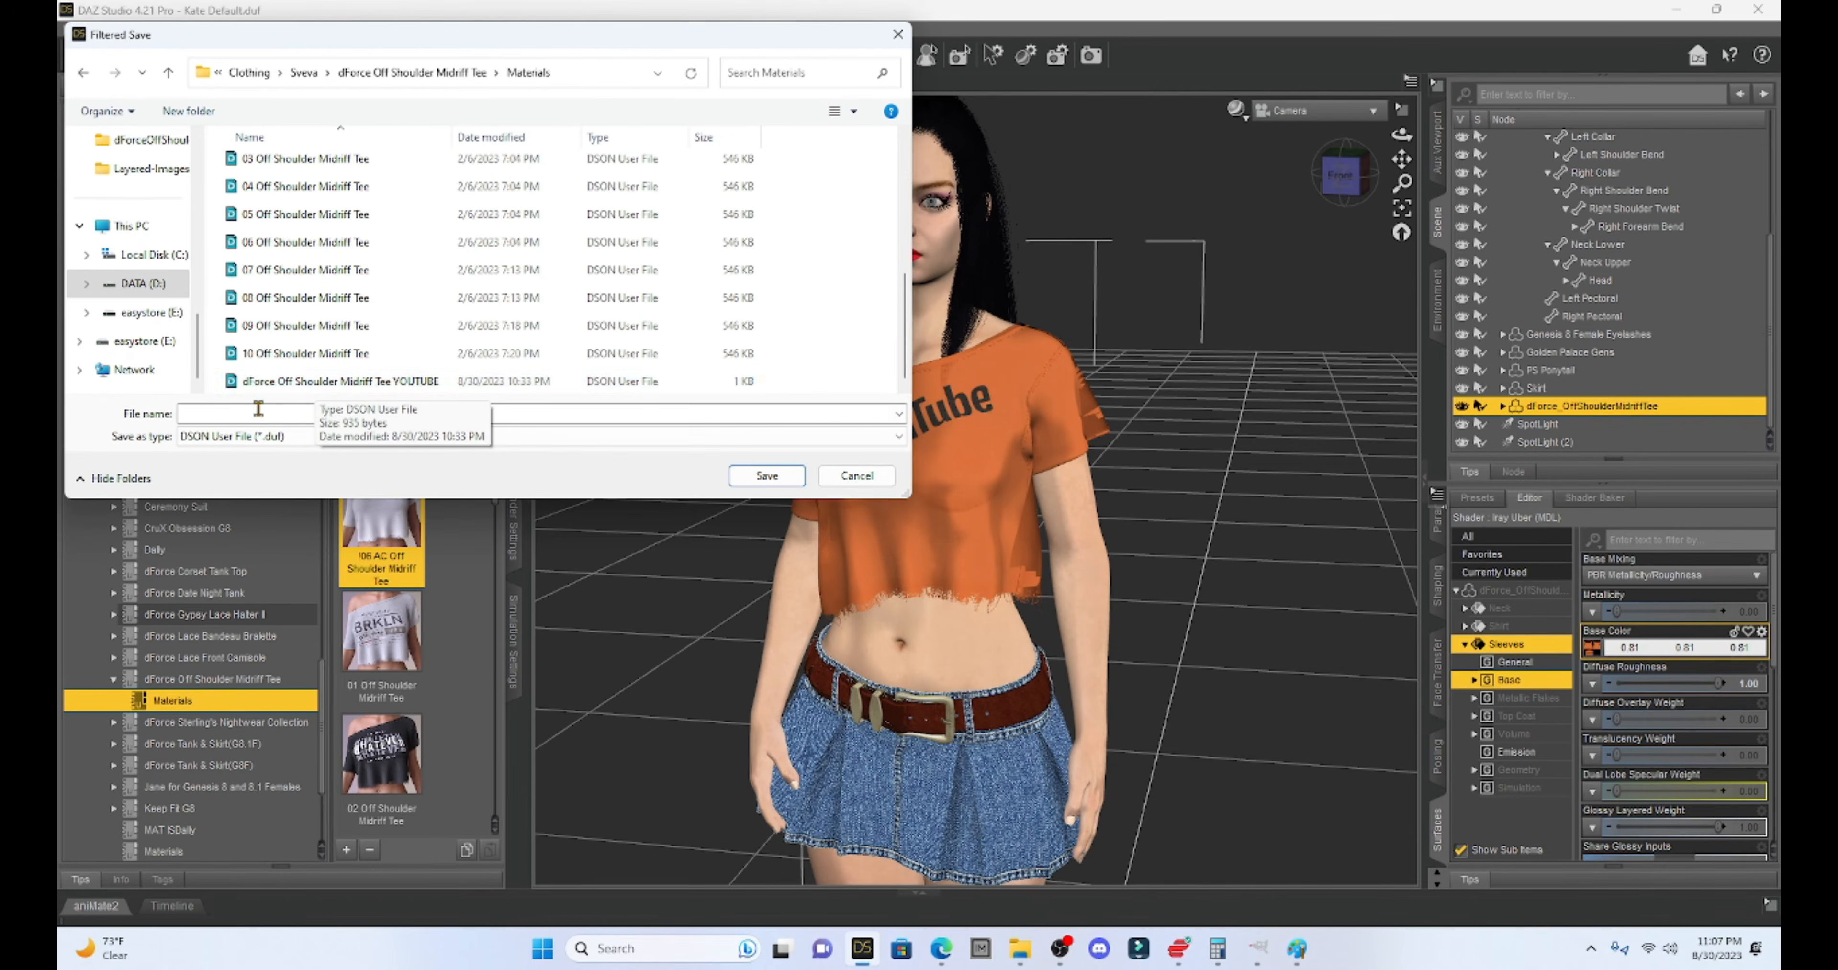
{"action": "left_click", "coordinate": [289, 389]}
{"action": "left_click", "coordinate": [400, 413]}
{"action": "left_click", "coordinate": [397, 415]}
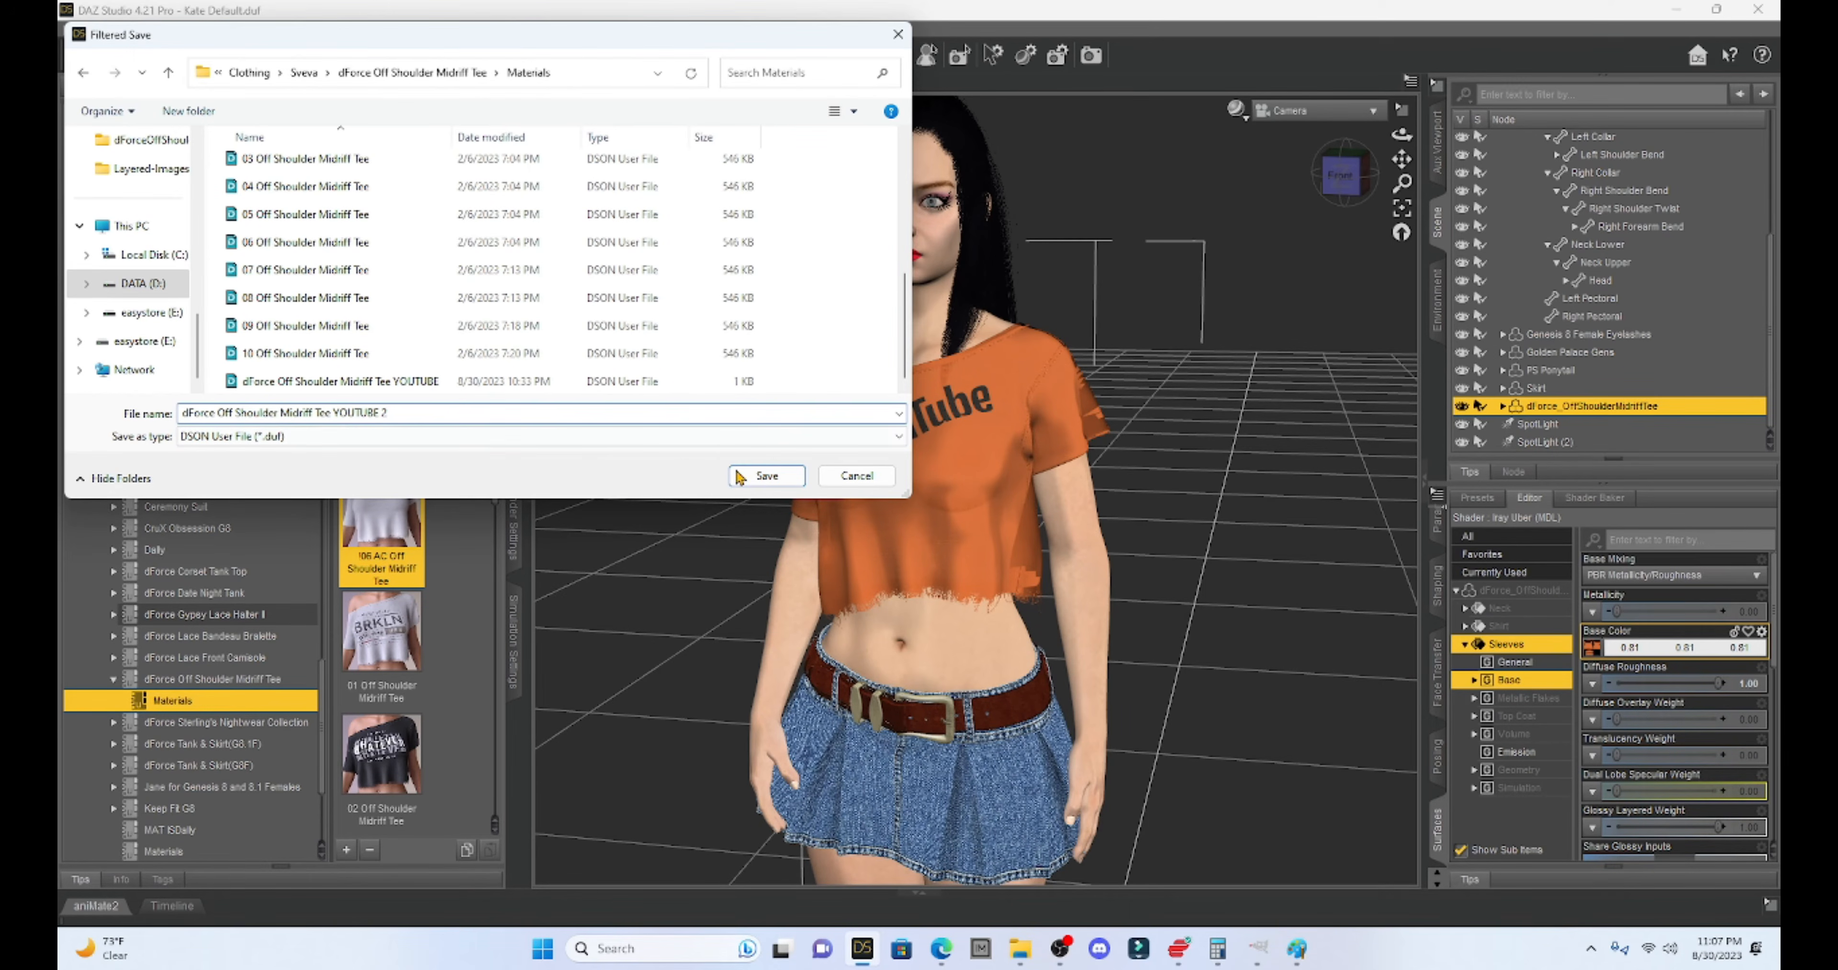
{"action": "left_click", "coordinate": [760, 478]}
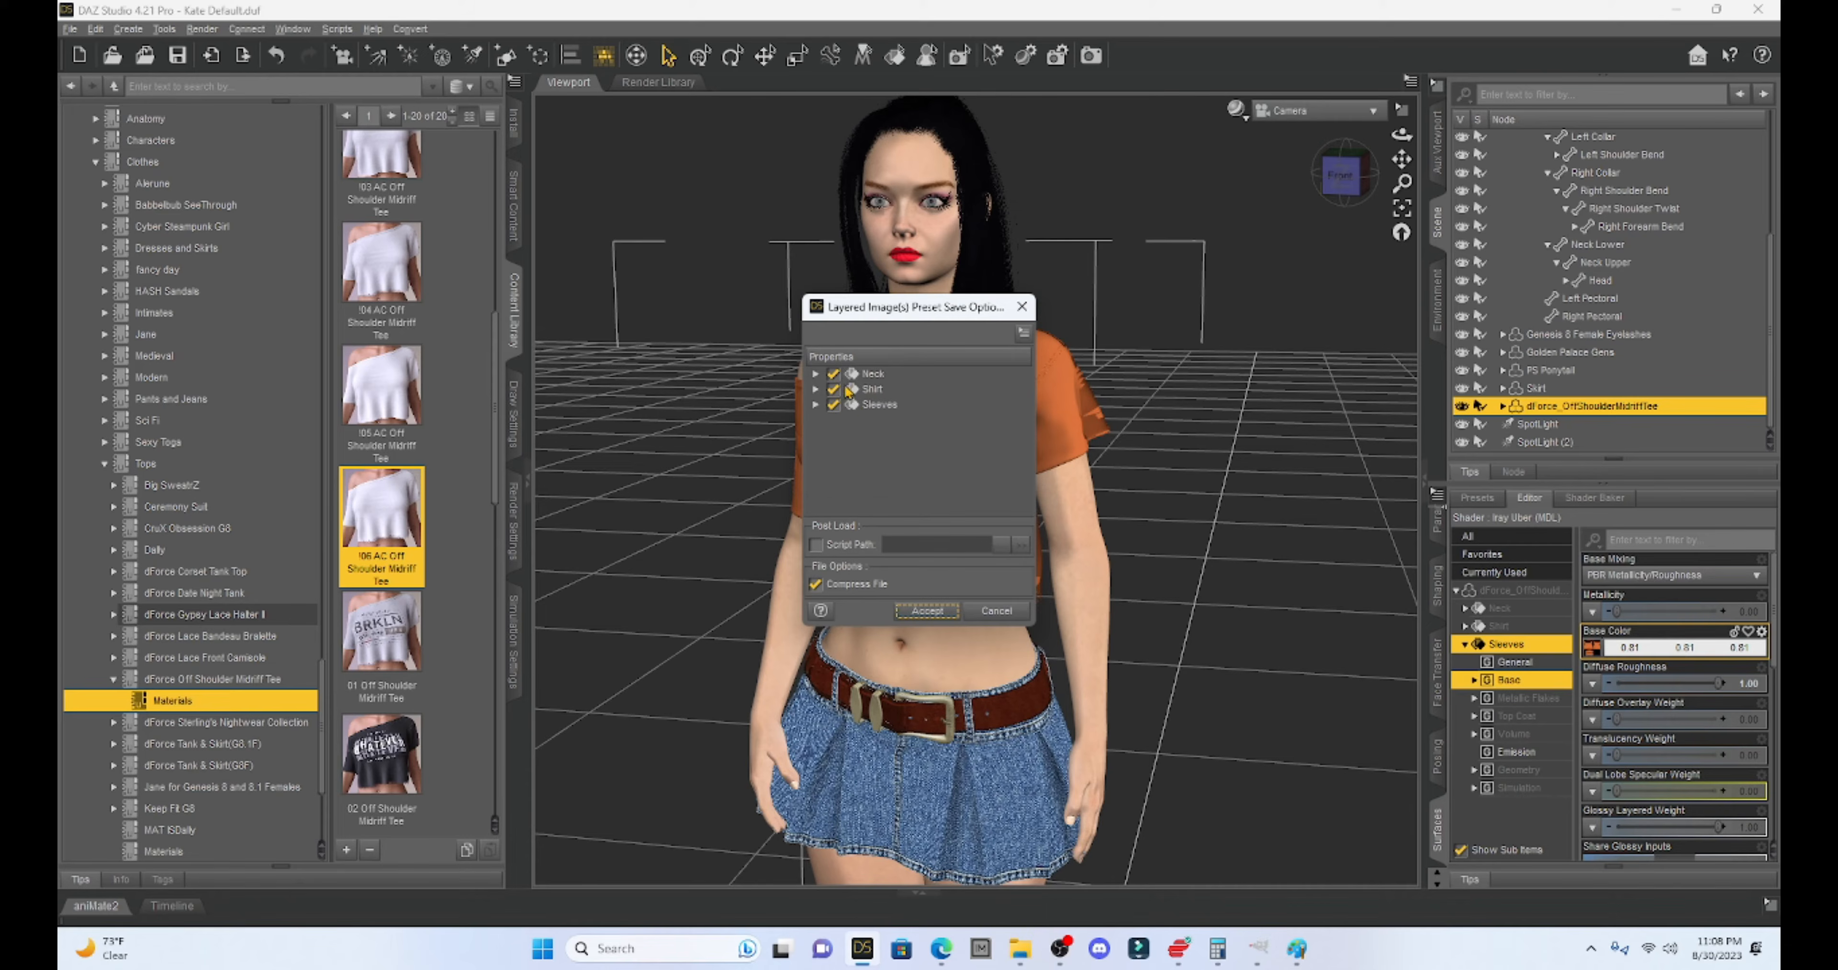
- Accept the save options with Neck, Shirt, Sleeves and Compress File checked
{"action": "left_click", "coordinate": [926, 612]}
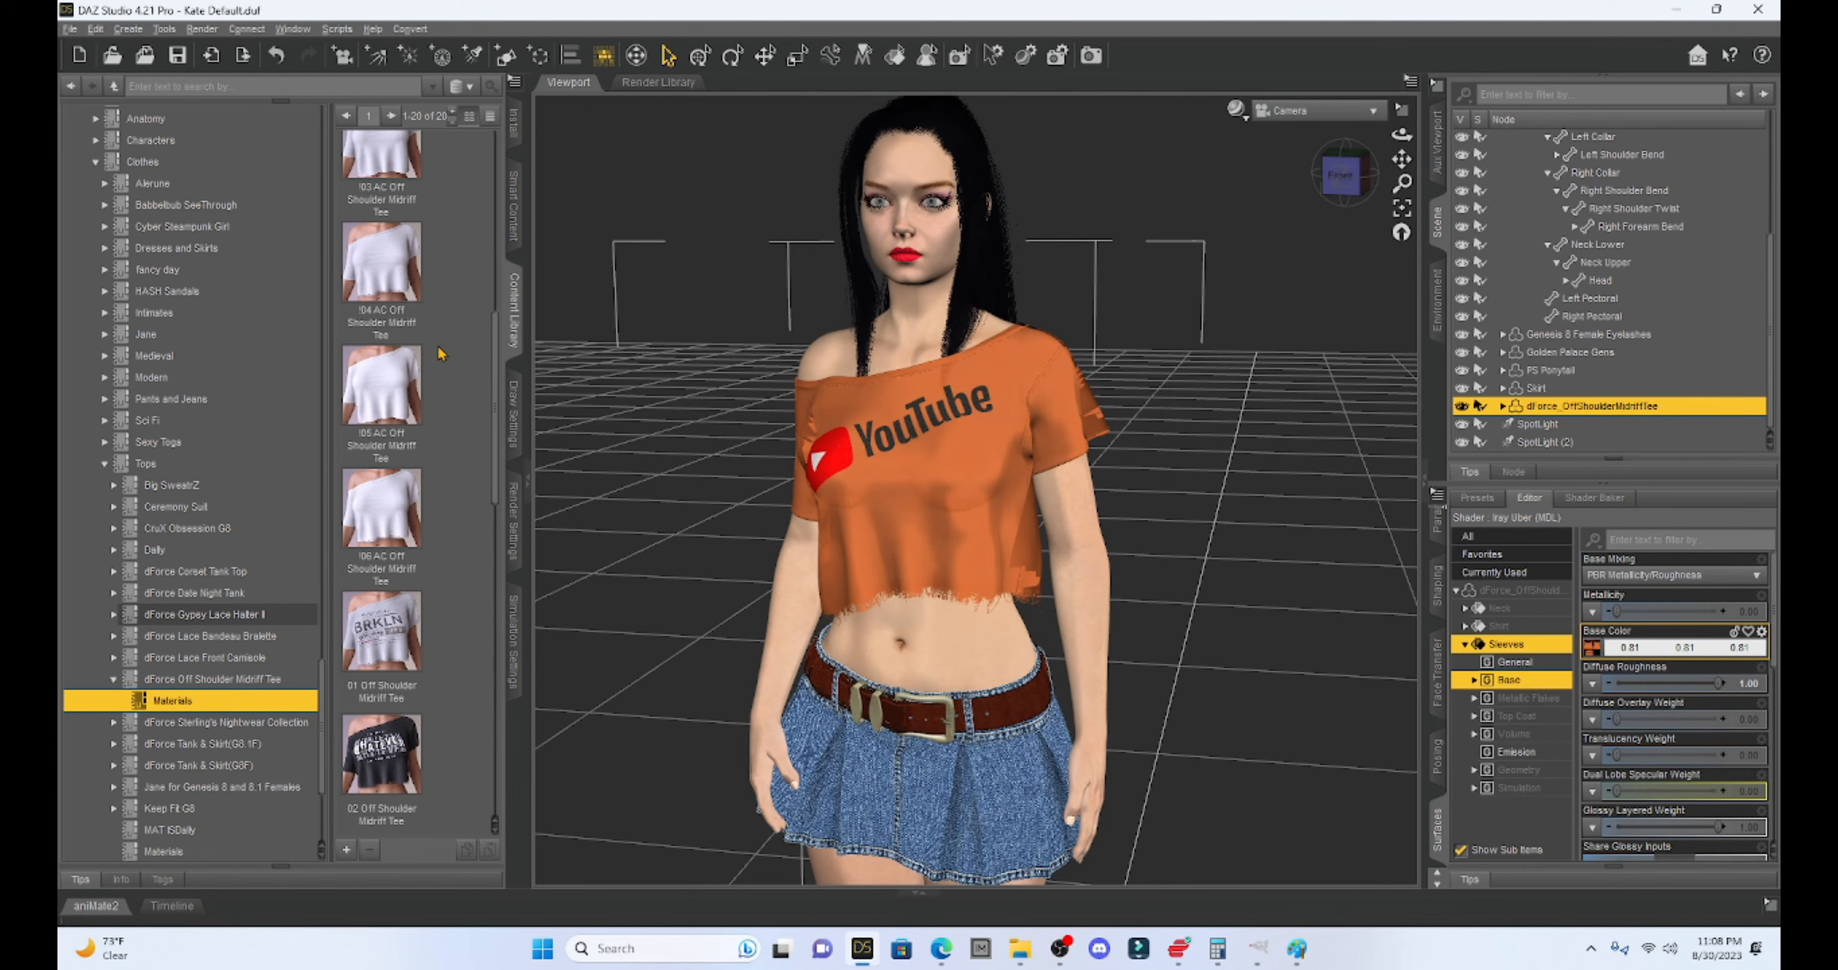
- In the Content Library, expand Sveva to show the dForce Off Shoulder Midriff Tee product
{"action": "scroll", "coordinate": [403, 332], "scroll_direction": "down", "scroll_amount": 5}
{"action": "scroll", "coordinate": [402, 332], "scroll_direction": "up", "scroll_amount": 6}
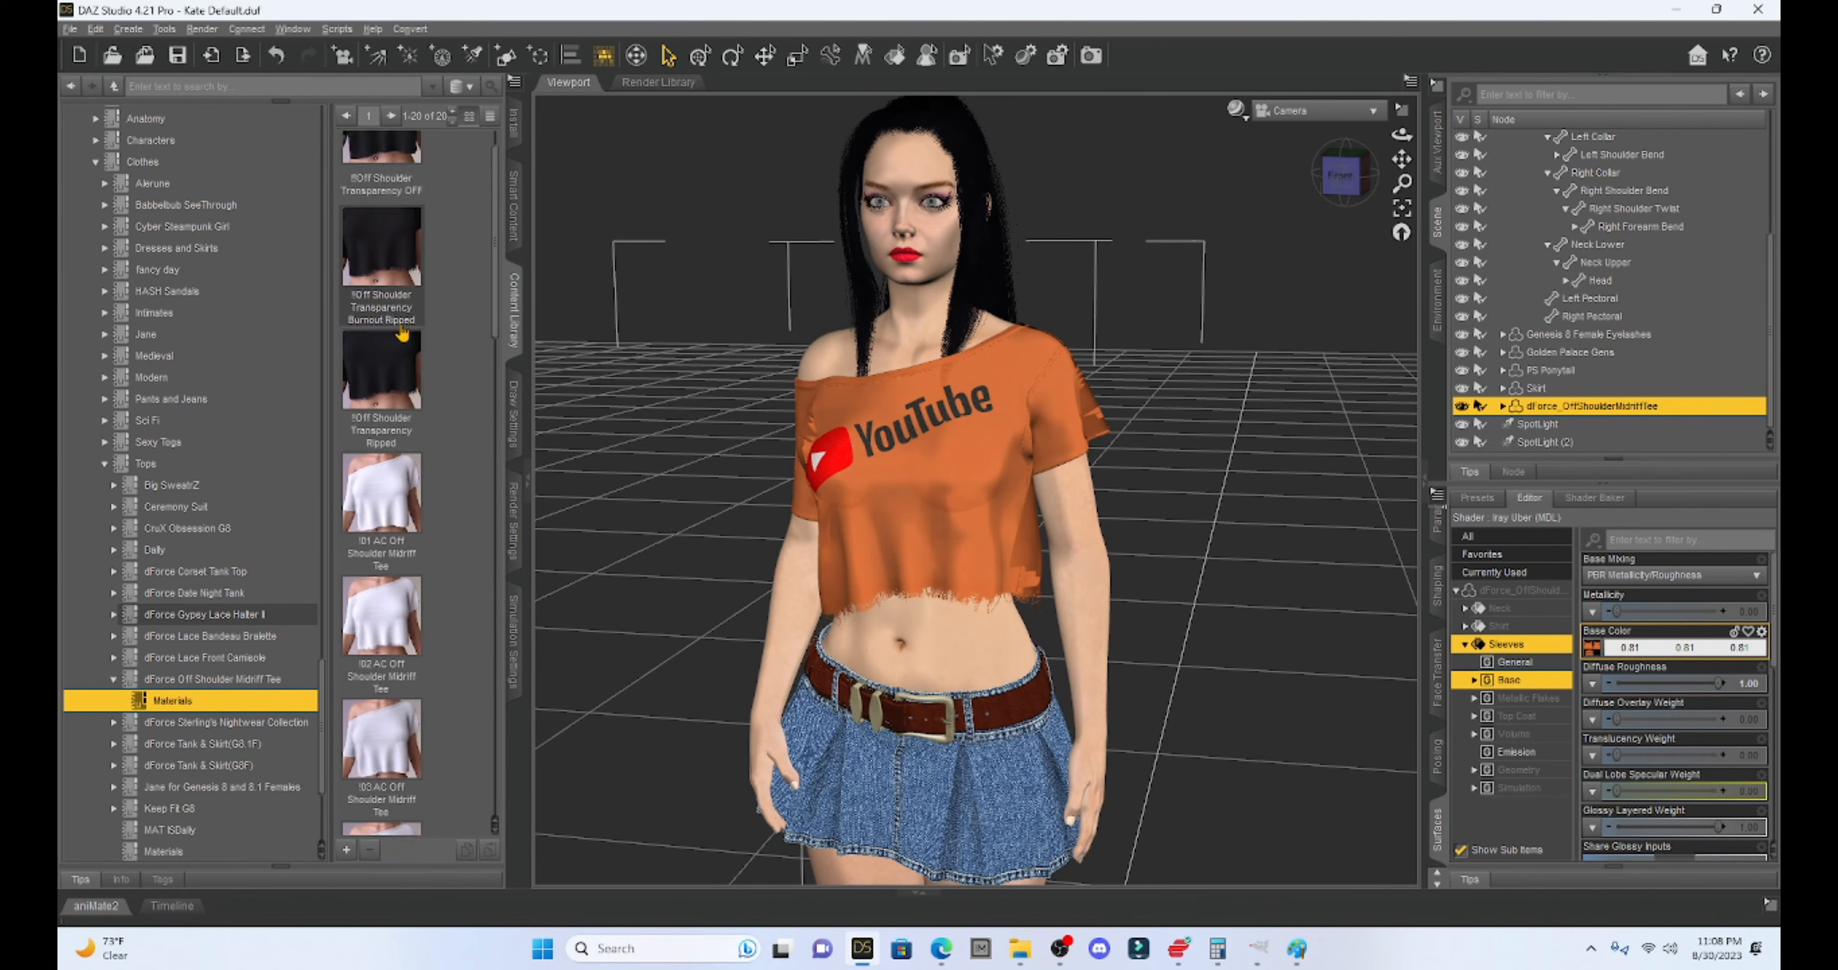
{"action": "scroll", "coordinate": [246, 430], "scroll_direction": "up", "scroll_amount": 6}
{"action": "scroll", "coordinate": [241, 430], "scroll_direction": "down", "scroll_amount": 15}
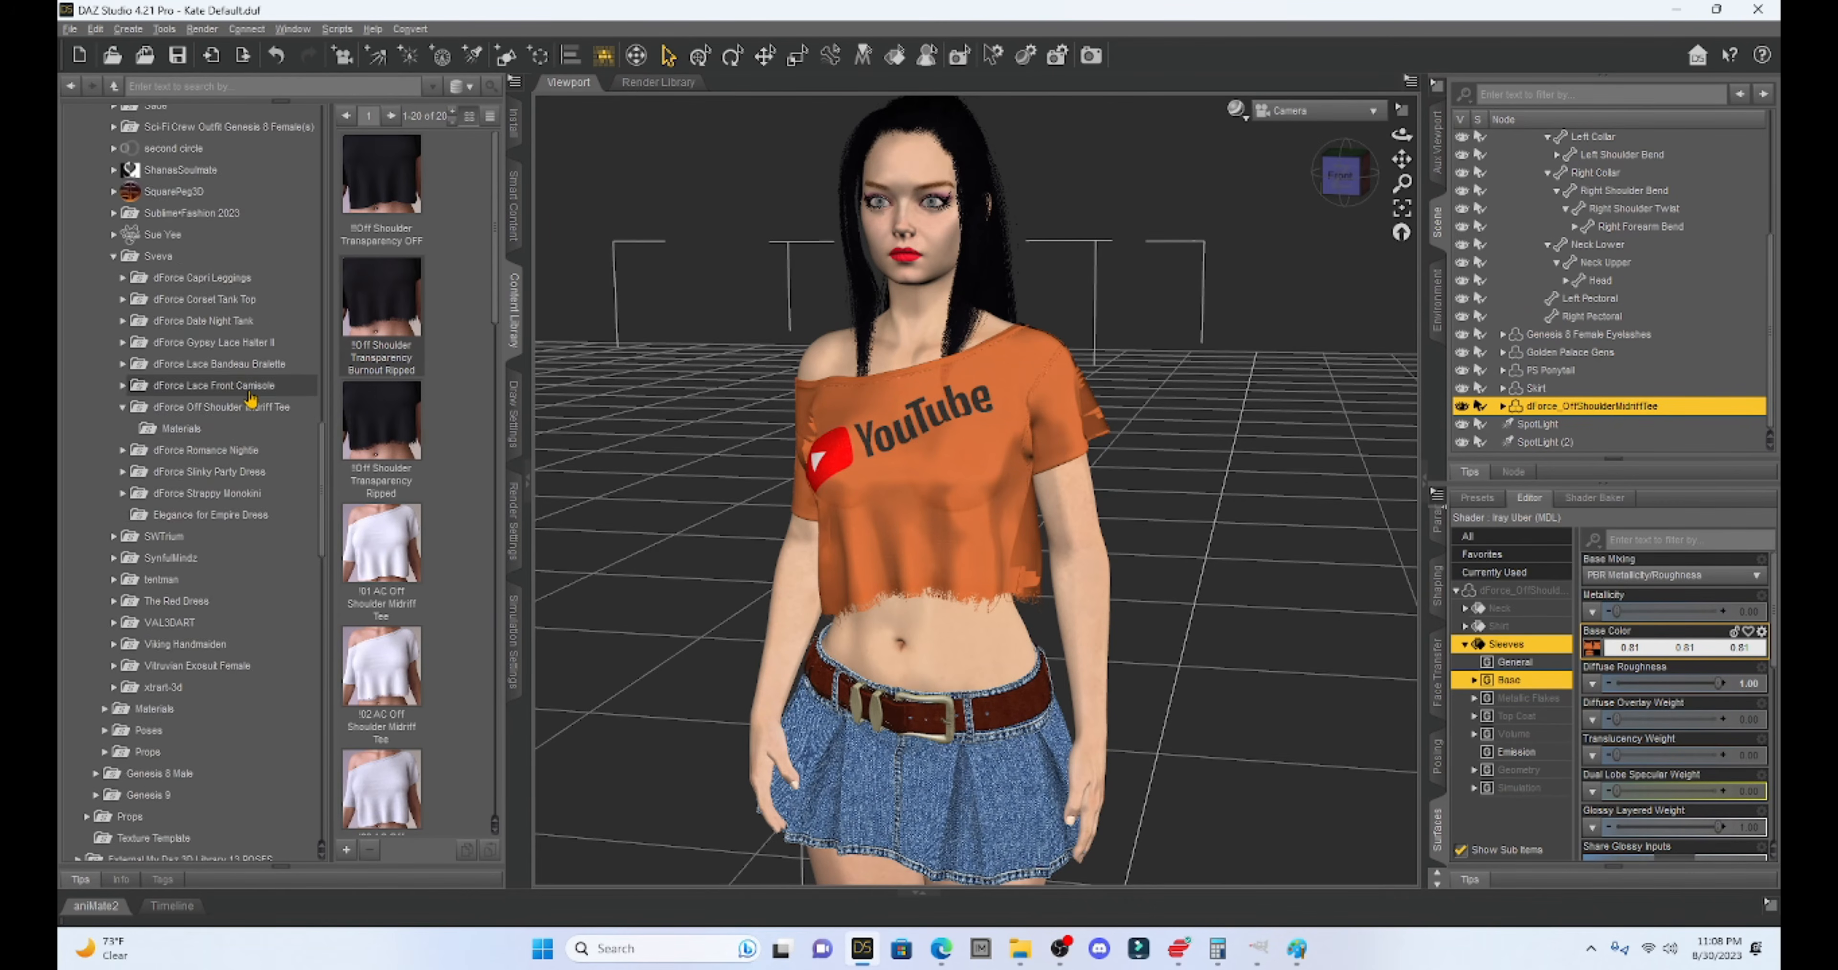
{"action": "scroll", "coordinate": [246, 420], "scroll_direction": "up", "scroll_amount": 10}
{"action": "scroll", "coordinate": [257, 391], "scroll_direction": "up", "scroll_amount": 10}
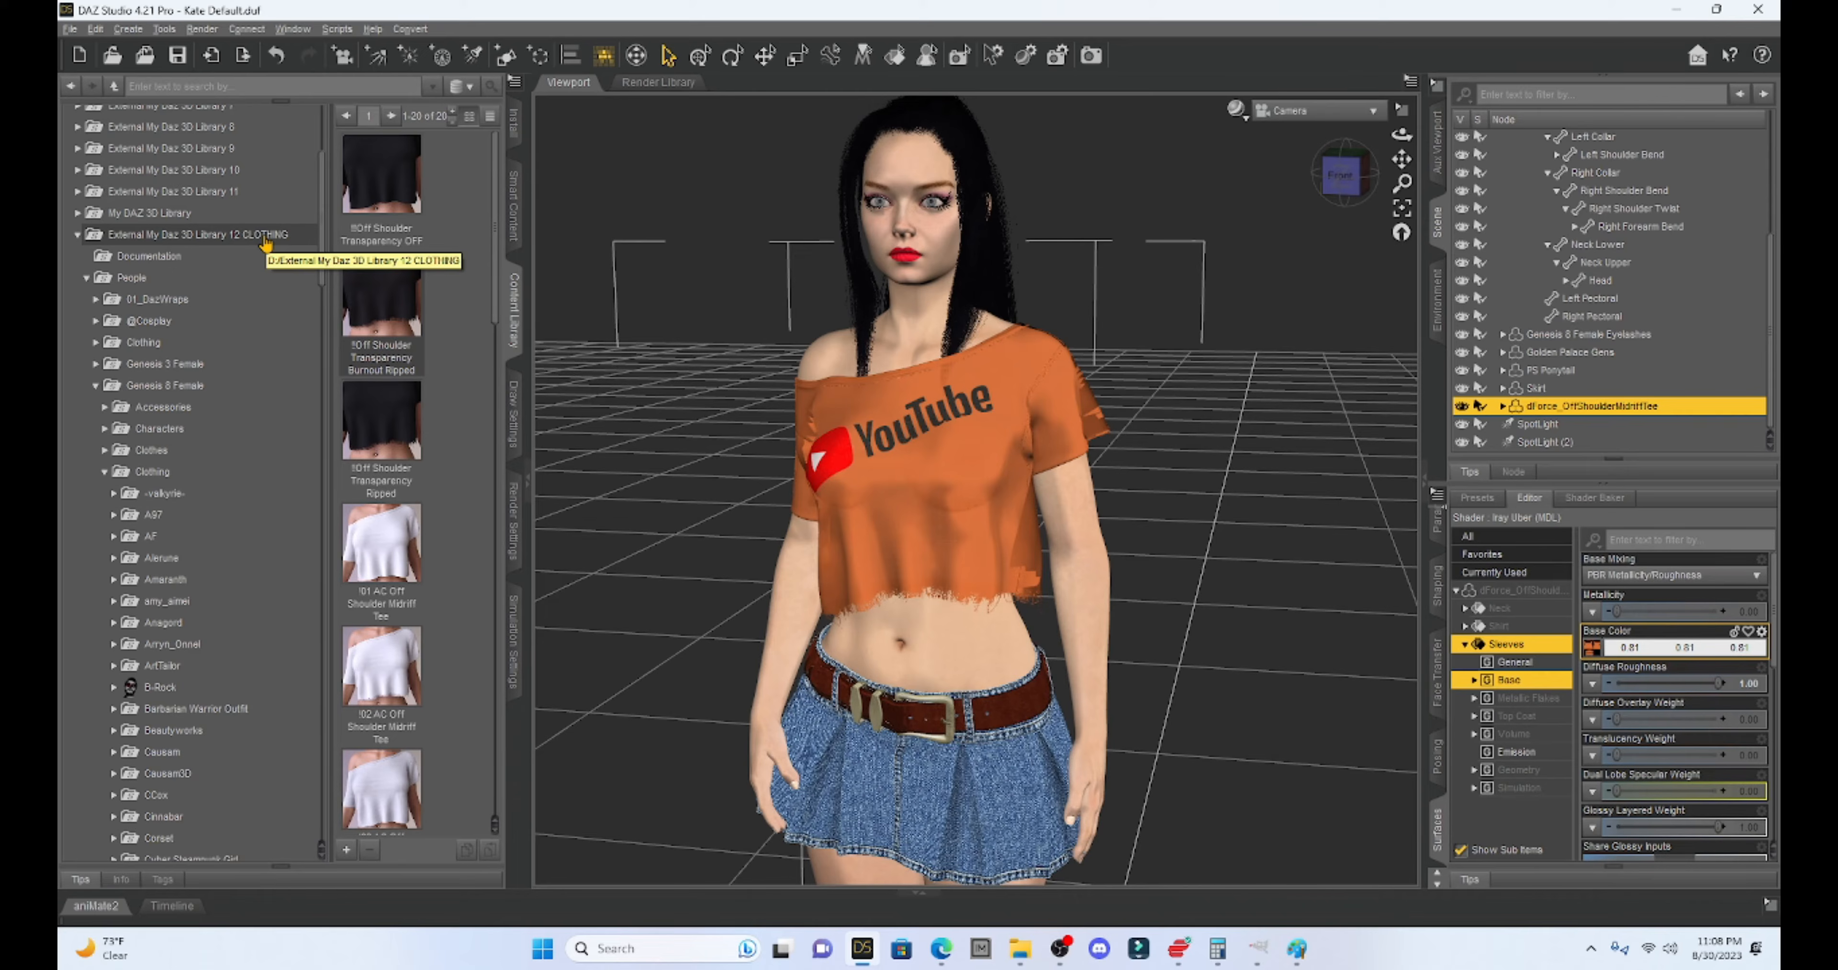
{"action": "scroll", "coordinate": [266, 243], "scroll_direction": "down", "scroll_amount": 12}
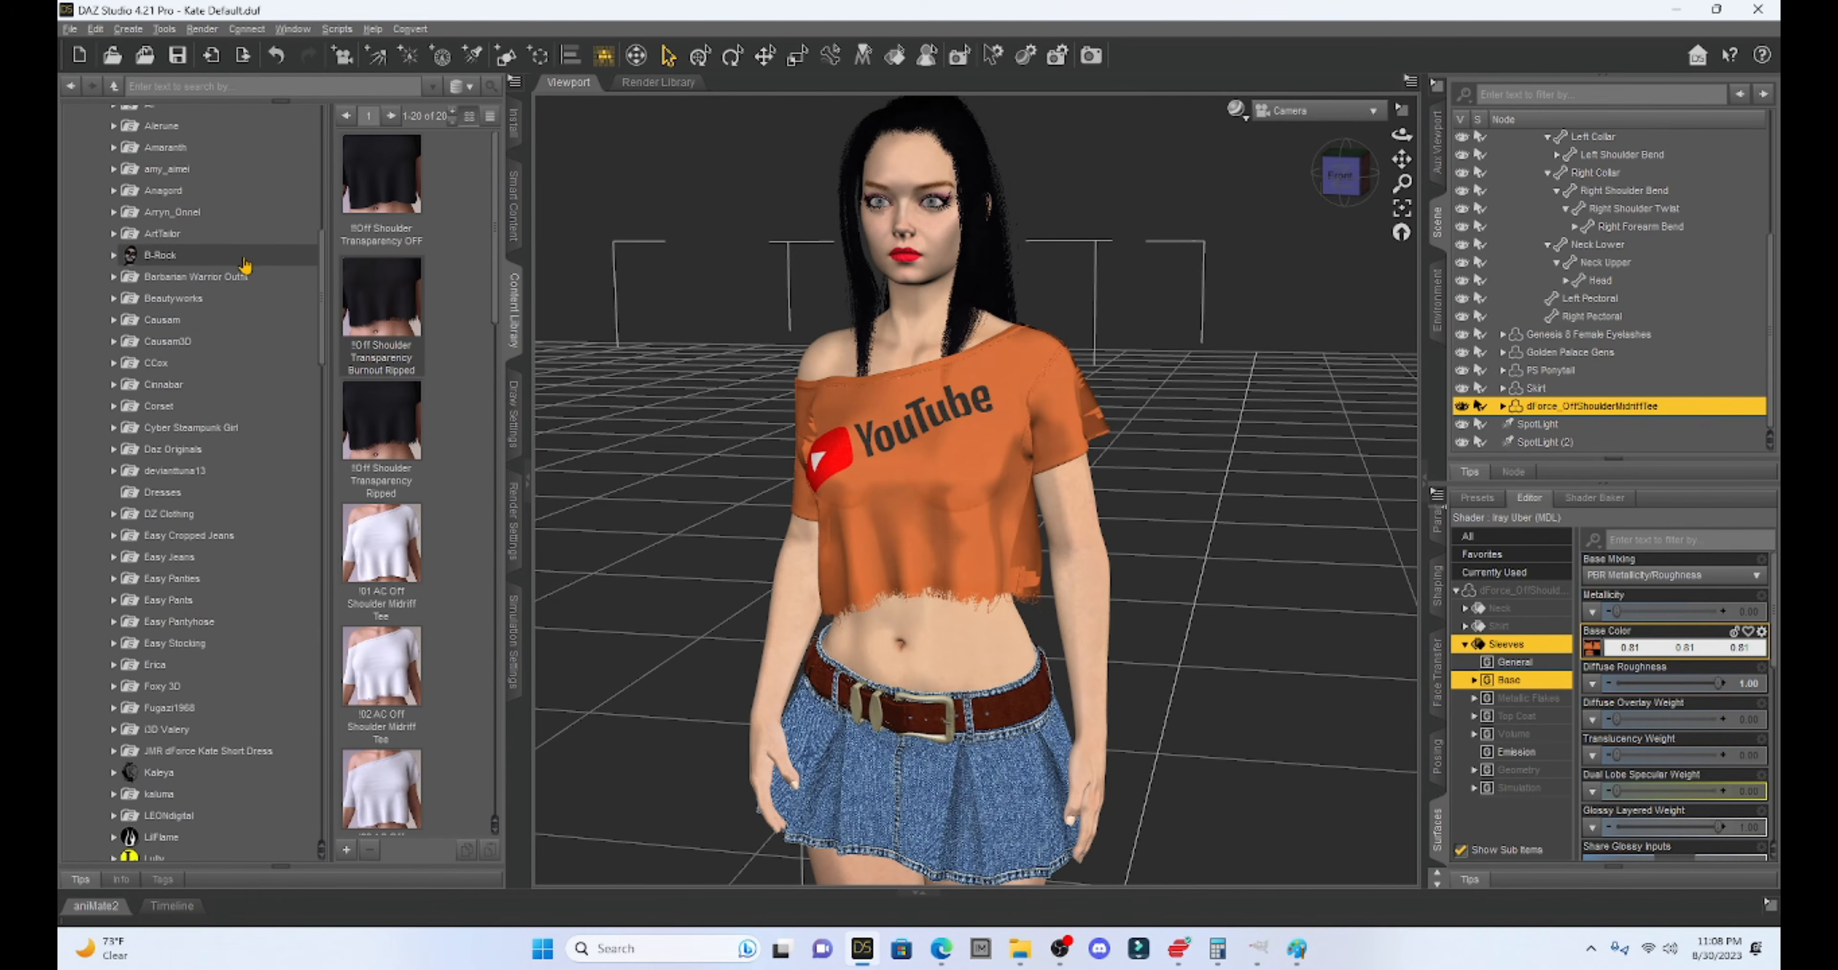
{"action": "scroll", "coordinate": [197, 442], "scroll_direction": "down", "scroll_amount": 5}
{"action": "scroll", "coordinate": [164, 485], "scroll_direction": "down", "scroll_amount": 2}
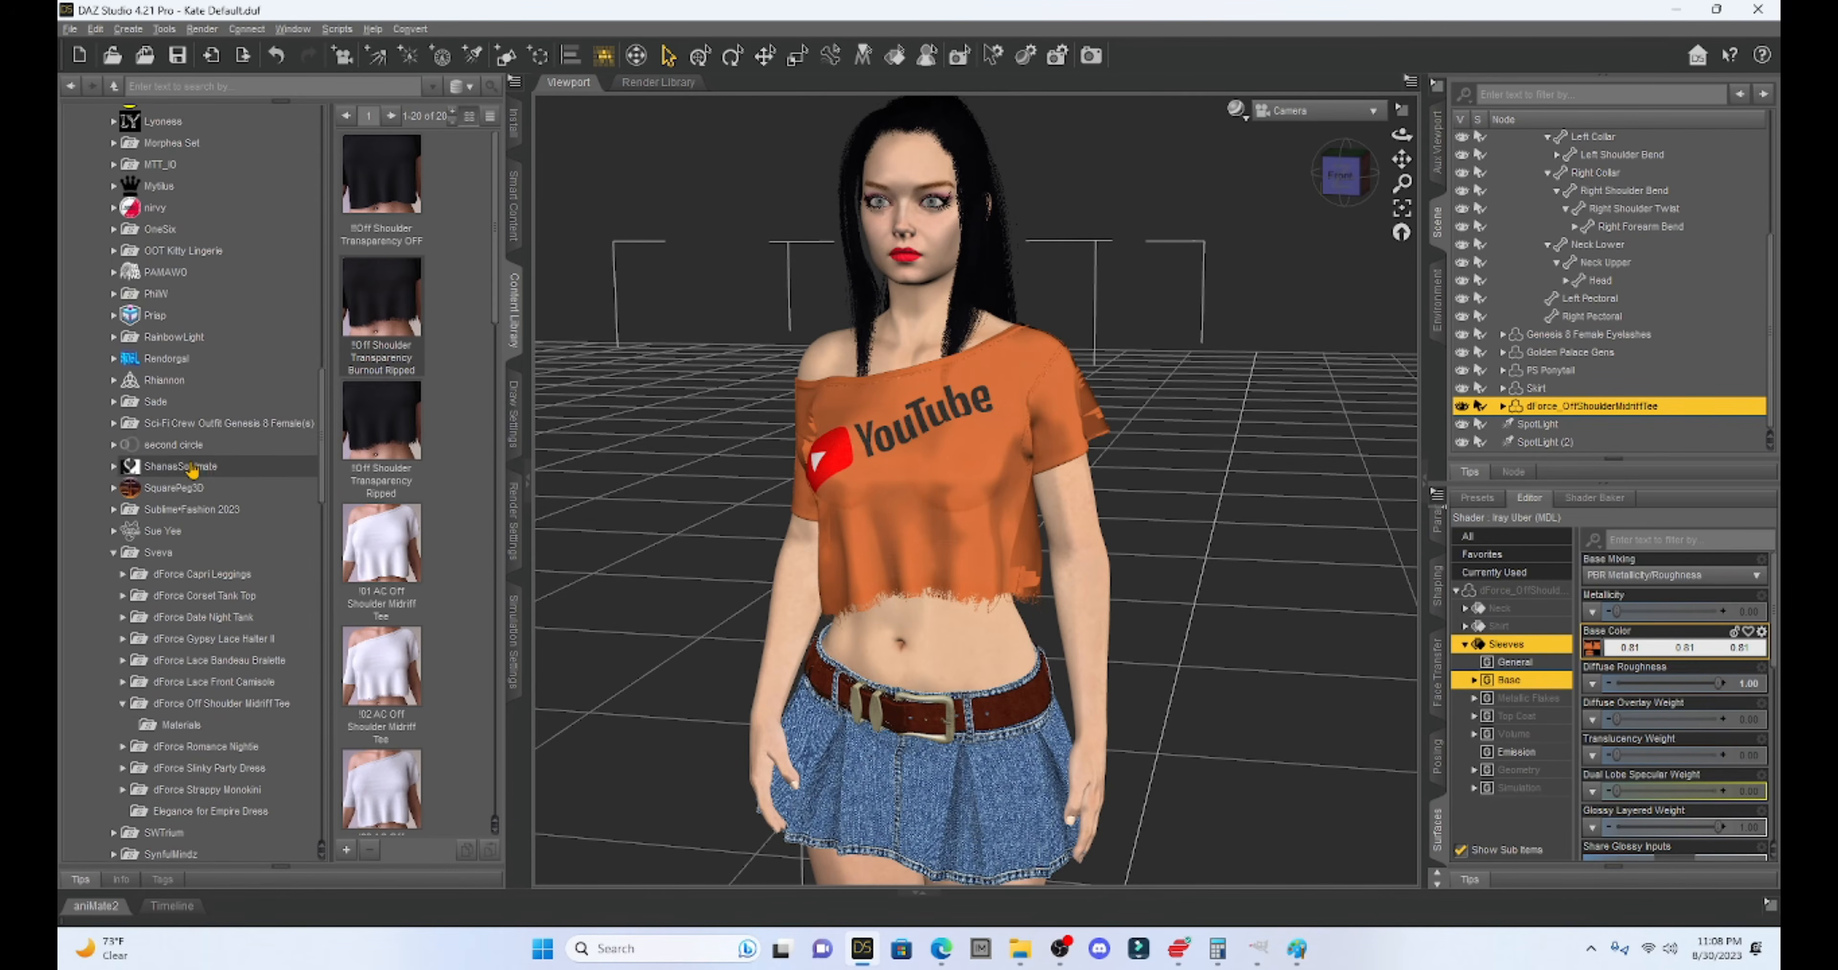
{"action": "scroll", "coordinate": [148, 450], "scroll_direction": "down", "scroll_amount": 3}
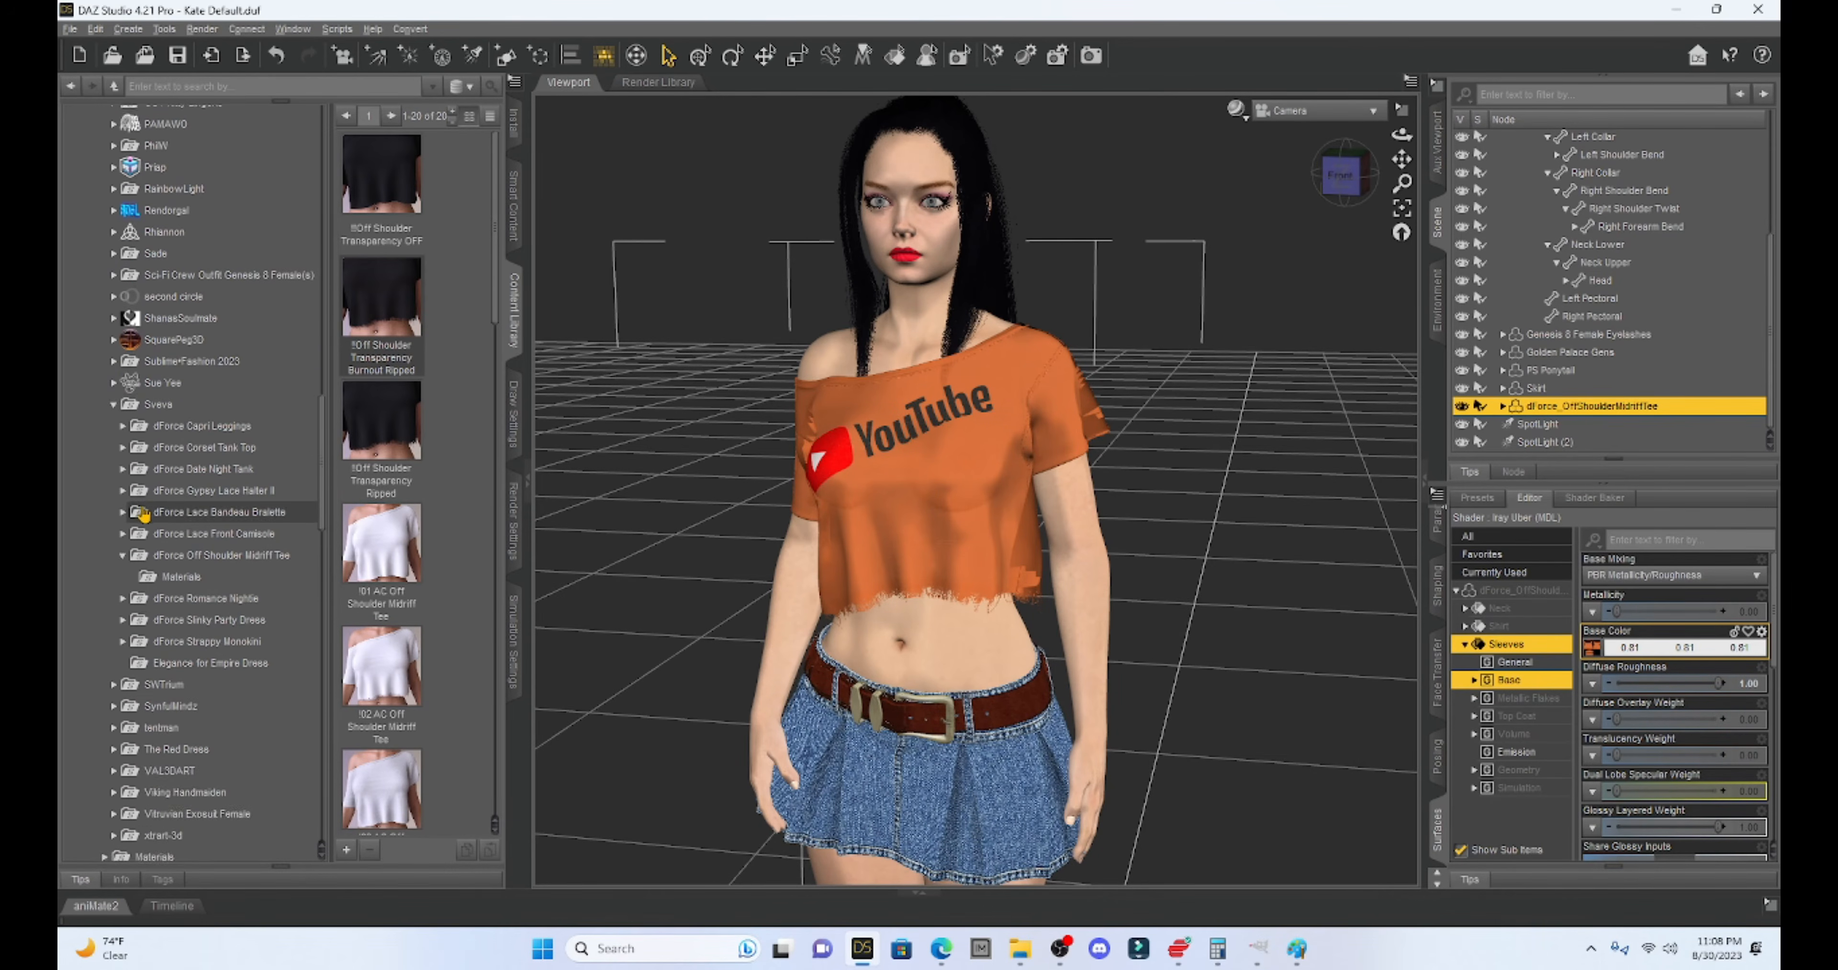
{"action": "left_click", "coordinate": [153, 380]}
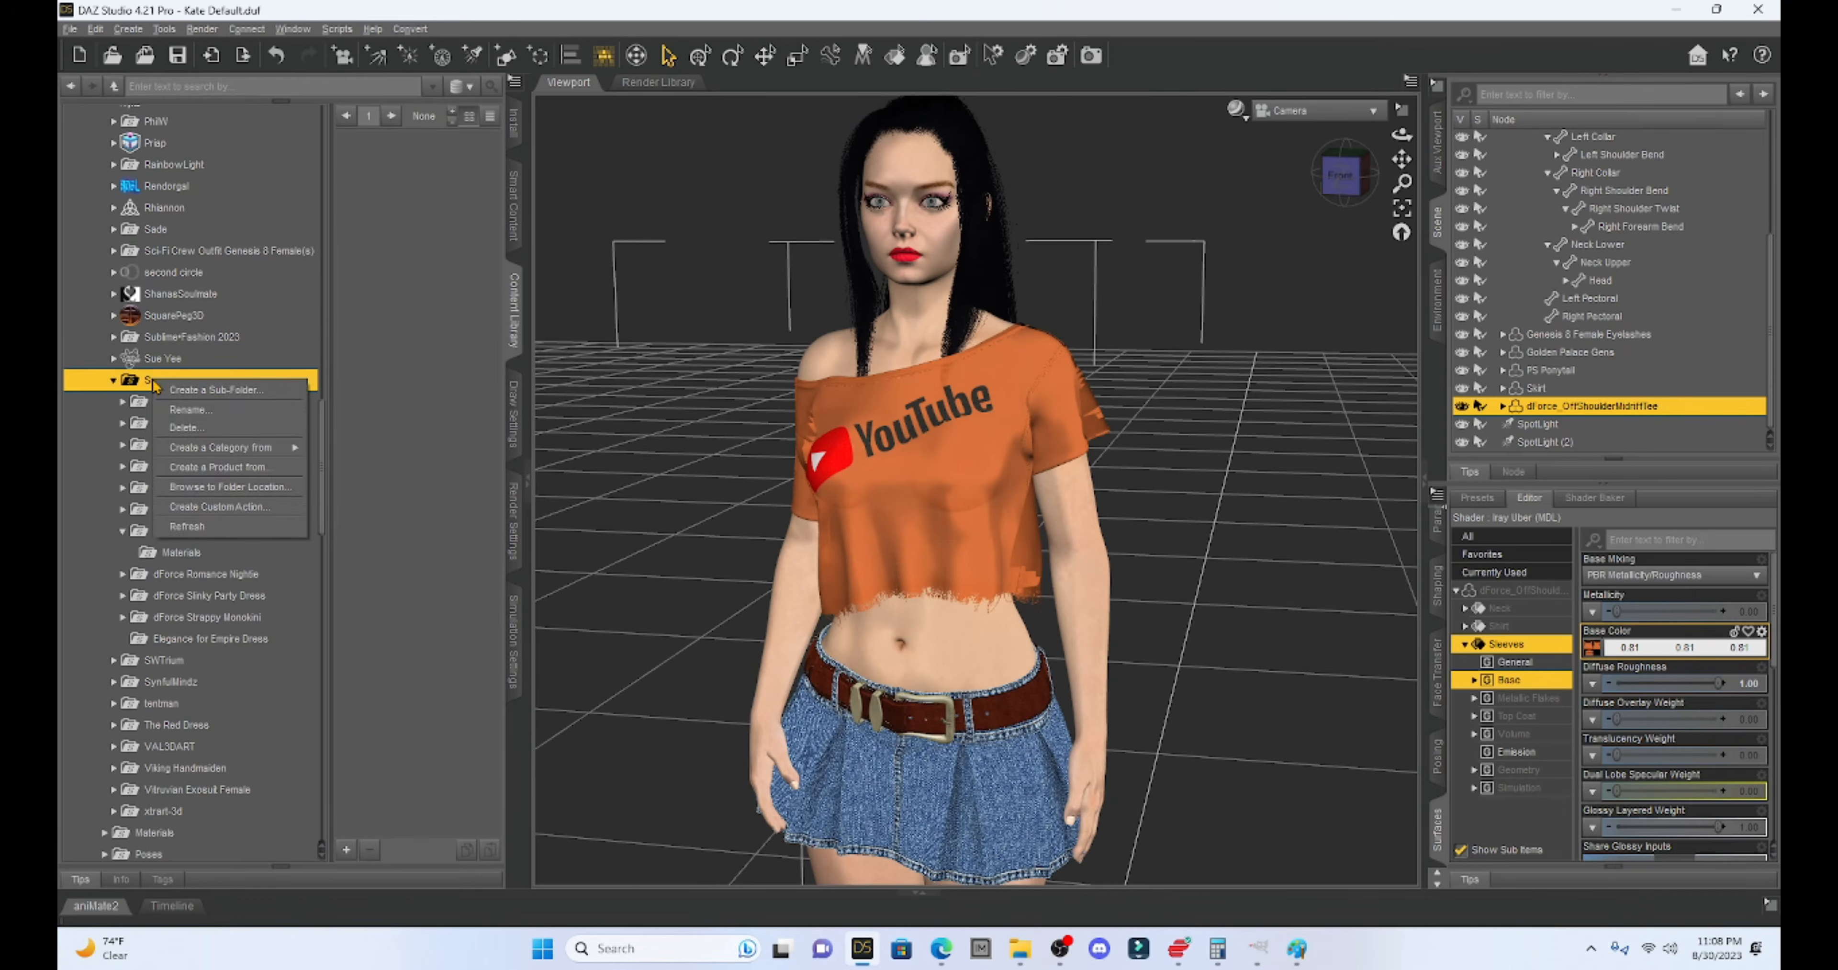
{"action": "left_click", "coordinate": [123, 530]}
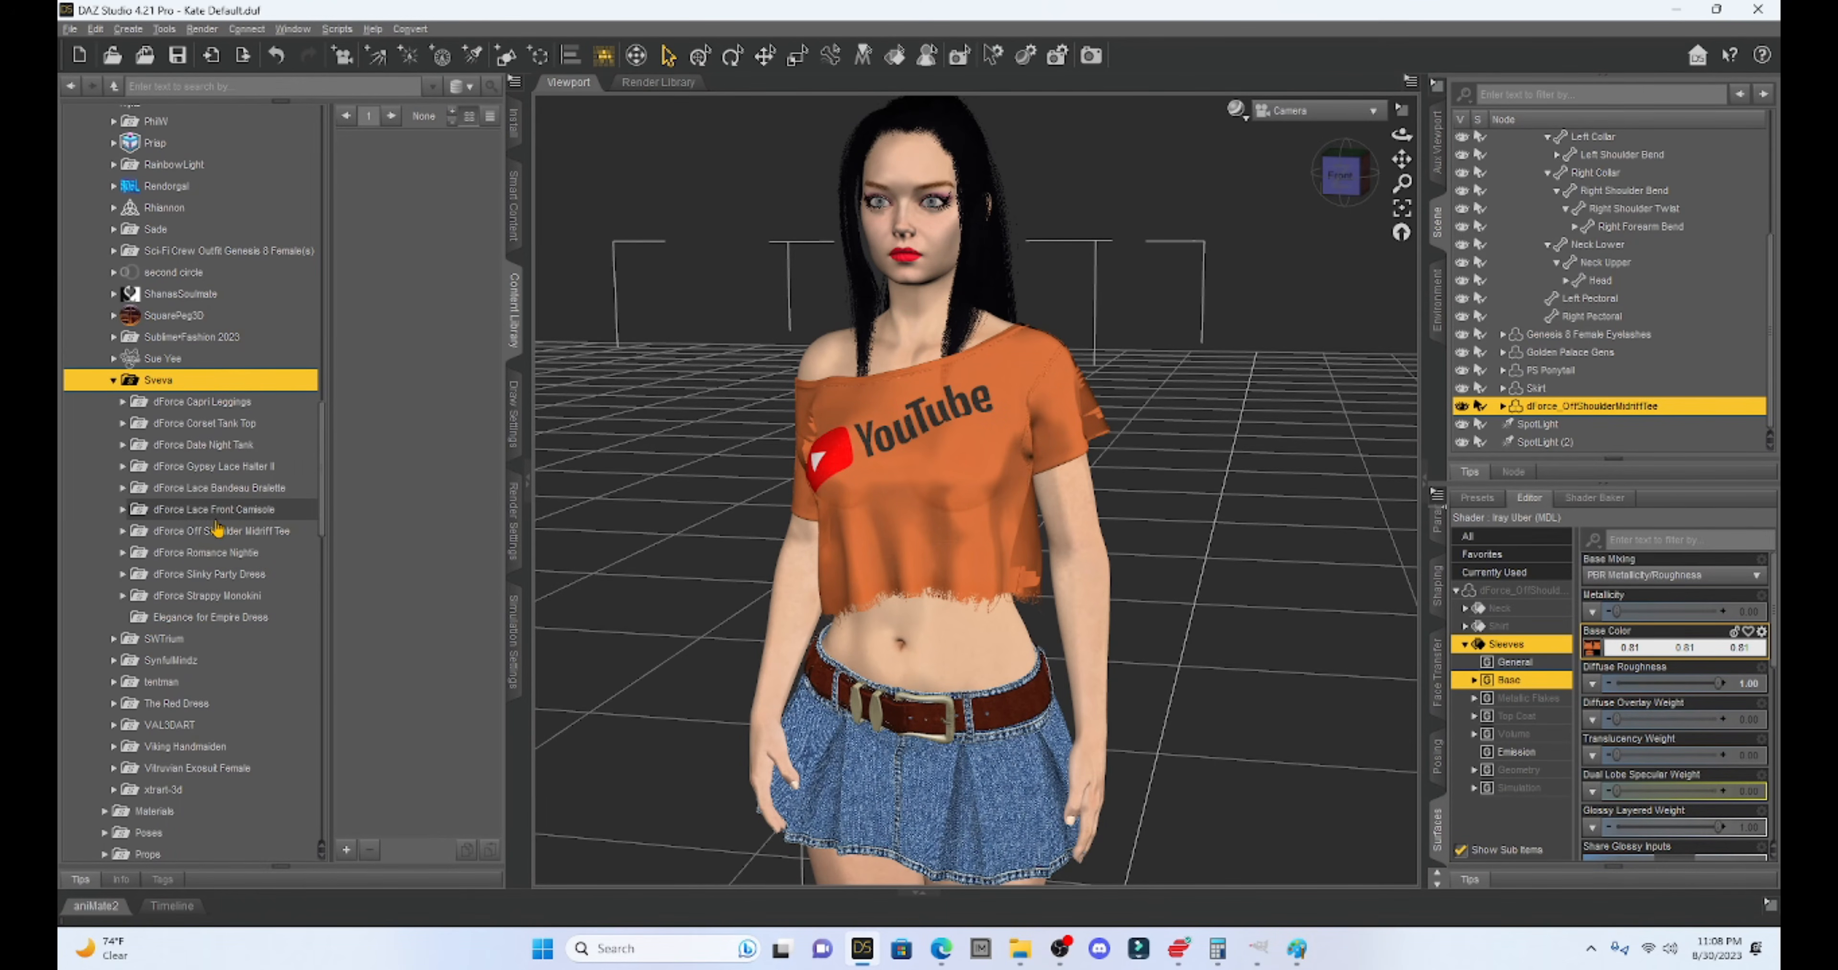
{"action": "left_click", "coordinate": [176, 533]}
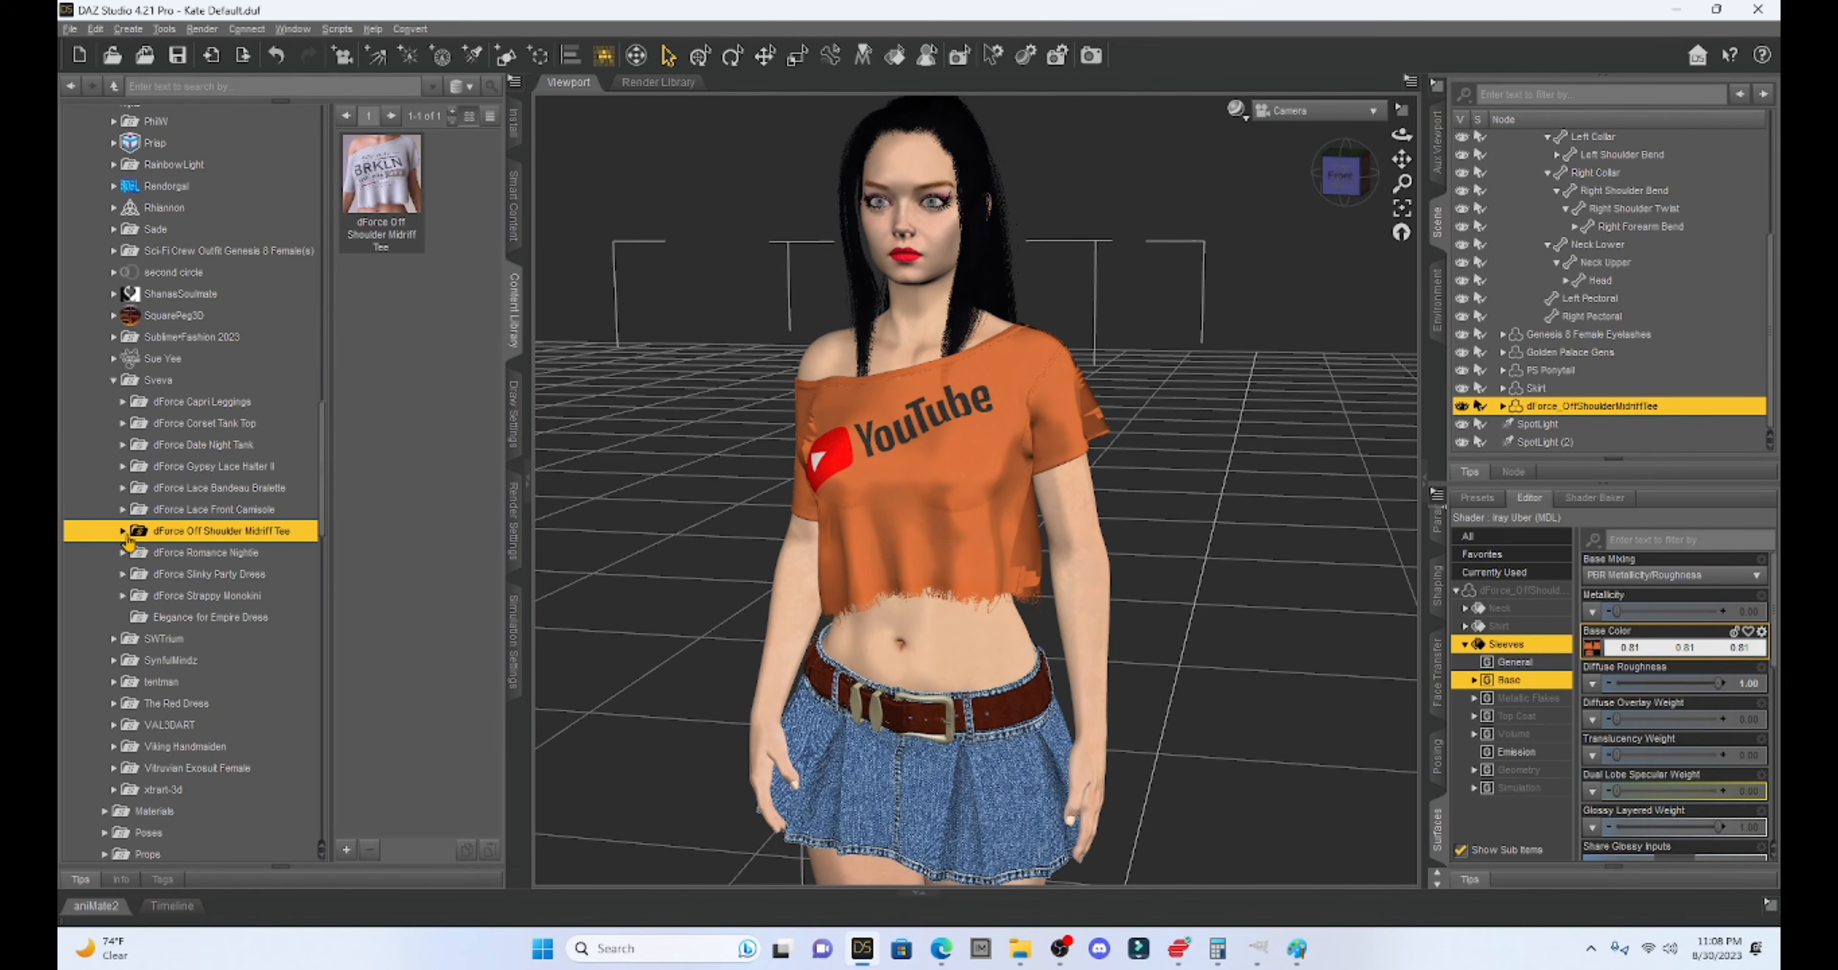
- List the tee's Materials presets and drag YOUTUBE 2 onto the shirt
{"action": "left_click", "coordinate": [122, 532]}
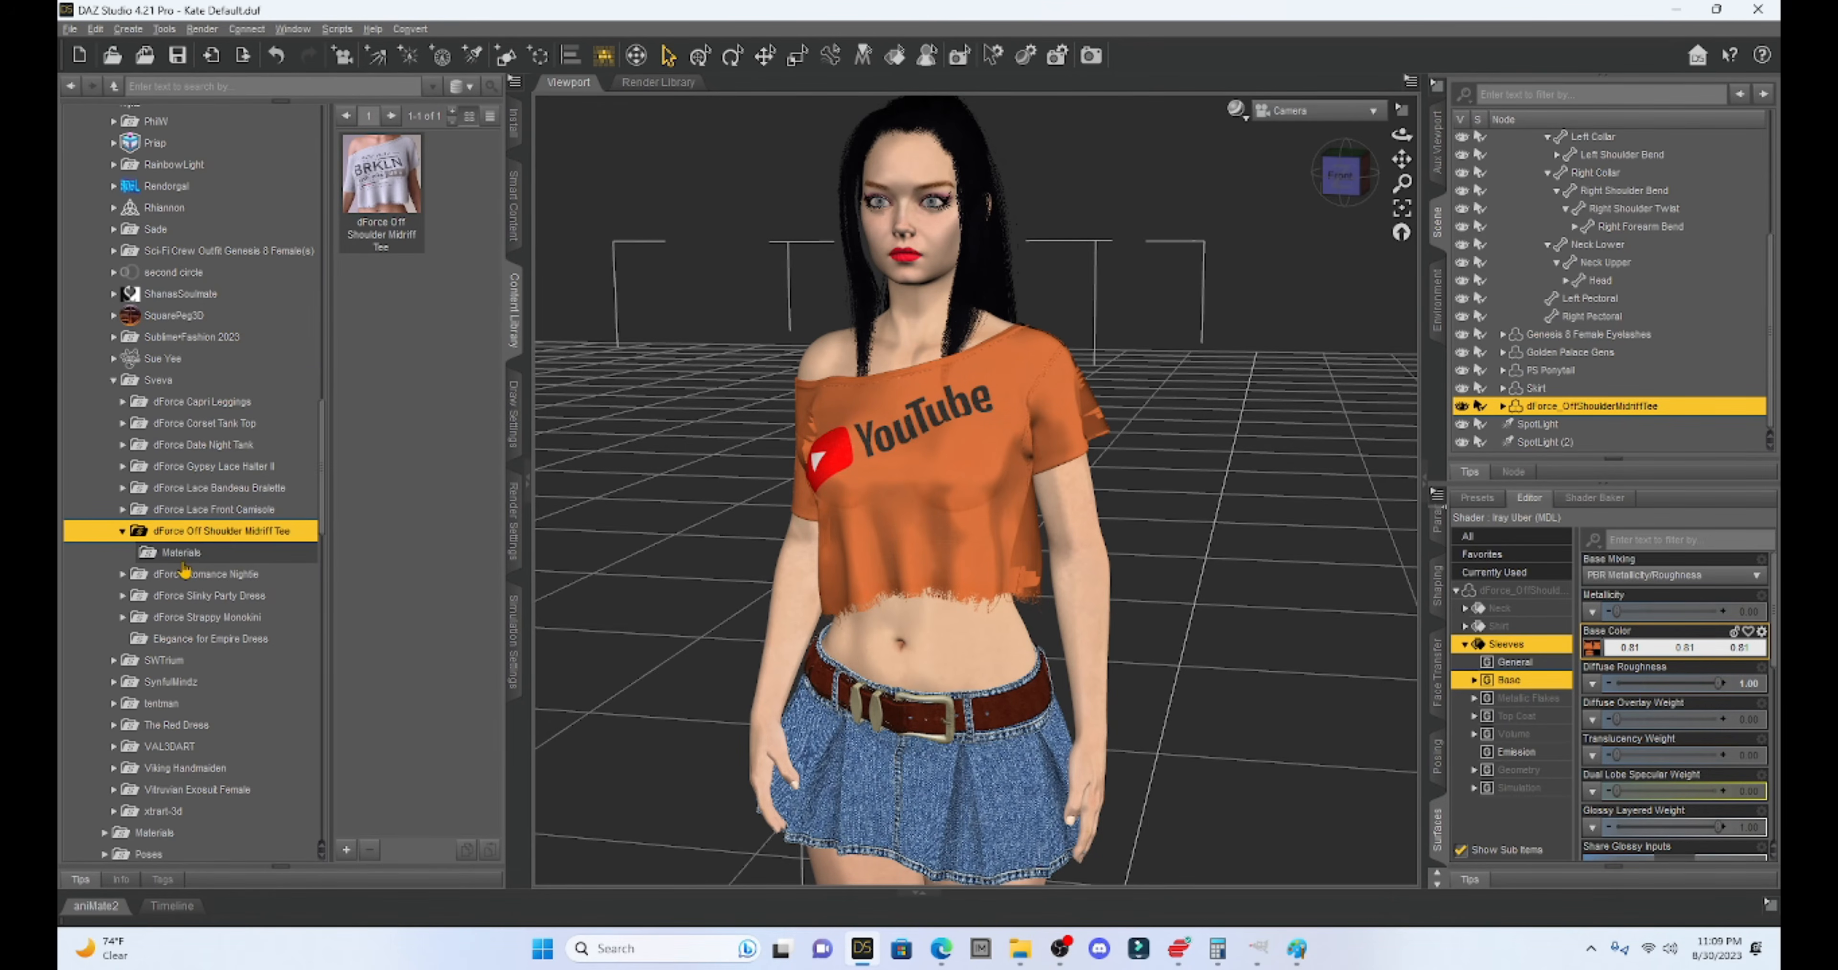
{"action": "left_click", "coordinate": [187, 553]}
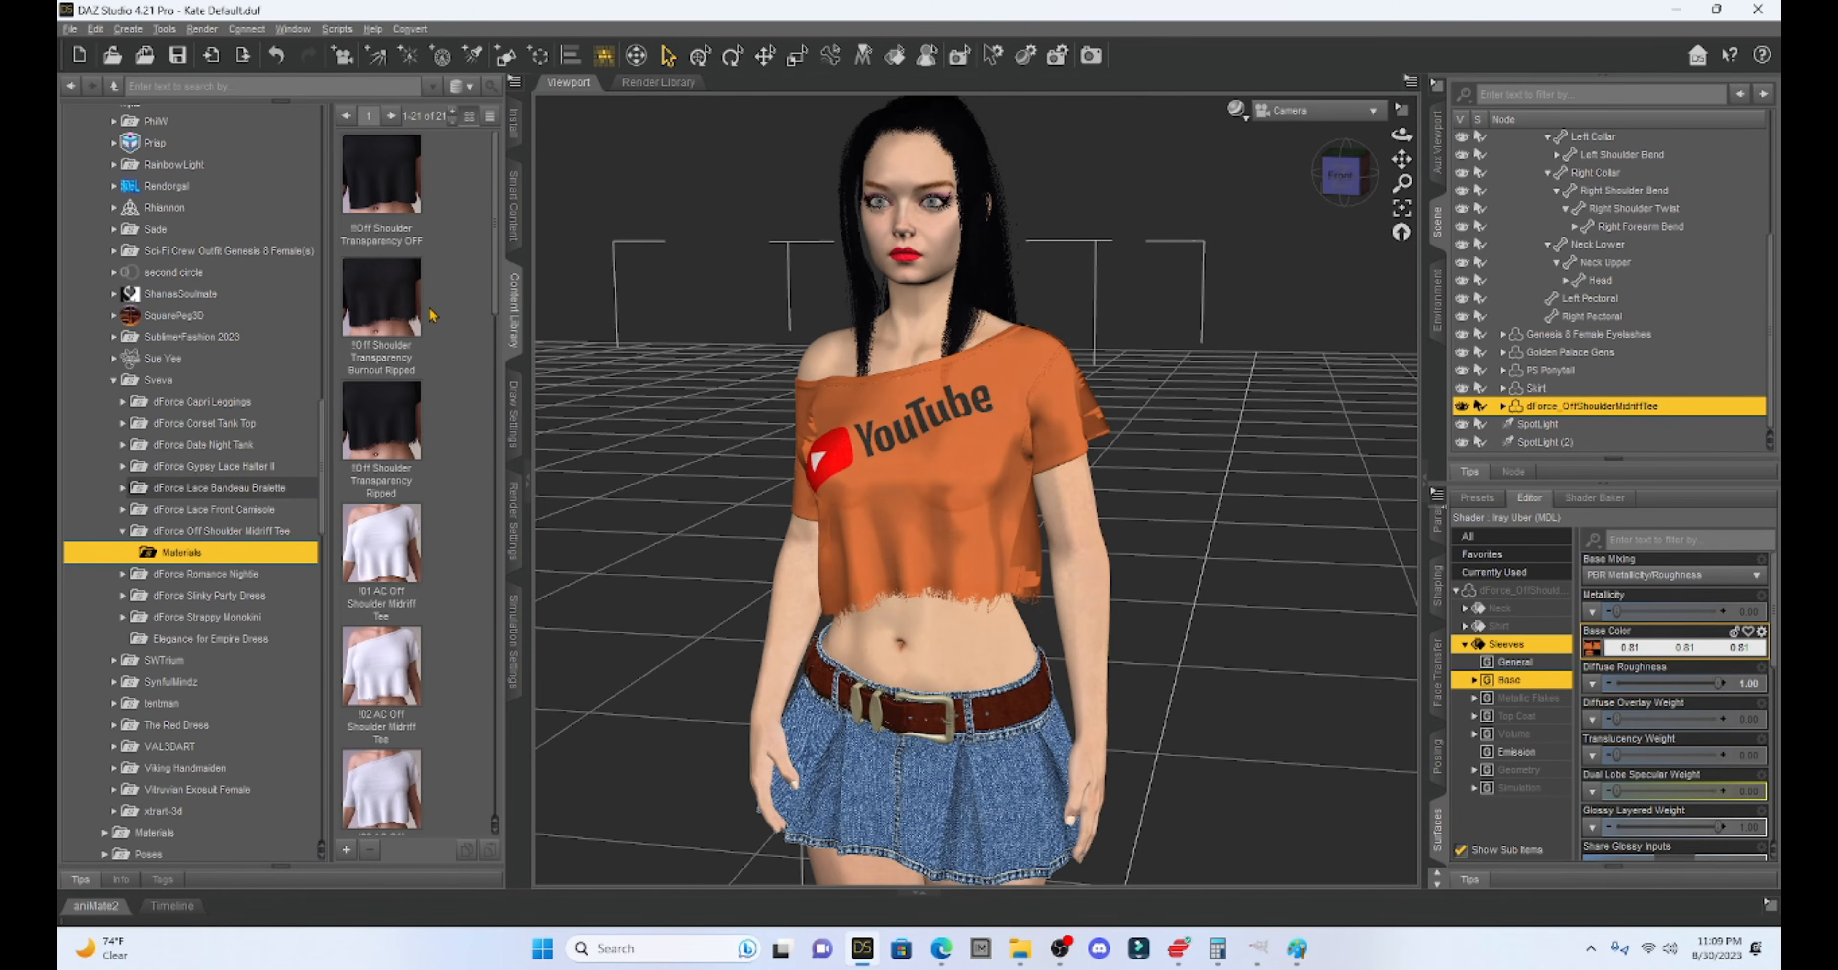
{"action": "scroll", "coordinate": [446, 287], "scroll_direction": "down", "scroll_amount": 1}
{"action": "scroll", "coordinate": [446, 289], "scroll_direction": "down", "scroll_amount": 15}
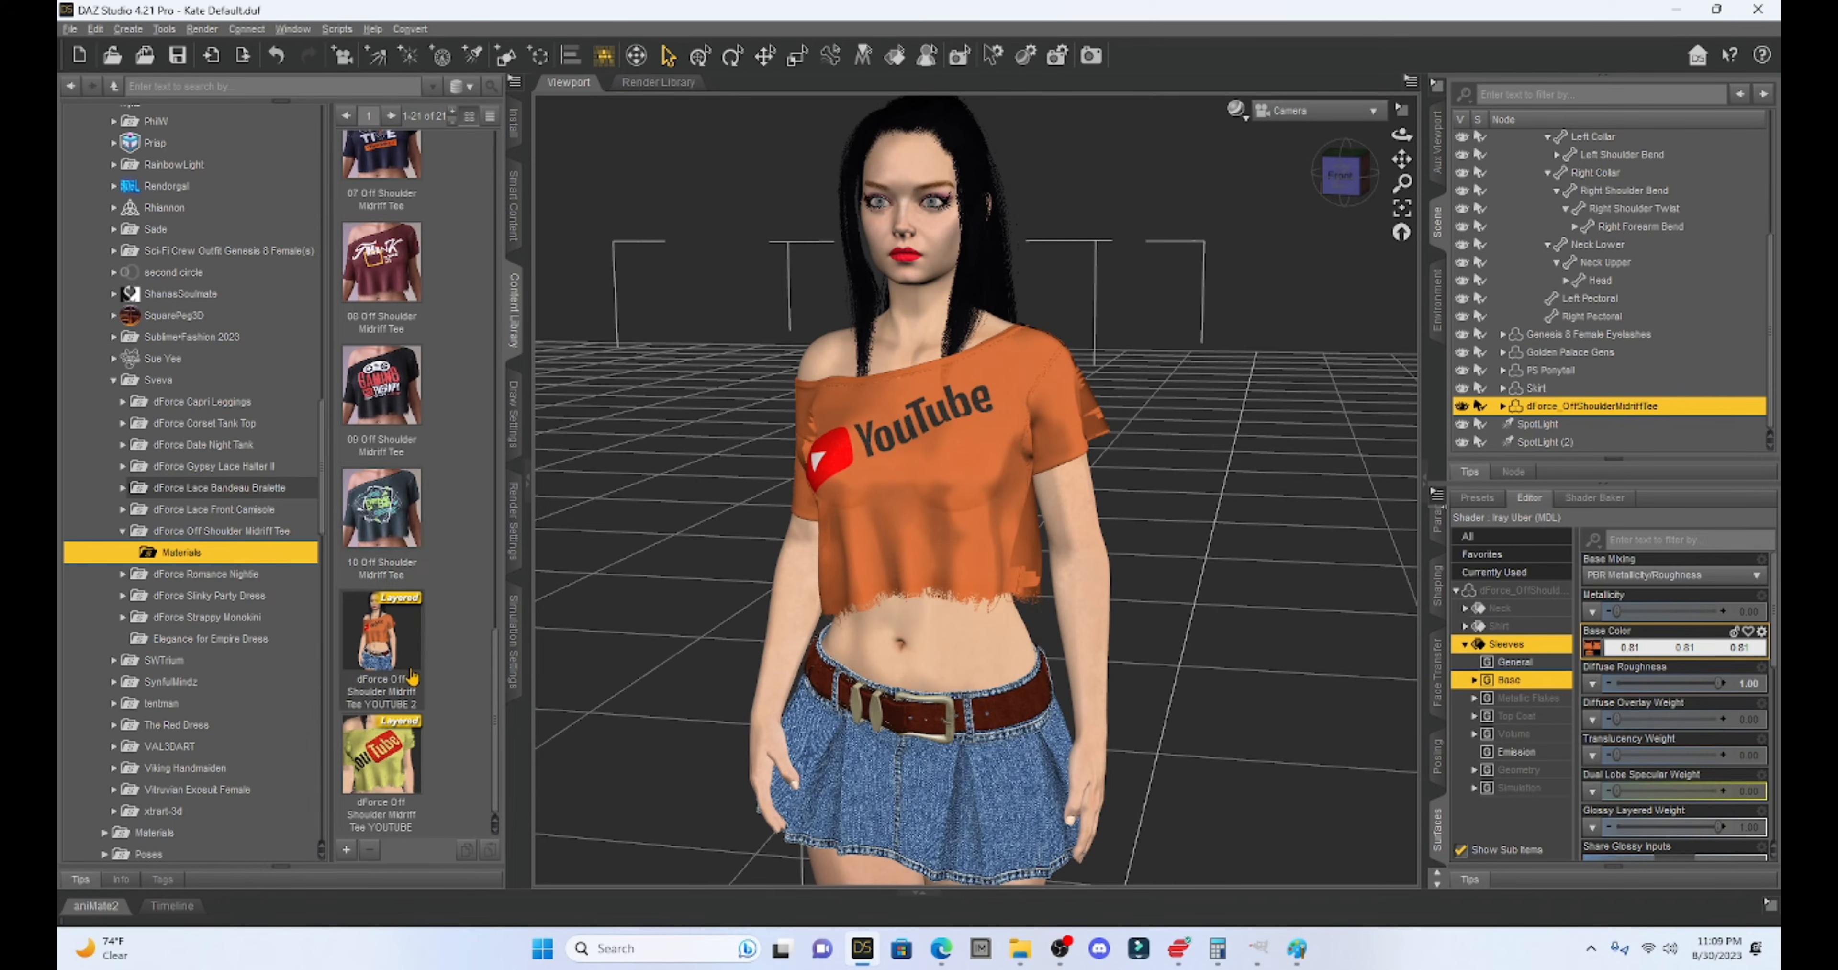
{"action": "left_click_drag", "start_coordinate": [413, 675], "coordinate": [1029, 548]}
- Switch to the front view and zoom and pan onto the torso to inspect the logo
{"action": "left_click", "coordinate": [1337, 184]}
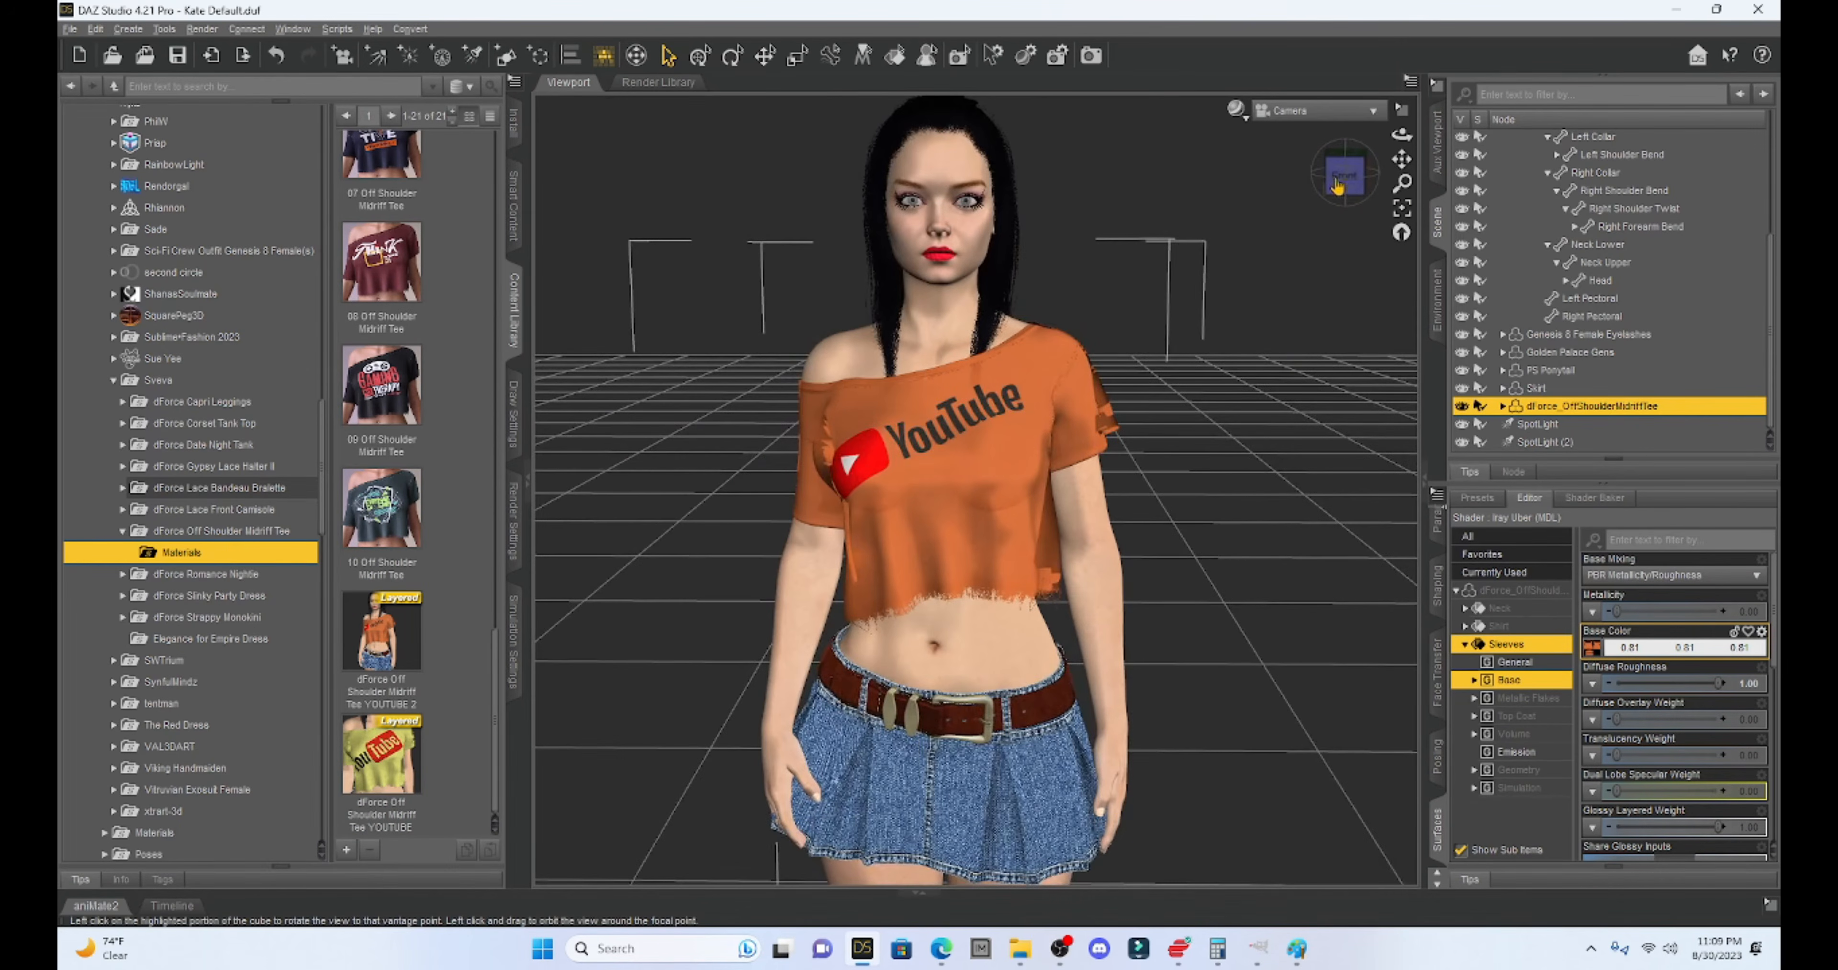
{"action": "scroll", "coordinate": [1257, 414], "scroll_direction": "up", "scroll_amount": 5}
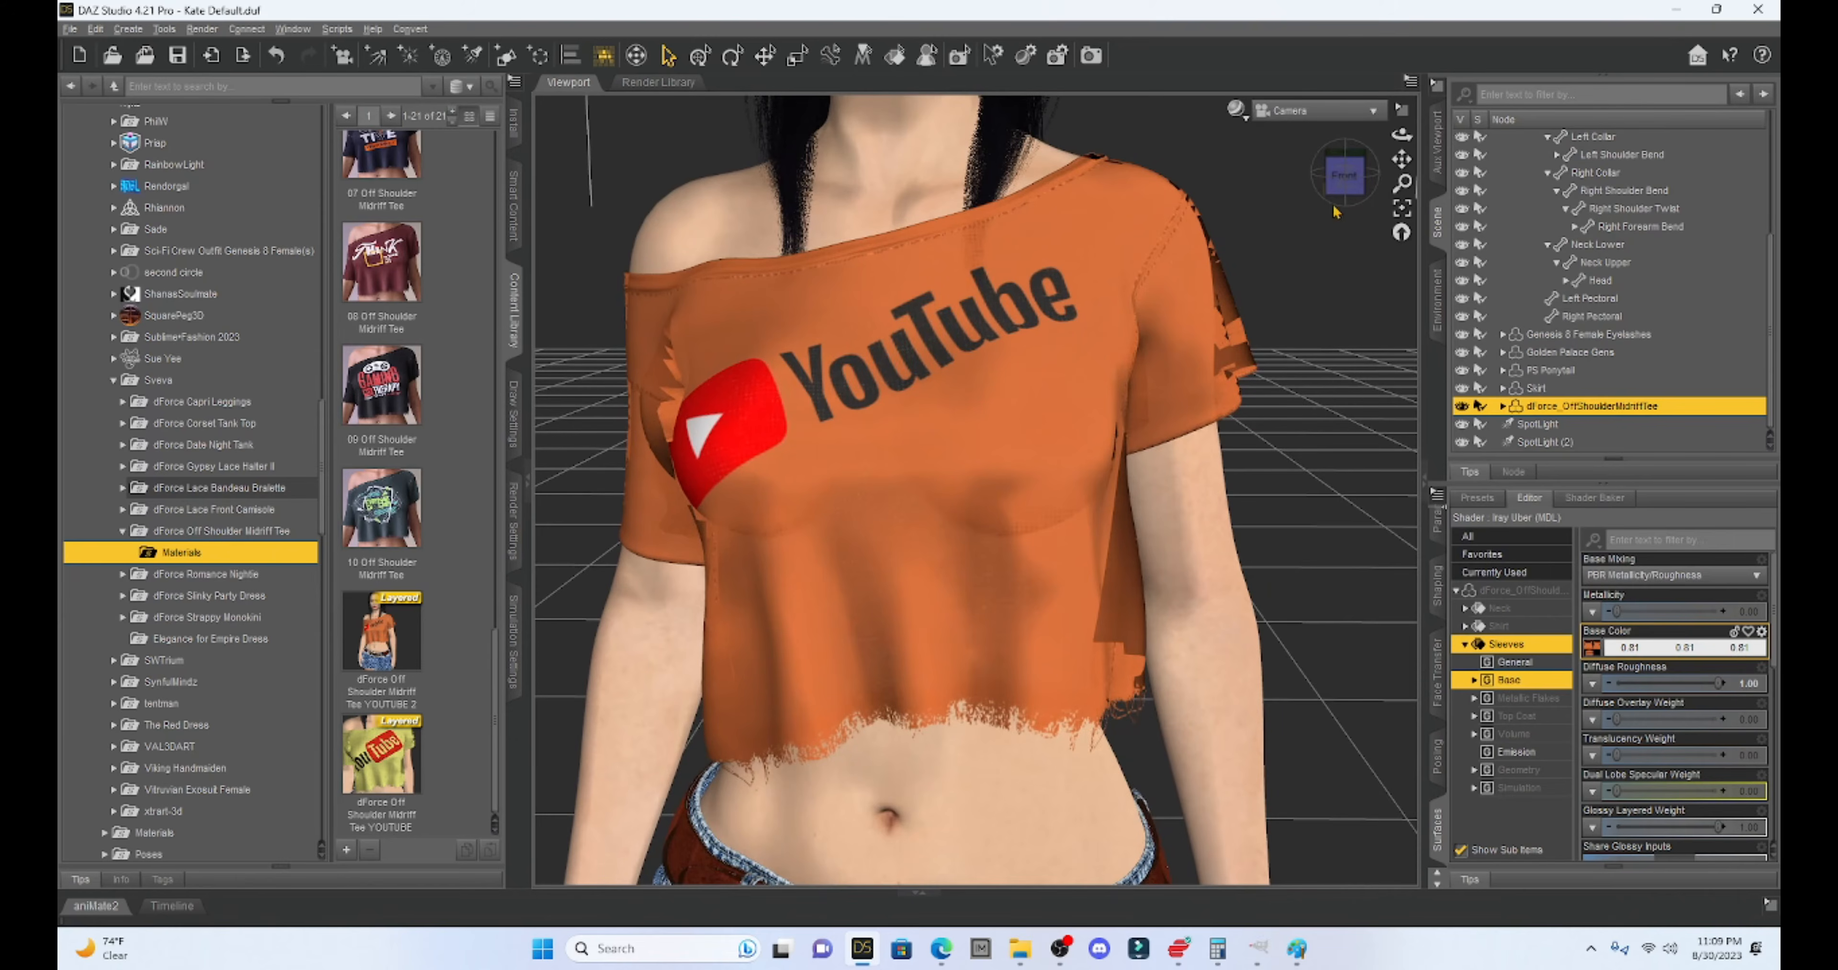
{"action": "mouse_move", "coordinate": [1402, 158]}
{"action": "left_mouse_down"}
{"action": "mouse_move", "coordinate": [1424, 199]}
{"action": "mouse_move", "coordinate": [1357, 192]}
{"action": "mouse_move", "coordinate": [1409, 159]}
{"action": "left_mouse_up"}
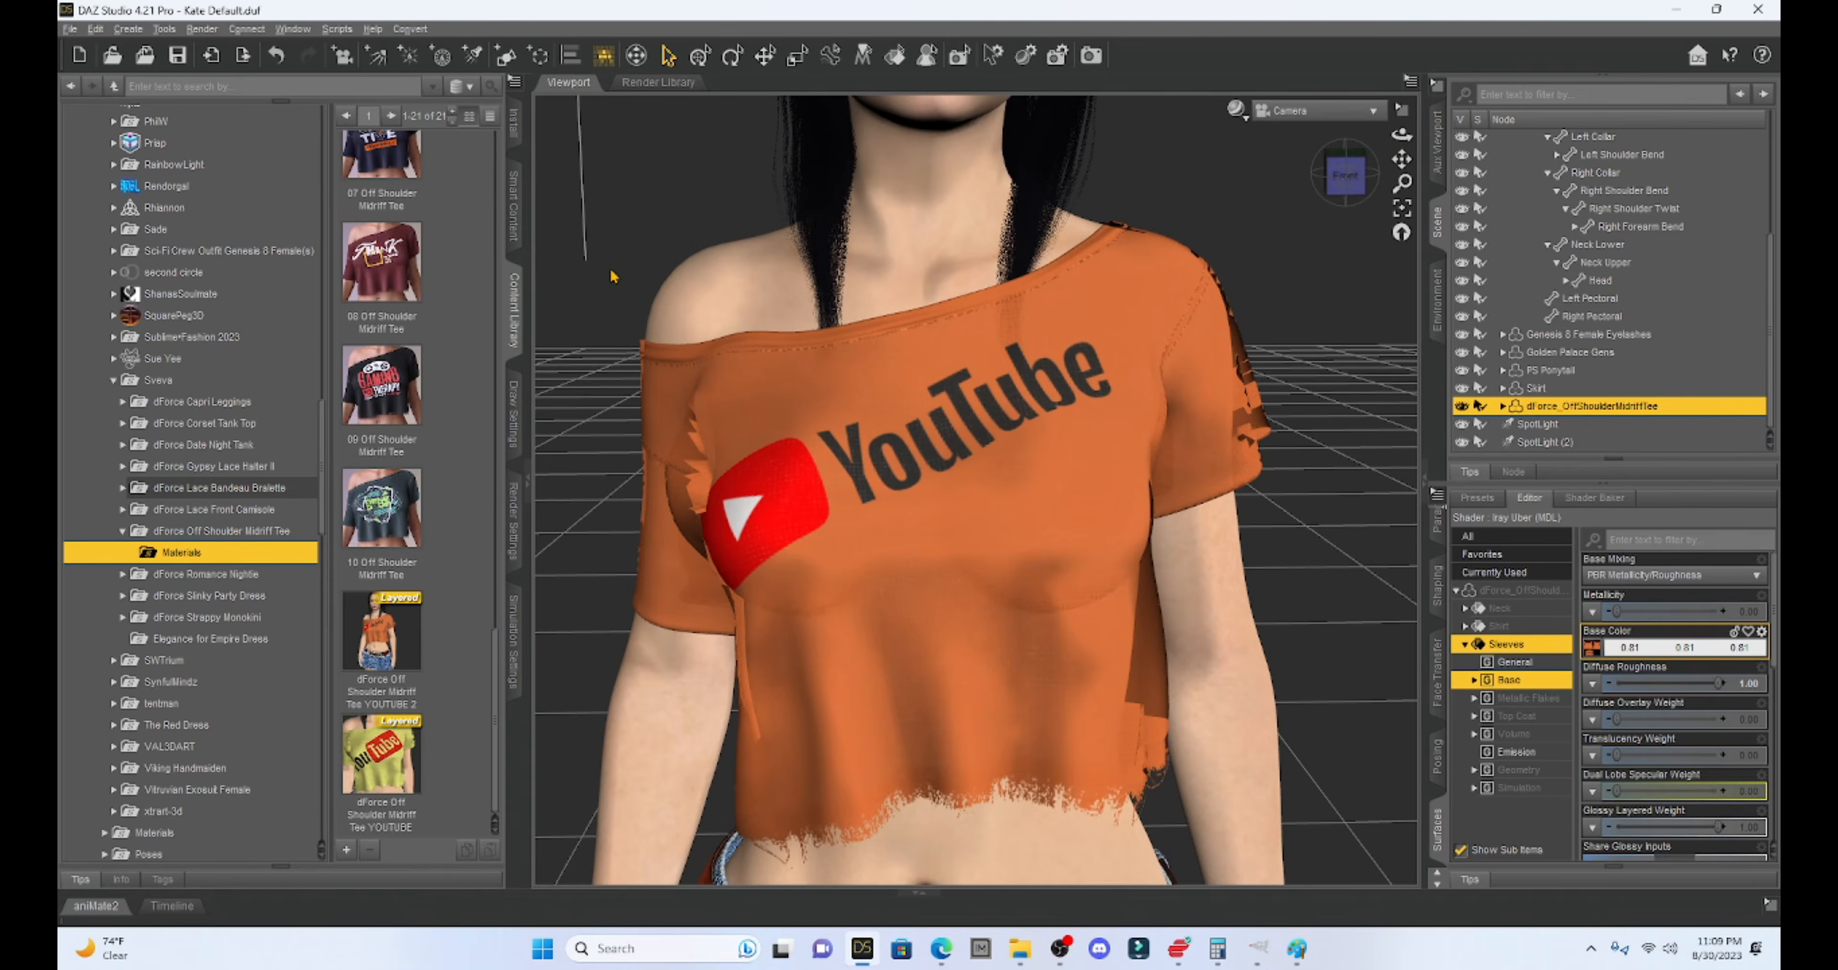
{"action": "scroll", "coordinate": [613, 275], "scroll_direction": "up", "scroll_amount": 2}
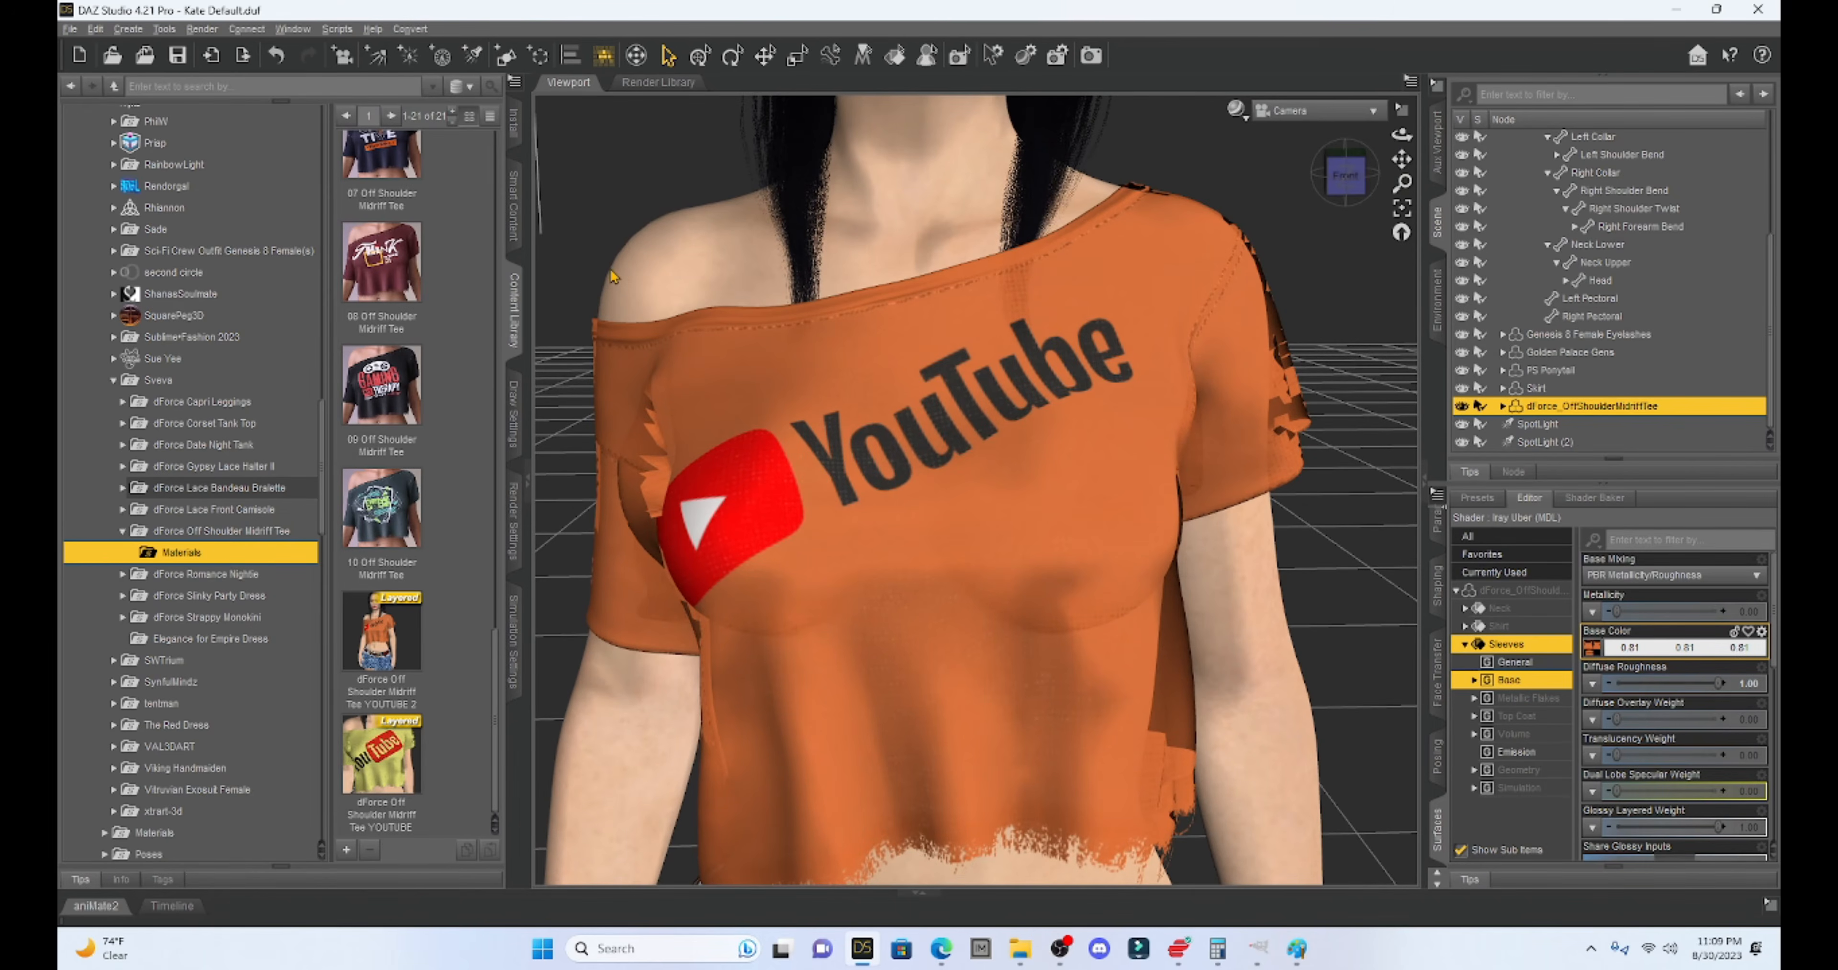
{"action": "scroll", "coordinate": [612, 276], "scroll_direction": "up", "scroll_amount": 2}
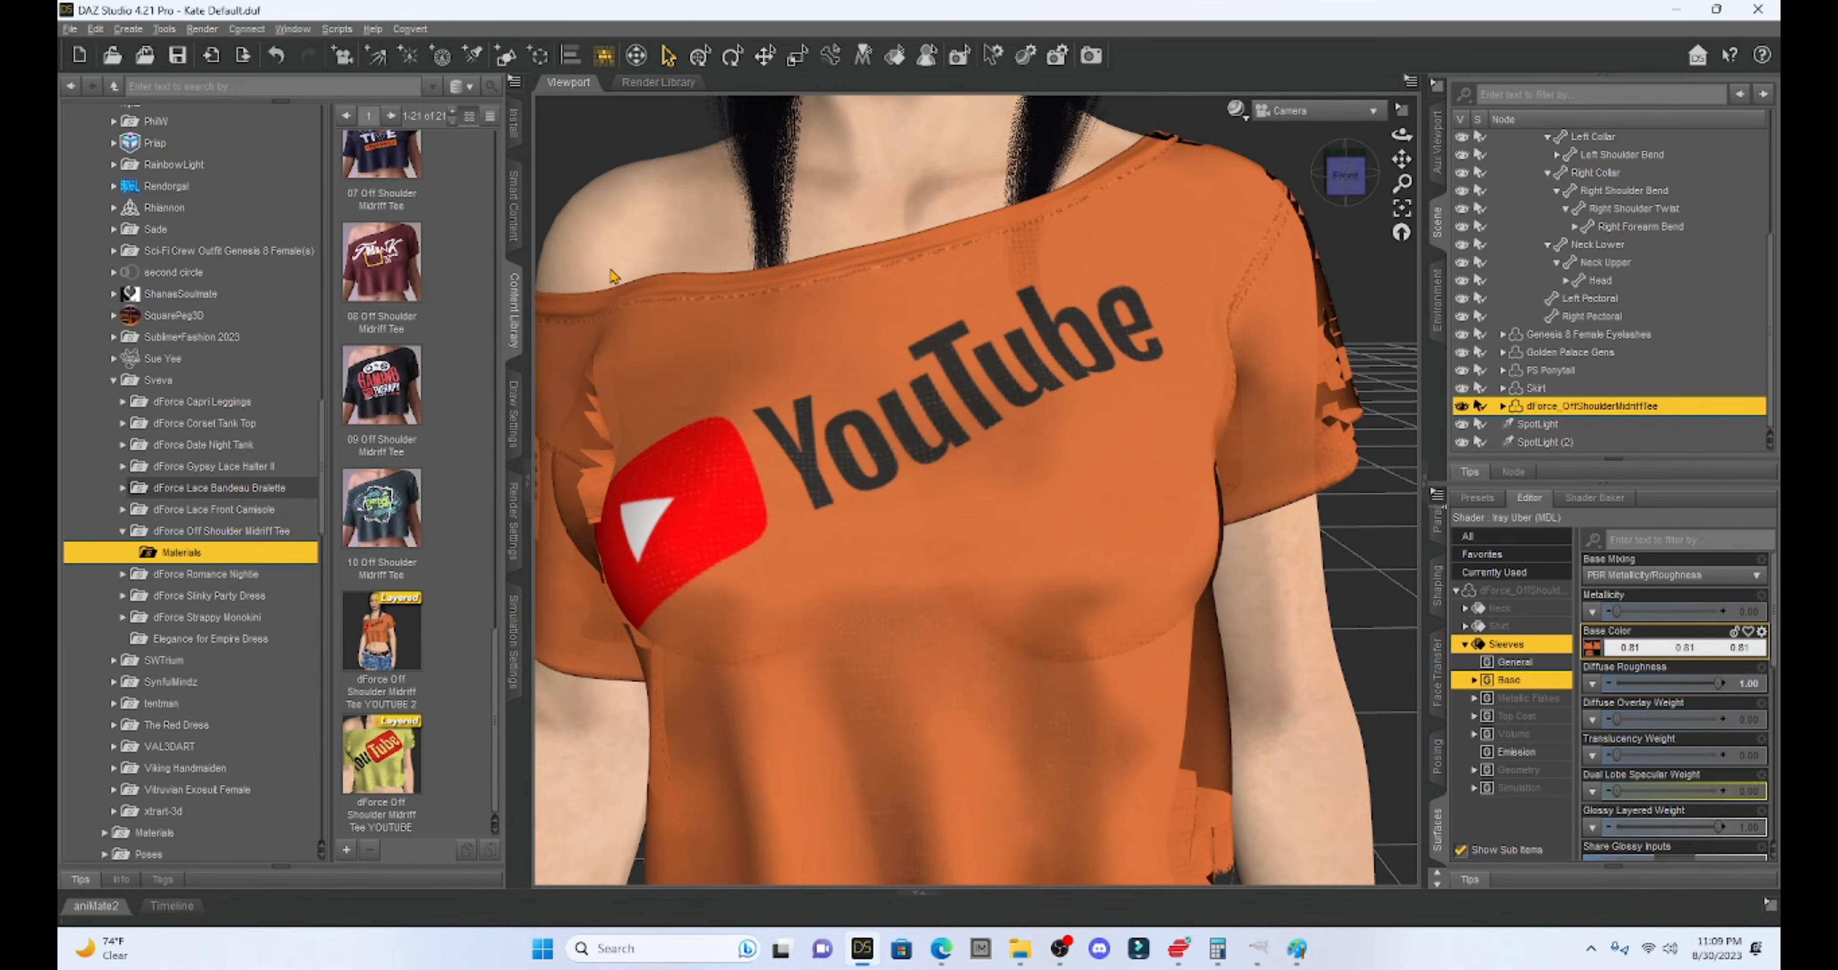
{"action": "scroll", "coordinate": [612, 276], "scroll_direction": "down", "scroll_amount": 2}
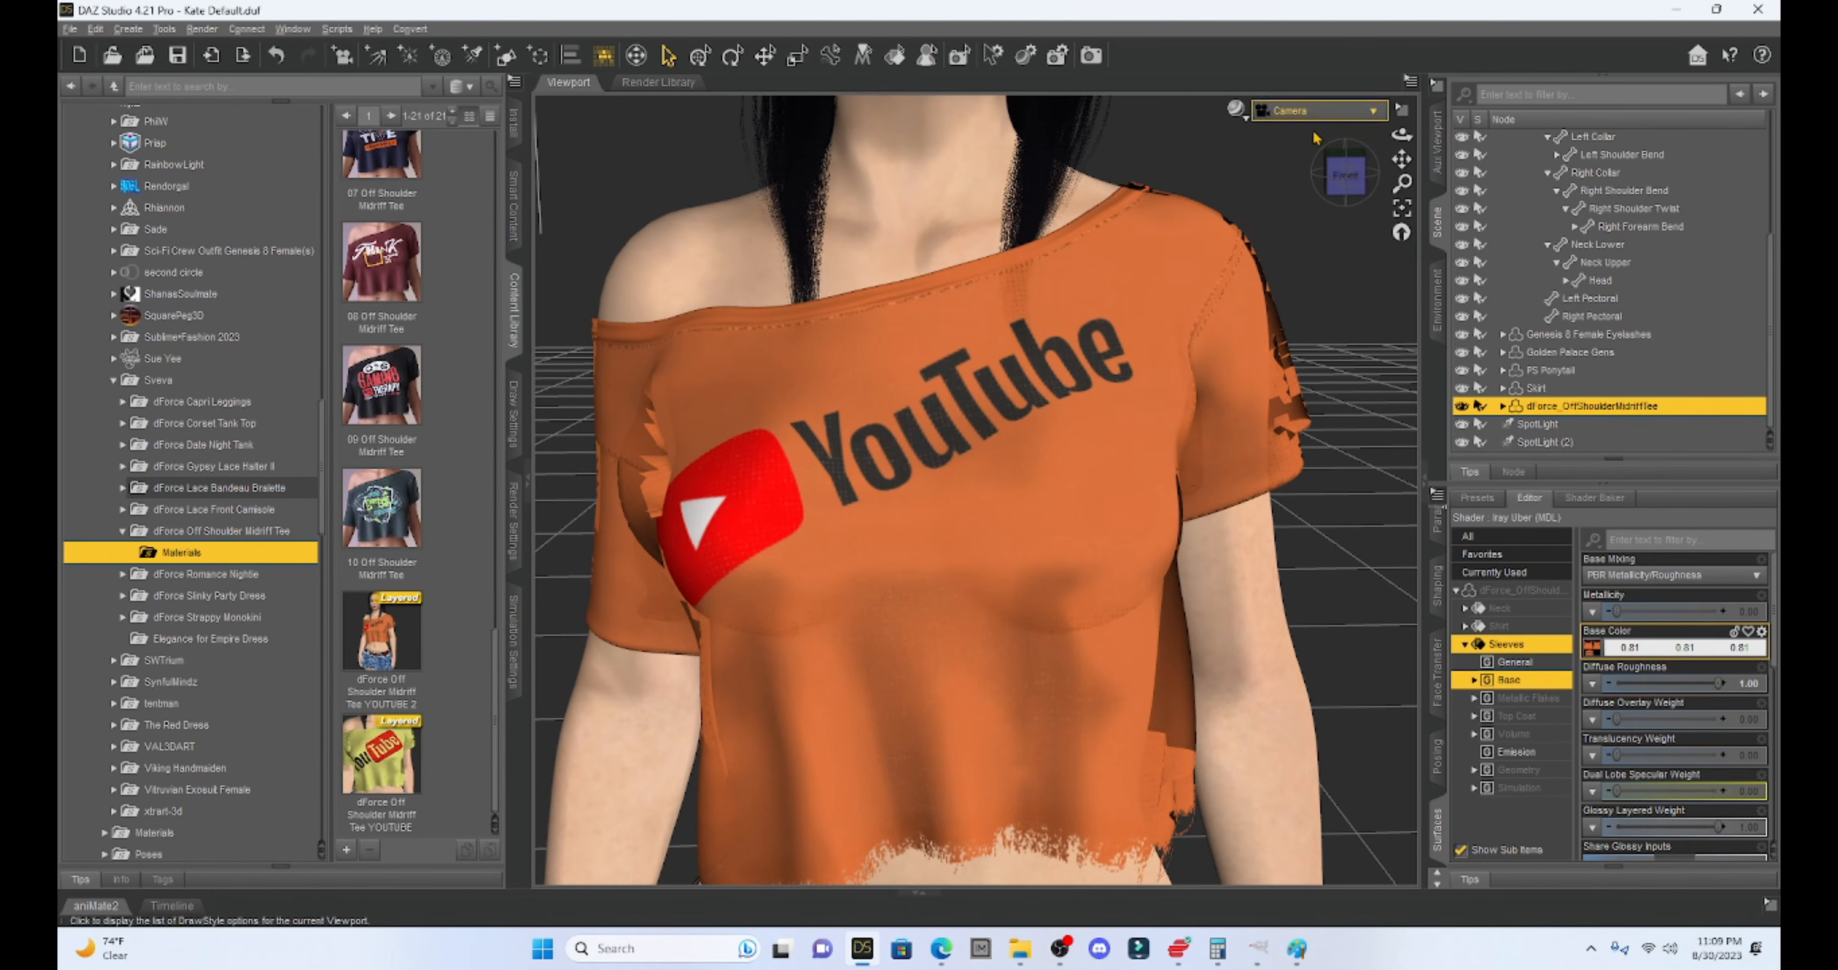
{"action": "mouse_move", "coordinate": [1403, 162]}
{"action": "left_mouse_down"}
{"action": "mouse_move", "coordinate": [1411, 106]}
{"action": "mouse_move", "coordinate": [1409, 176]}
{"action": "left_mouse_up"}
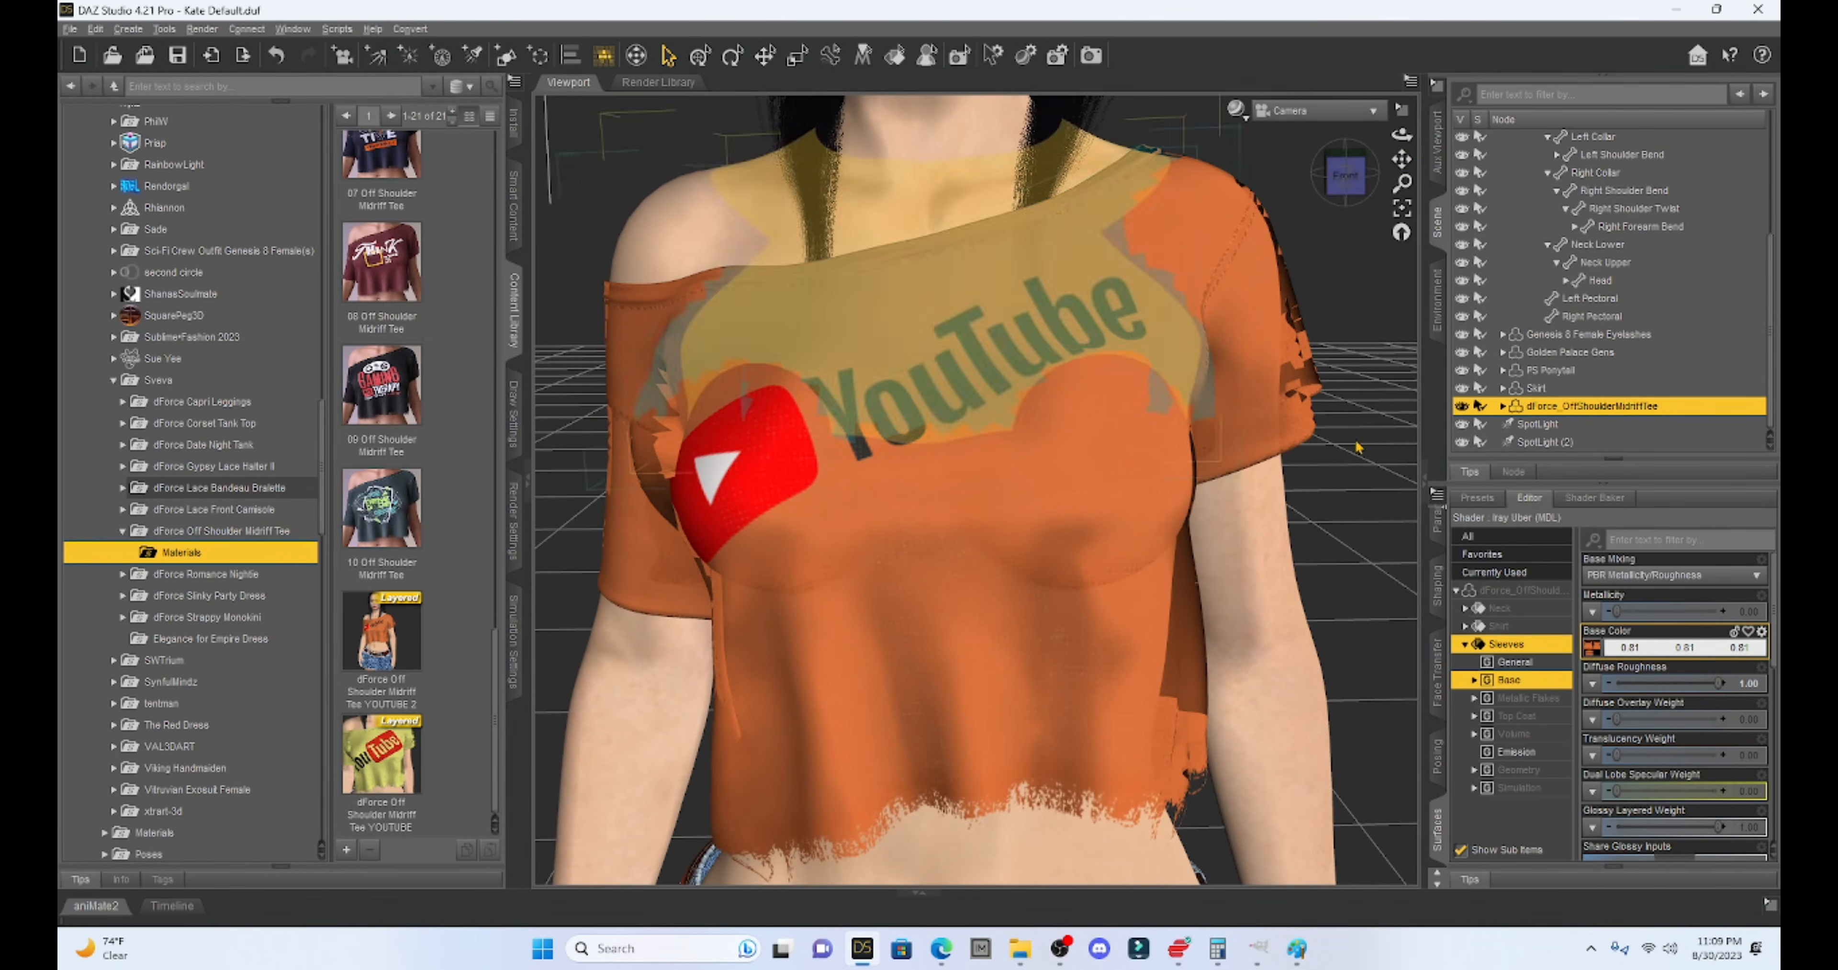
{"action": "left_click", "coordinate": [74, 30]}
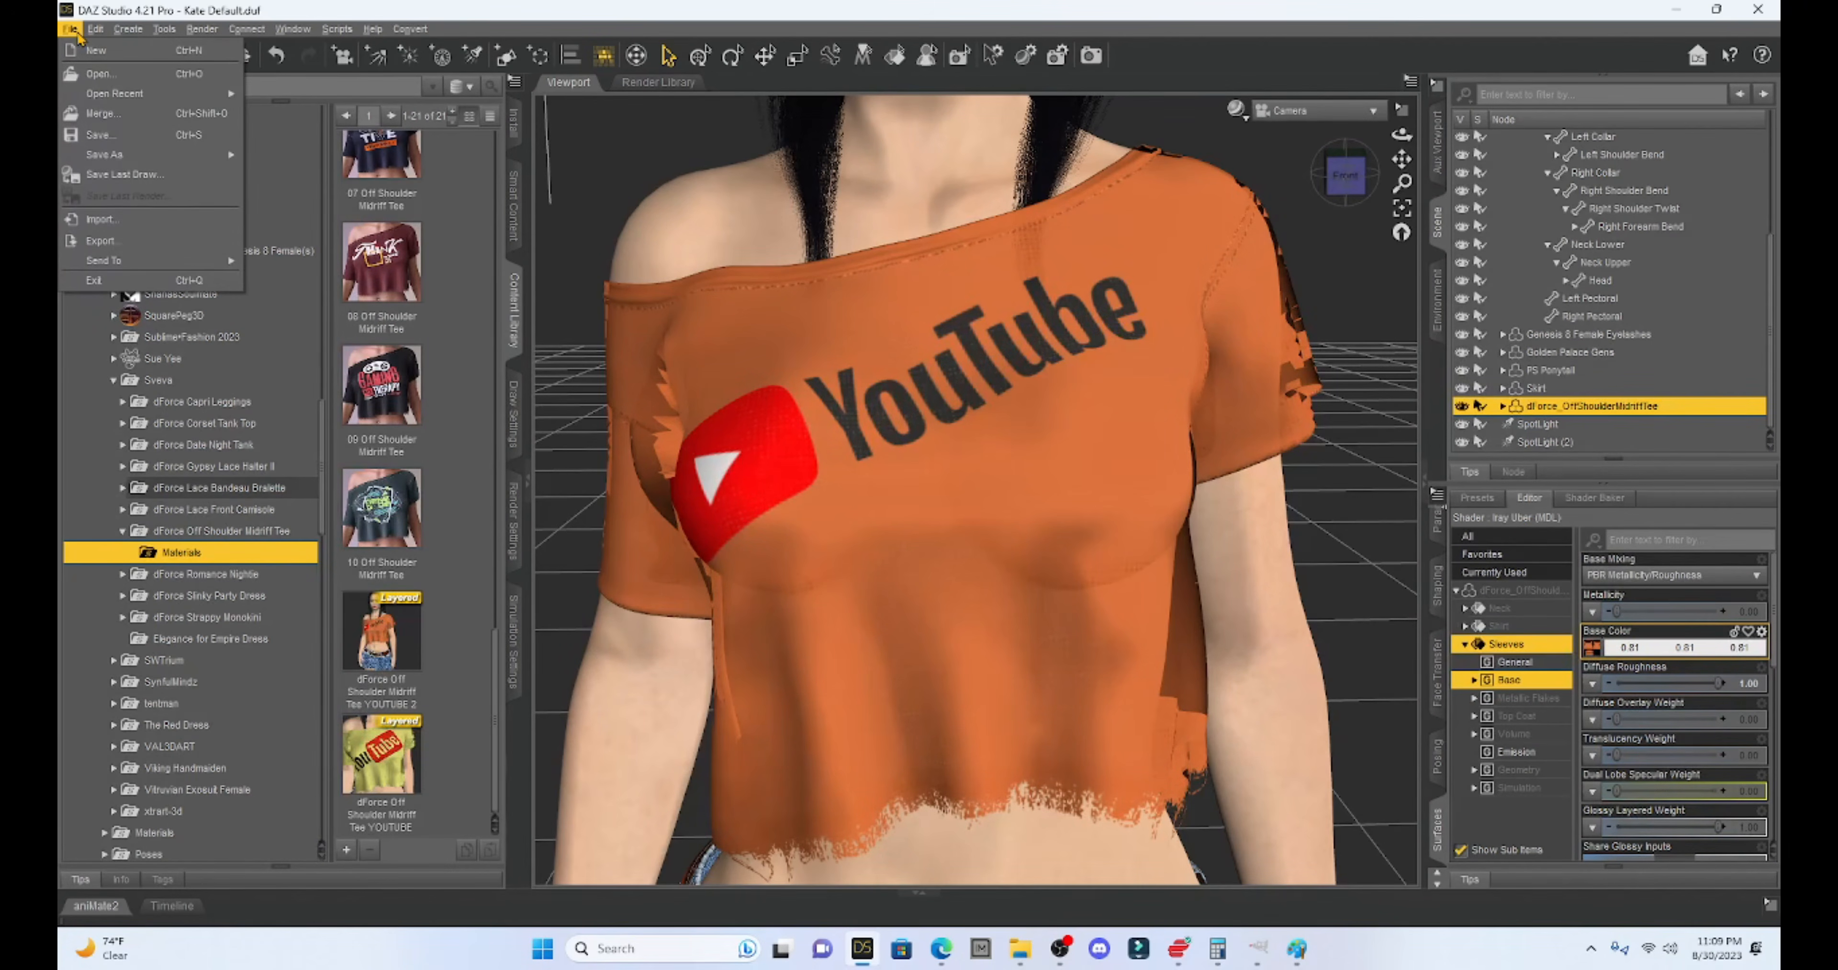
- Overwrite the YOUTUBE 2 layered image preset, confirming the replacement and accepting the save options
{"action": "mouse_move", "coordinate": [121, 162]}
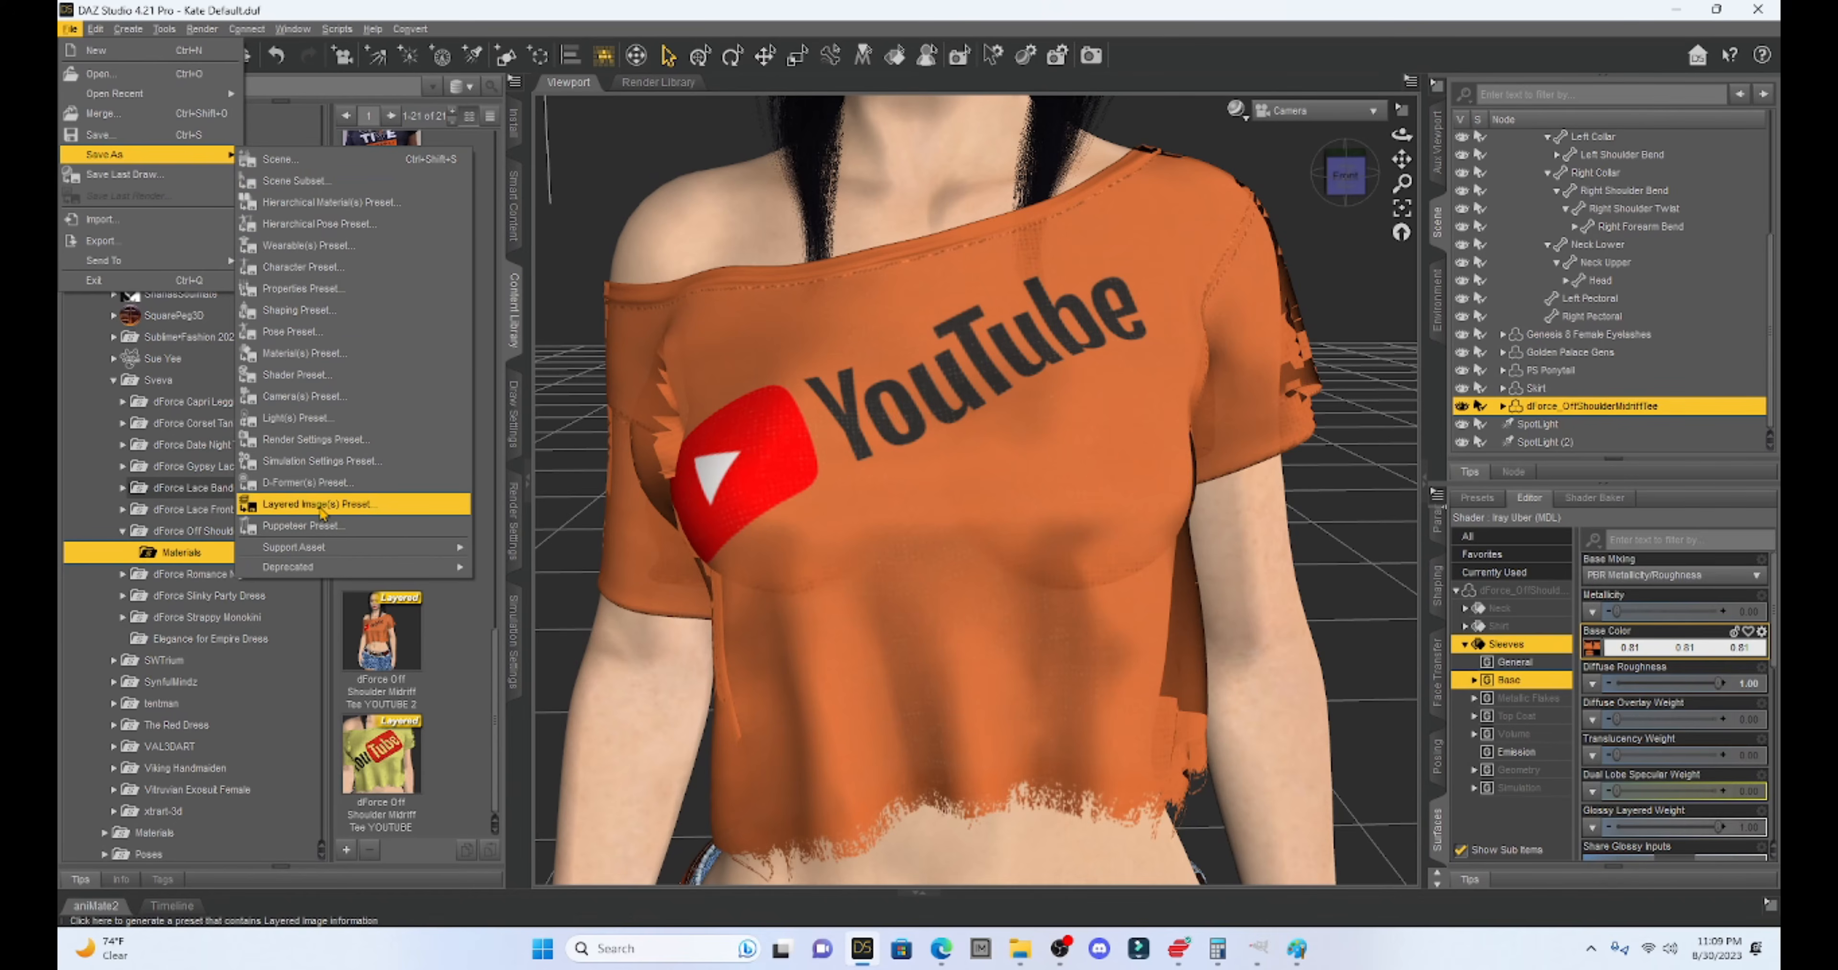
{"action": "left_click", "coordinate": [322, 504]}
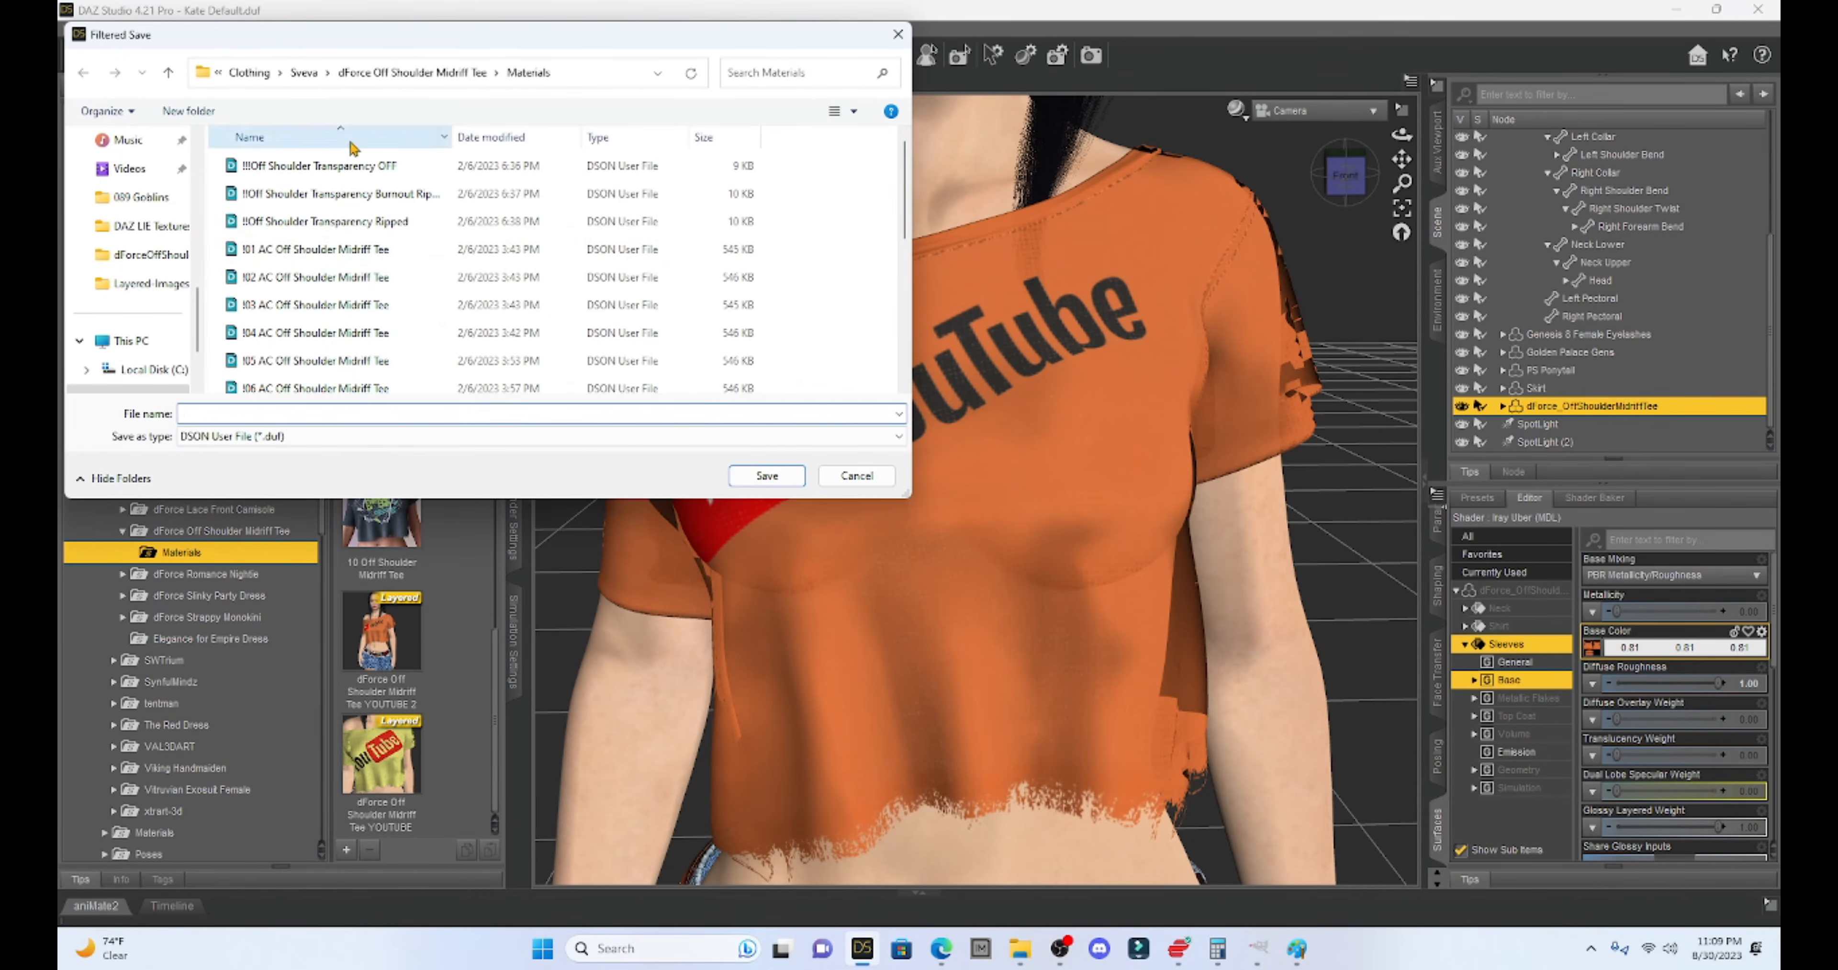
{"action": "scroll", "coordinate": [364, 271], "scroll_direction": "down", "scroll_amount": 2}
{"action": "scroll", "coordinate": [363, 273], "scroll_direction": "down", "scroll_amount": 2}
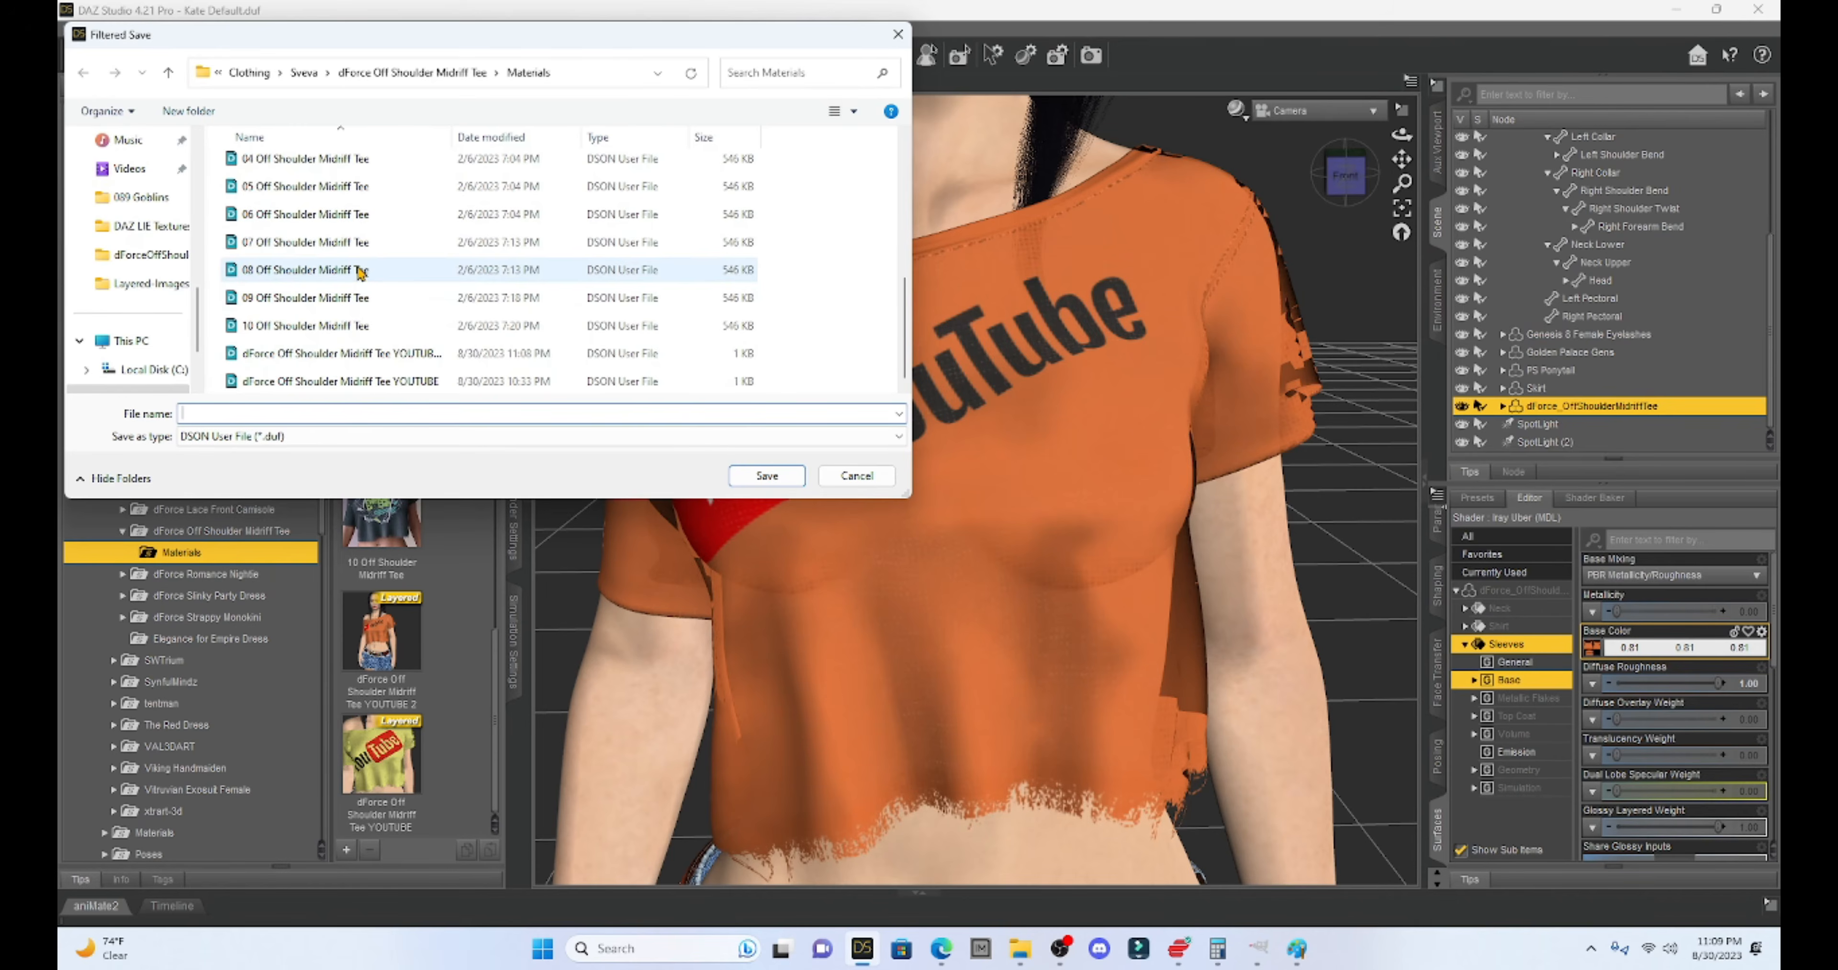
{"action": "left_click", "coordinate": [386, 384]}
{"action": "left_click", "coordinate": [395, 353]}
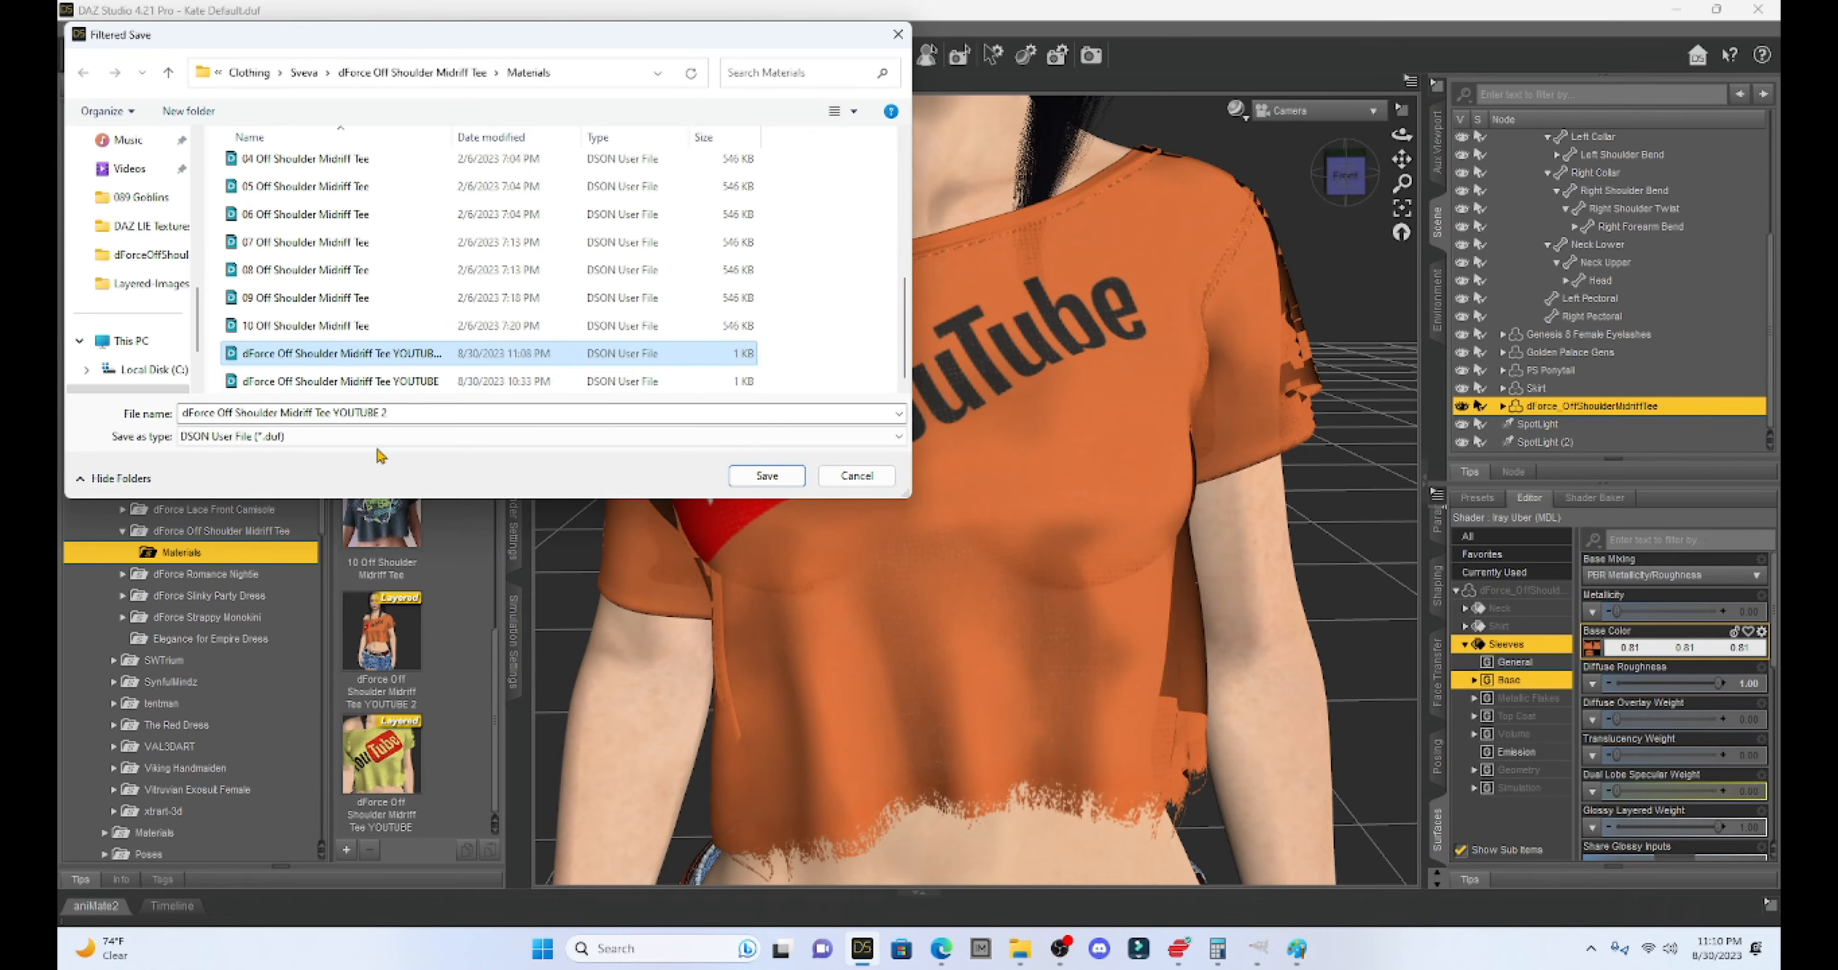
{"action": "left_click", "coordinate": [767, 475]}
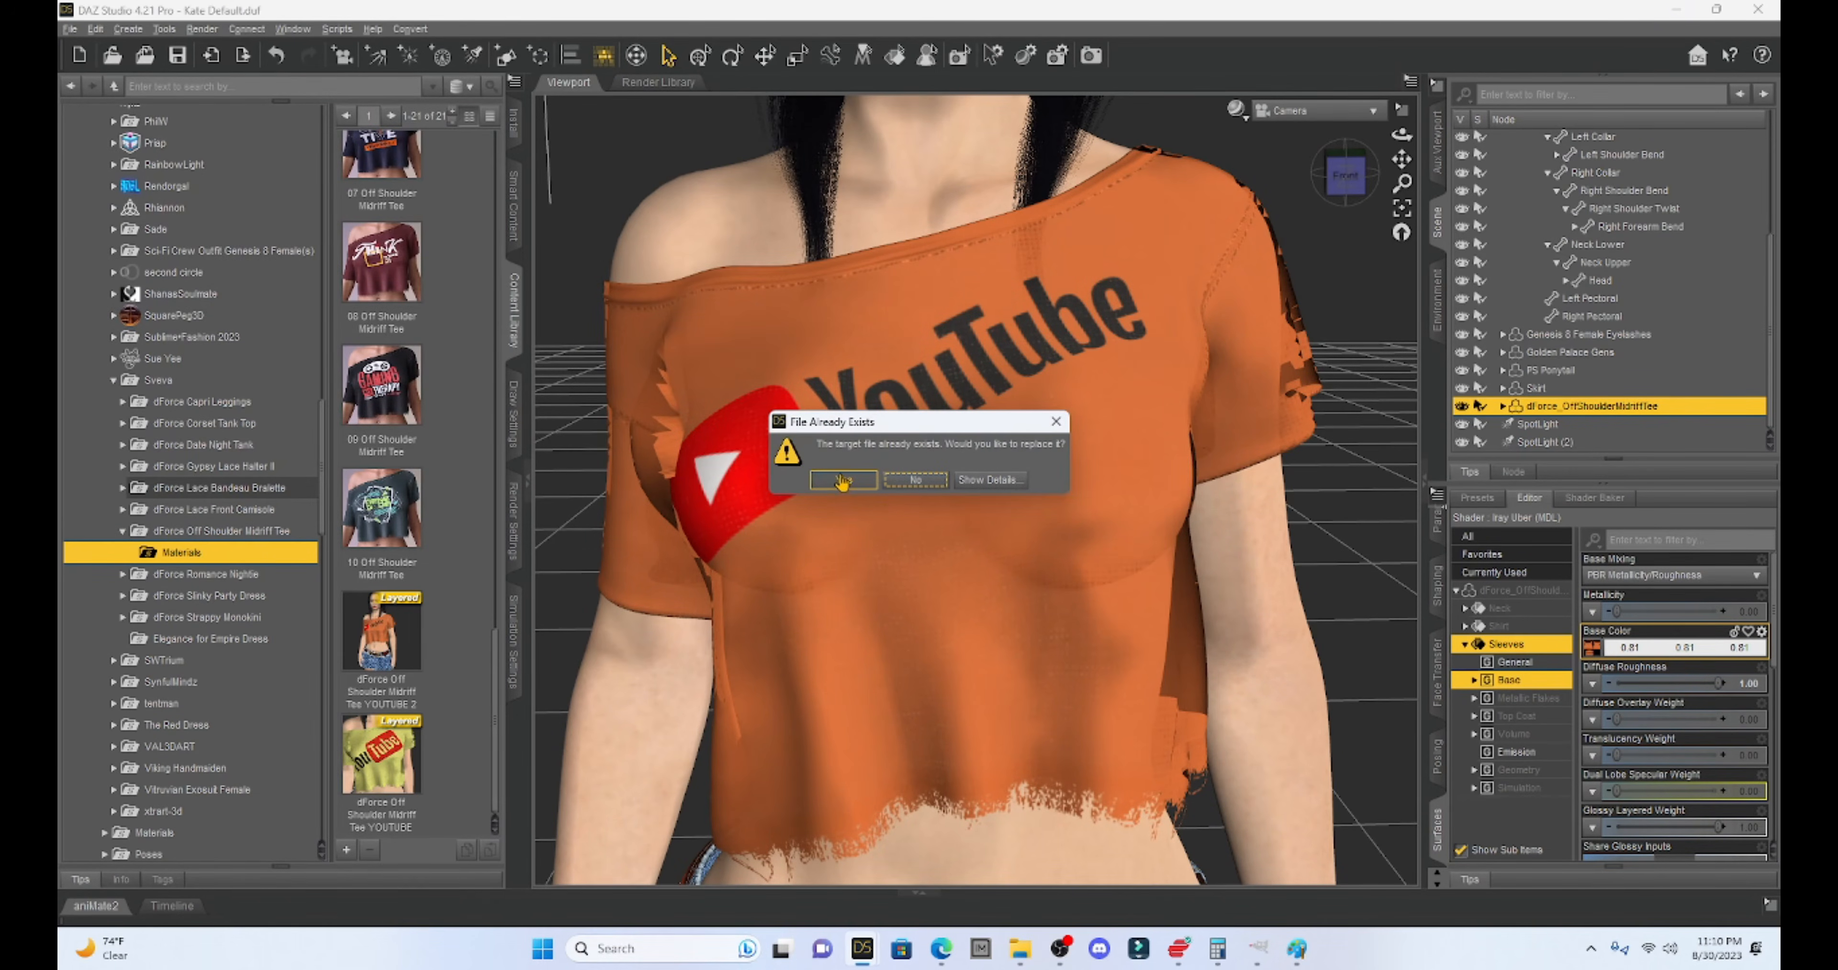
{"action": "left_click", "coordinate": [845, 480]}
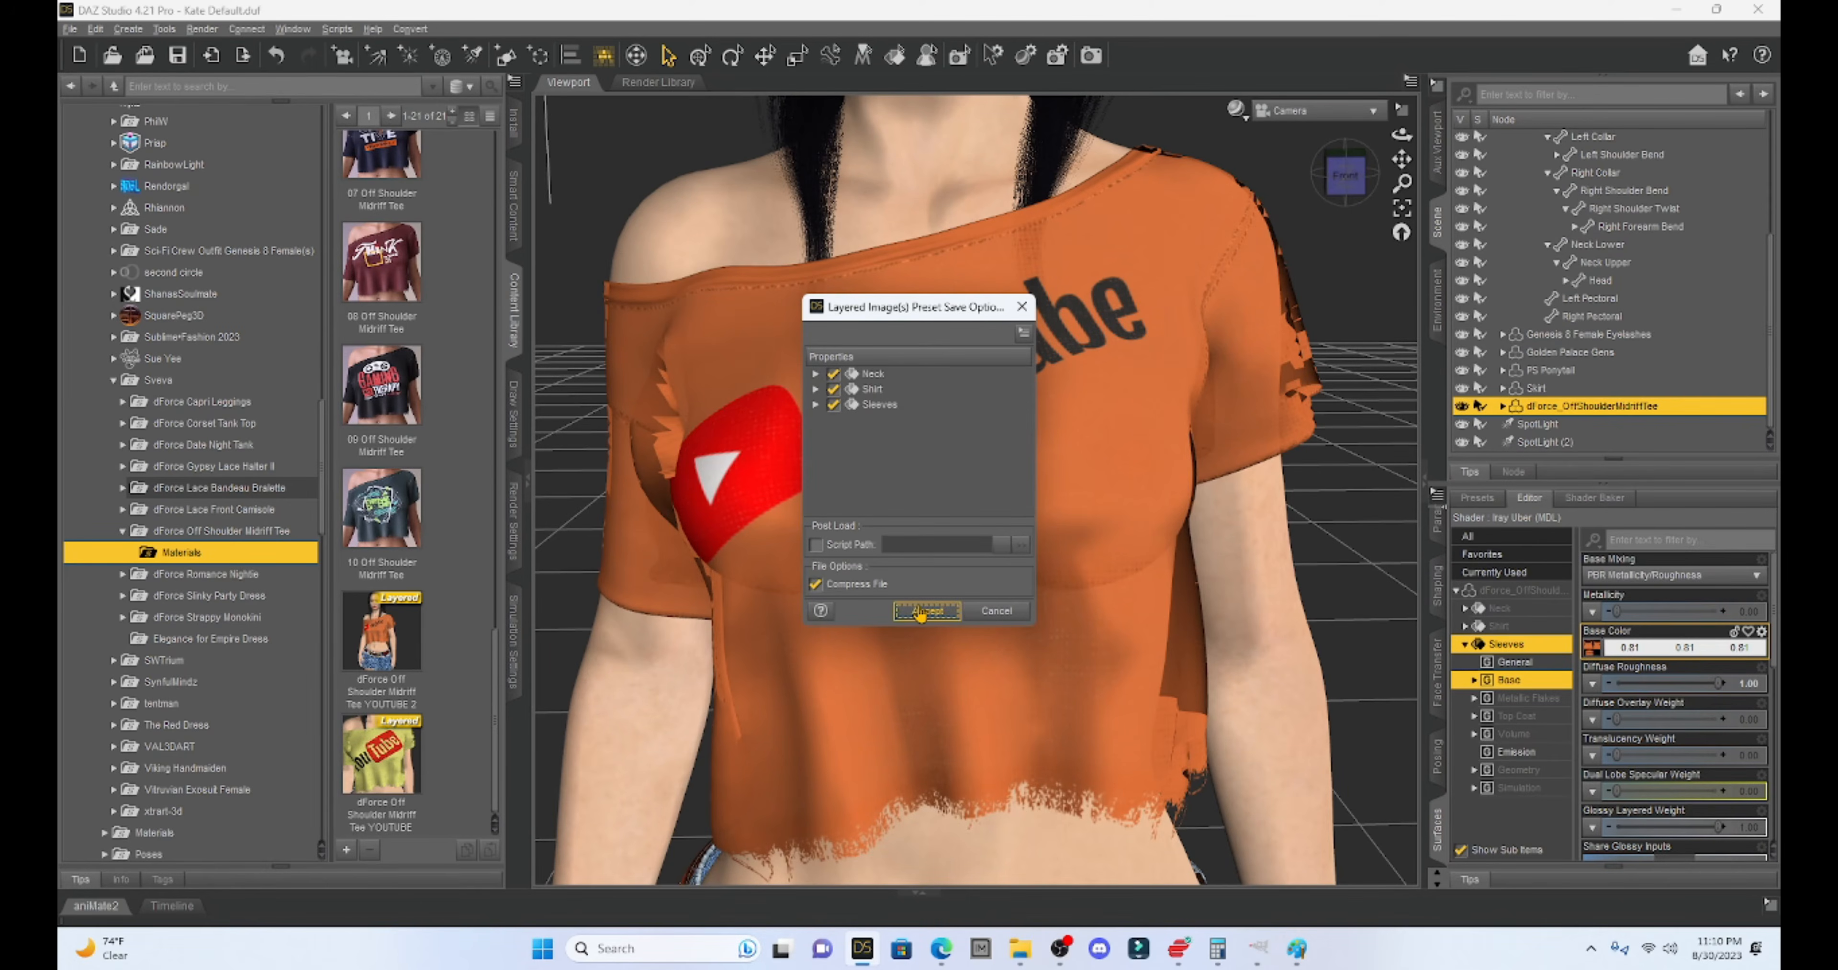
{"action": "left_click", "coordinate": [925, 610]}
- Reapply the updated YOUTUBE 2 preset, then load the 10 Off Shoulder Midriff Tee material
{"action": "left_click_drag", "start_coordinate": [389, 607], "coordinate": [1144, 589]}
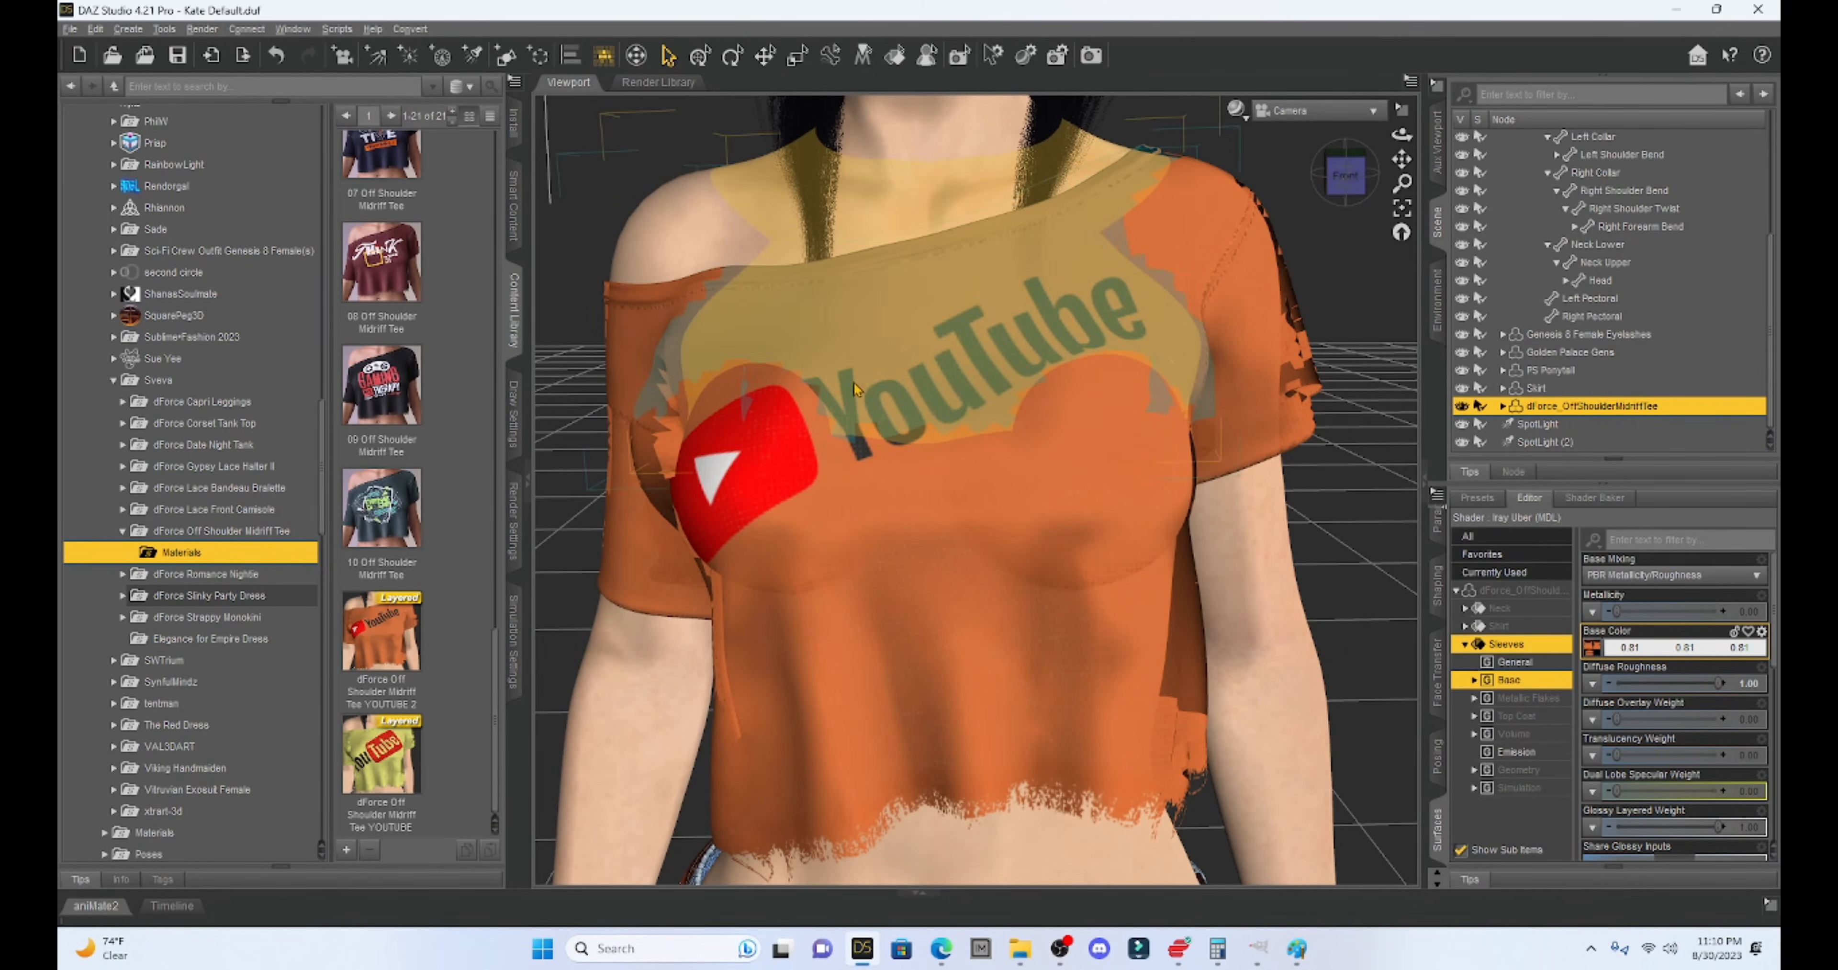
{"action": "mouse_move", "coordinate": [383, 635]}
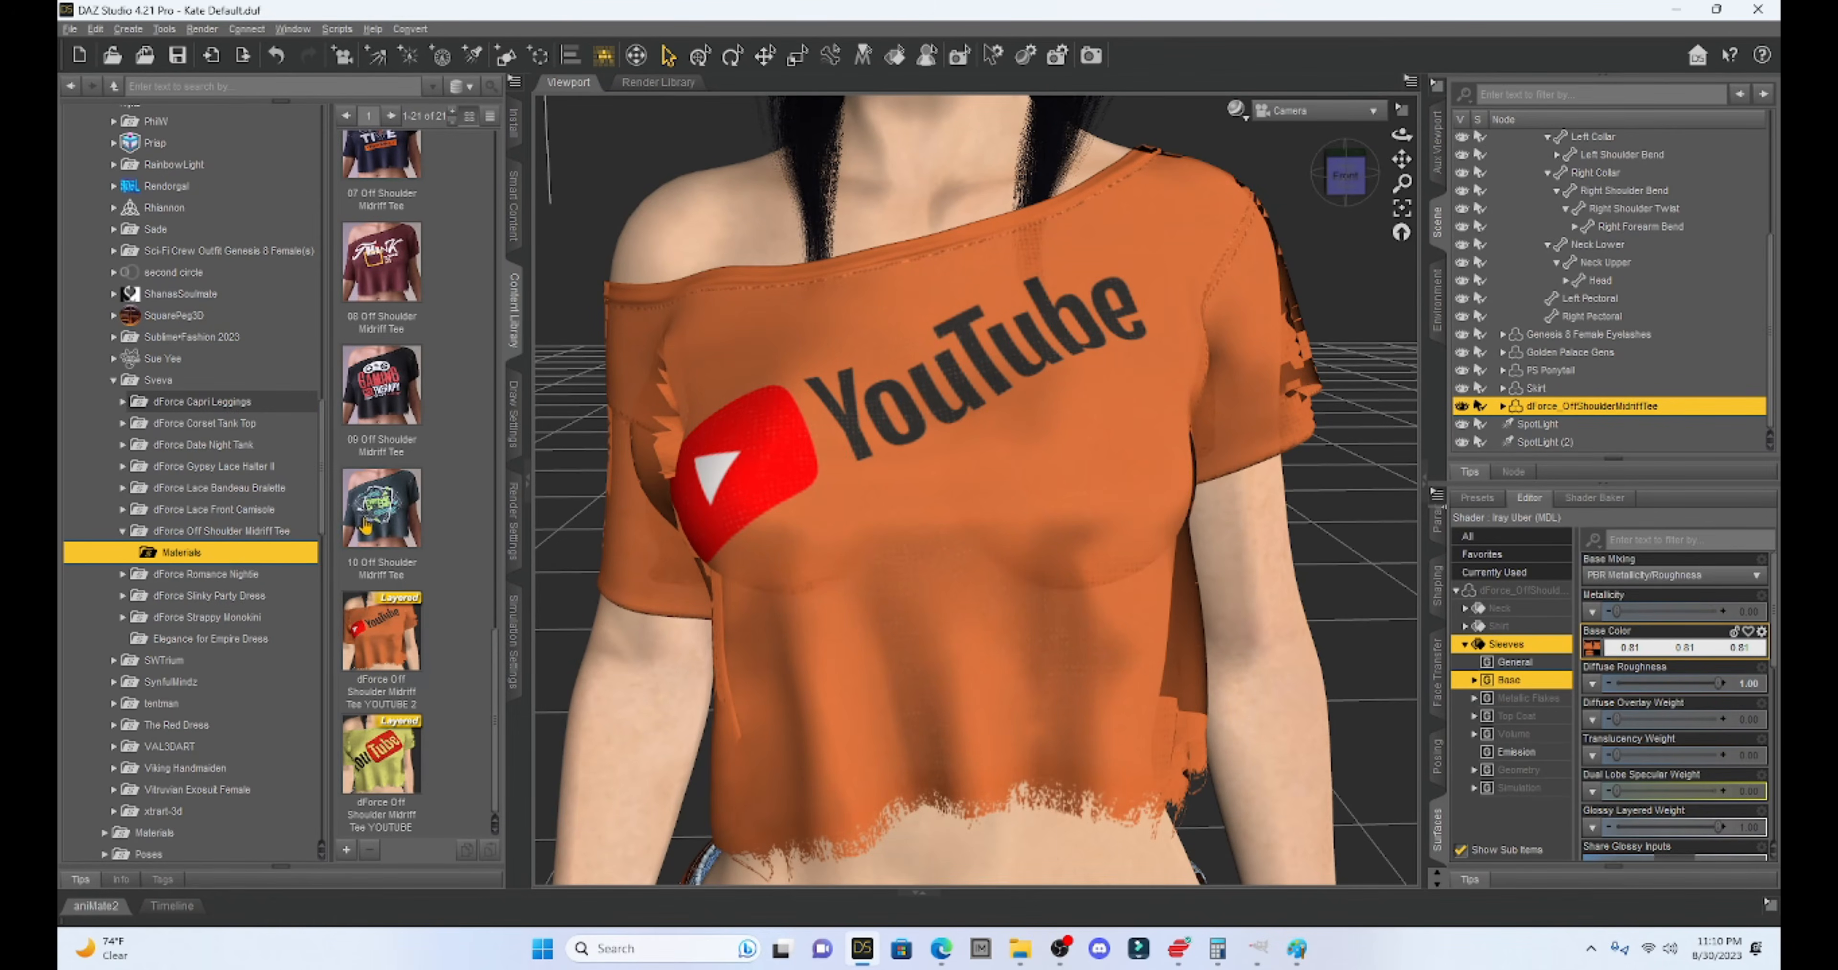
{"action": "double_click", "coordinate": [377, 511]}
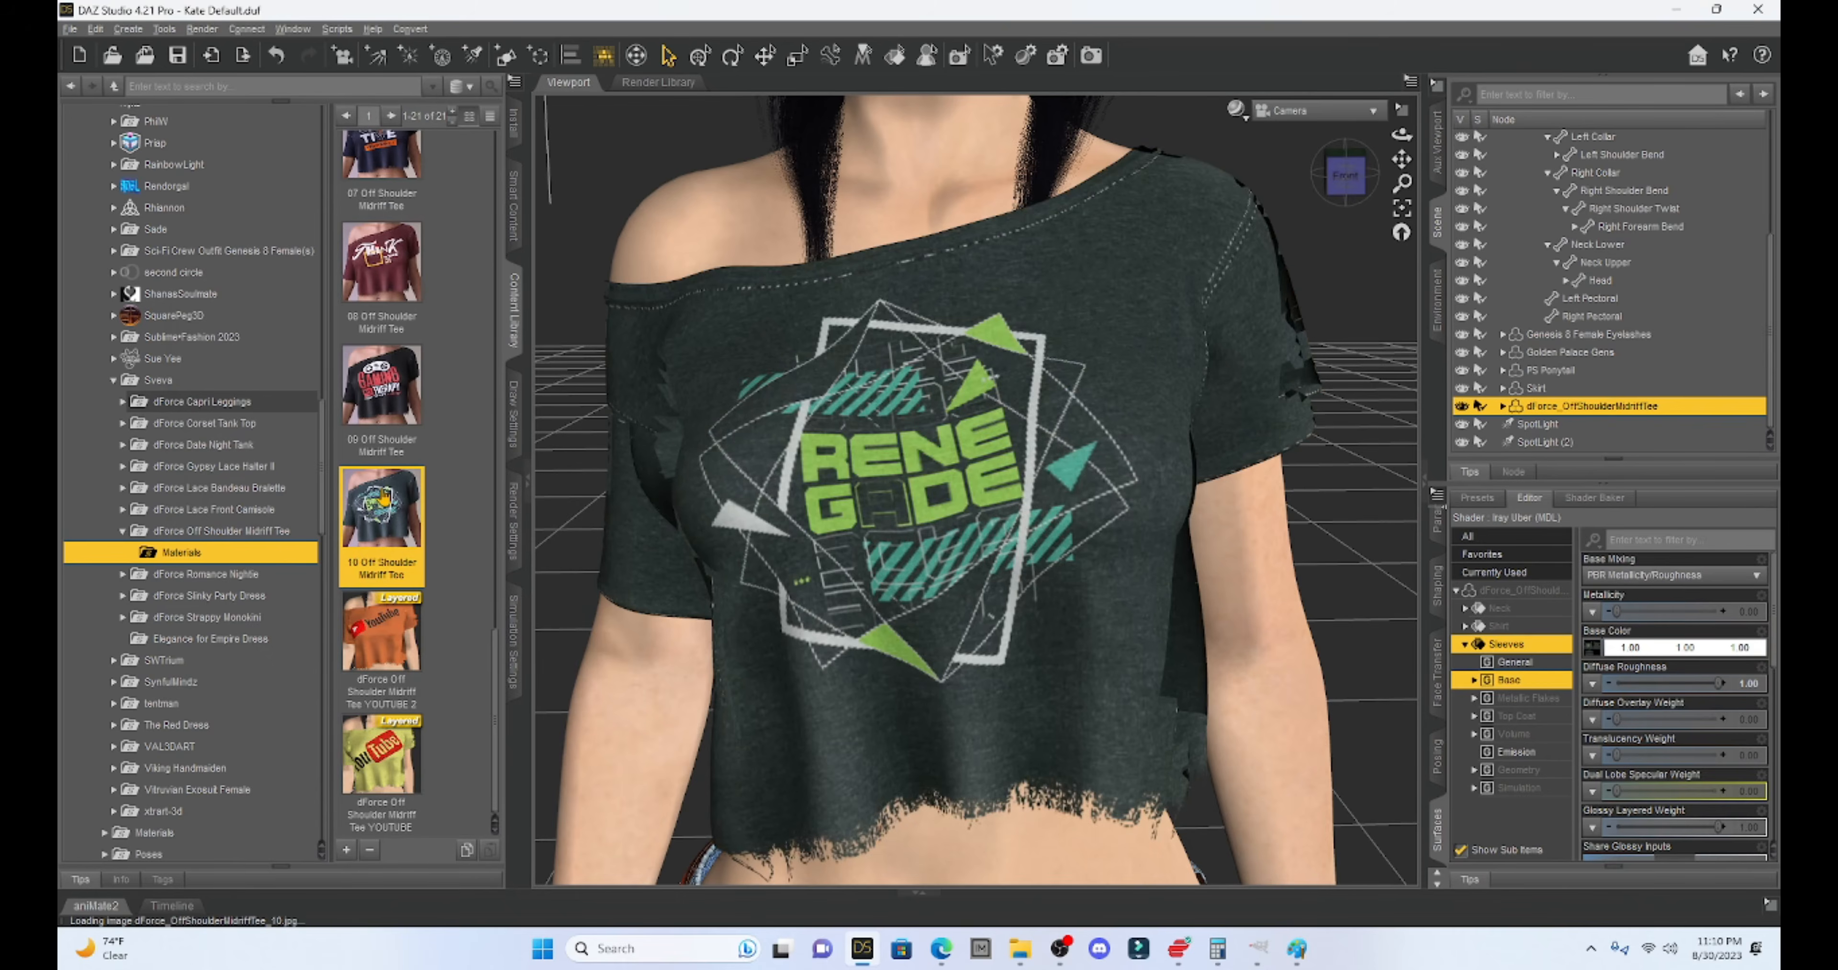
- Try the 08 and 09 tee materials, then apply YOUTUBE 2 and undo it
{"action": "double_click", "coordinate": [380, 265]}
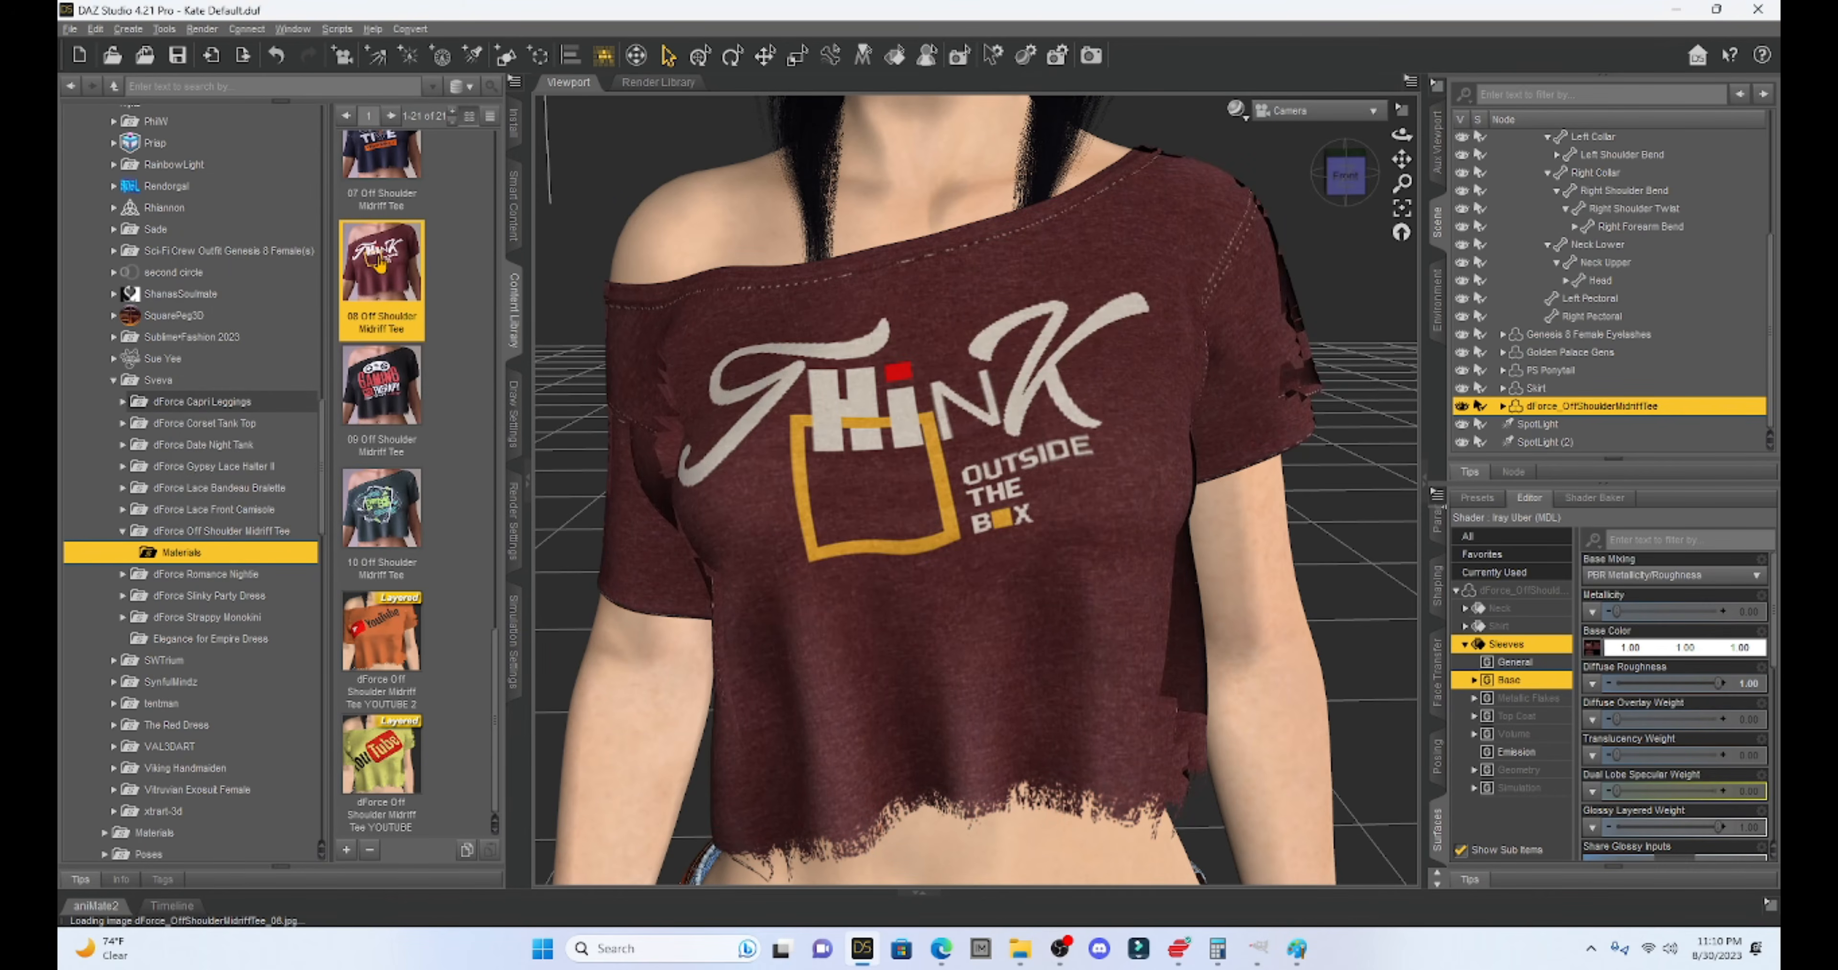
{"action": "double_click", "coordinate": [376, 391]}
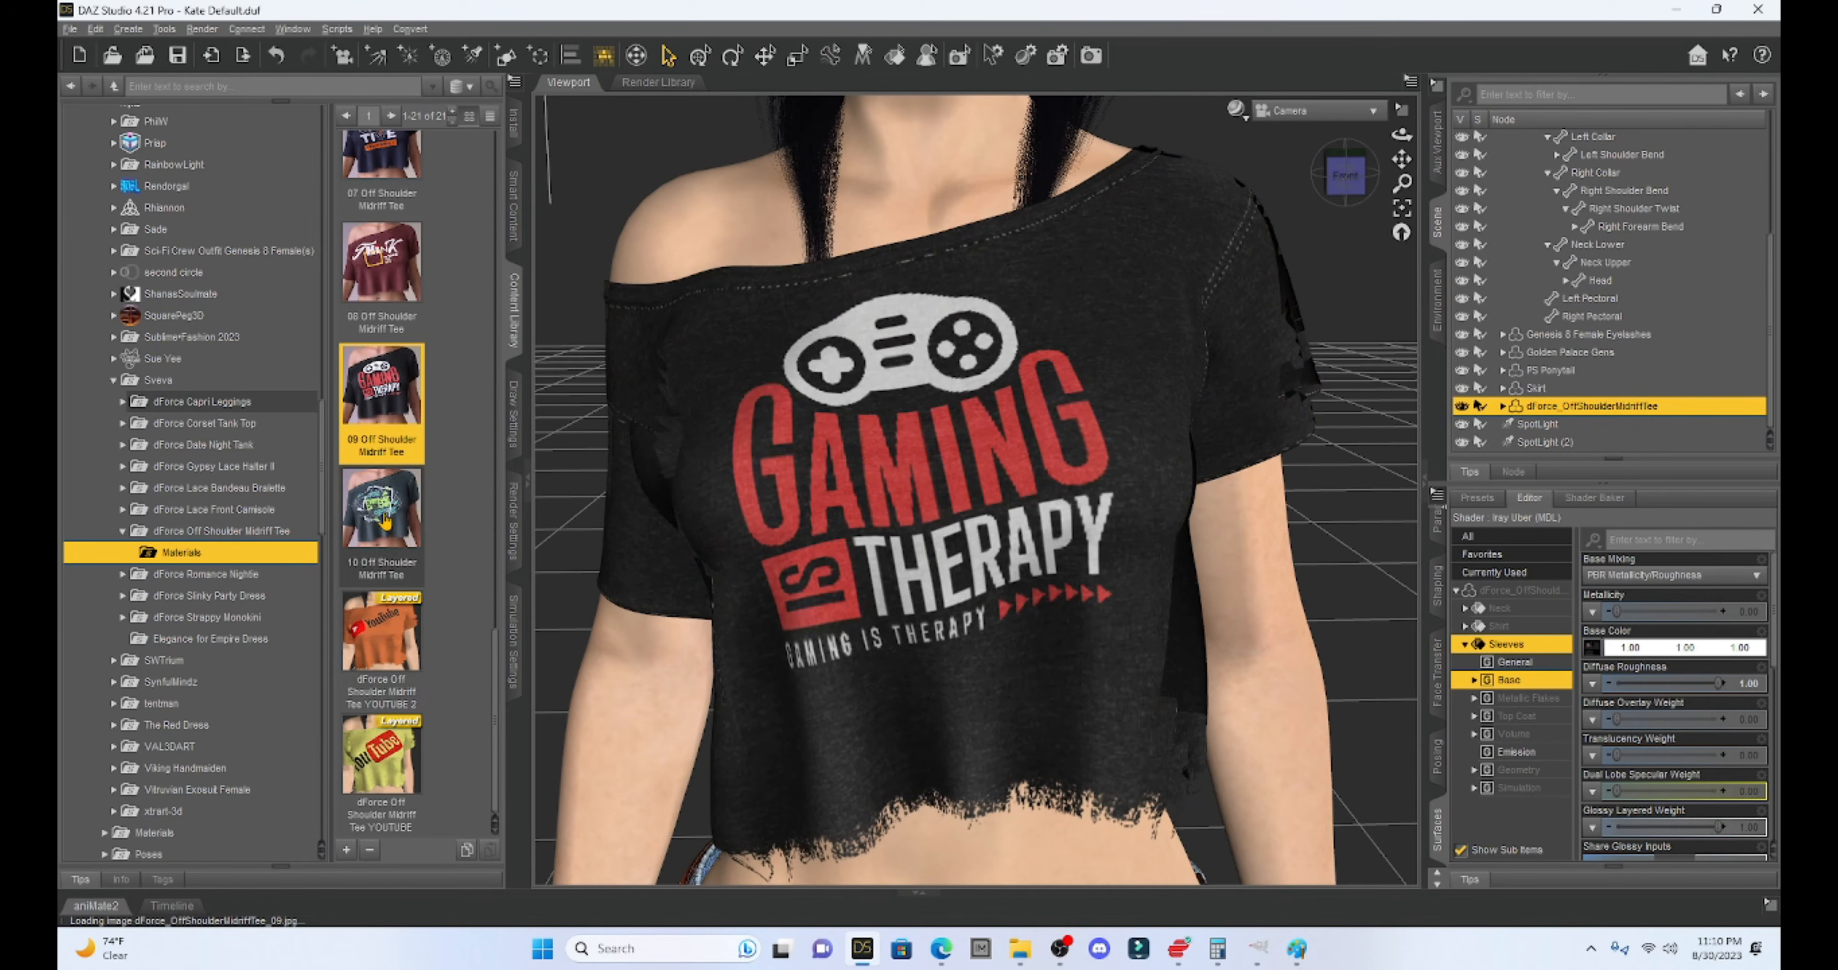
{"action": "mouse_move", "coordinate": [386, 525]}
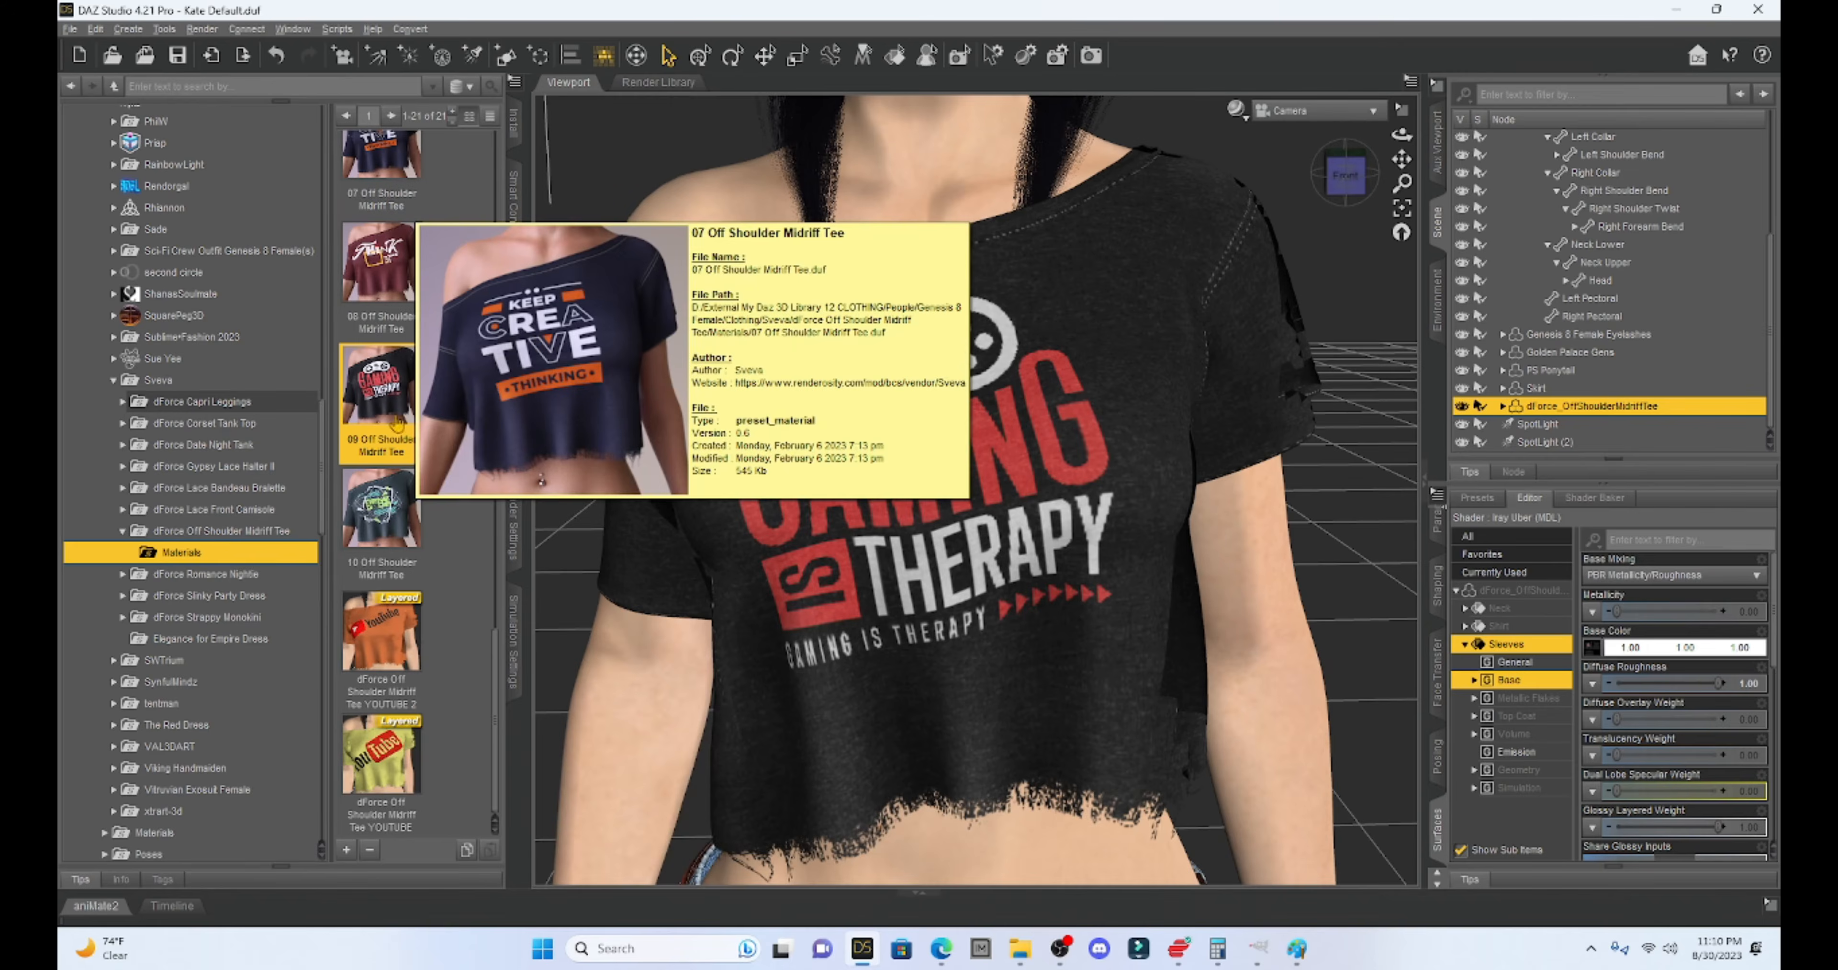
{"action": "scroll", "coordinate": [394, 503], "scroll_direction": "up", "scroll_amount": 3}
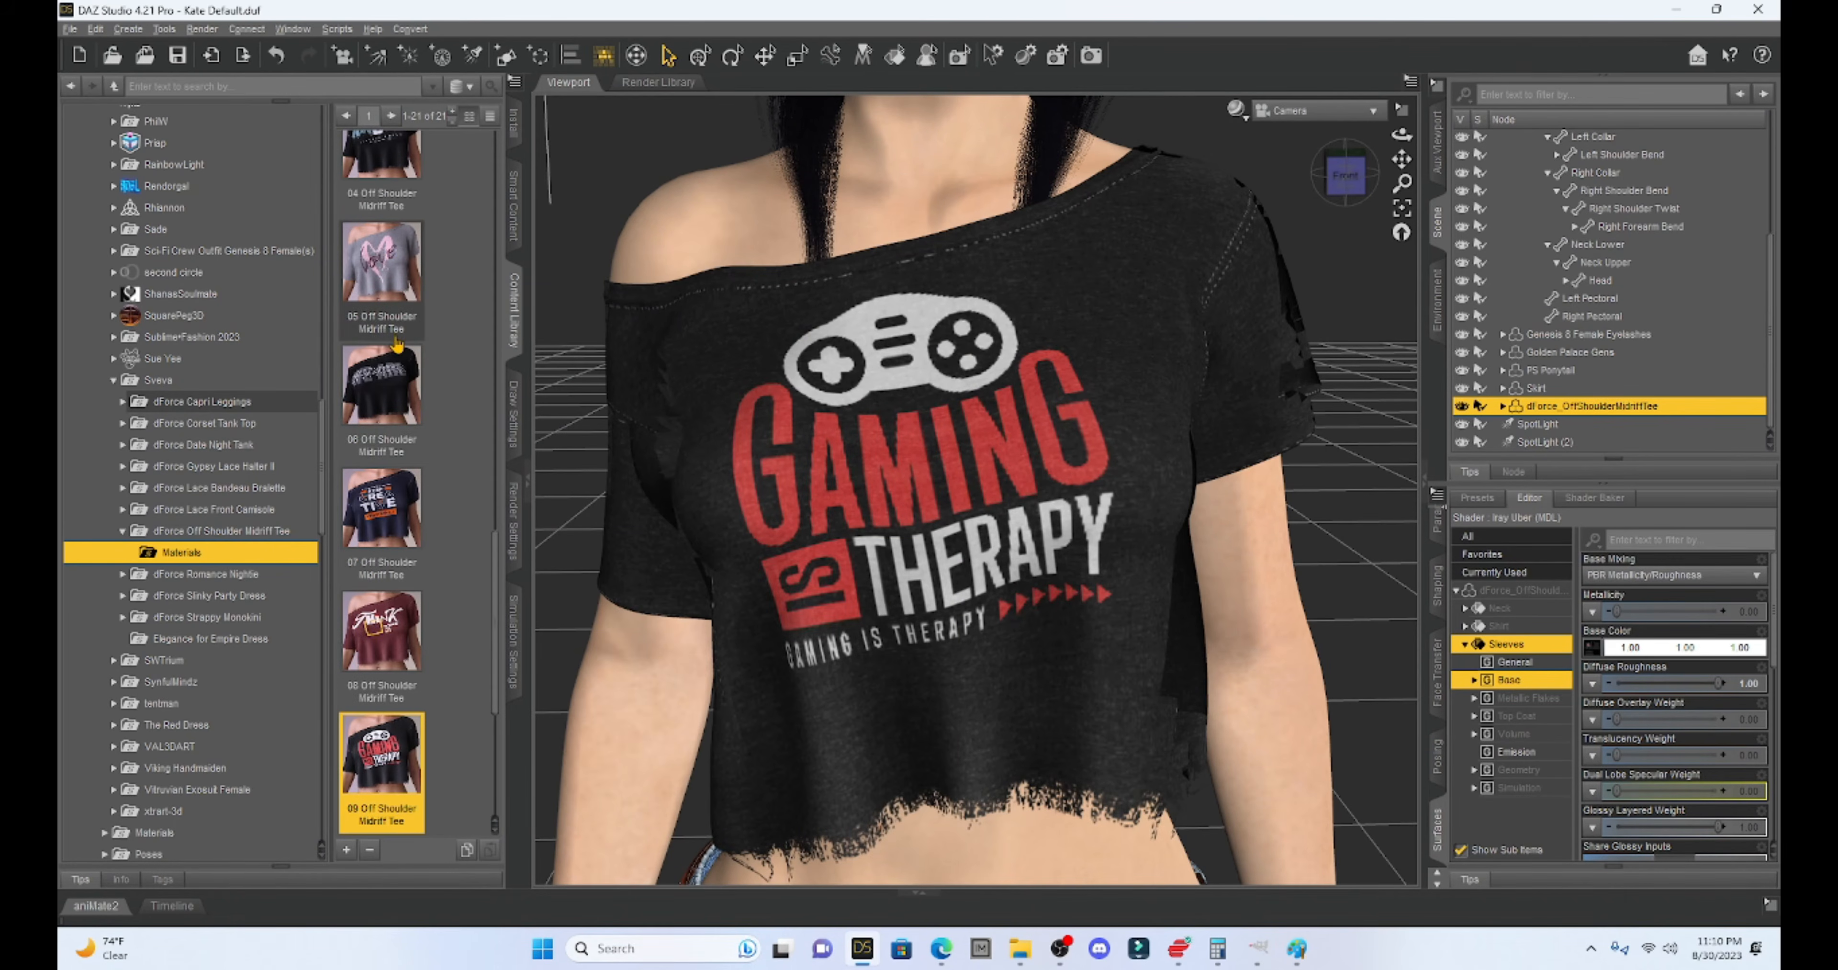
{"action": "scroll", "coordinate": [394, 385], "scroll_direction": "down", "scroll_amount": 3}
{"action": "left_click_drag", "start_coordinate": [424, 633], "coordinate": [1092, 290]}
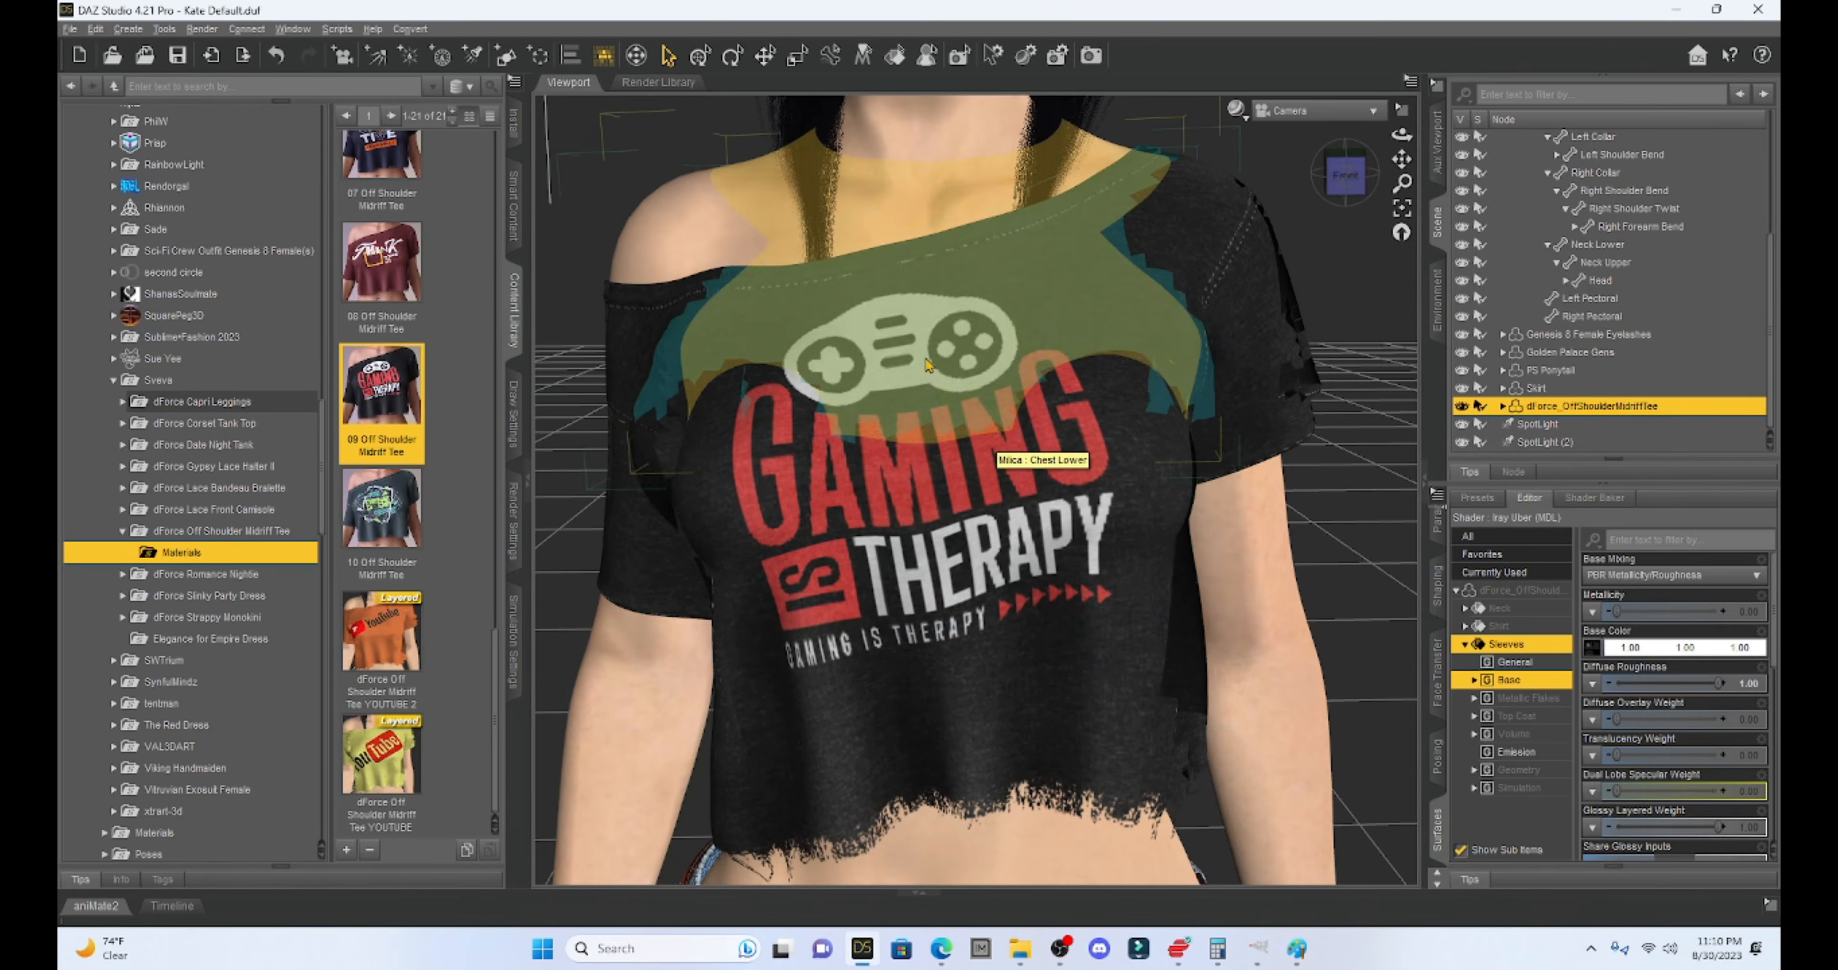
{"action": "double_click", "coordinate": [390, 629]}
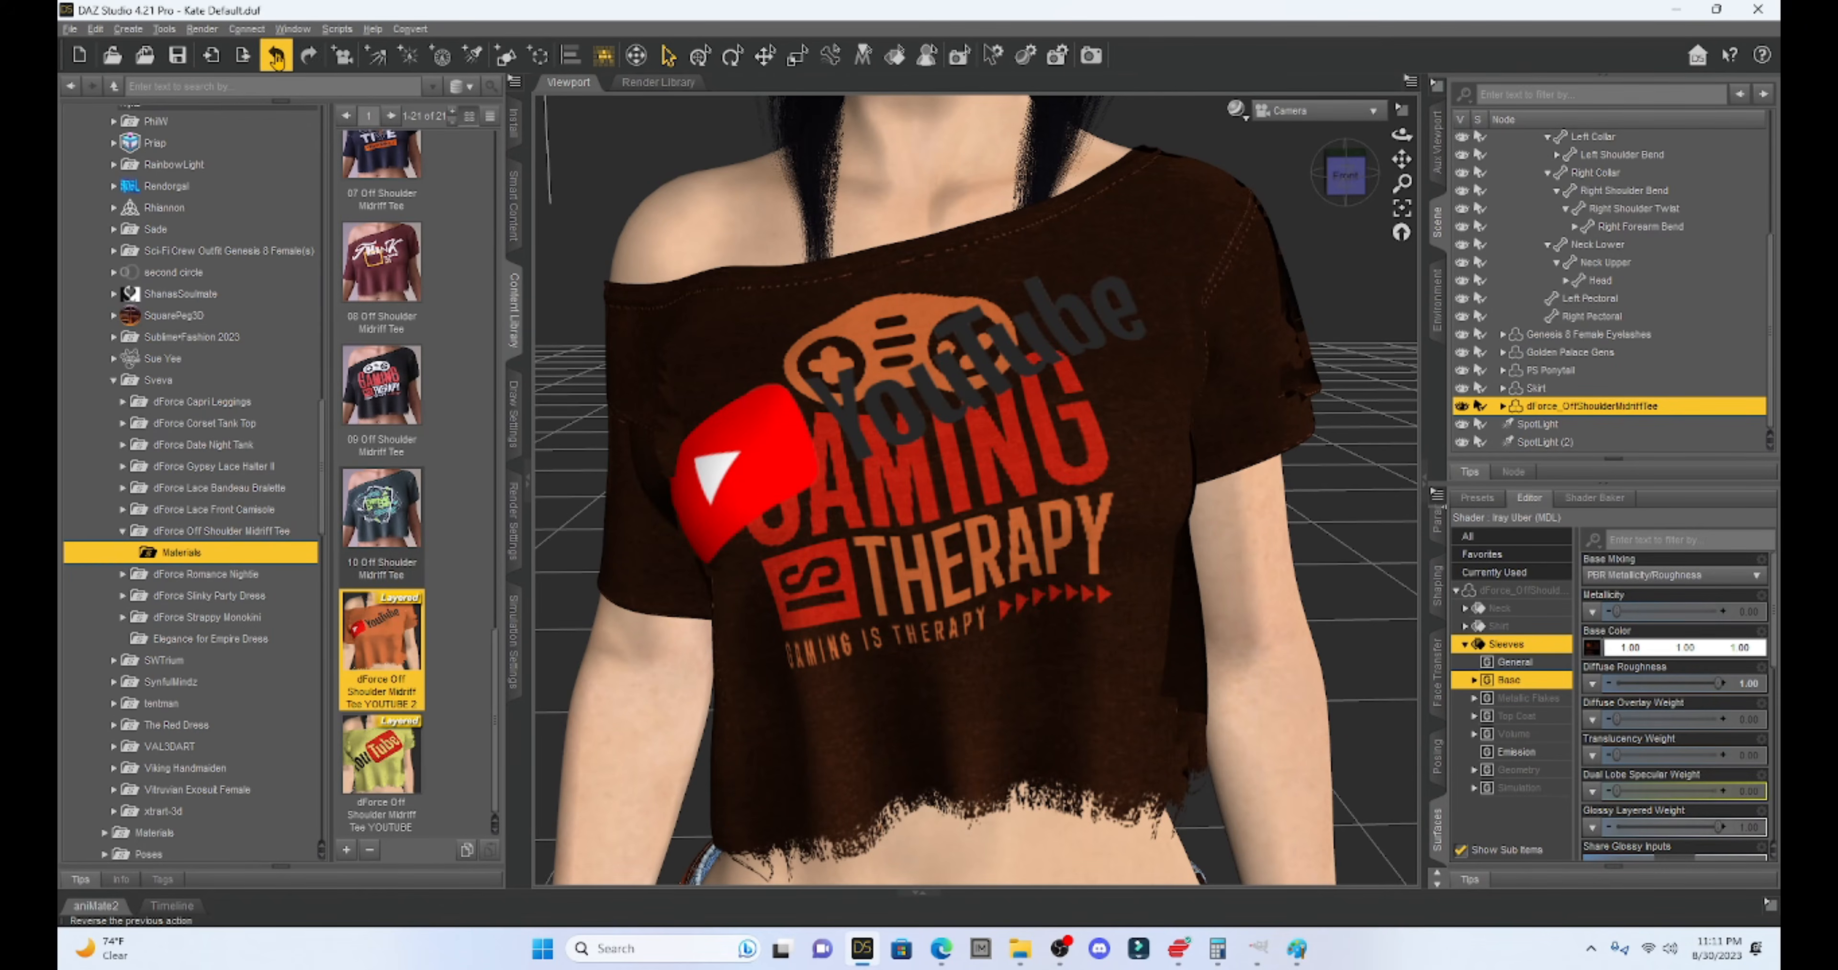
{"action": "left_click", "coordinate": [276, 57]}
- Apply the plain white !06 AC tee material and load the YOUTUBE 2 preset over it
{"action": "scroll", "coordinate": [414, 404], "scroll_direction": "up", "scroll_amount": 10}
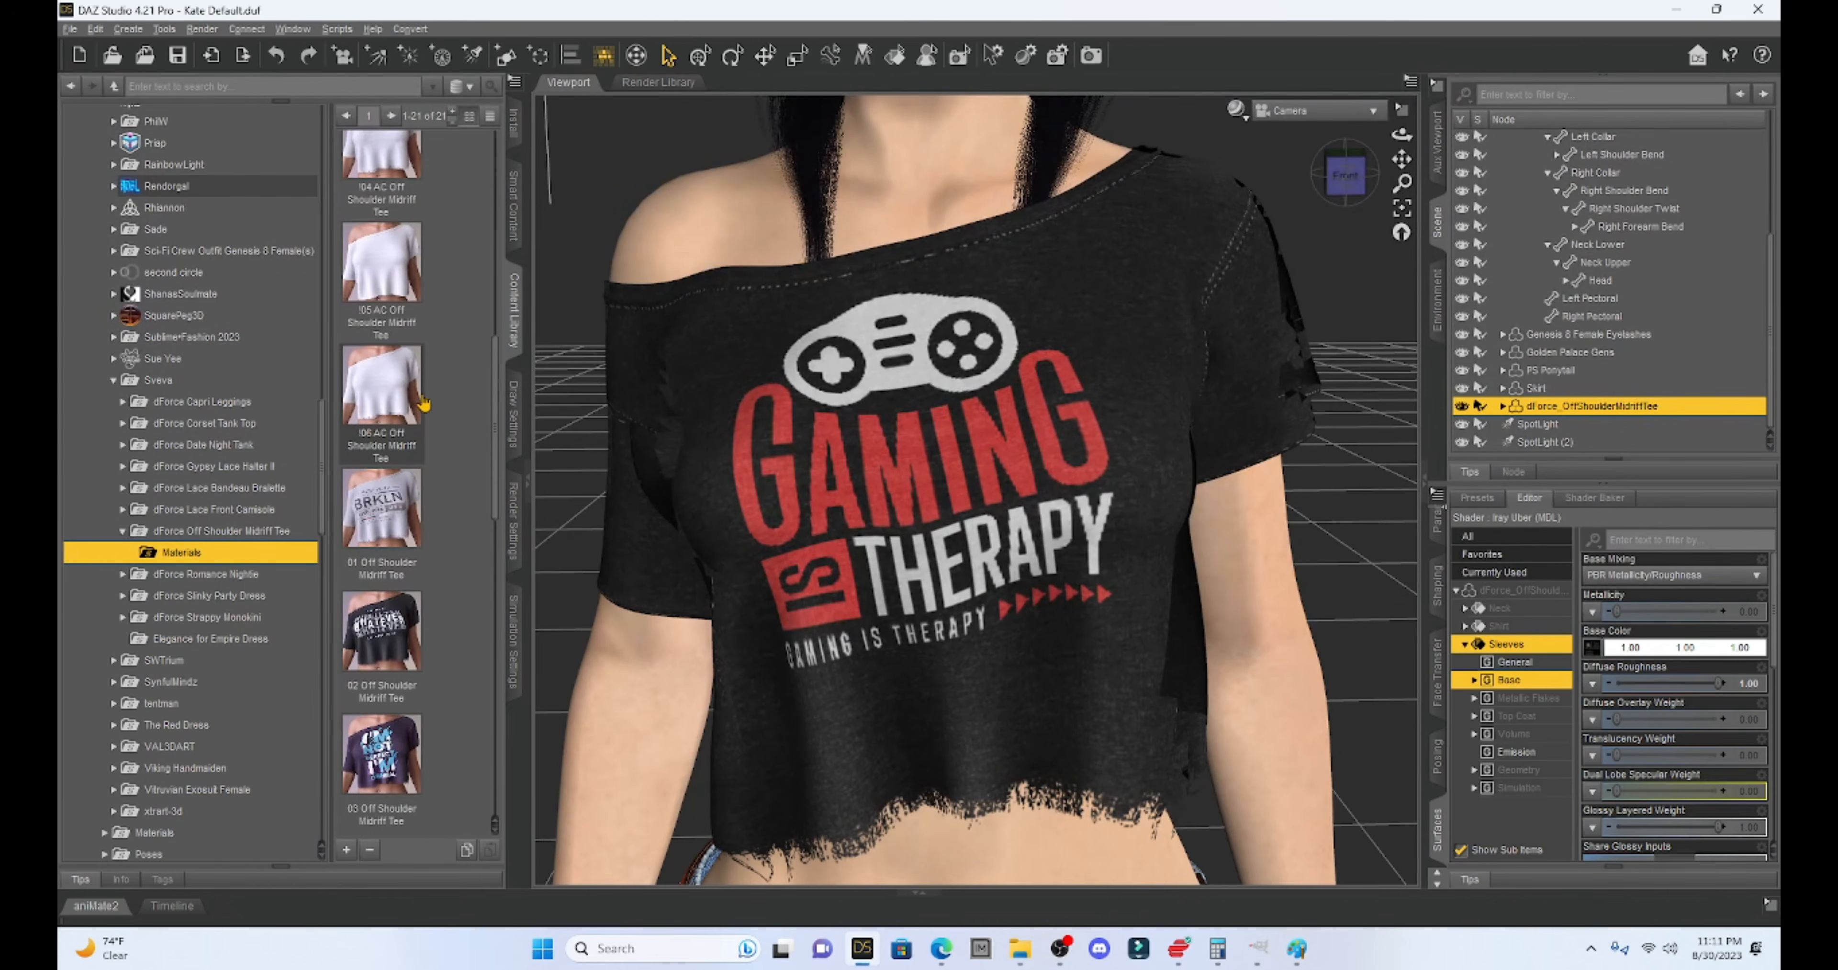
{"action": "double_click", "coordinate": [373, 396]}
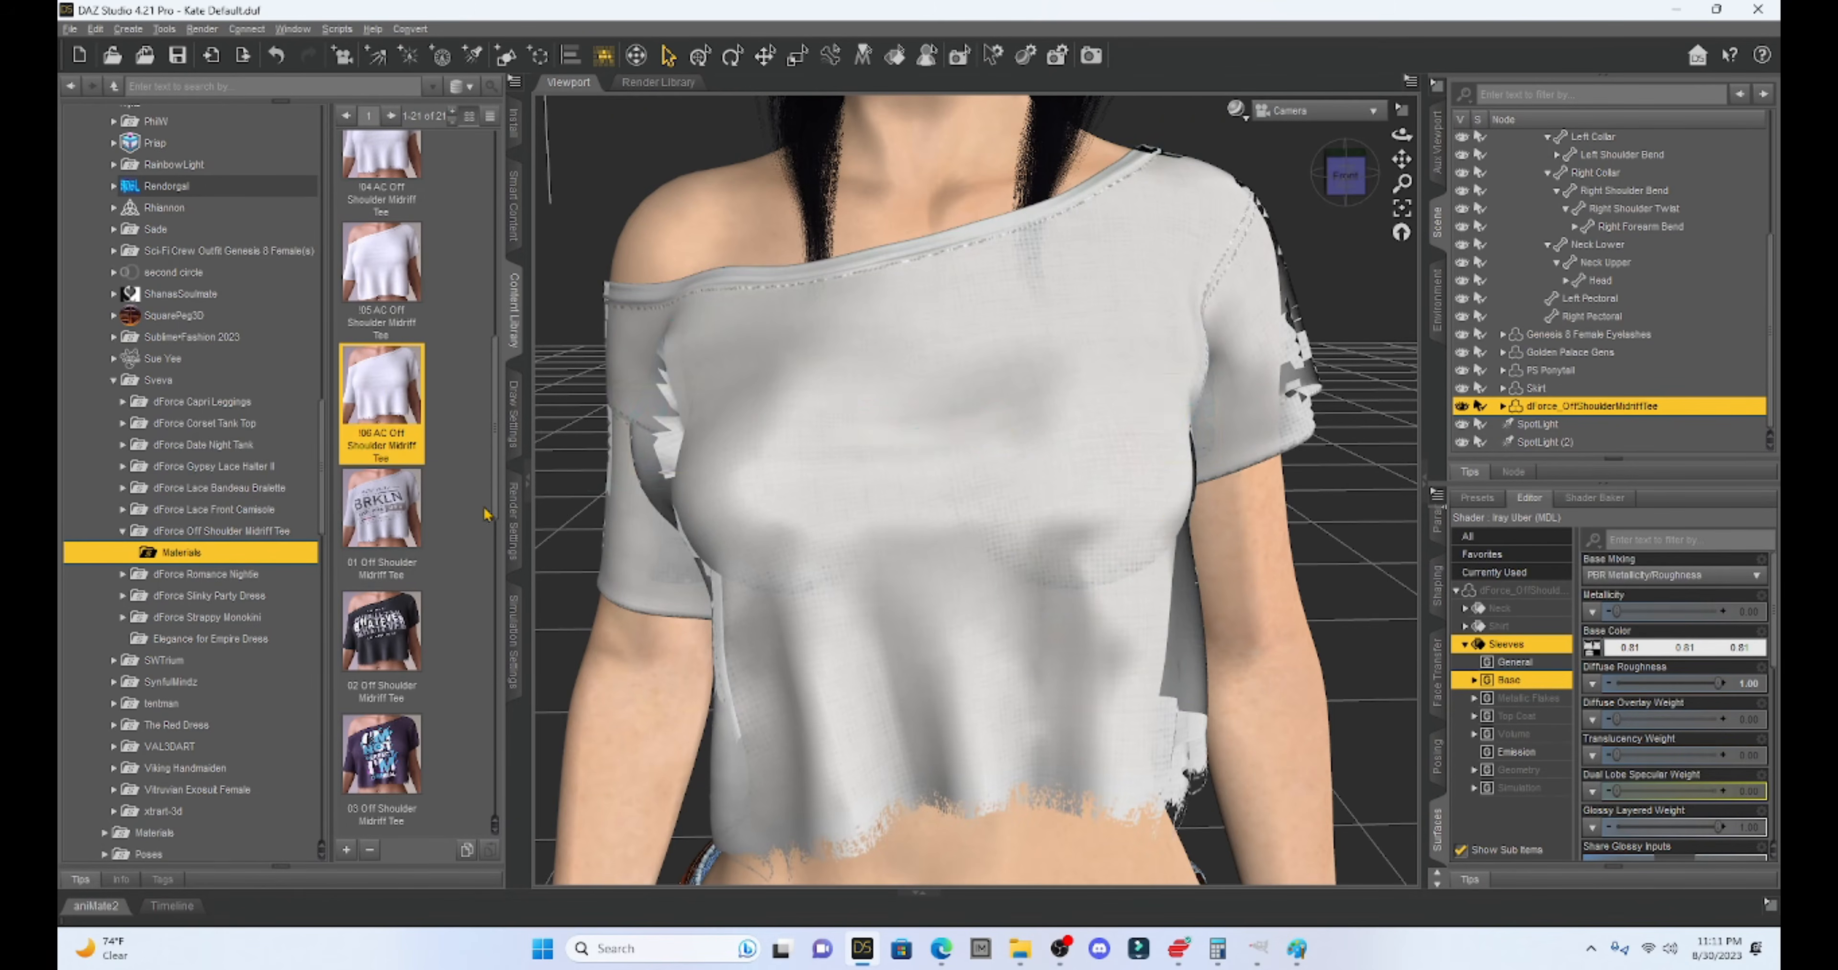
{"action": "scroll", "coordinate": [439, 540], "scroll_direction": "down", "scroll_amount": 6}
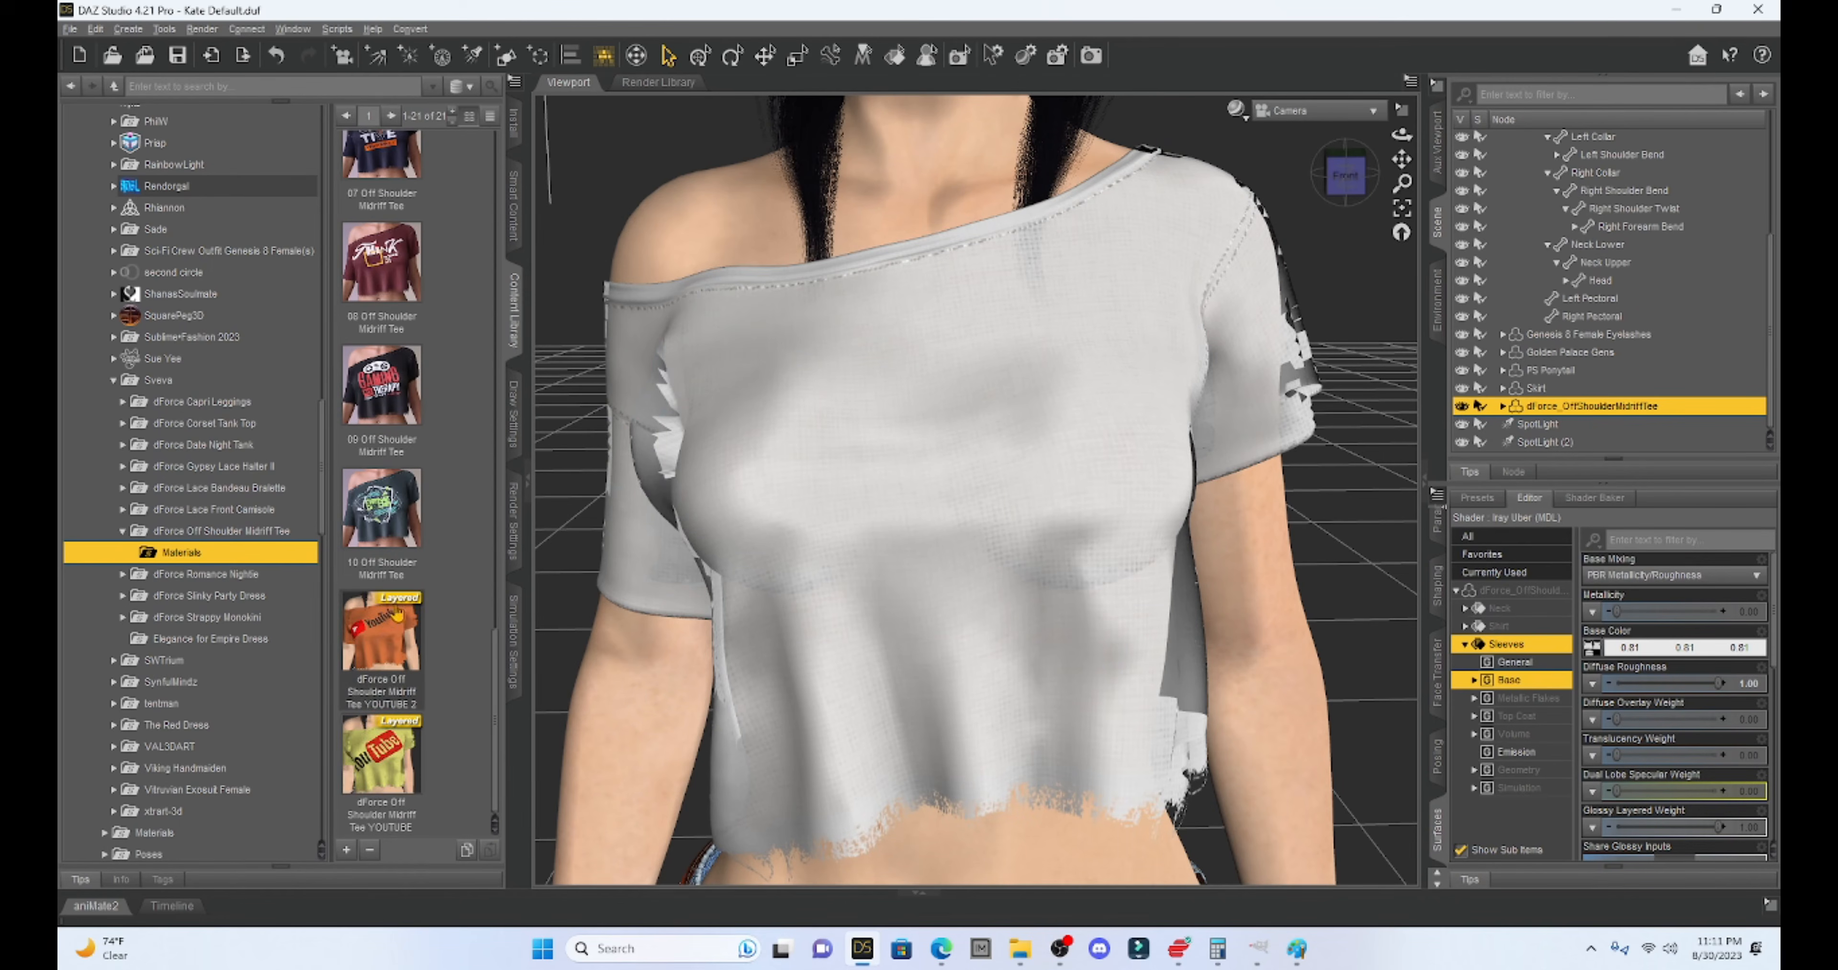
{"action": "double_click", "coordinate": [389, 631]}
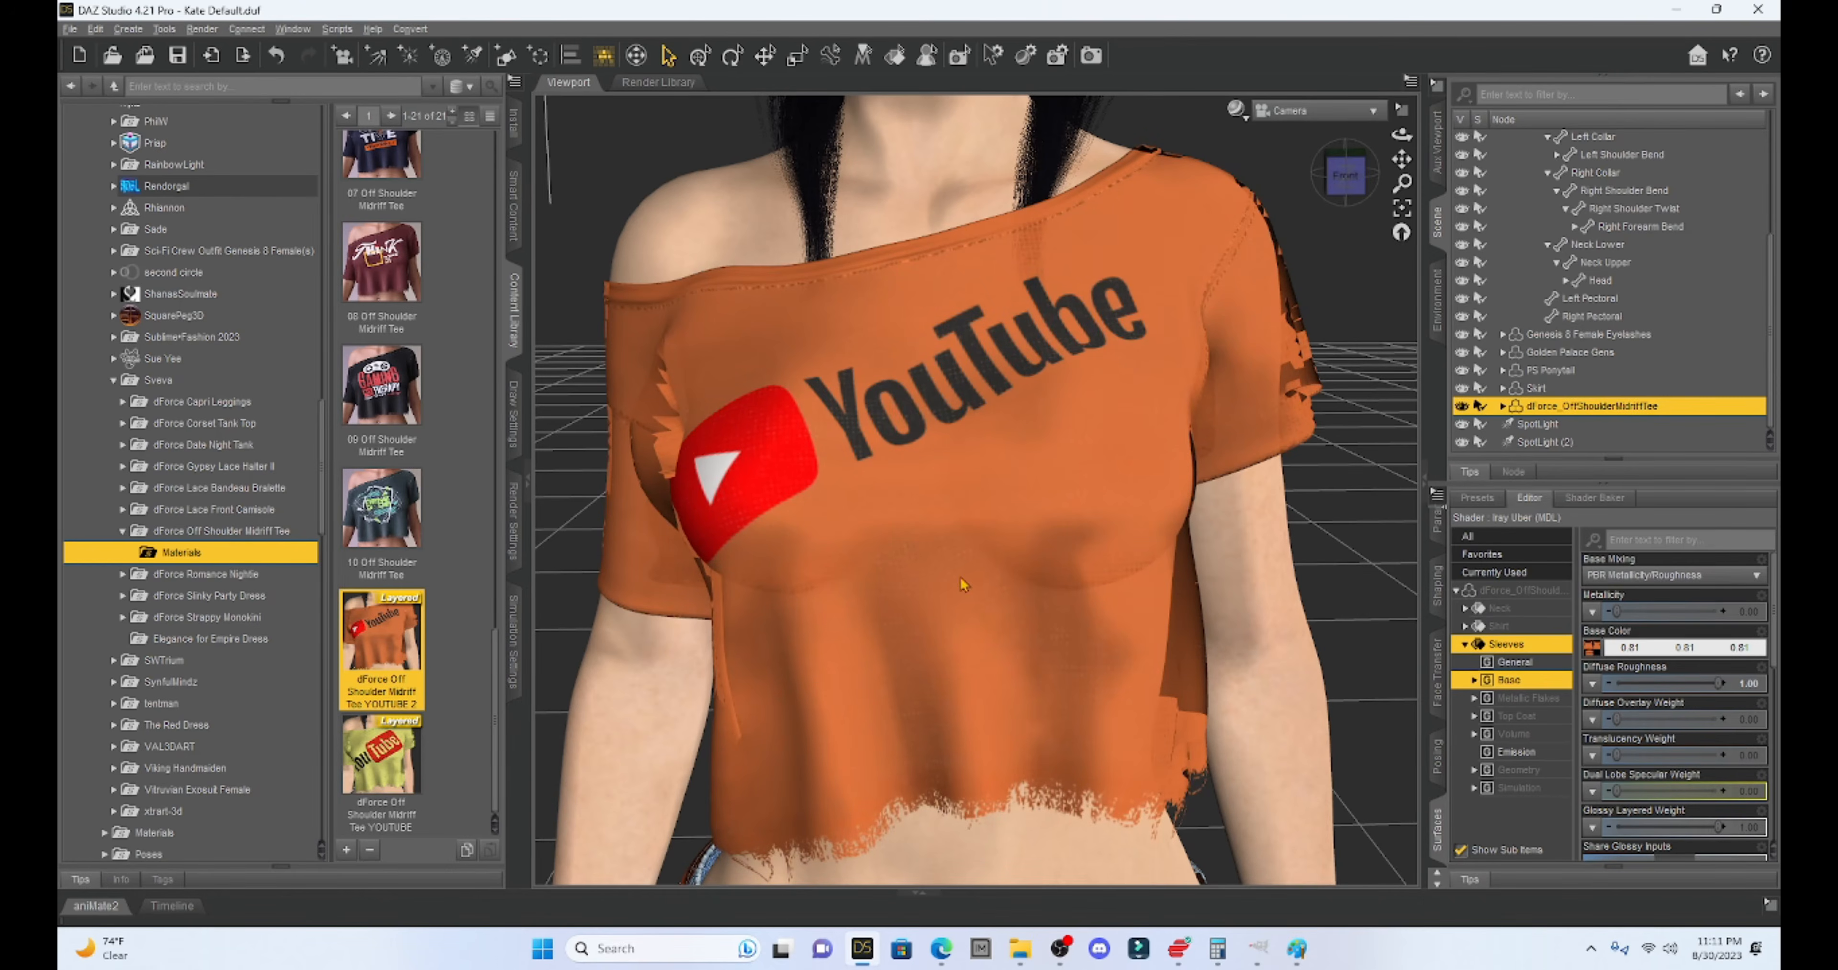
{"action": "scroll", "coordinate": [1017, 542], "scroll_direction": "down", "scroll_amount": 7}
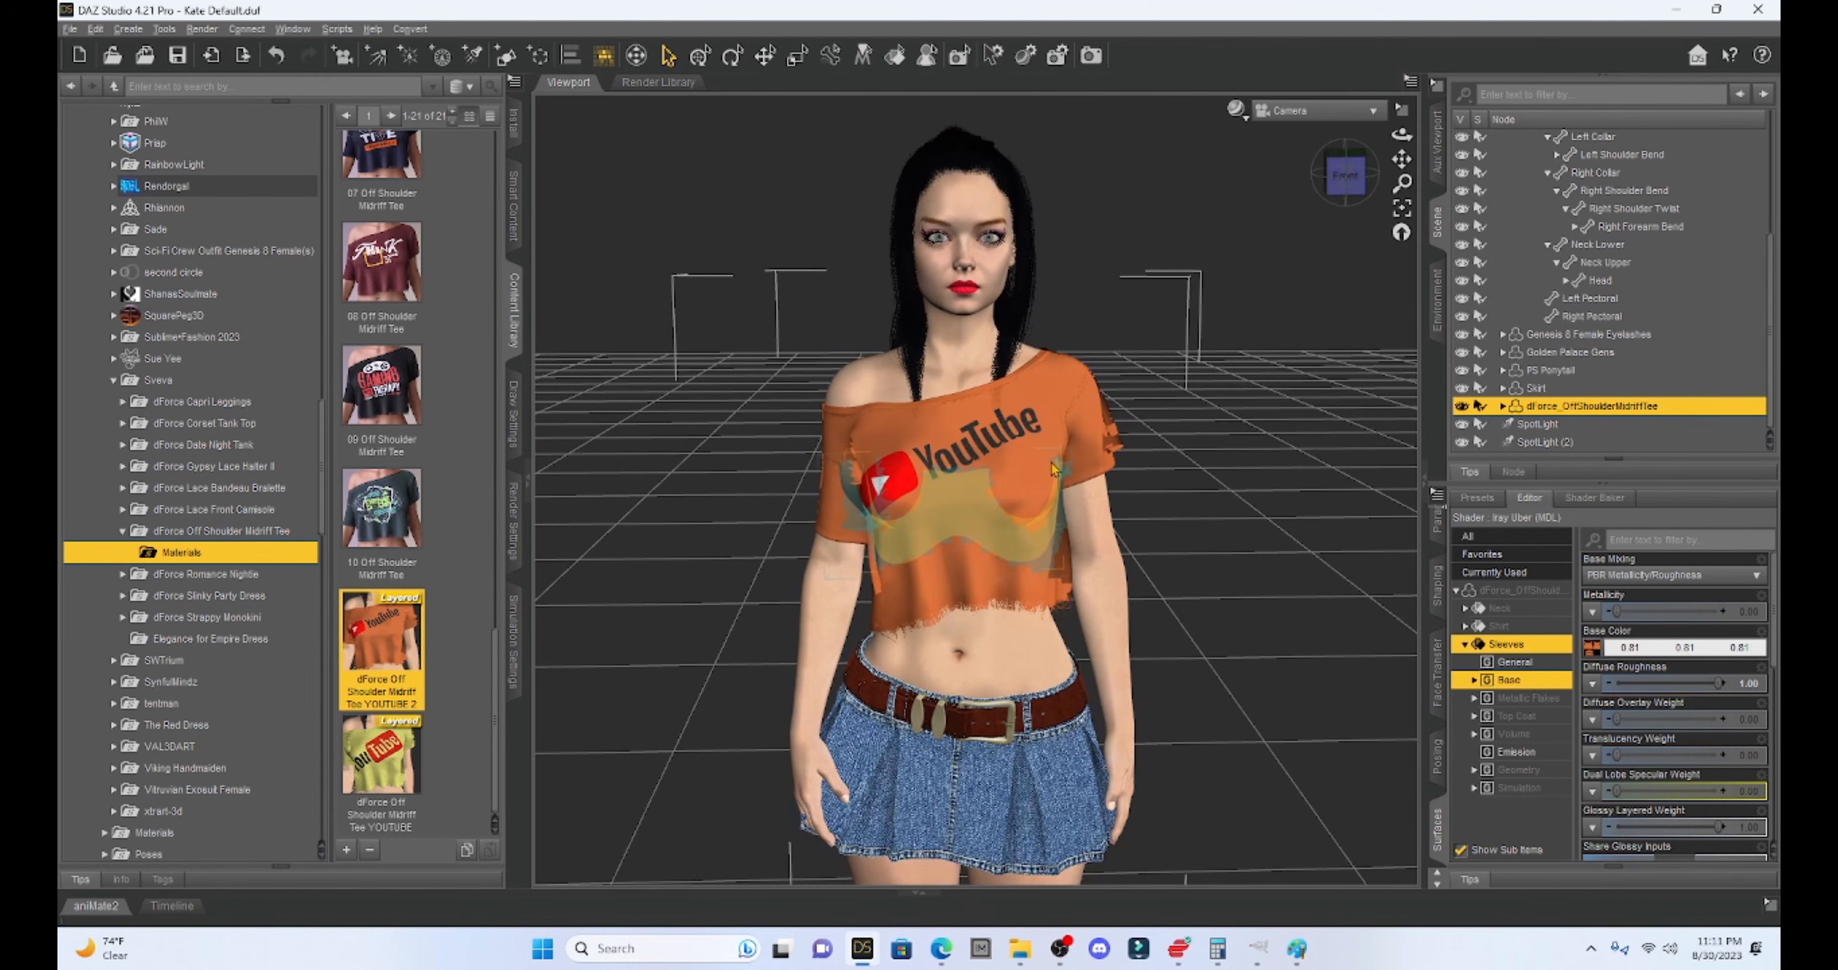
- Orbit the view and switch the DrawStyle to NVIDIA Iray to preview the YouTube-logo tee
{"action": "left_click_drag", "start_coordinate": [1346, 175], "coordinate": [1401, 151]}
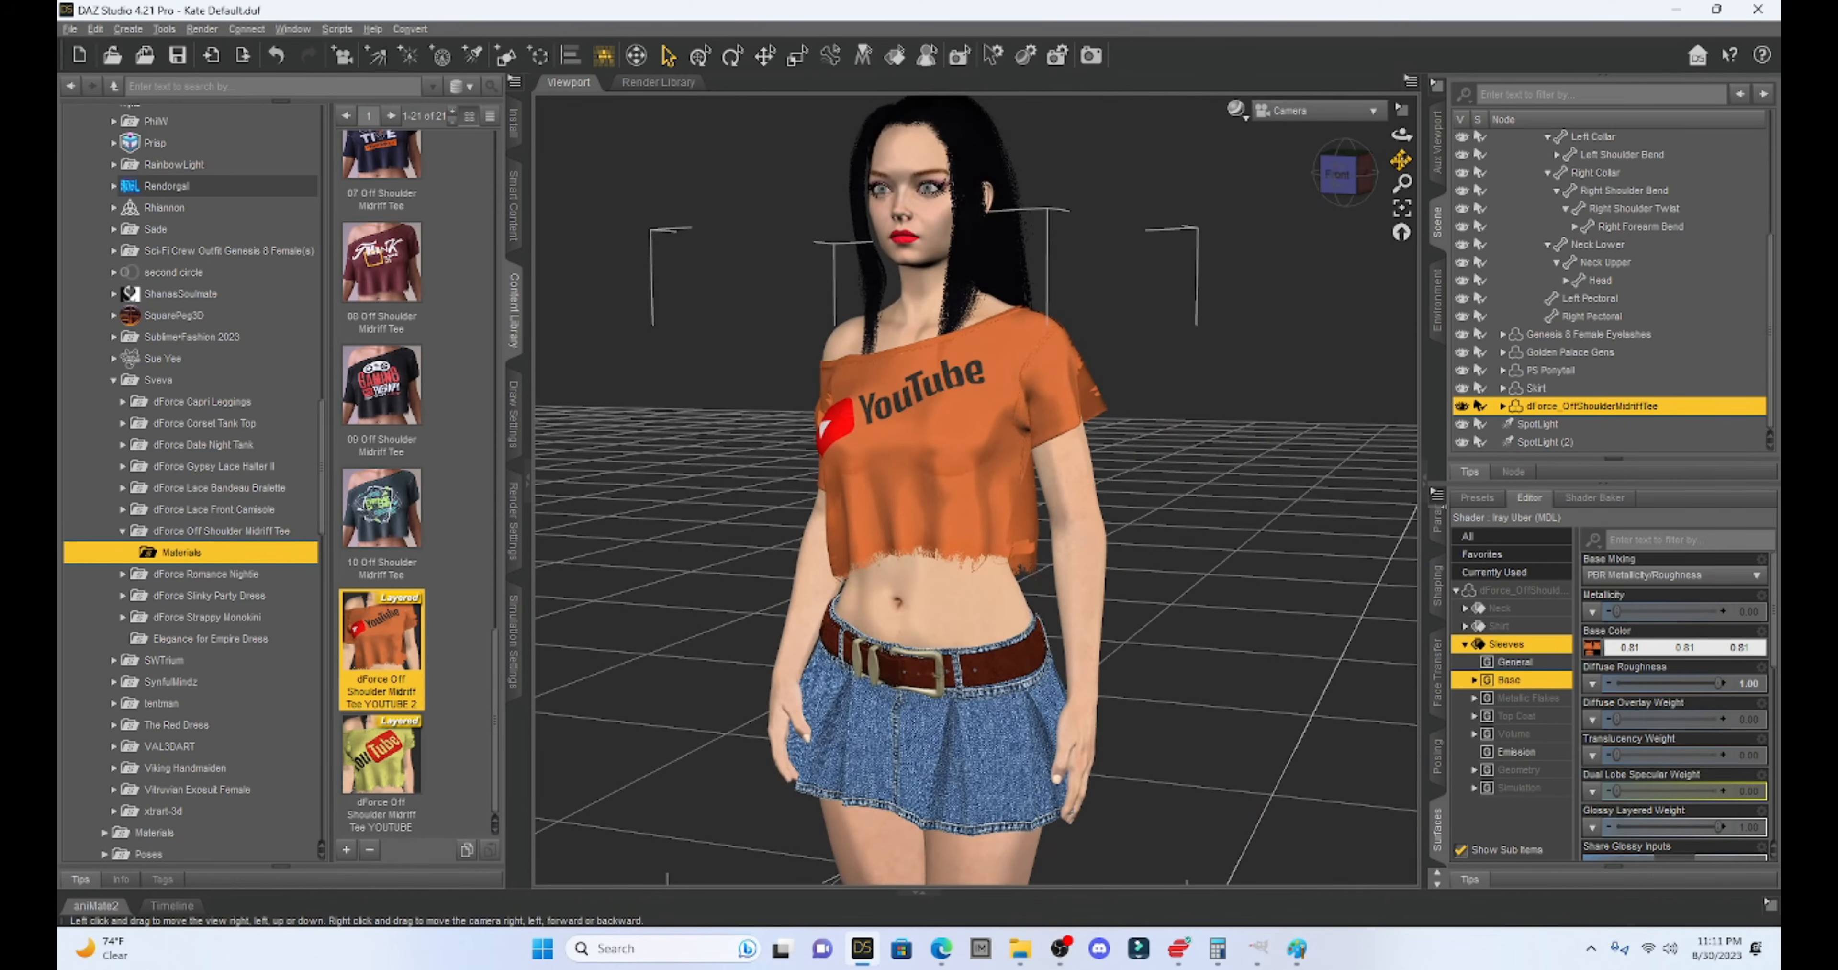
{"action": "left_click", "coordinate": [1245, 117]}
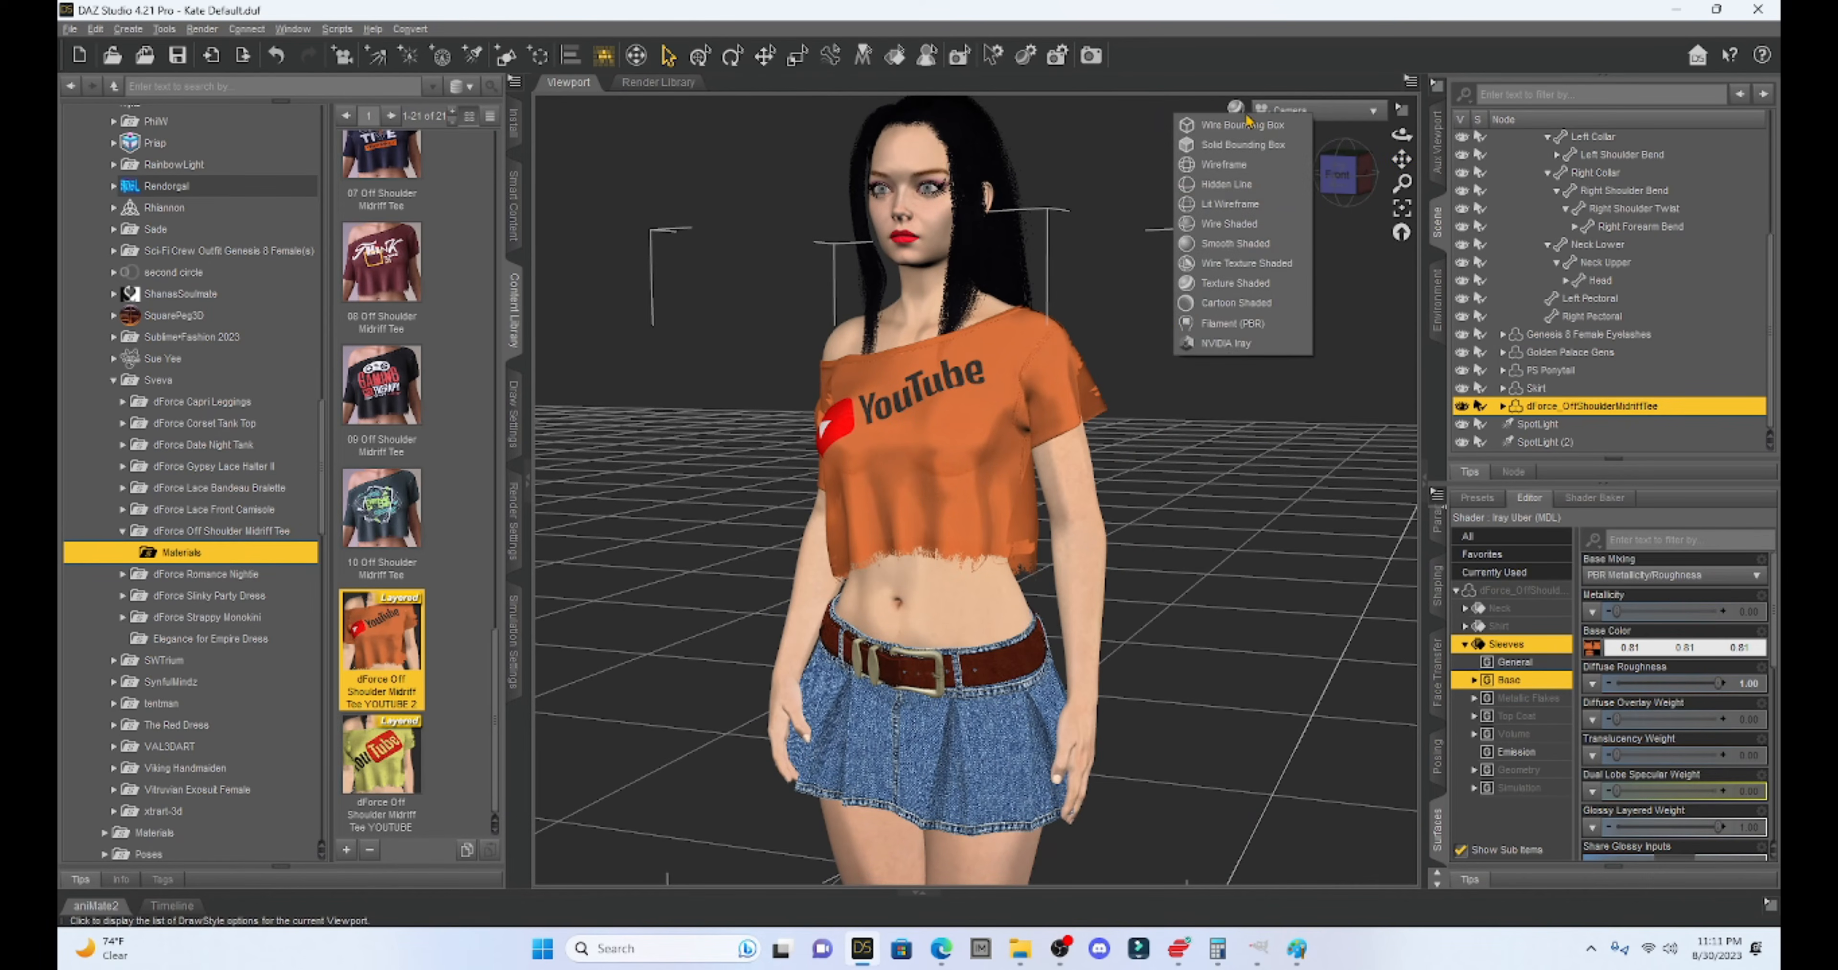
{"action": "left_click", "coordinate": [1271, 353]}
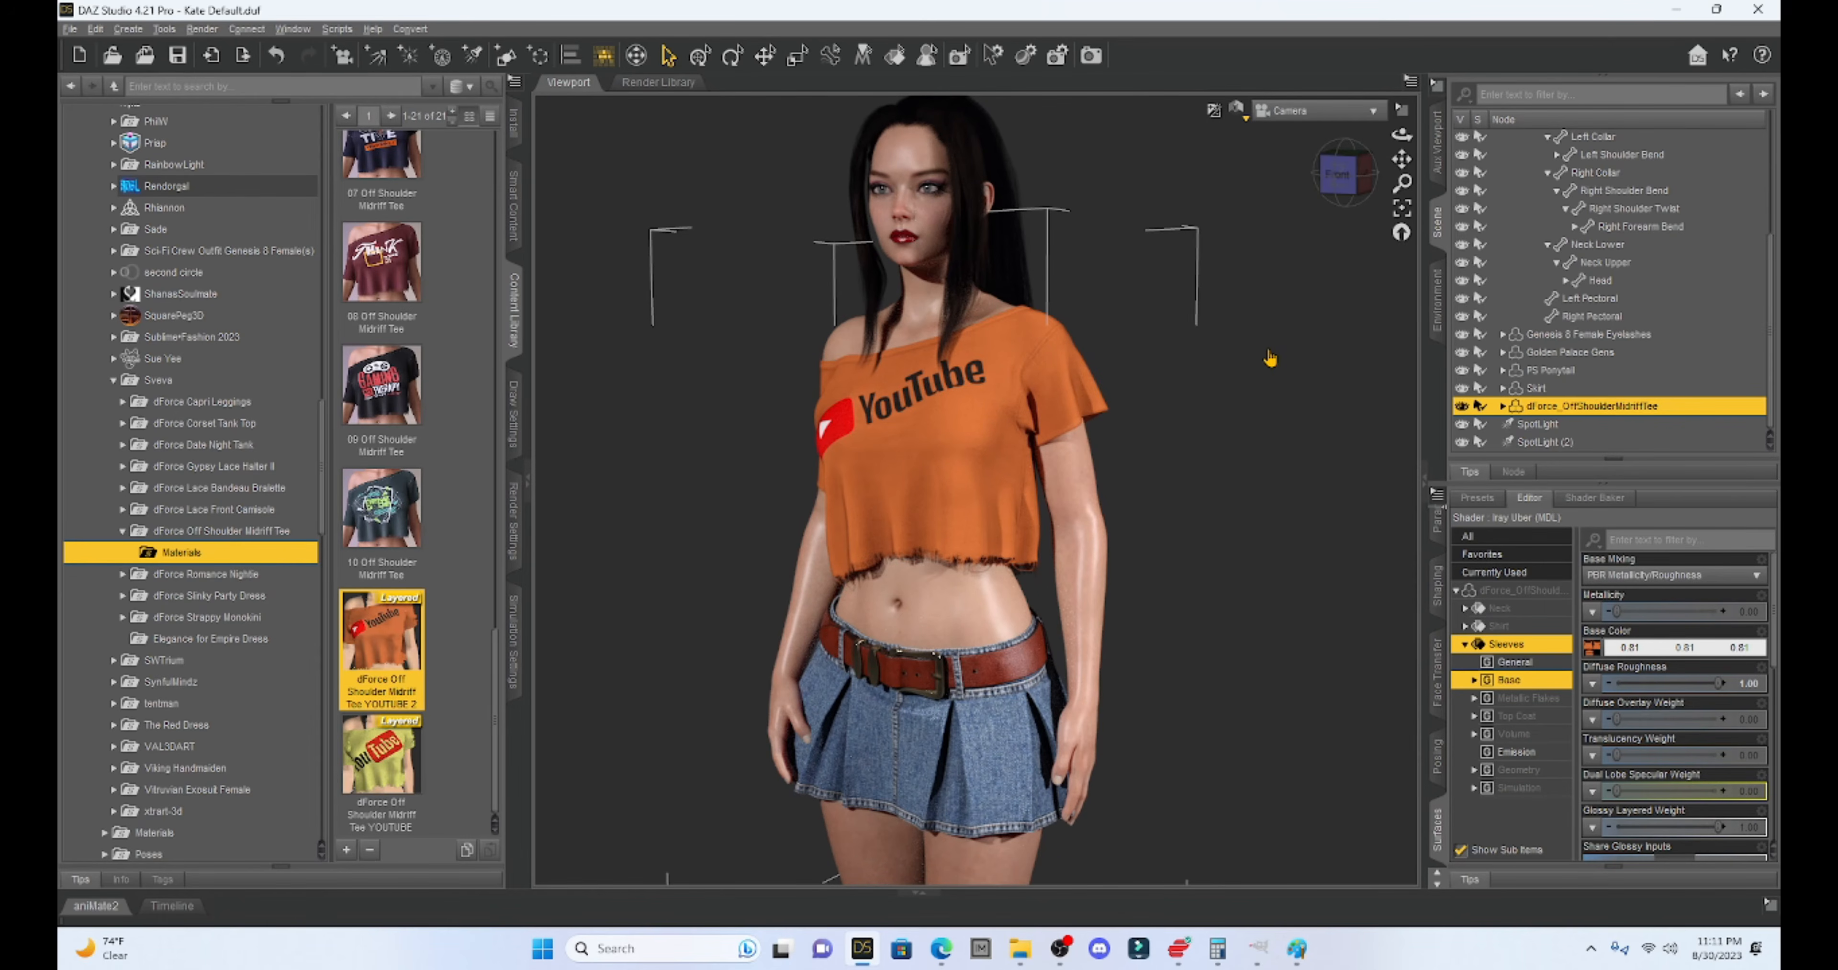
{"action": "mouse_move", "coordinate": [1341, 173]}
{"action": "left_mouse_down"}
{"action": "mouse_move", "coordinate": [1410, 187]}
{"action": "mouse_move", "coordinate": [1341, 178]}
{"action": "mouse_move", "coordinate": [1359, 178]}
{"action": "left_mouse_up"}
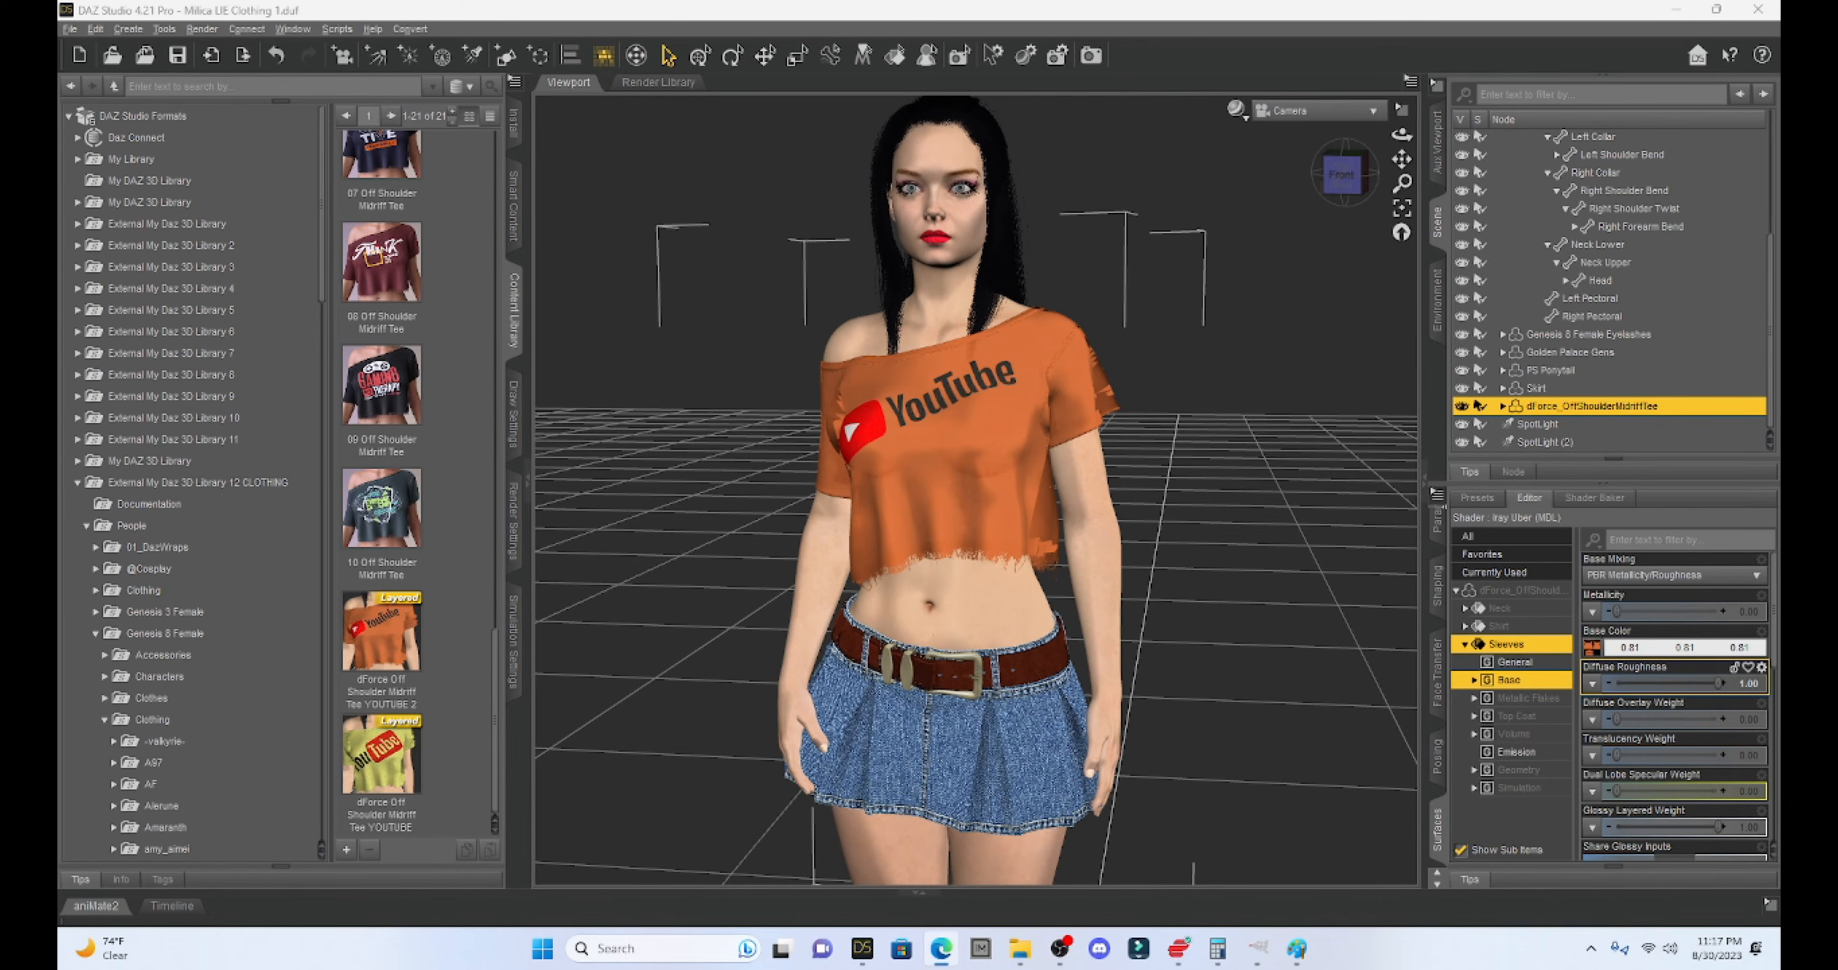
- Maximize Edge and browse the Bing results to the large red 1000logos YouTube logo
{"action": "left_click_drag", "start_coordinate": [1837, 176], "coordinate": [1177, 80]}
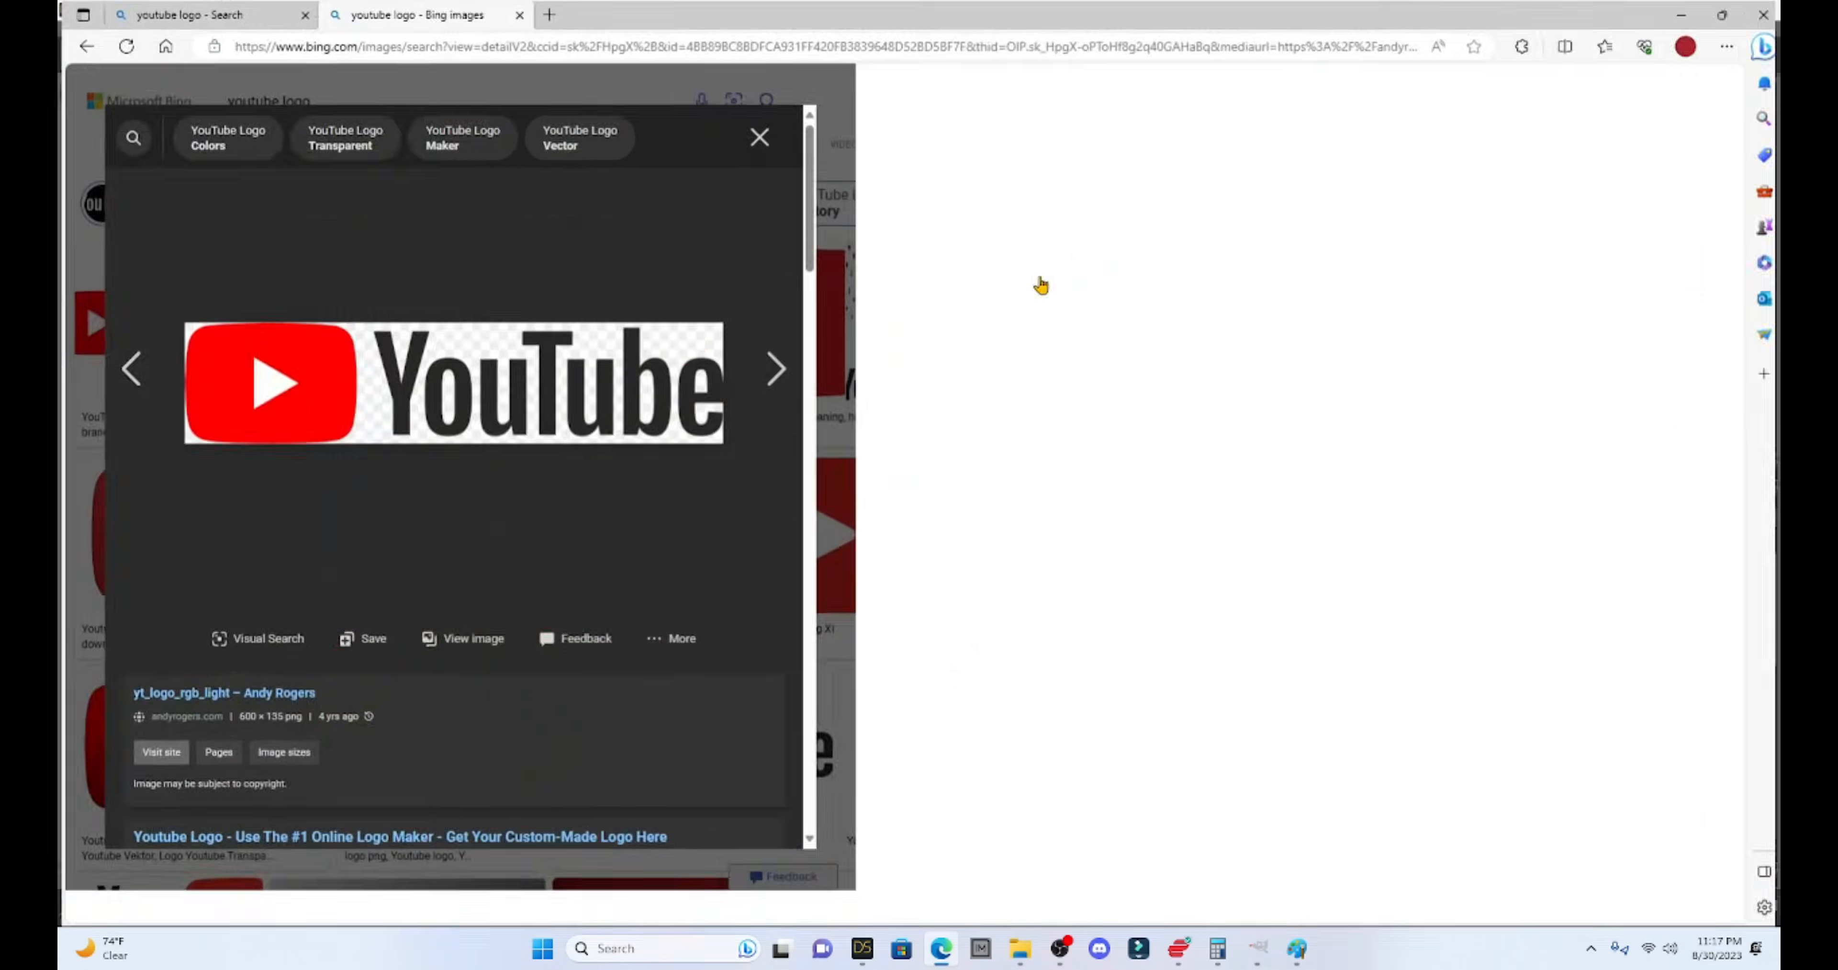
{"action": "left_click", "coordinate": [1296, 76]}
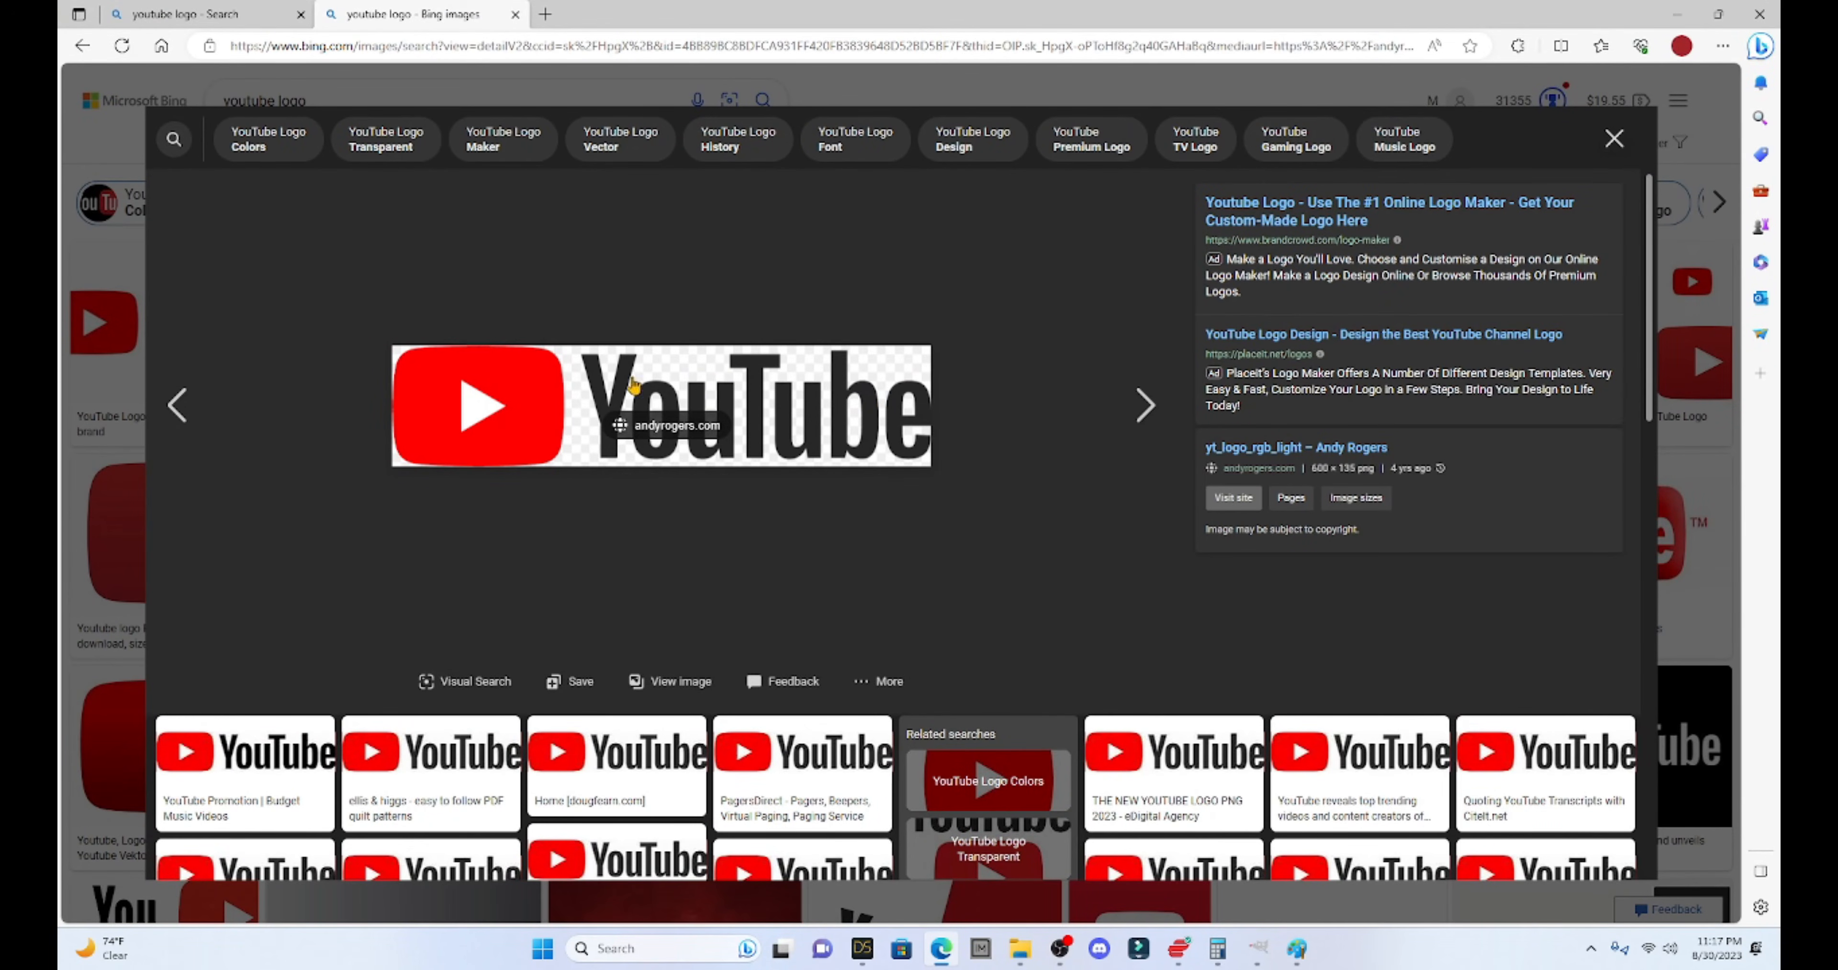
{"action": "left_click", "coordinate": [1139, 405]}
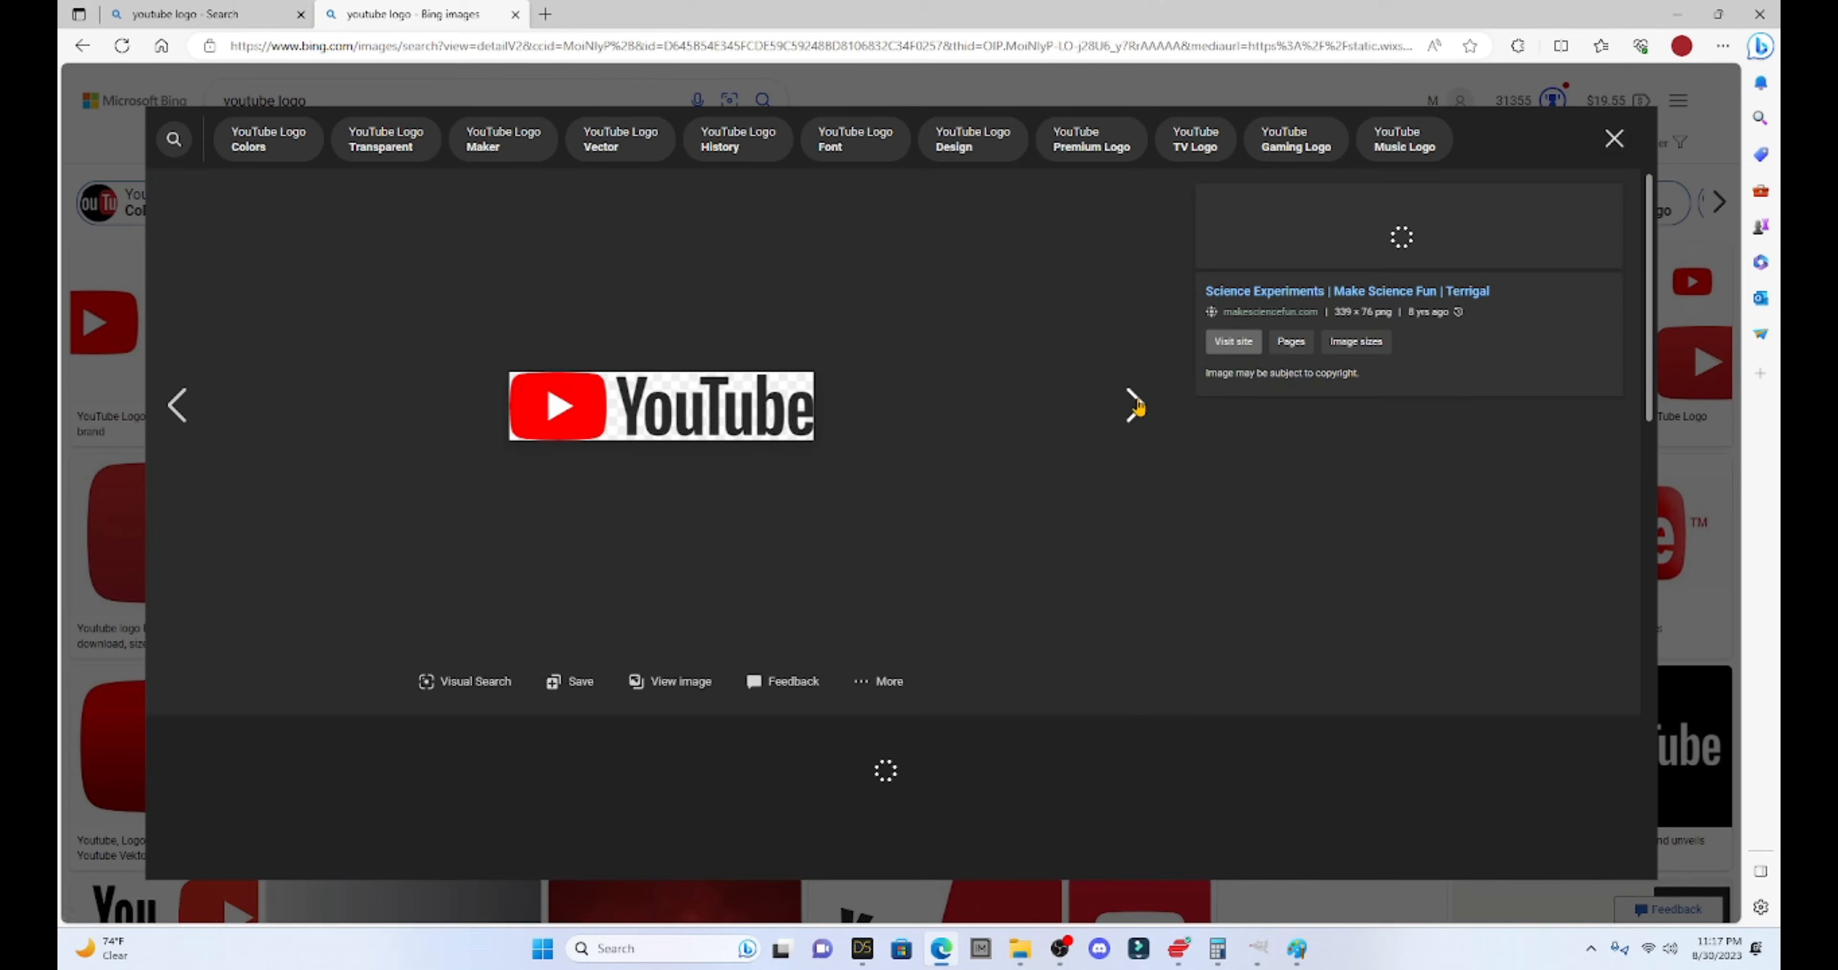
{"action": "left_click", "coordinate": [1139, 405]}
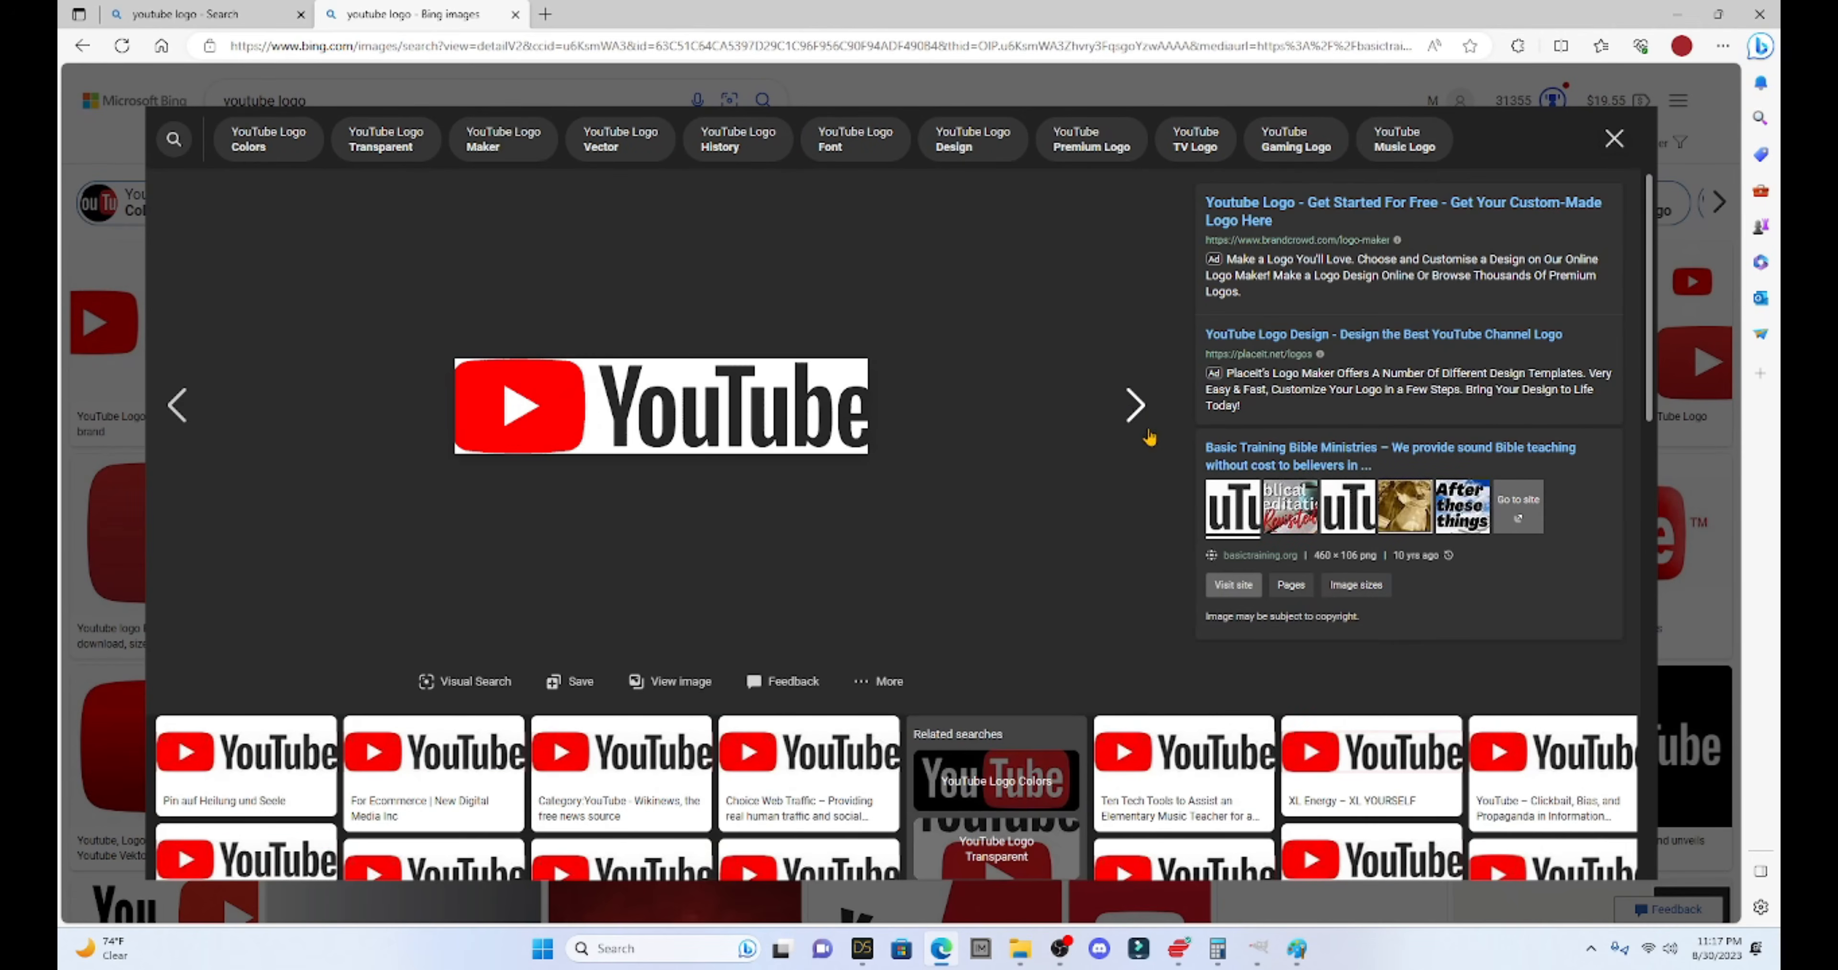
{"action": "left_click", "coordinate": [183, 406]}
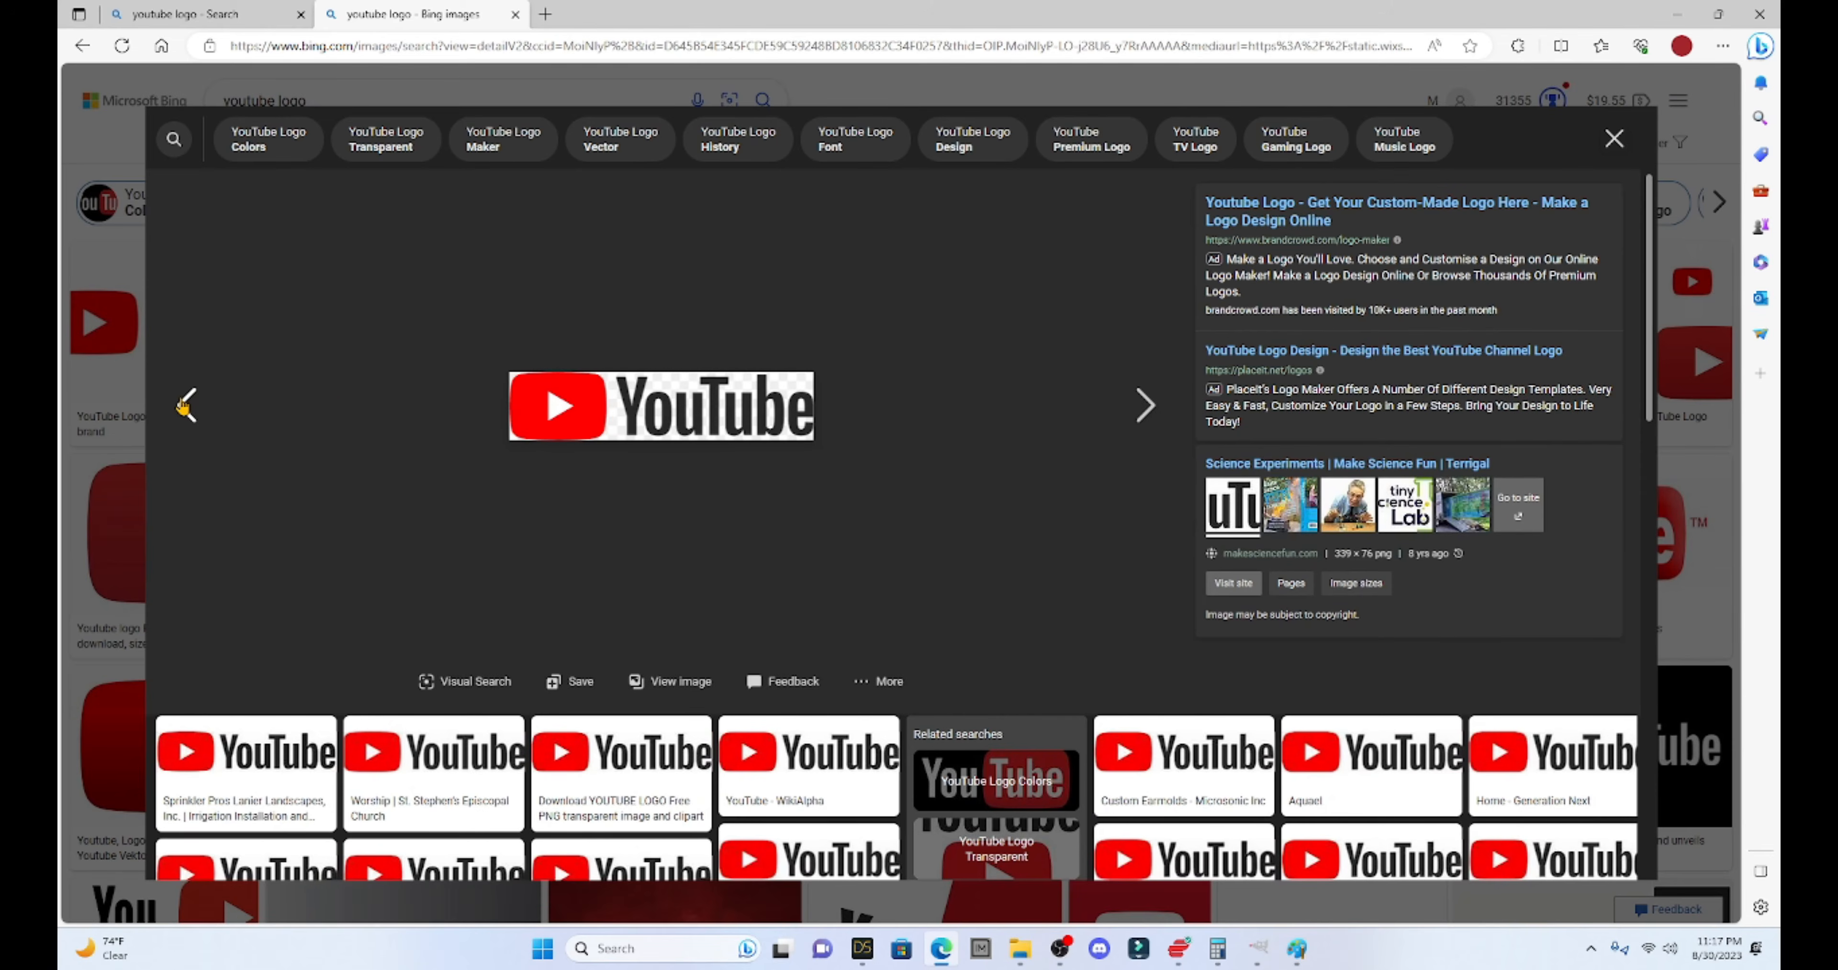
{"action": "left_click", "coordinate": [1614, 138]}
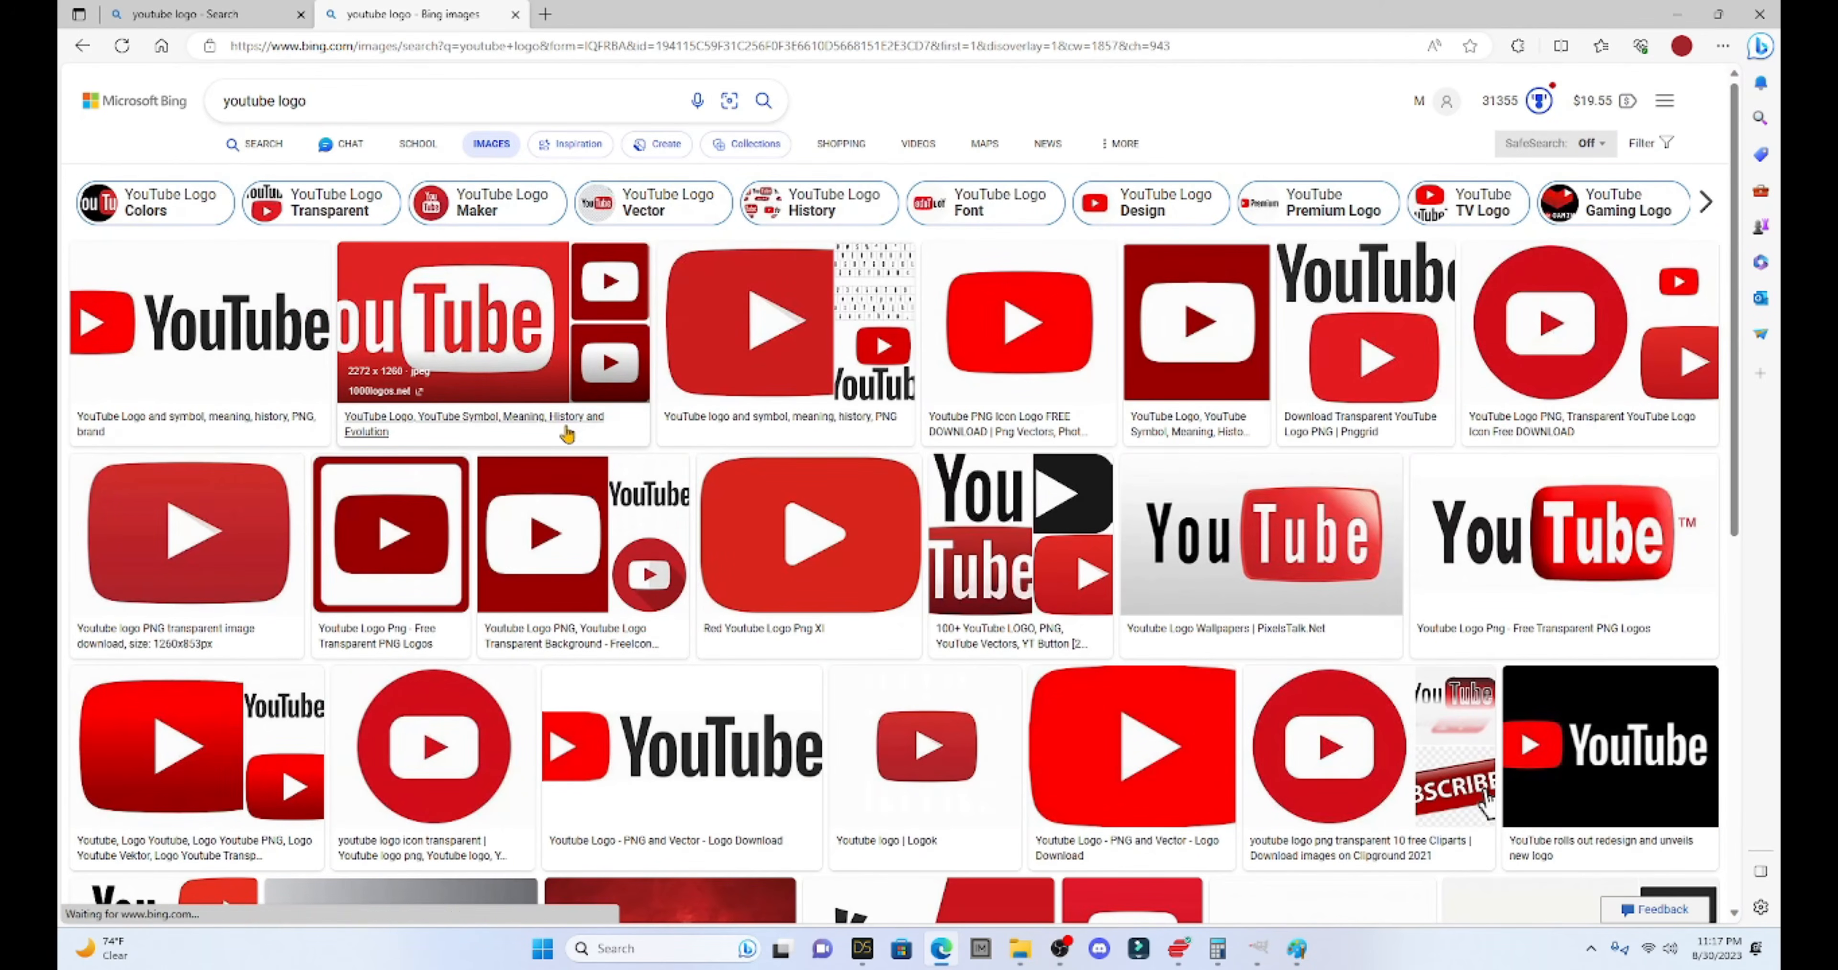
{"action": "left_click", "coordinate": [486, 306]}
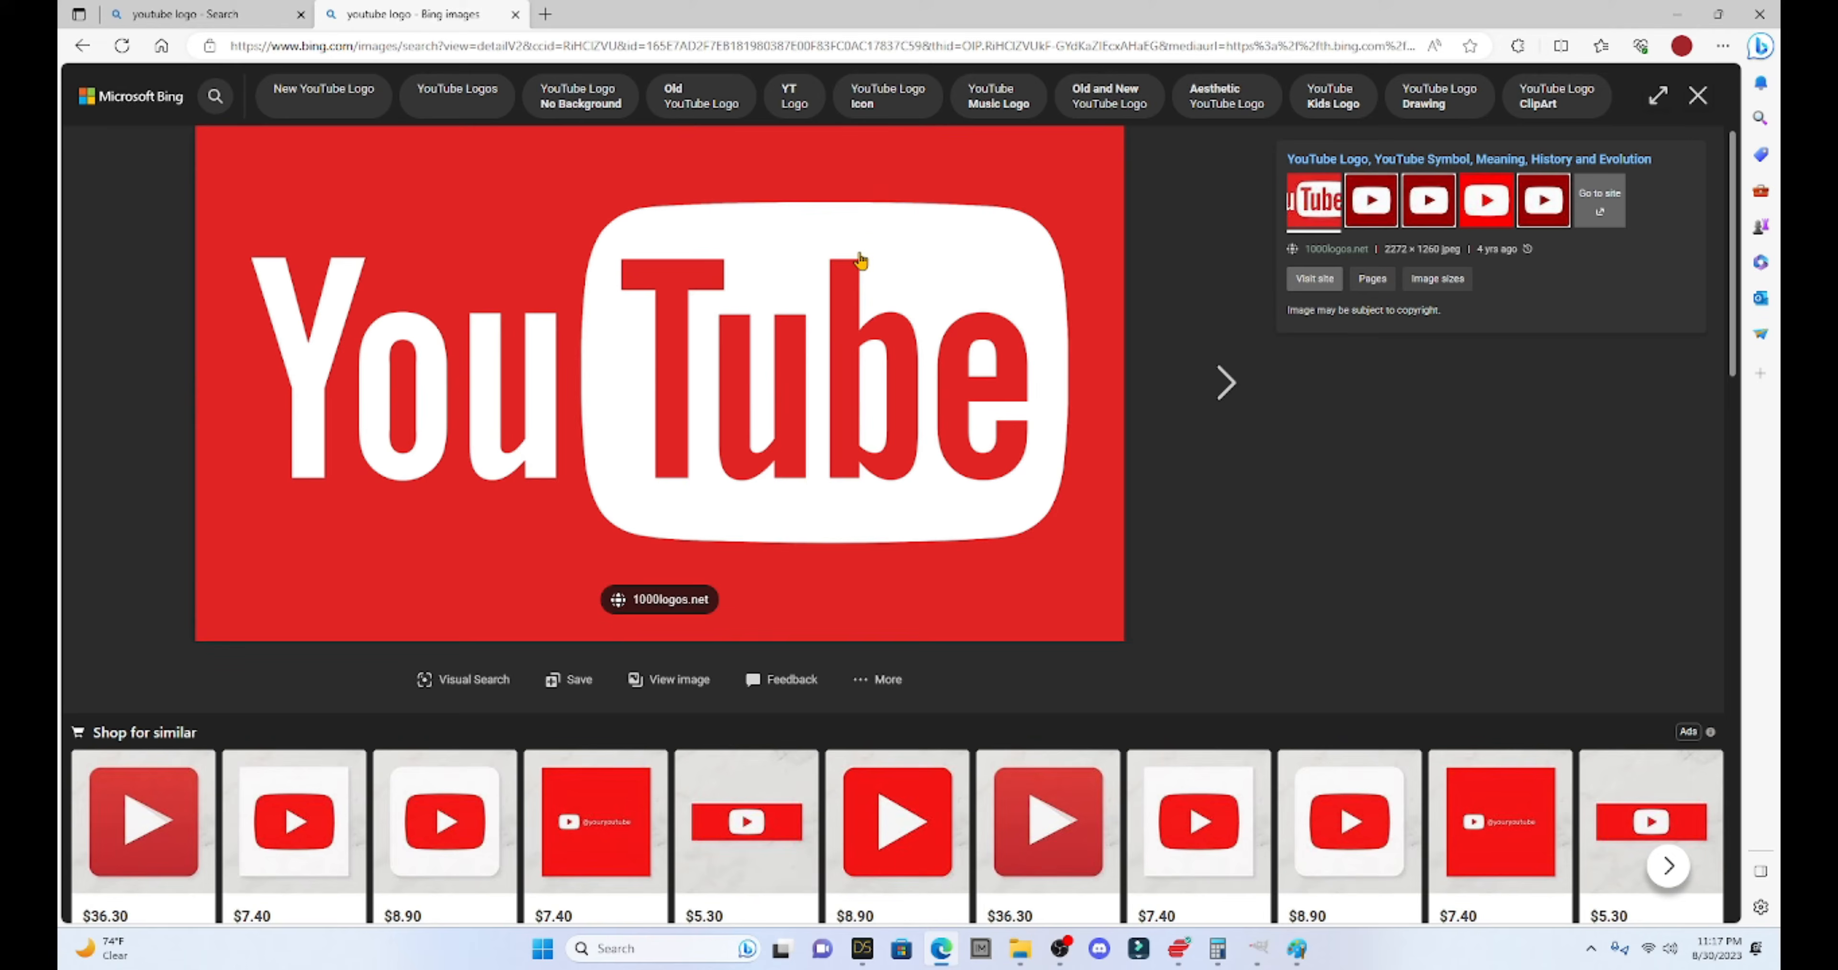
- Save the logo image into the DAZ LIE Textures folder and close Edge
{"action": "right_click", "coordinate": [742, 237]}
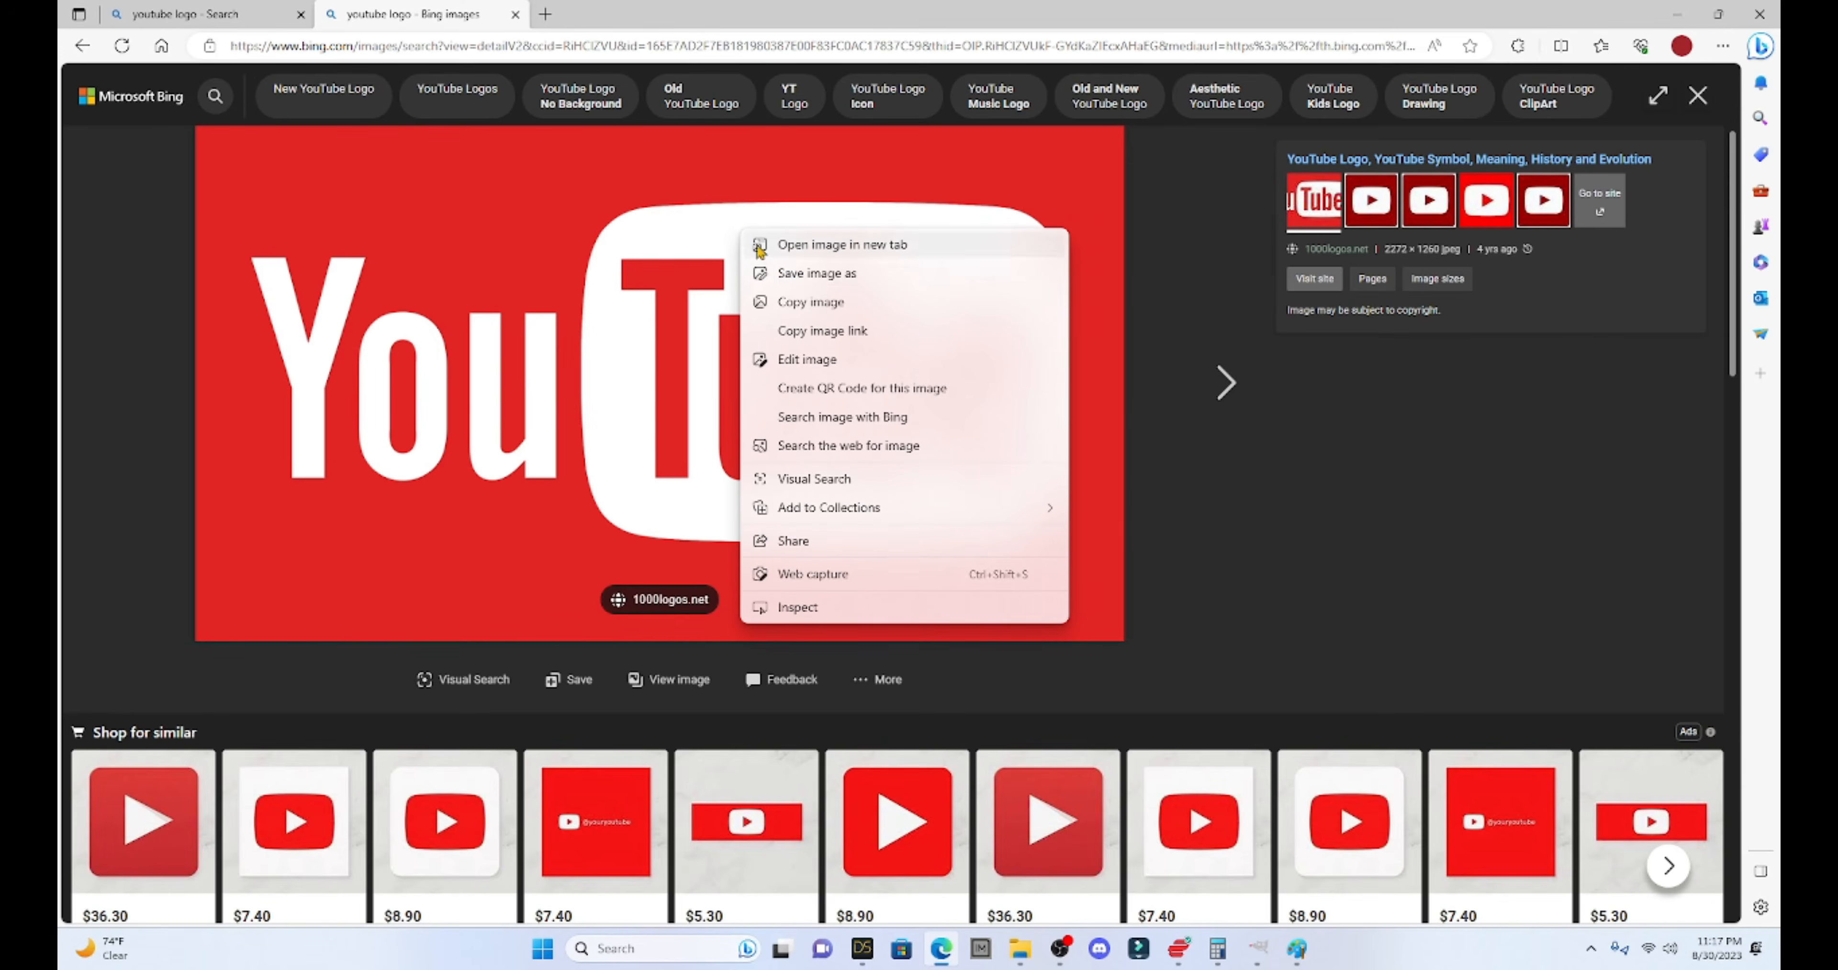
{"action": "left_click", "coordinate": [765, 269]}
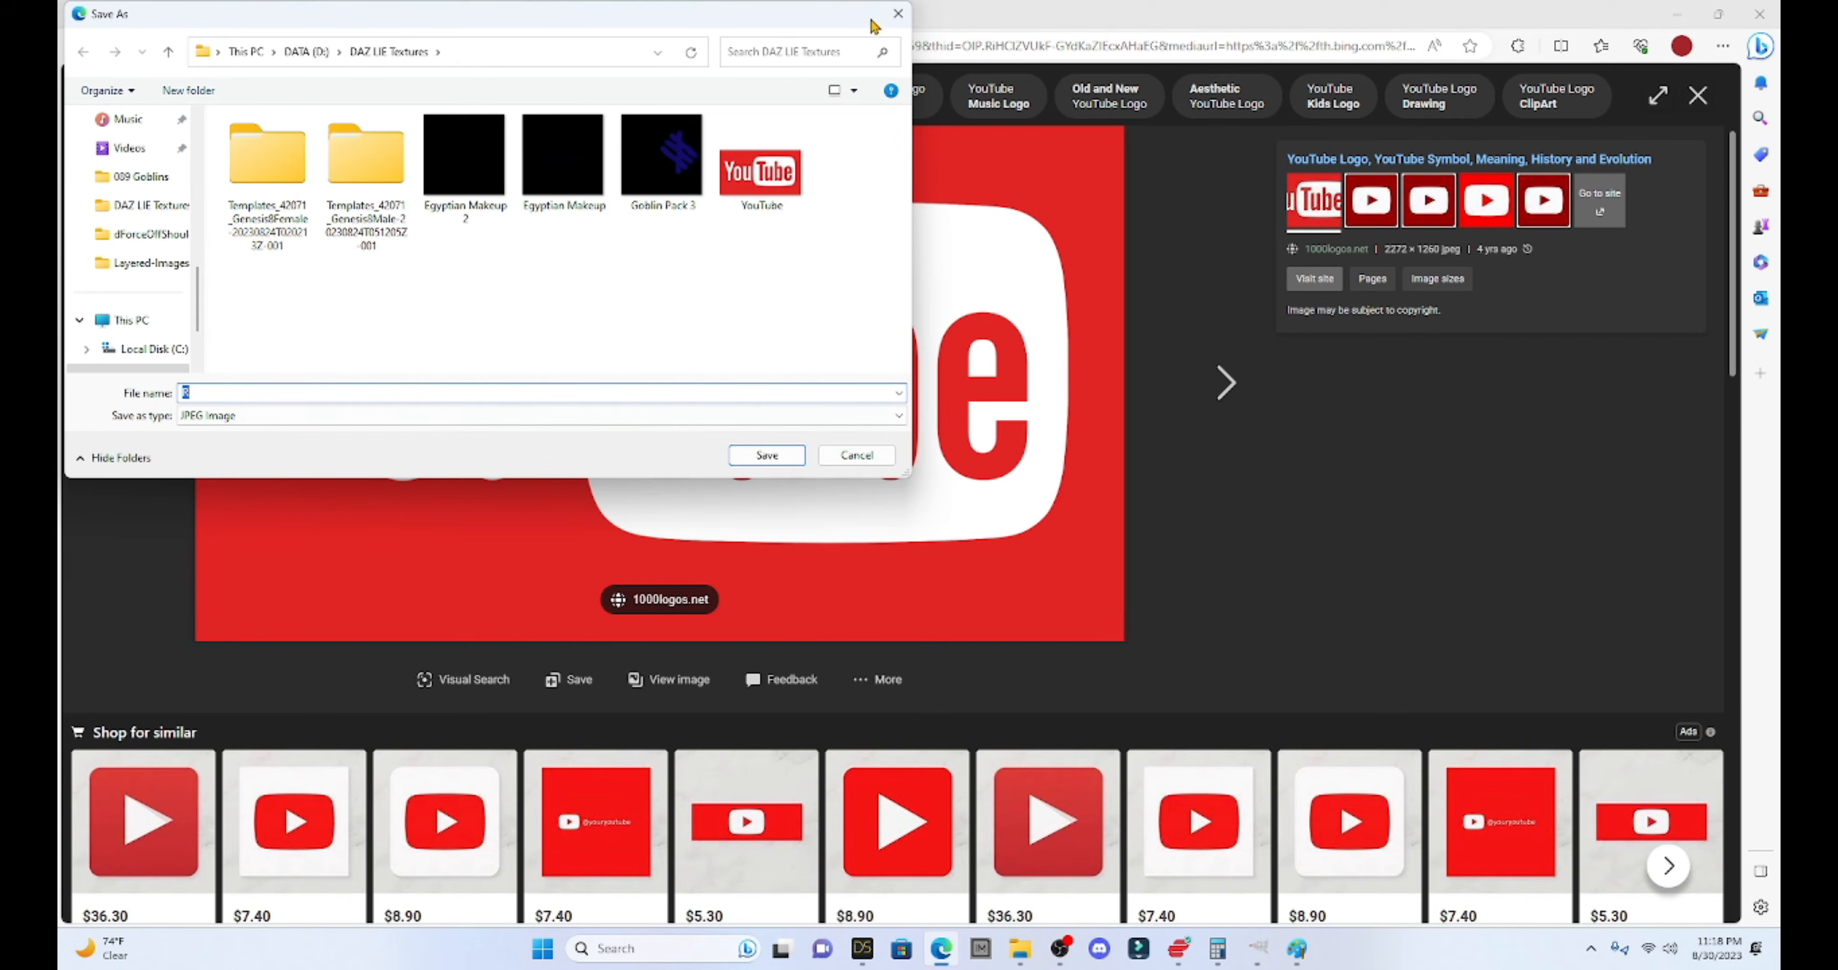
{"action": "left_click", "coordinate": [897, 14]}
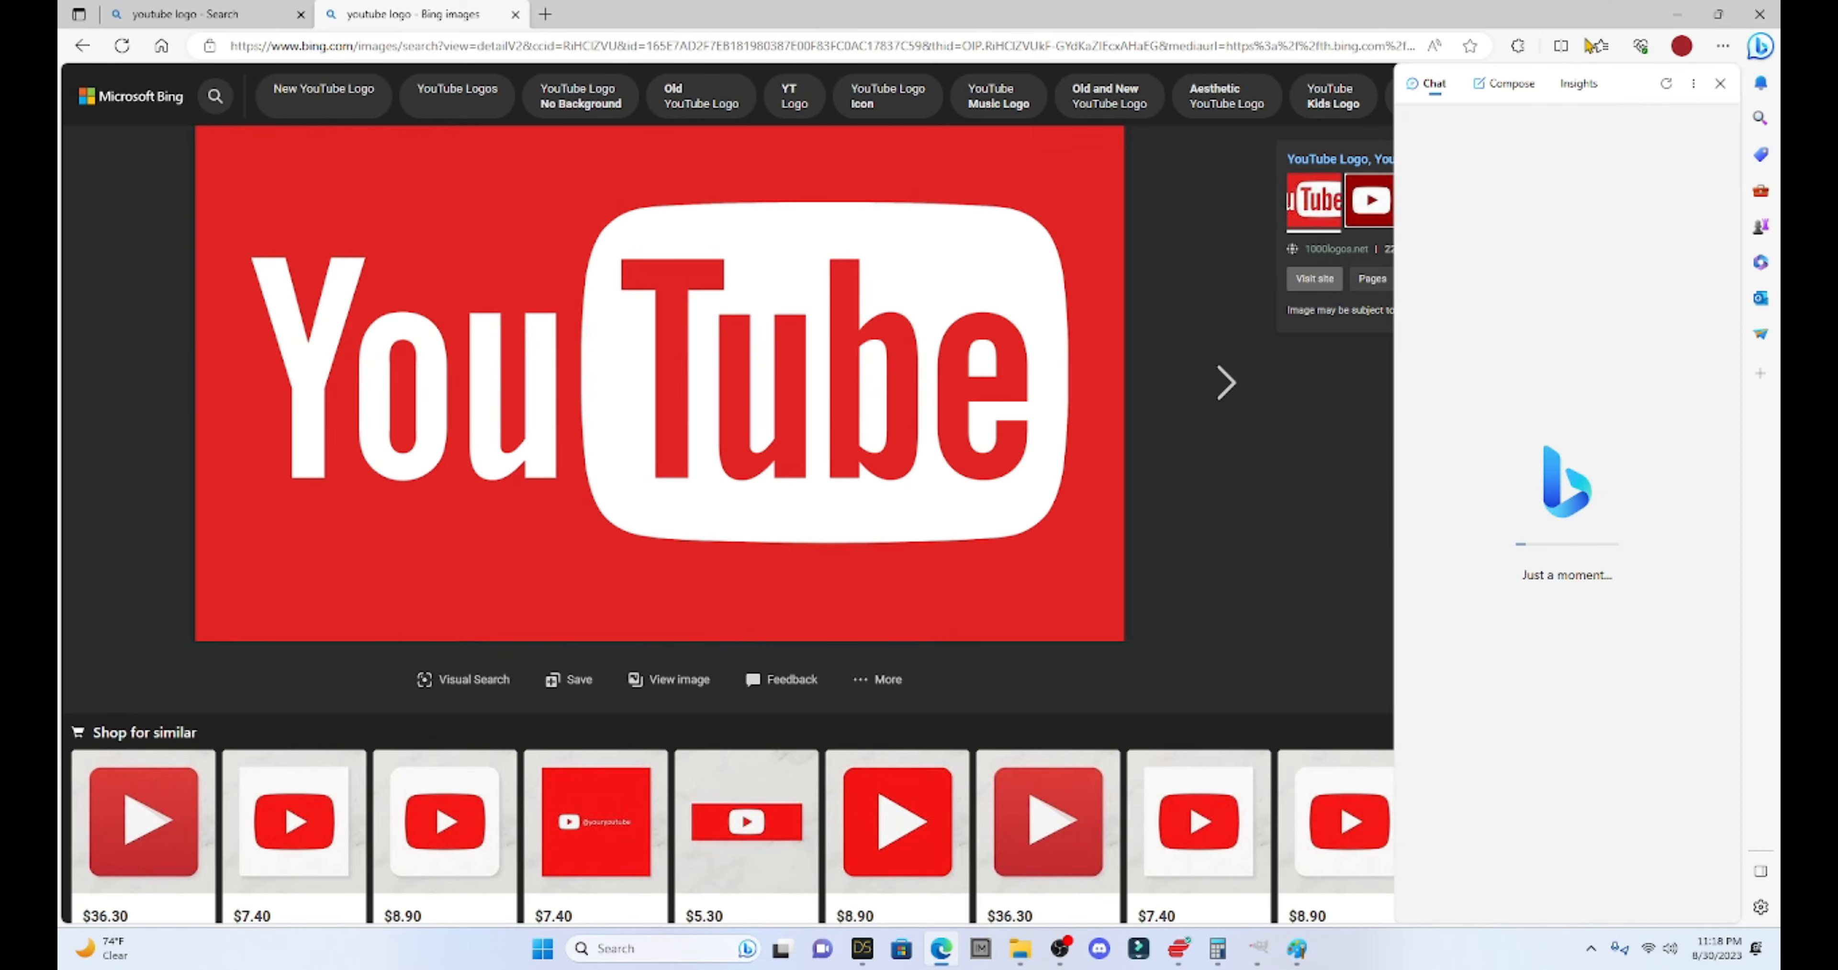
{"action": "left_click", "coordinate": [1760, 14]}
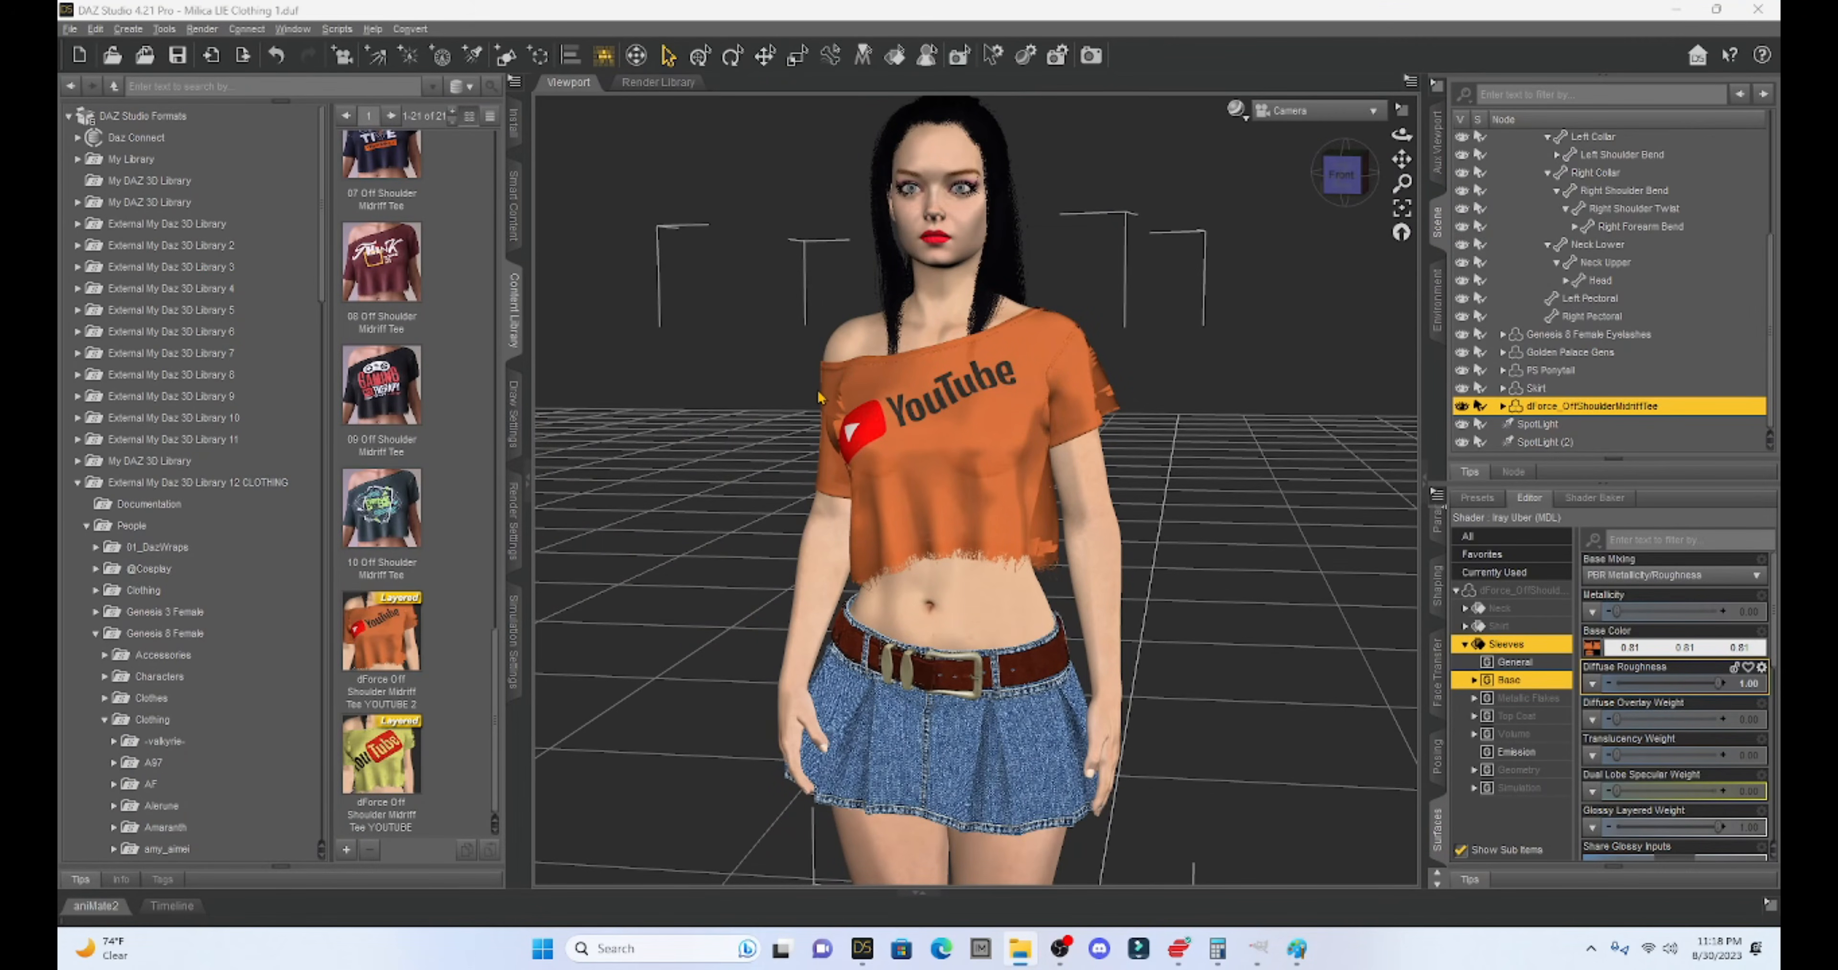
- Load the plain white 06 AC Off Shoulder Midriff Tee material and select the tee
{"action": "scroll", "coordinate": [438, 292], "scroll_direction": "up", "scroll_amount": 10}
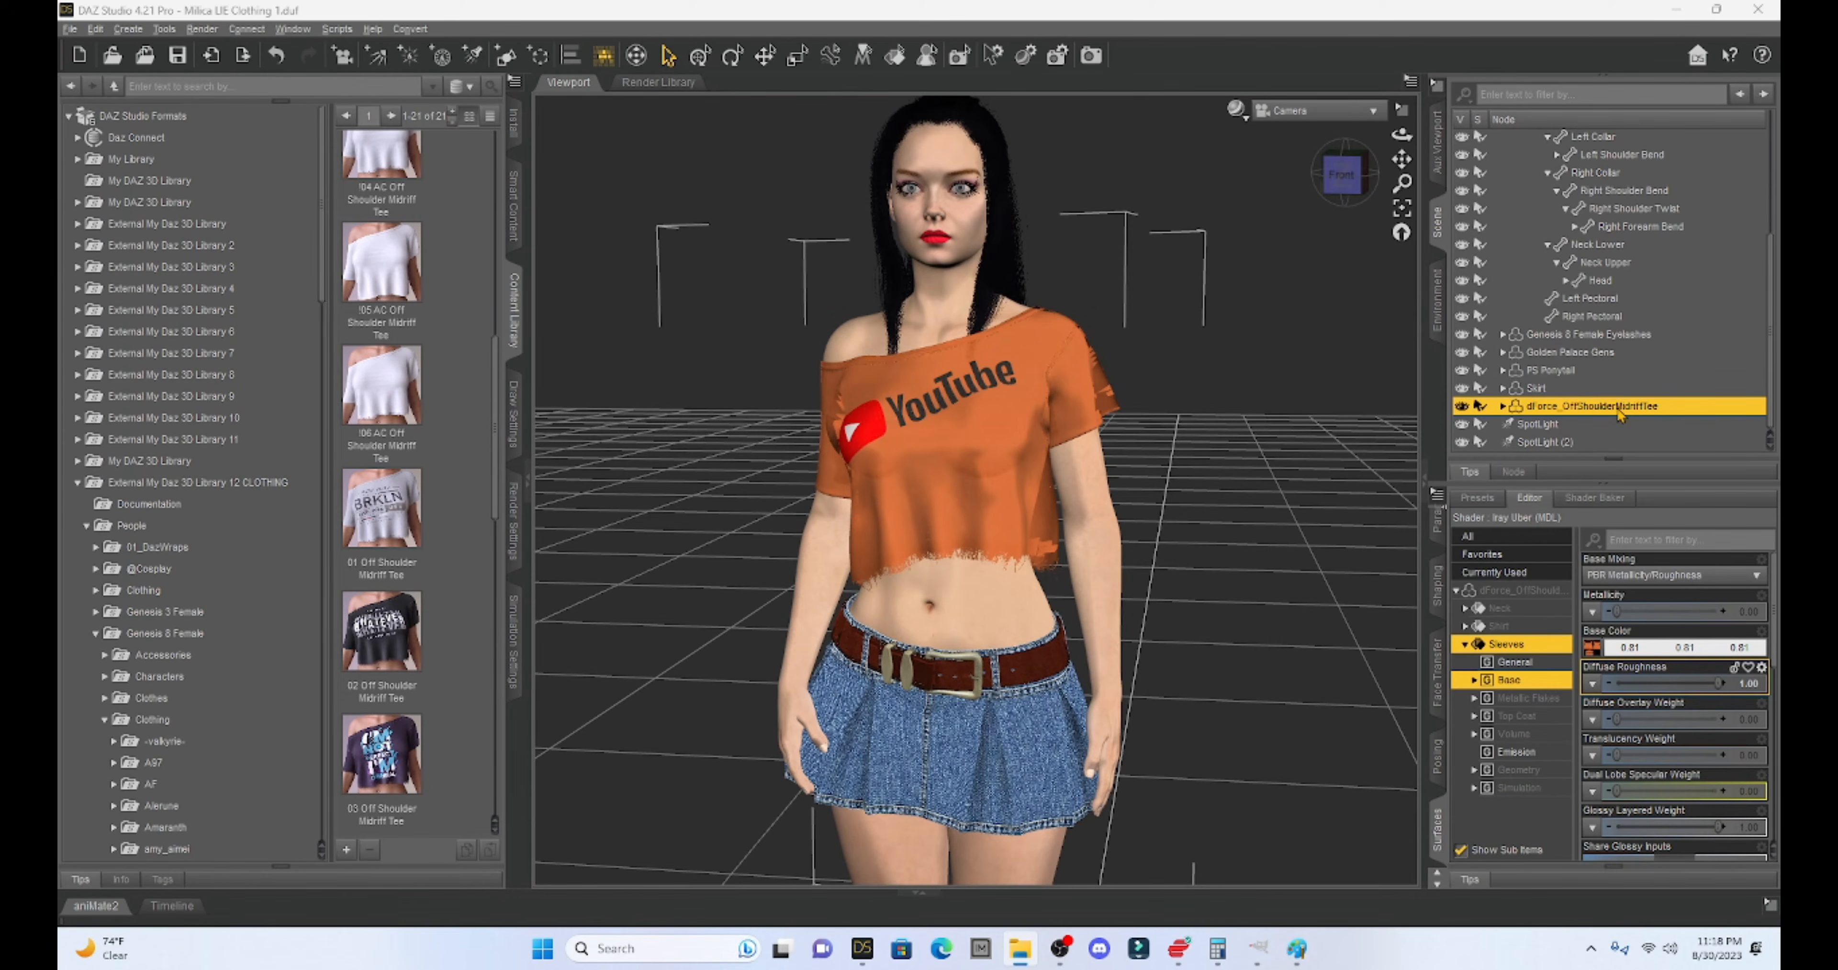
{"action": "double_click", "coordinate": [372, 379]}
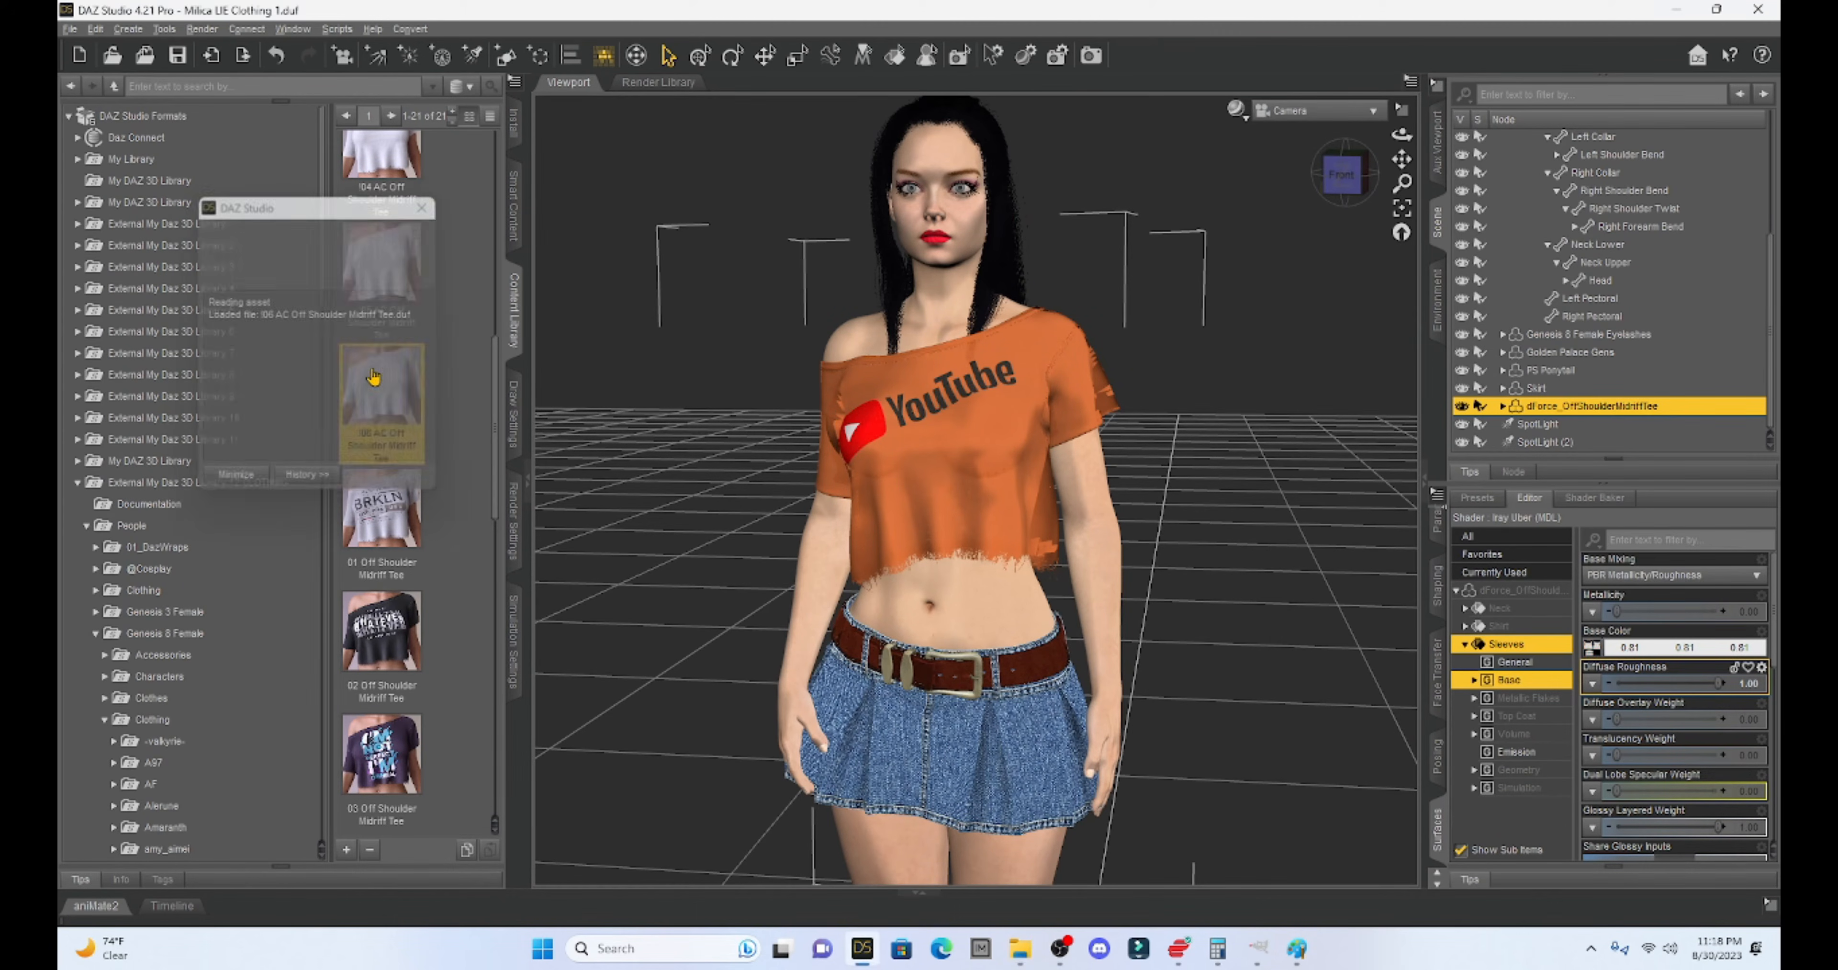
{"action": "left_click", "coordinate": [982, 419]}
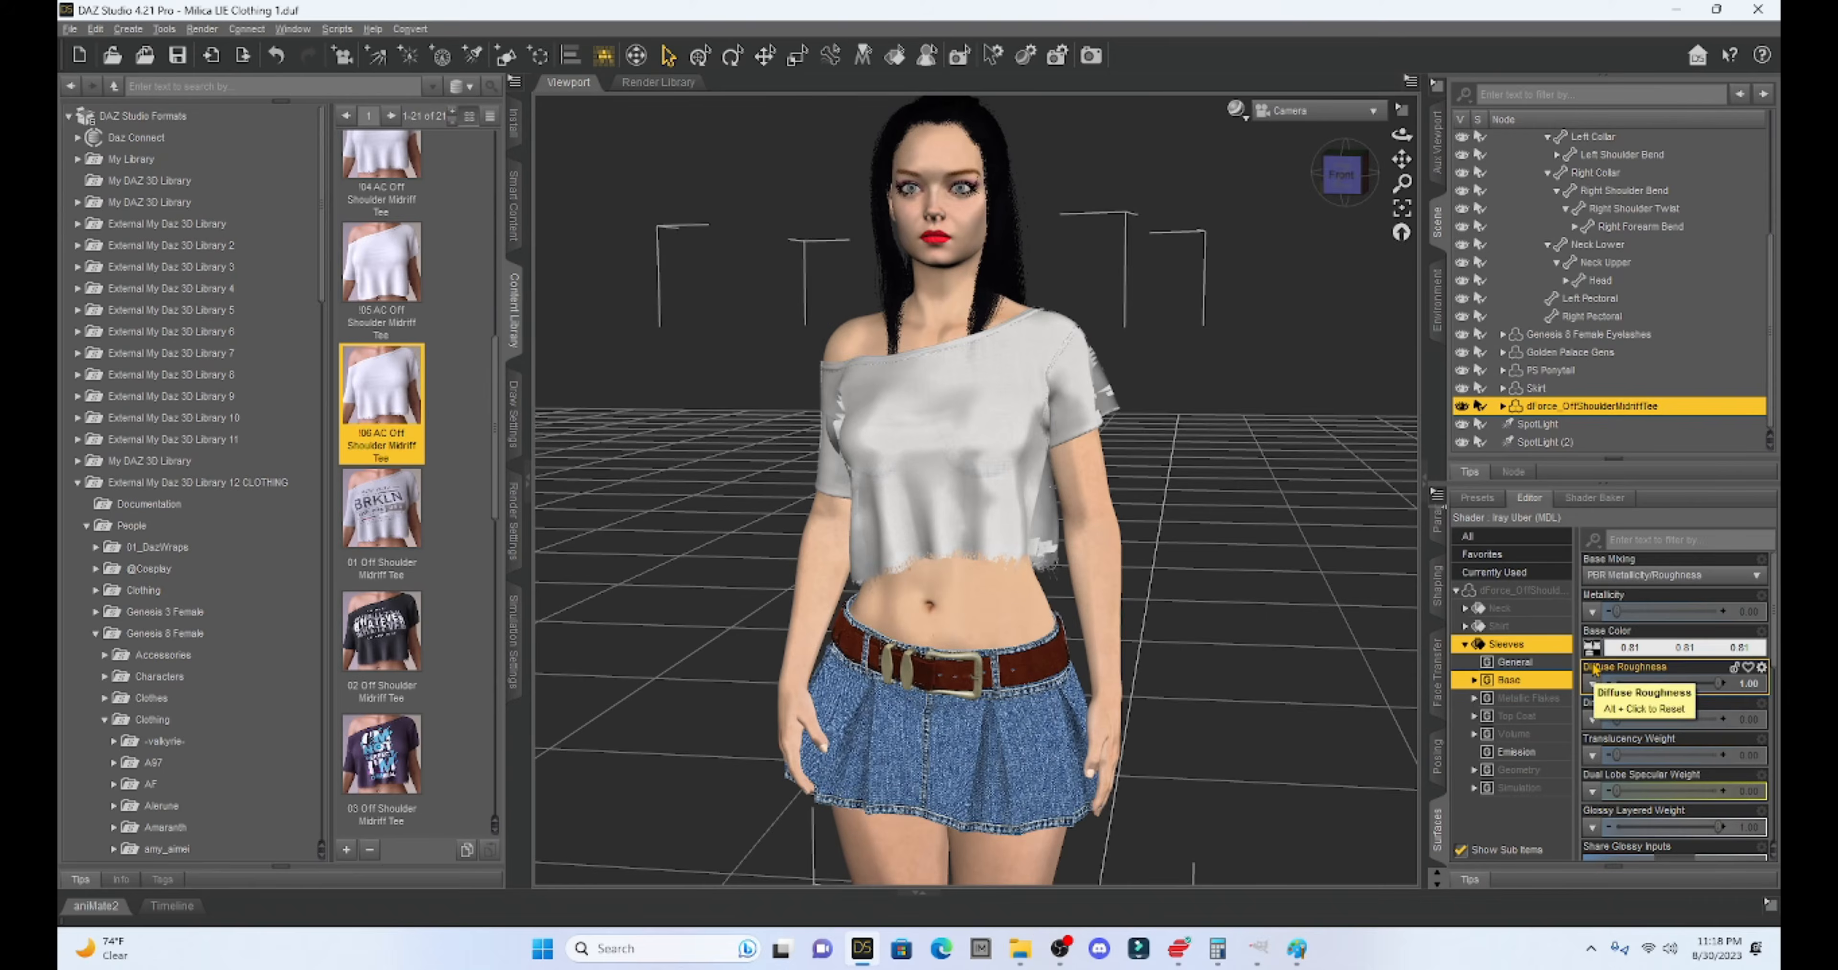
- Browse the Base Color texture and open dForce_OffShoulderMidriffTee_01T in GIMP
{"action": "mouse_move", "coordinate": [1590, 655]}
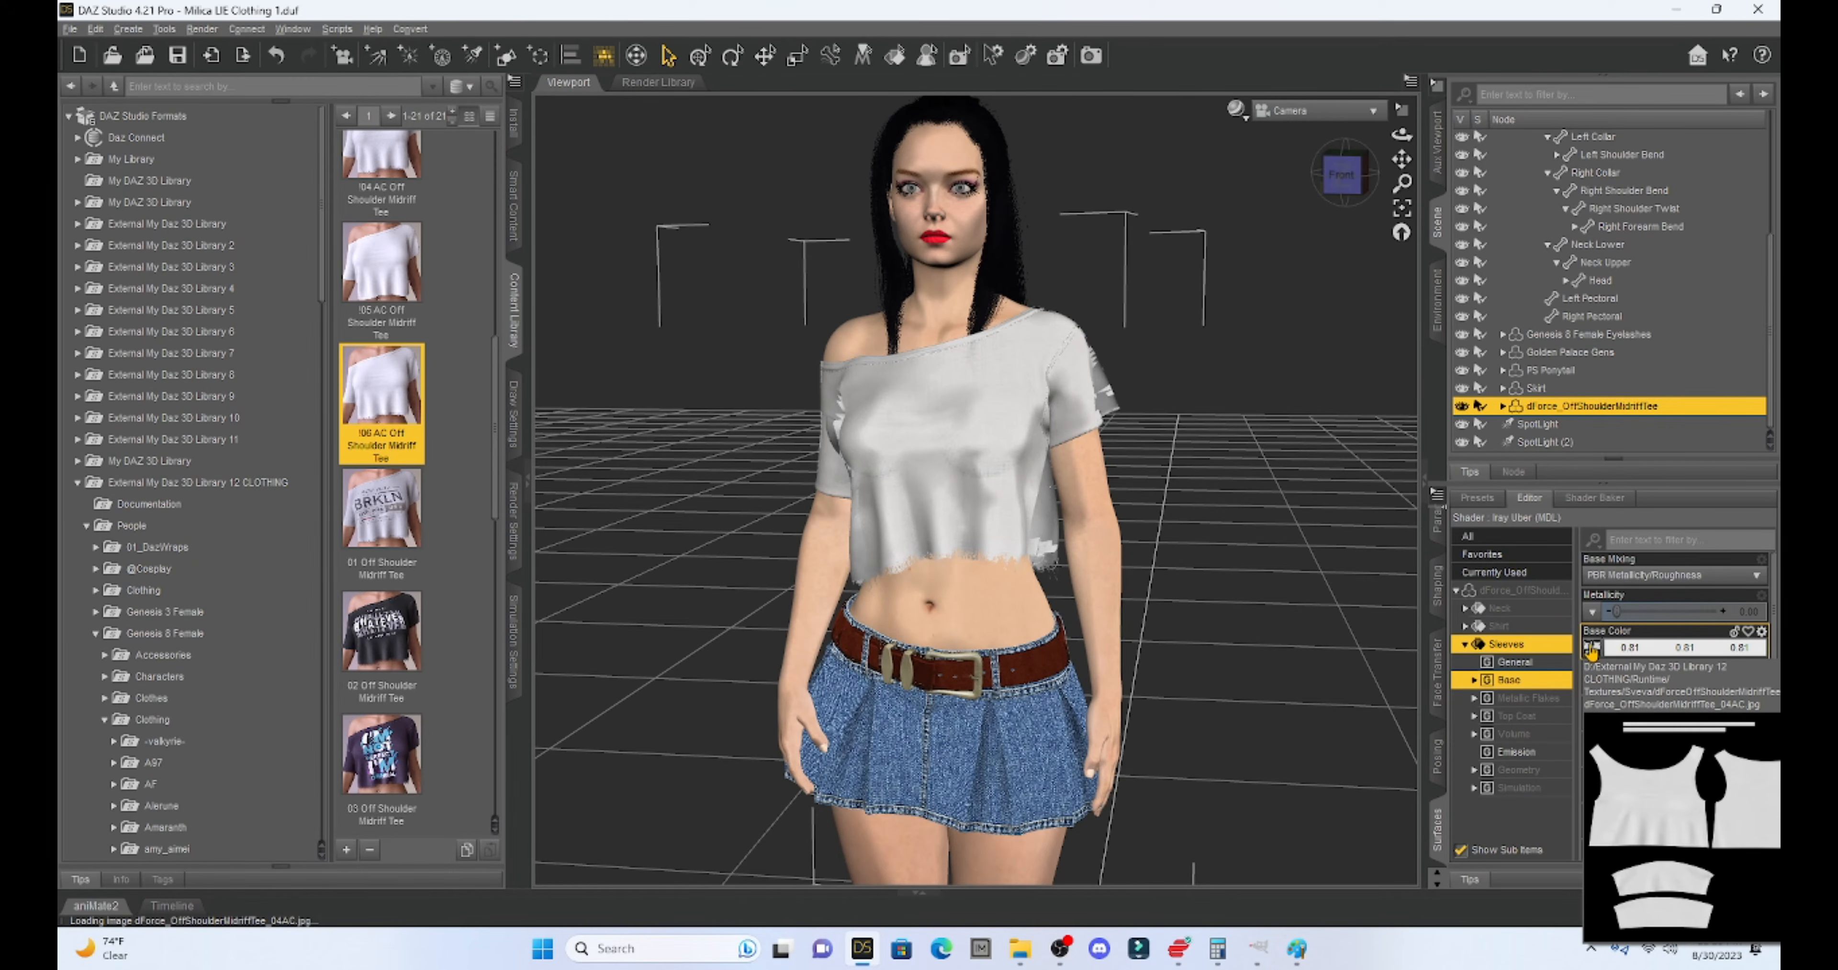
{"action": "left_click", "coordinate": [1590, 652]}
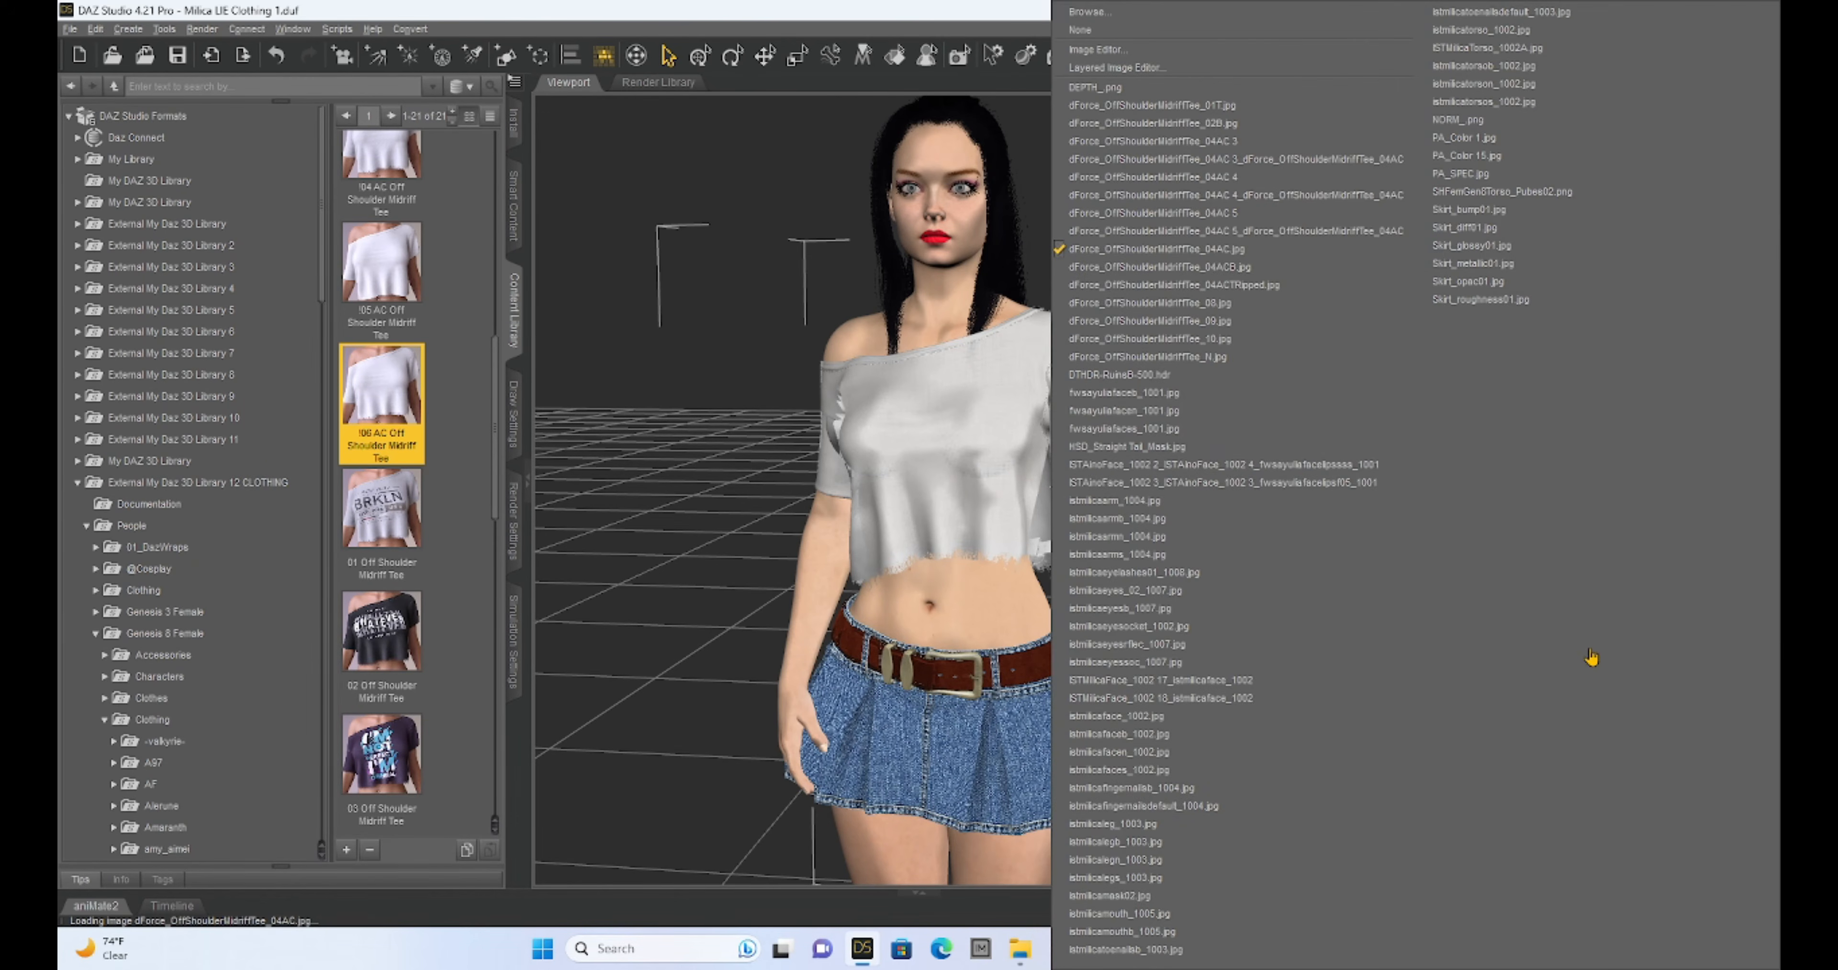
{"action": "left_click", "coordinate": [1085, 12]}
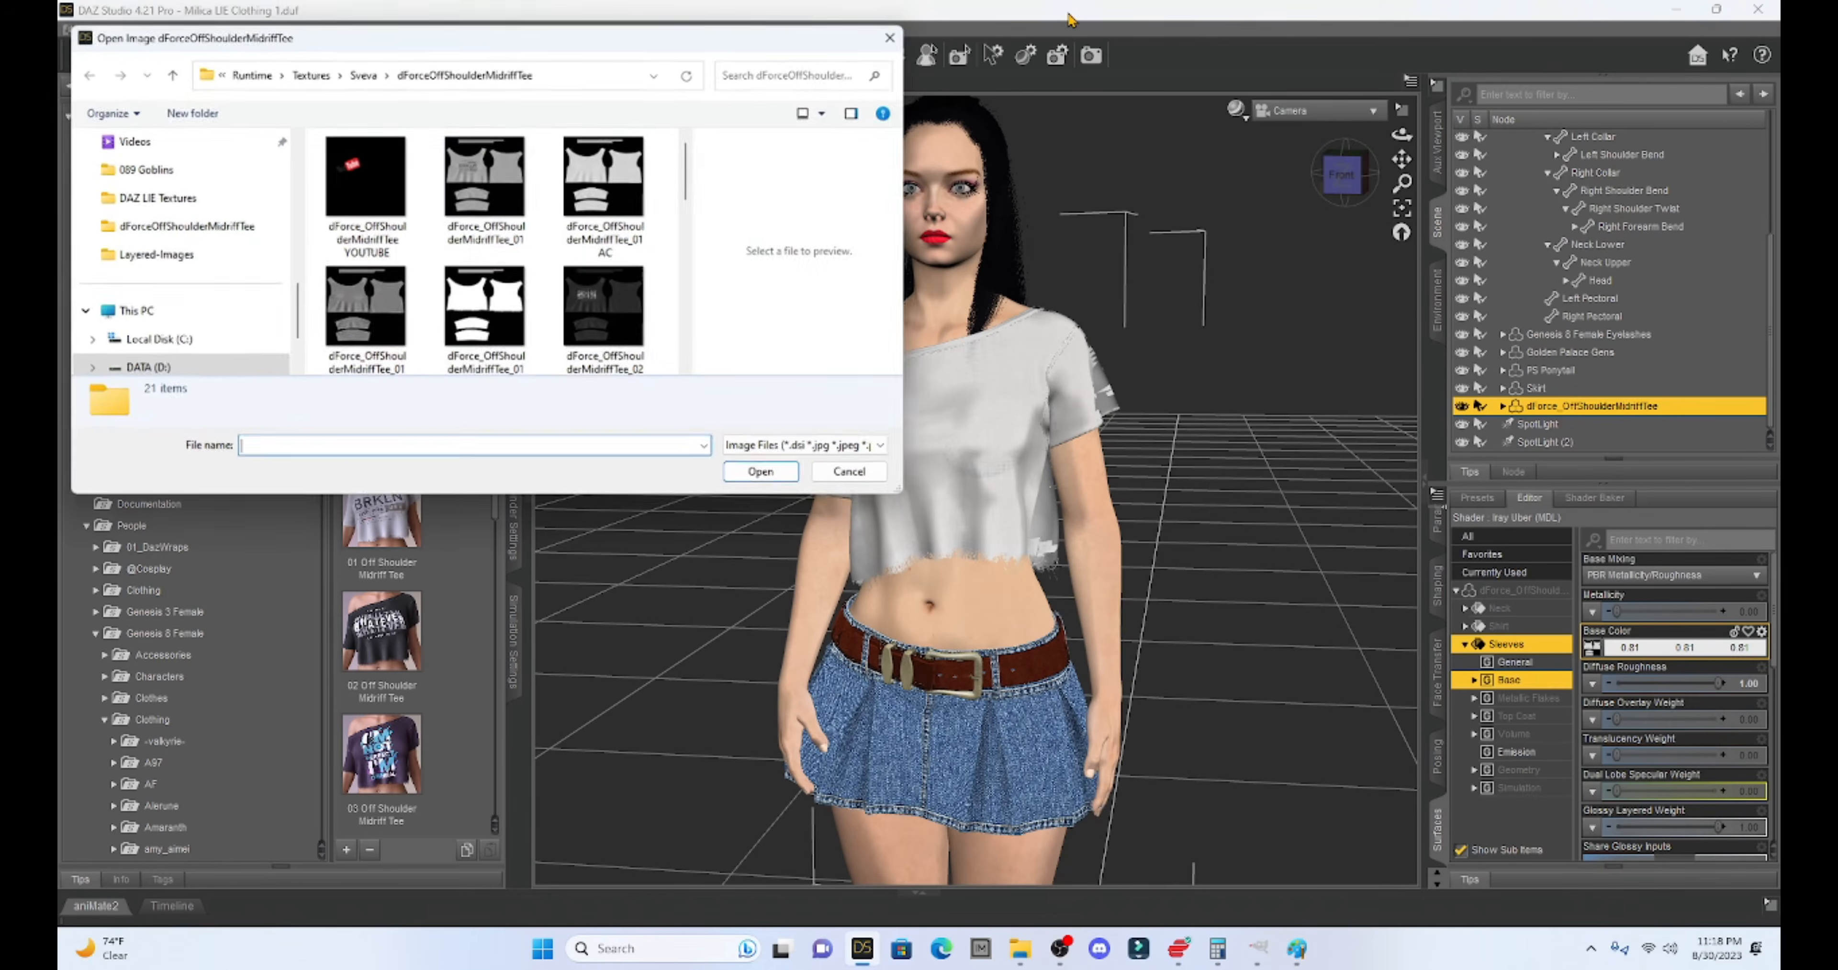
{"action": "right_click", "coordinate": [508, 307]}
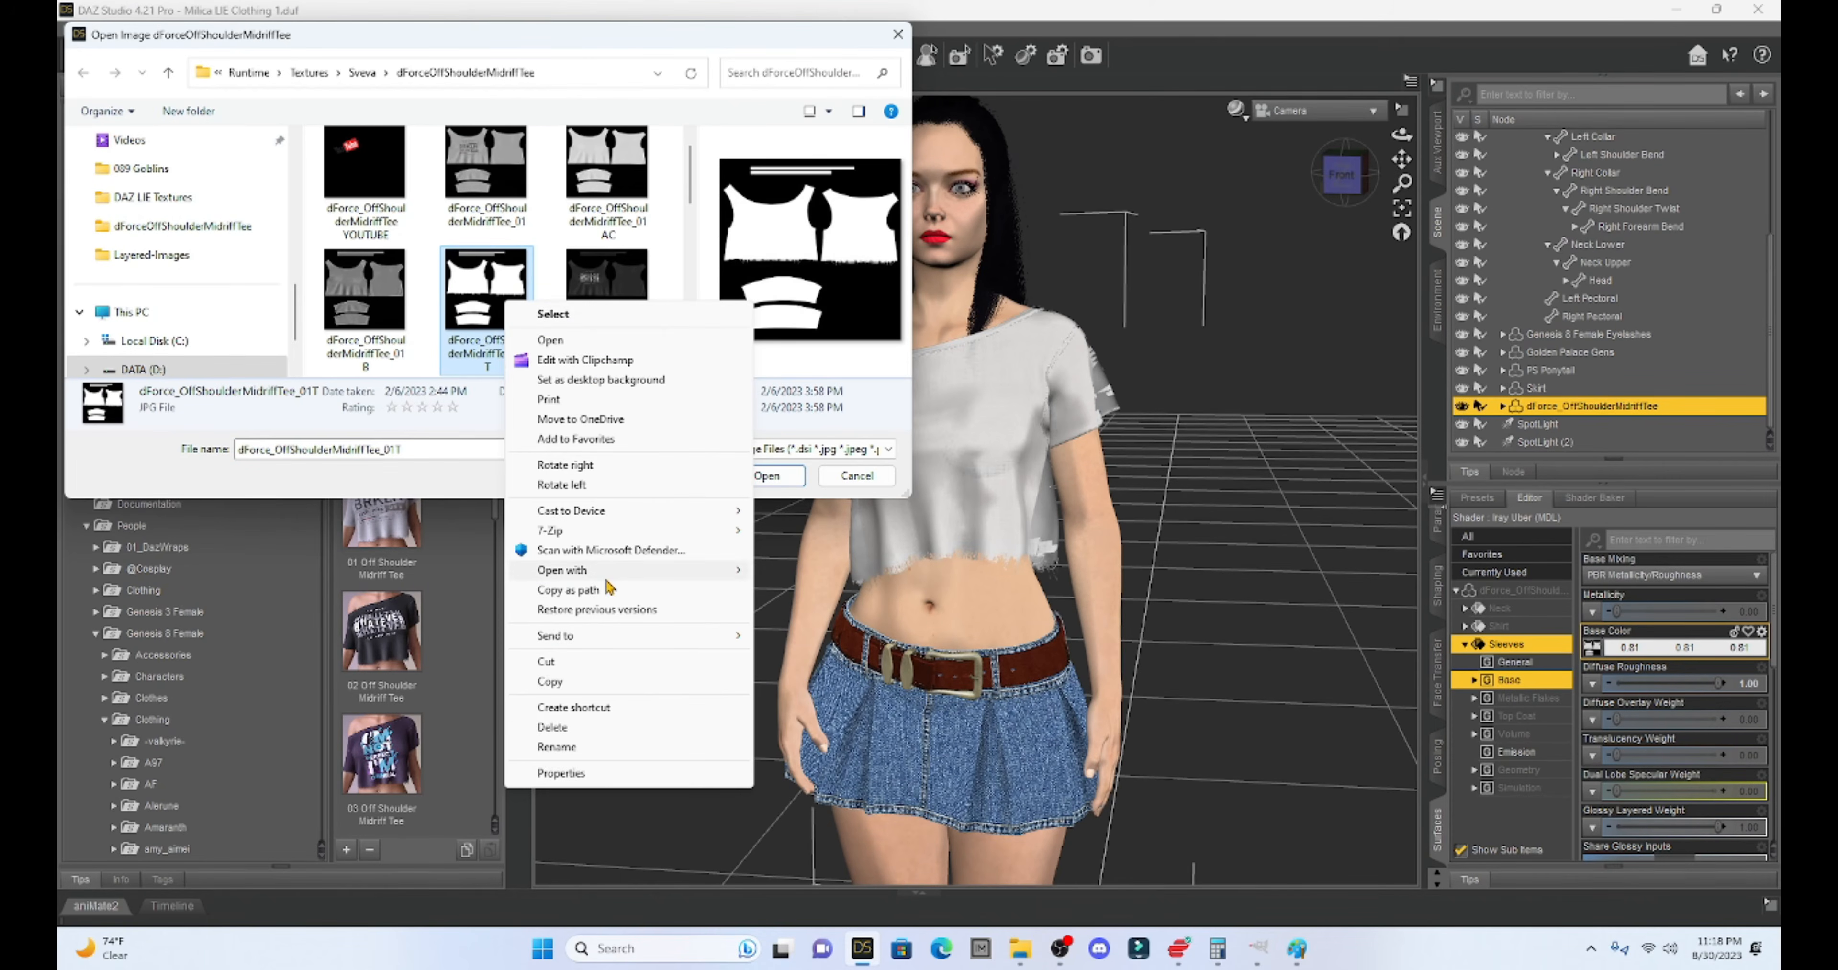
{"action": "mouse_move", "coordinate": [608, 574]}
{"action": "left_click", "coordinate": [797, 575]}
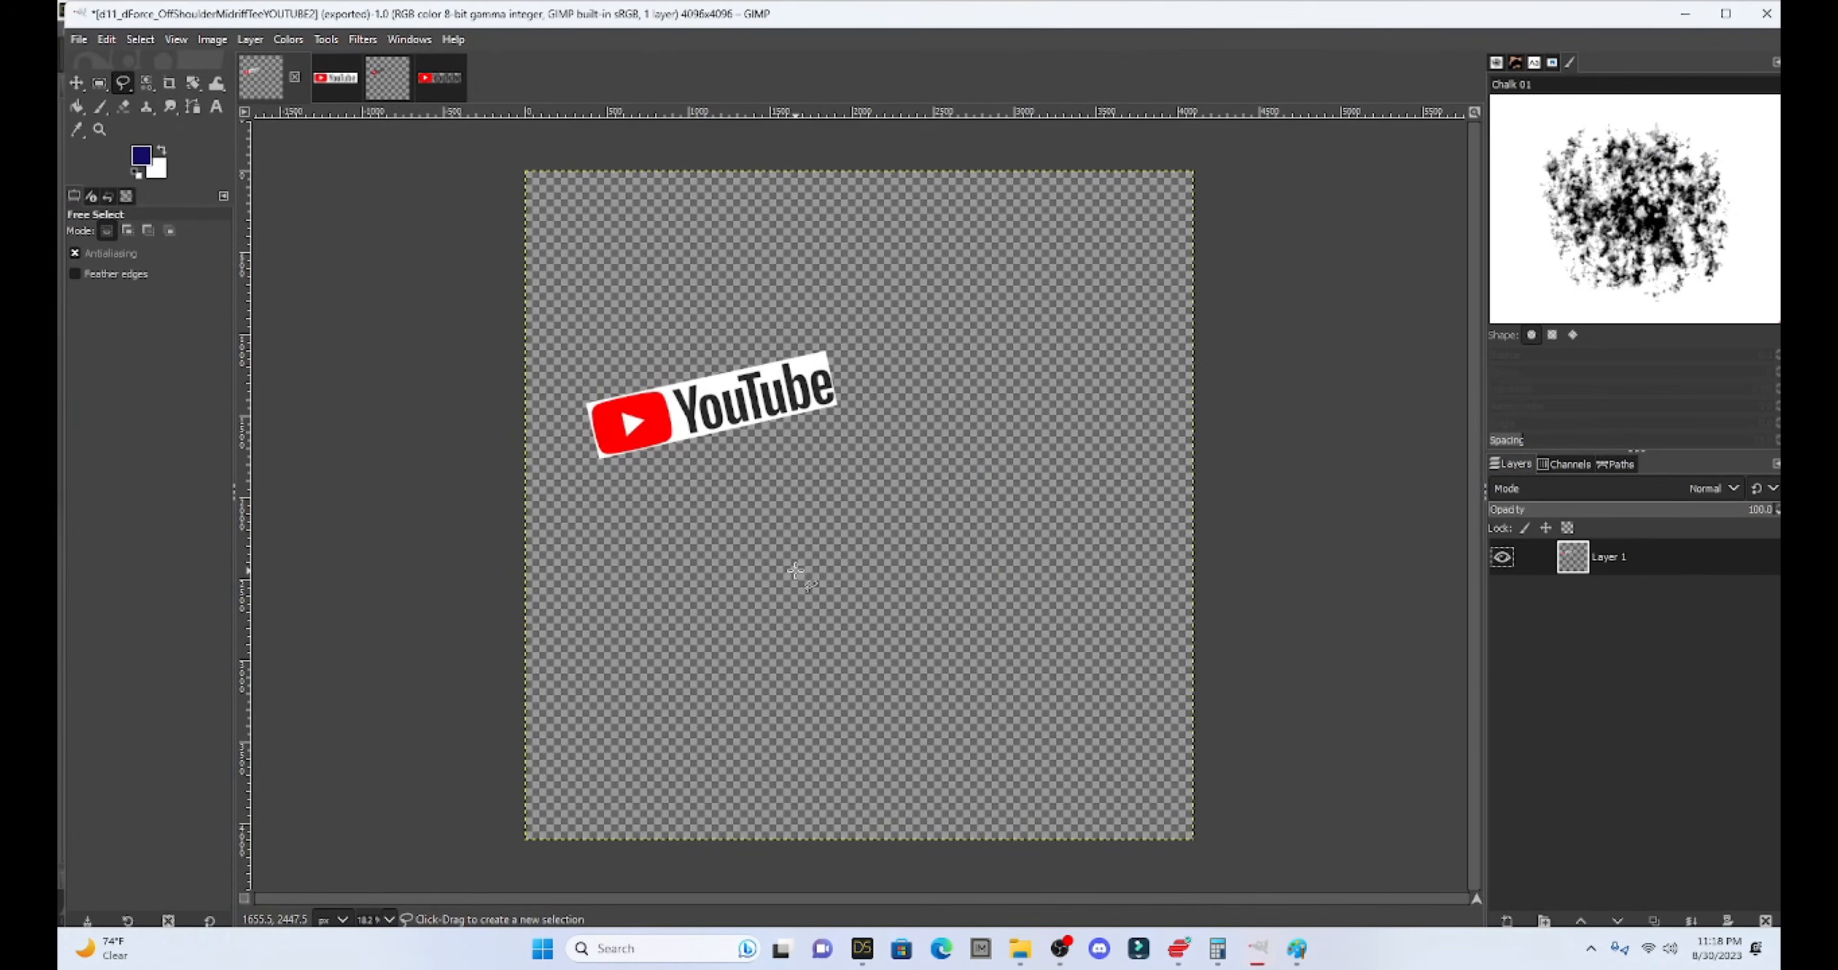
- Convert the texture's colour profile, then close both YouTube logo images, discarding changes
{"action": "left_click", "coordinate": [554, 387]}
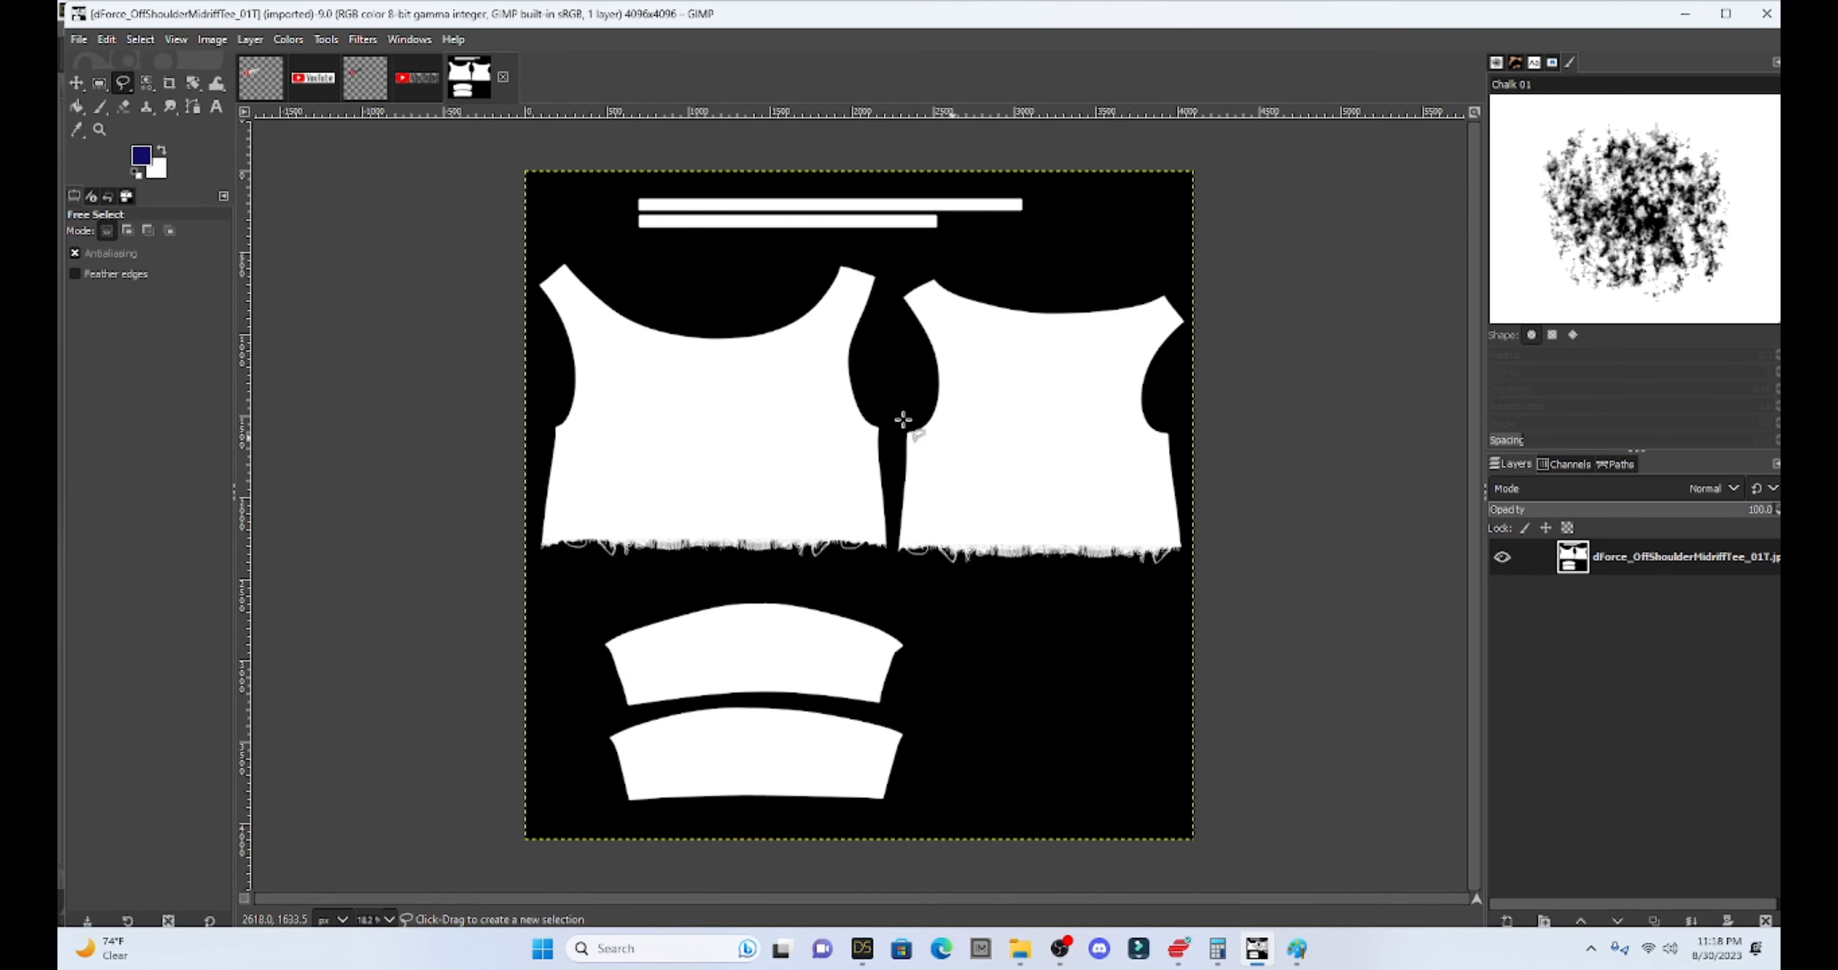
{"action": "left_click", "coordinate": [262, 78]}
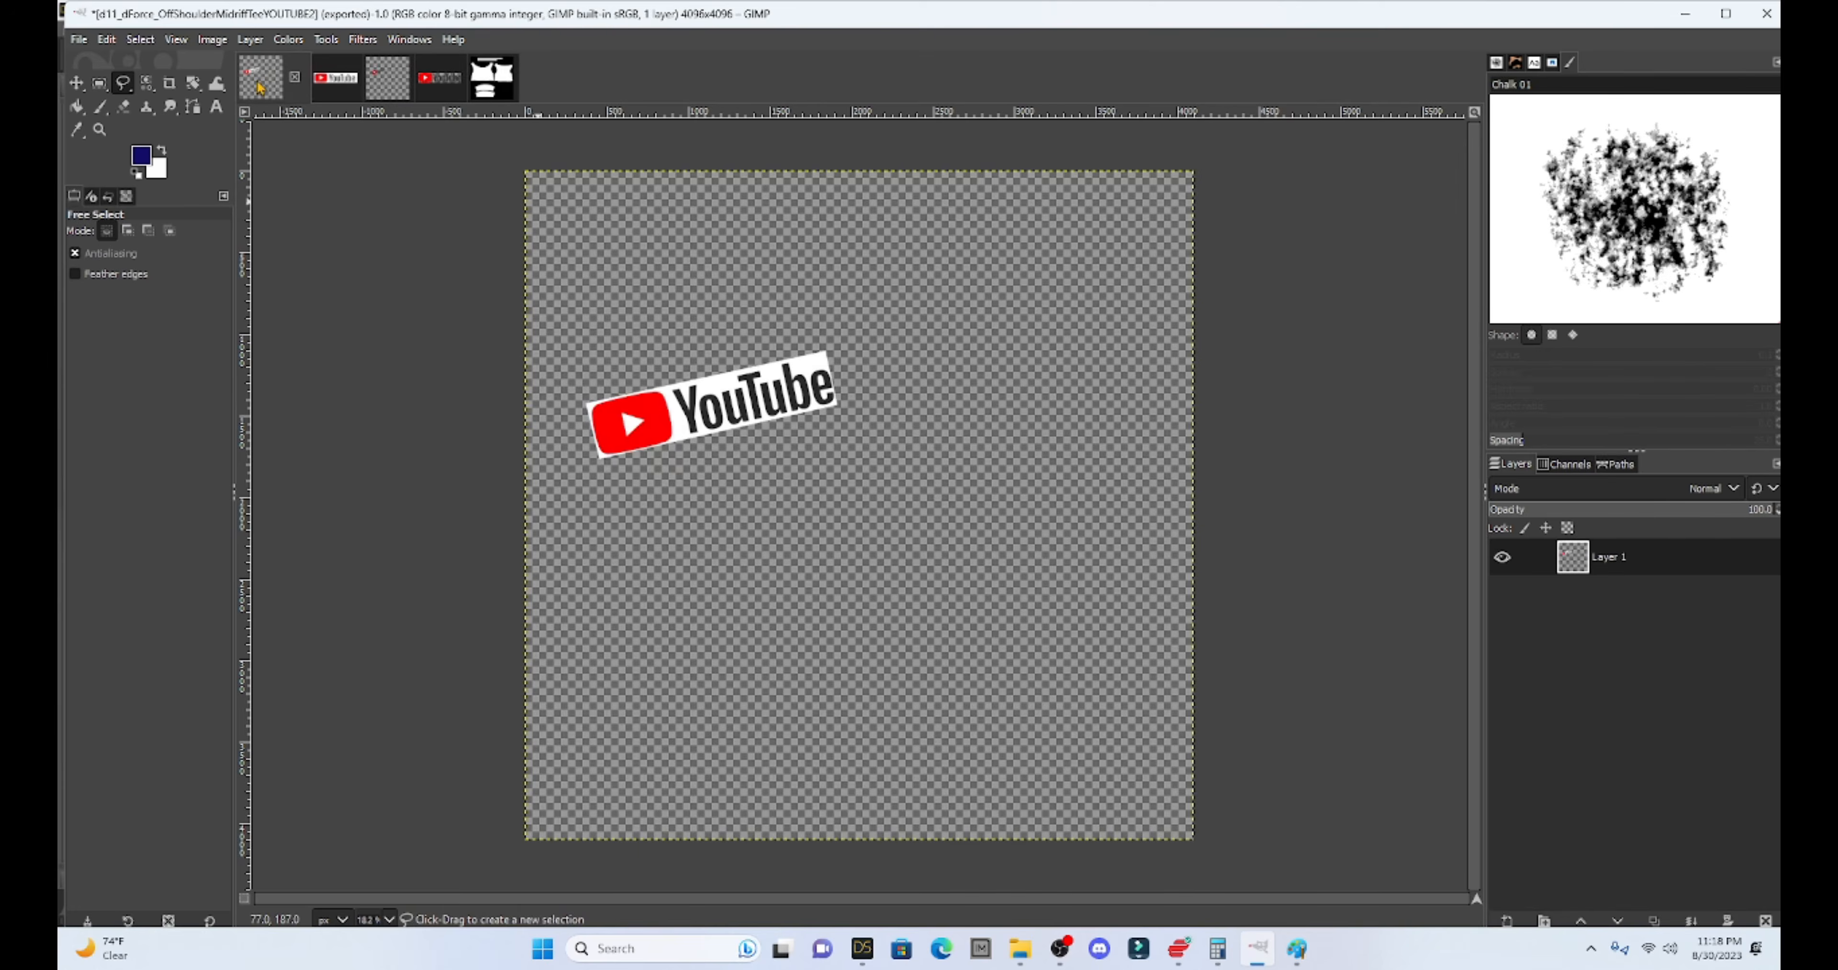
{"action": "left_click", "coordinate": [295, 76]}
{"action": "left_click", "coordinate": [975, 597]}
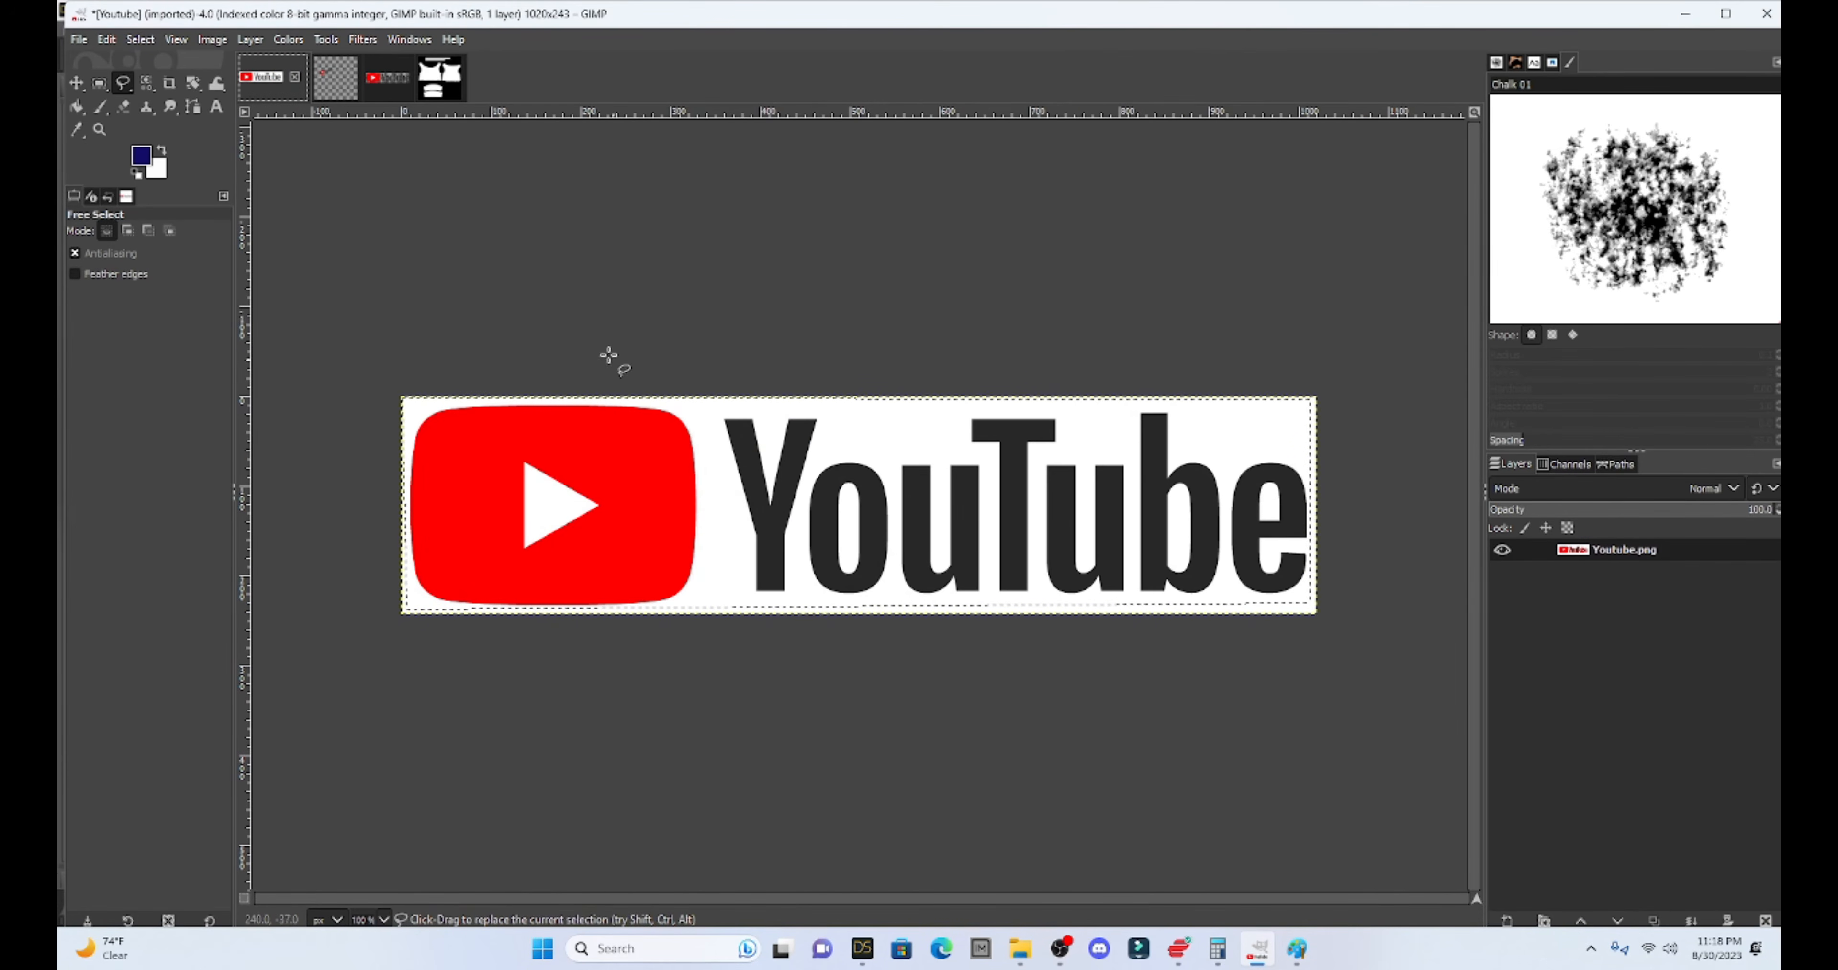
{"action": "left_click", "coordinate": [295, 76]}
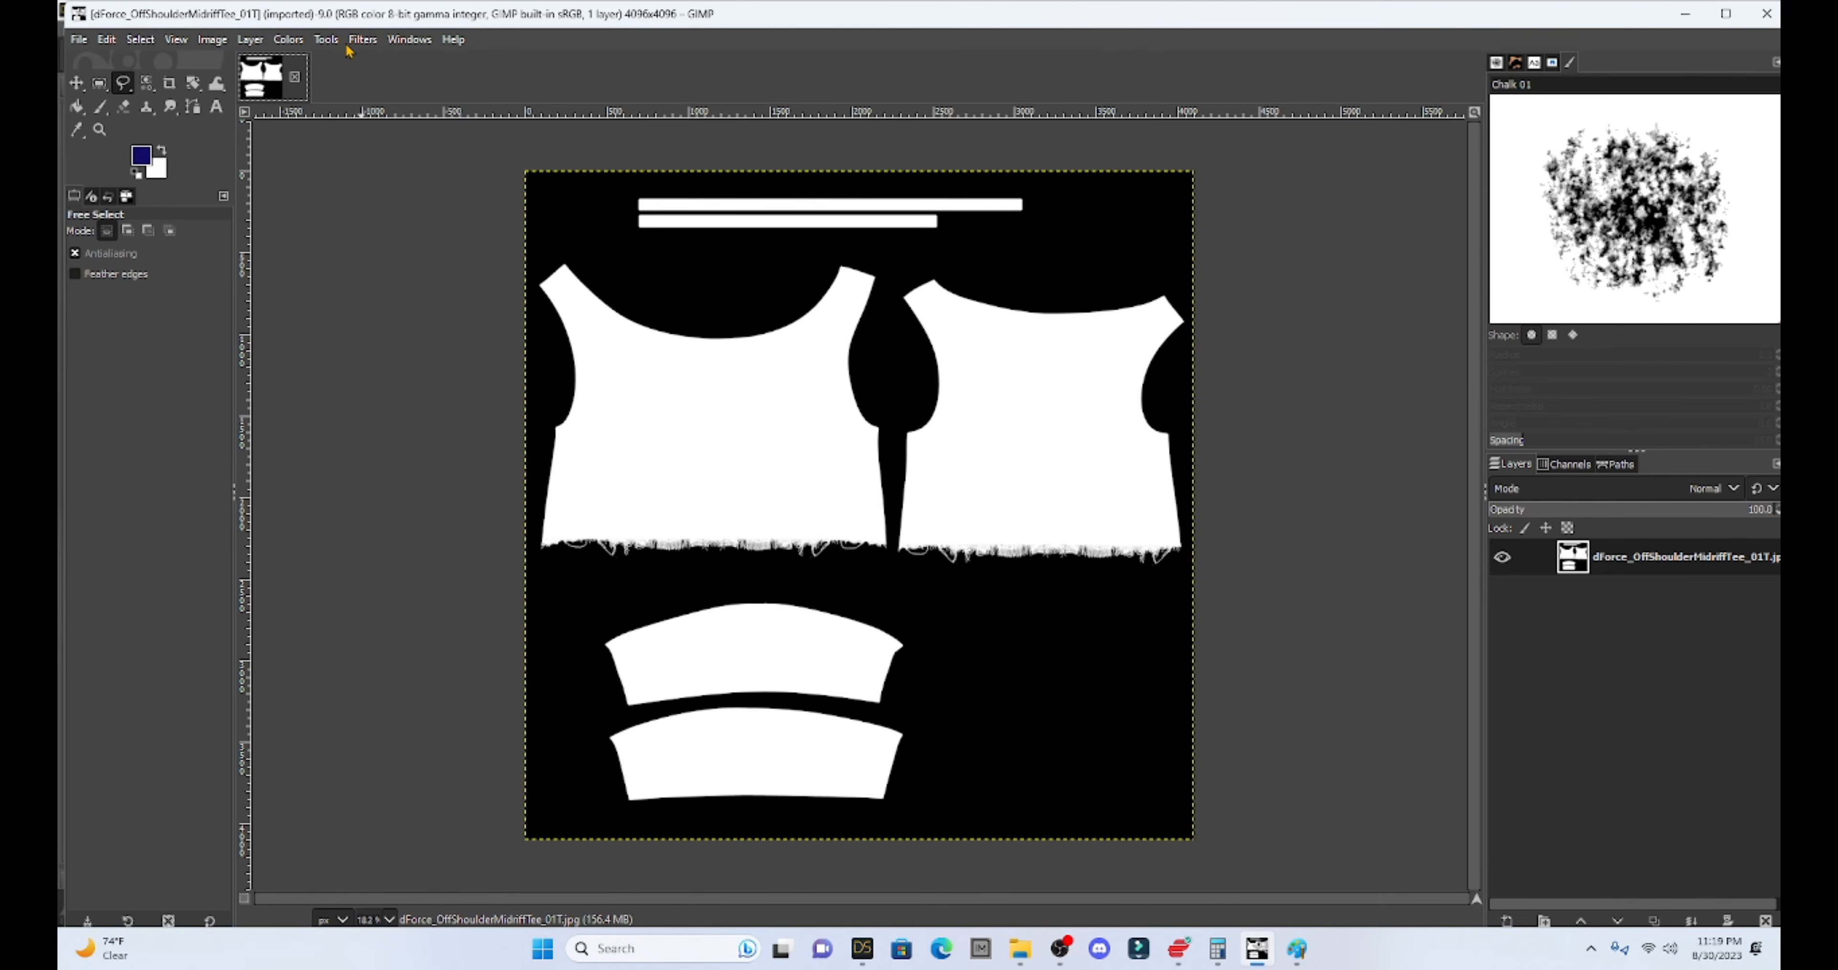
- Add a new transparent Layer 1 to the tee texture and make it the active layer
{"action": "left_click", "coordinate": [250, 40]}
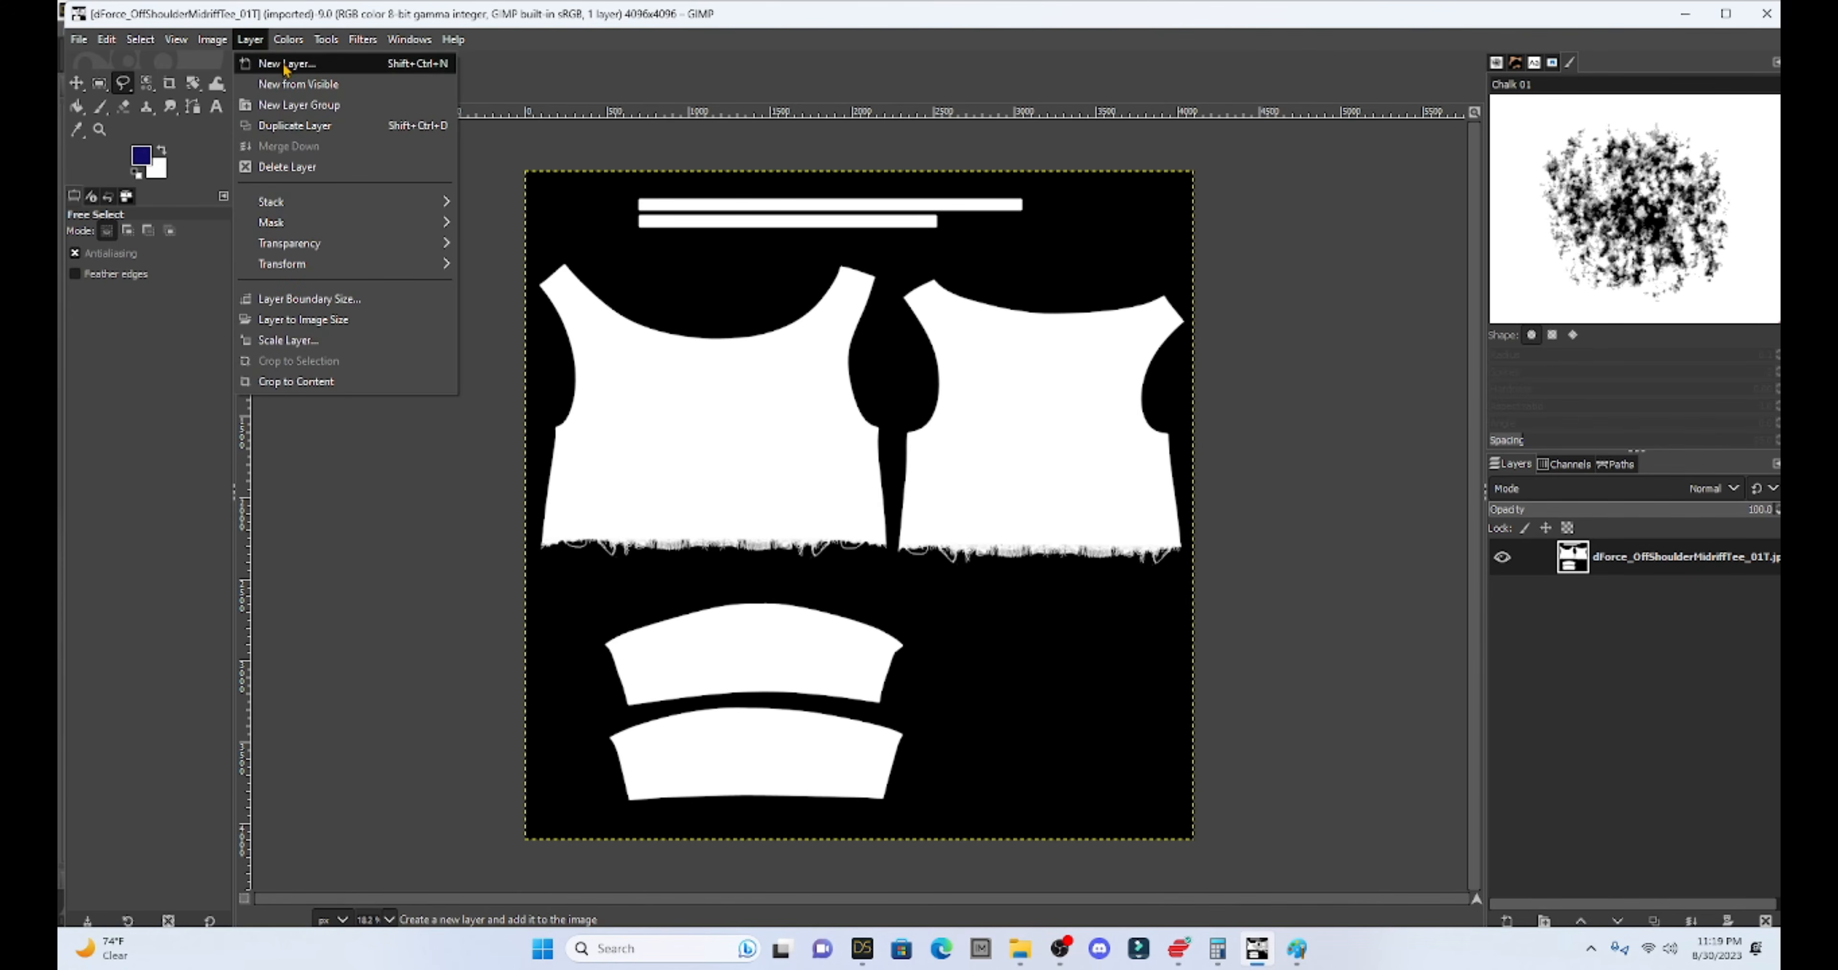
{"action": "left_click", "coordinate": [275, 61]}
{"action": "left_click", "coordinate": [1066, 710]}
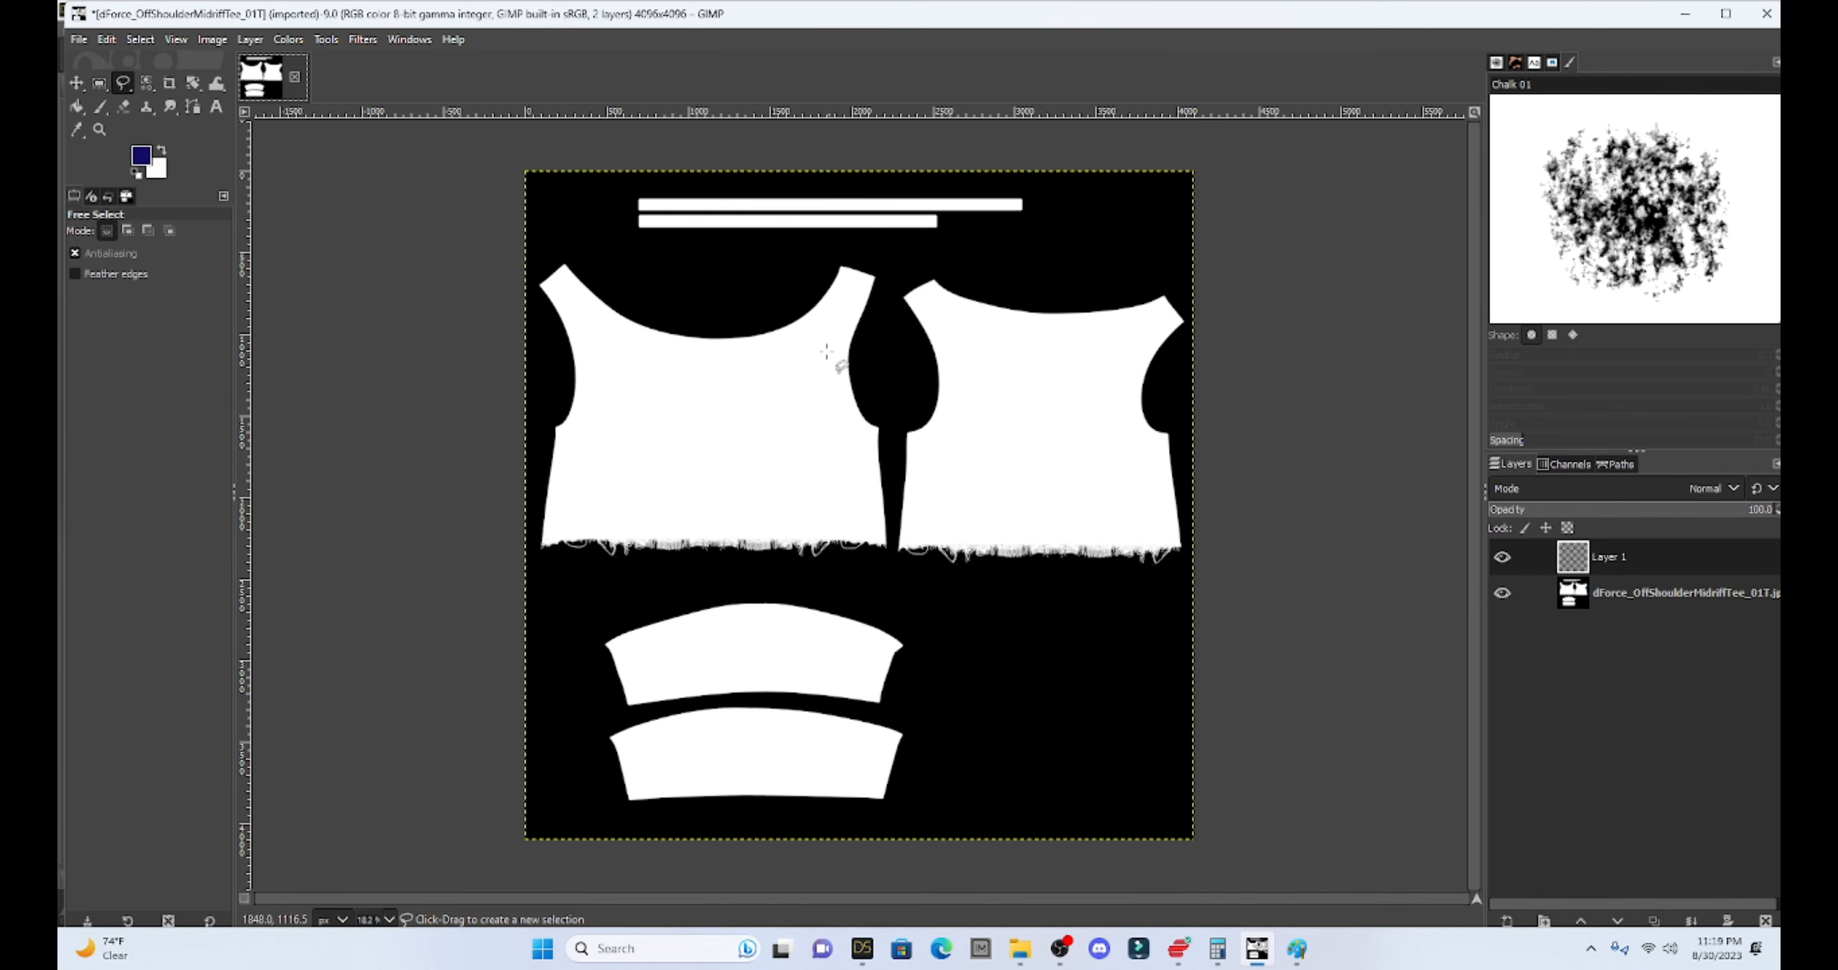
{"action": "left_click", "coordinate": [1644, 564]}
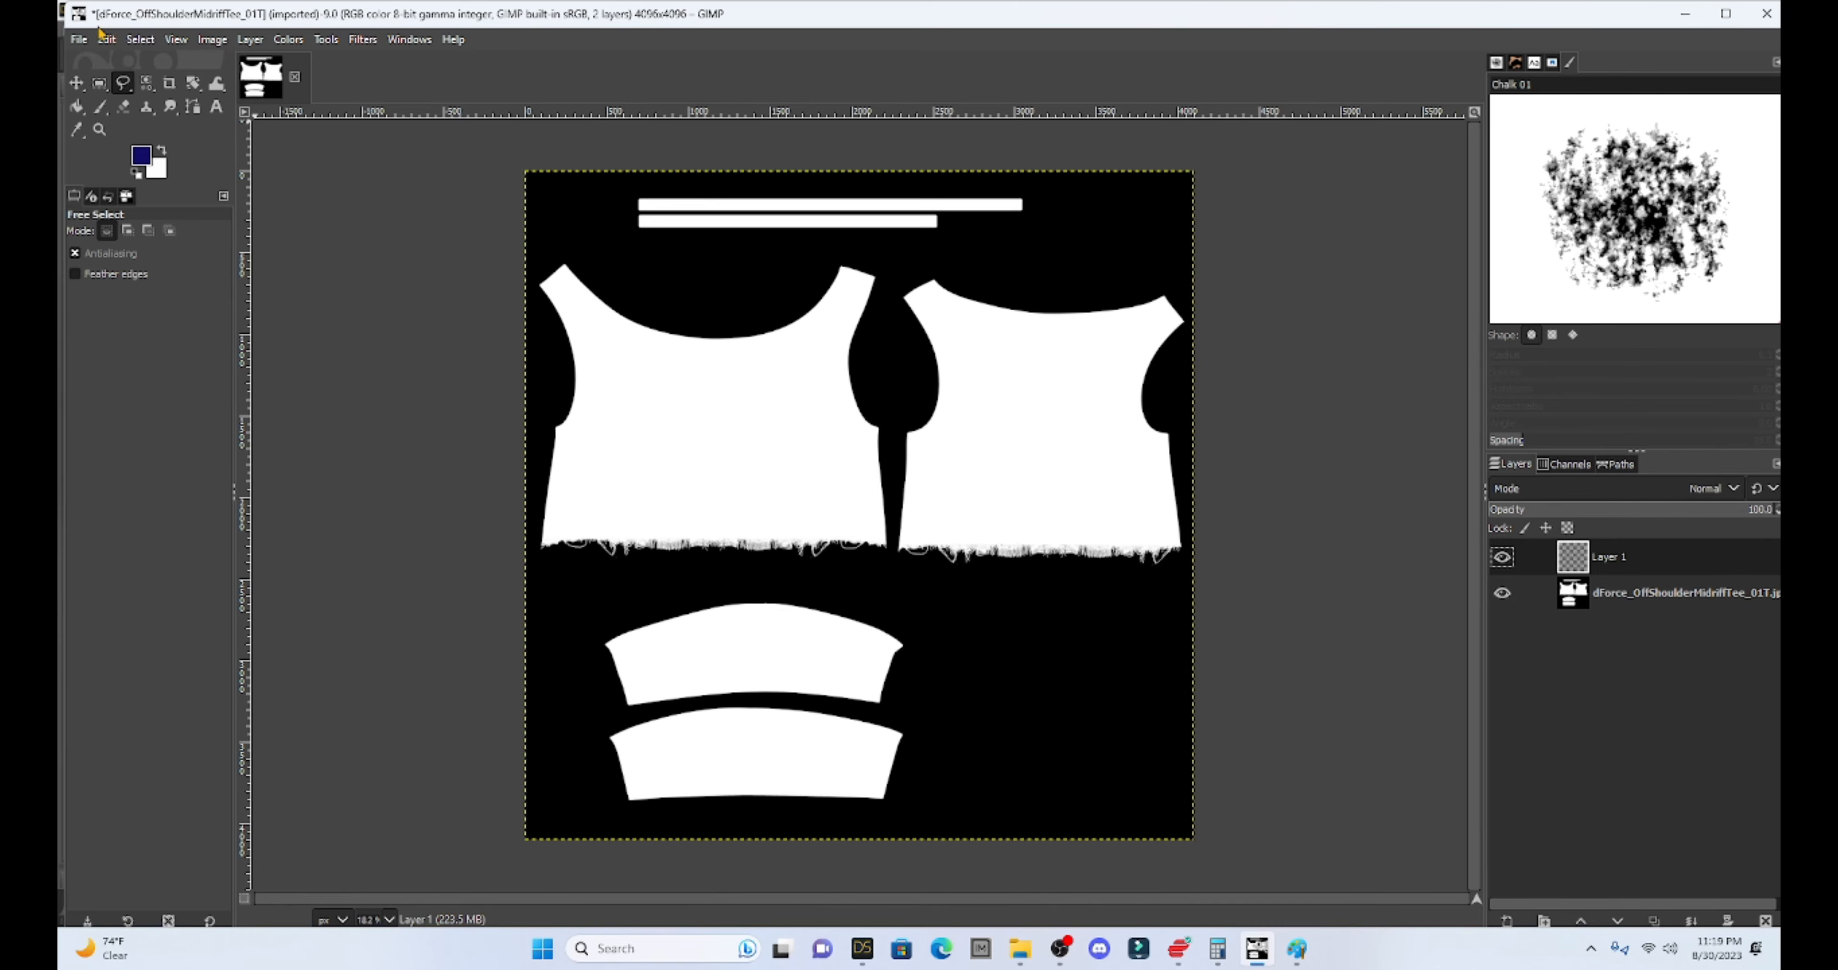
- Open YouTube.jpg from D:\DAZ LIE Textures, converting it to the built-in sRGB profile
{"action": "left_click", "coordinate": [80, 39]}
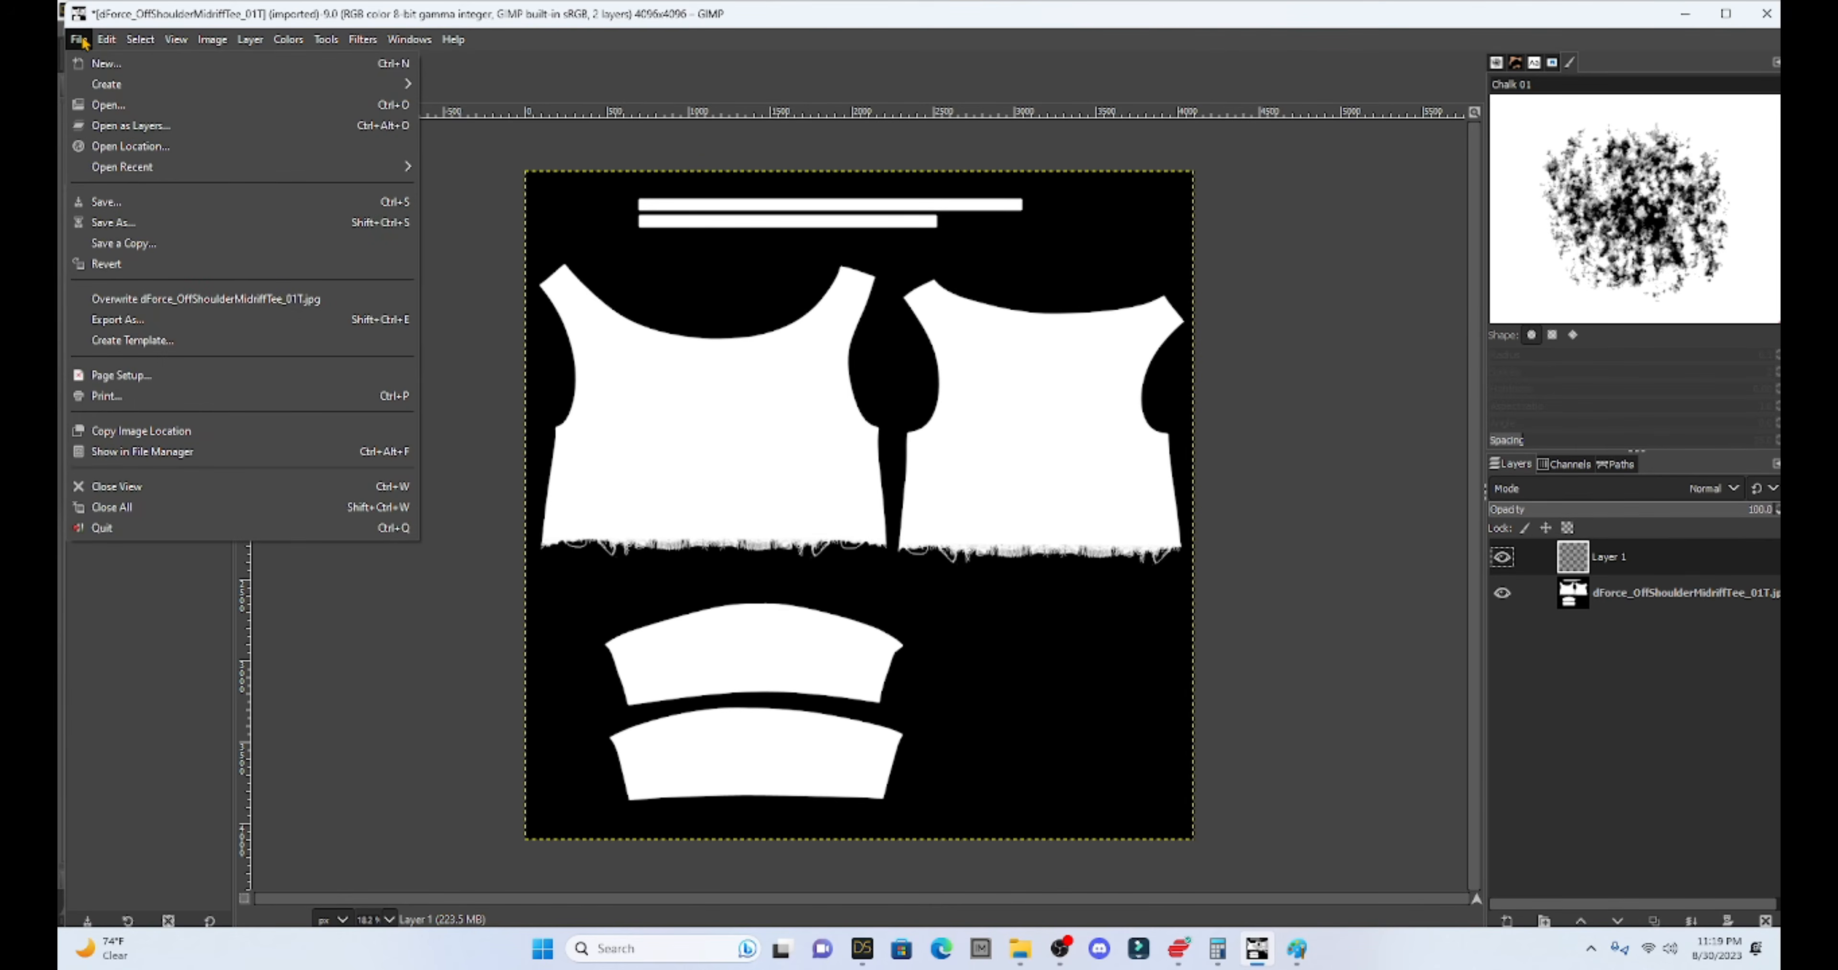
{"action": "left_click", "coordinate": [108, 106]}
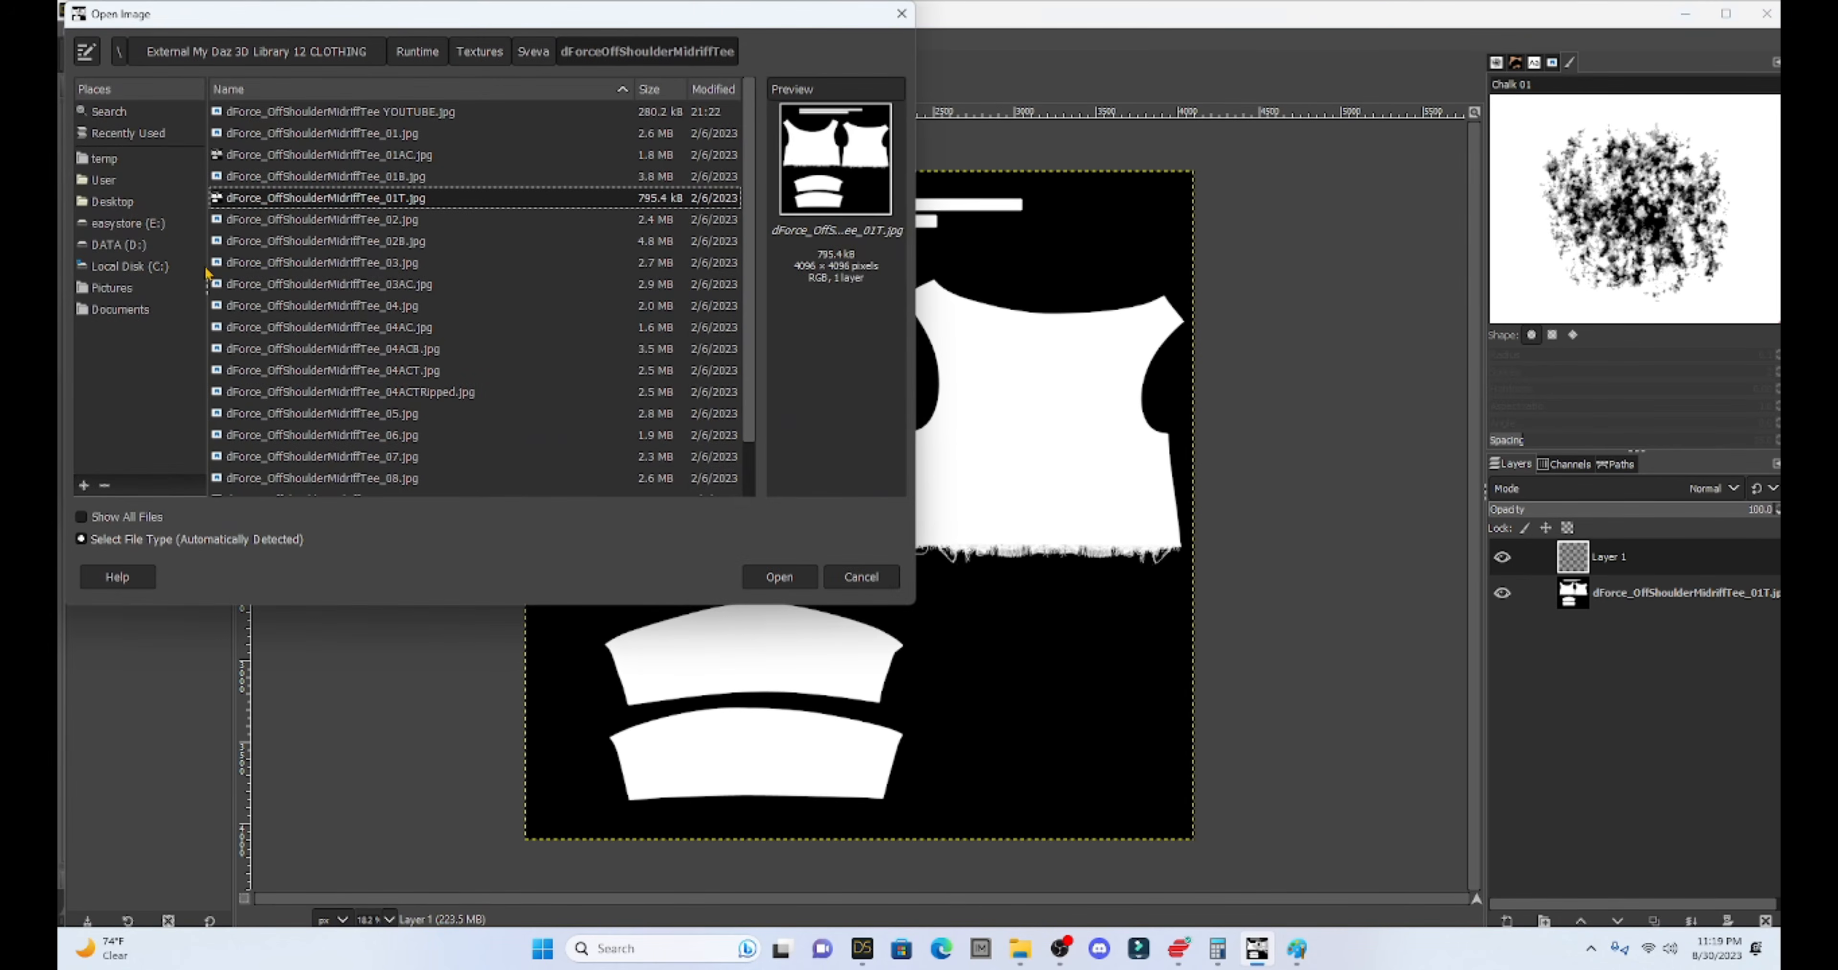
{"action": "left_click", "coordinate": [132, 245]}
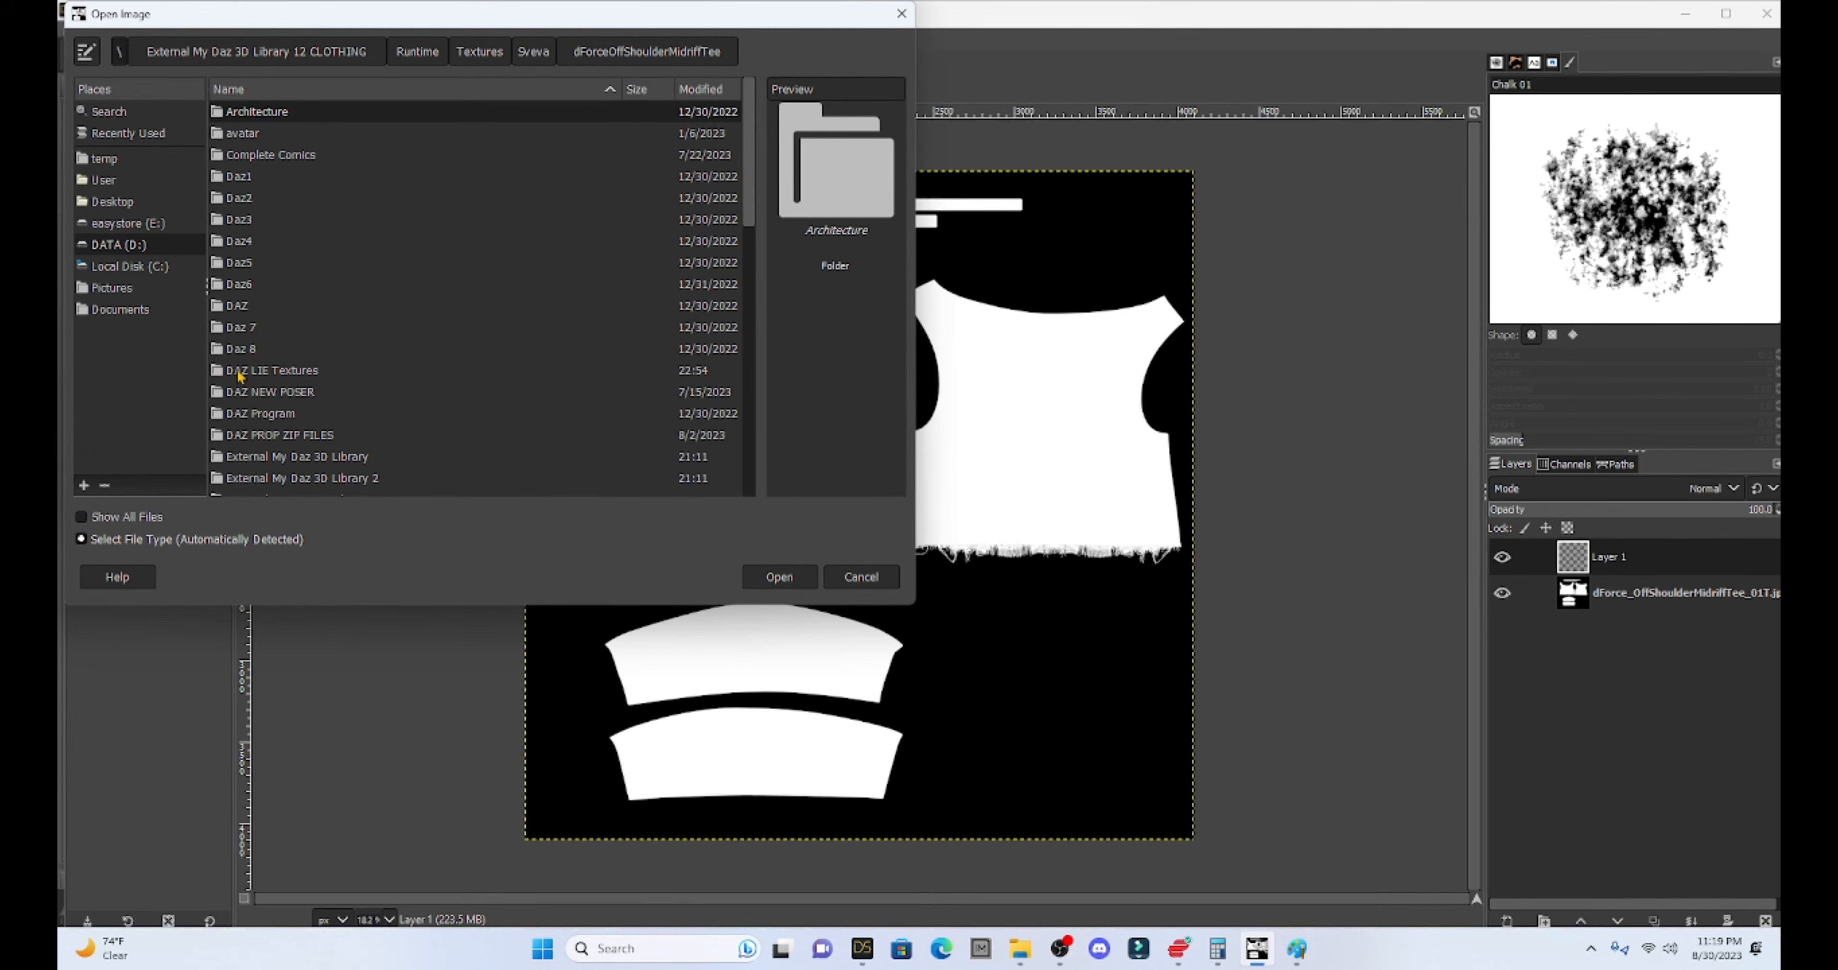
{"action": "double_click", "coordinate": [293, 371]}
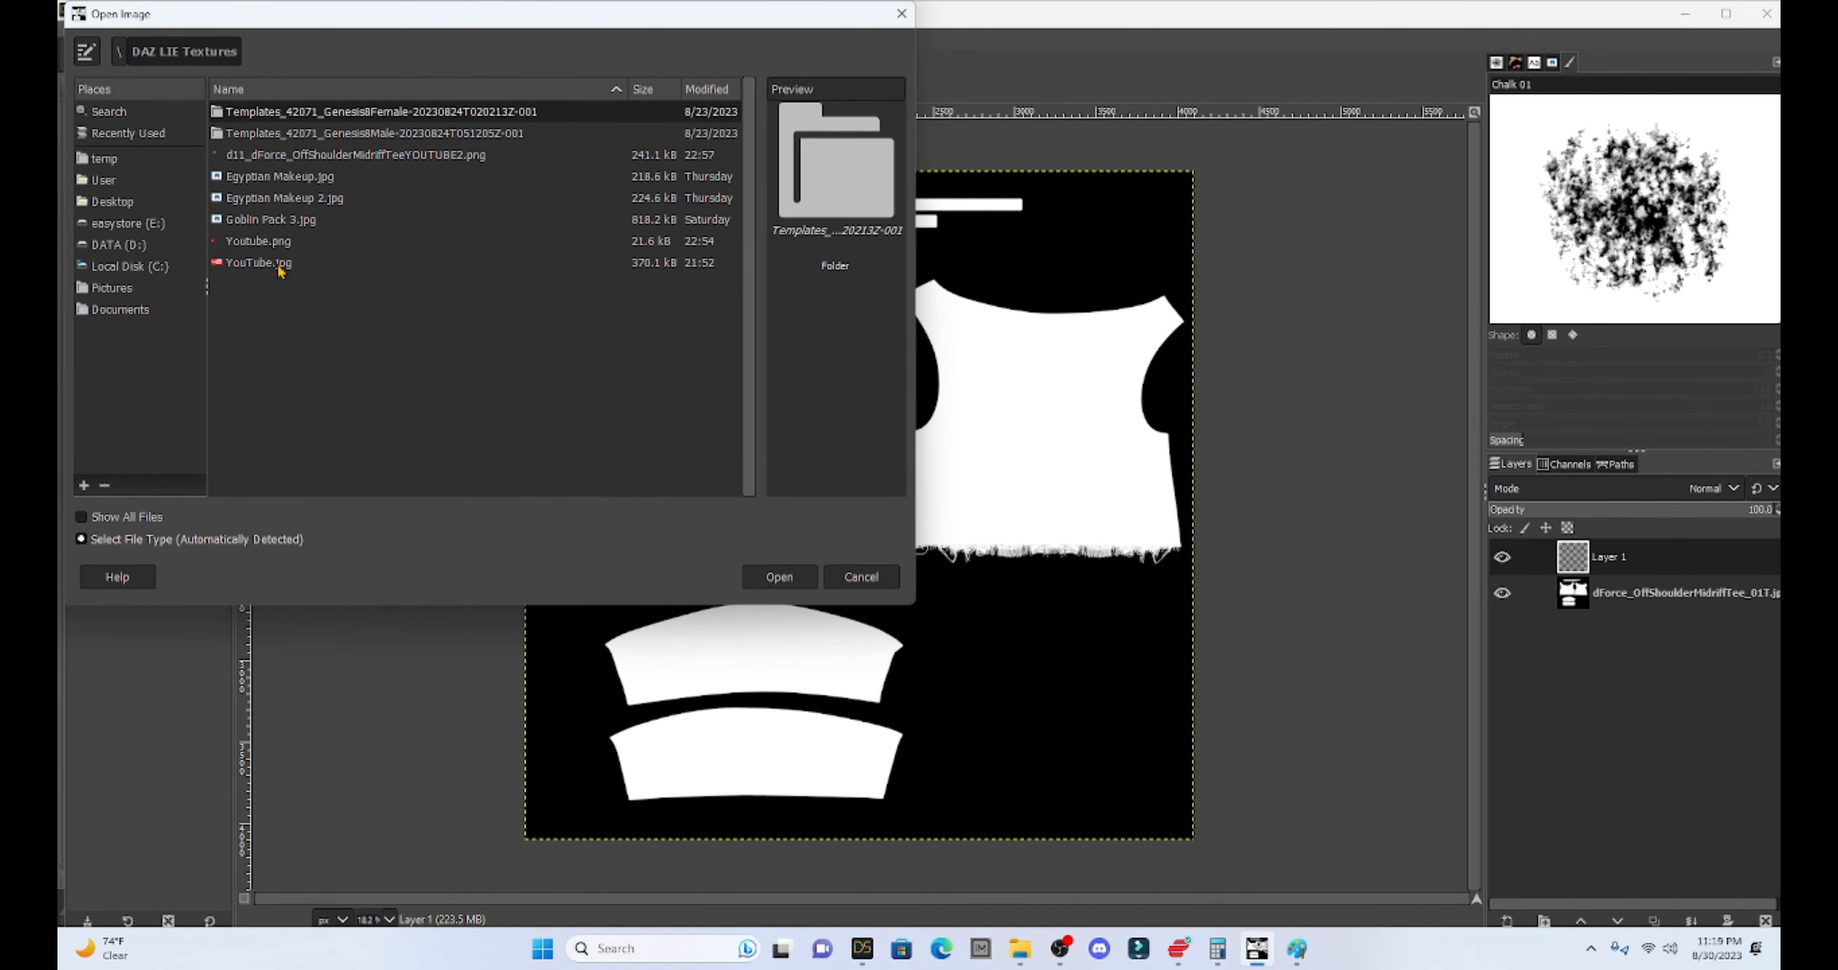
{"action": "double_click", "coordinate": [257, 264]}
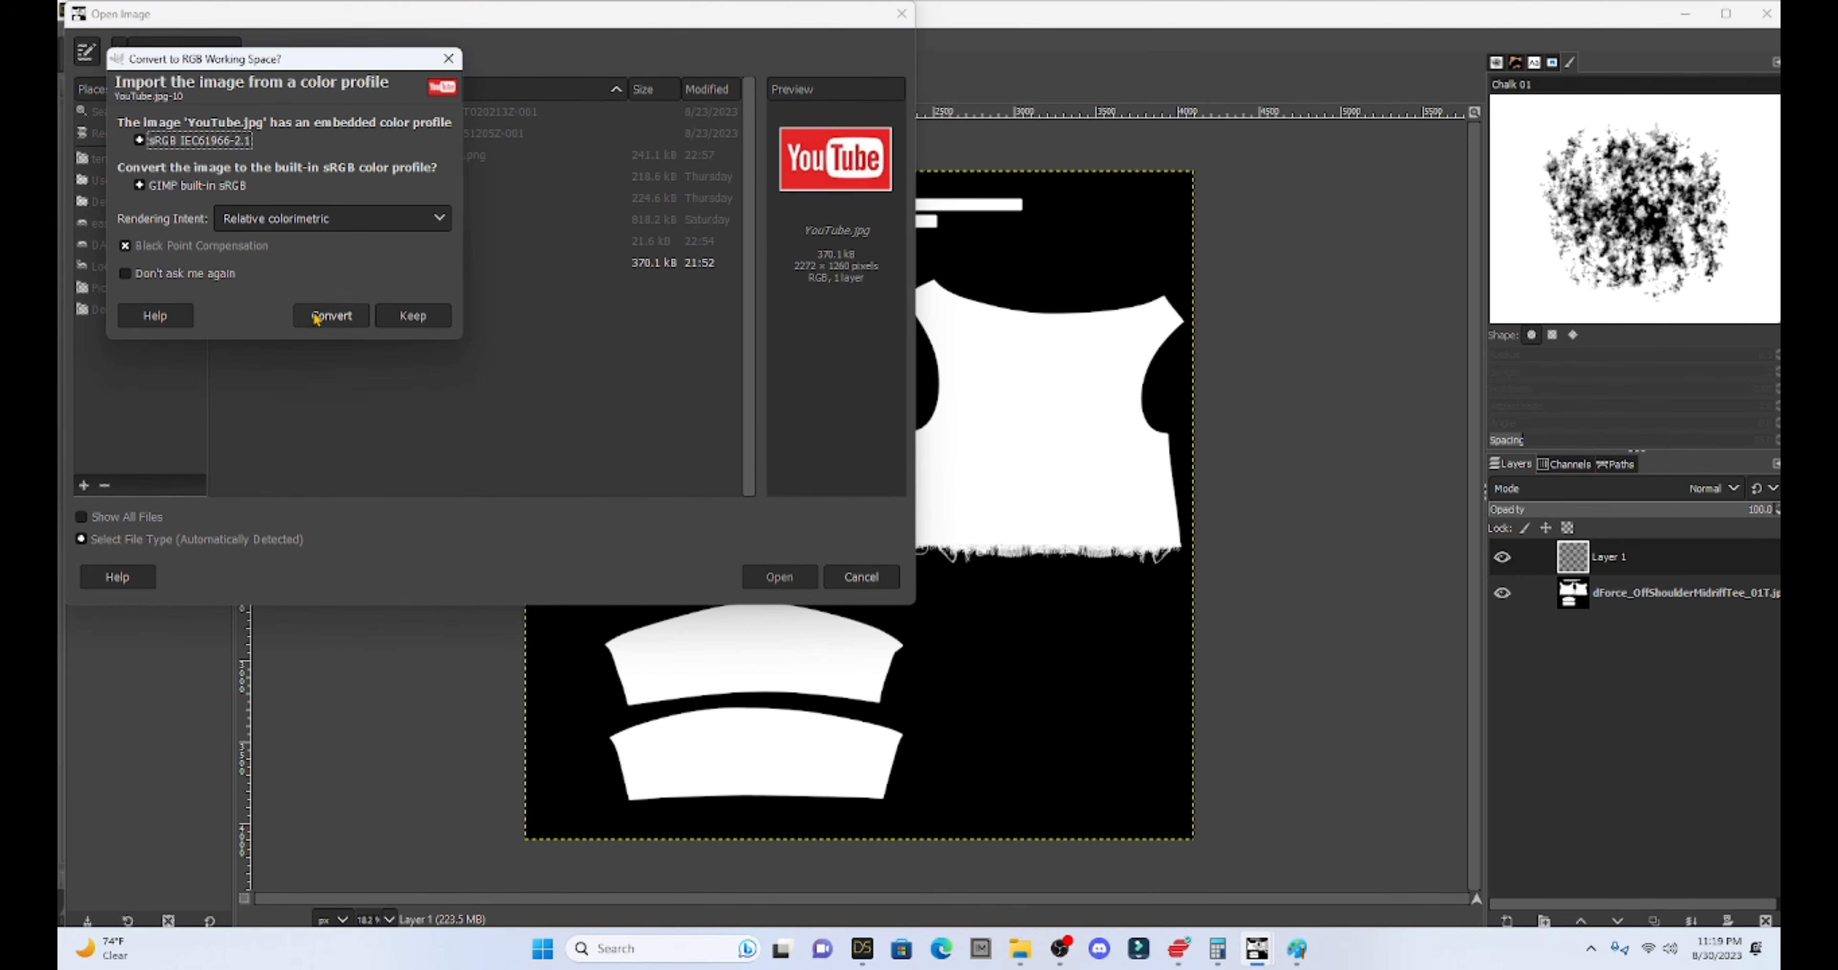
{"action": "left_click", "coordinate": [317, 319]}
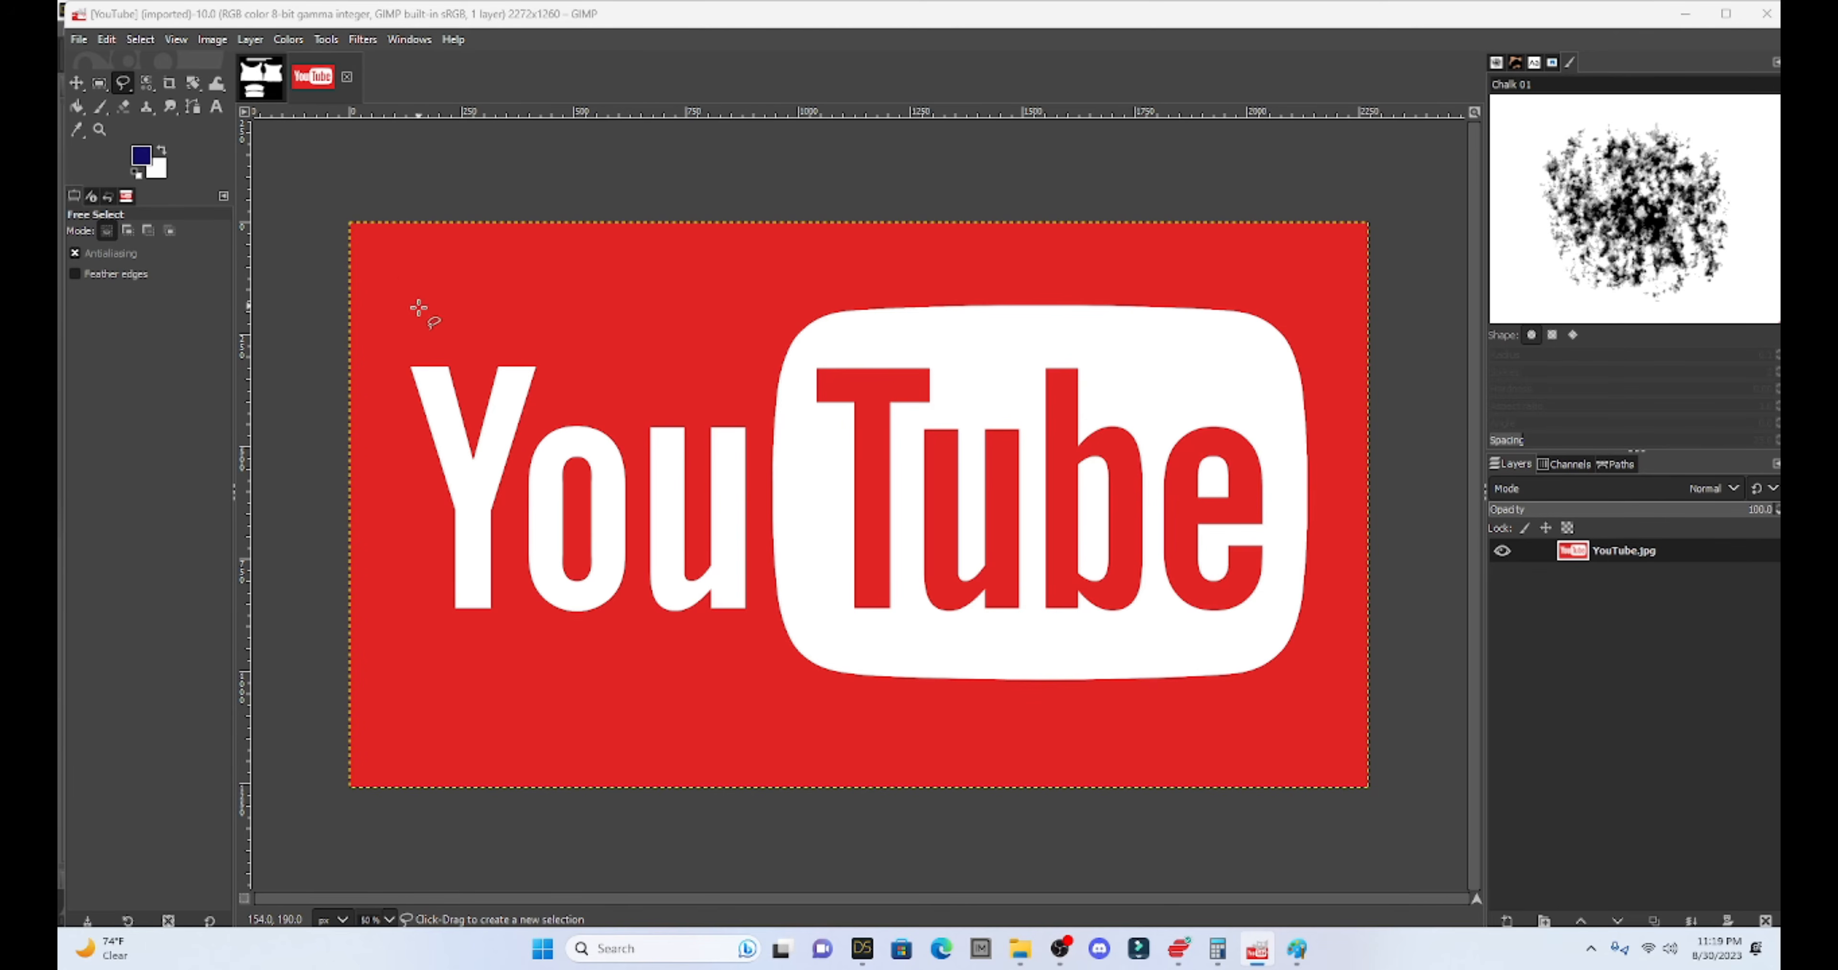
- Select the whole YouTube logo with a four-corner polygon, copy it, and return to the tee texture
{"action": "left_click", "coordinate": [359, 228]}
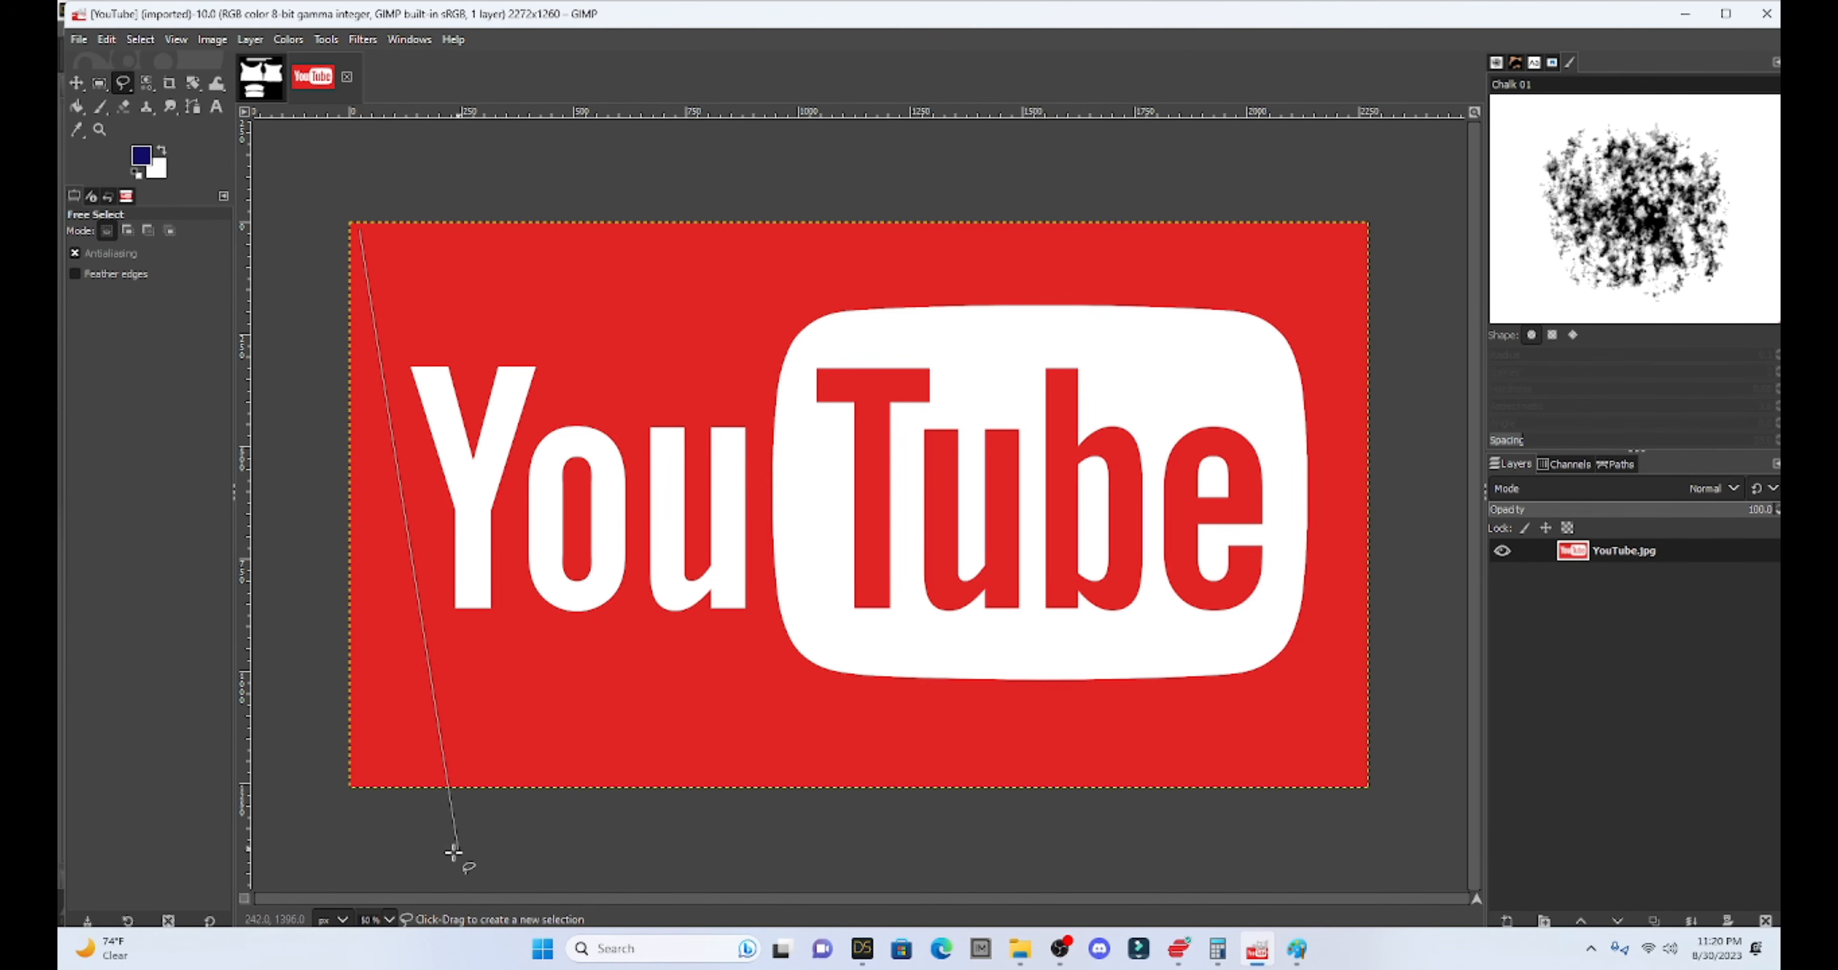
{"action": "left_click", "coordinate": [359, 776]}
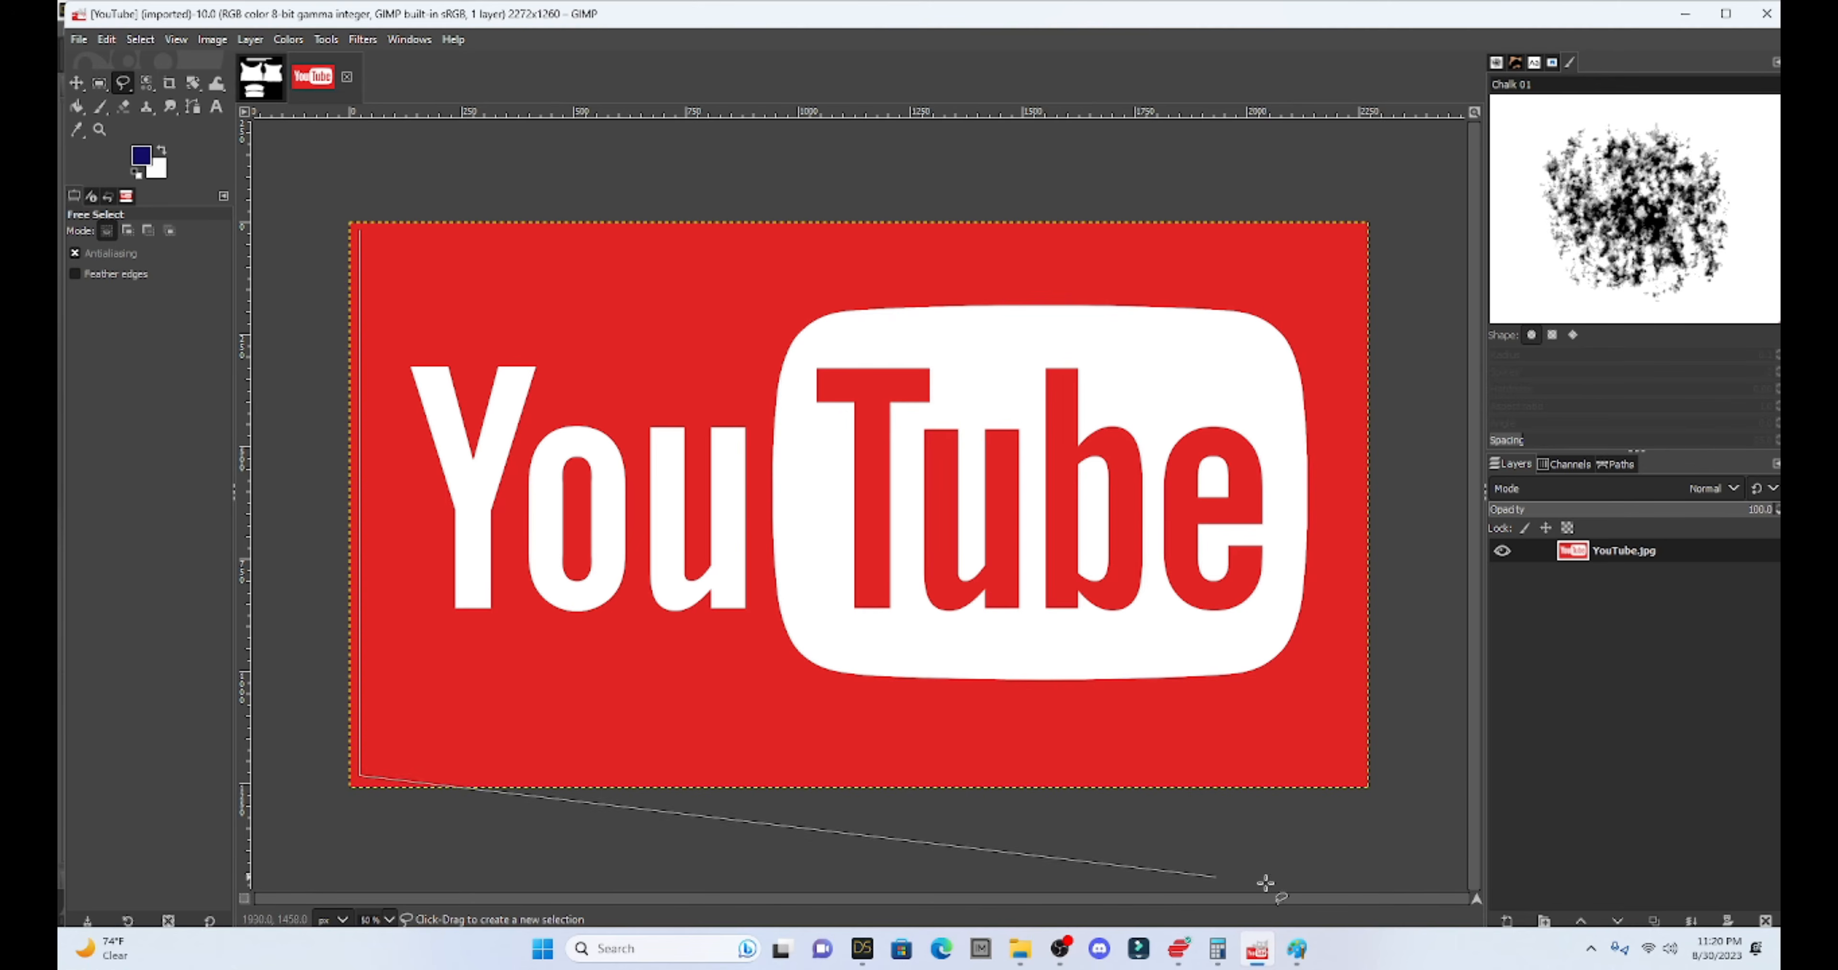
{"action": "left_click", "coordinate": [1358, 775]}
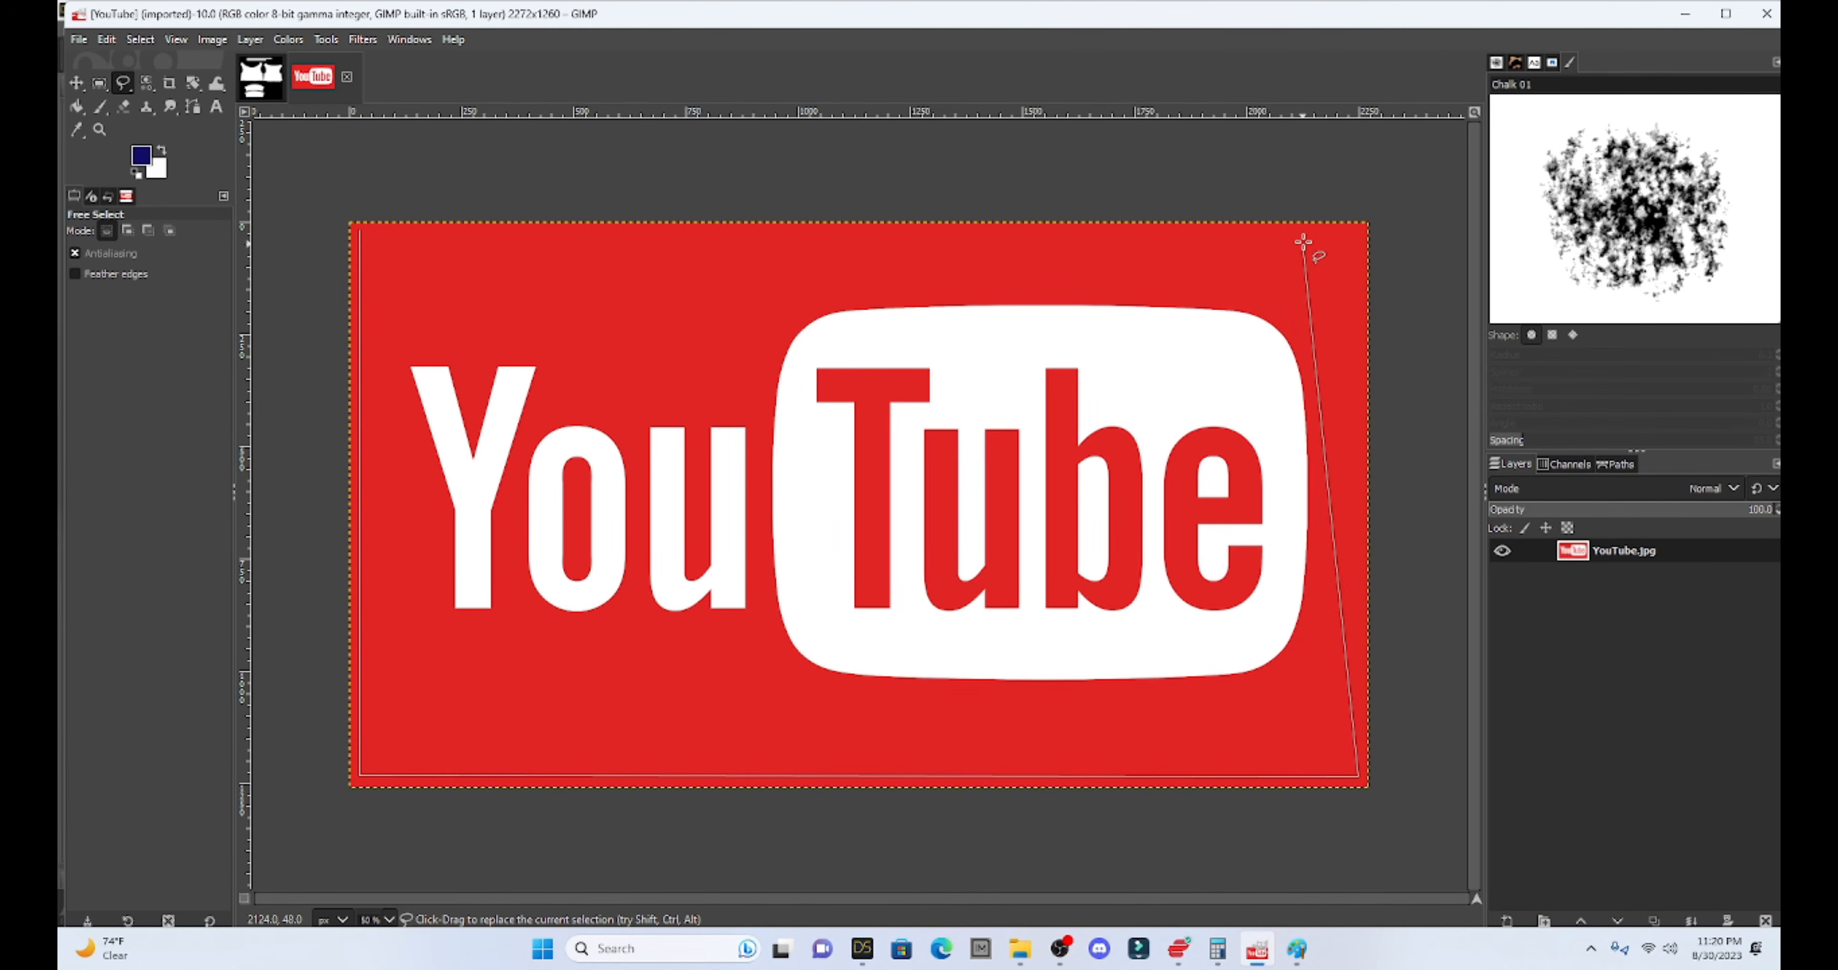
{"action": "left_click", "coordinate": [1358, 233]}
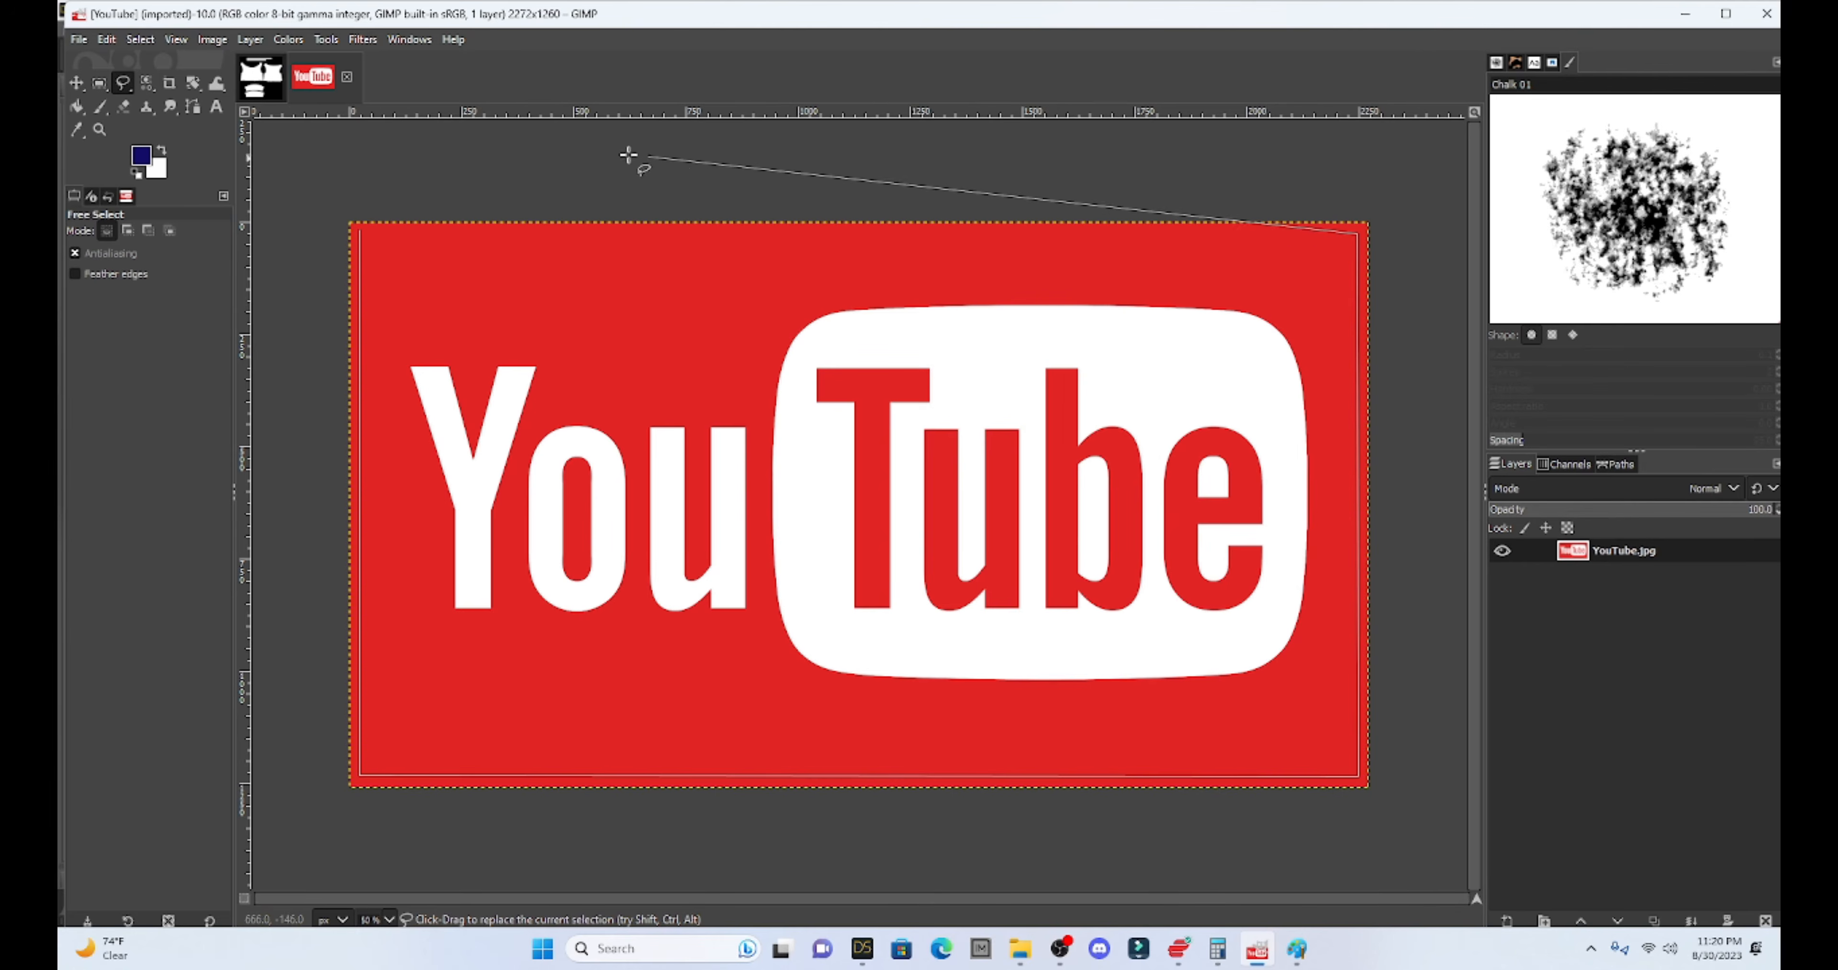
{"action": "double_click", "coordinate": [359, 230]}
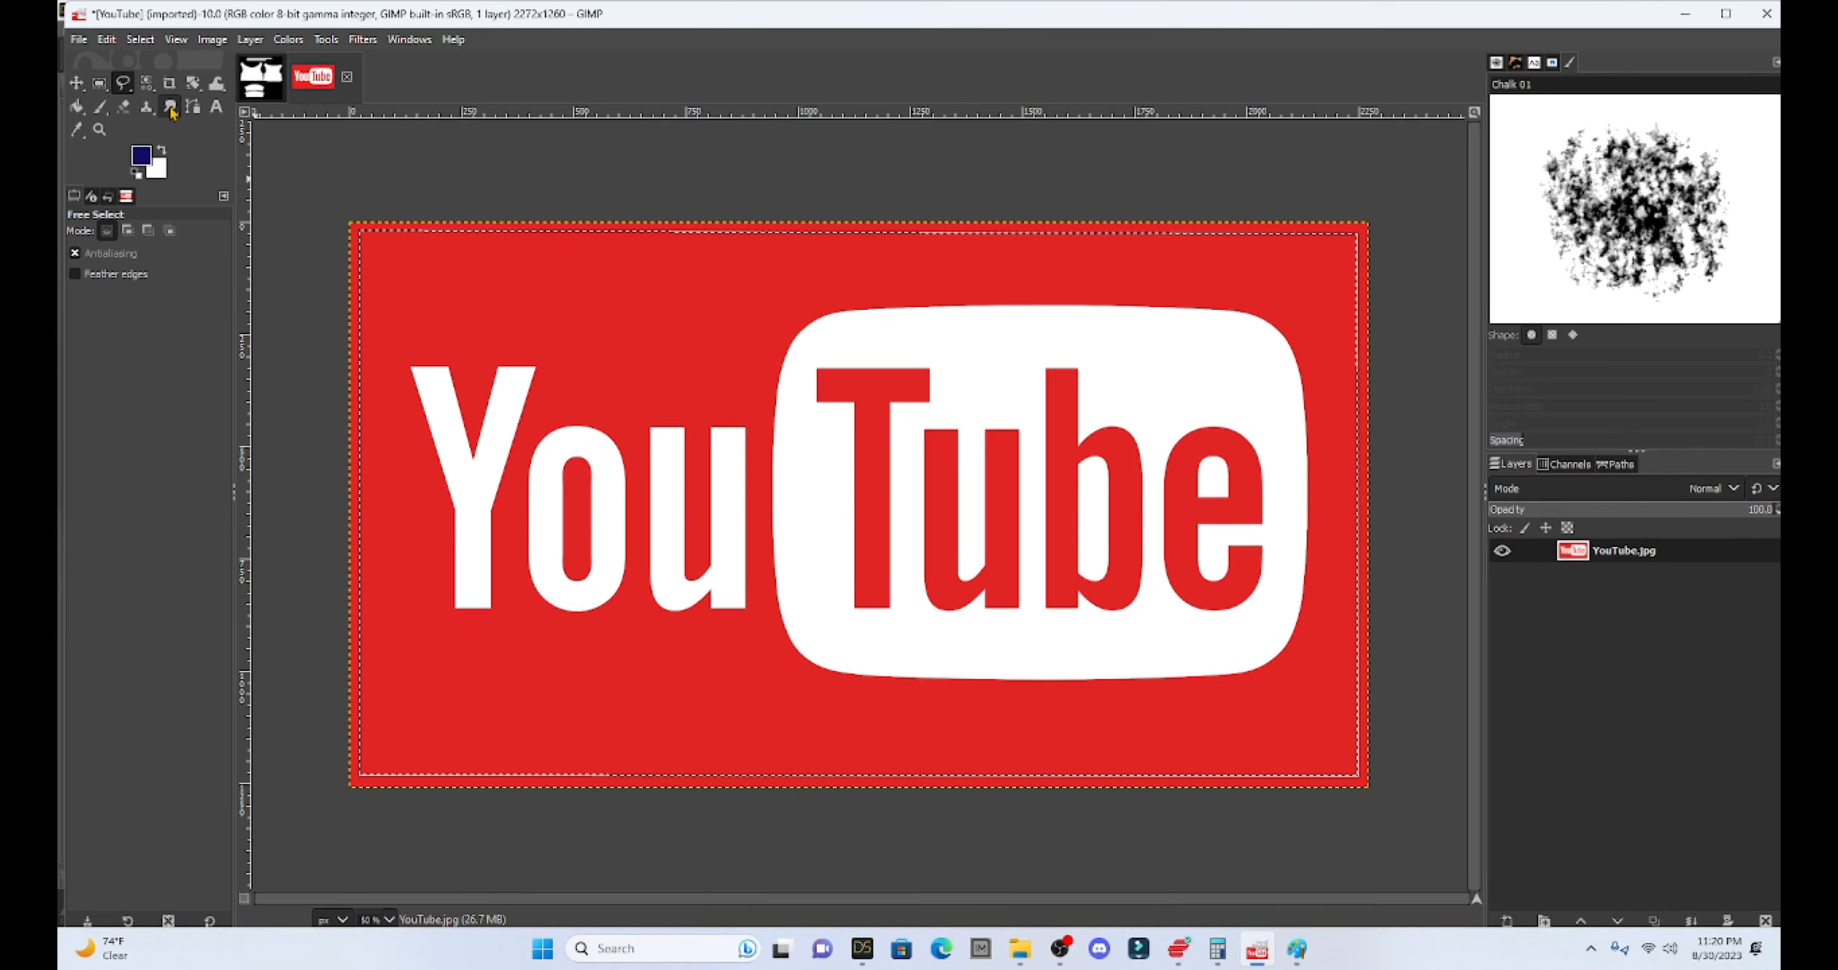
{"action": "key", "text": "ctrl+c"}
{"action": "left_click", "coordinate": [253, 70]}
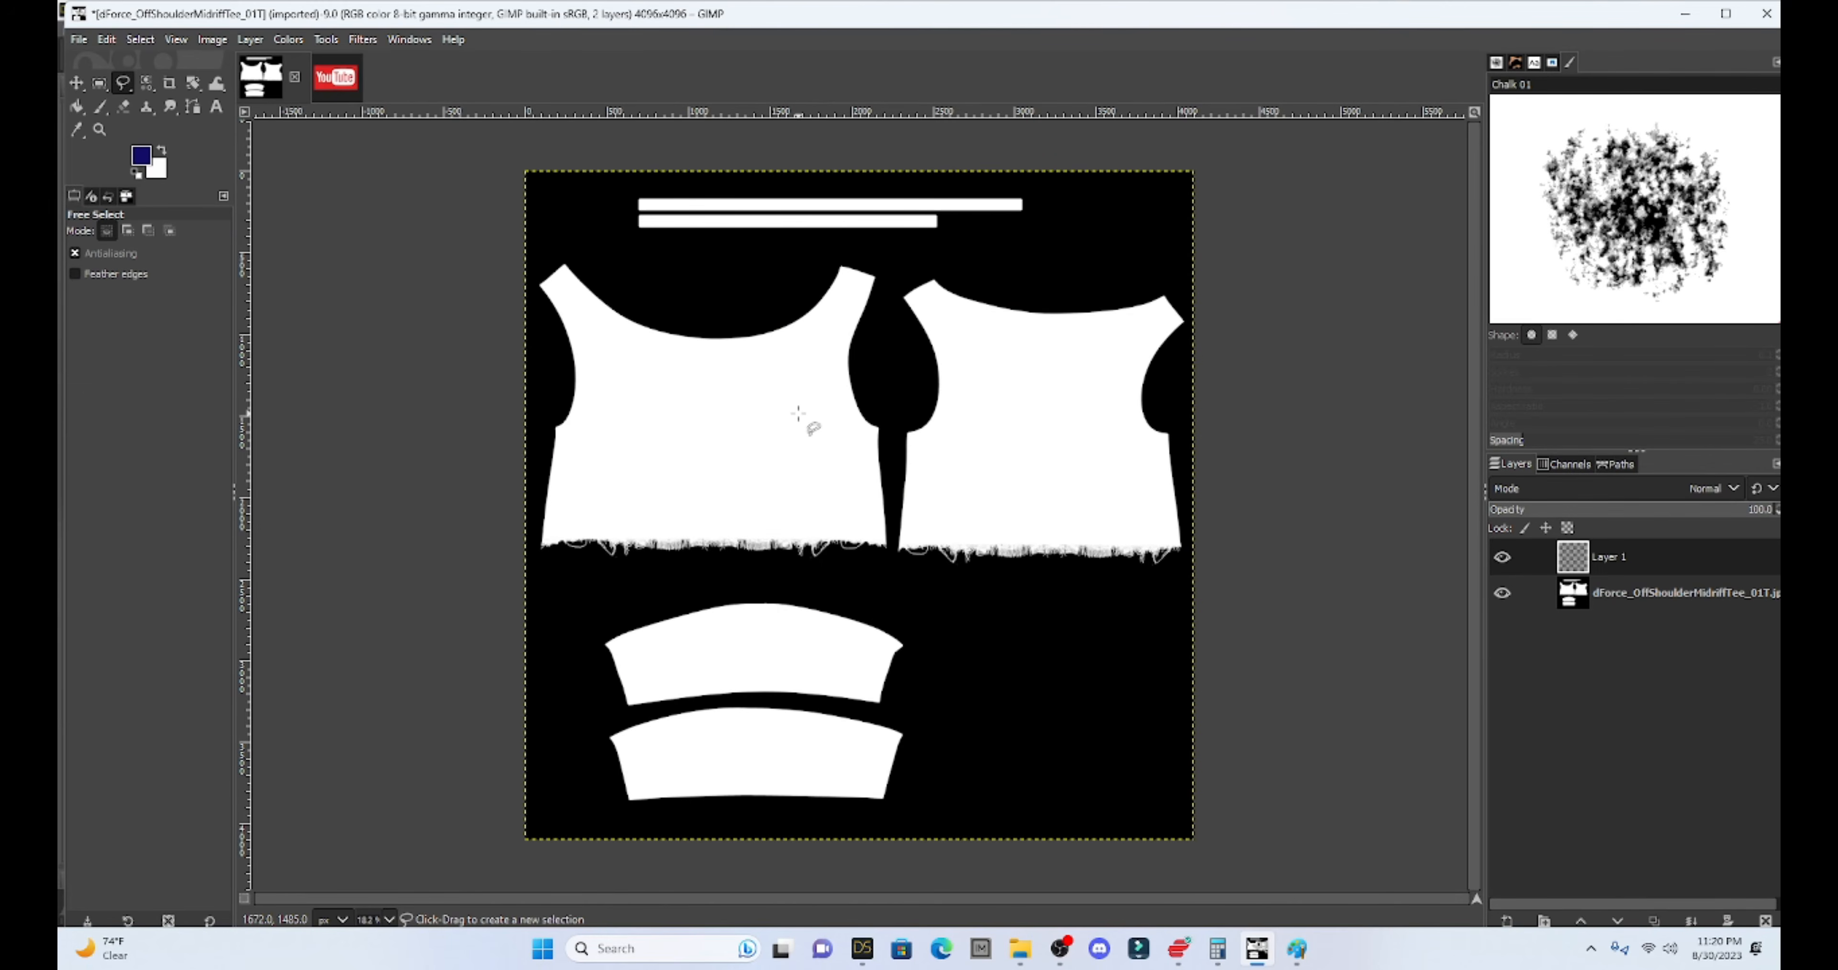
- Paste the YouTube logo, scale it to 1133x619, and anchor it on the front panel's chest
{"action": "key", "text": "ctrl"}
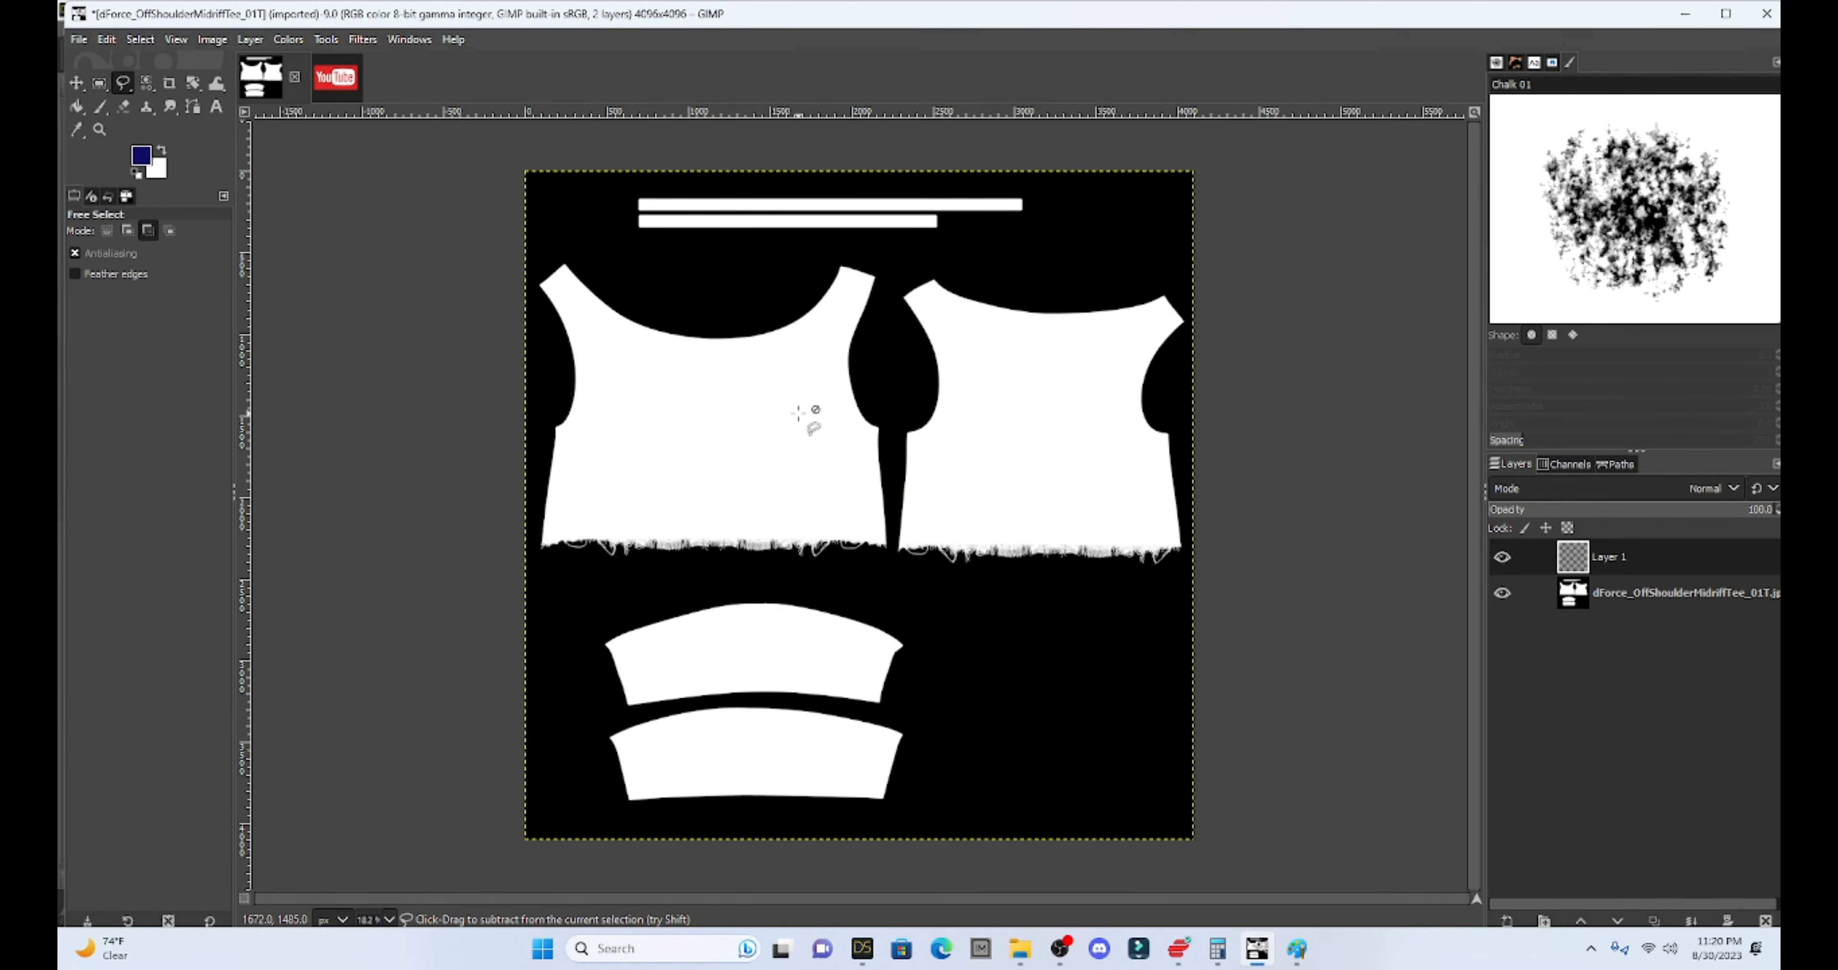
{"action": "key", "text": "ctrl+v"}
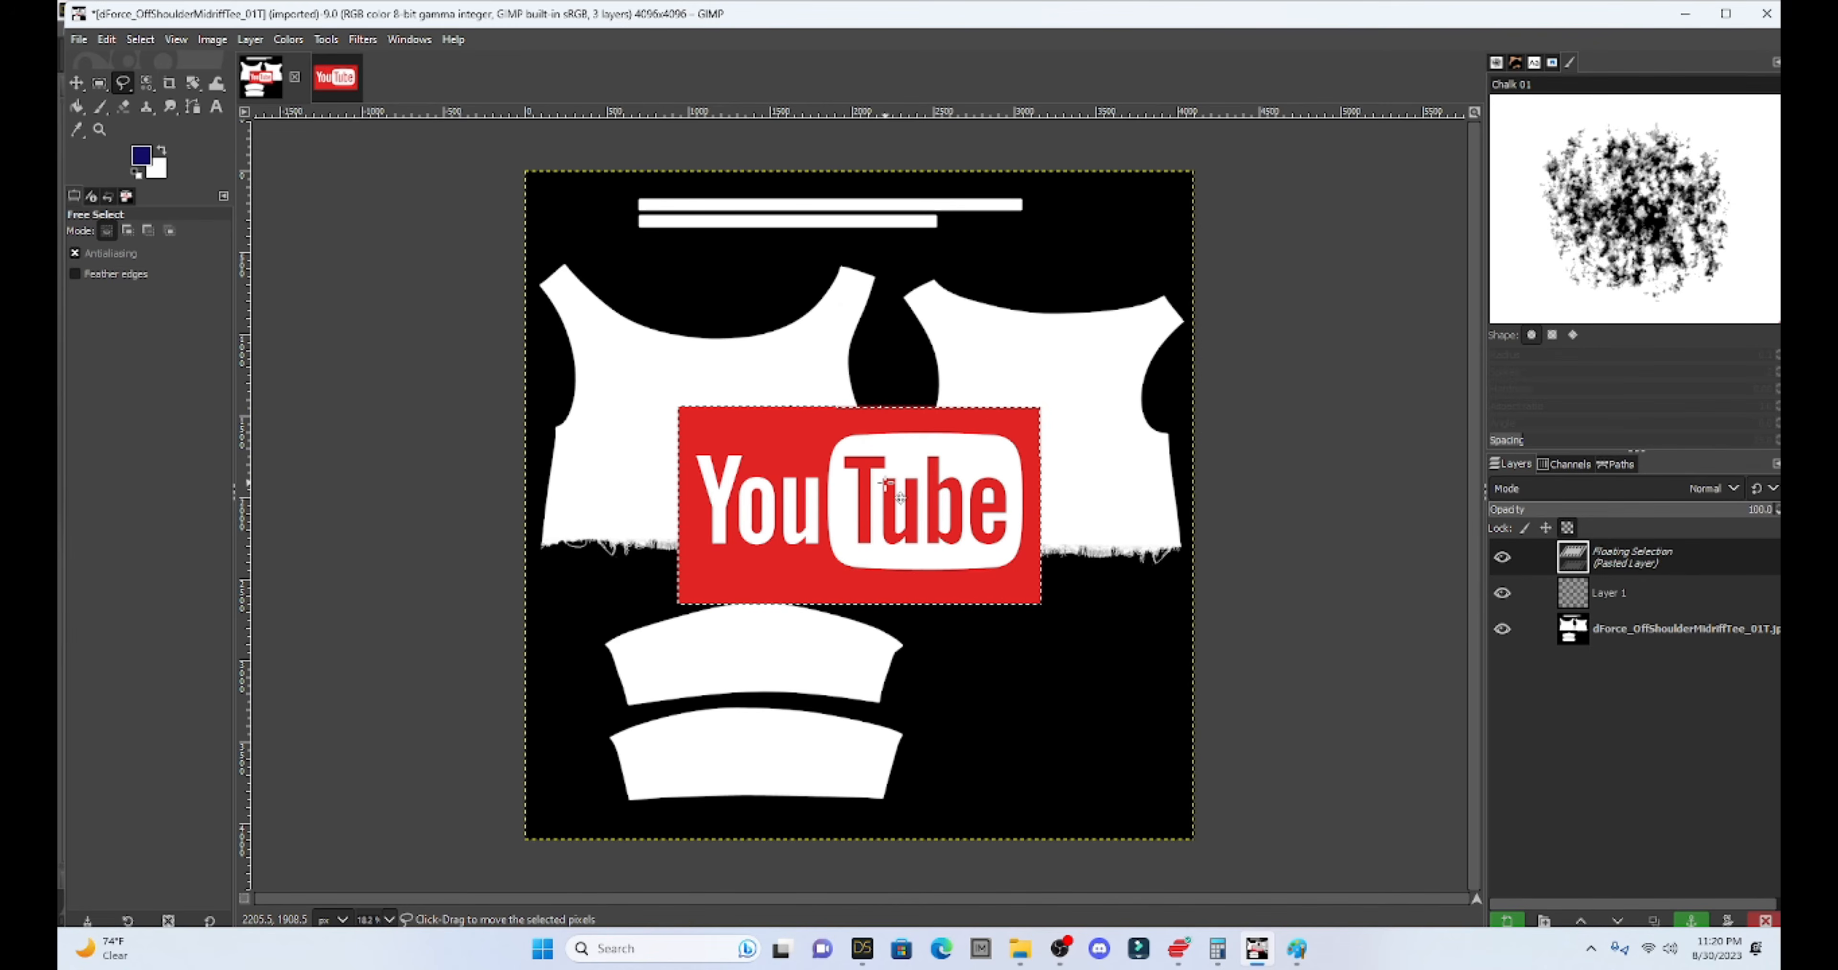
{"action": "left_click_drag", "start_coordinate": [887, 485], "coordinate": [743, 408]}
{"action": "key", "text": "shift"}
{"action": "key", "text": "shift+s"}
{"action": "left_click", "coordinate": [740, 408]}
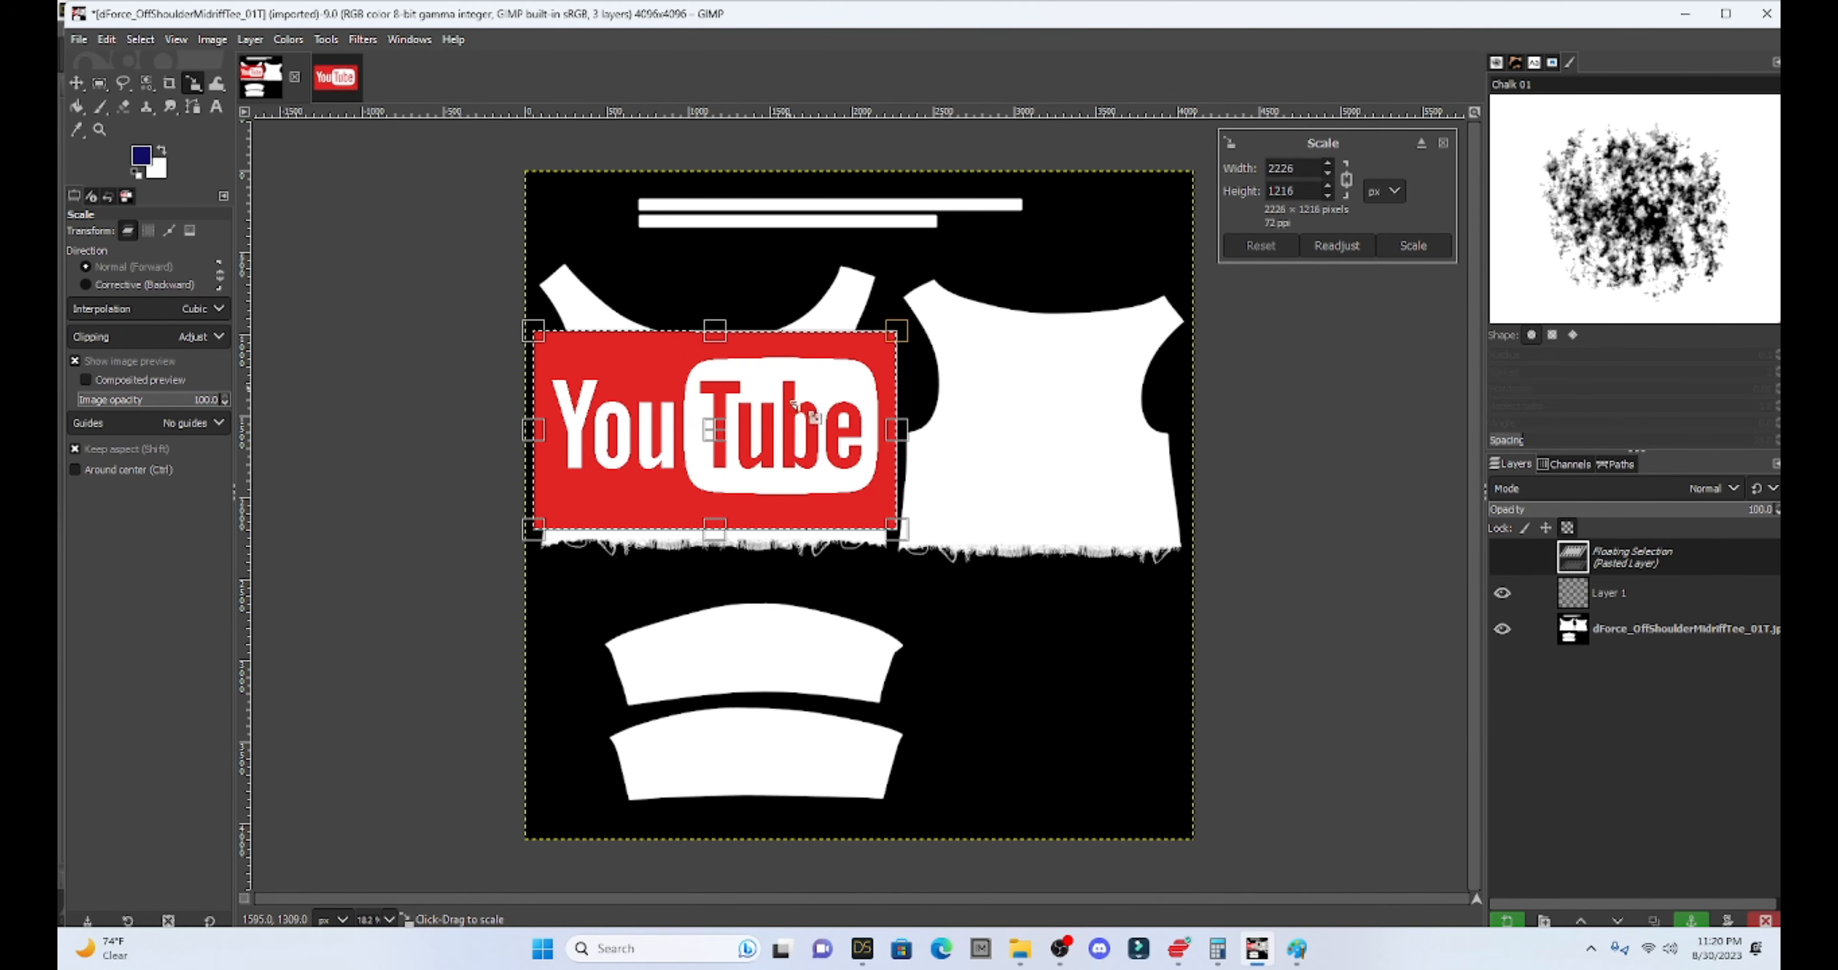
{"action": "left_click_drag", "start_coordinate": [895, 528], "coordinate": [731, 410]}
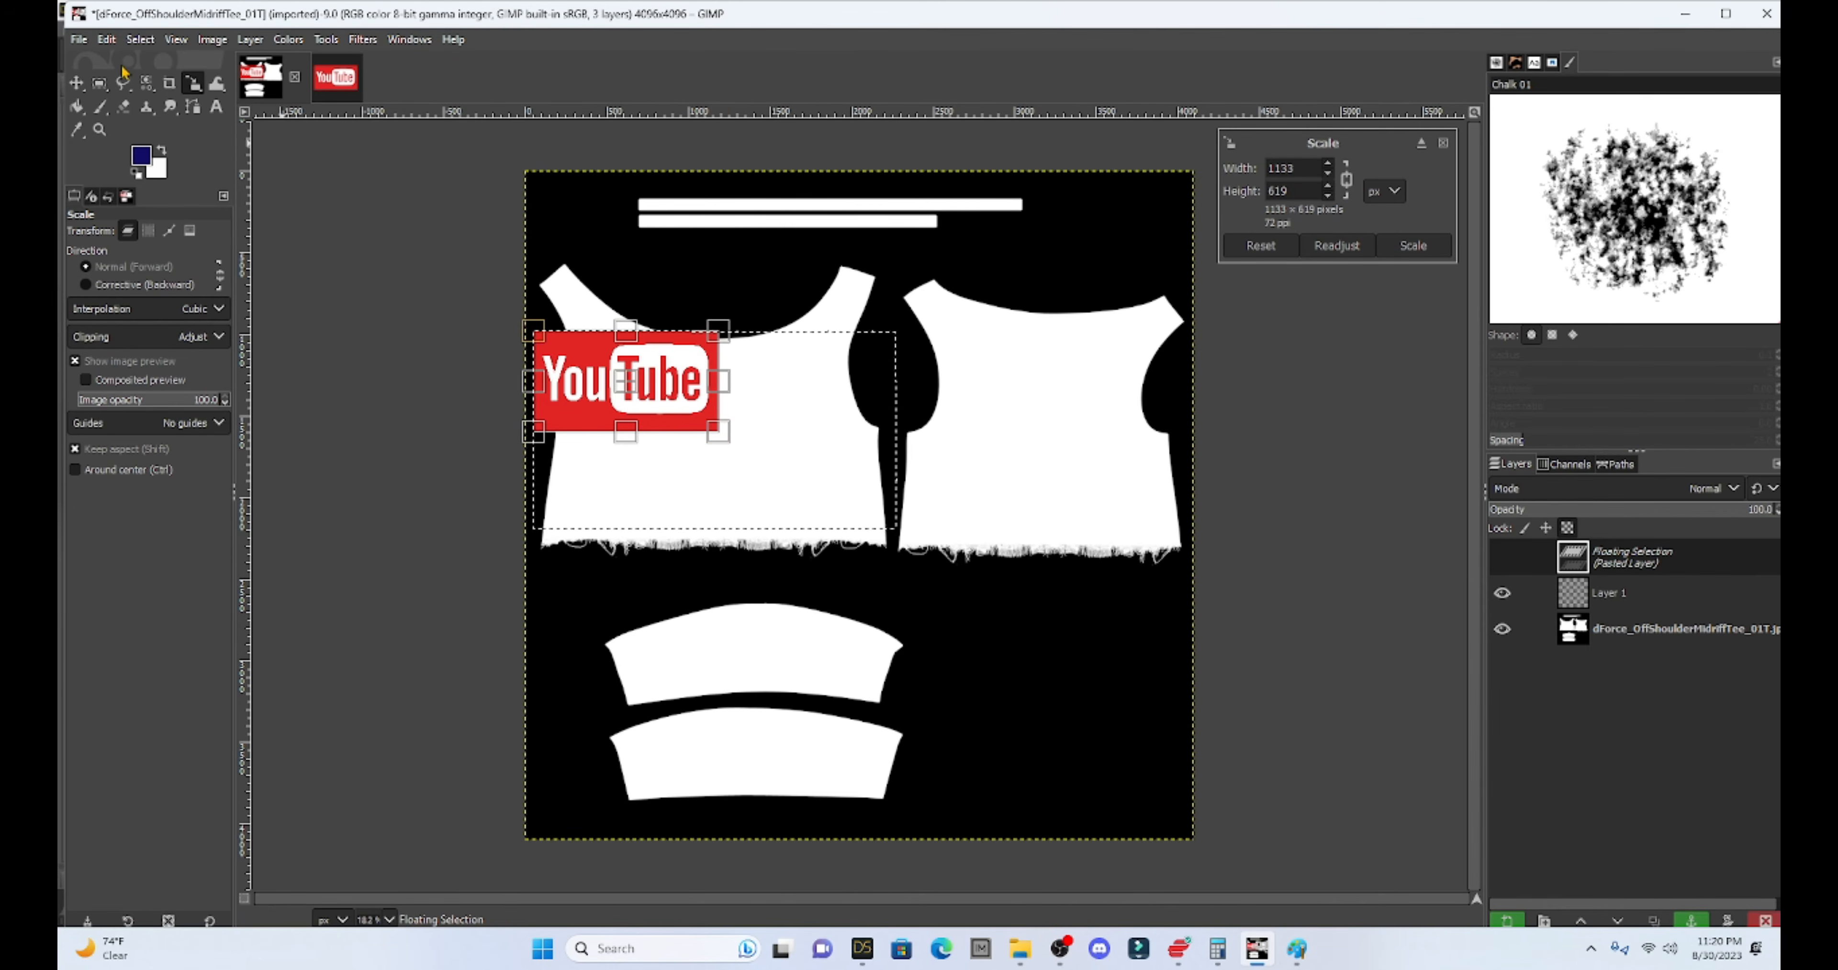
{"action": "left_click", "coordinate": [122, 83]}
{"action": "mouse_move", "coordinate": [622, 380]}
{"action": "left_mouse_down"}
{"action": "mouse_move", "coordinate": [657, 410]}
{"action": "mouse_move", "coordinate": [714, 413]}
{"action": "left_mouse_up"}
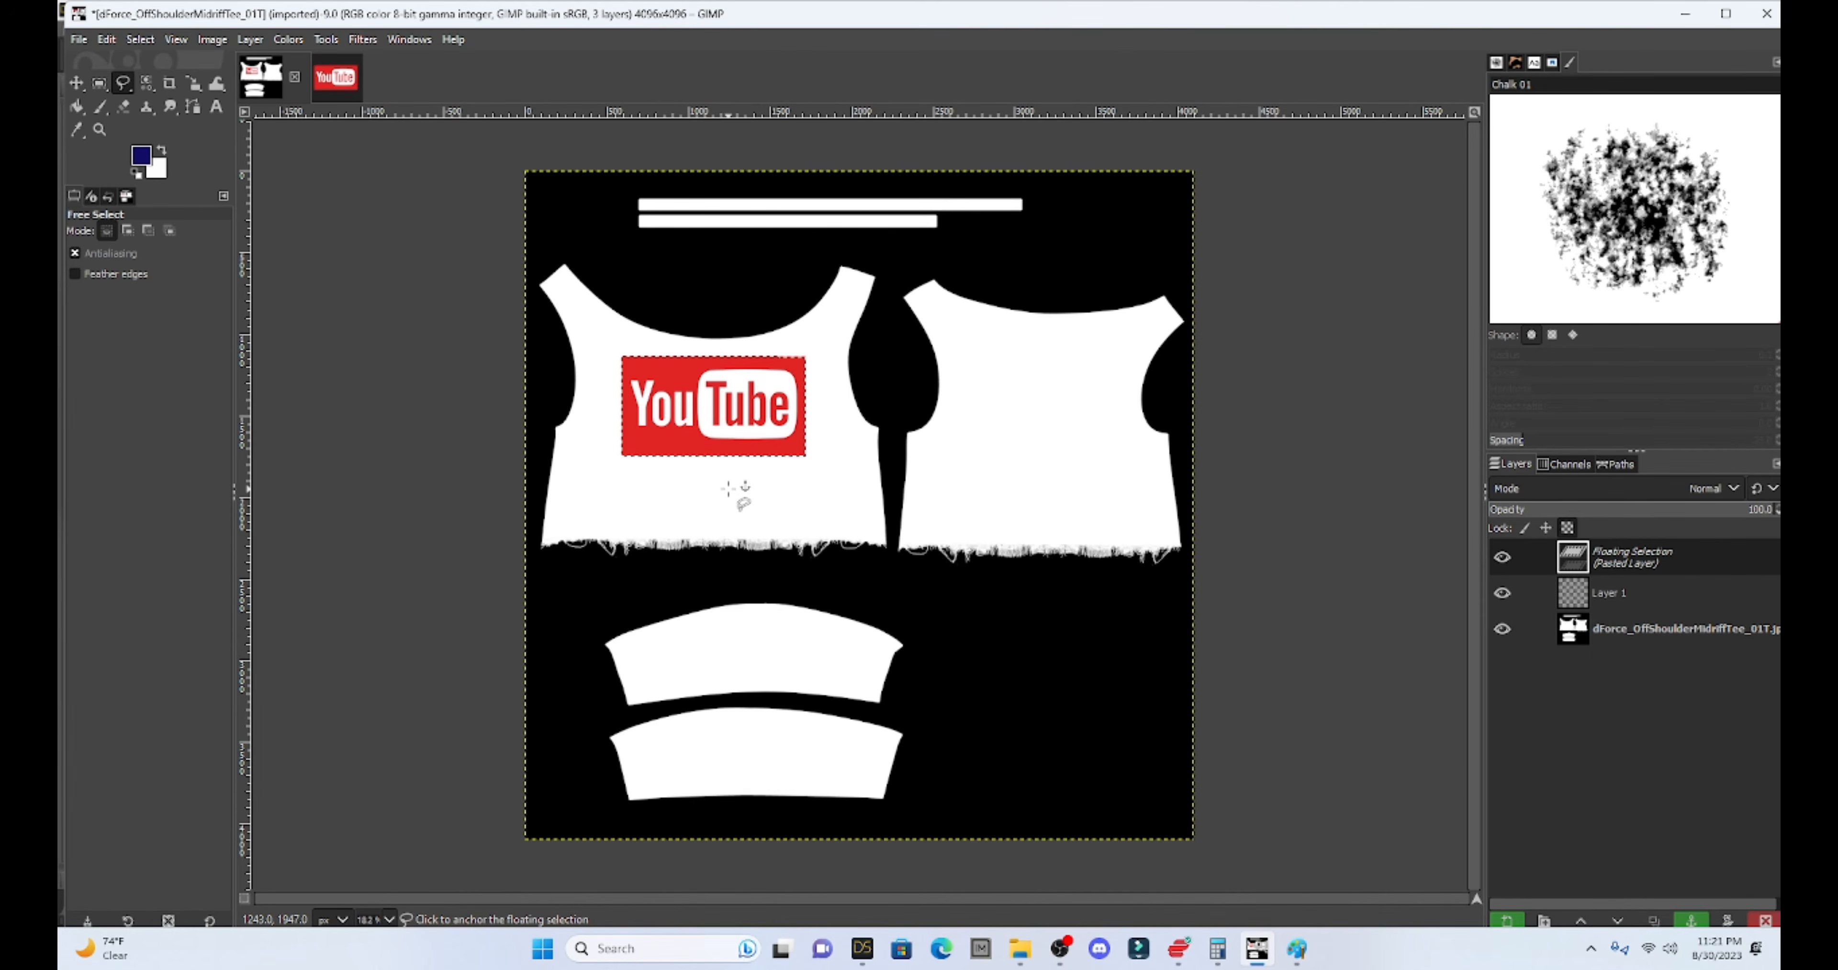
{"action": "left_click", "coordinate": [645, 473]}
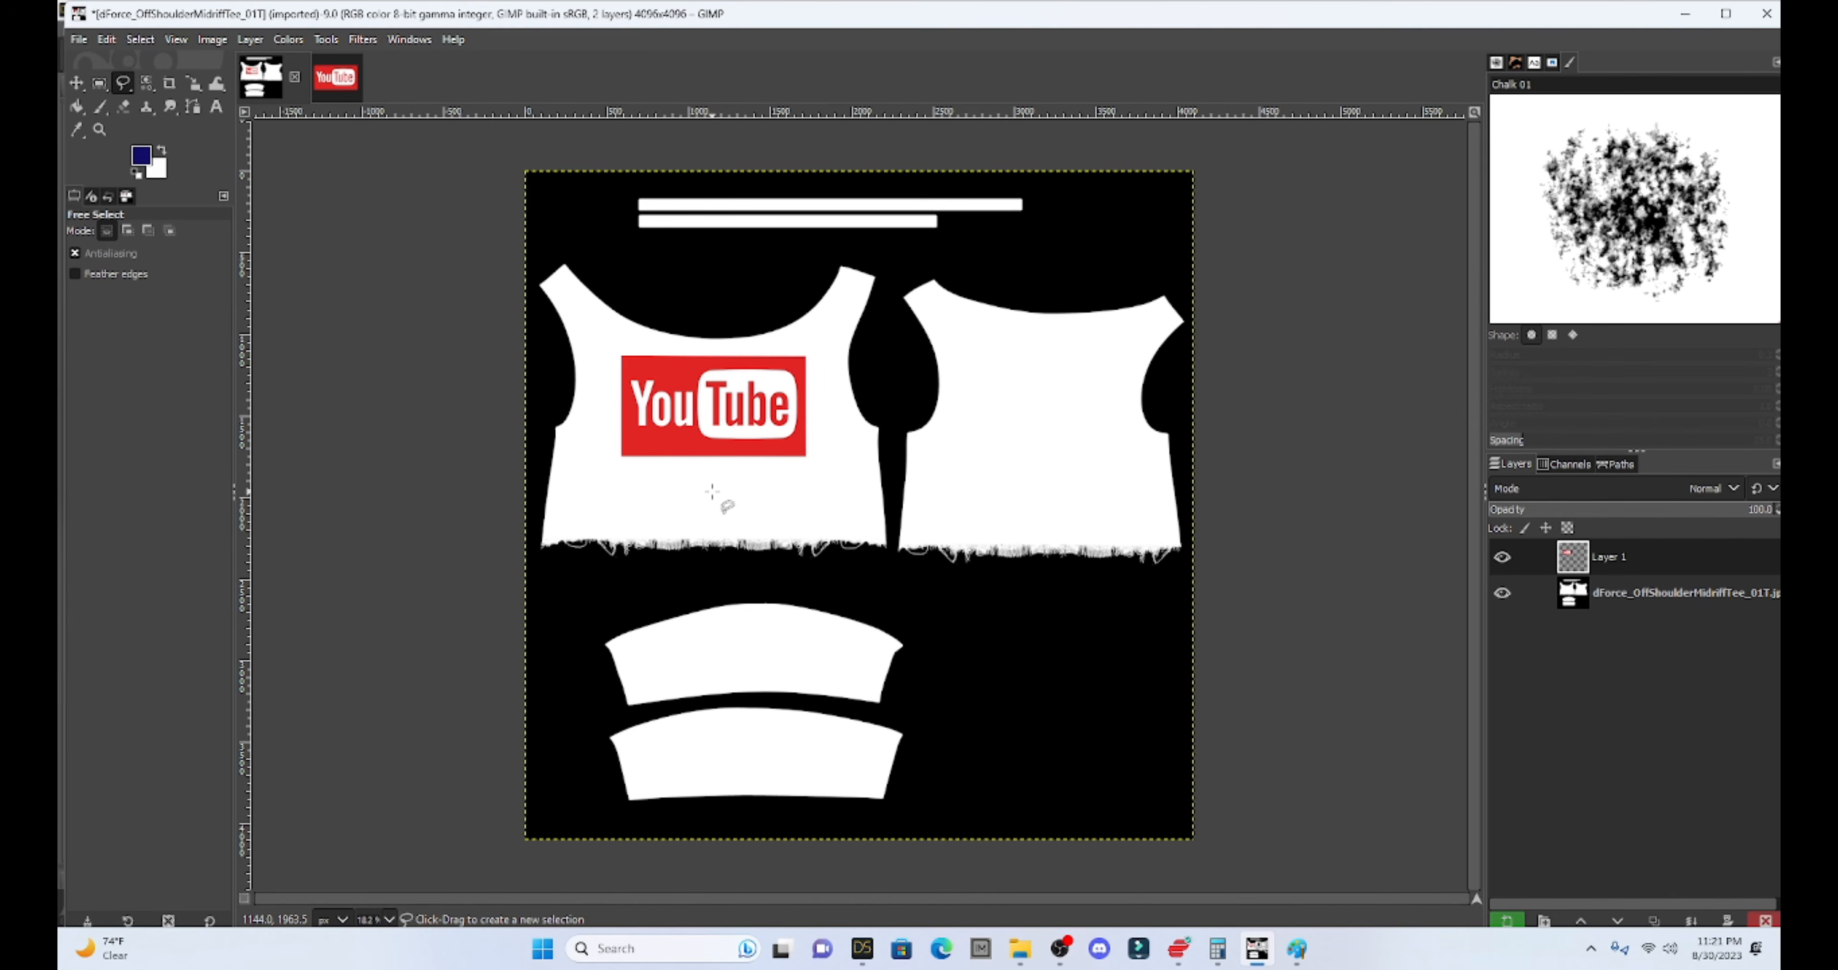
- Delete the tee texture layer so only the YouTube logo layer remains
{"action": "left_click", "coordinate": [1637, 600]}
{"action": "right_click", "coordinate": [1638, 600]}
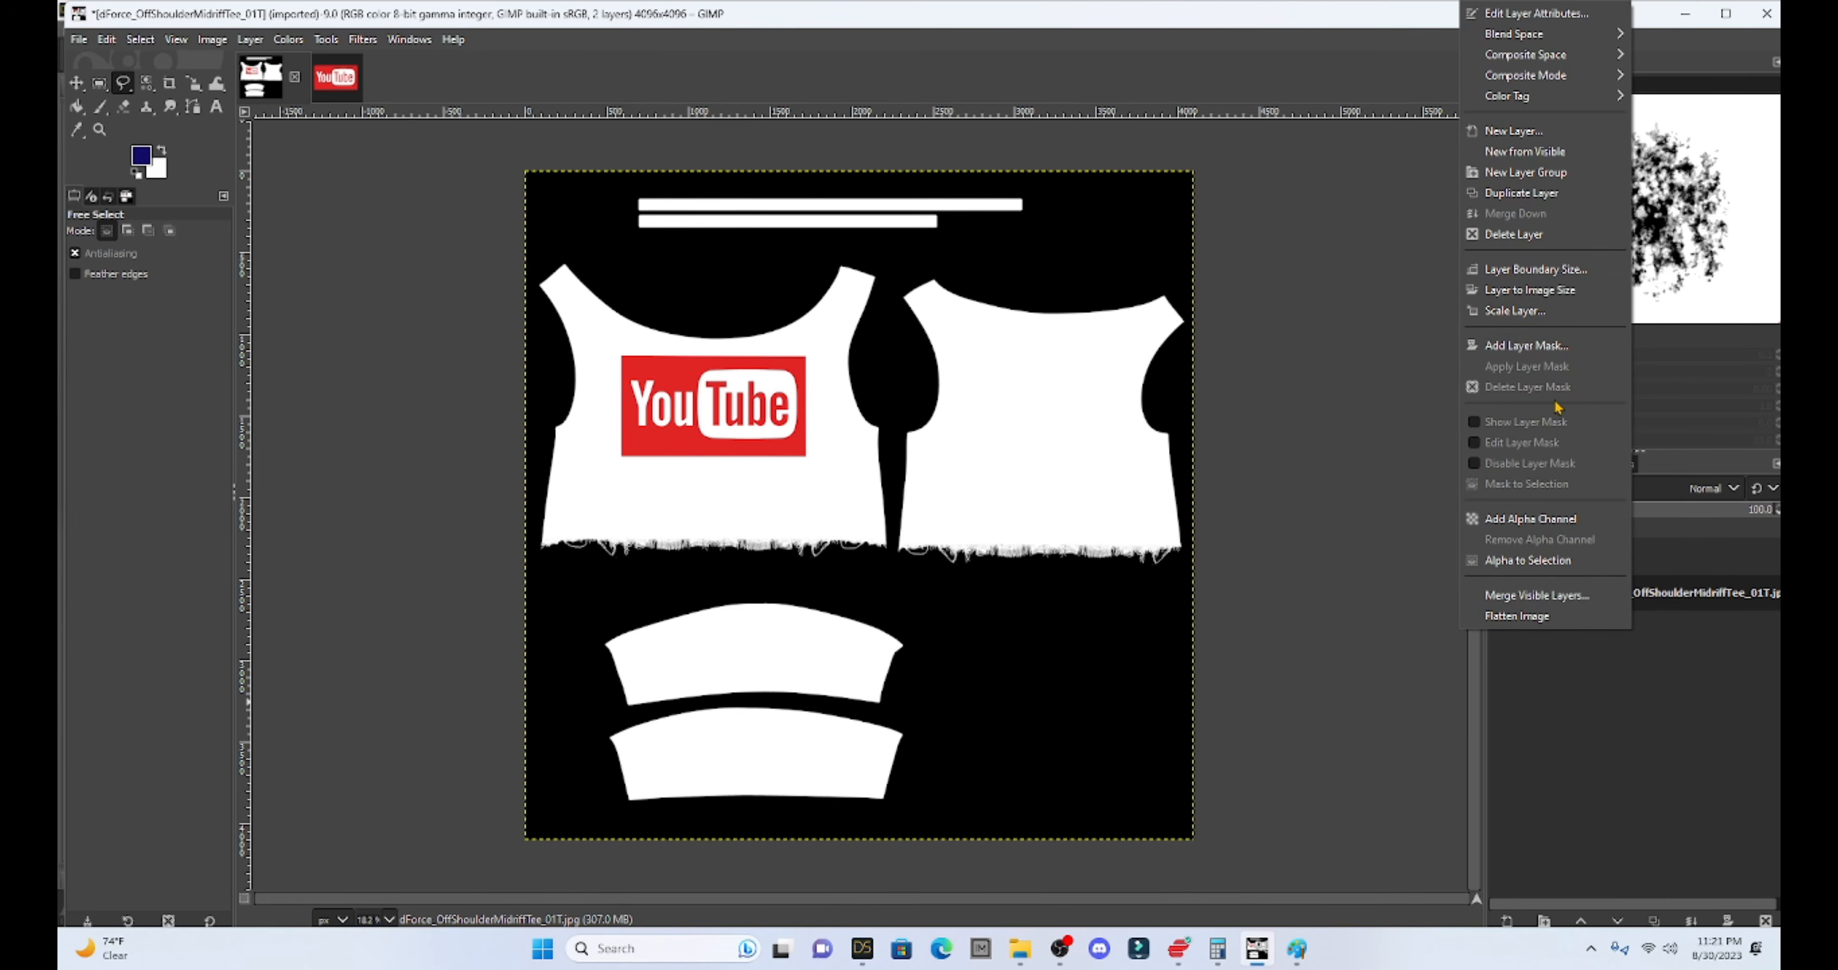
{"action": "left_click", "coordinate": [1515, 235]}
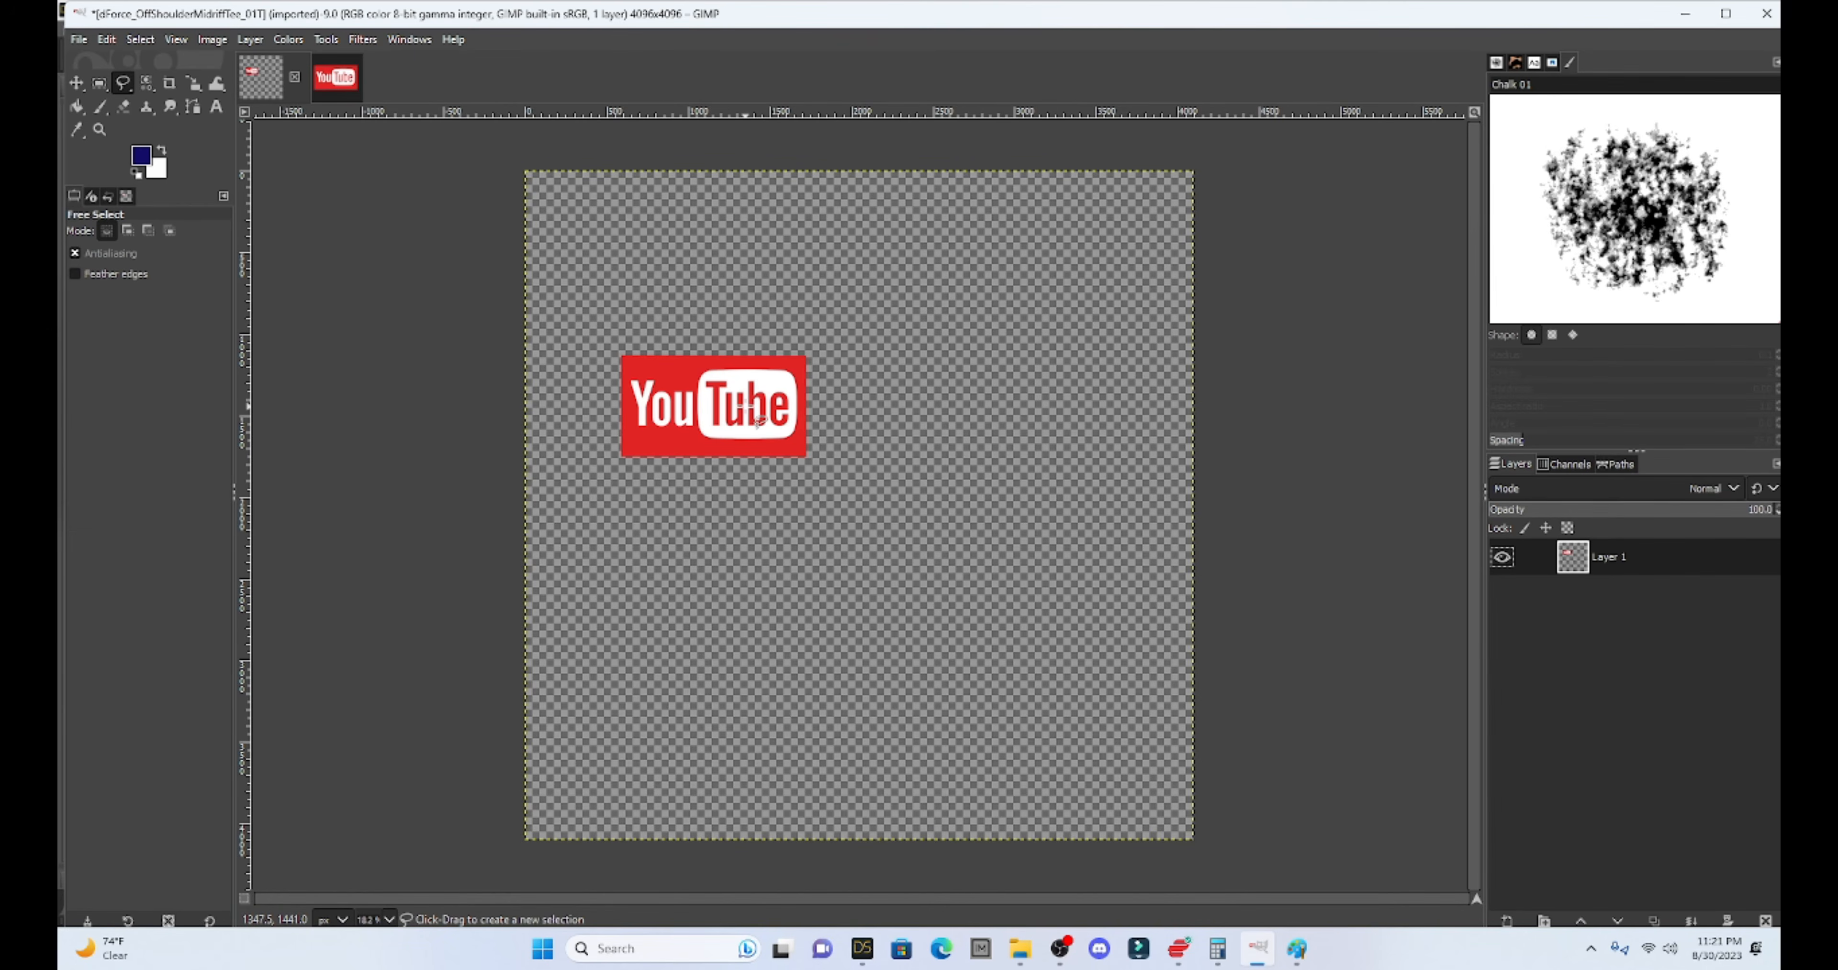
- Export the logo image as dForce_OffShoulderMidriffTeeYOUTUBE3.jpg into D:\DAZ LIE Textures
{"action": "left_click", "coordinate": [78, 40]}
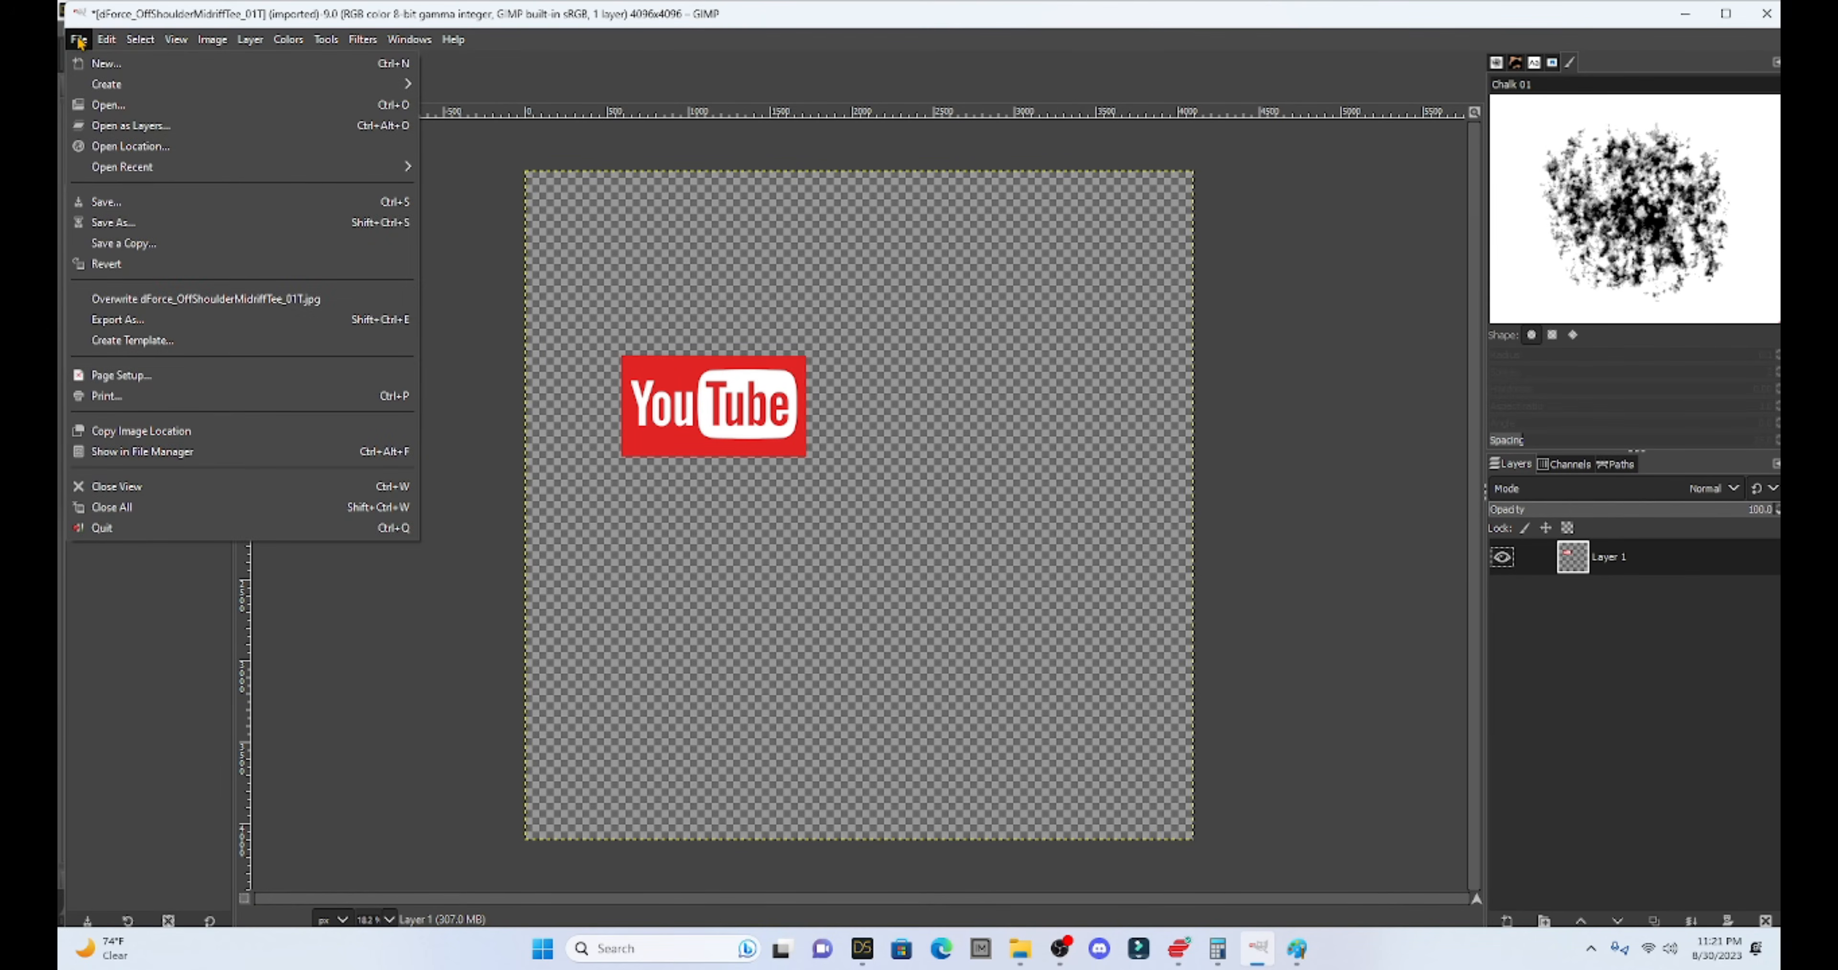
{"action": "left_click", "coordinate": [164, 321]}
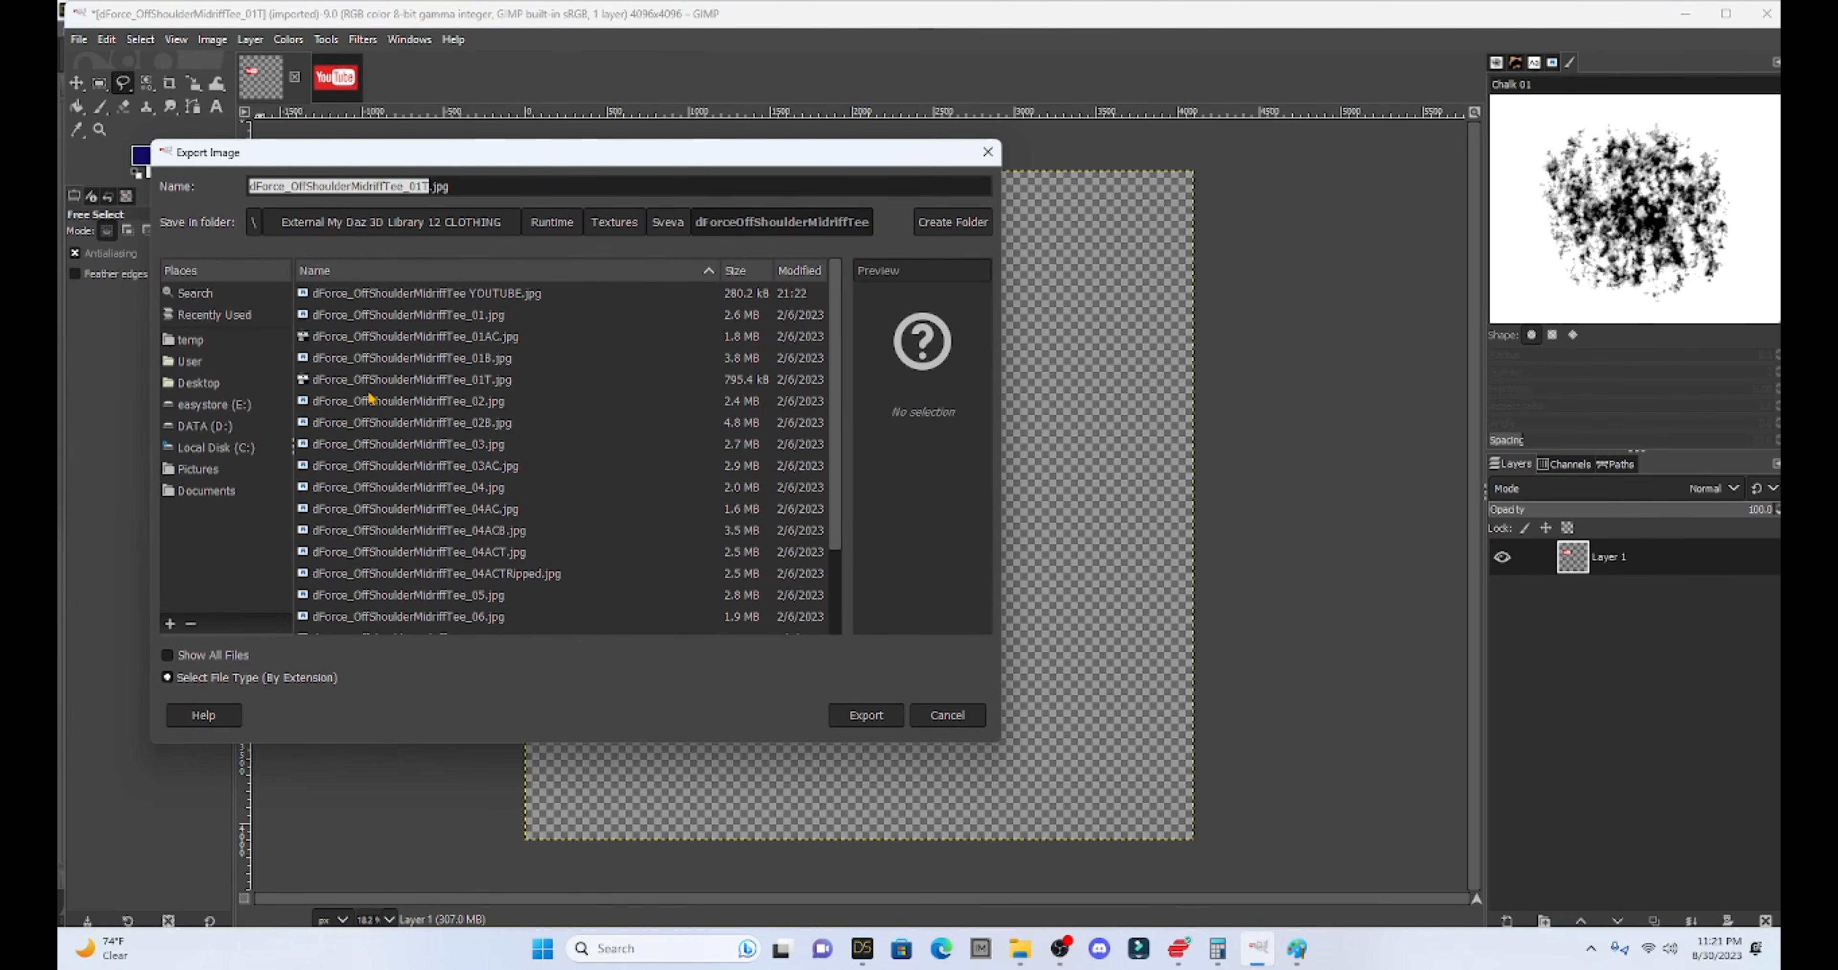
{"action": "left_click", "coordinate": [428, 187]}
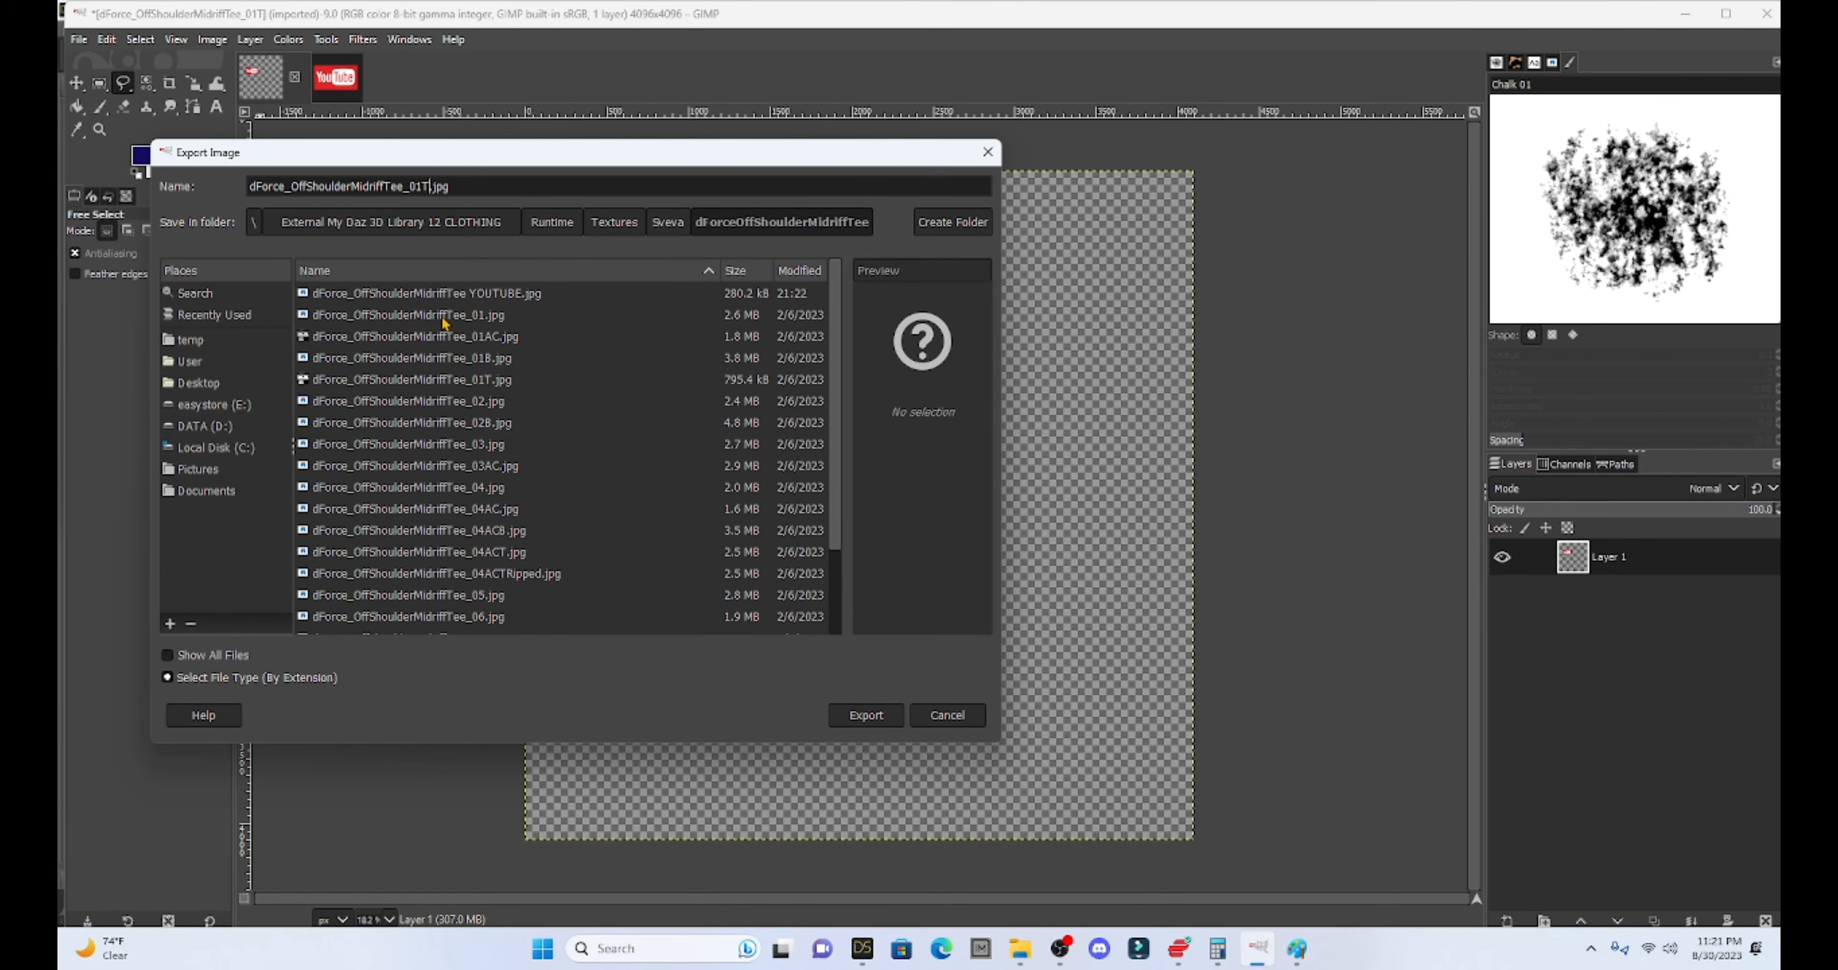
{"action": "key", "text": "BackSpace"}
{"action": "key", "text": "BackSpace"}
{"action": "key", "text": "BackSpace"}
{"action": "key", "text": "BackSpace"}
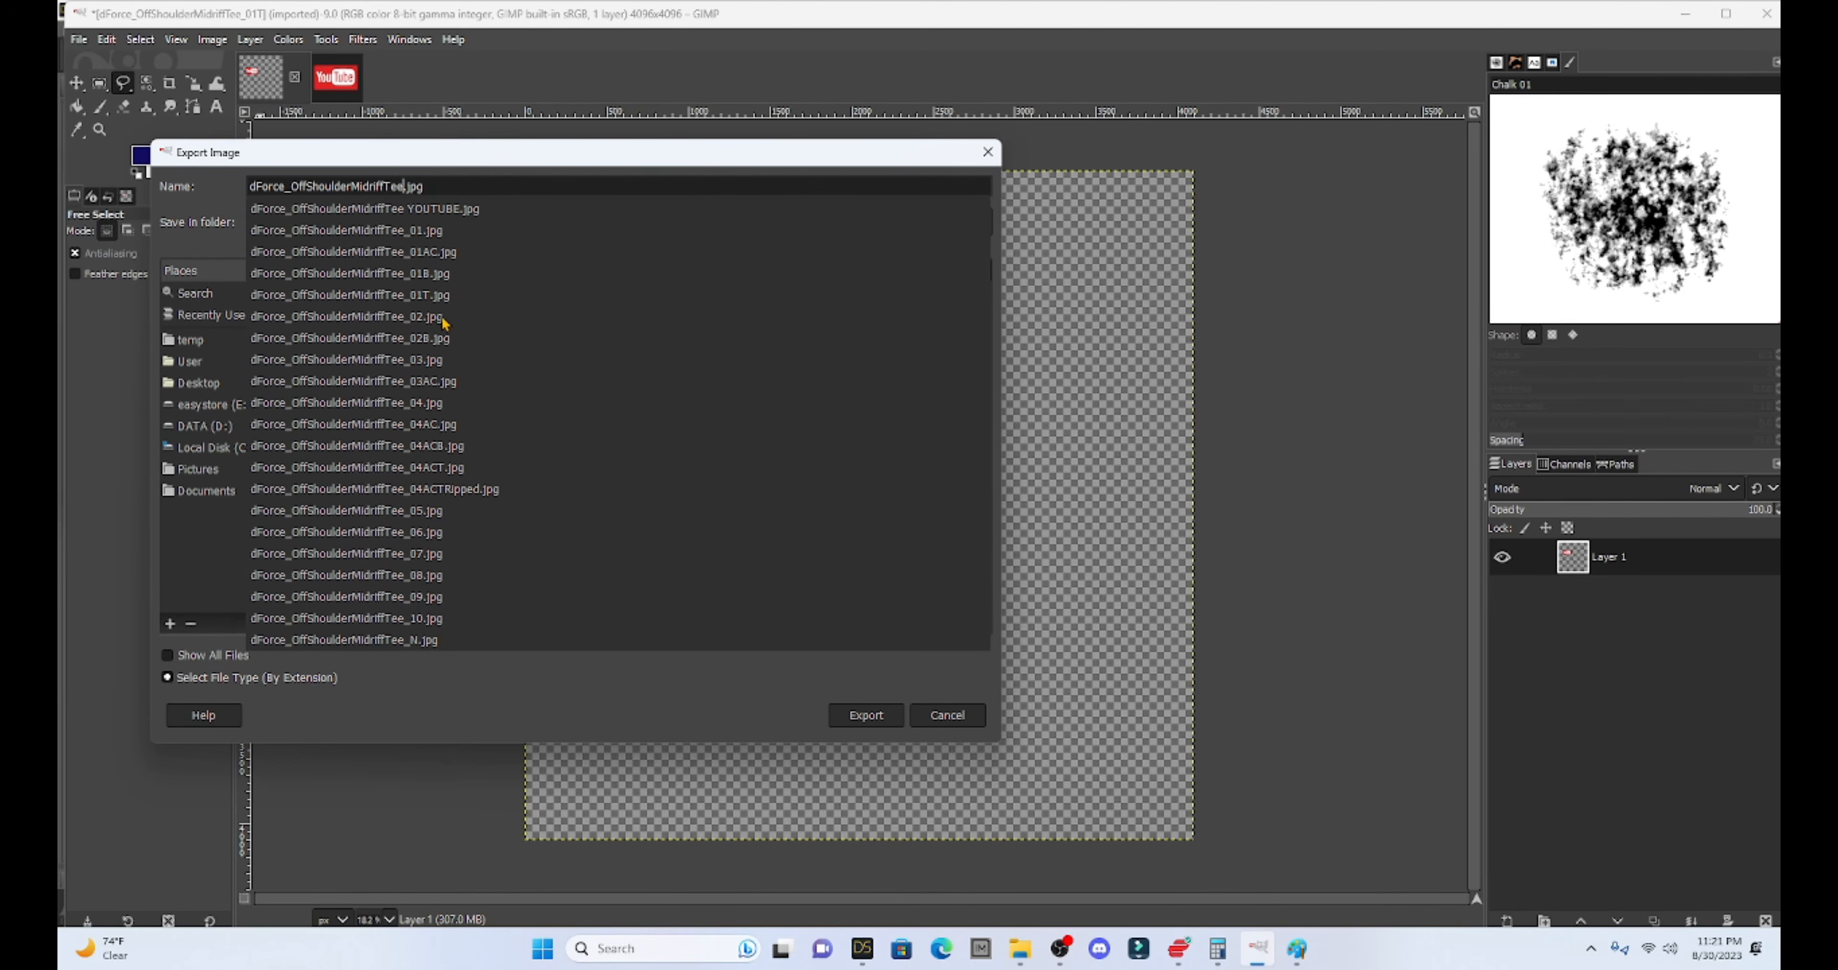
{"action": "type", "text": "YOUTU"}
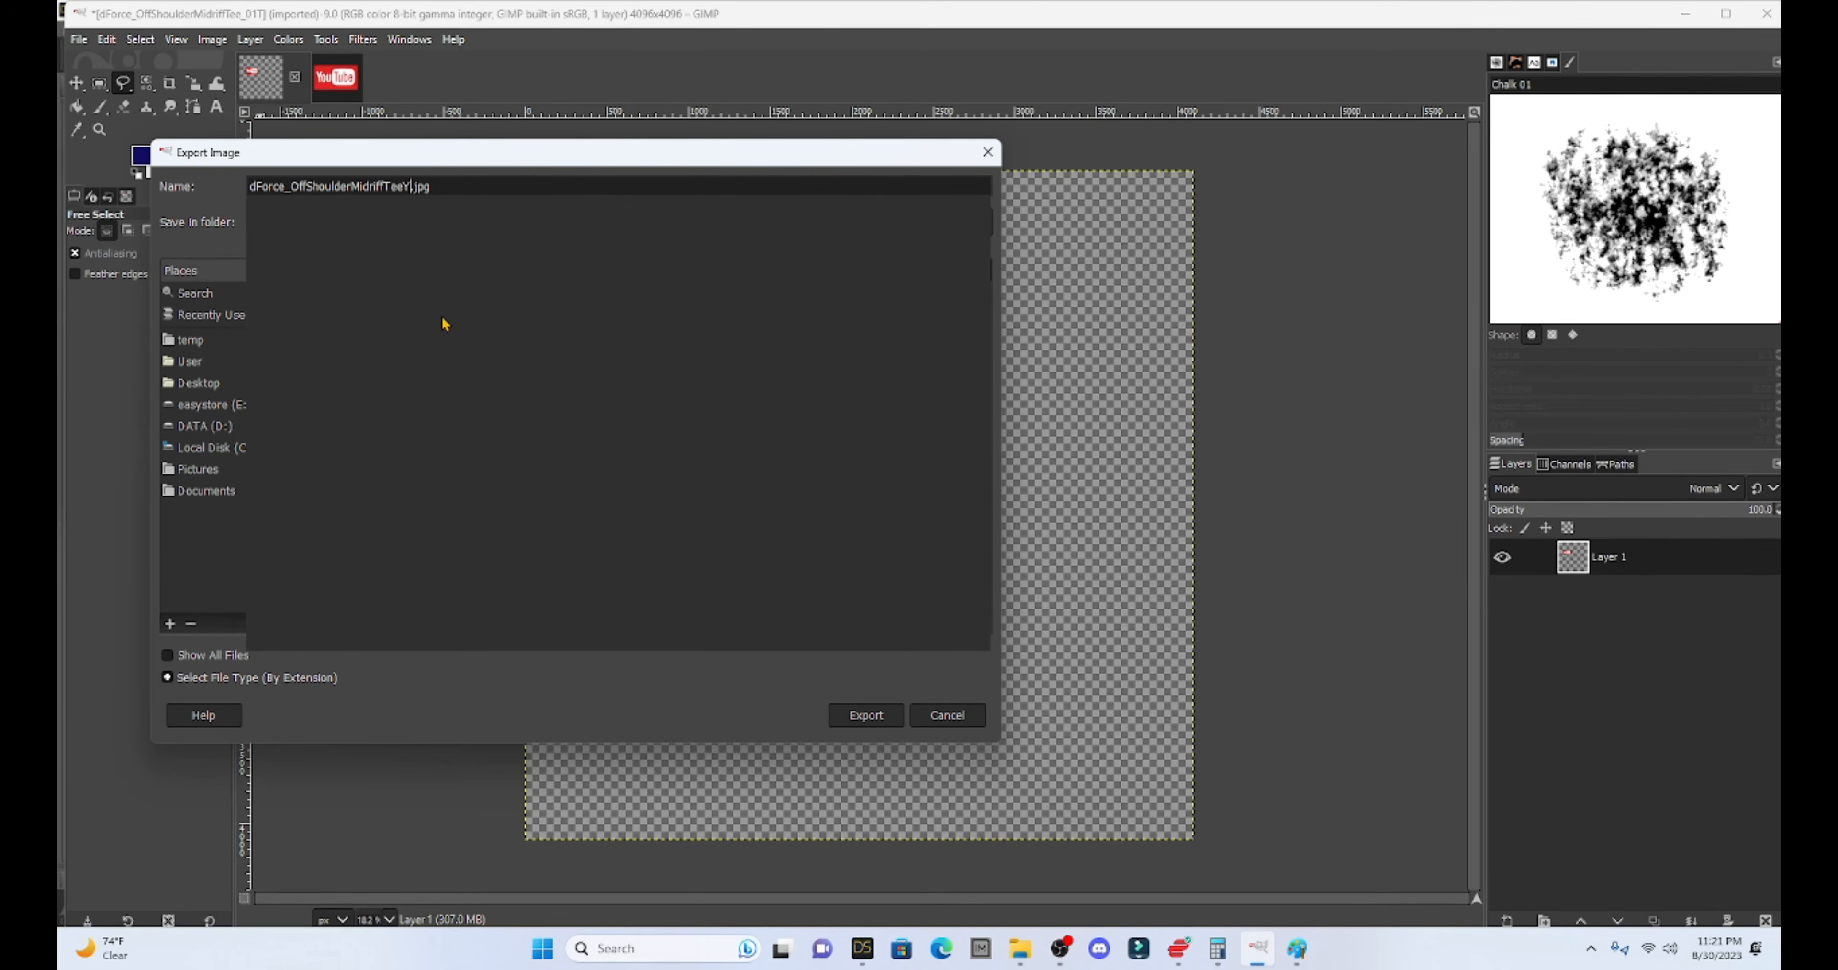
{"action": "type", "text": "B"}
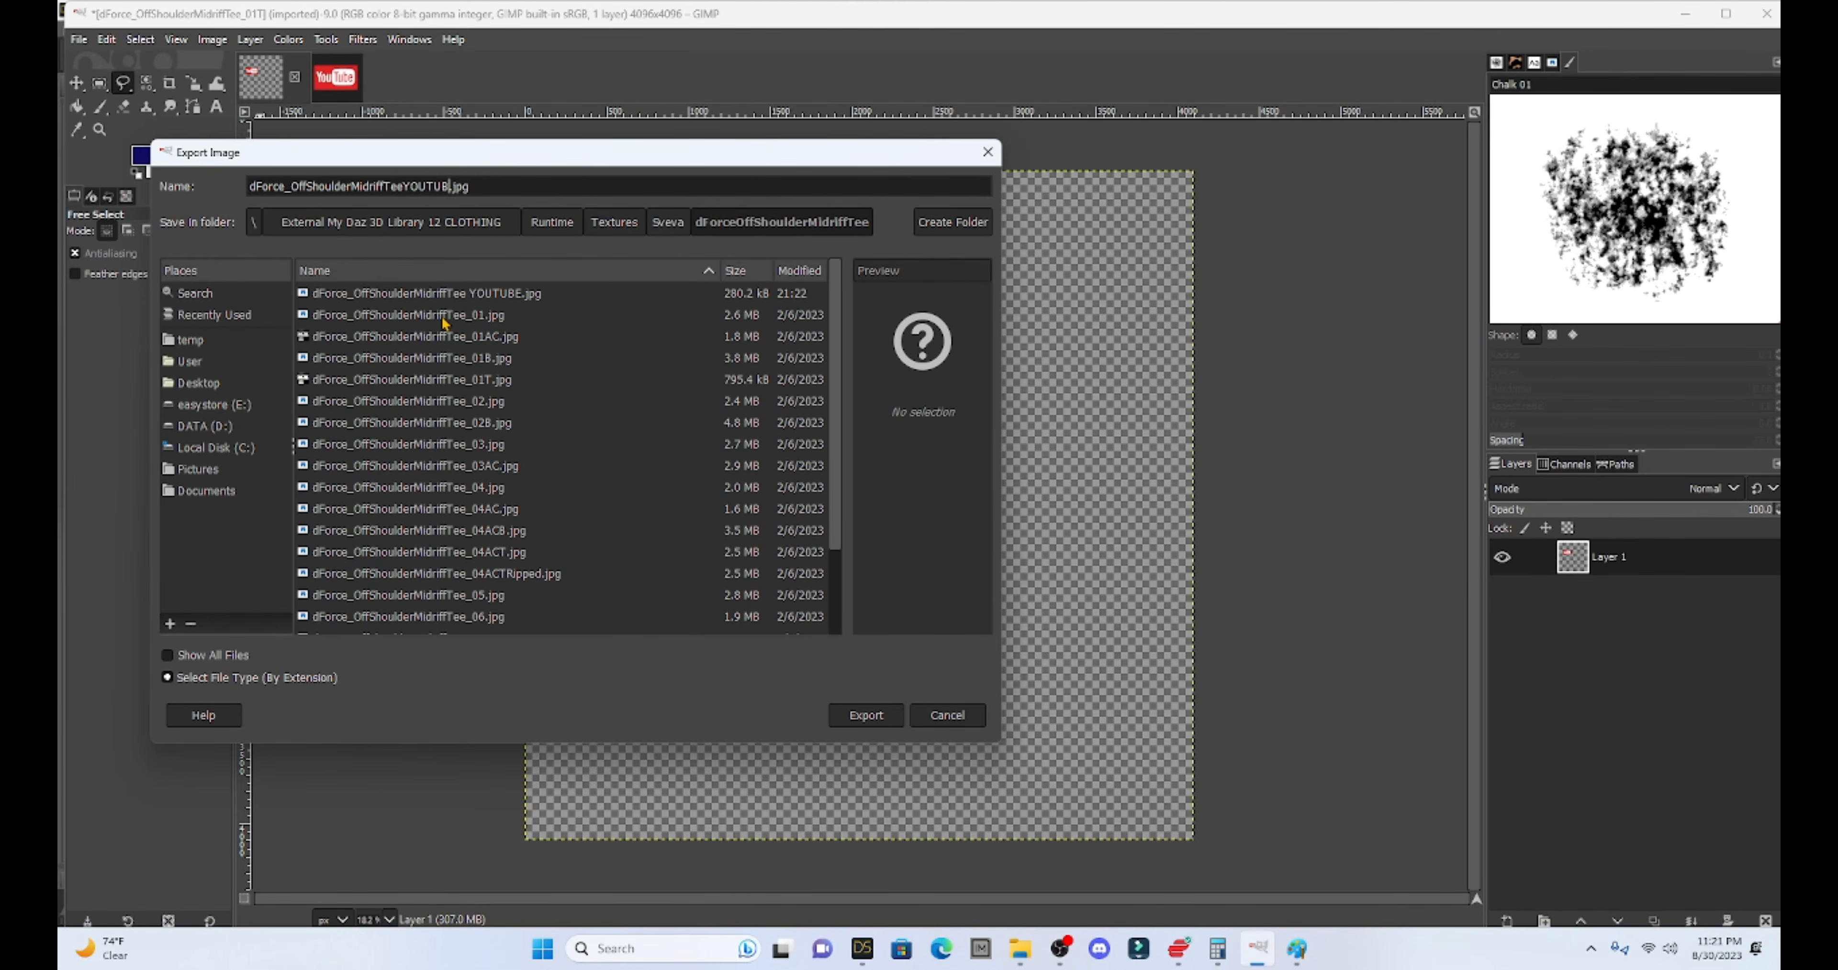
{"action": "type", "text": "E3"}
{"action": "left_click", "coordinate": [217, 429]}
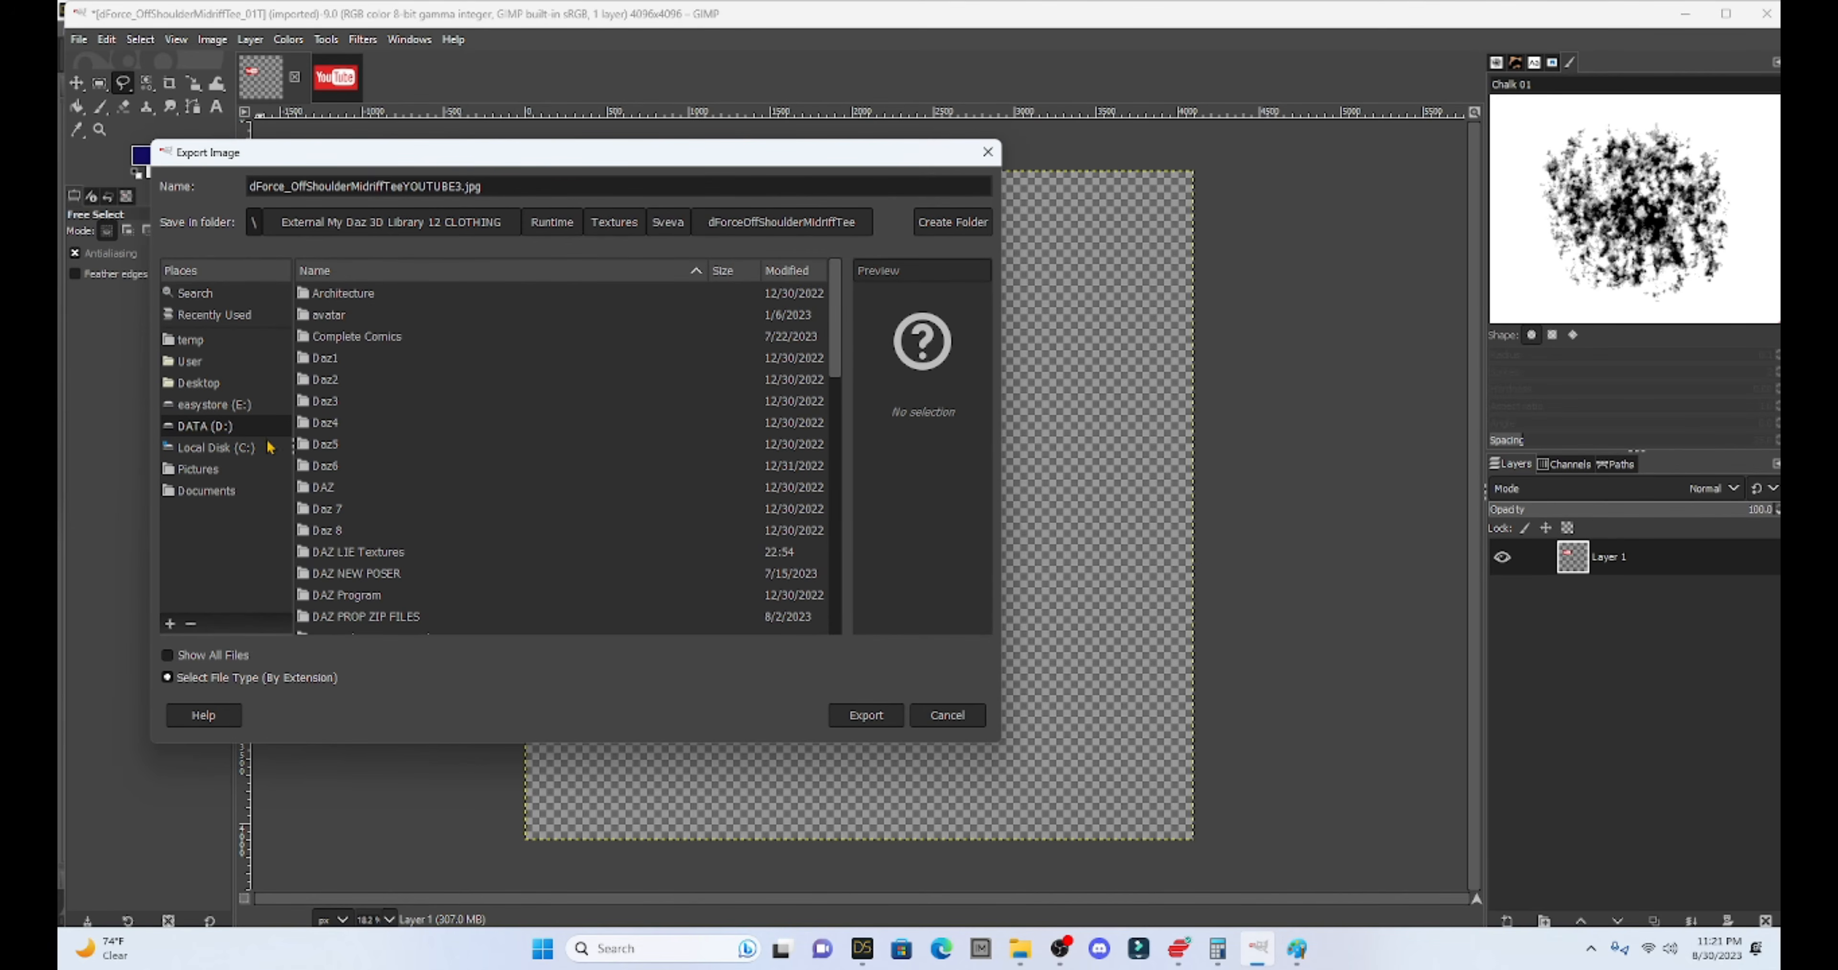
{"action": "double_click", "coordinate": [378, 553]}
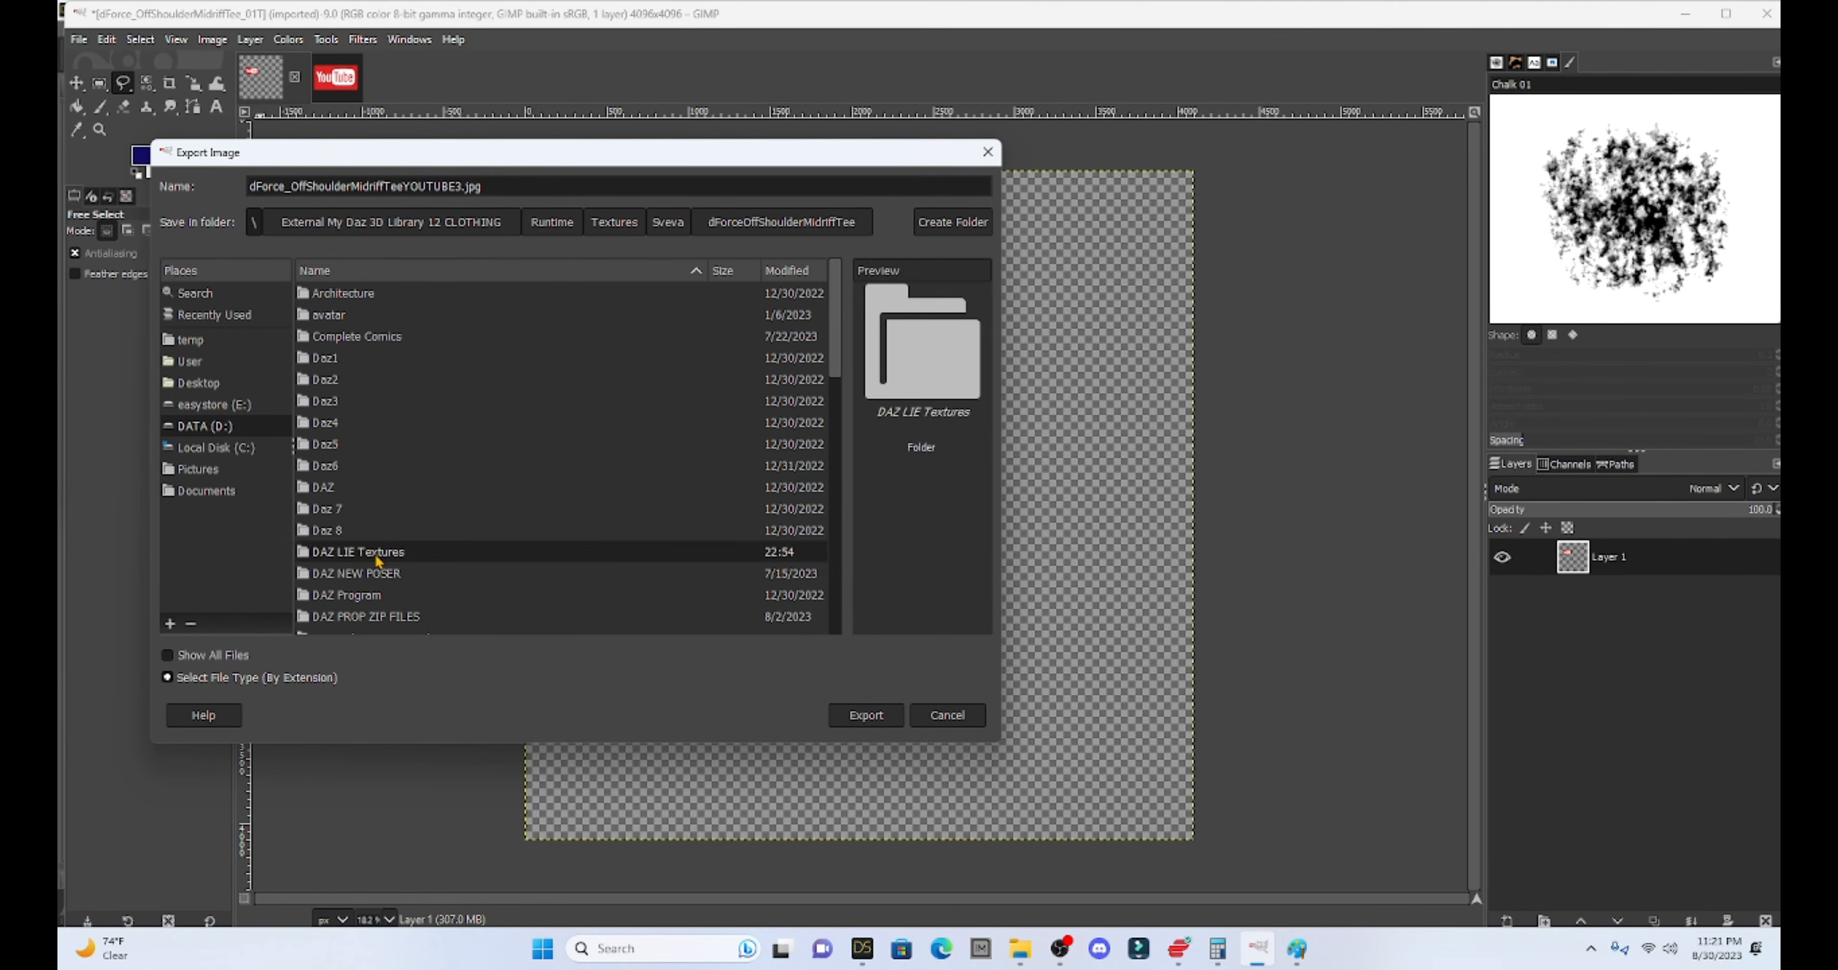
{"action": "left_click", "coordinate": [865, 715]}
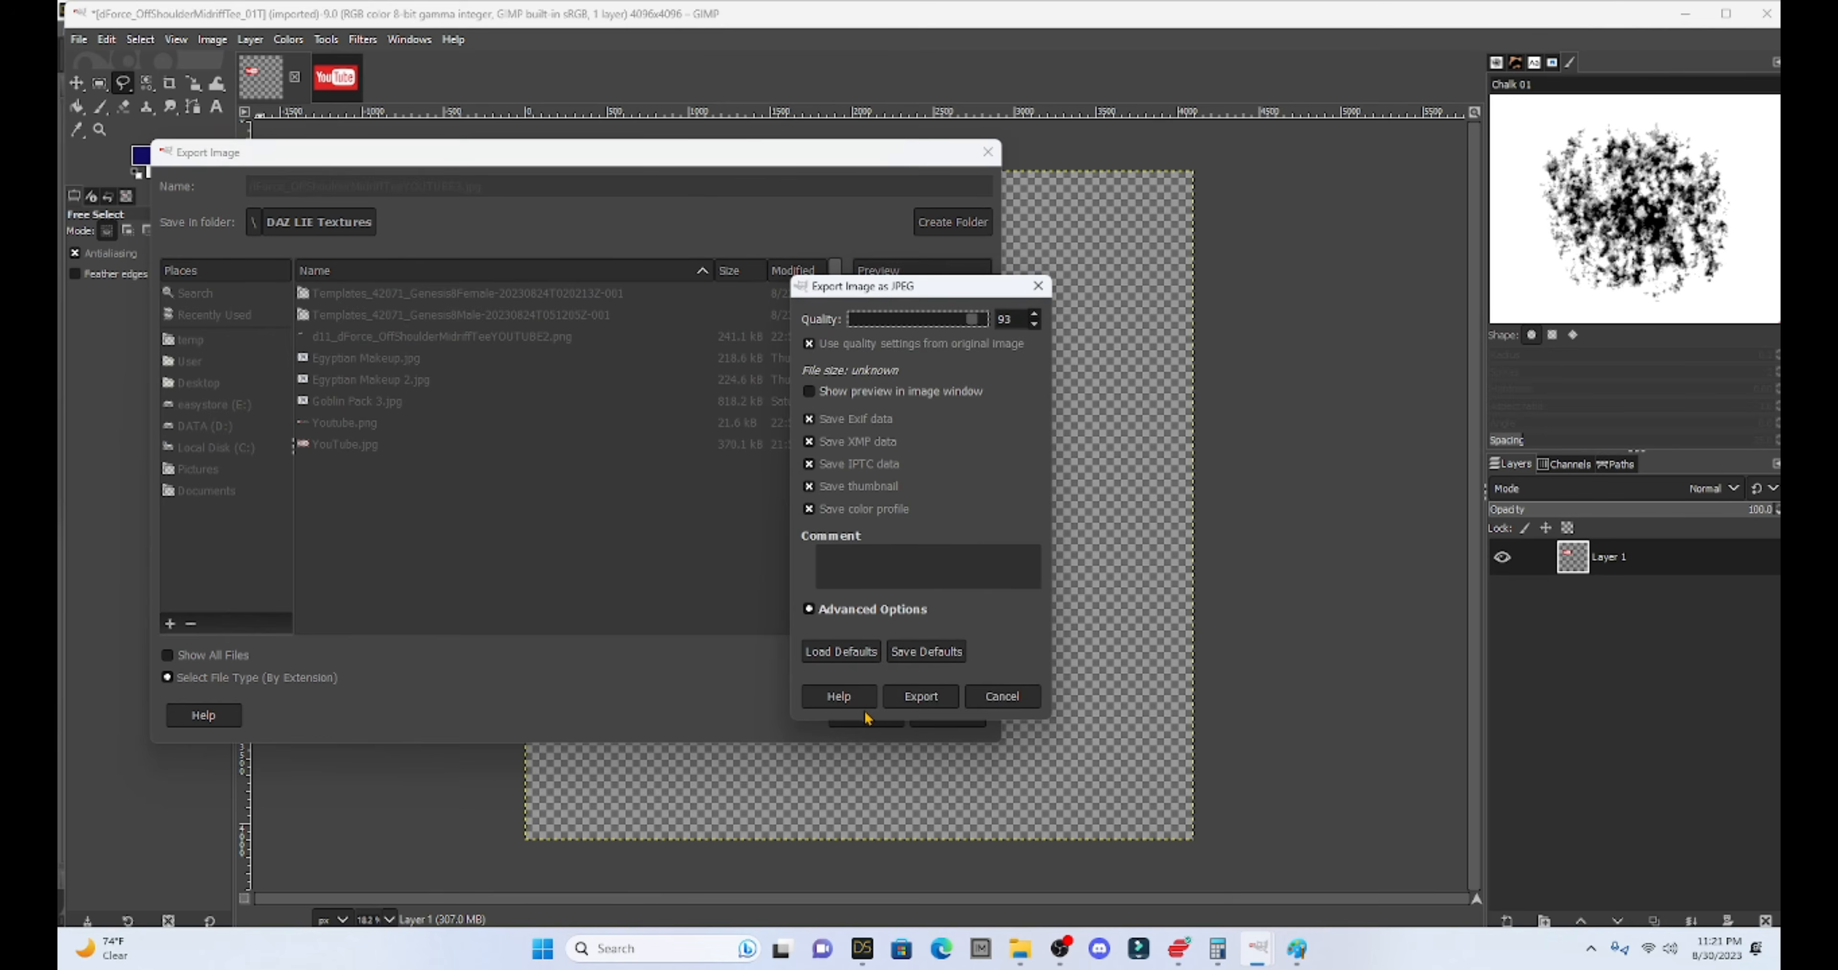
{"action": "left_click", "coordinate": [906, 694]}
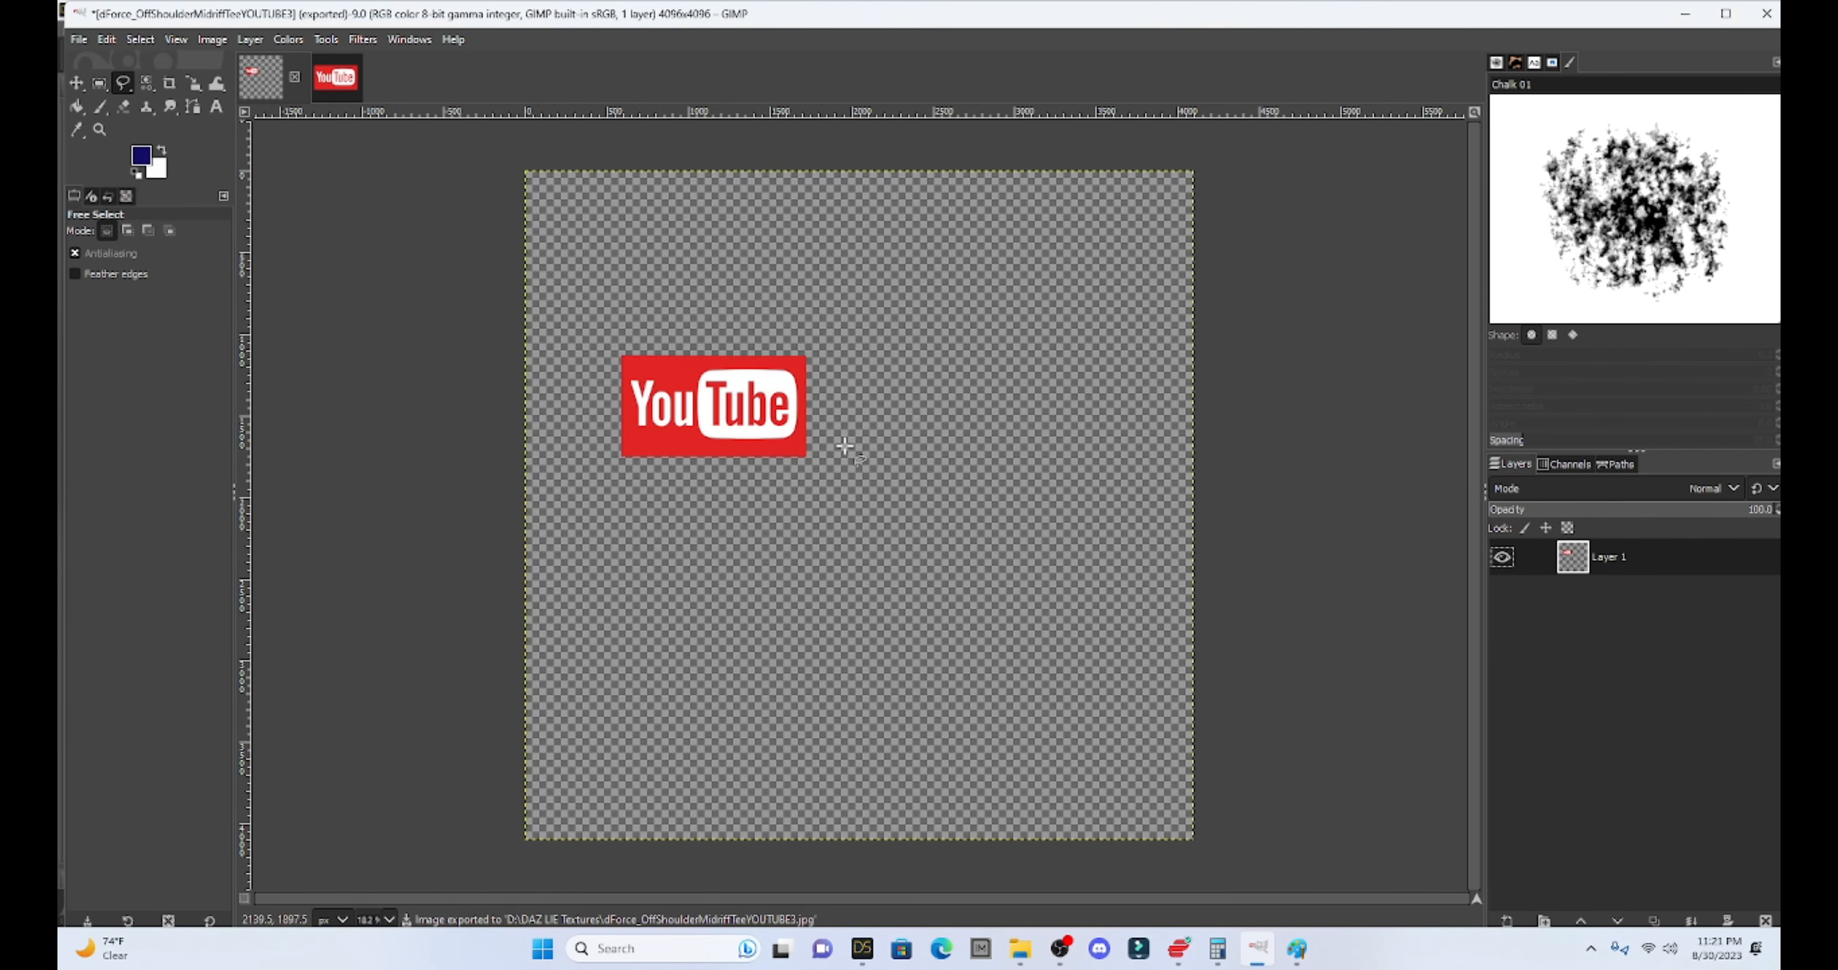
{"action": "left_click", "coordinate": [1686, 13]}
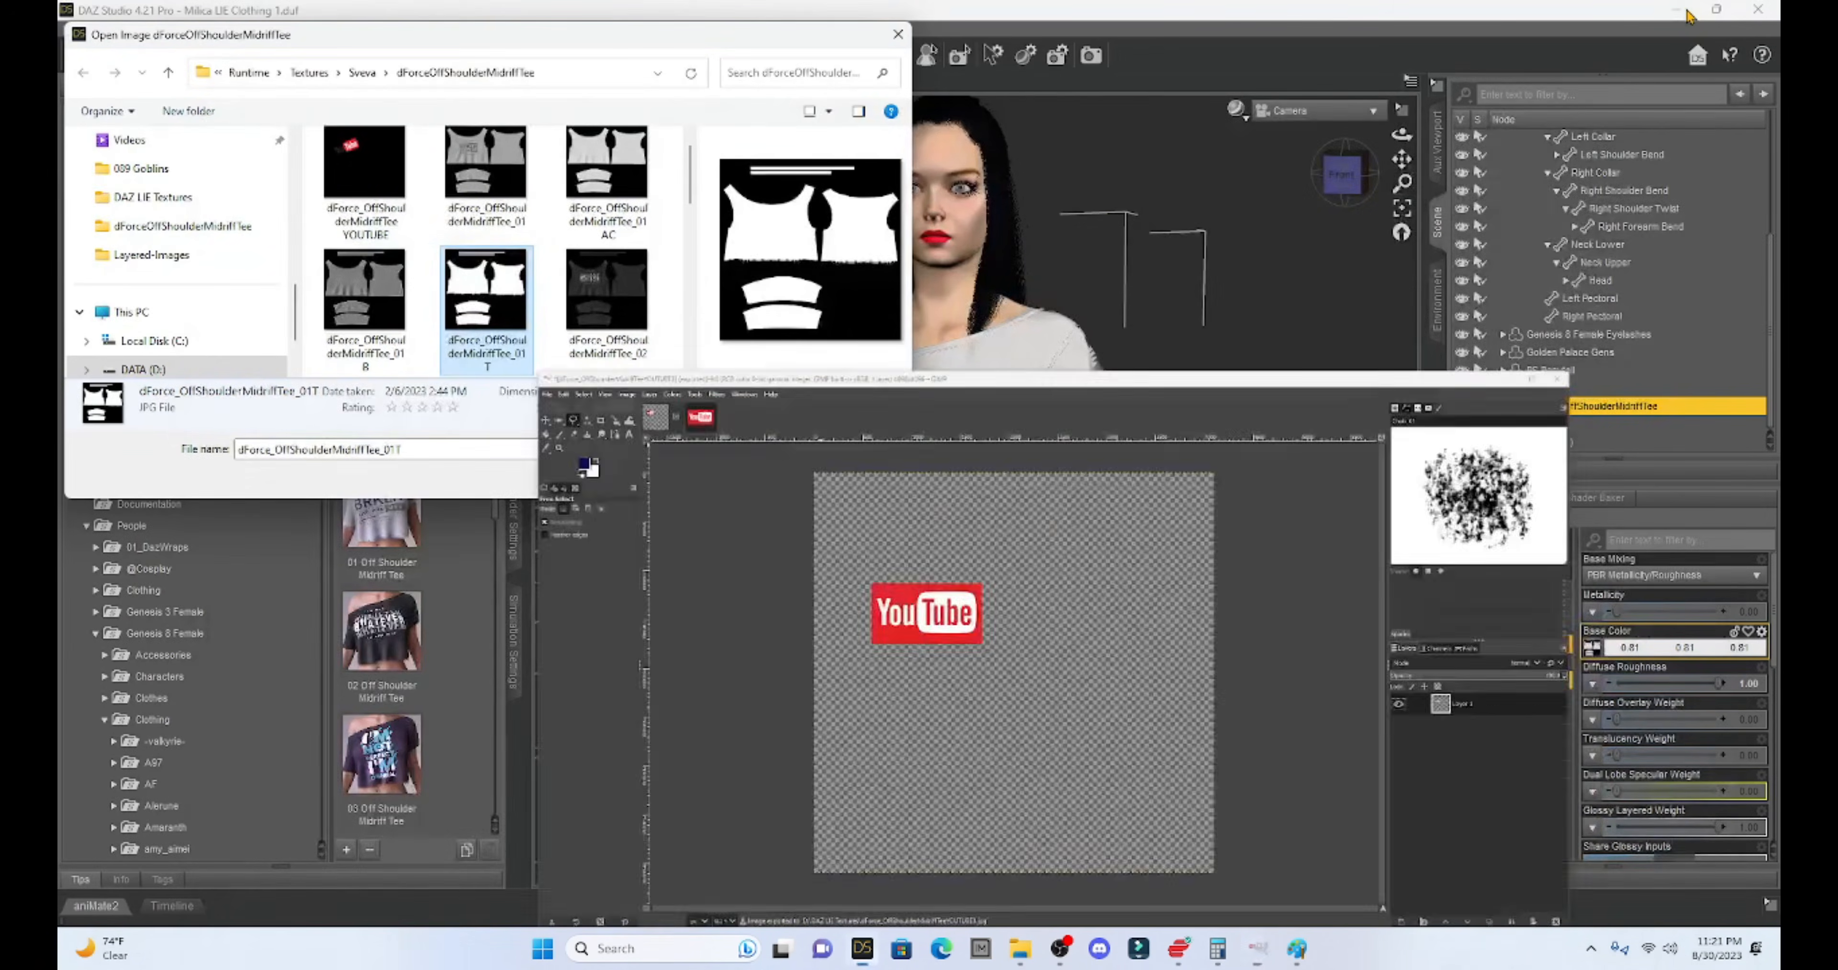
- Open the Shirt Base surface's base colour texture in the Layered Image Editor
{"action": "left_click", "coordinate": [841, 476]}
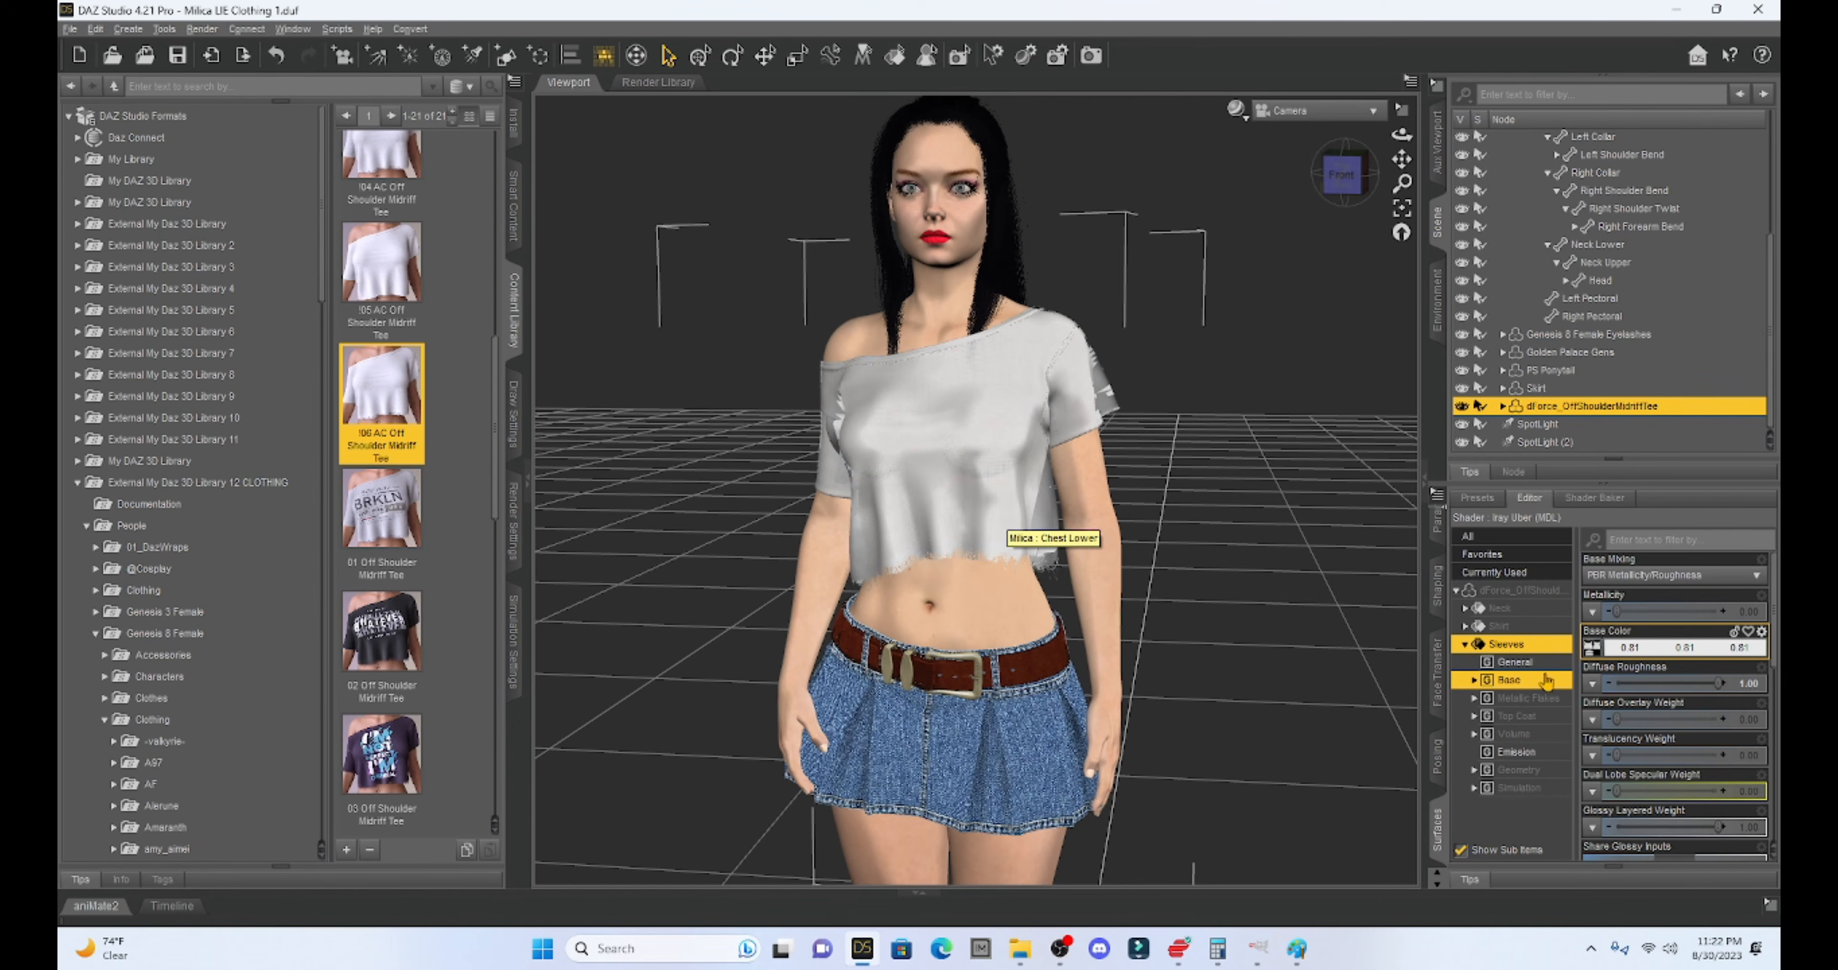
{"action": "left_click", "coordinate": [1495, 627]}
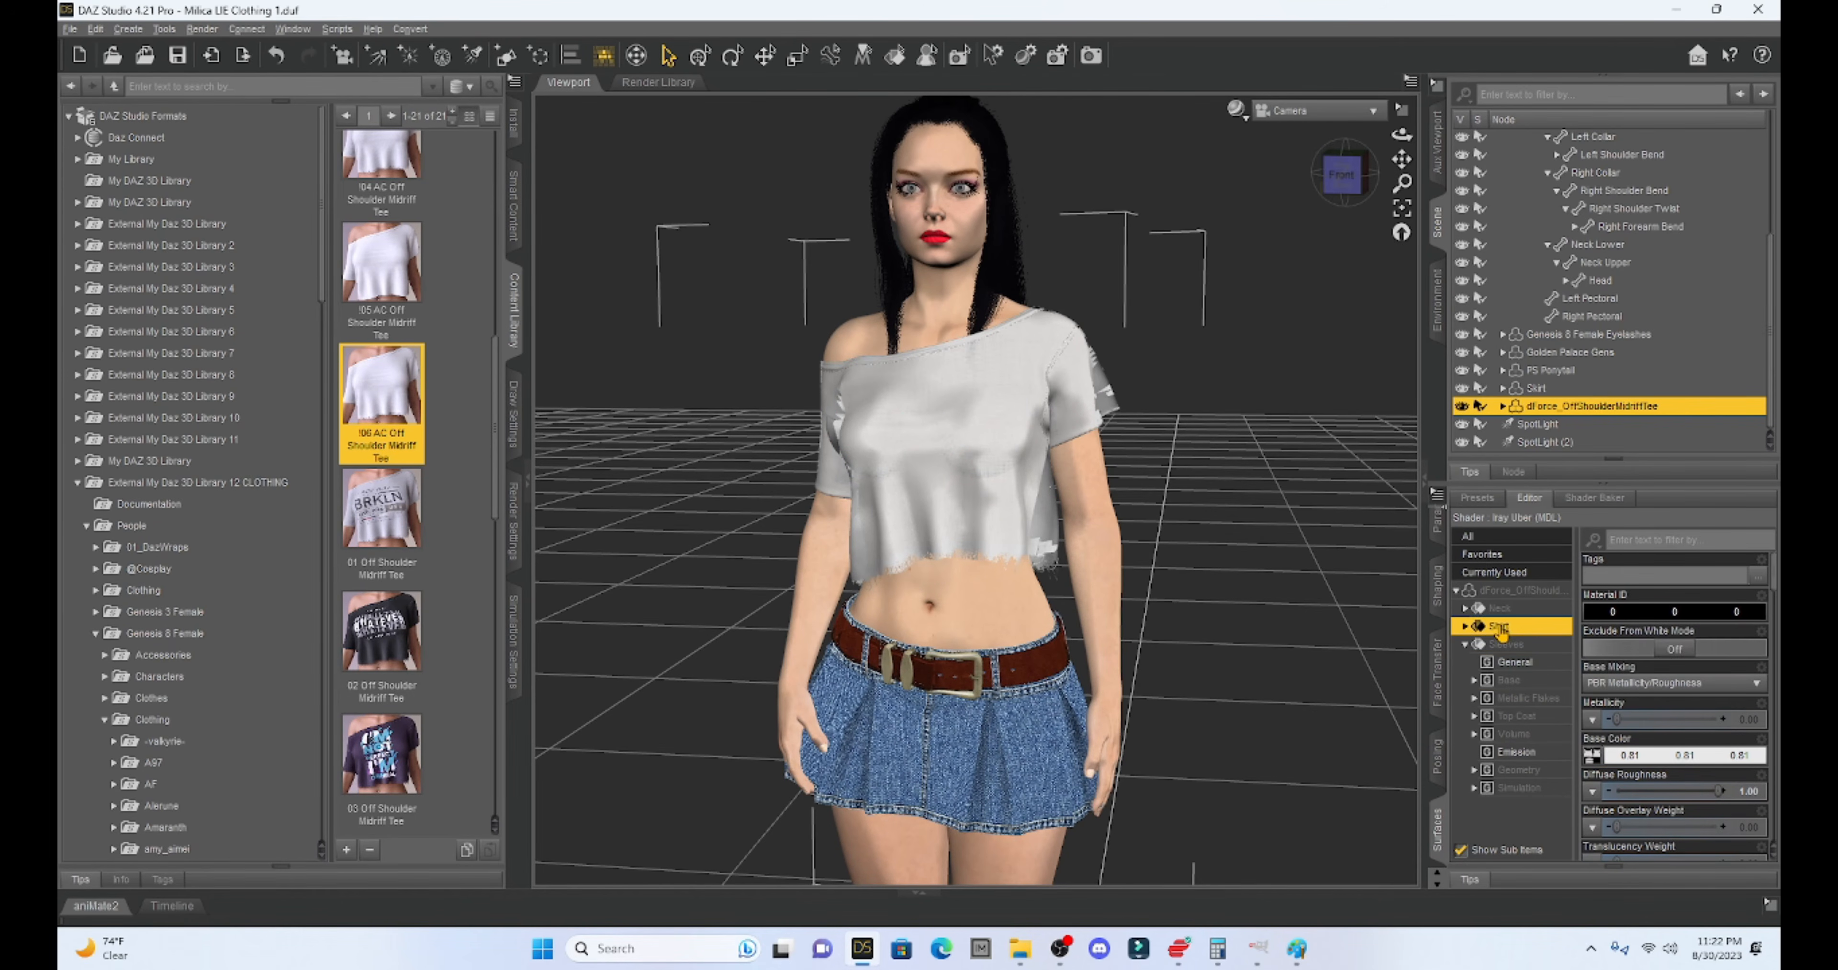
{"action": "left_click", "coordinate": [1466, 627]}
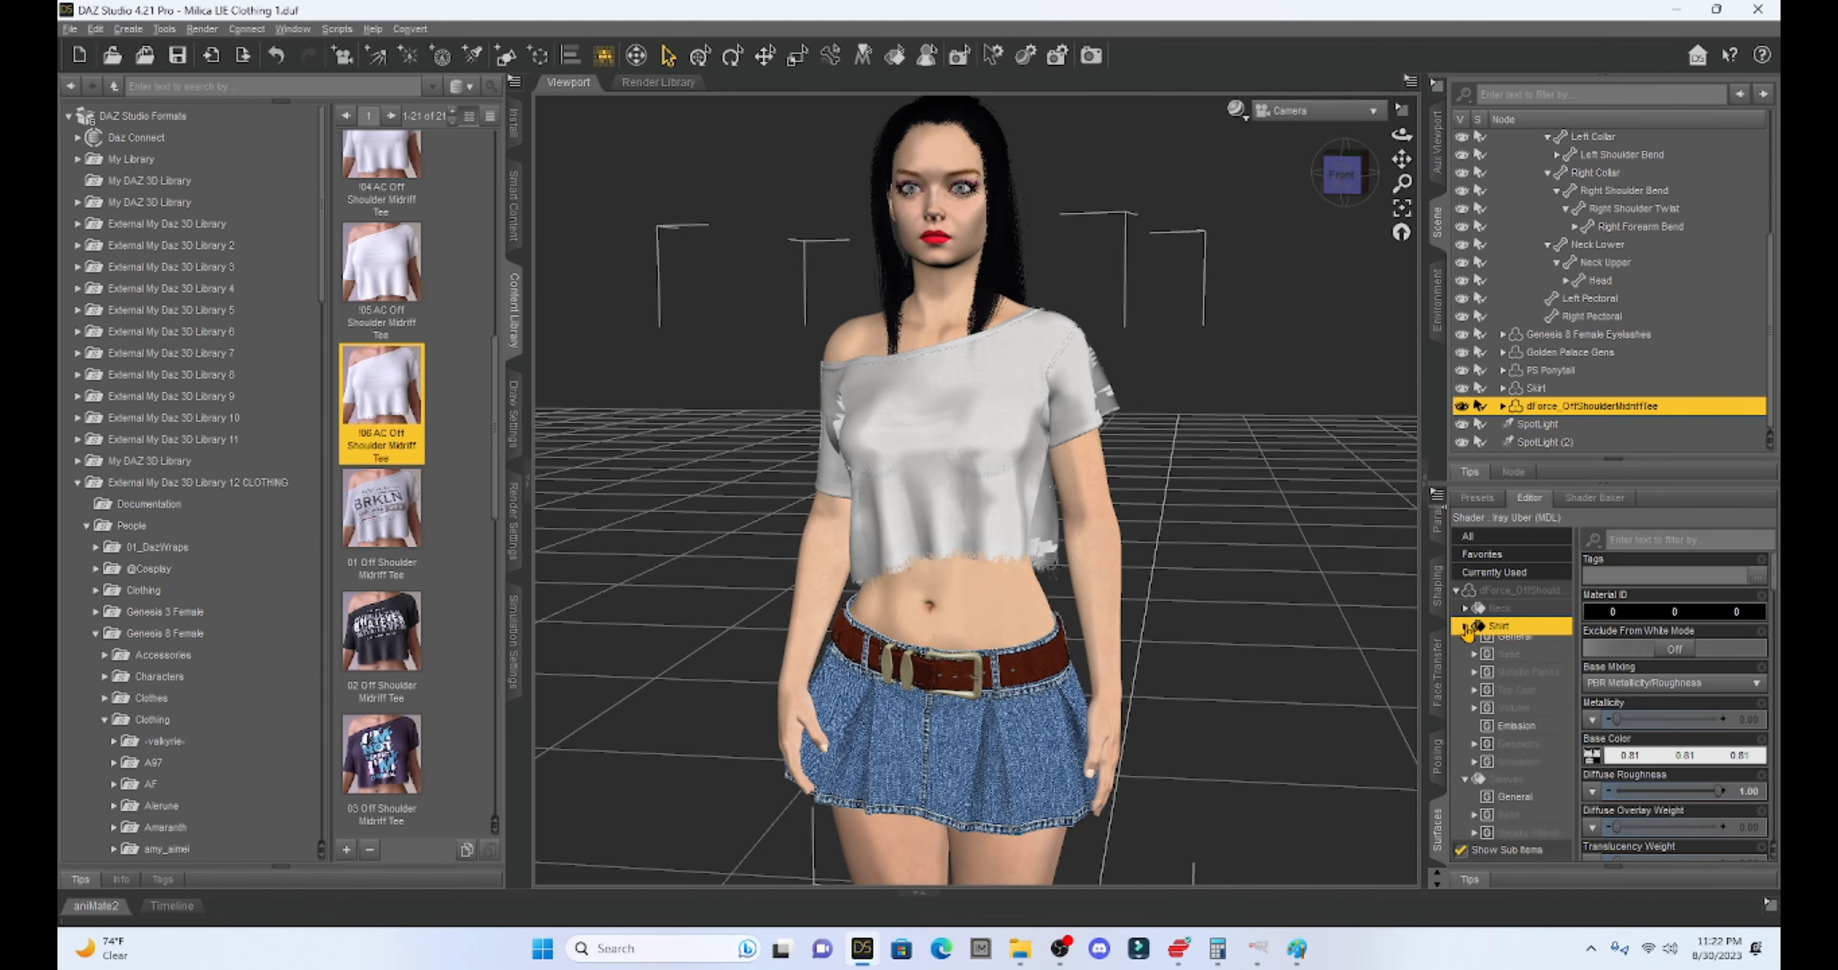
{"action": "left_click", "coordinate": [1505, 663]}
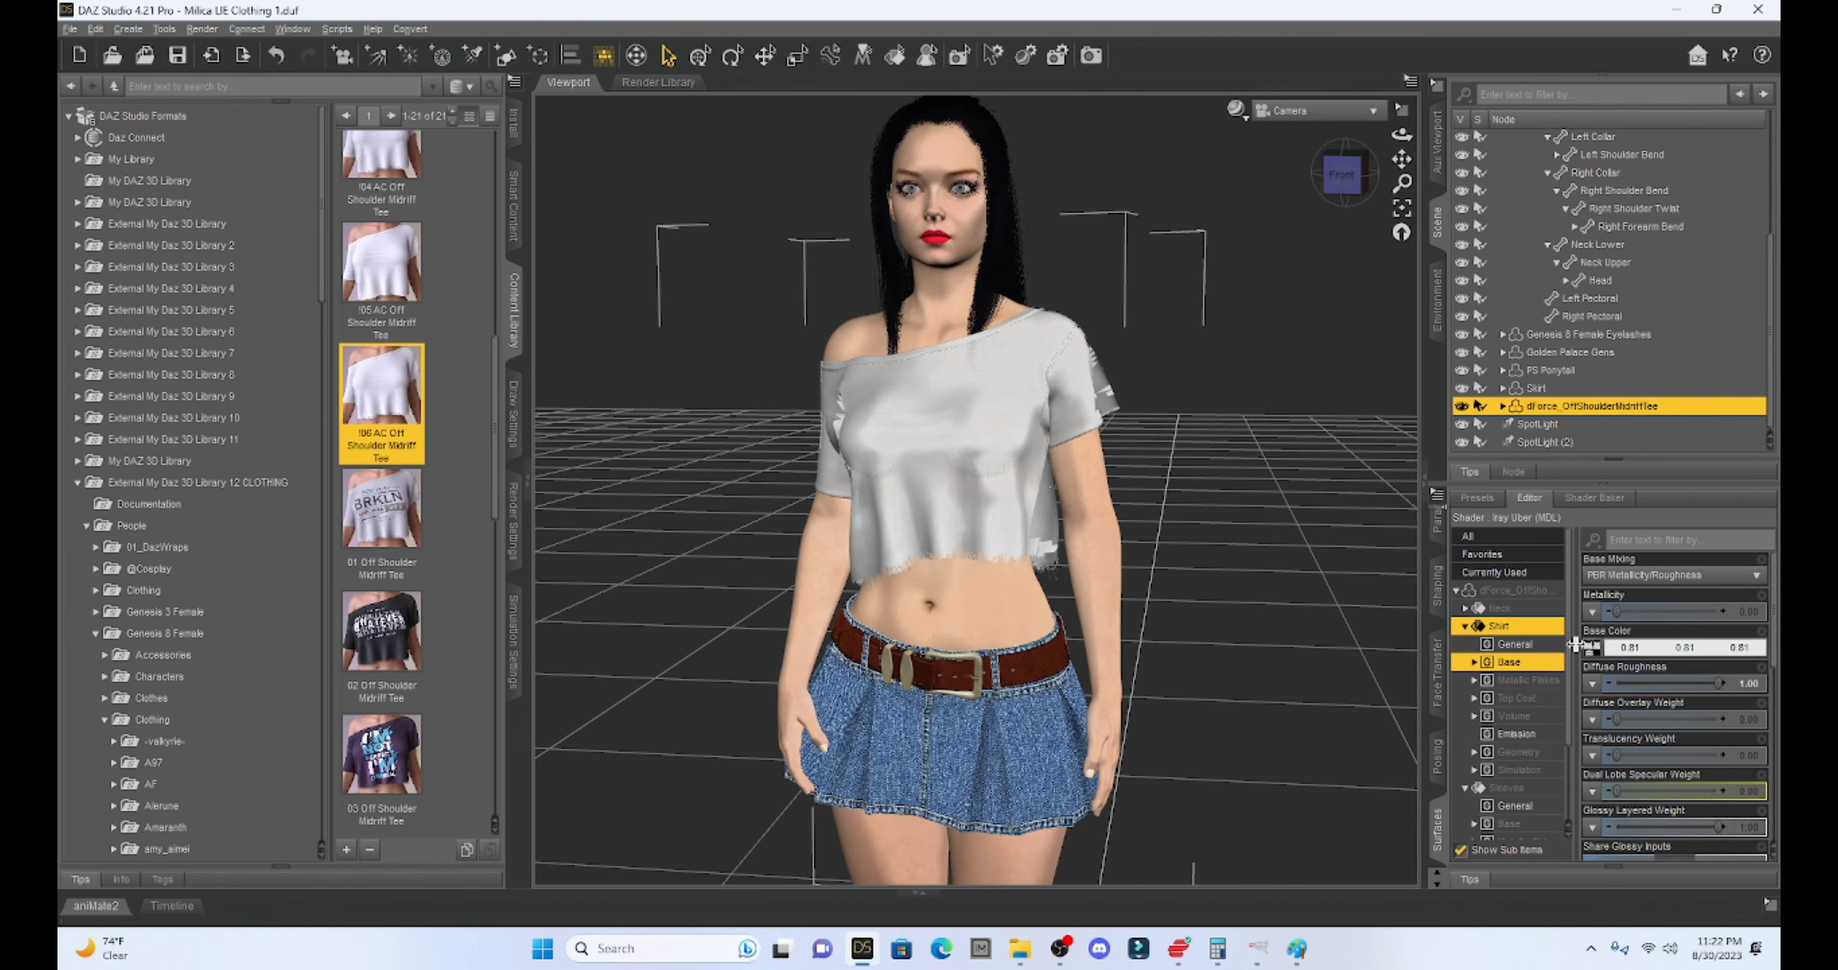
{"action": "mouse_move", "coordinate": [1592, 649]}
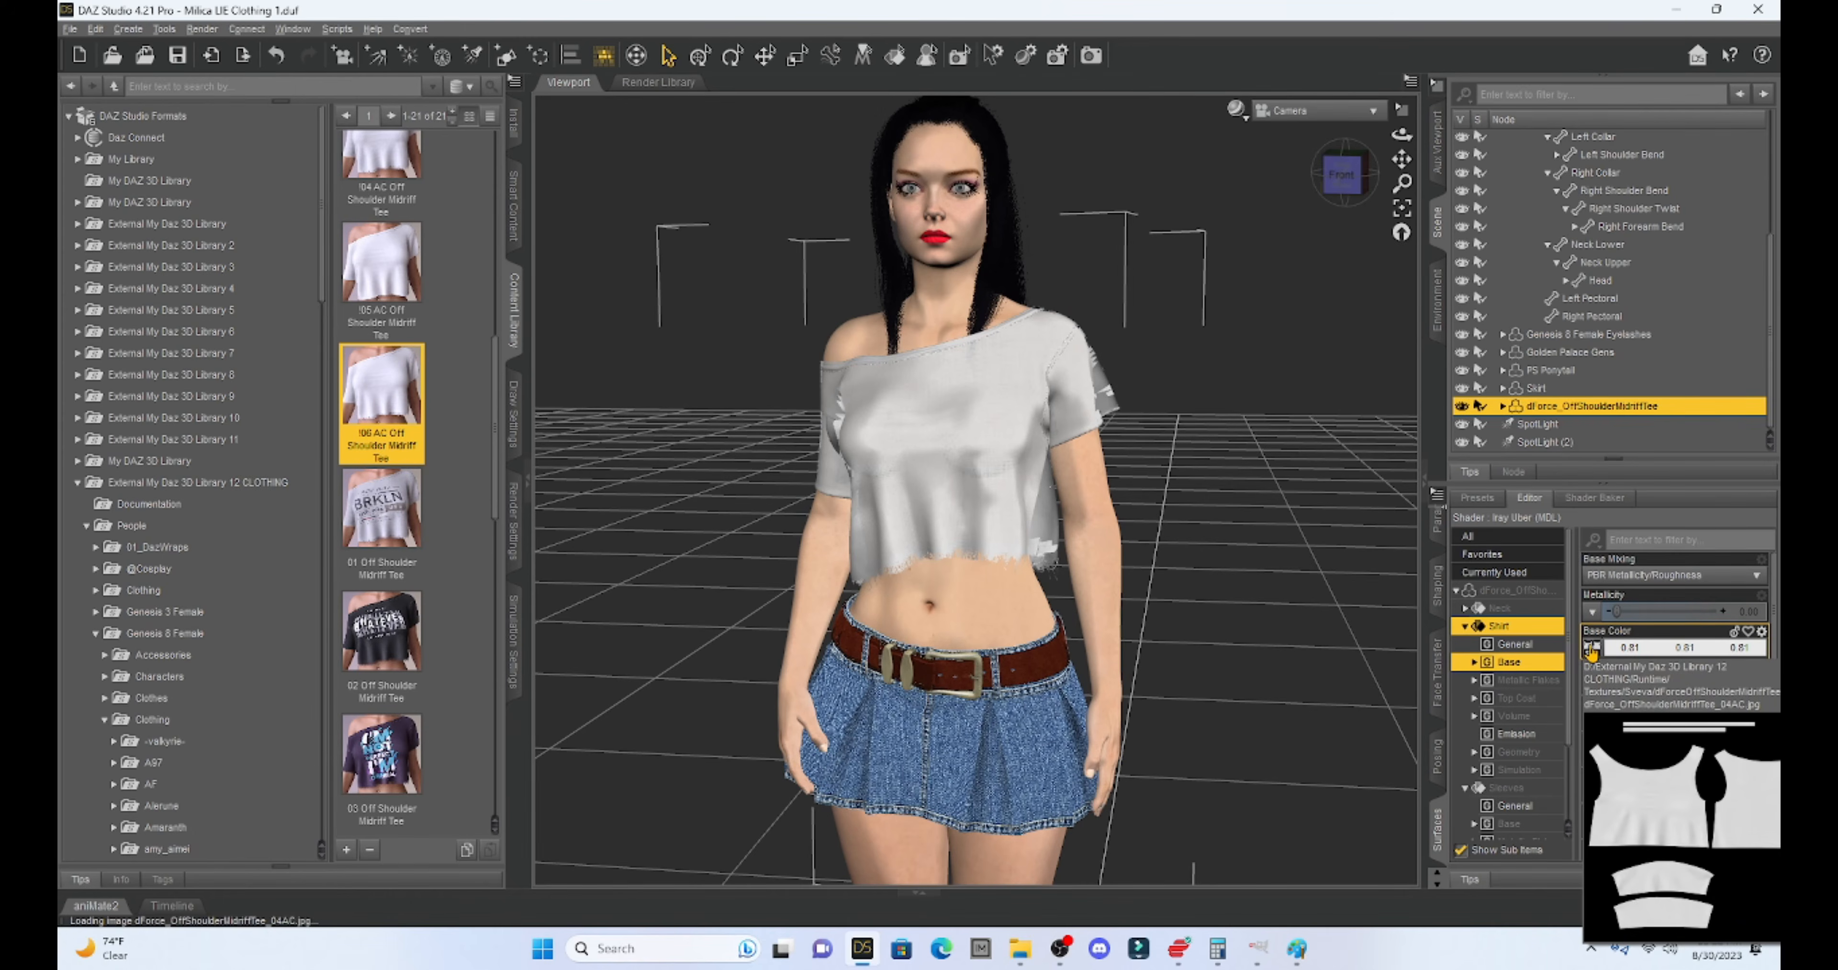
{"action": "left_click", "coordinate": [1591, 649]}
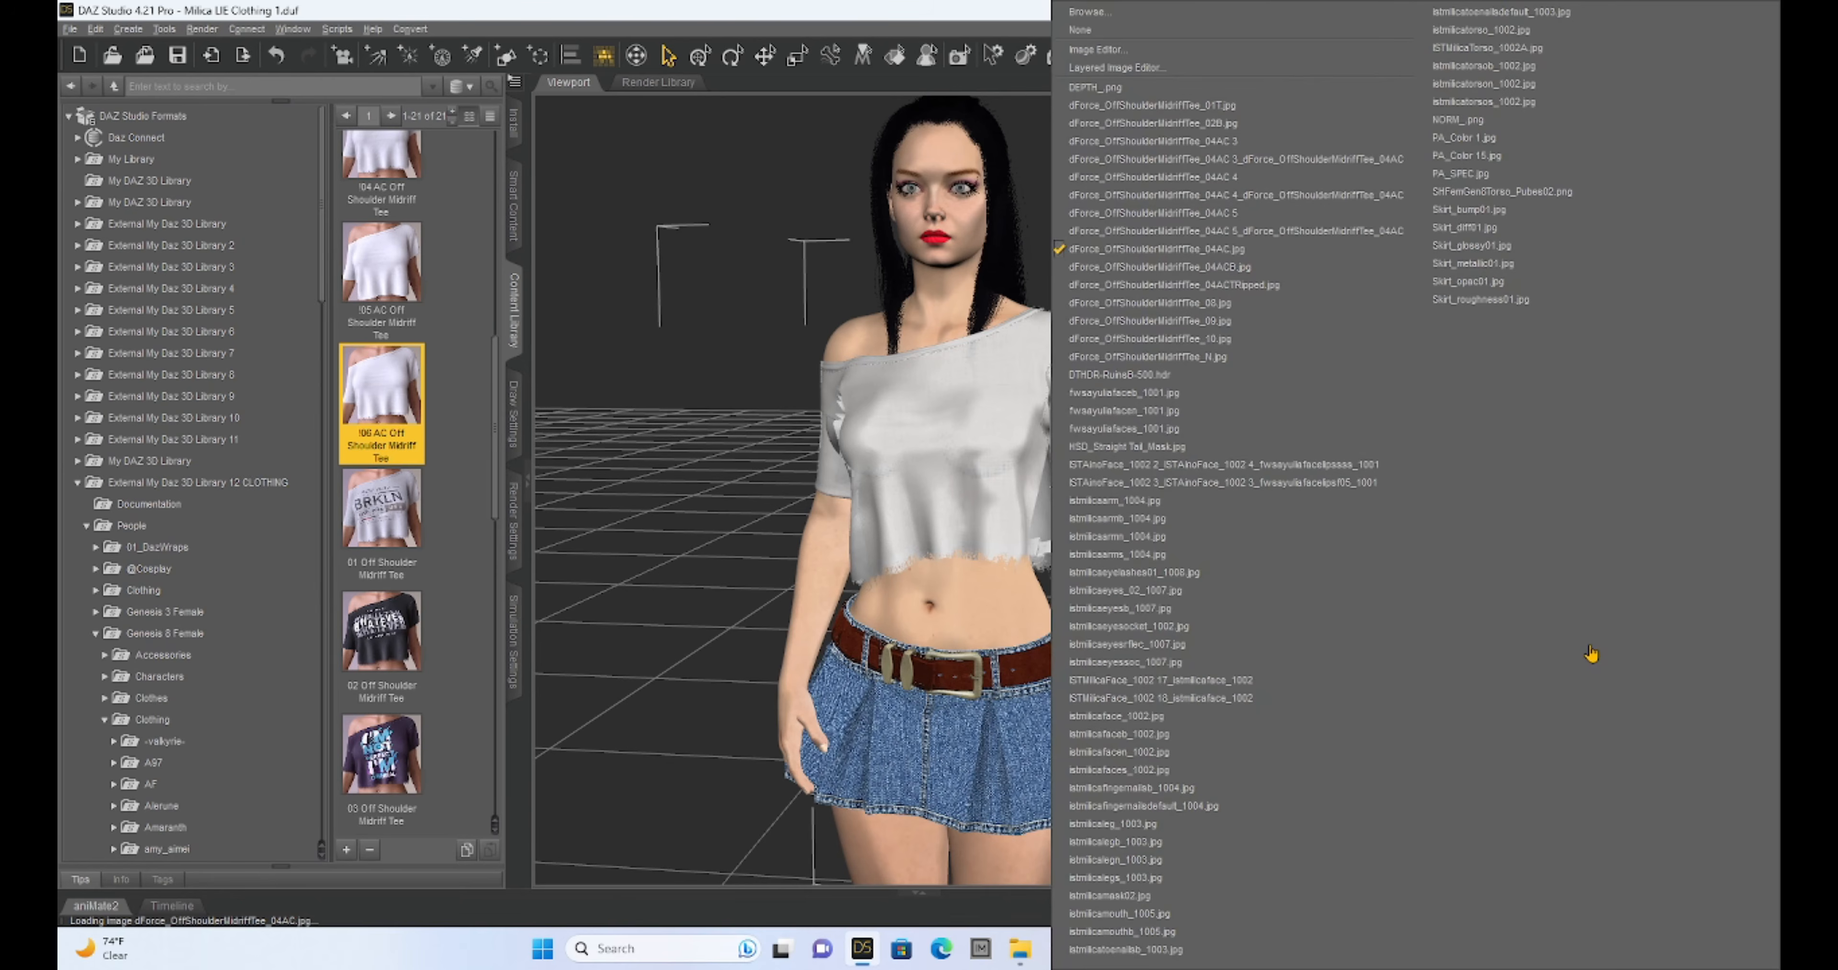
{"action": "left_click", "coordinate": [1092, 74]}
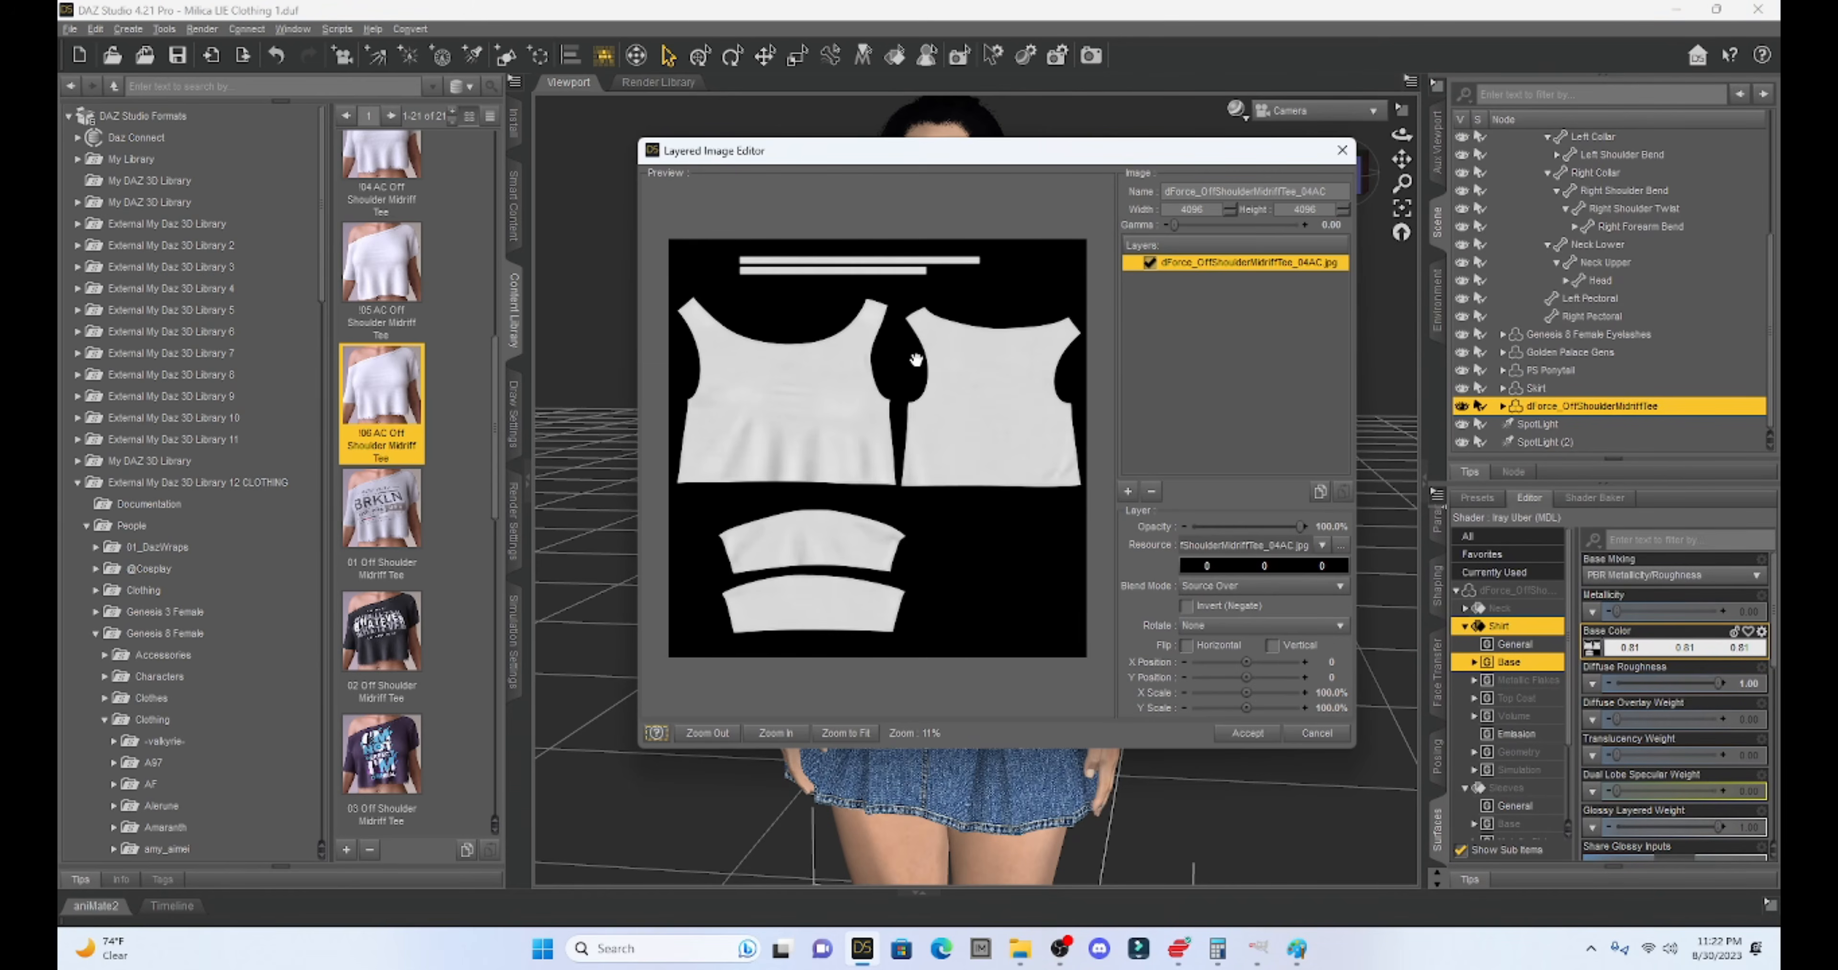
- Add dForce_OffShoulderMidriffTeeYOUTUBE3.jpg from D:\DAZ LIE Textures as a new image layer
{"action": "left_click", "coordinate": [1127, 492]}
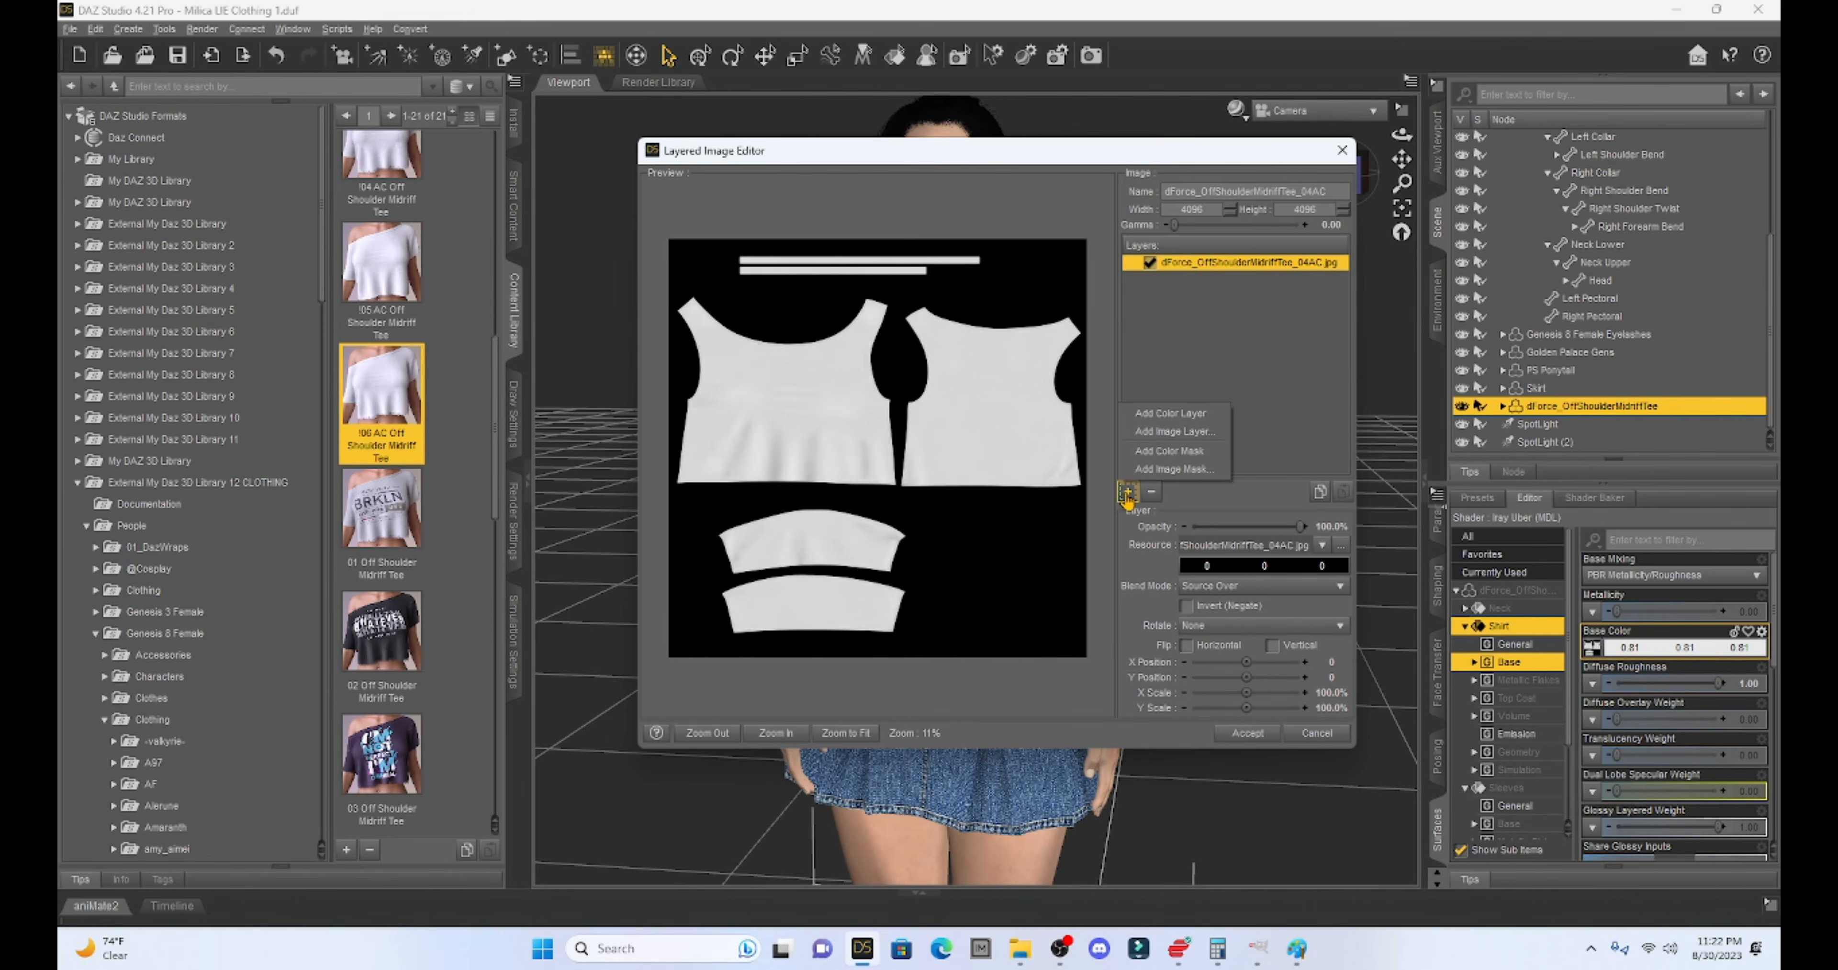
{"action": "left_click", "coordinate": [1142, 432]}
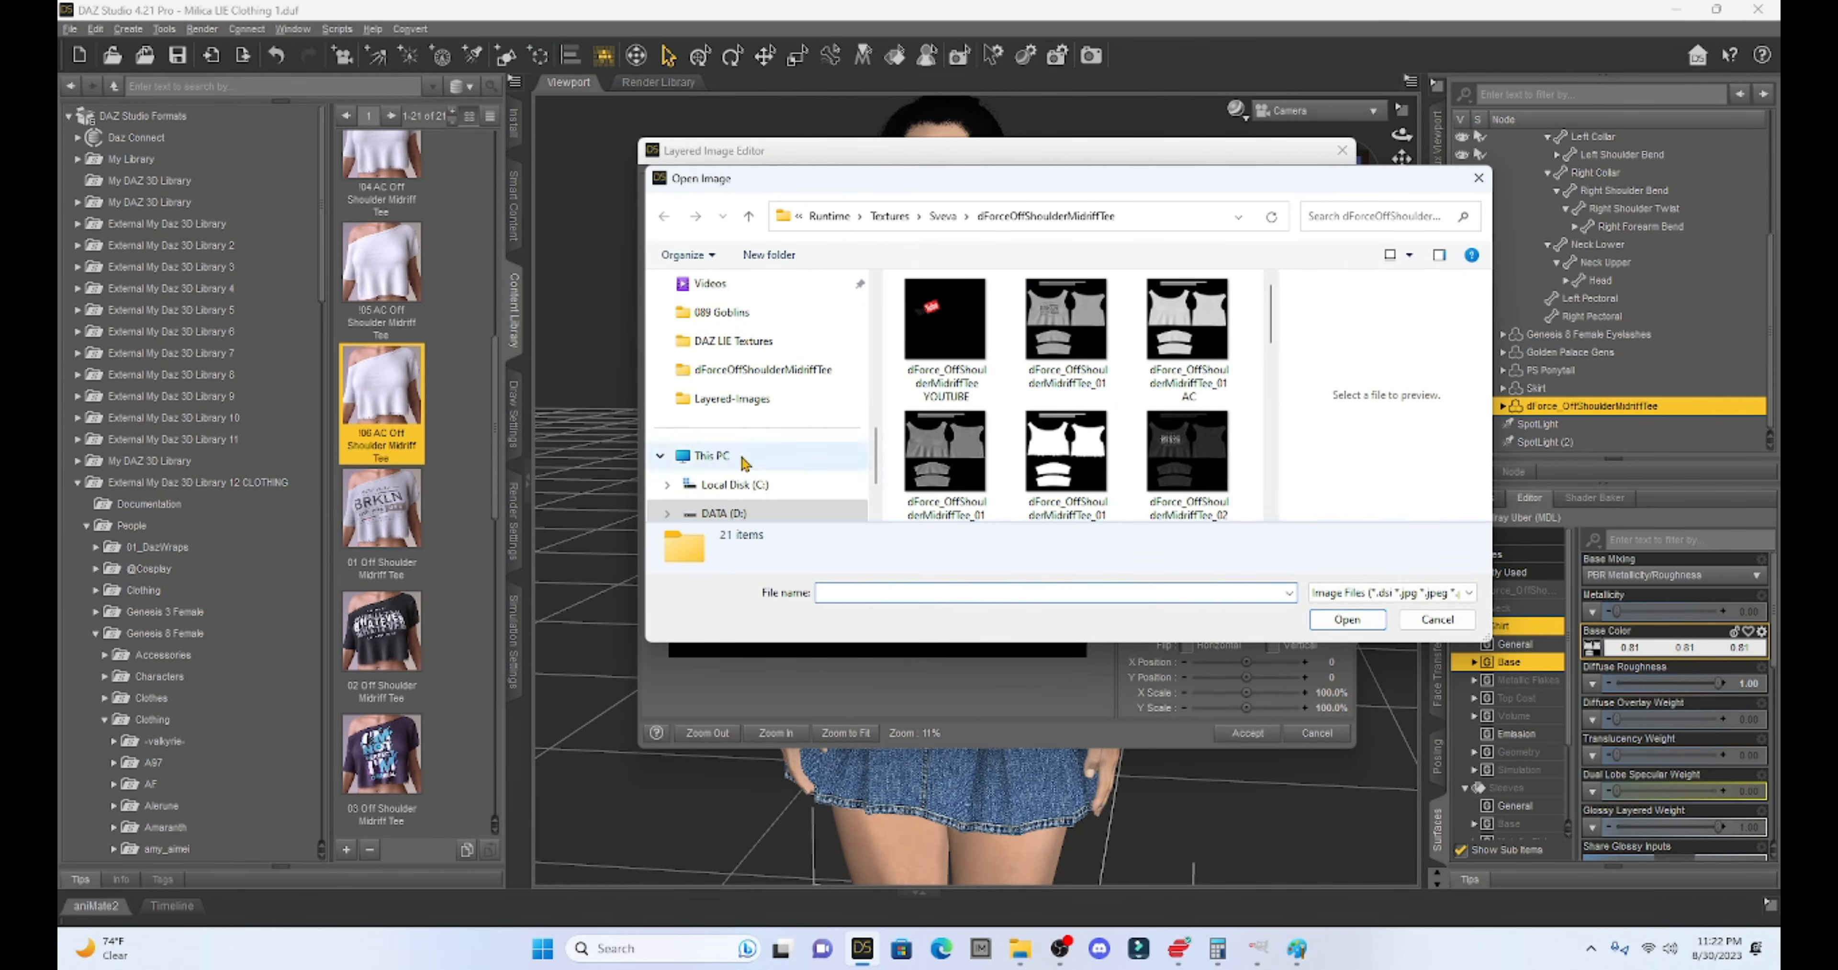
{"action": "left_click", "coordinate": [715, 514]}
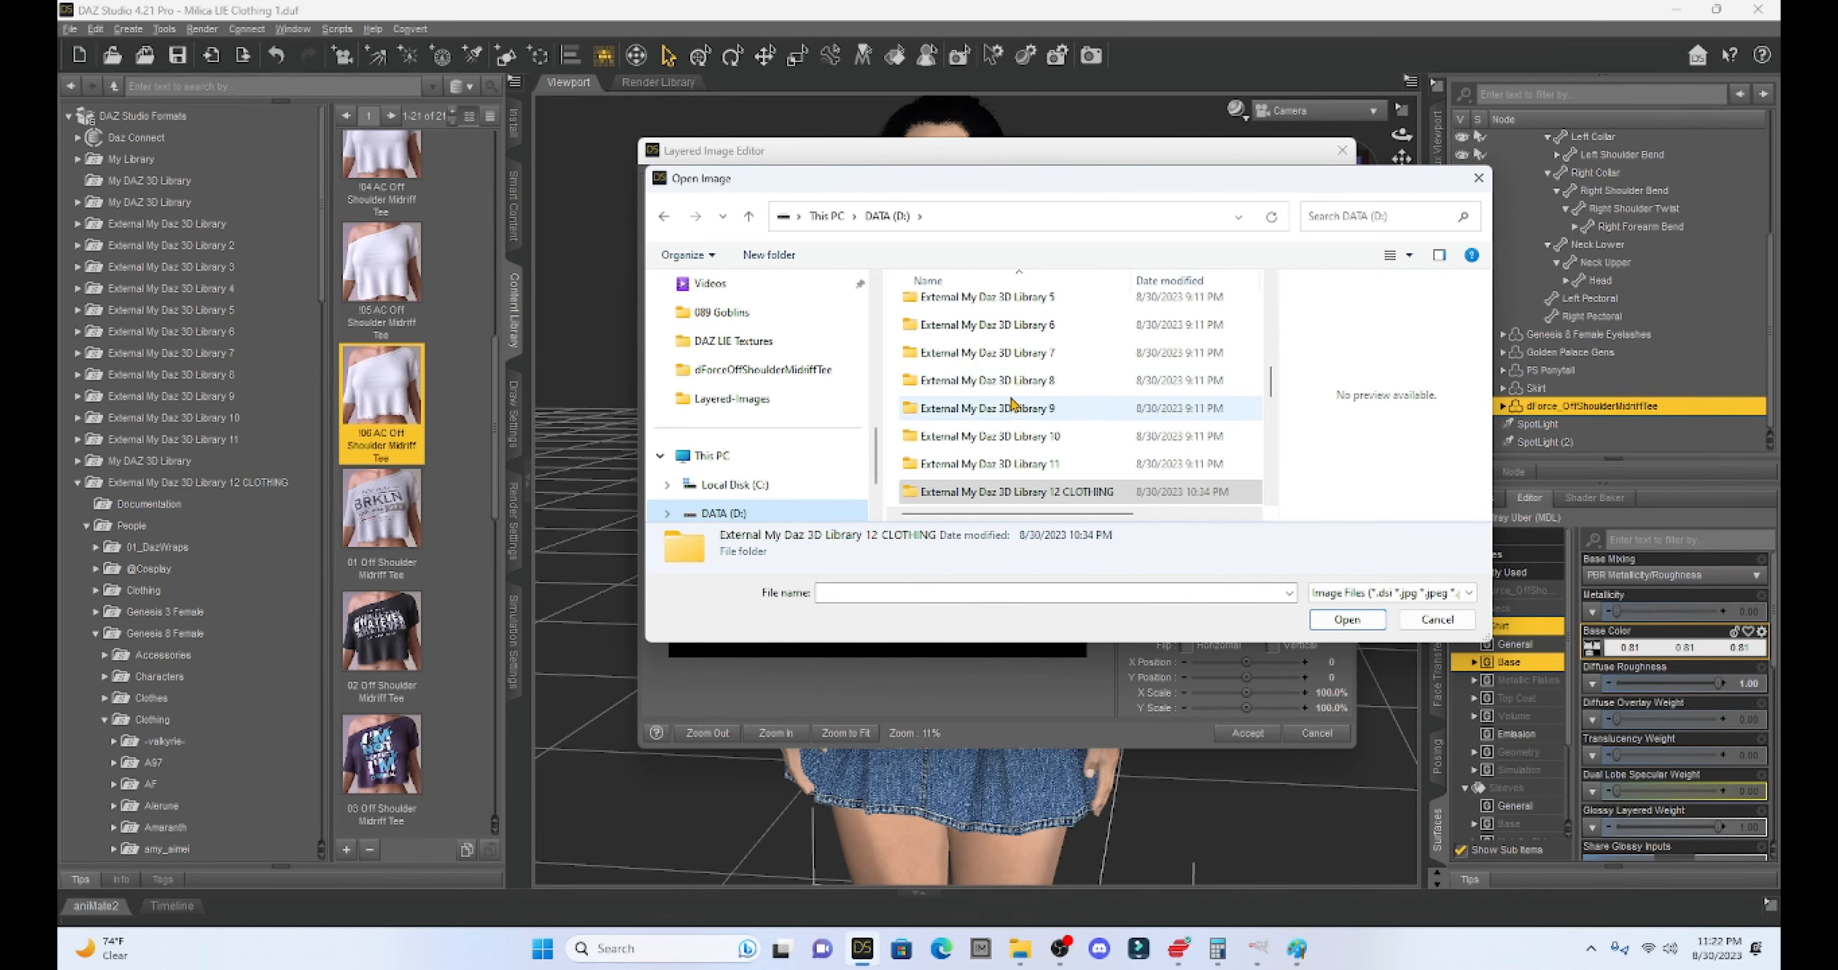
{"action": "scroll", "coordinate": [1014, 401], "scroll_direction": "up", "scroll_amount": 3}
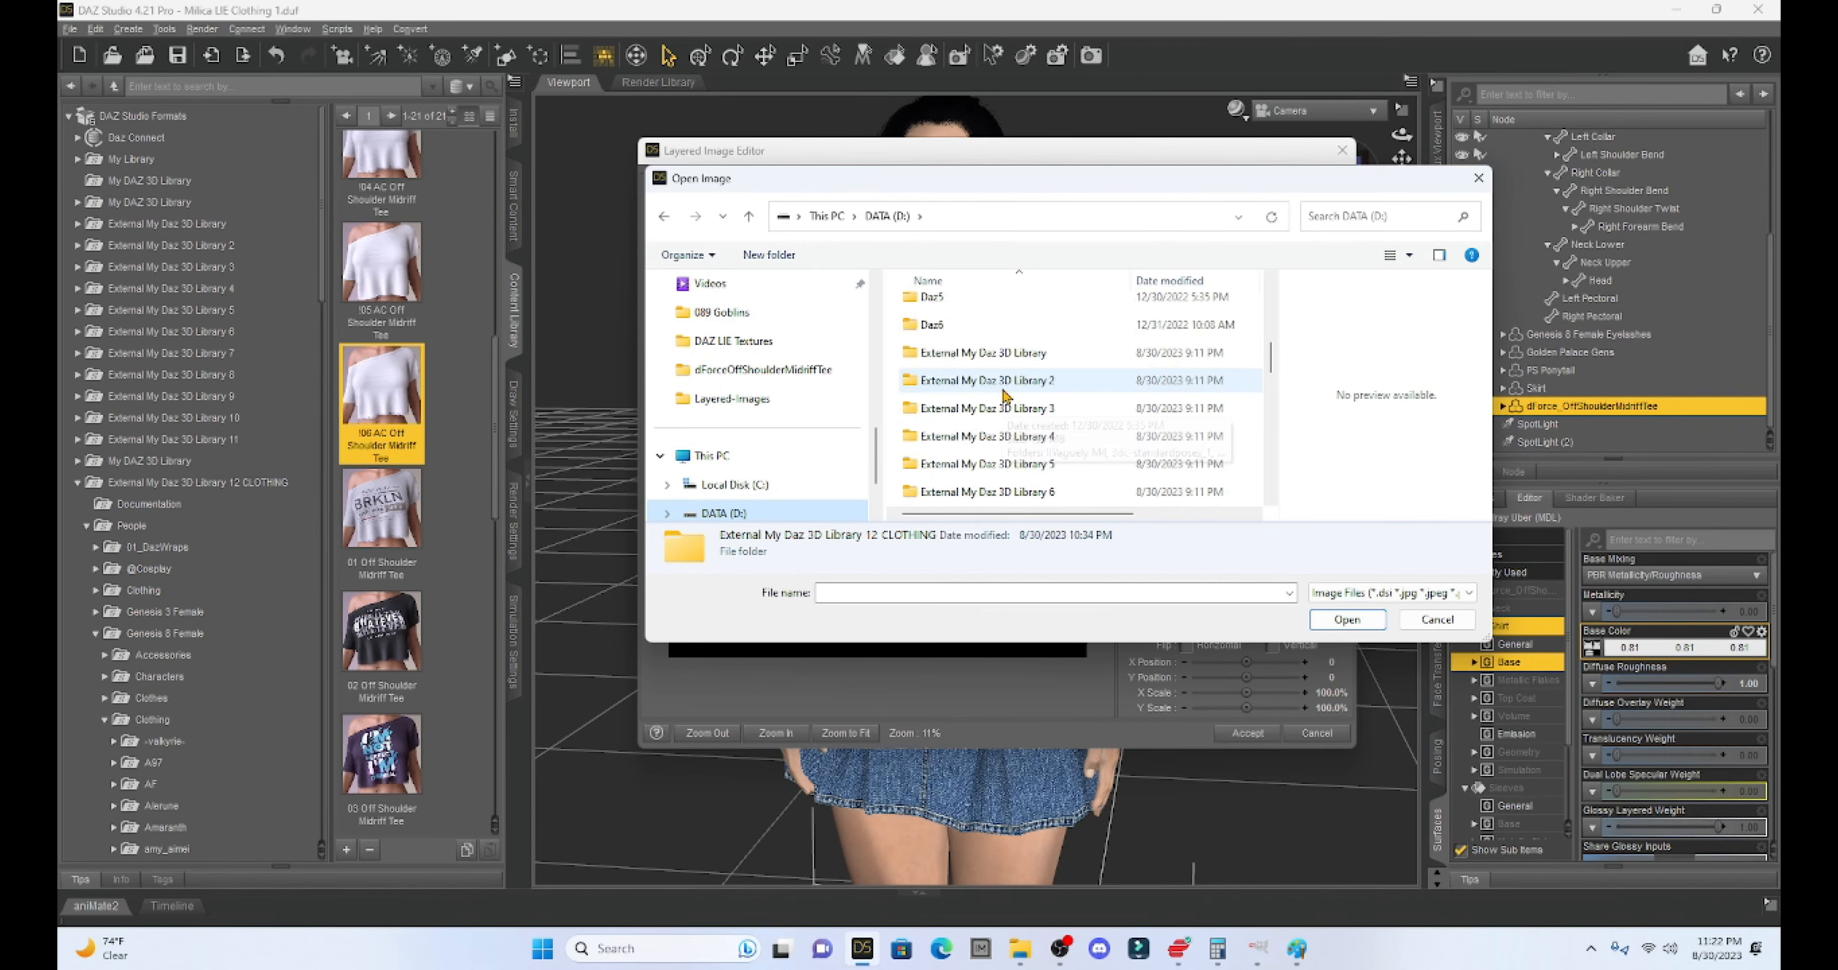
{"action": "scroll", "coordinate": [1005, 396], "scroll_direction": "up", "scroll_amount": 2}
{"action": "scroll", "coordinate": [1005, 397], "scroll_direction": "up", "scroll_amount": 3}
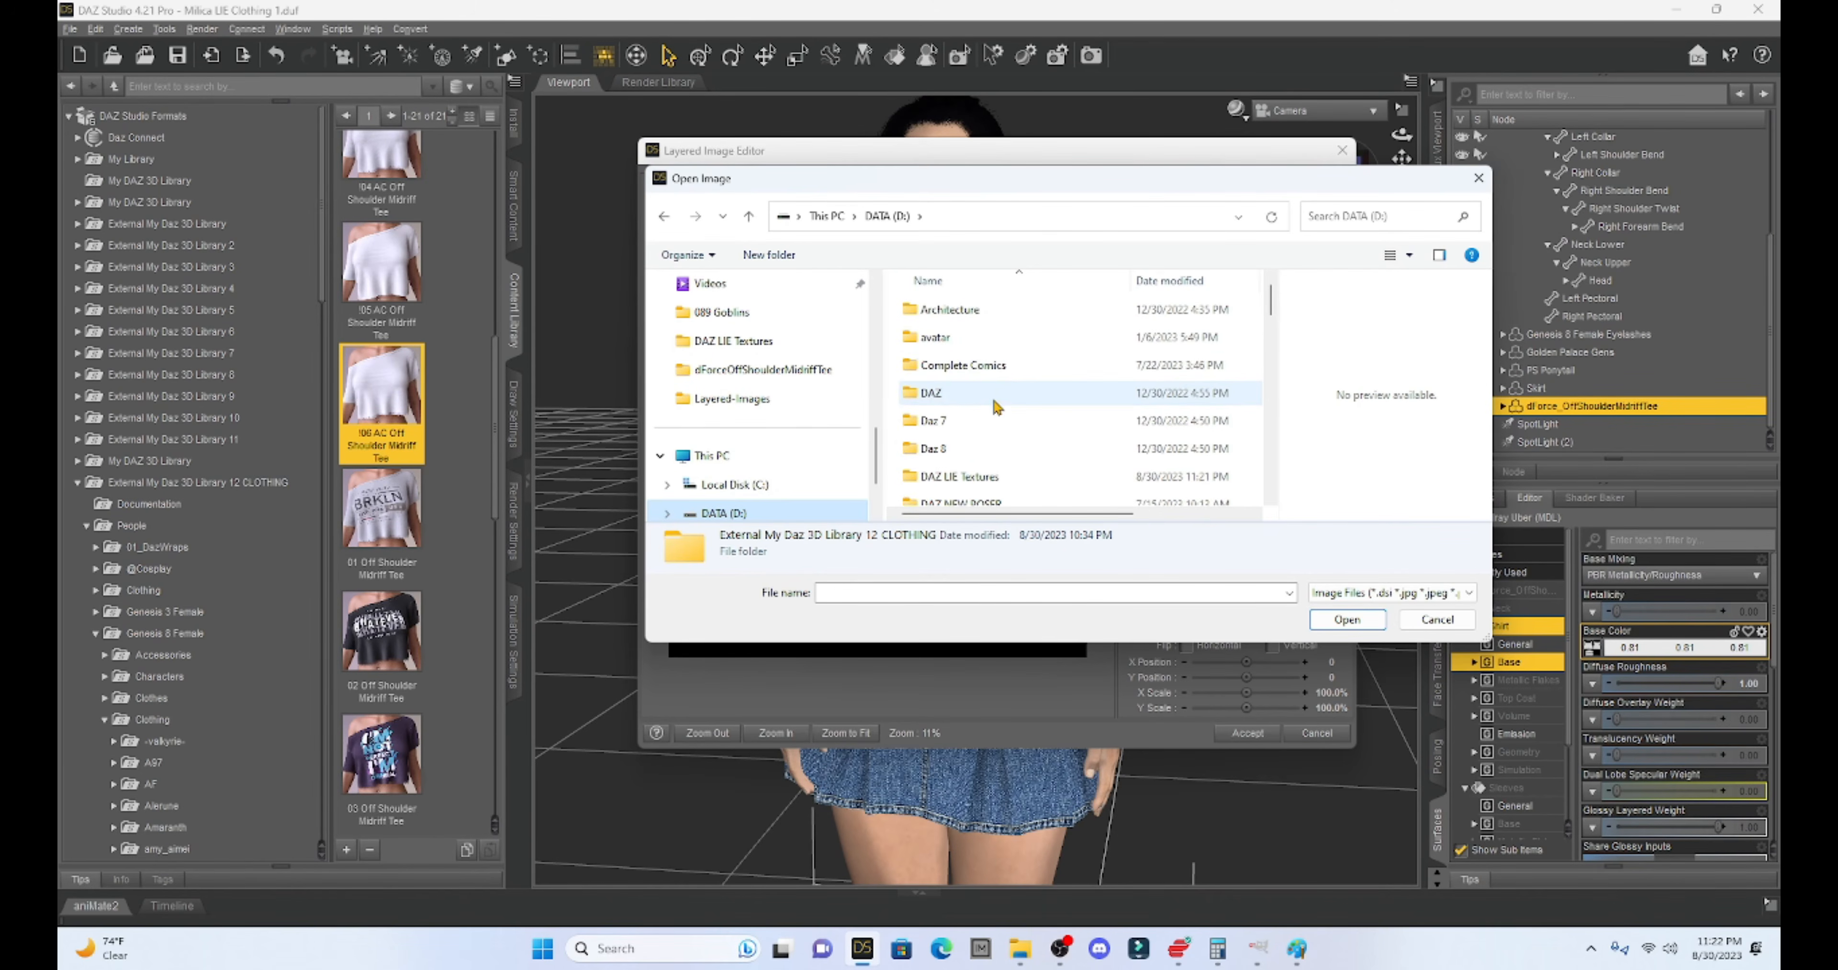
{"action": "scroll", "coordinate": [961, 369], "scroll_direction": "down", "scroll_amount": 1}
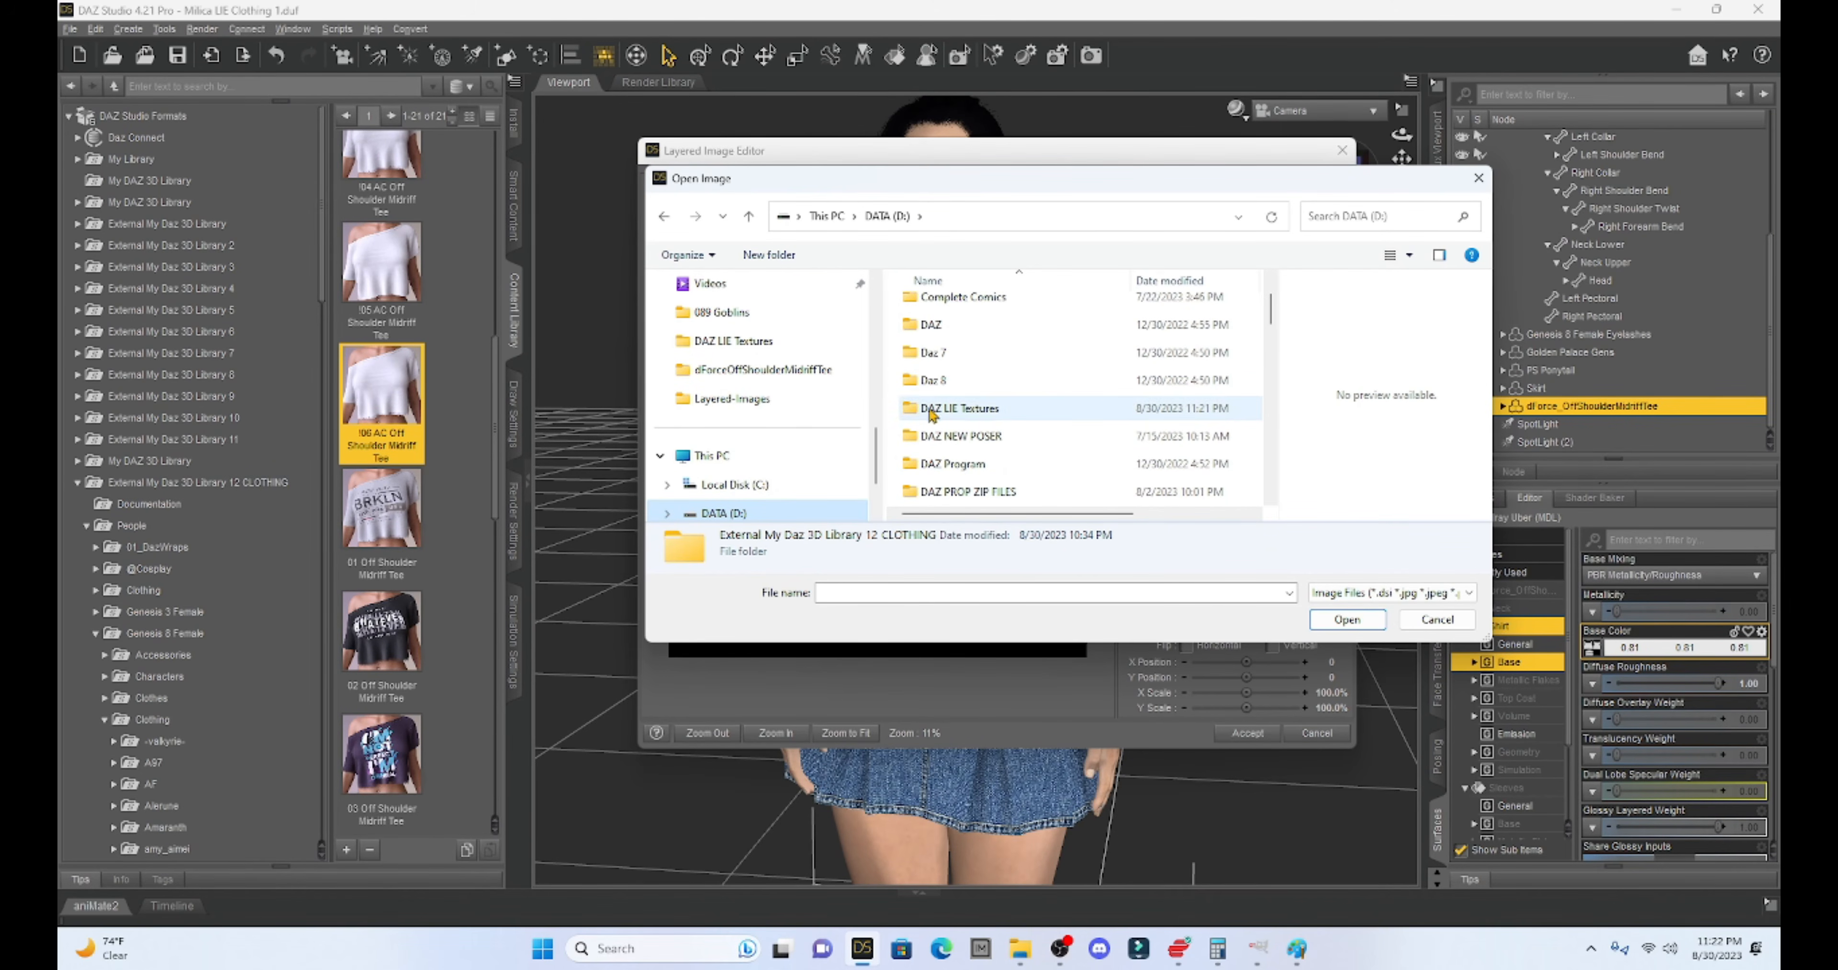
{"action": "double_click", "coordinate": [964, 408]}
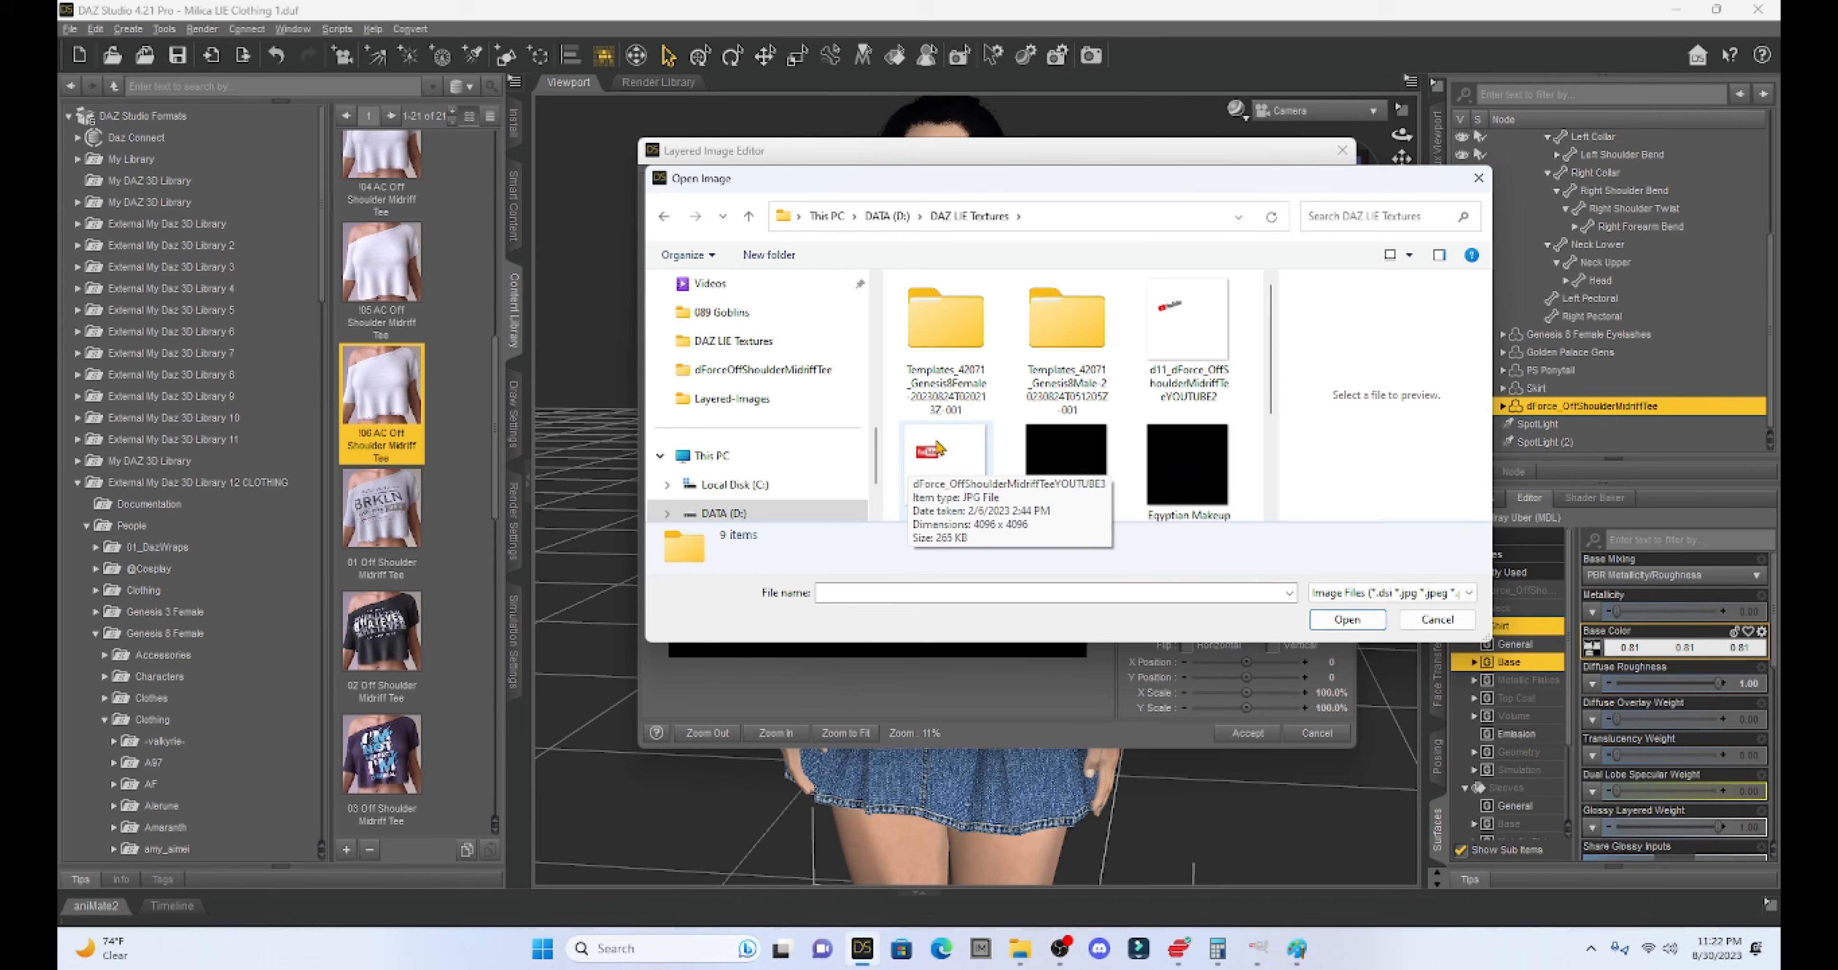
{"action": "double_click", "coordinate": [955, 454]}
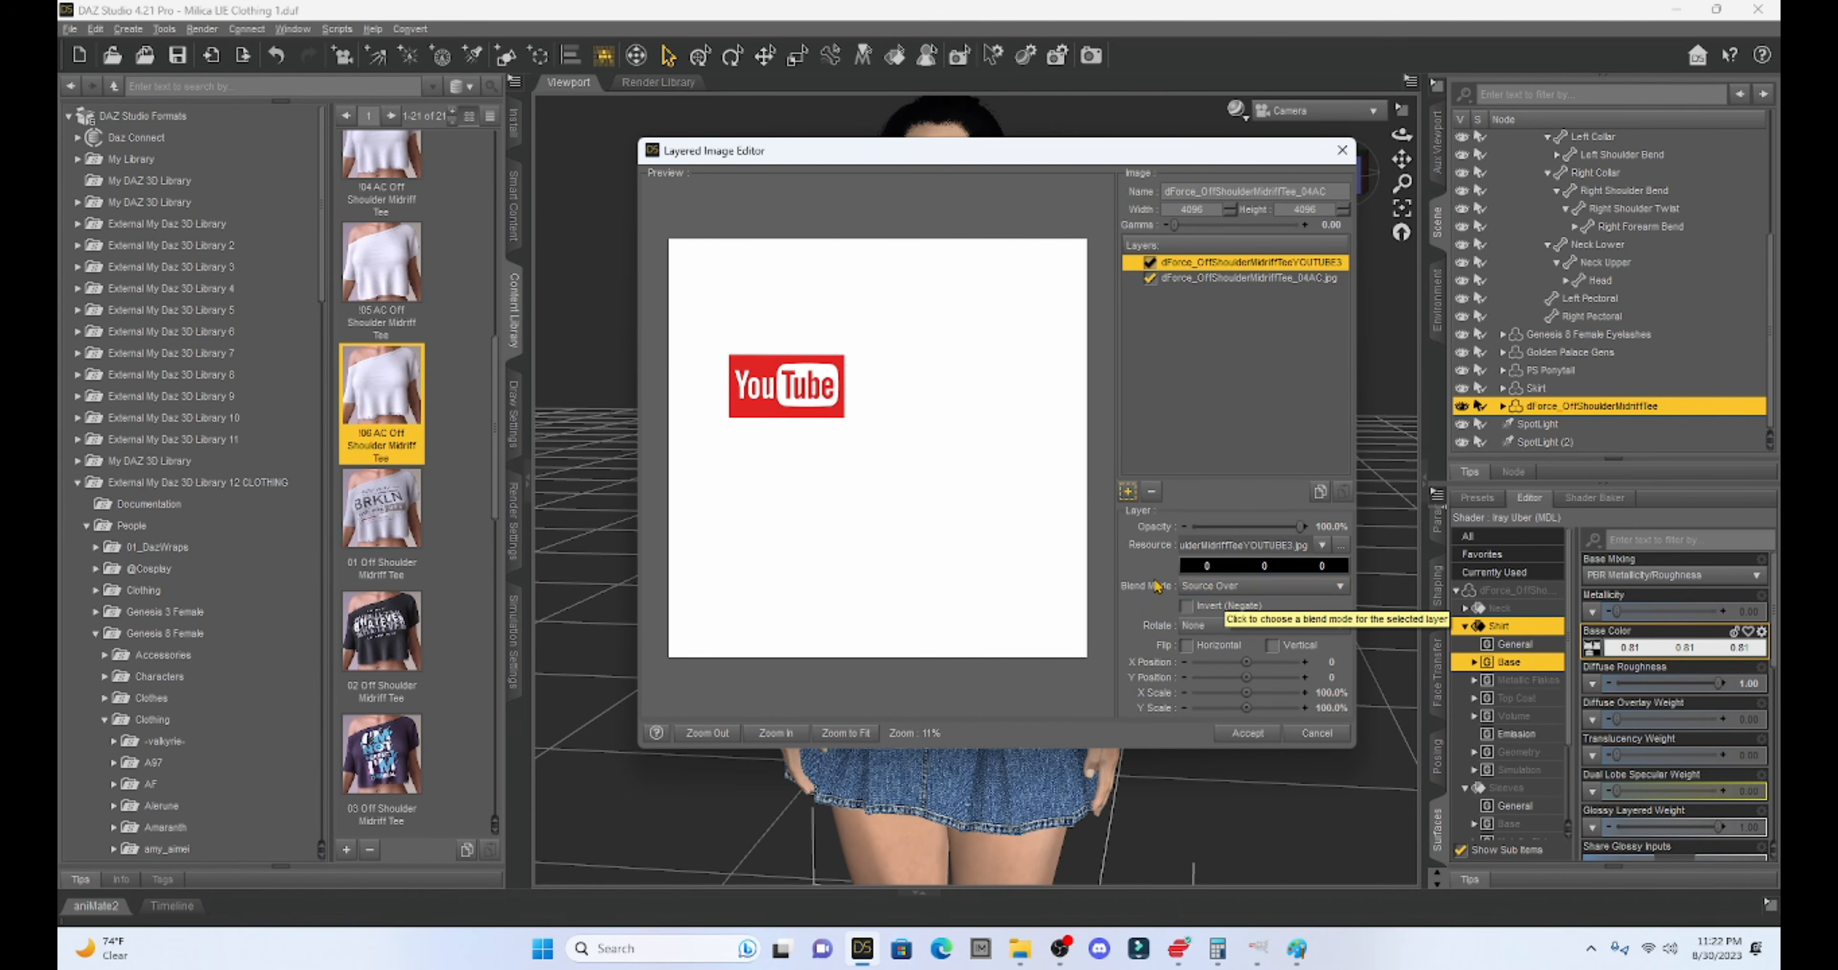
- Set the logo layer to Multiplicative Blend at 98.3% opacity and apply it to the shirt
{"action": "left_click", "coordinate": [1247, 589]}
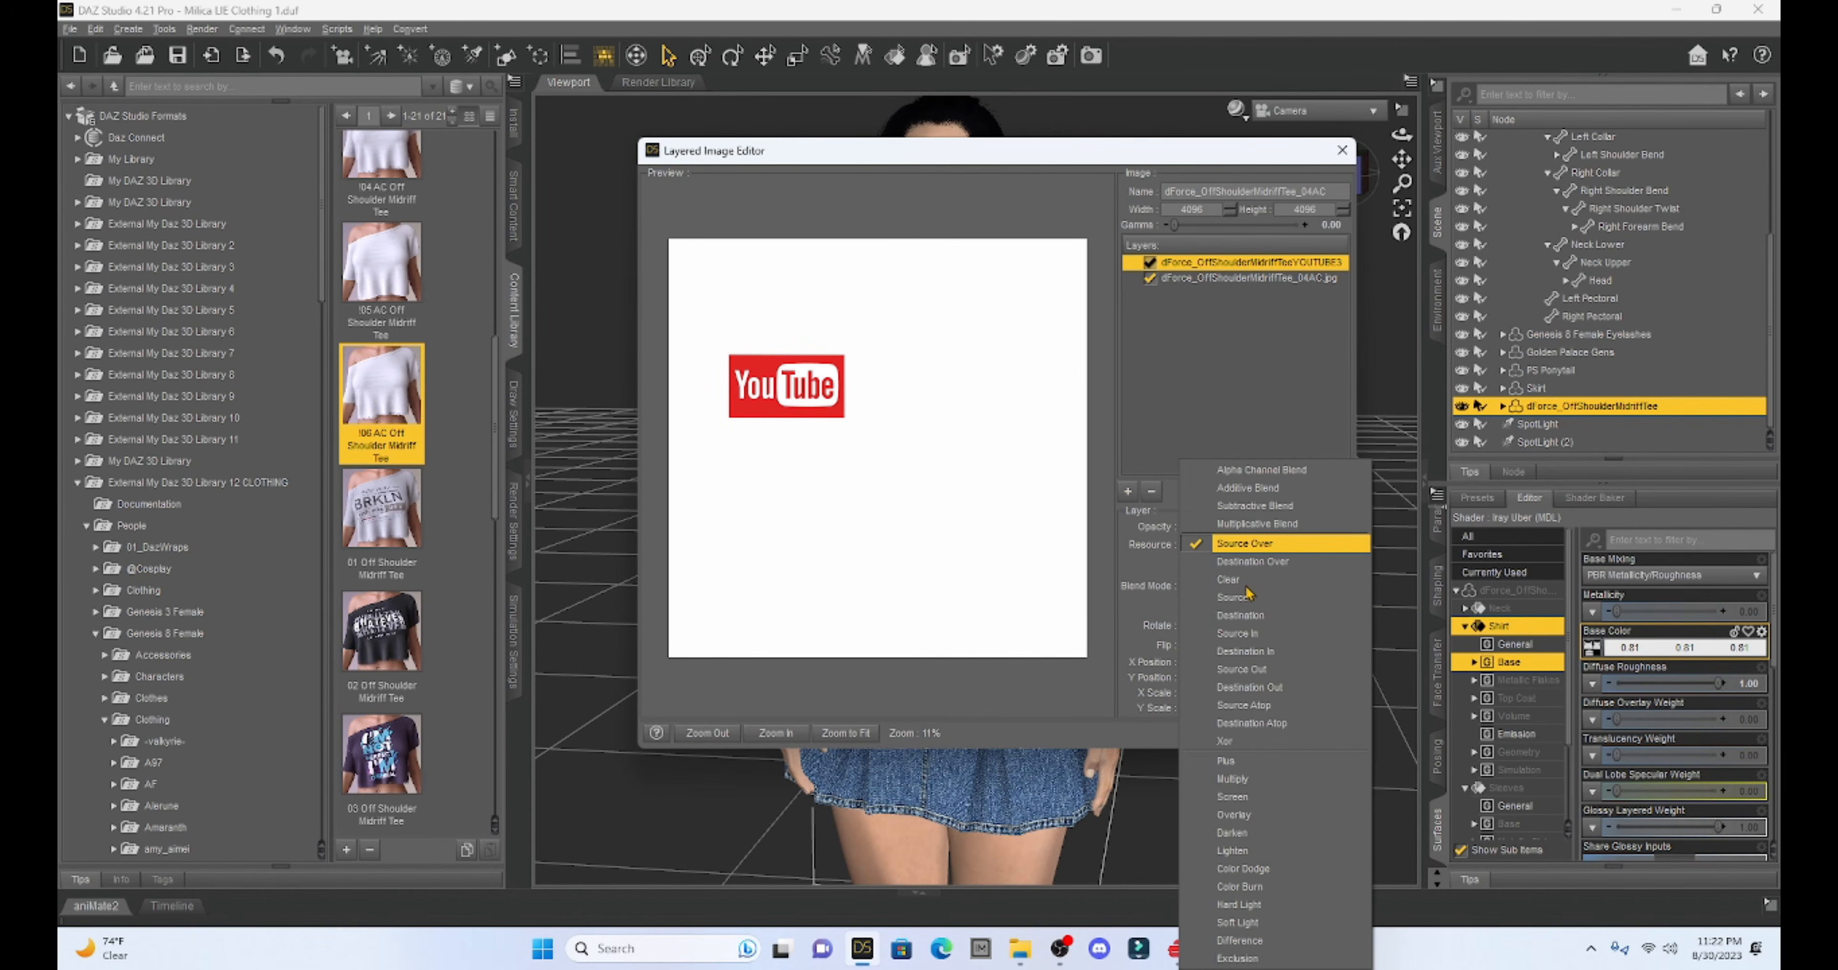
{"action": "left_click", "coordinate": [1230, 527]}
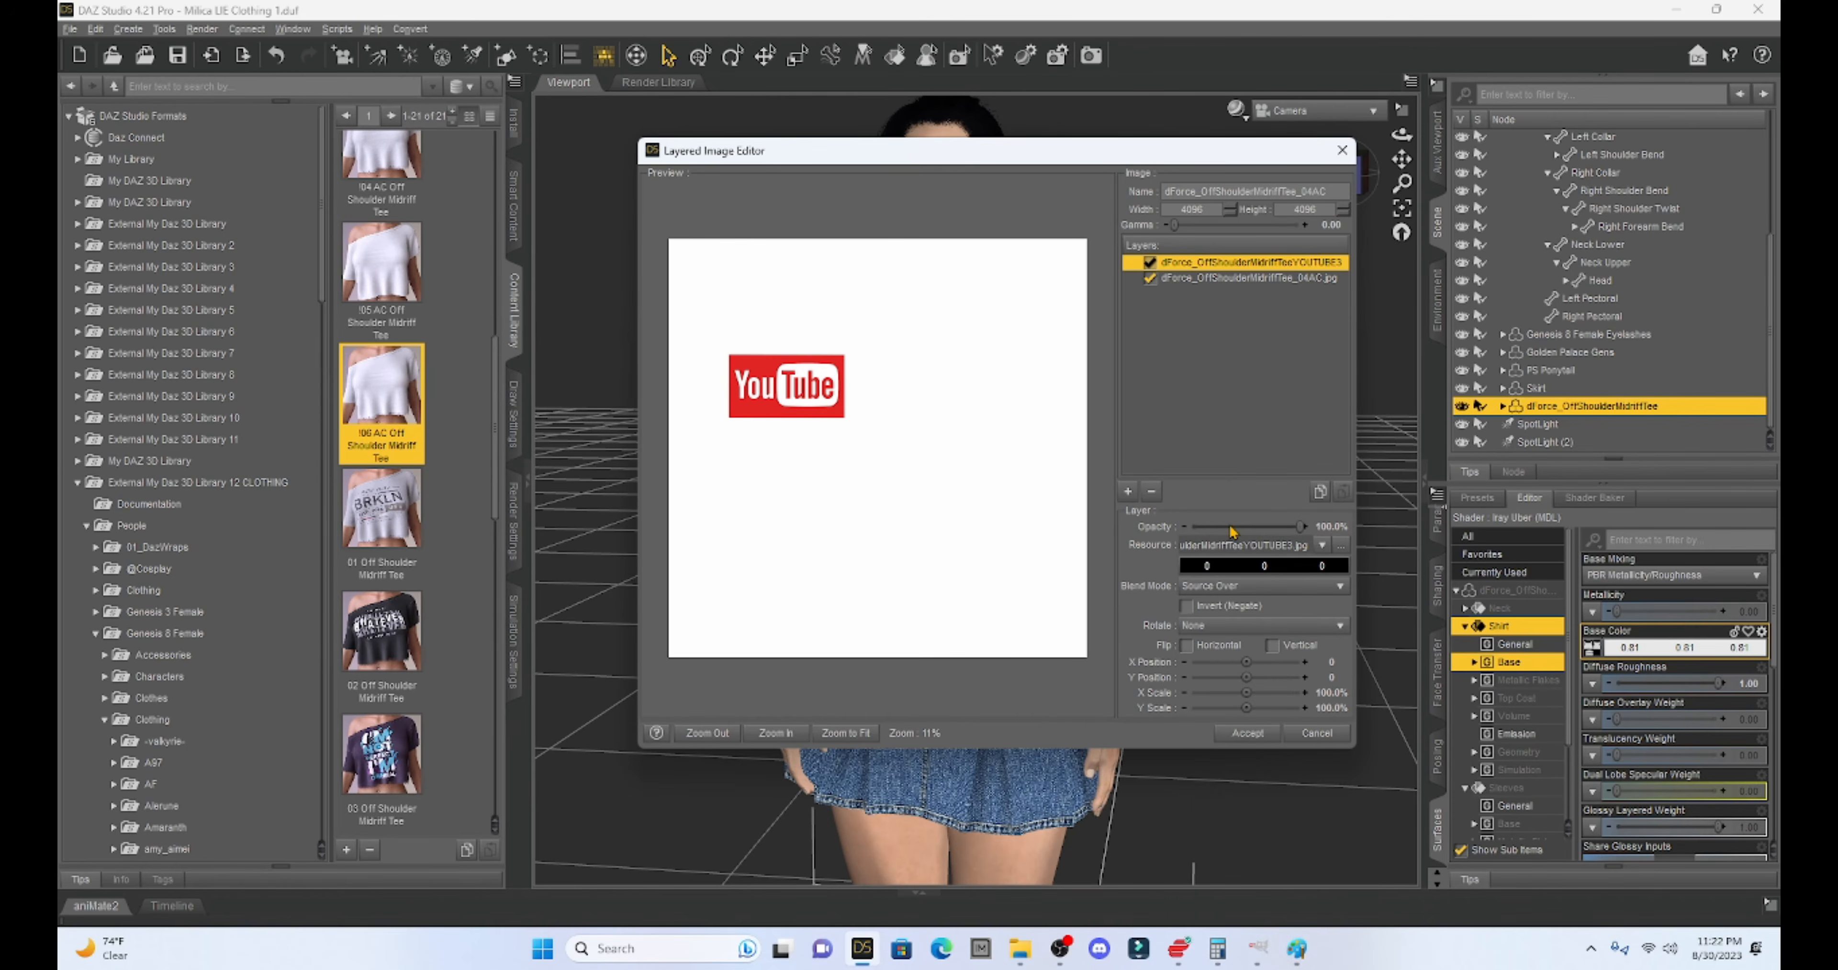
{"action": "left_click_drag", "start_coordinate": [1301, 526], "coordinate": [1229, 526]}
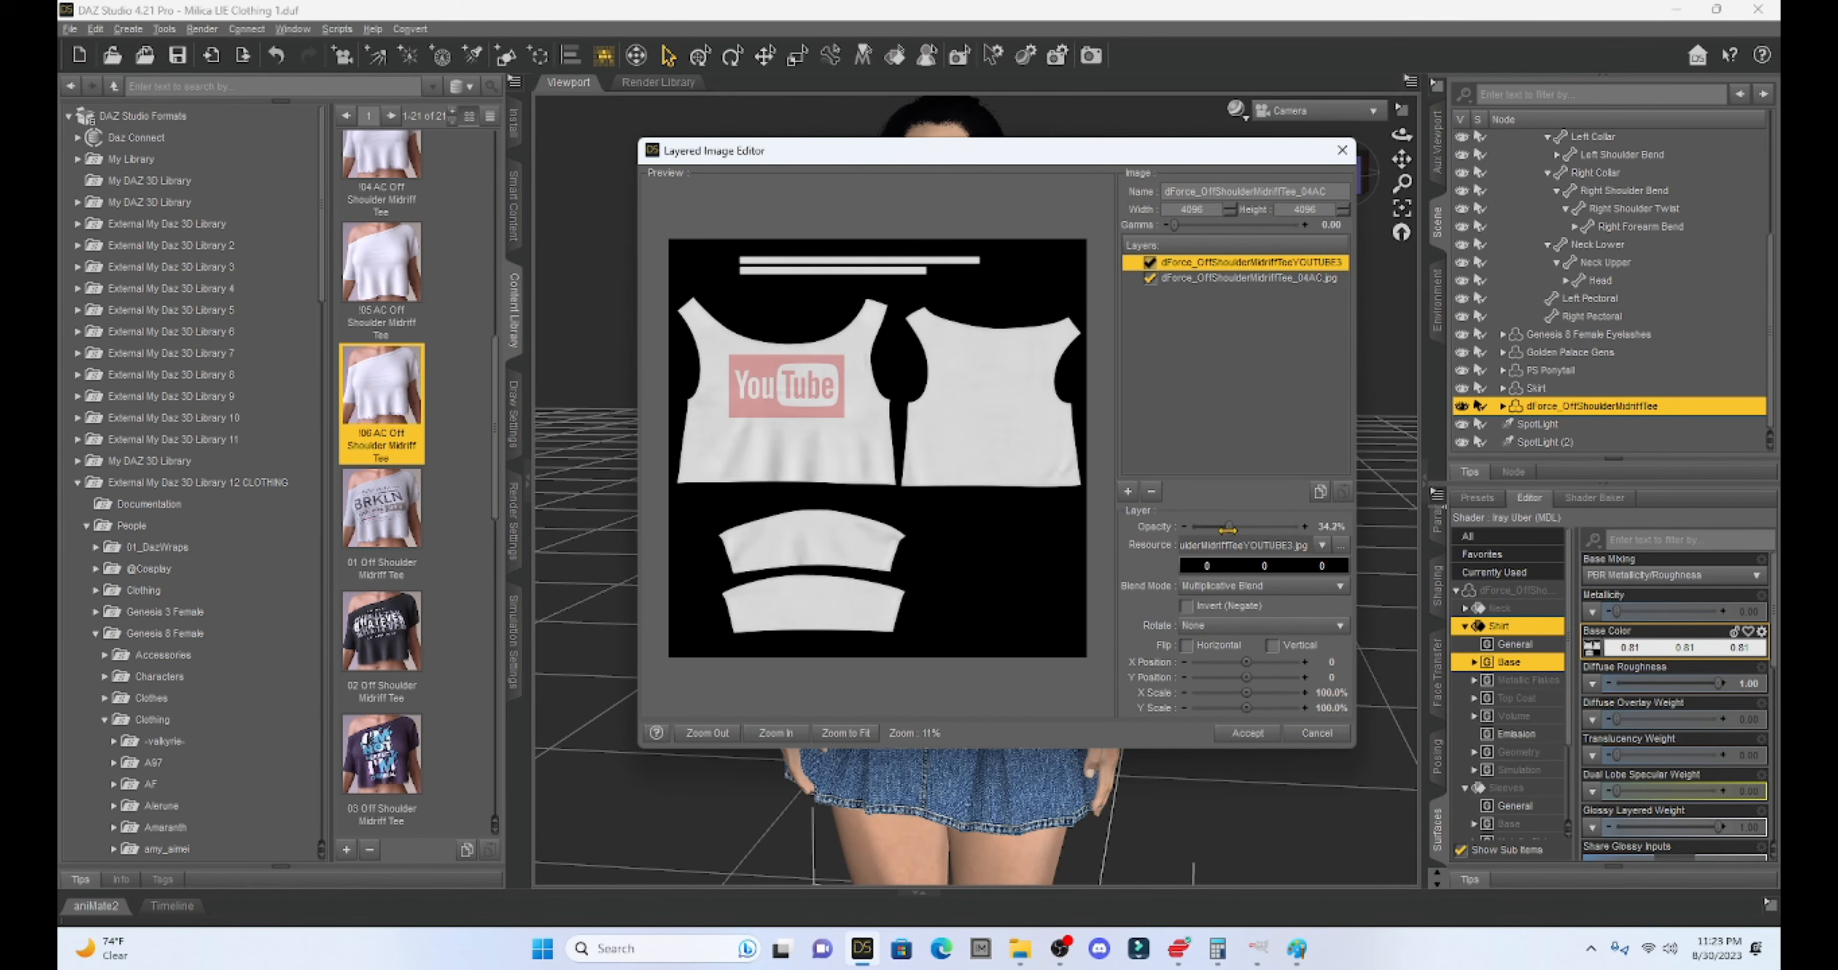
{"action": "left_click", "coordinate": [1299, 529]}
{"action": "left_click_drag", "start_coordinate": [1298, 529], "coordinate": [1301, 529]}
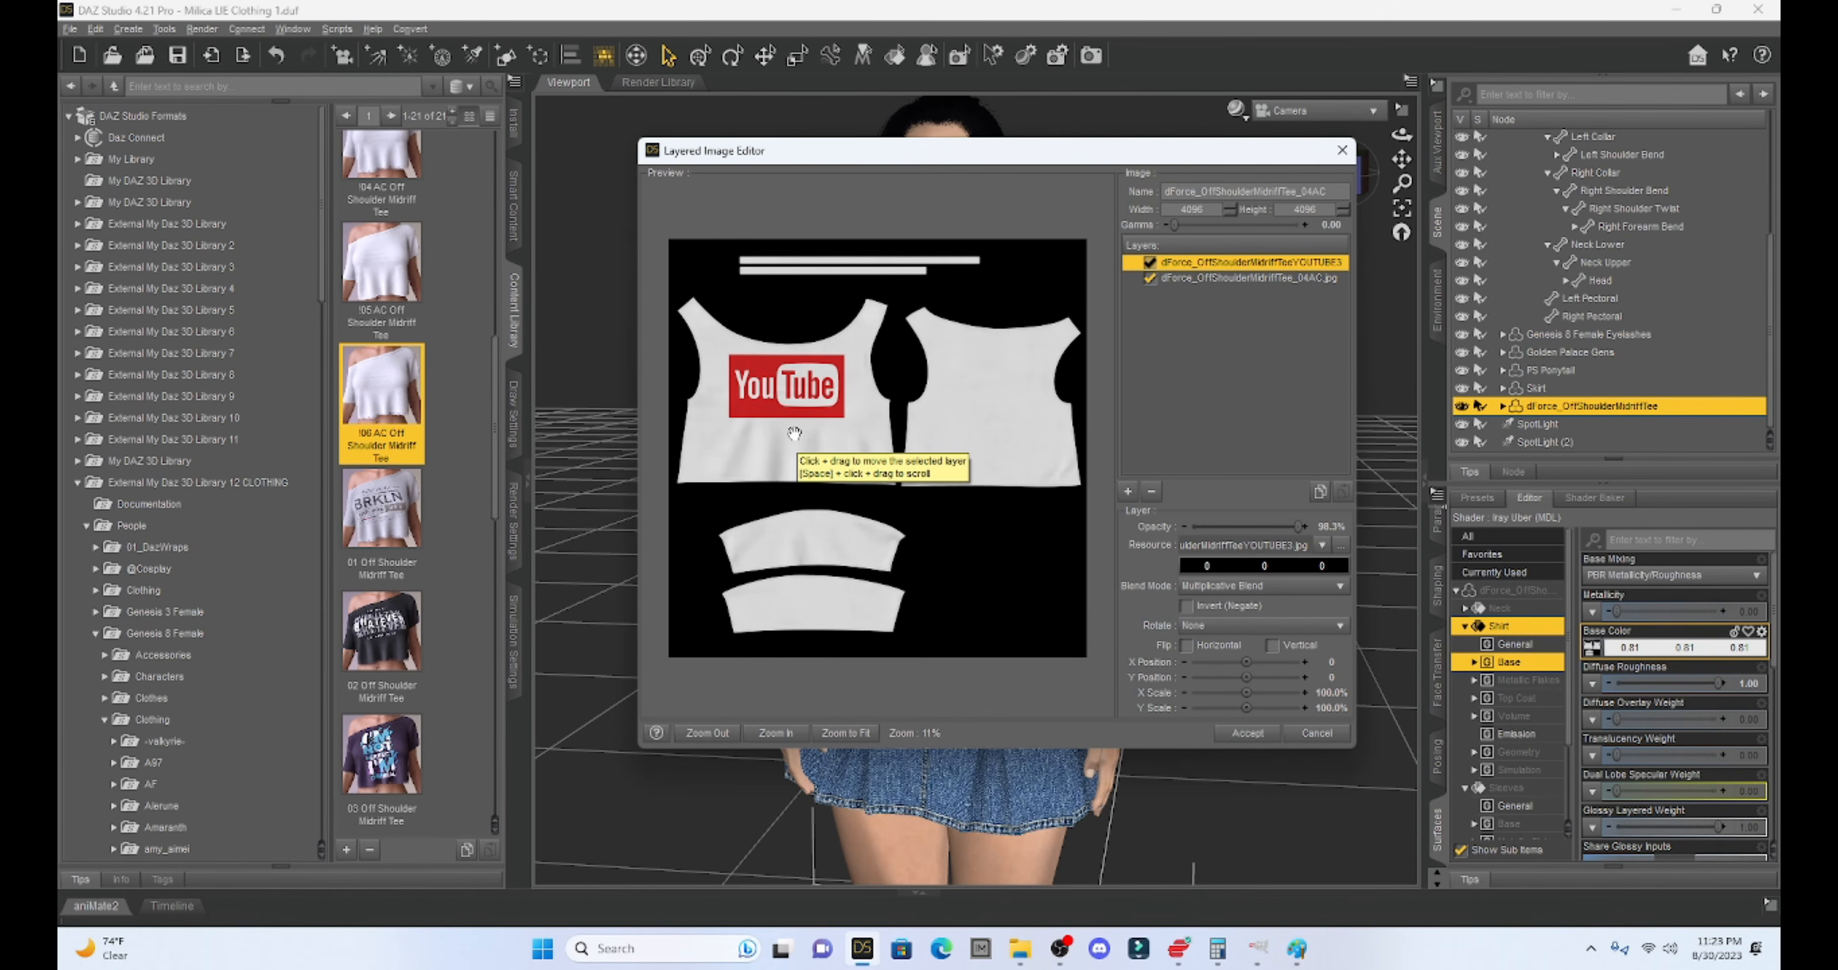
{"action": "left_click", "coordinate": [1241, 738]}
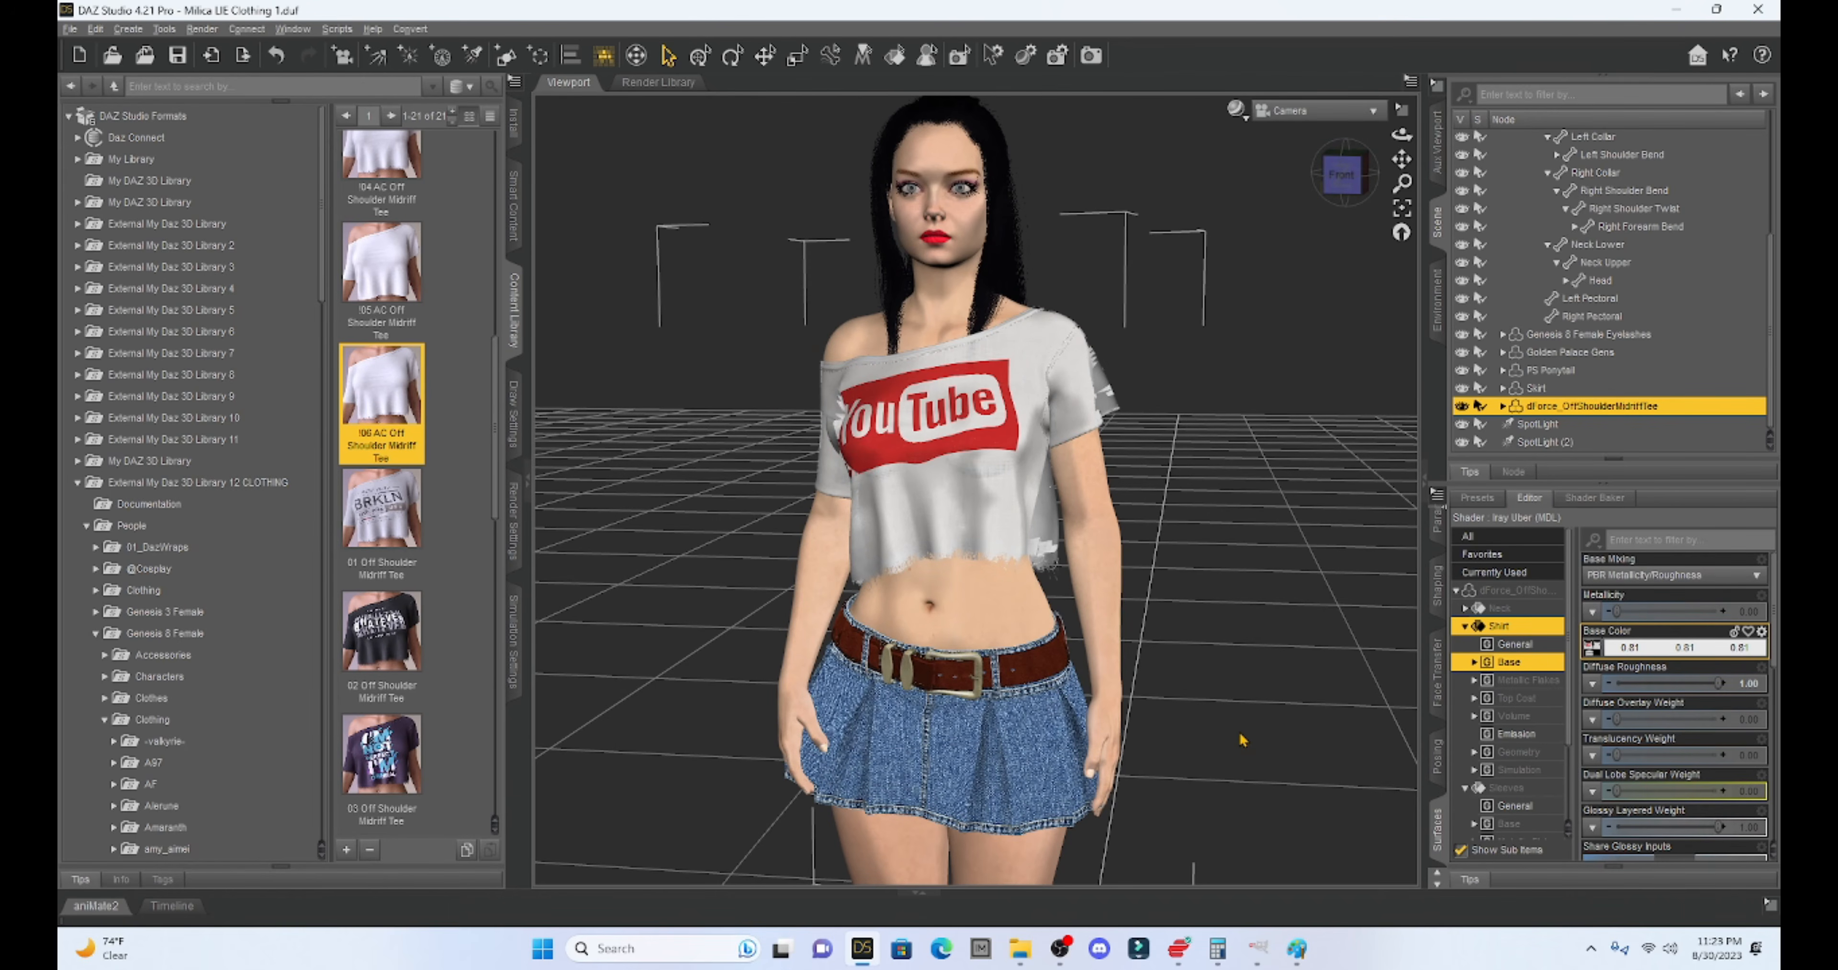
{"action": "left_click_drag", "start_coordinate": [1342, 178], "coordinate": [1347, 184]}
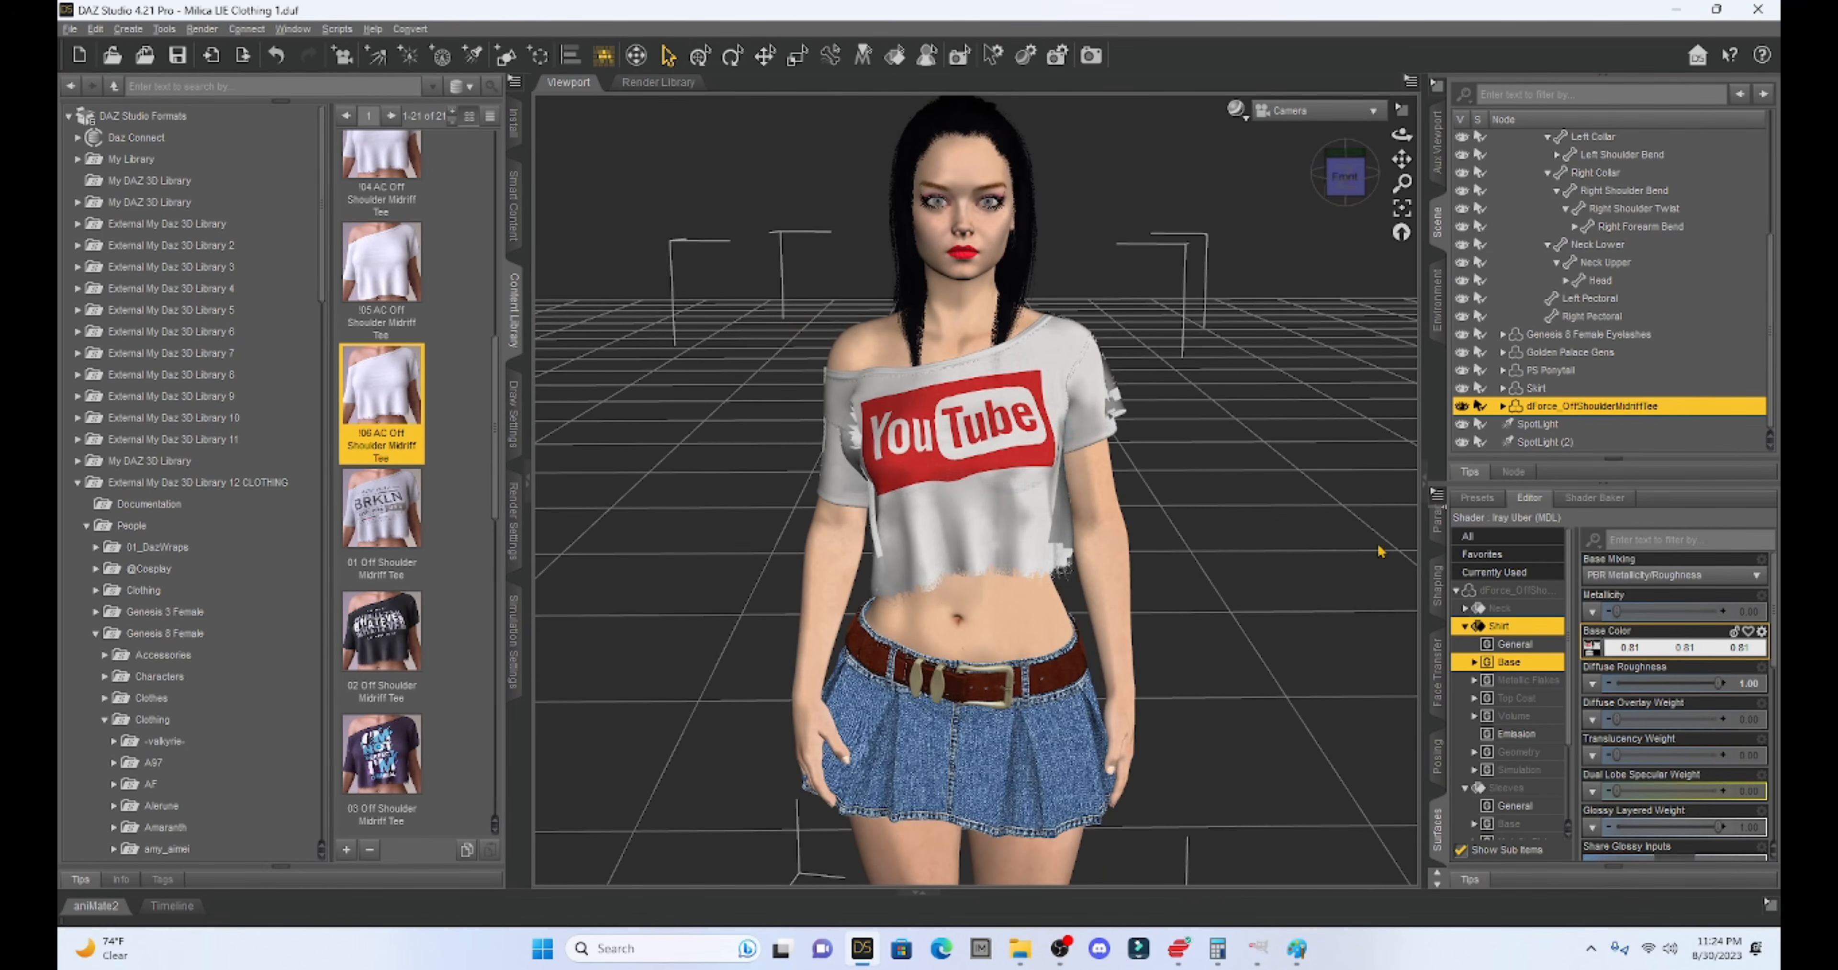
{"action": "left_click", "coordinate": [1591, 648]}
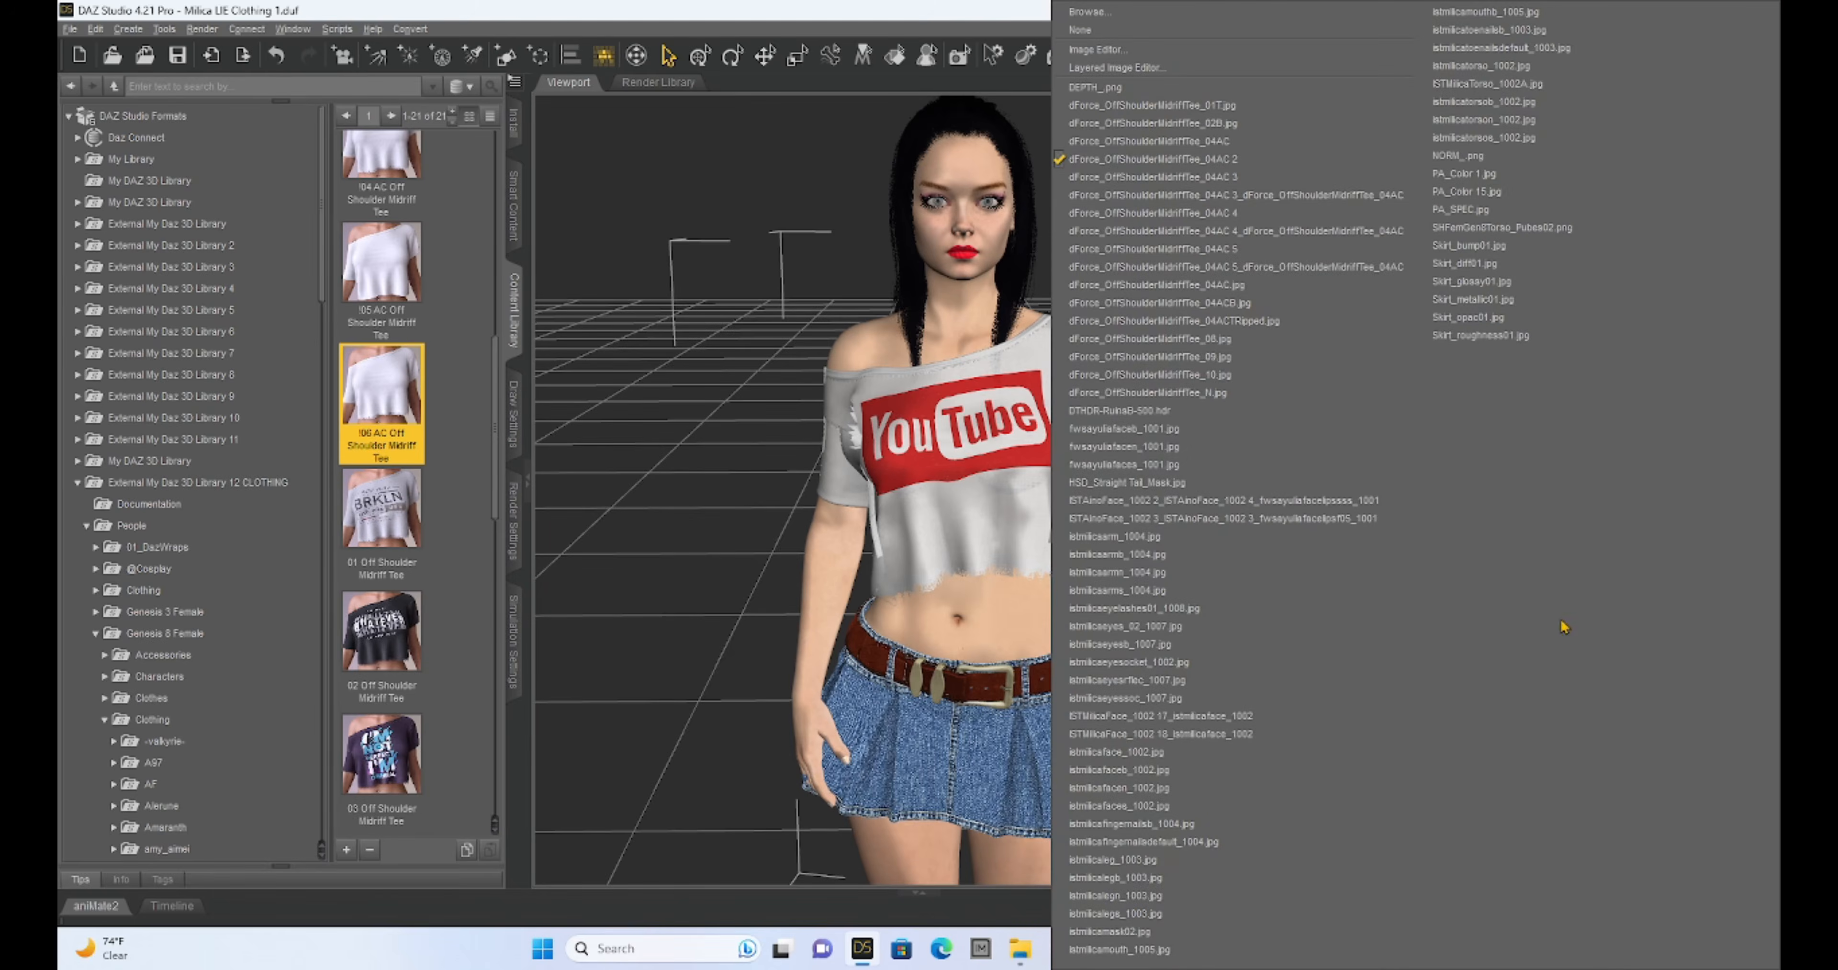
- Add a pale yellow (255,255,128) colour layer beneath the YouTube logo layer
{"action": "left_click", "coordinate": [1131, 72]}
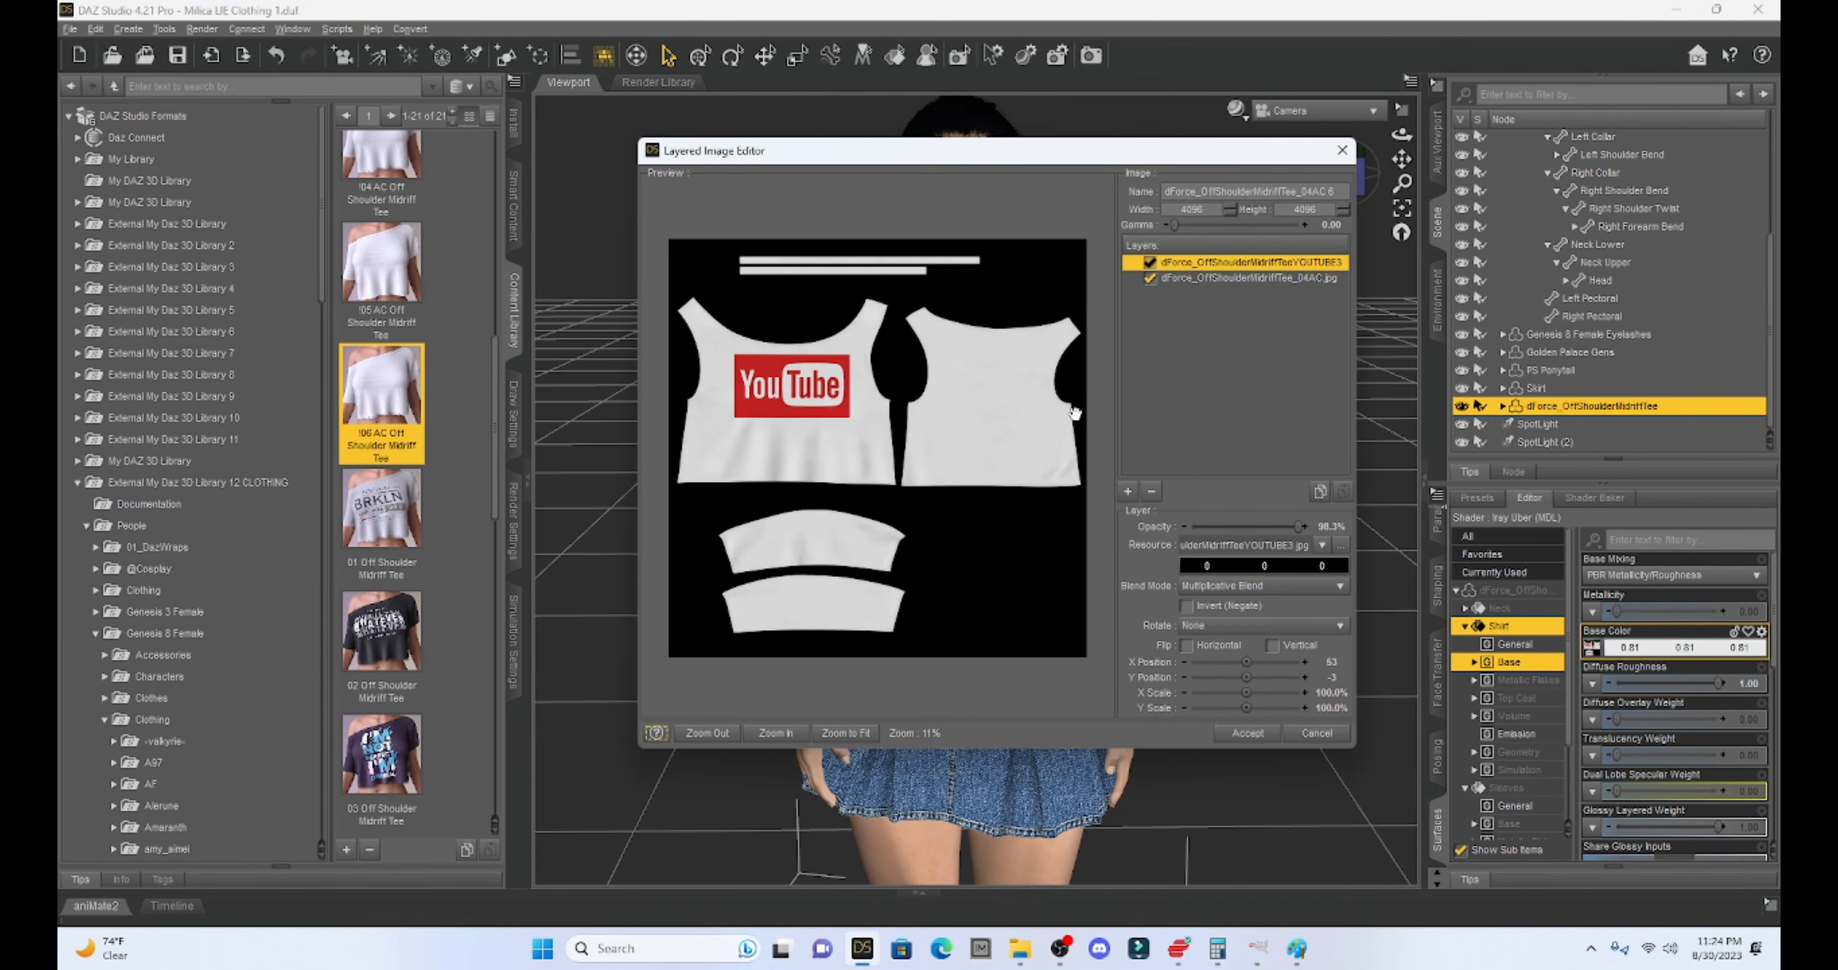
{"action": "left_click", "coordinate": [1128, 492]}
{"action": "left_click", "coordinate": [1158, 416]}
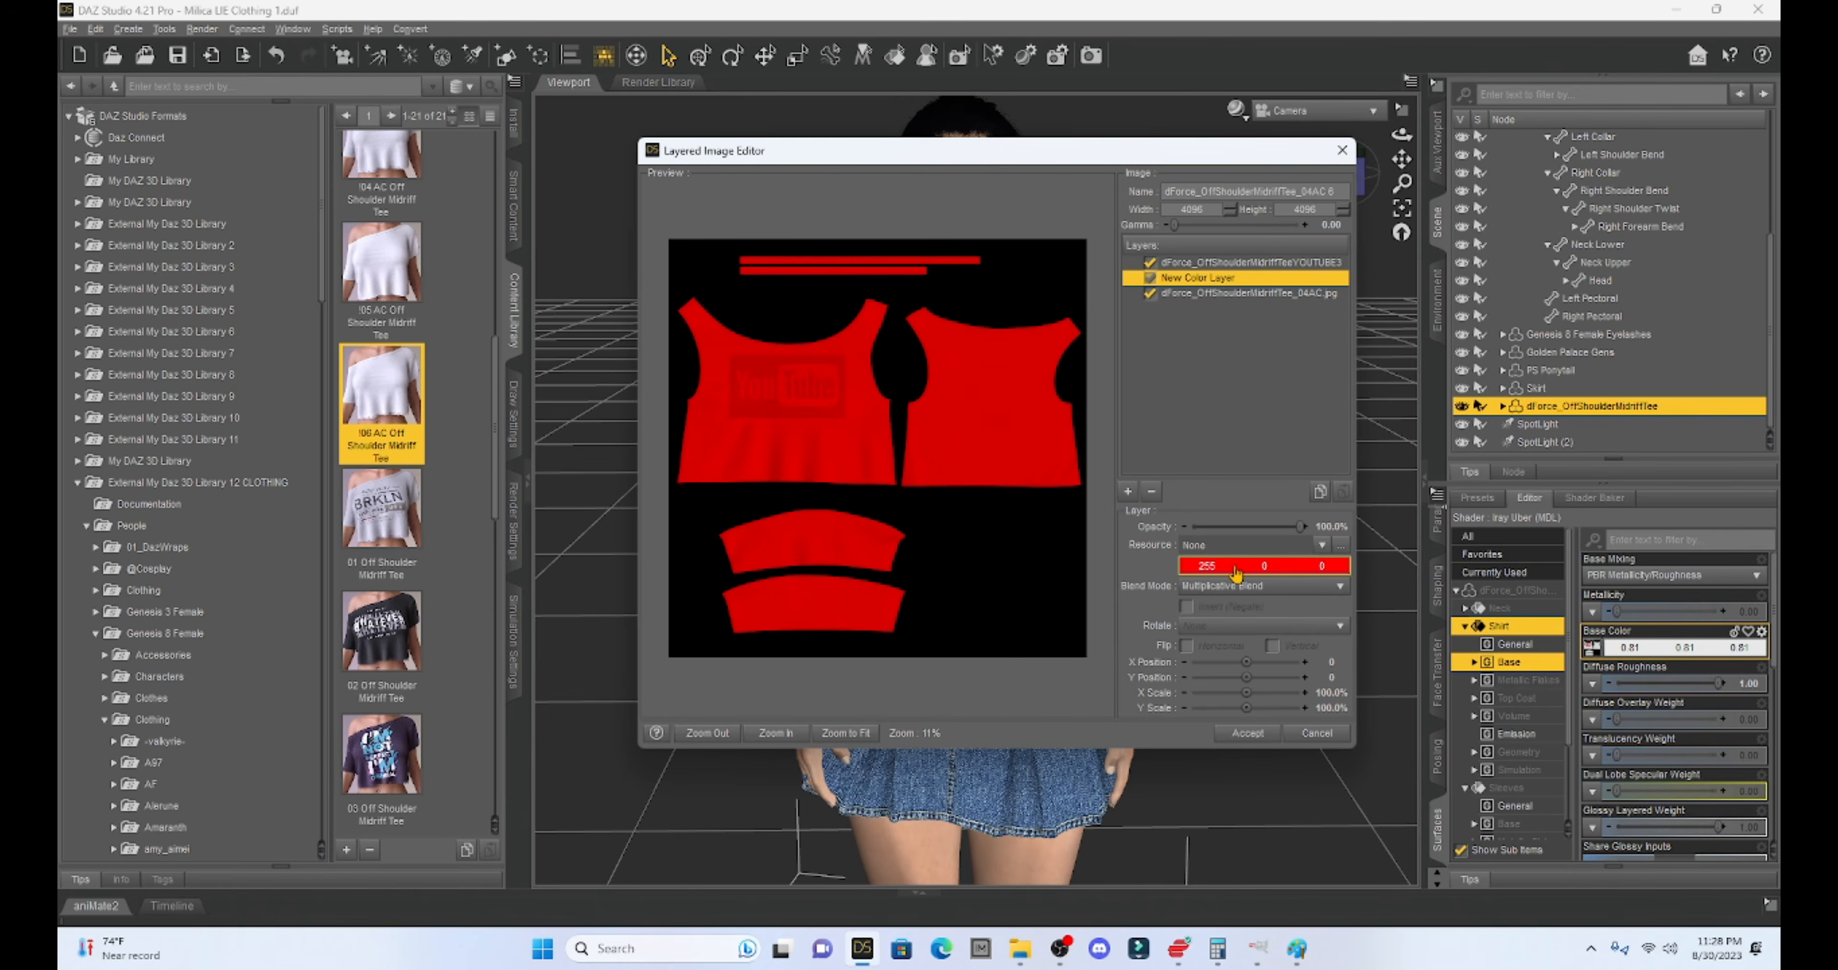
{"action": "left_click", "coordinate": [1236, 566]}
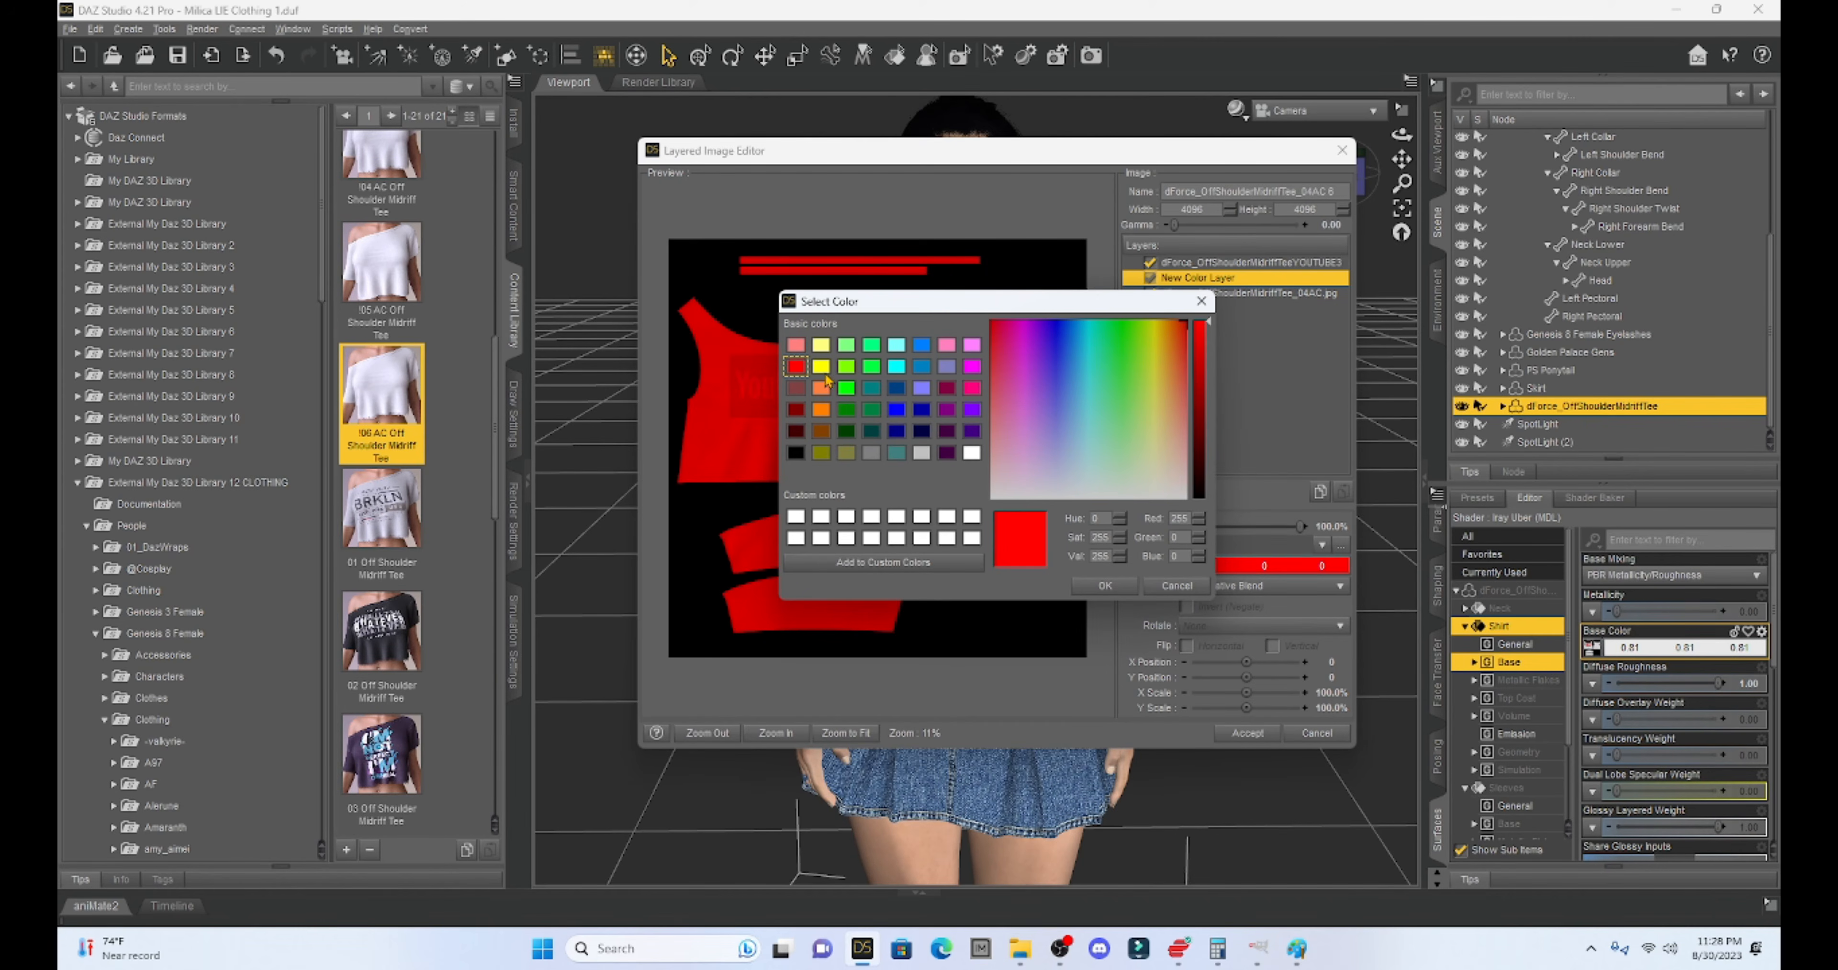
{"action": "left_click", "coordinate": [821, 344]}
{"action": "left_click", "coordinate": [1087, 585]}
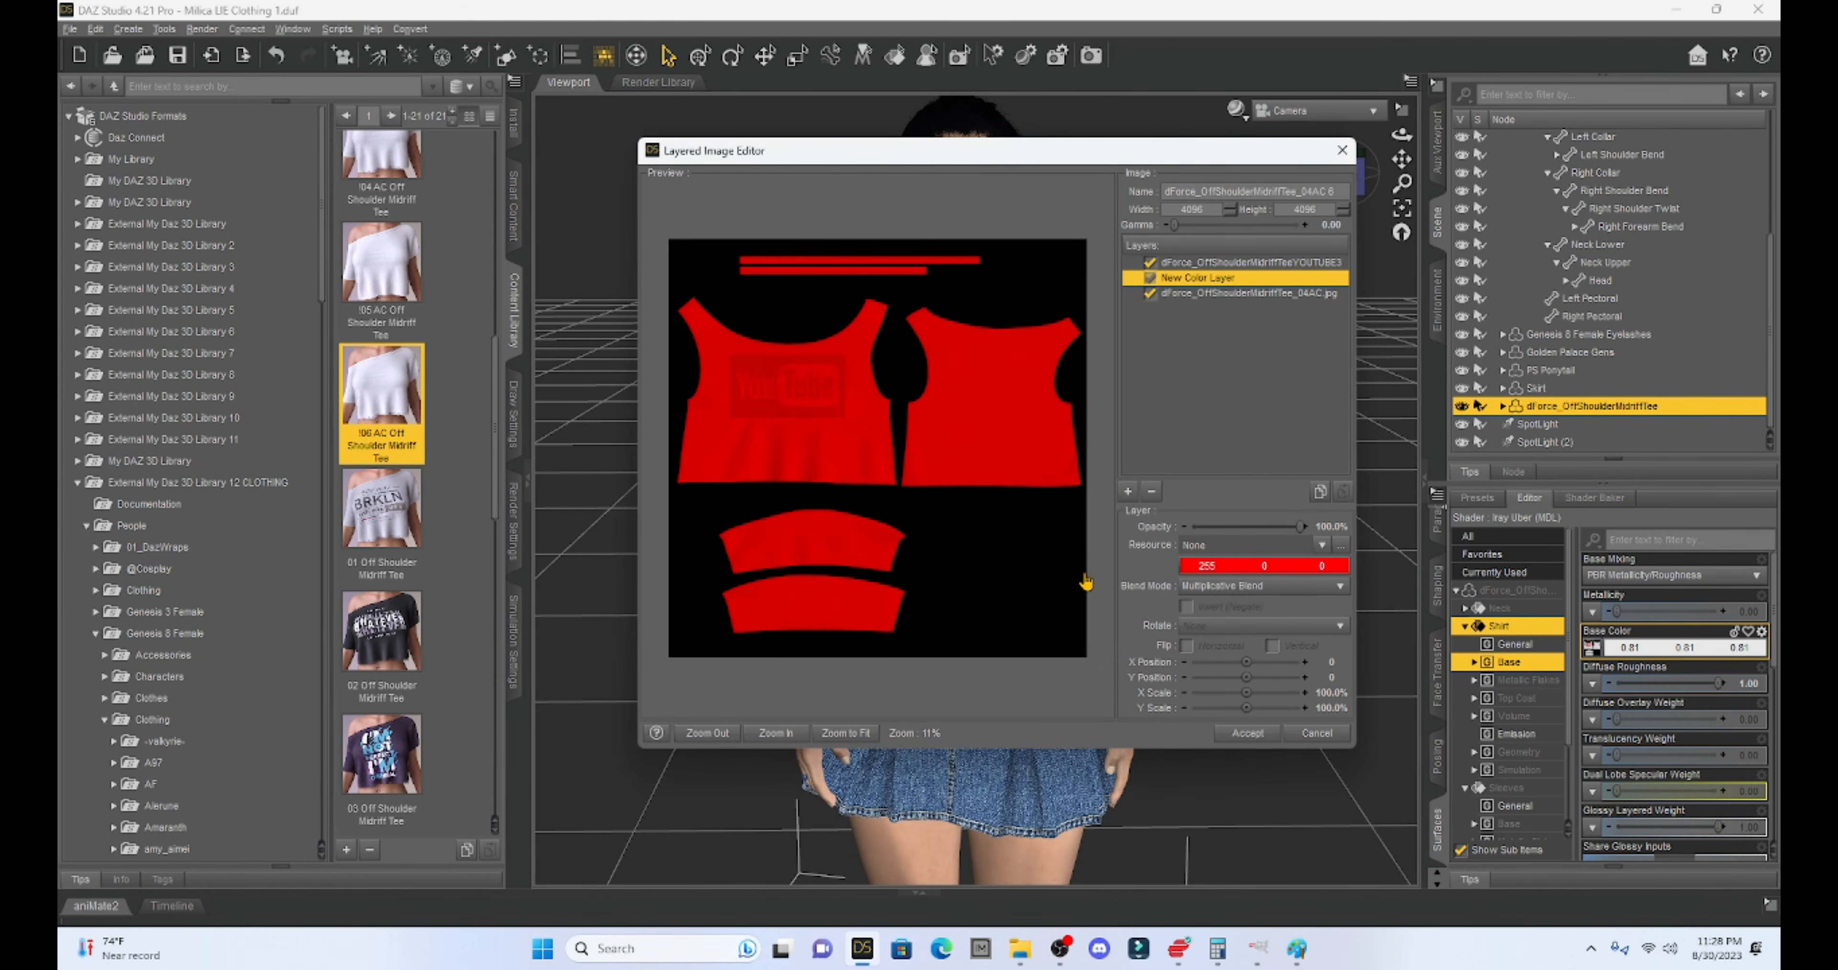
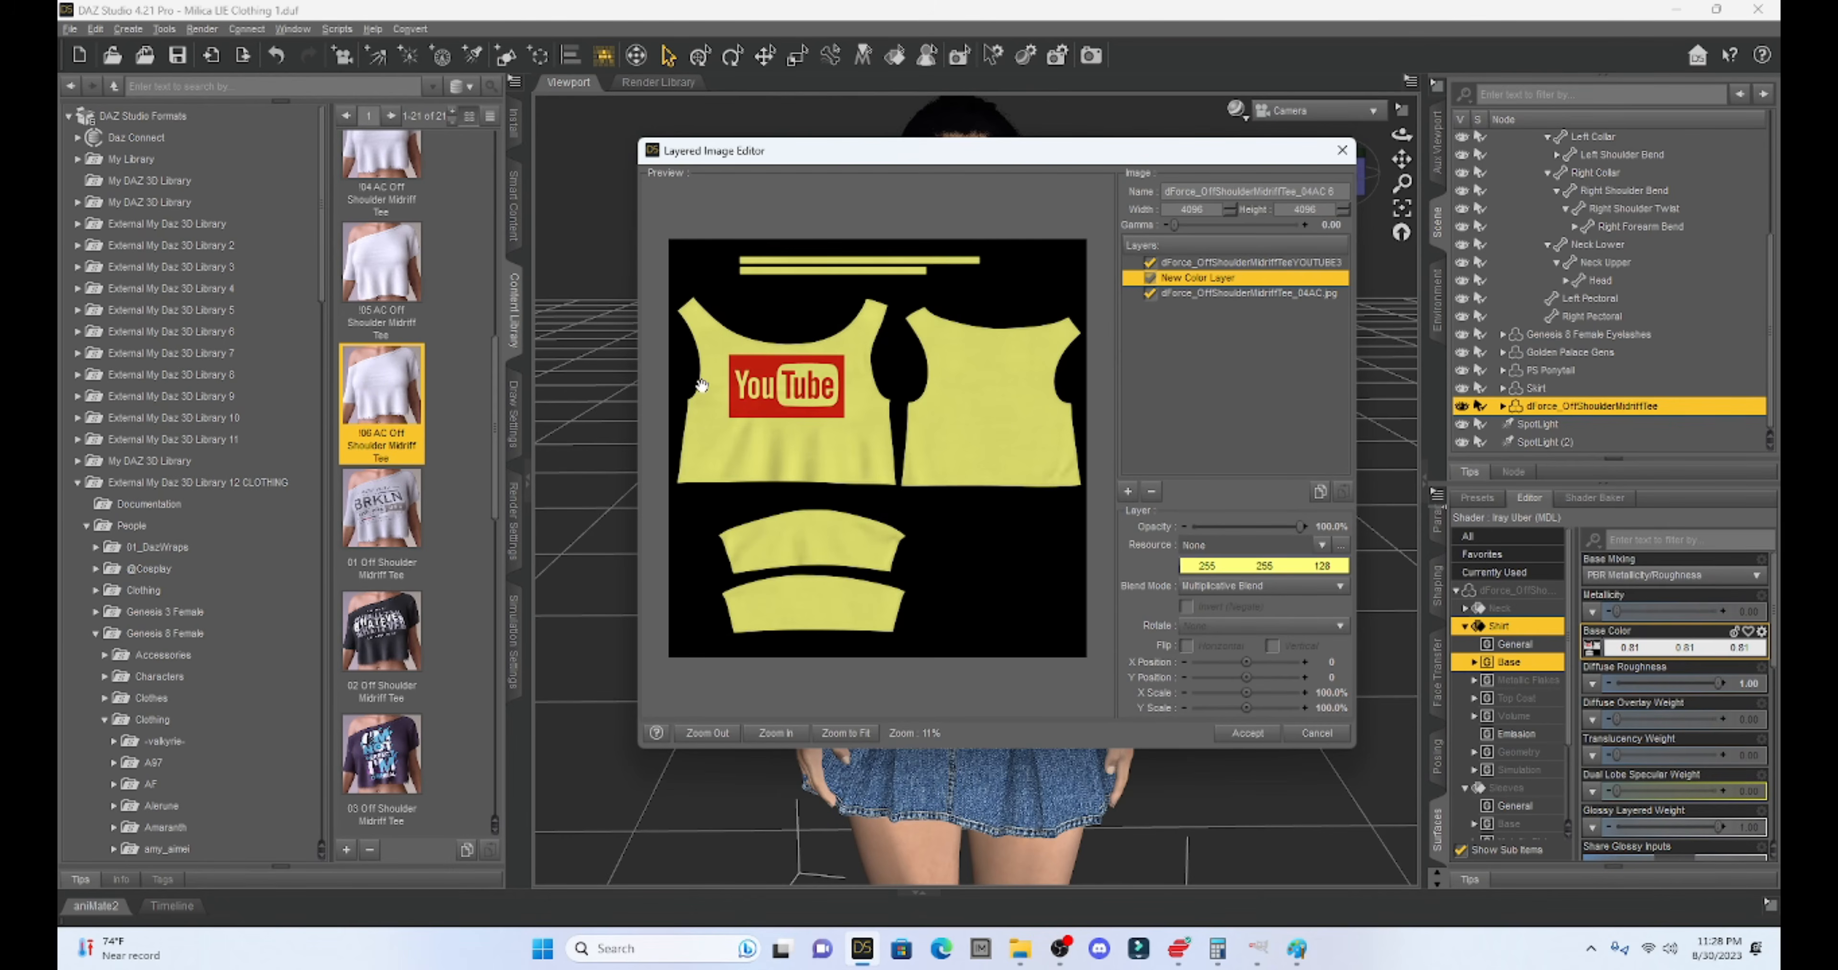
- Accept the Layered Image Editor changes so the tee shows the red YouTube logo on yellow
{"action": "left_click", "coordinate": [1229, 738]}
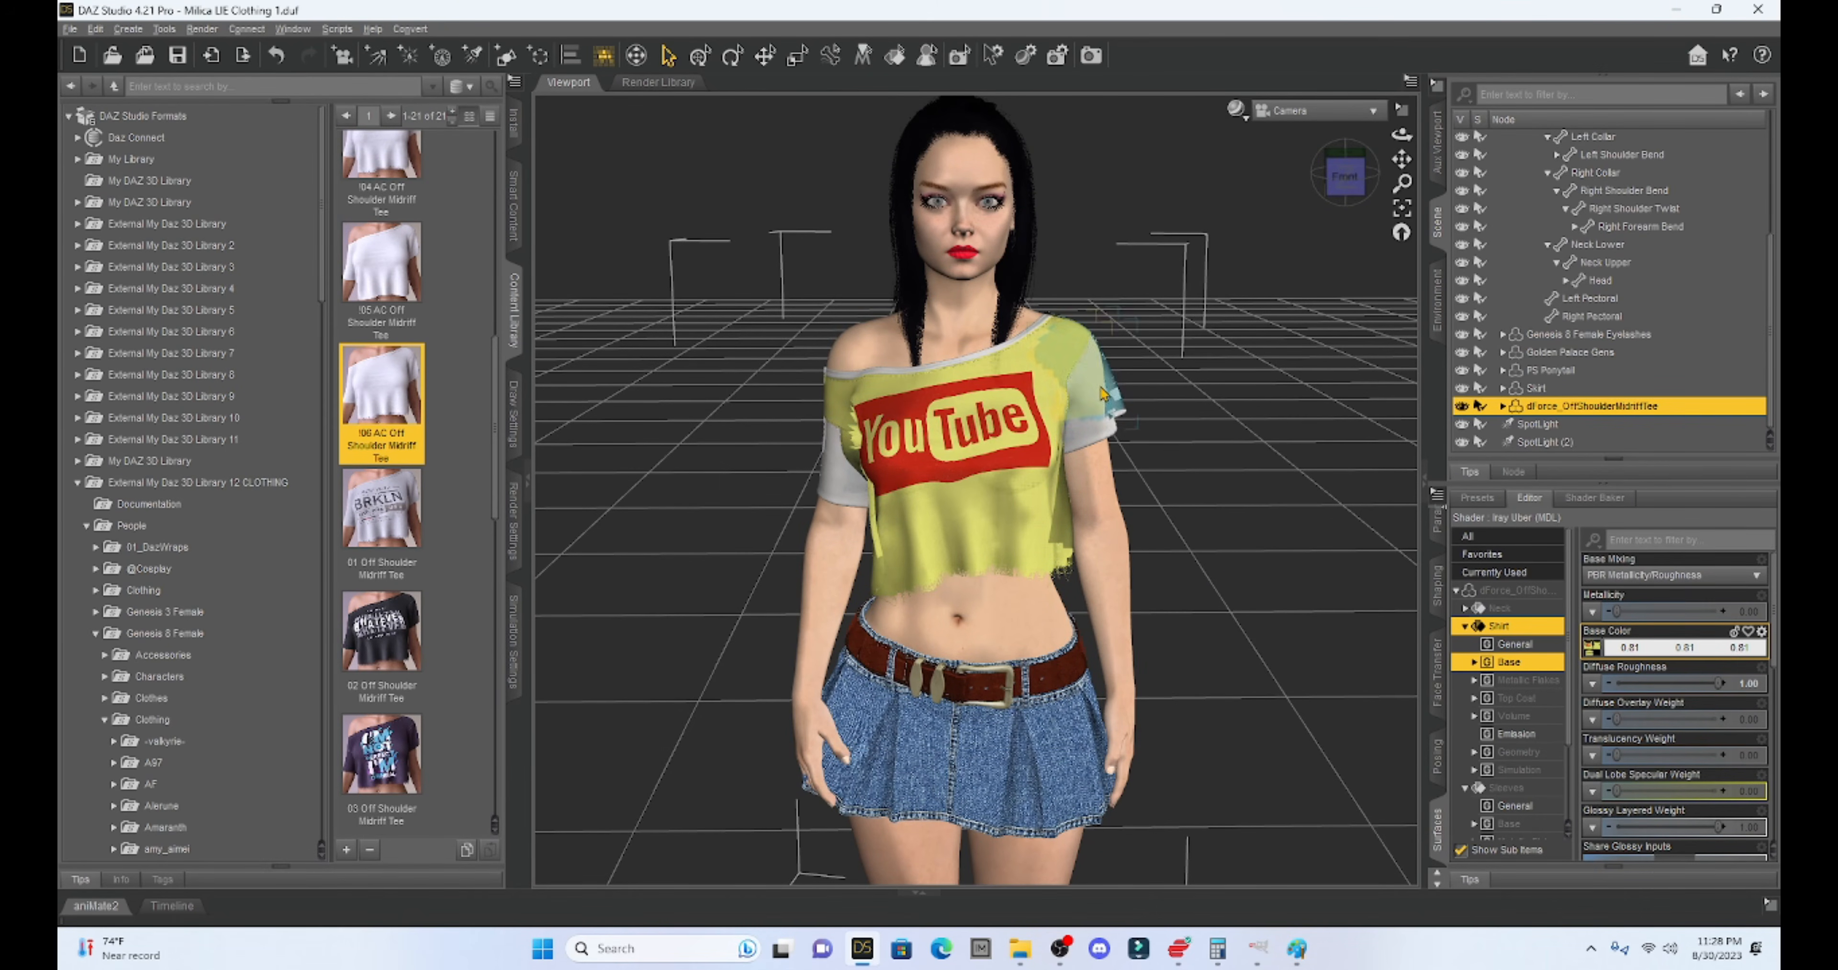
- Give the Sleeves base colour the layered yellow YouTube image, then orbit back to the front
{"action": "left_click", "coordinate": [1474, 662]}
{"action": "left_click", "coordinate": [1474, 661]}
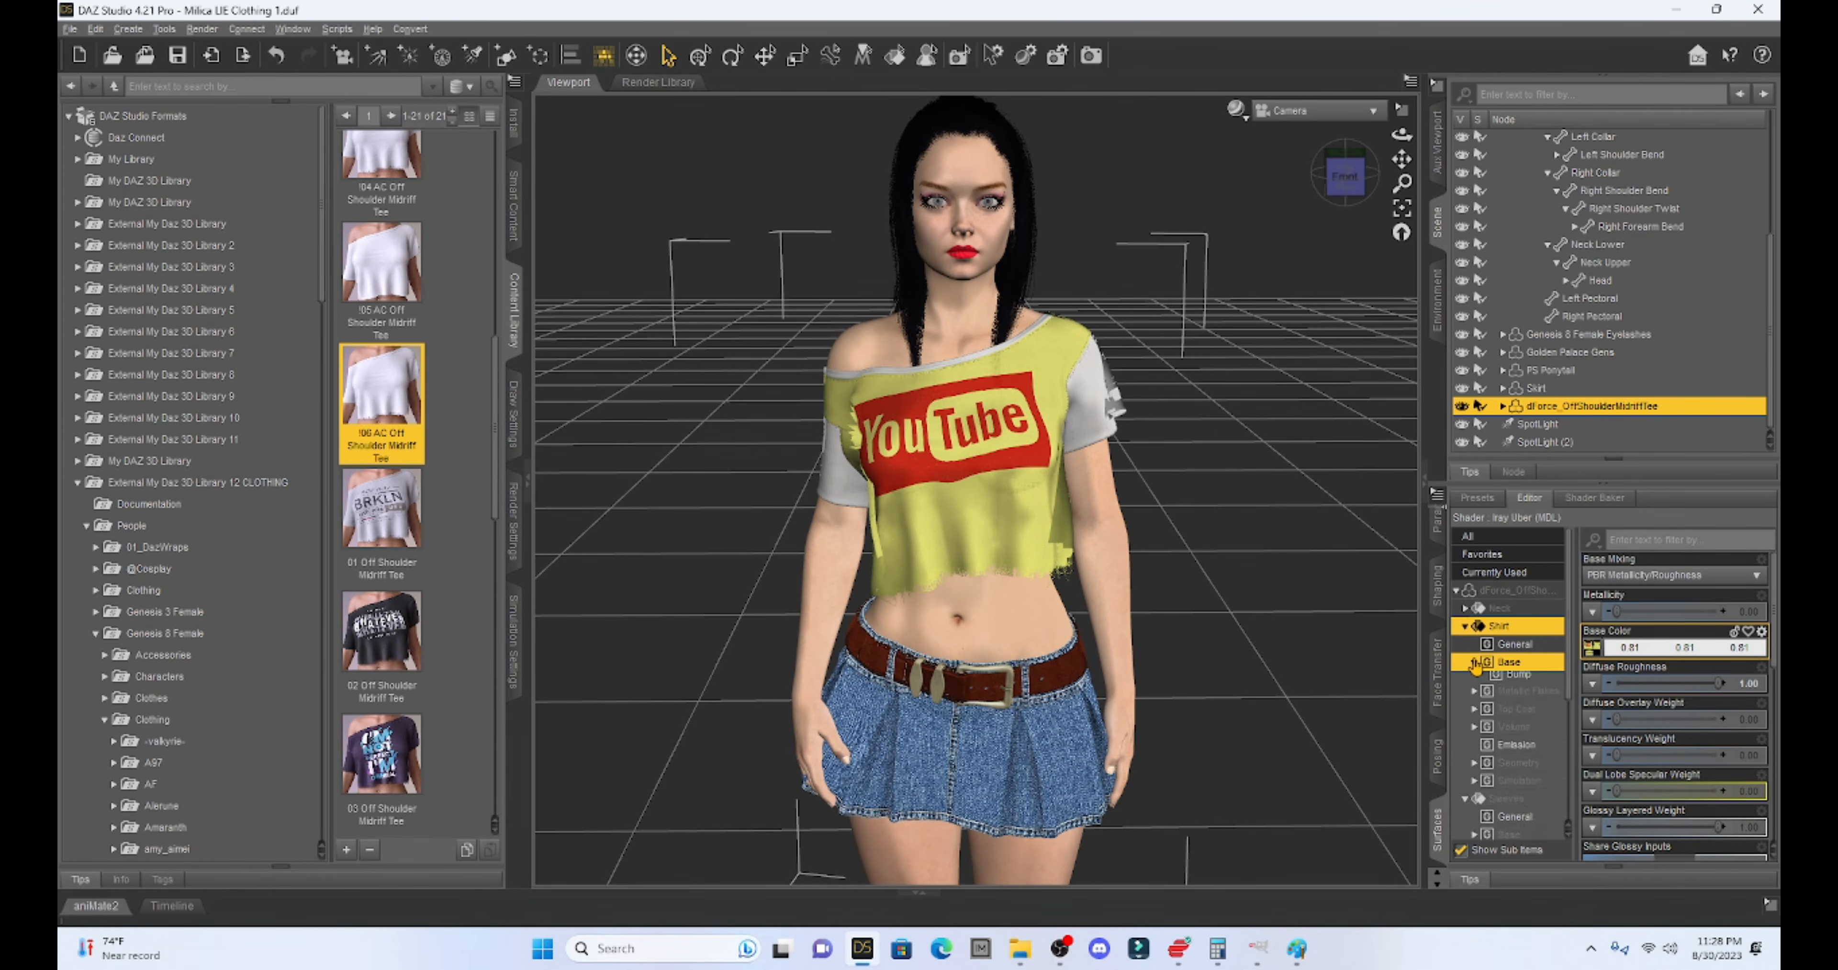
{"action": "left_click", "coordinate": [1466, 610]}
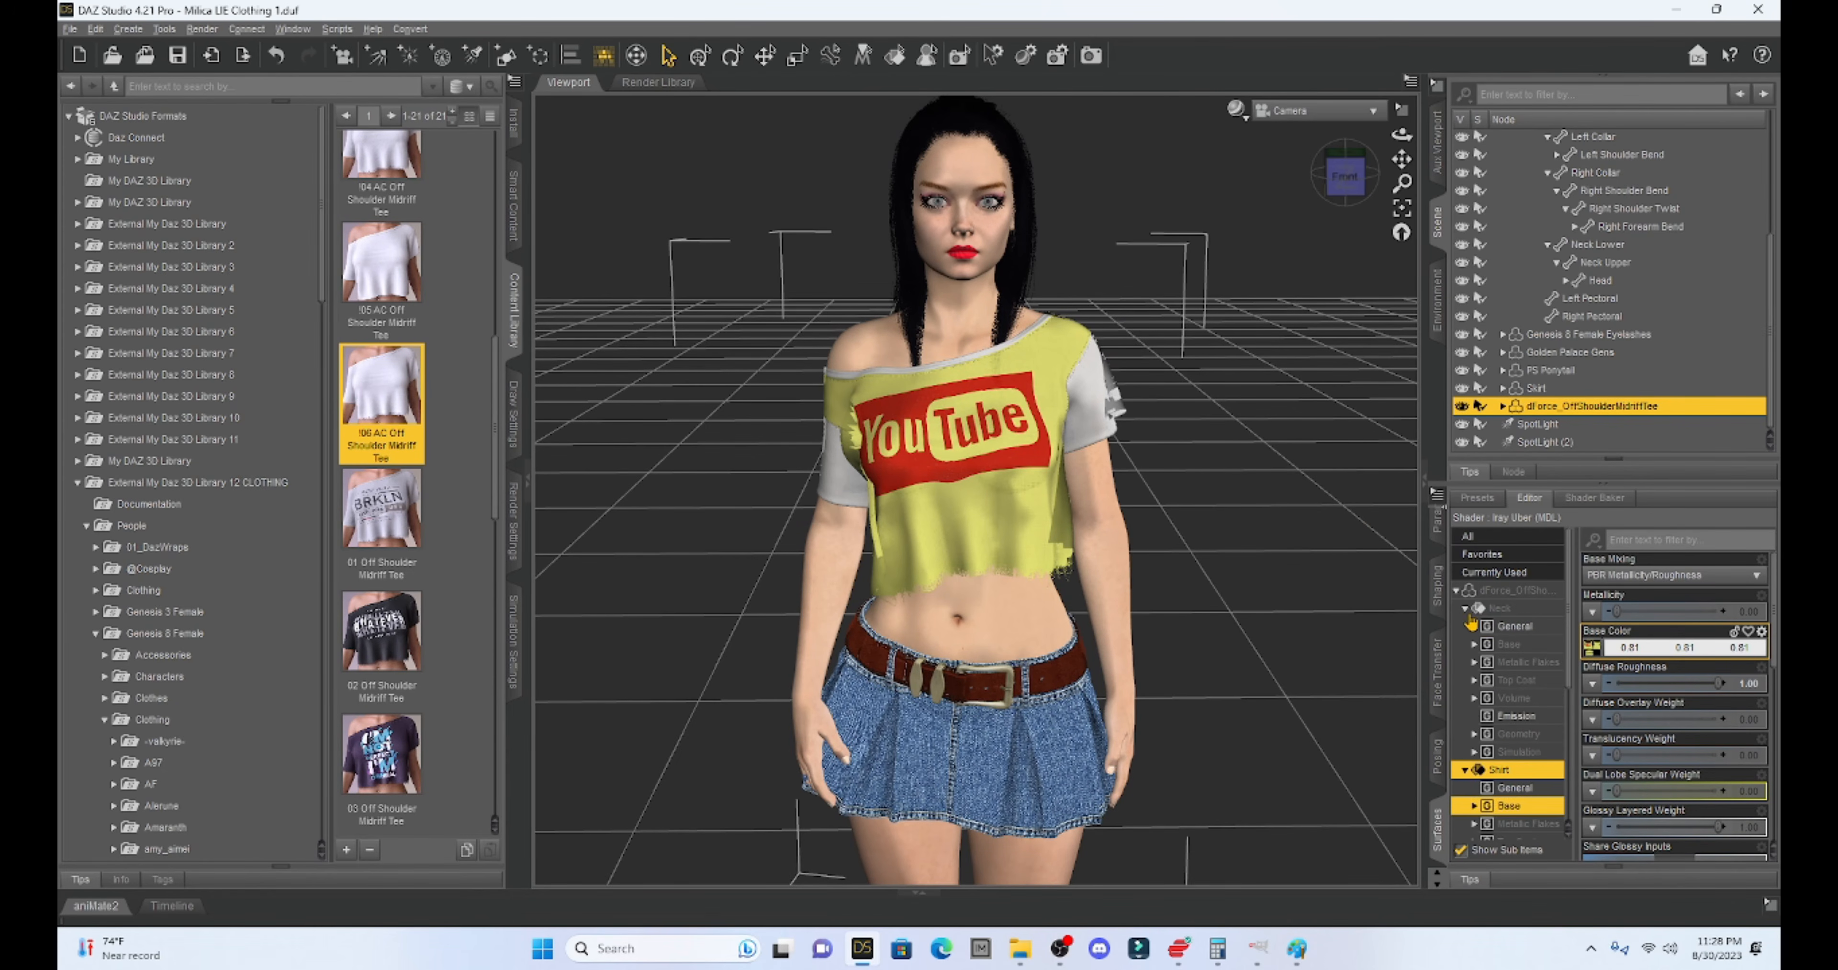
{"action": "left_click", "coordinate": [1510, 645]}
{"action": "left_click", "coordinate": [1592, 647]}
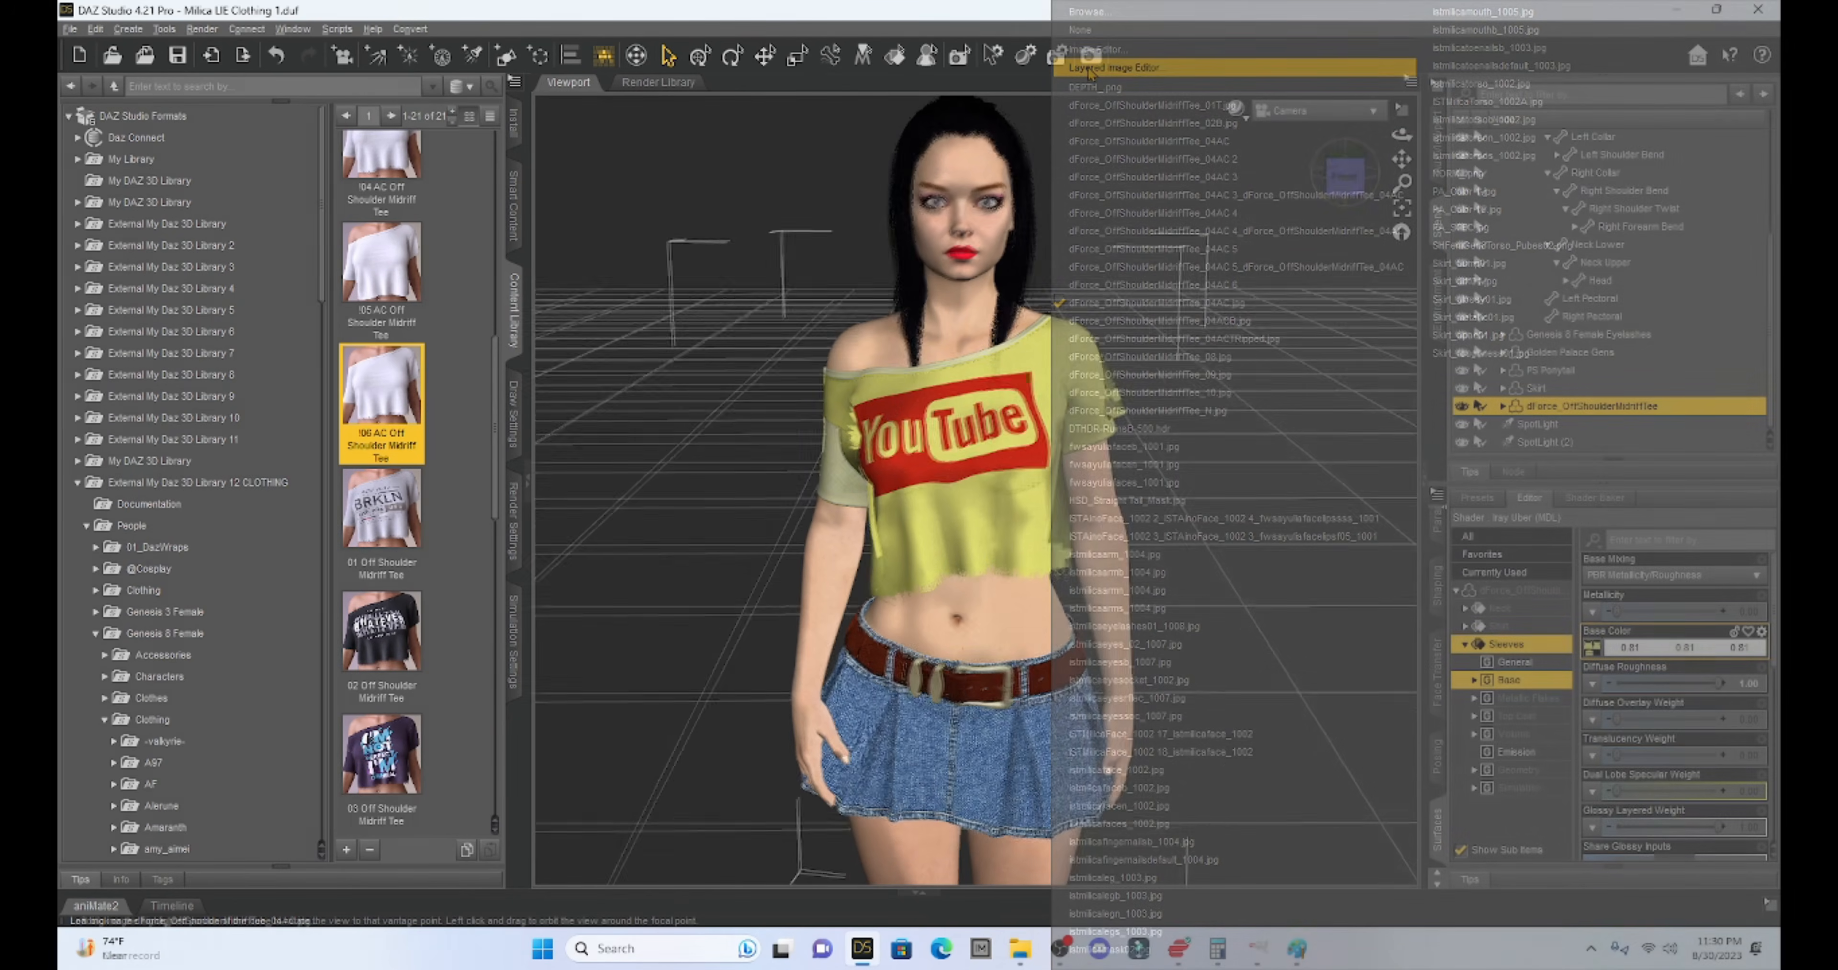
{"action": "left_click", "coordinate": [1338, 173]}
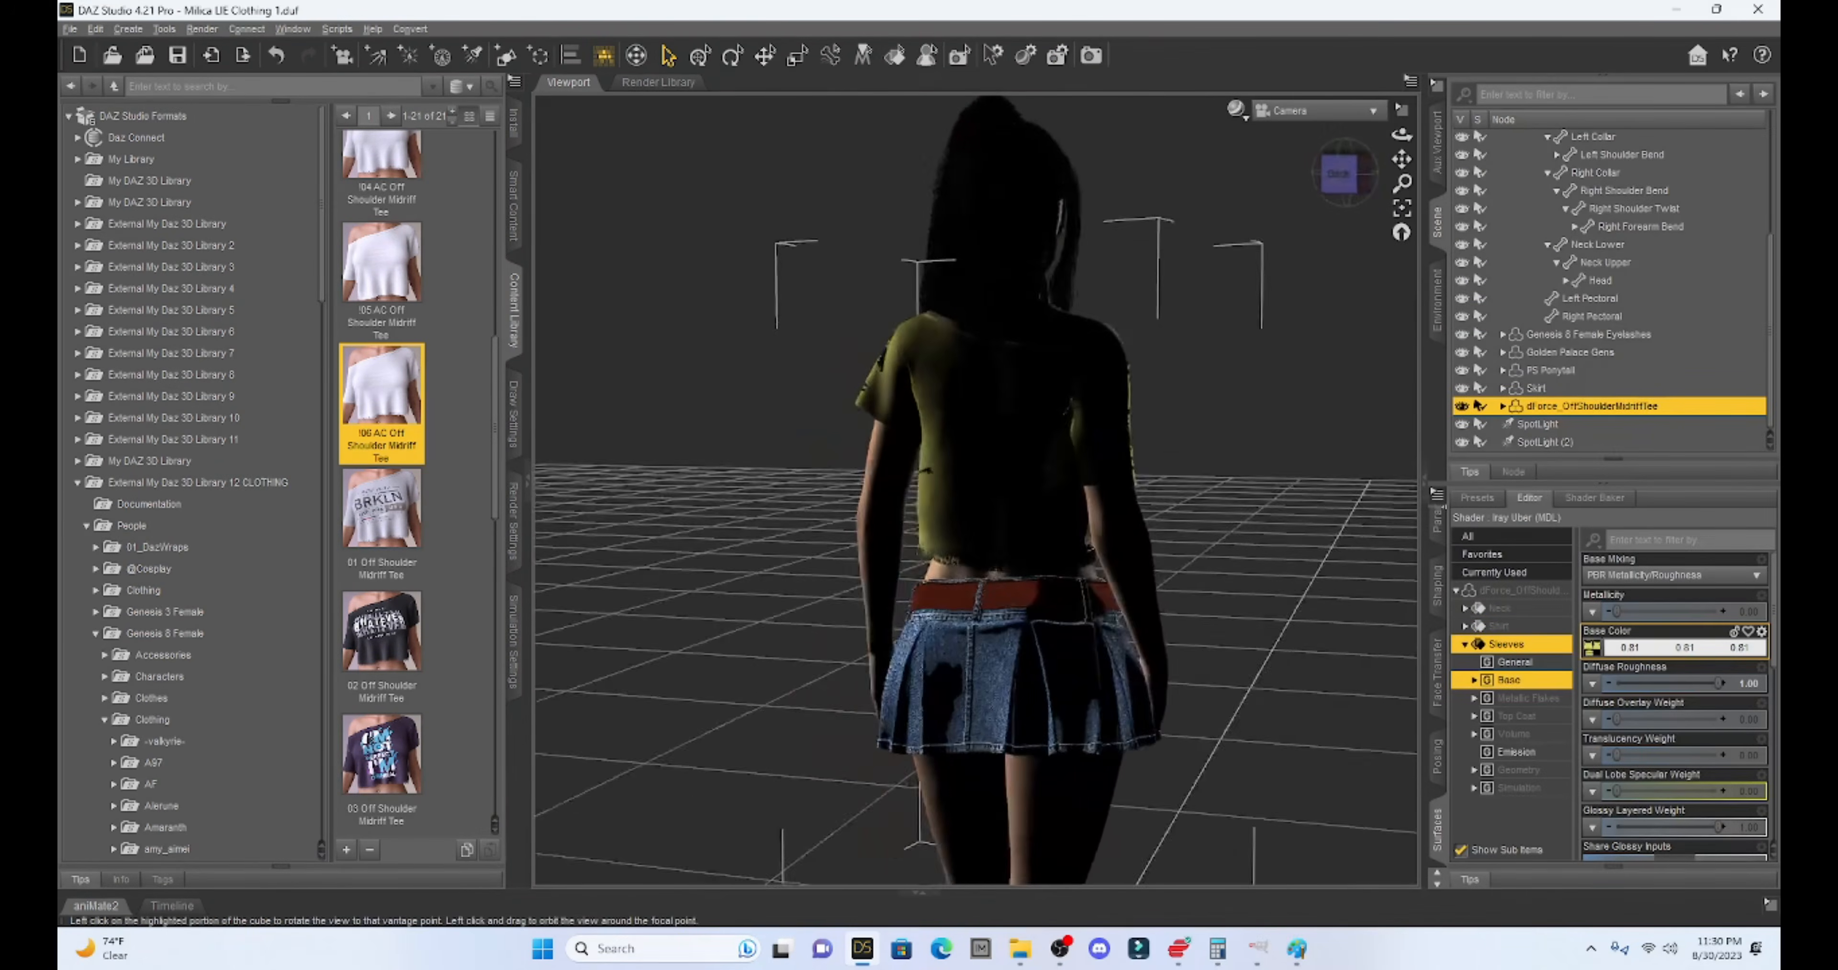
{"action": "left_click_drag", "start_coordinate": [1342, 173], "coordinate": [1165, 202]}
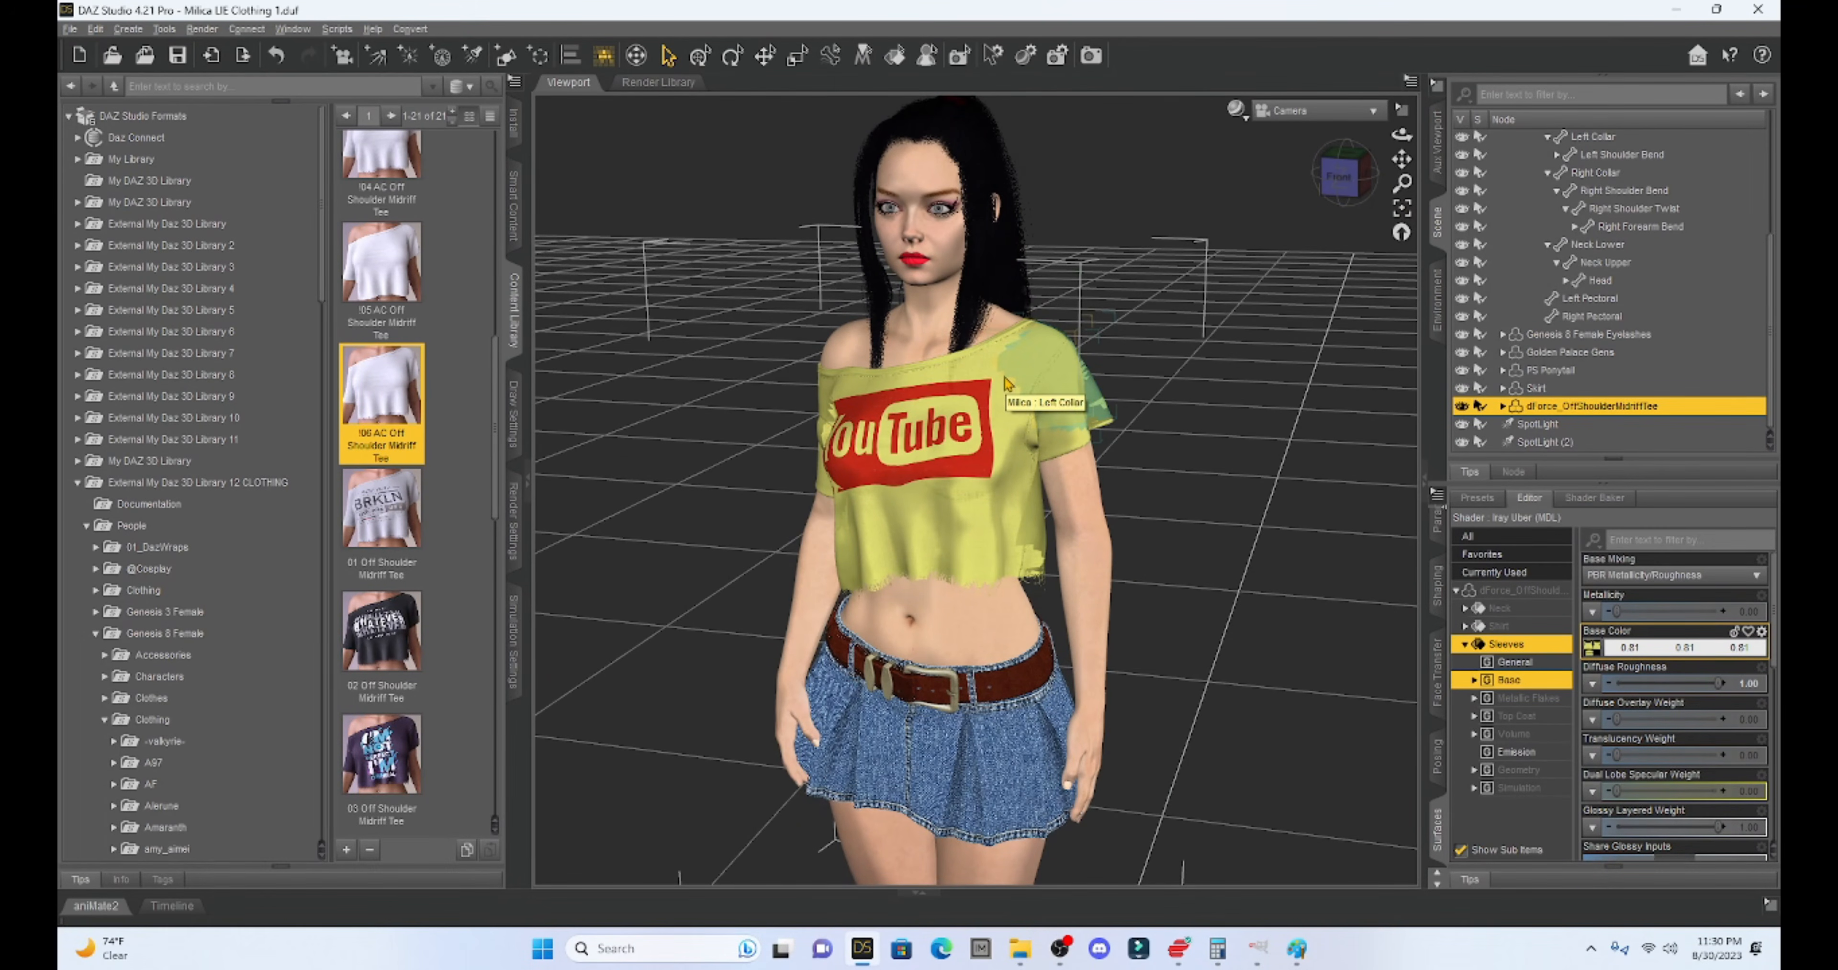
- Begin saving a layered image preset, then cancel it
{"action": "left_click", "coordinate": [69, 29]}
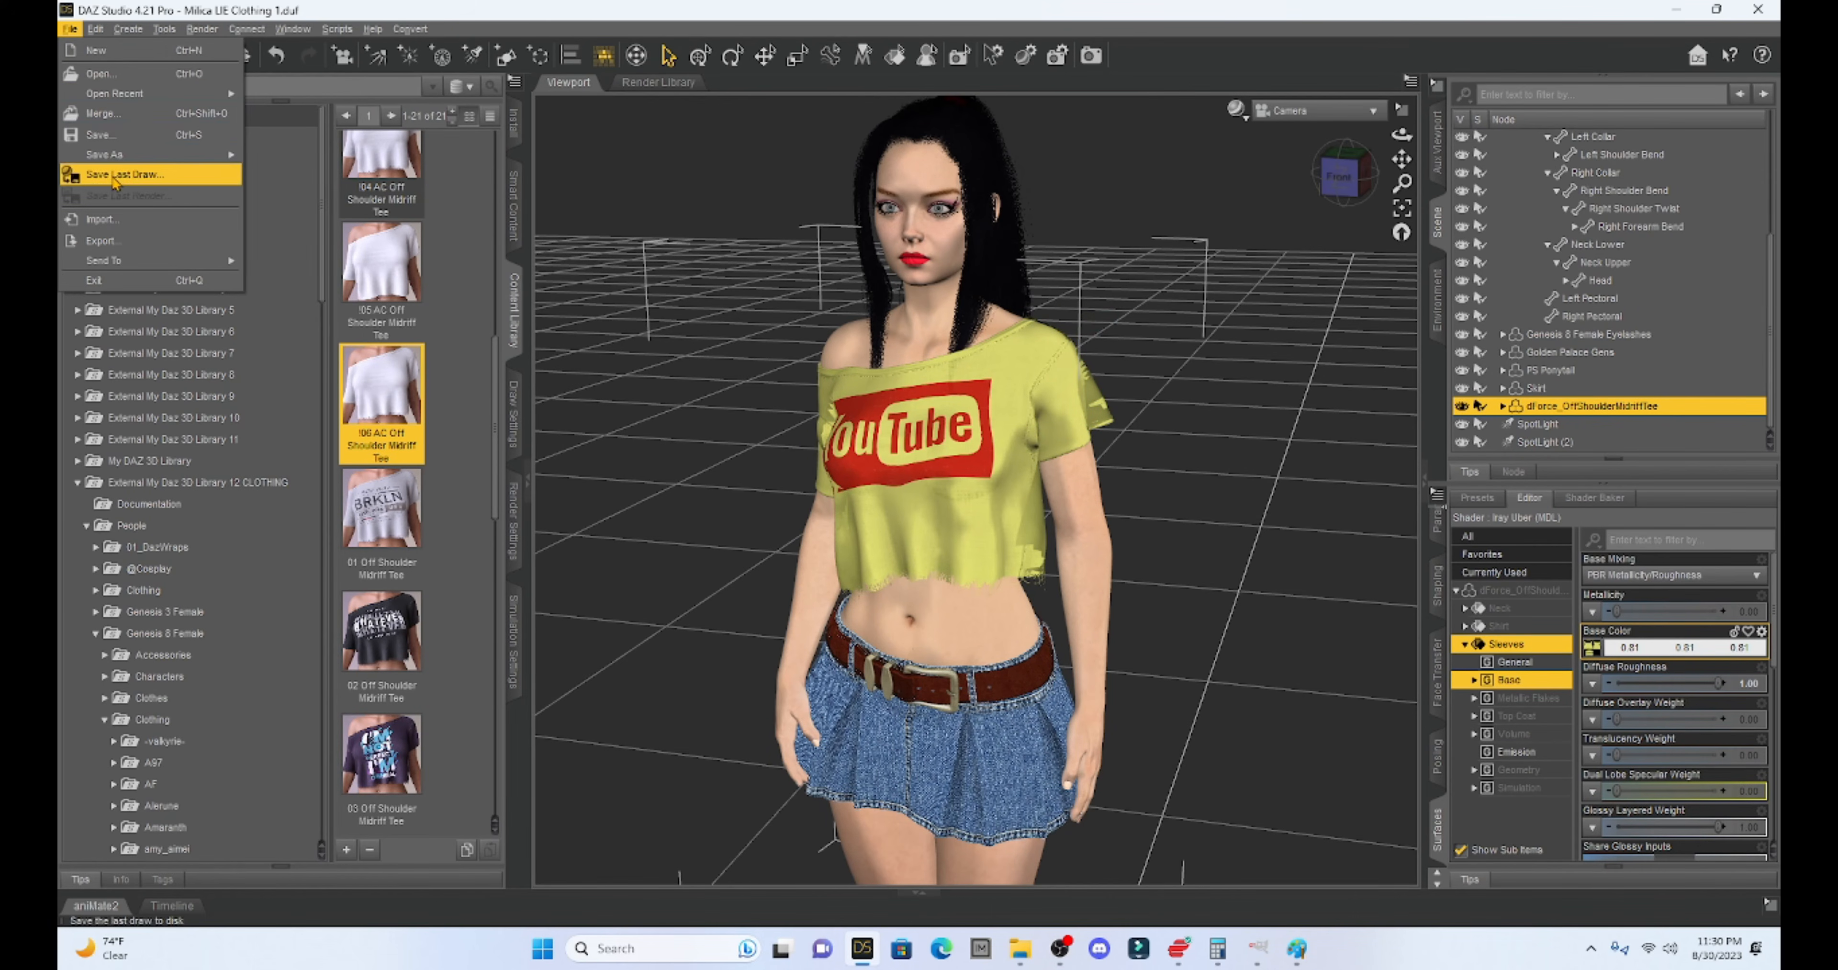
{"action": "mouse_move", "coordinate": [115, 158]}
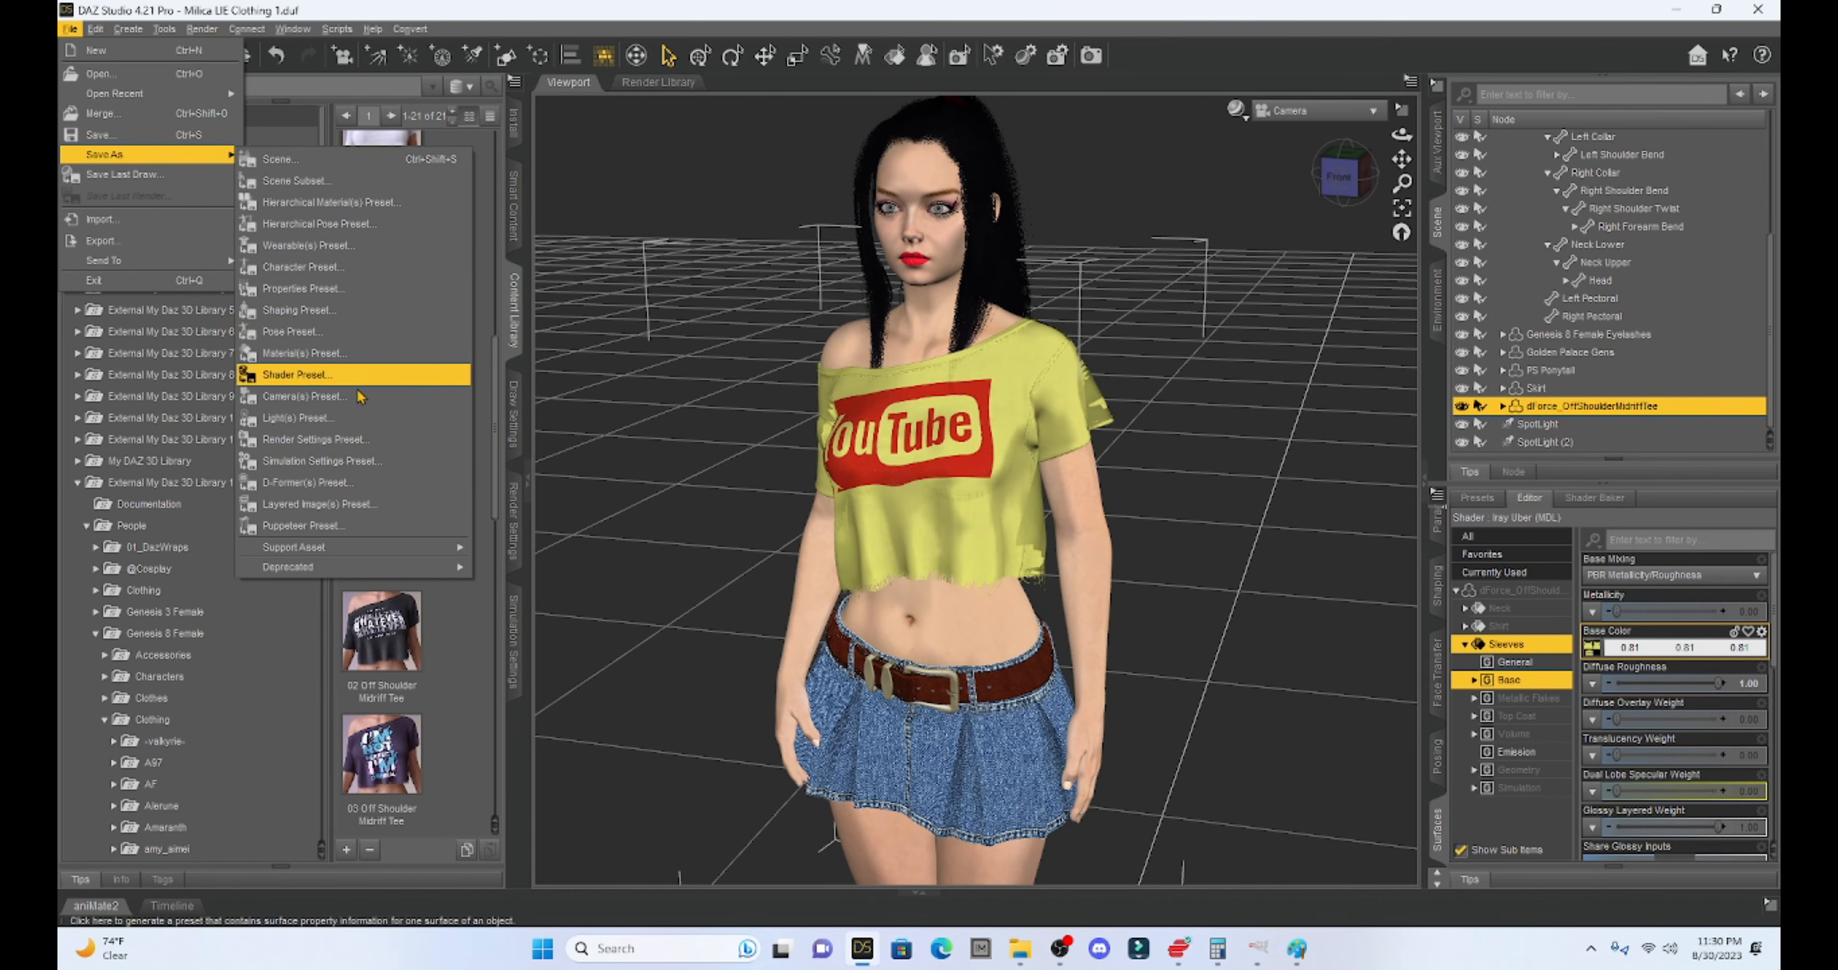
{"action": "left_click", "coordinate": [386, 515]}
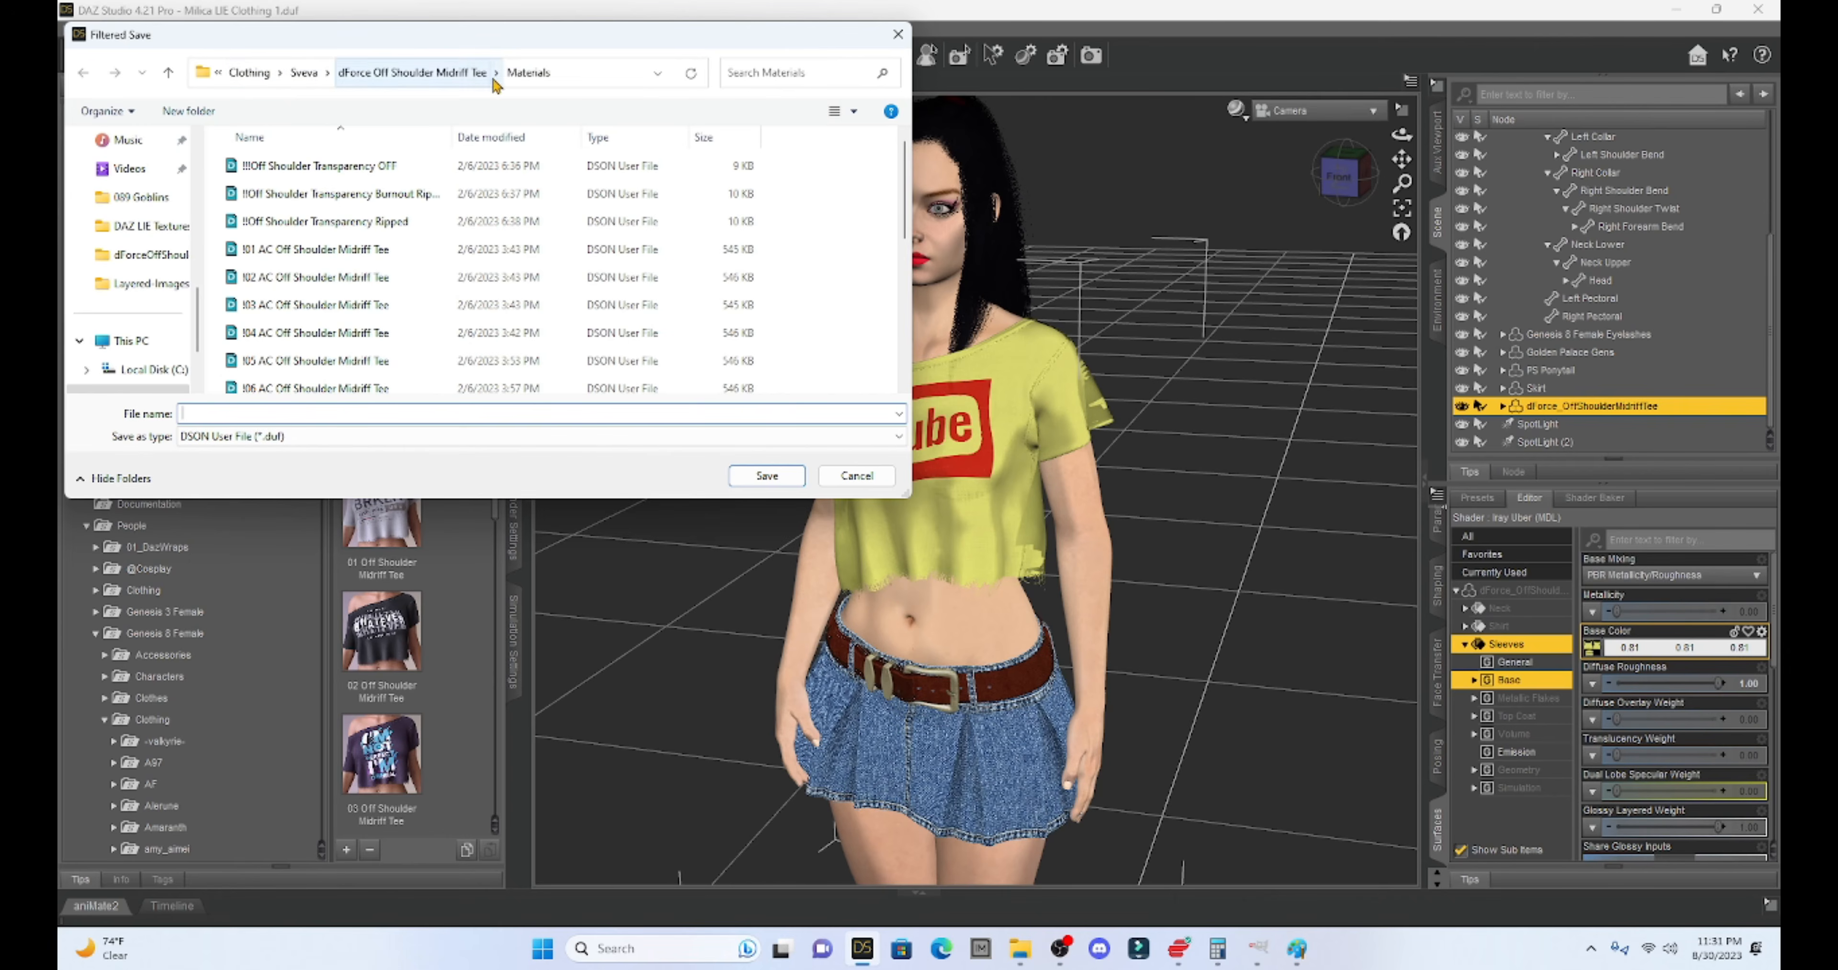
{"action": "scroll", "coordinate": [296, 309], "scroll_direction": "down", "scroll_amount": 5}
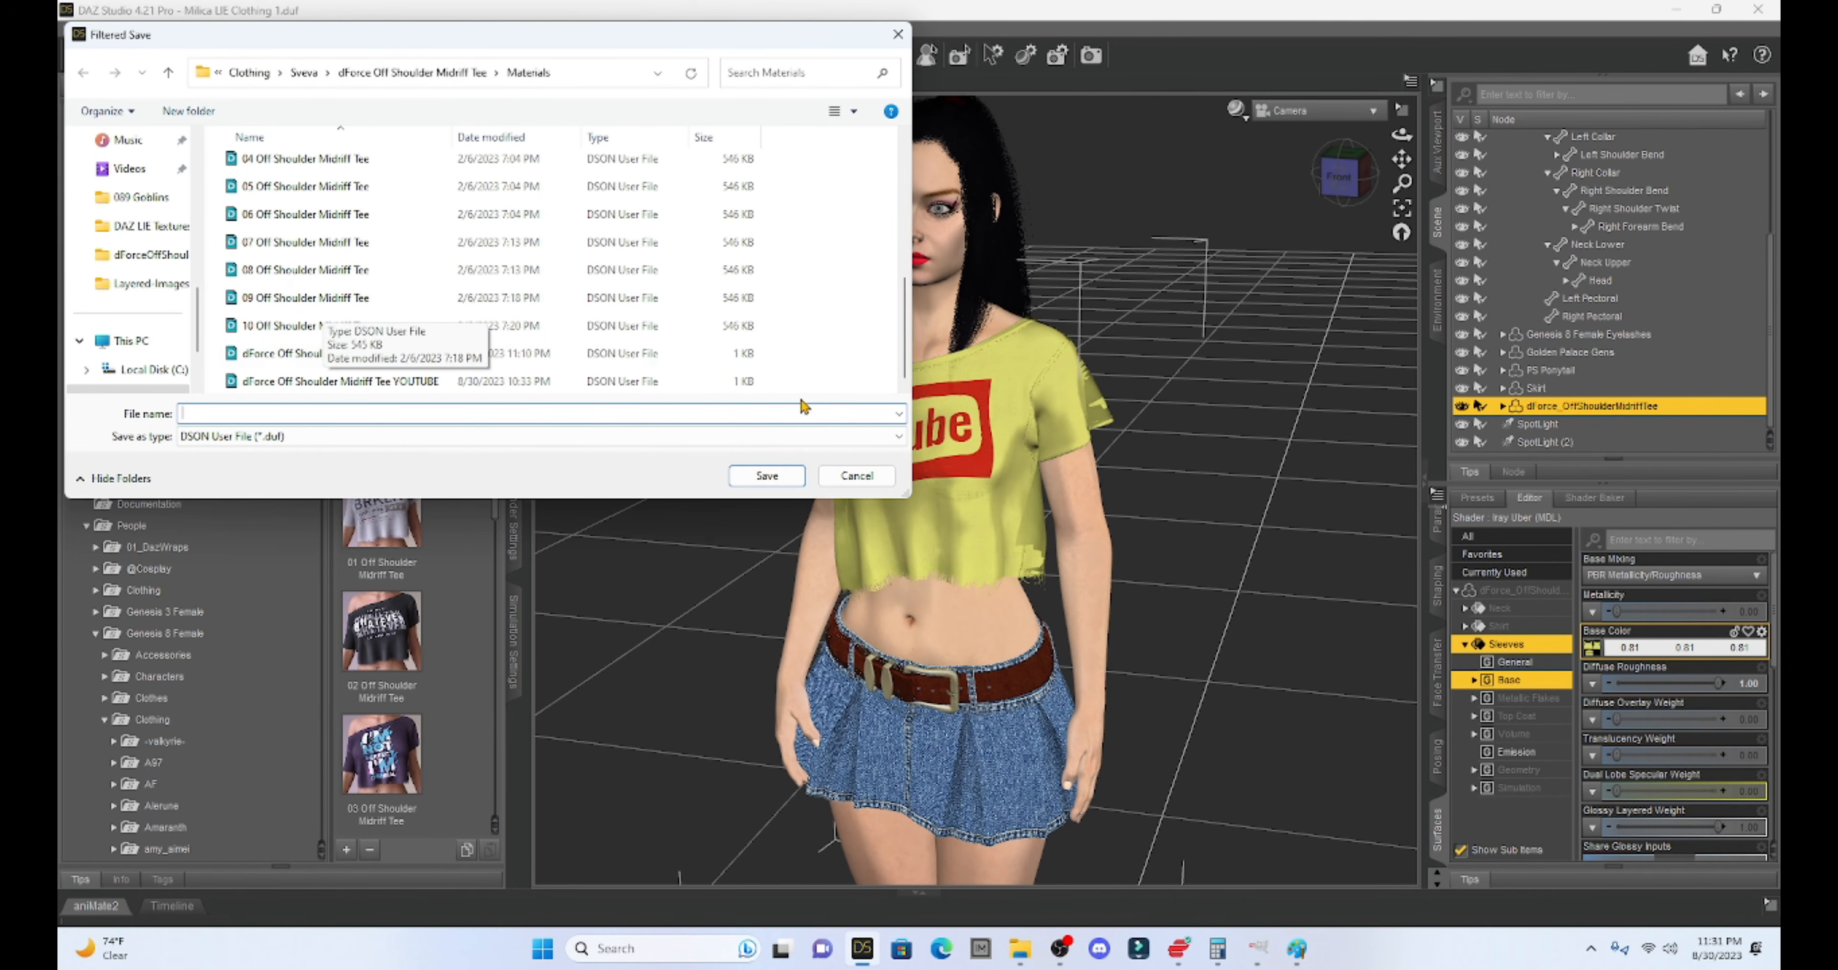
{"action": "left_click", "coordinate": [856, 479]}
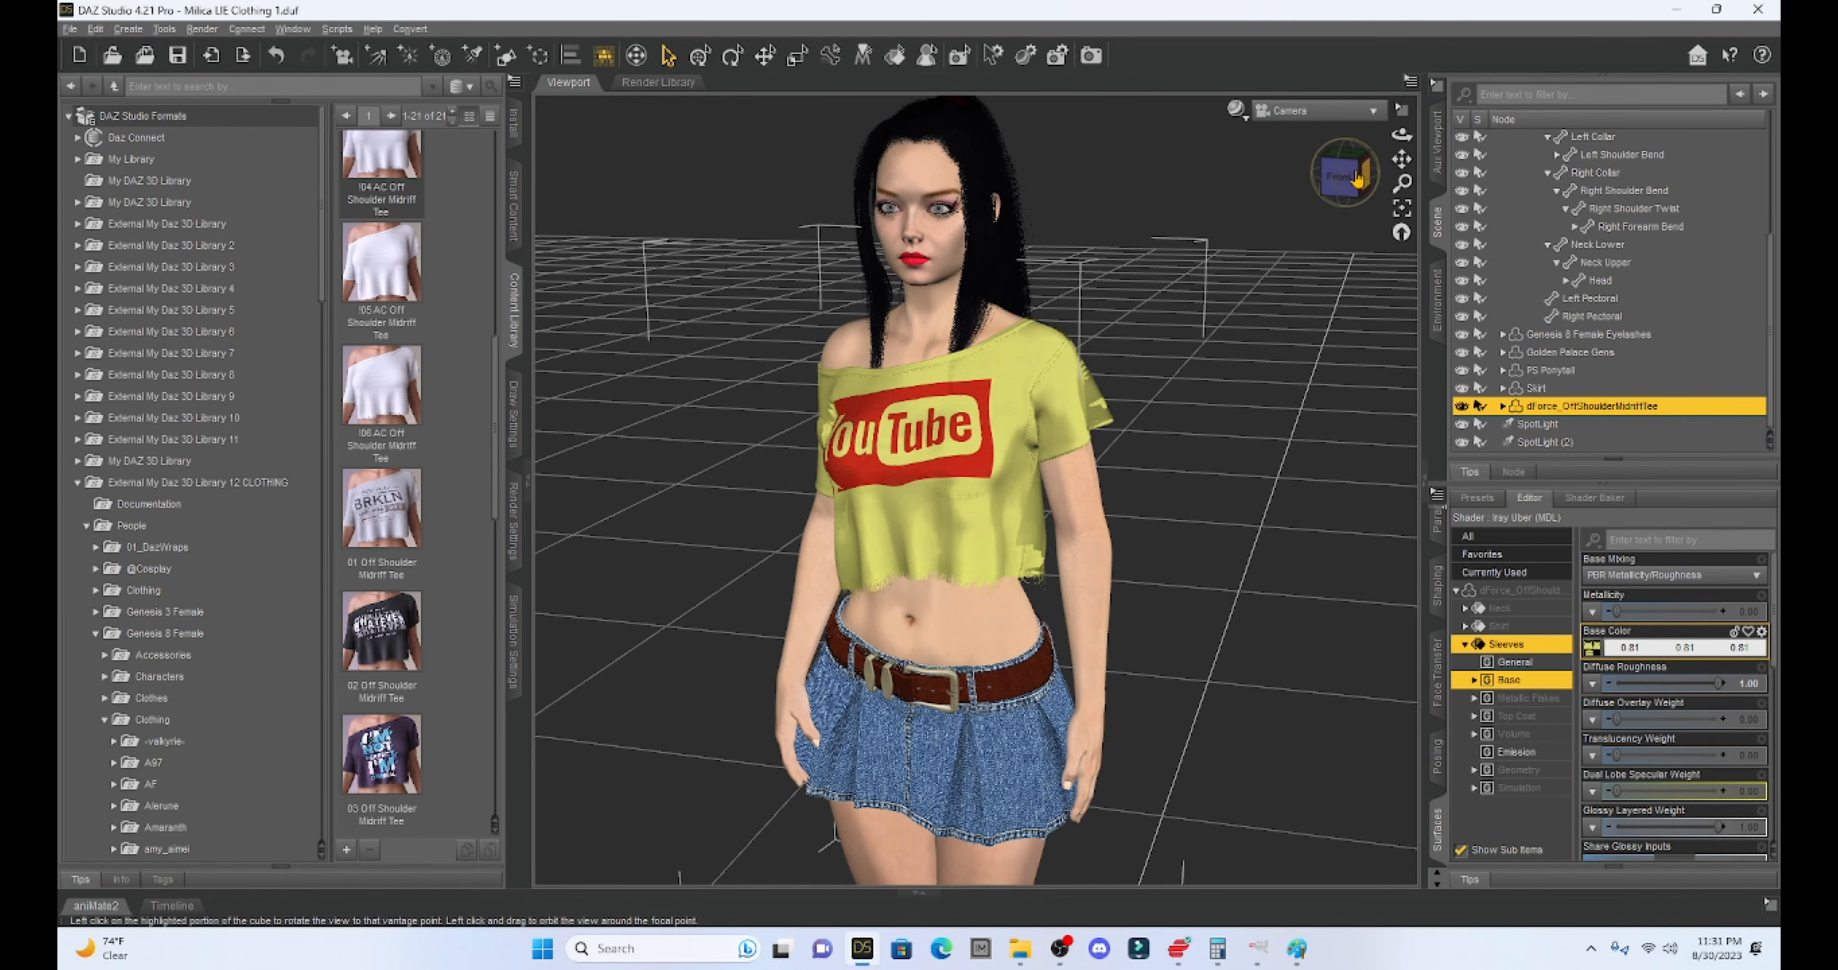
- Frame the shirt in a straight front view
{"action": "left_click", "coordinate": [1341, 177]}
{"action": "scroll", "coordinate": [1191, 357], "scroll_direction": "up", "scroll_amount": 5}
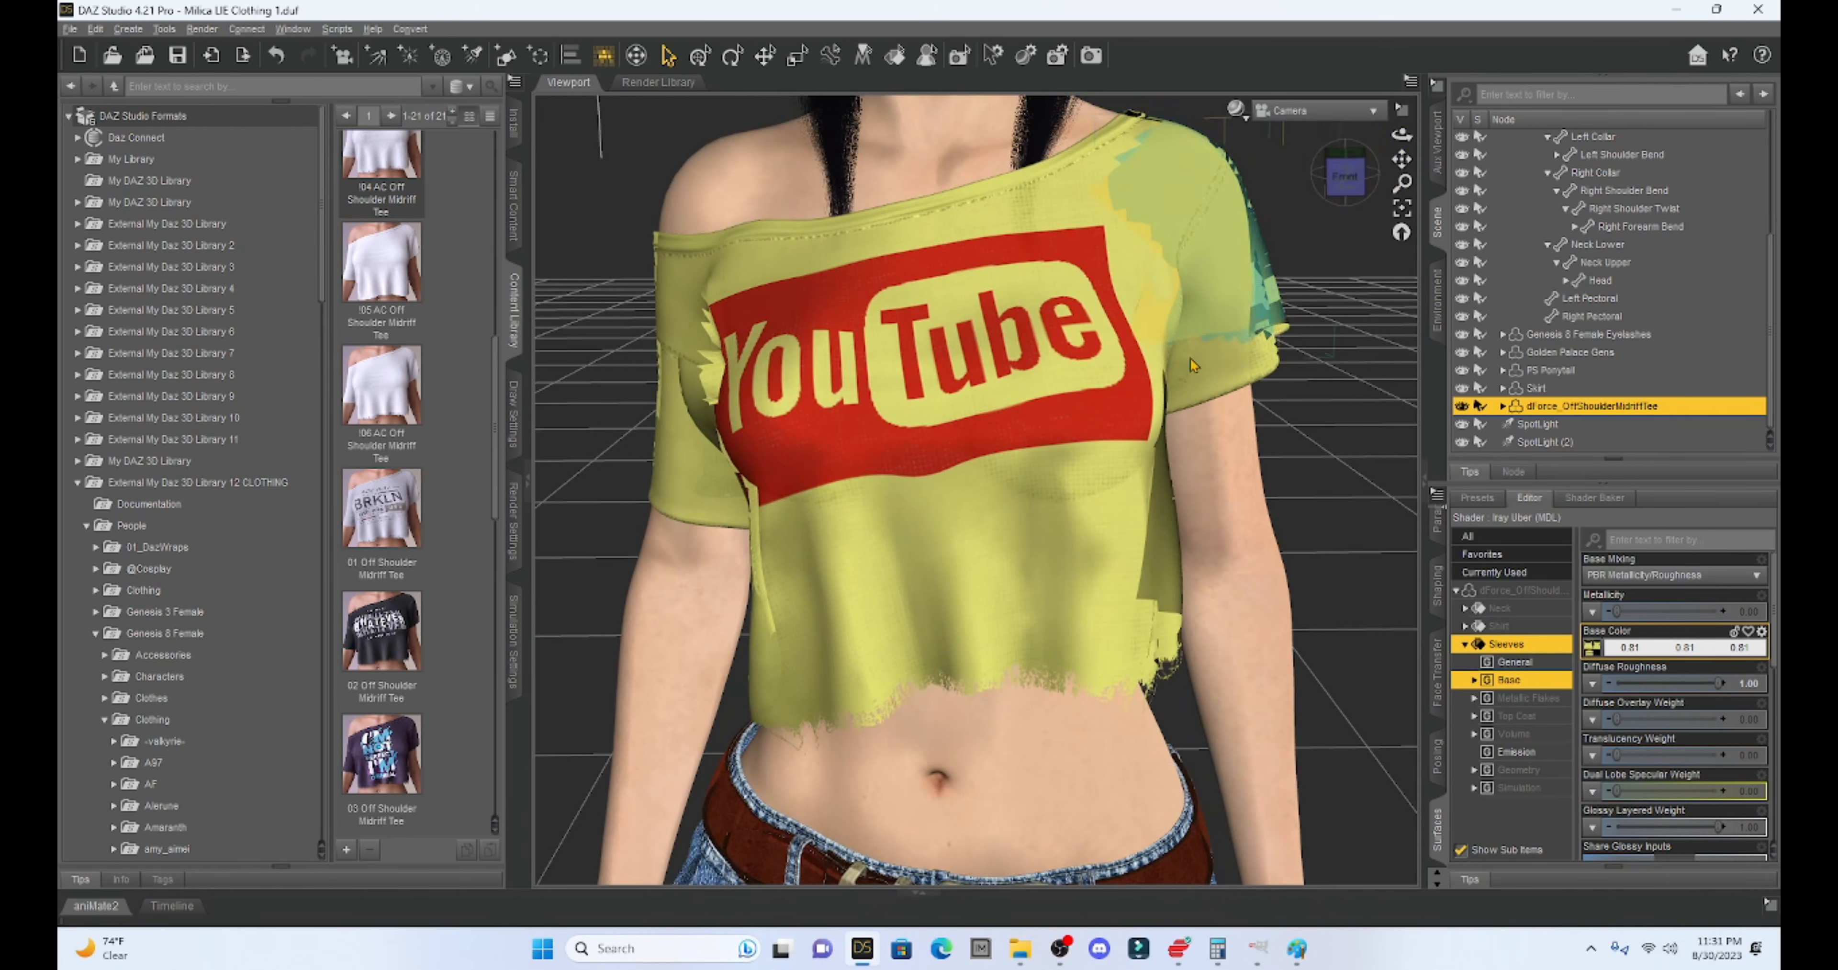
{"action": "left_click_drag", "start_coordinate": [1402, 158], "coordinate": [1375, 186]}
{"action": "scroll", "coordinate": [1293, 261], "scroll_direction": "up", "scroll_amount": 2}
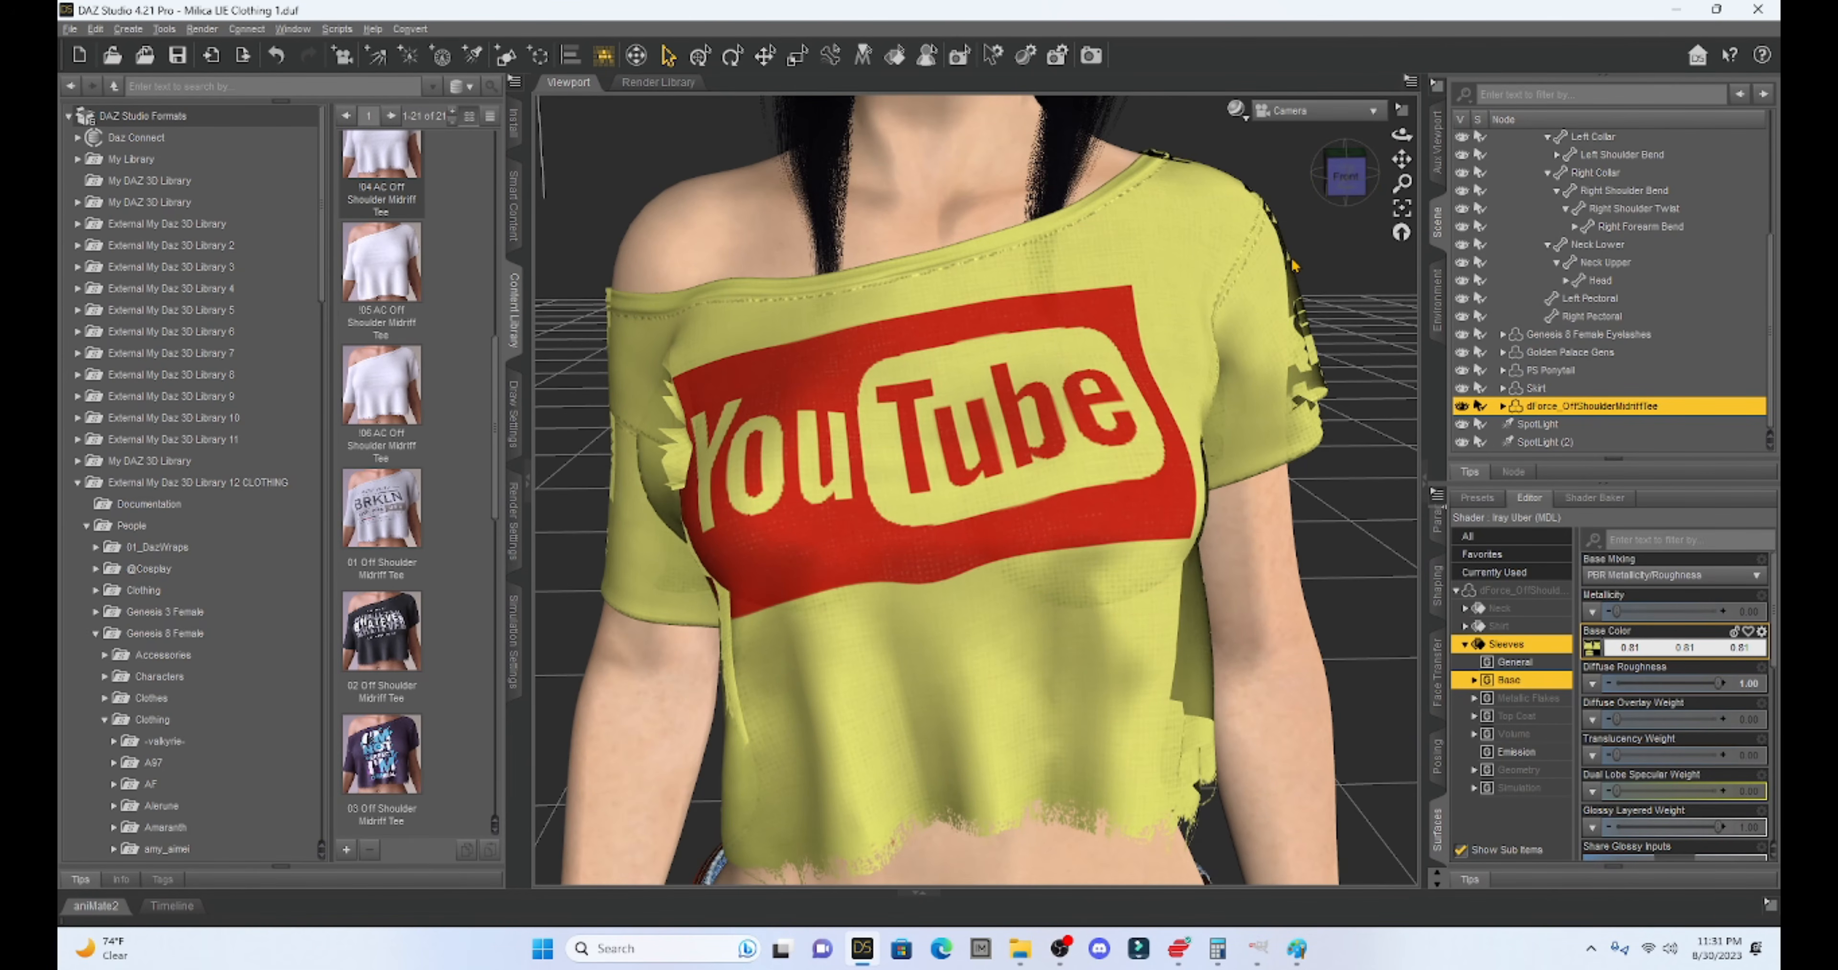
{"action": "scroll", "coordinate": [1293, 258], "scroll_direction": "up", "scroll_amount": 1}
{"action": "scroll", "coordinate": [1293, 259], "scroll_direction": "down", "scroll_amount": 1}
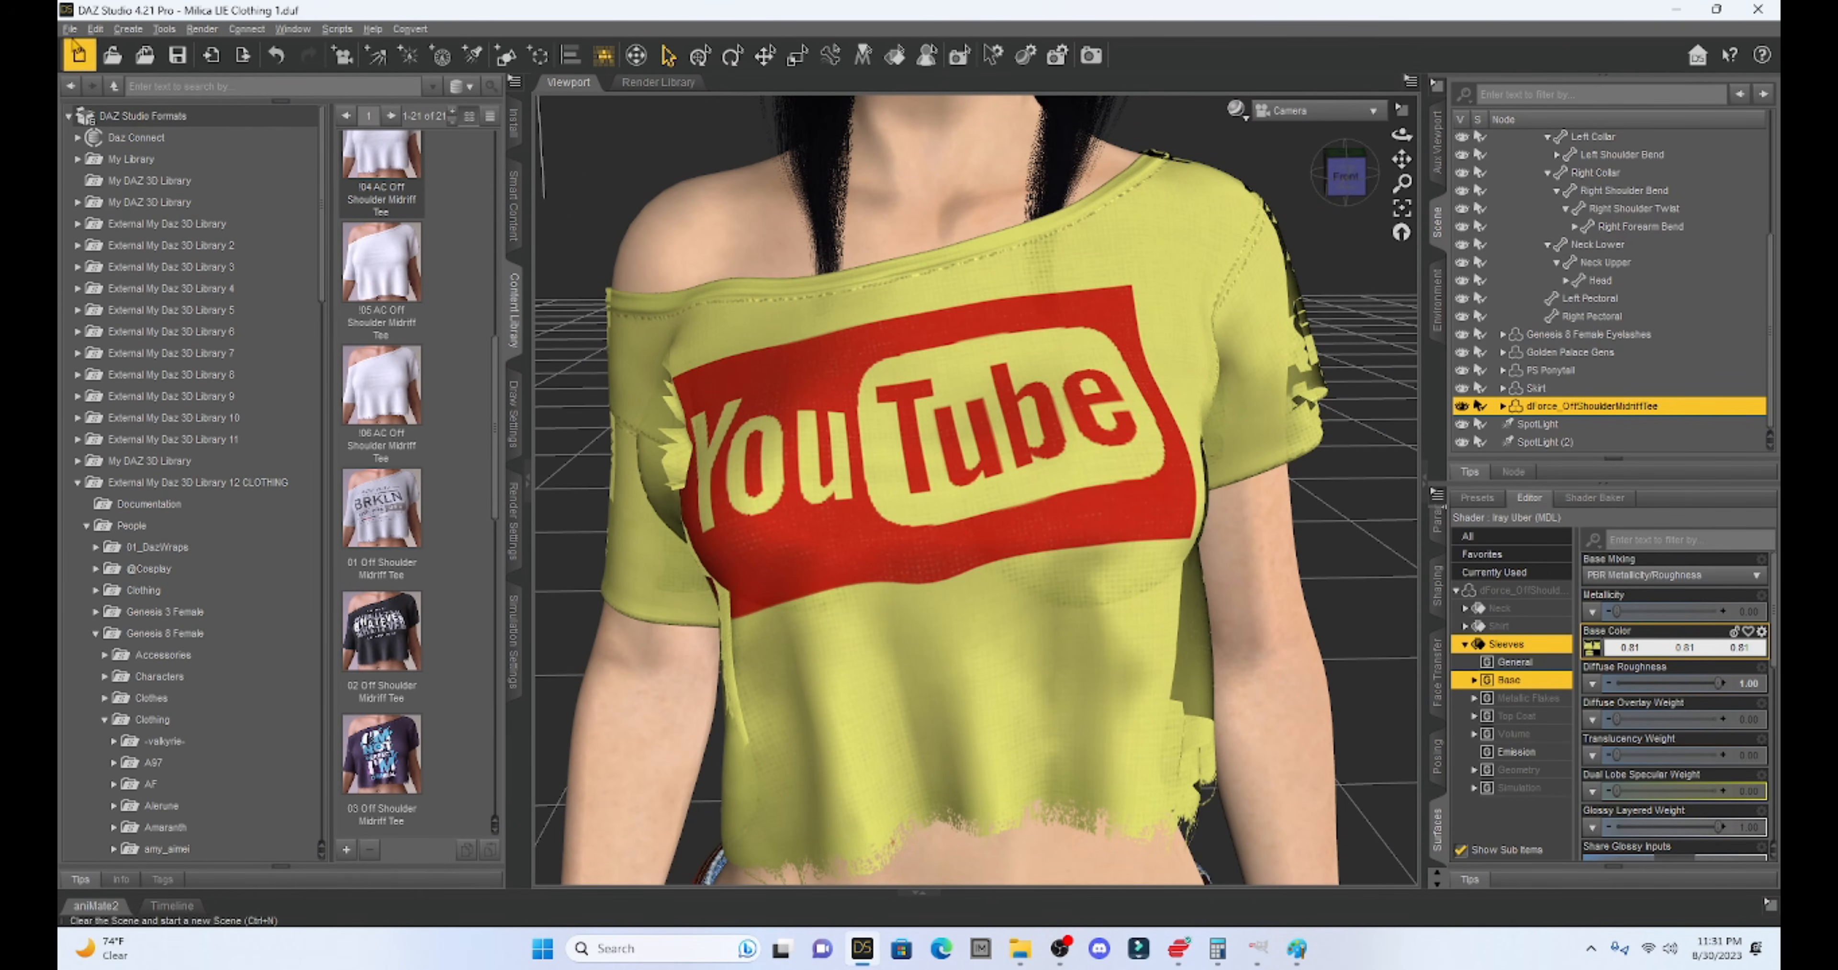
- Save neck, shirt and sleeves as layered preset 'dForce Off Shoulder Midriff Tee YOUTUBE 3'
{"action": "left_click", "coordinate": [70, 28]}
{"action": "mouse_move", "coordinate": [115, 167]}
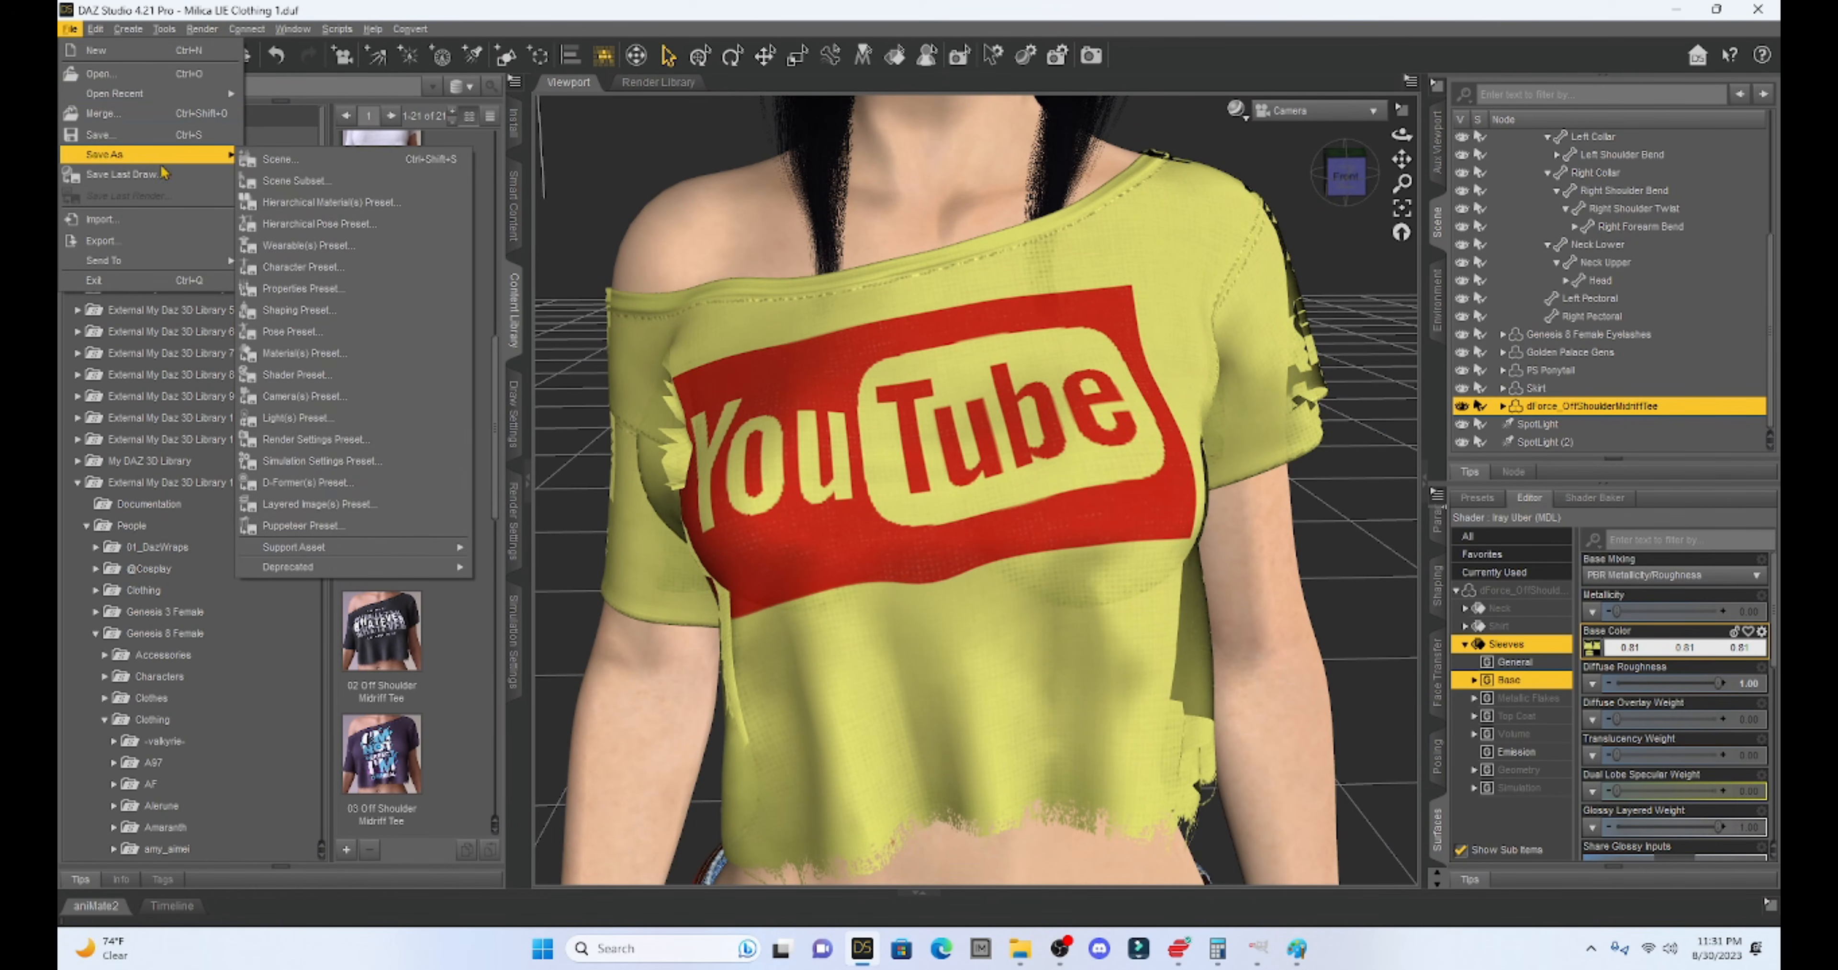
{"action": "left_click", "coordinate": [398, 507]}
{"action": "scroll", "coordinate": [370, 360], "scroll_direction": "down", "scroll_amount": 5}
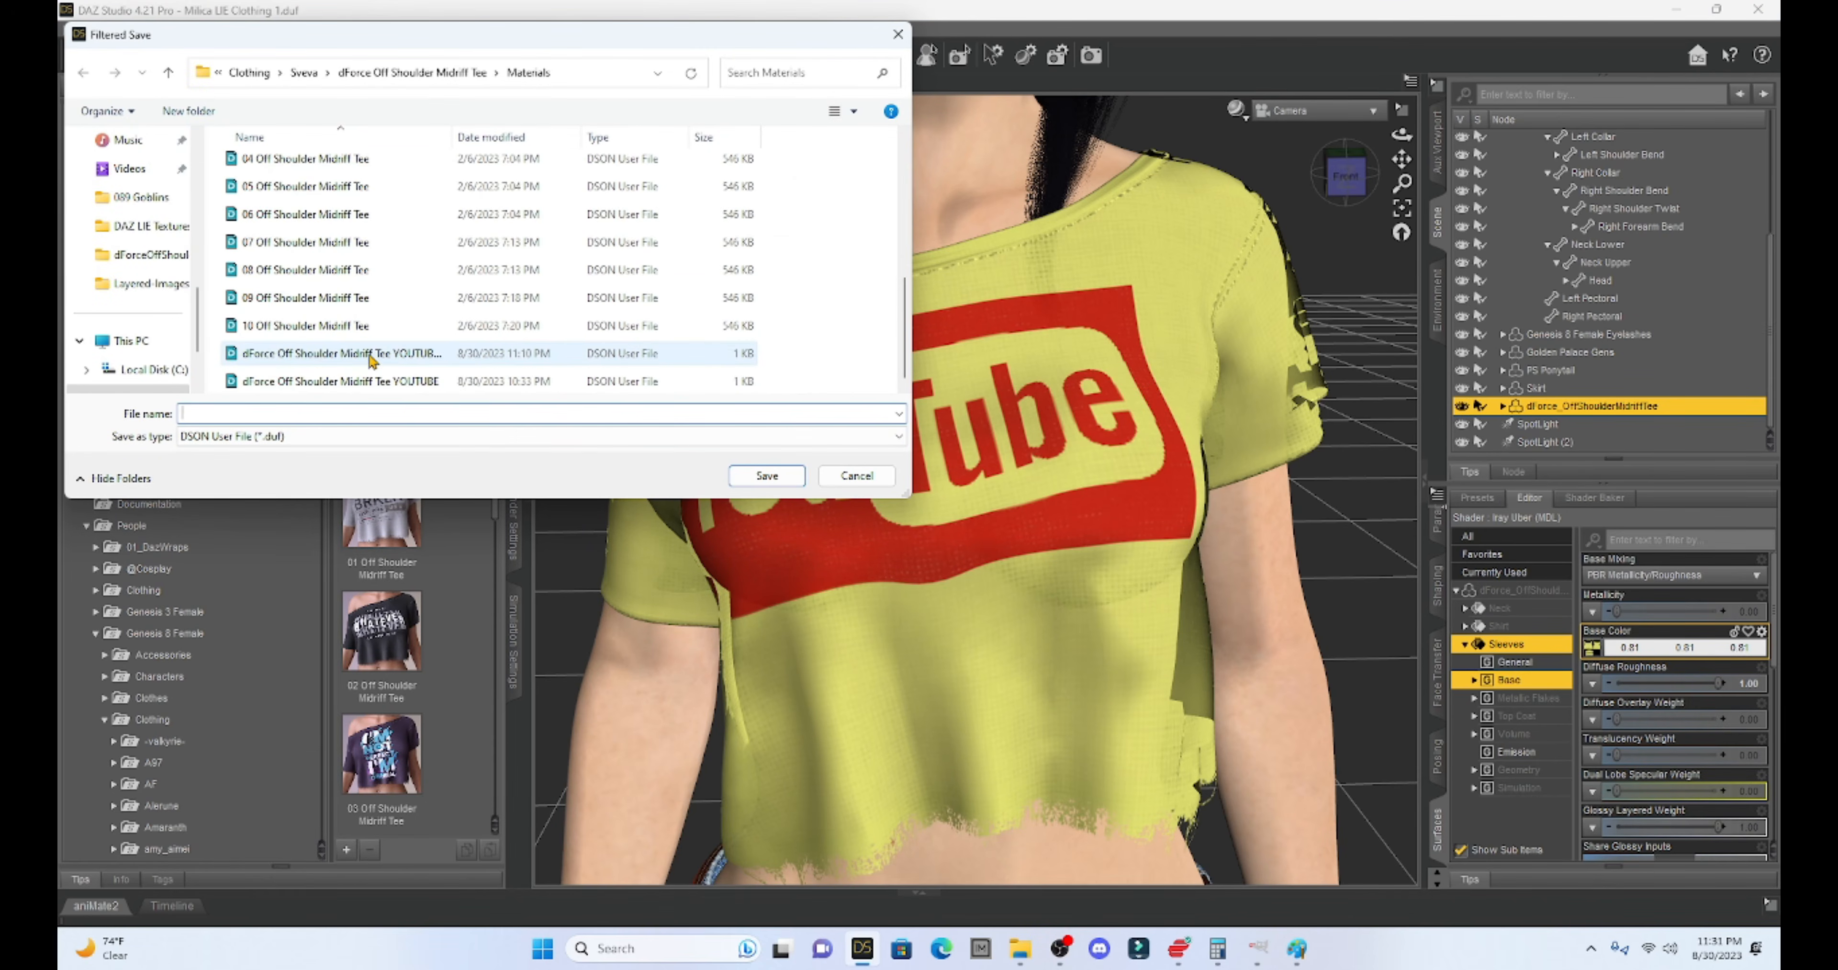
{"action": "left_click", "coordinate": [371, 357]}
{"action": "double_click", "coordinate": [404, 417]}
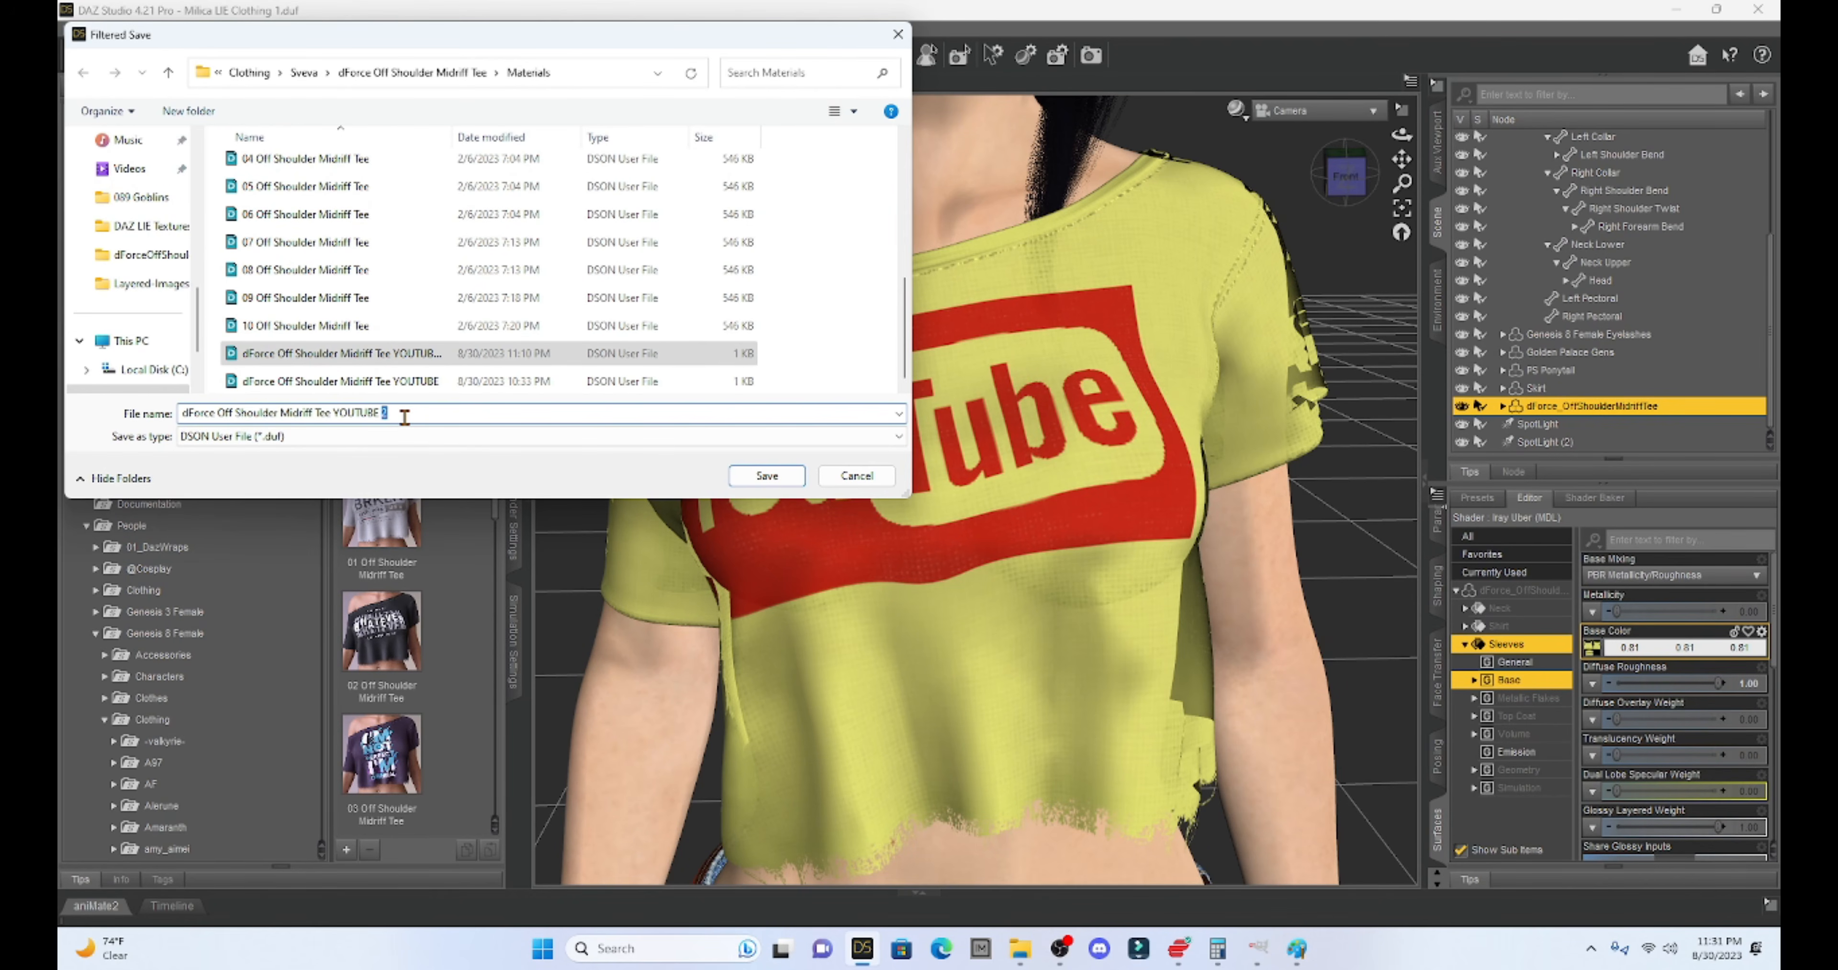
{"action": "type", "text": "3"}
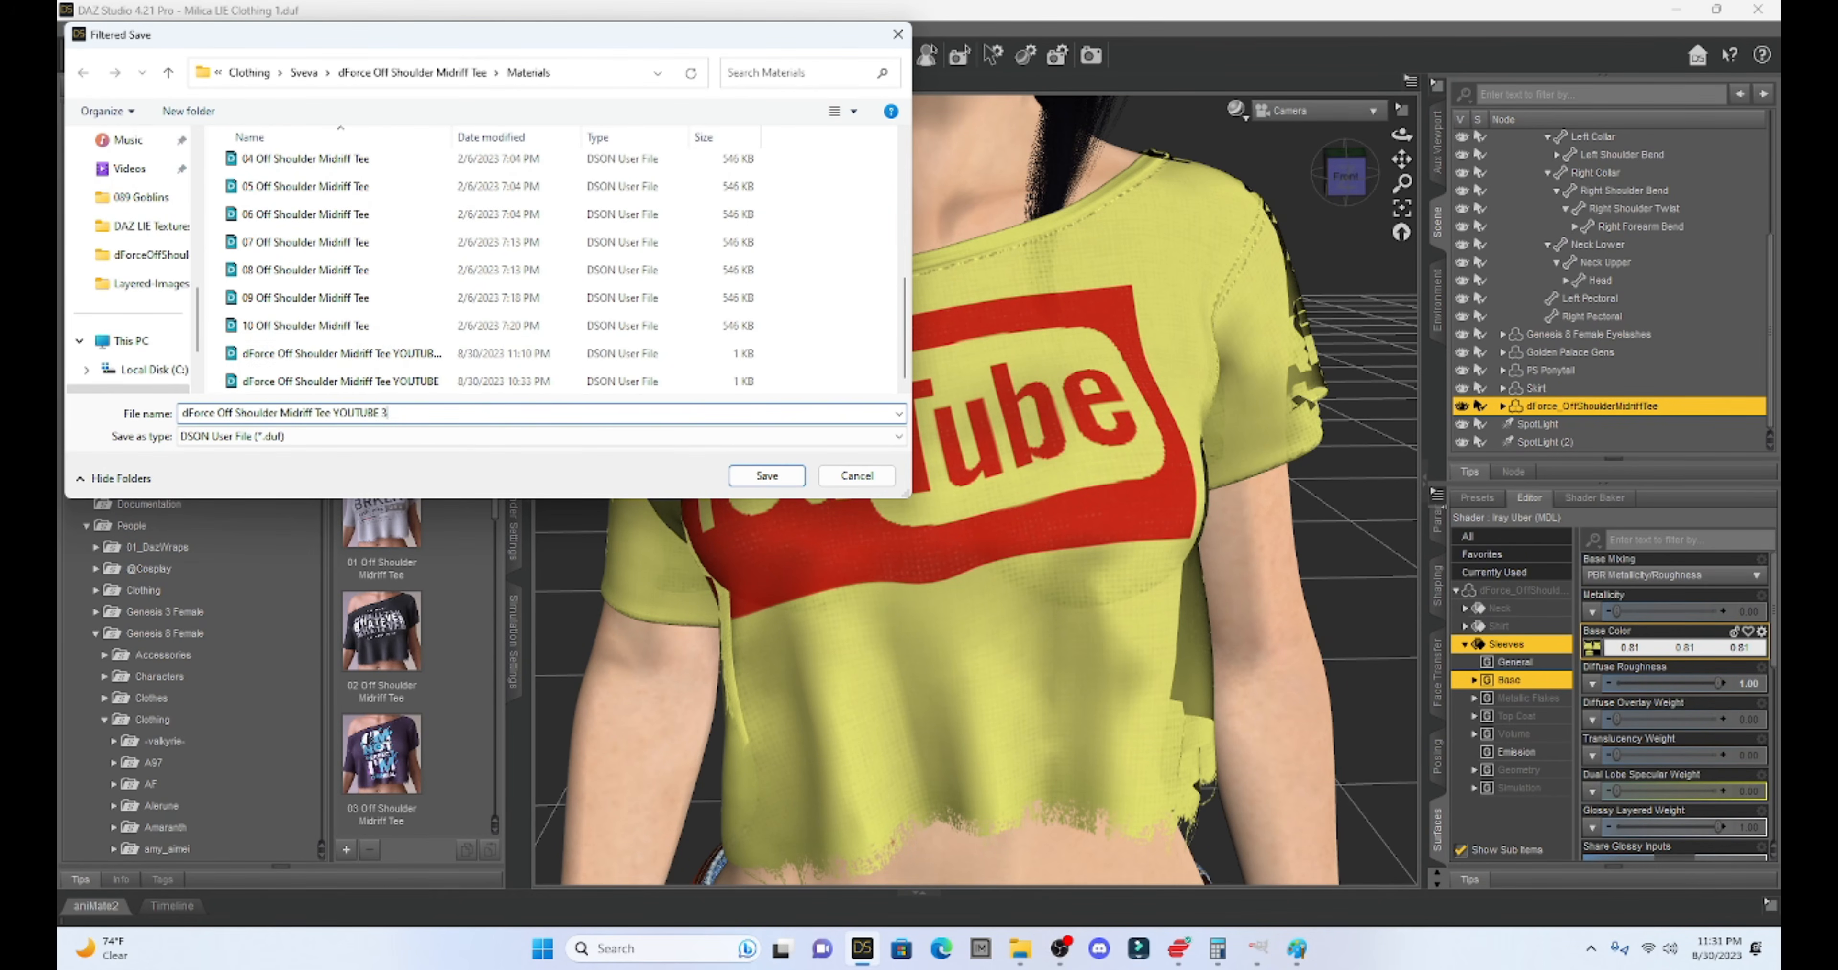
{"action": "key", "text": "Return"}
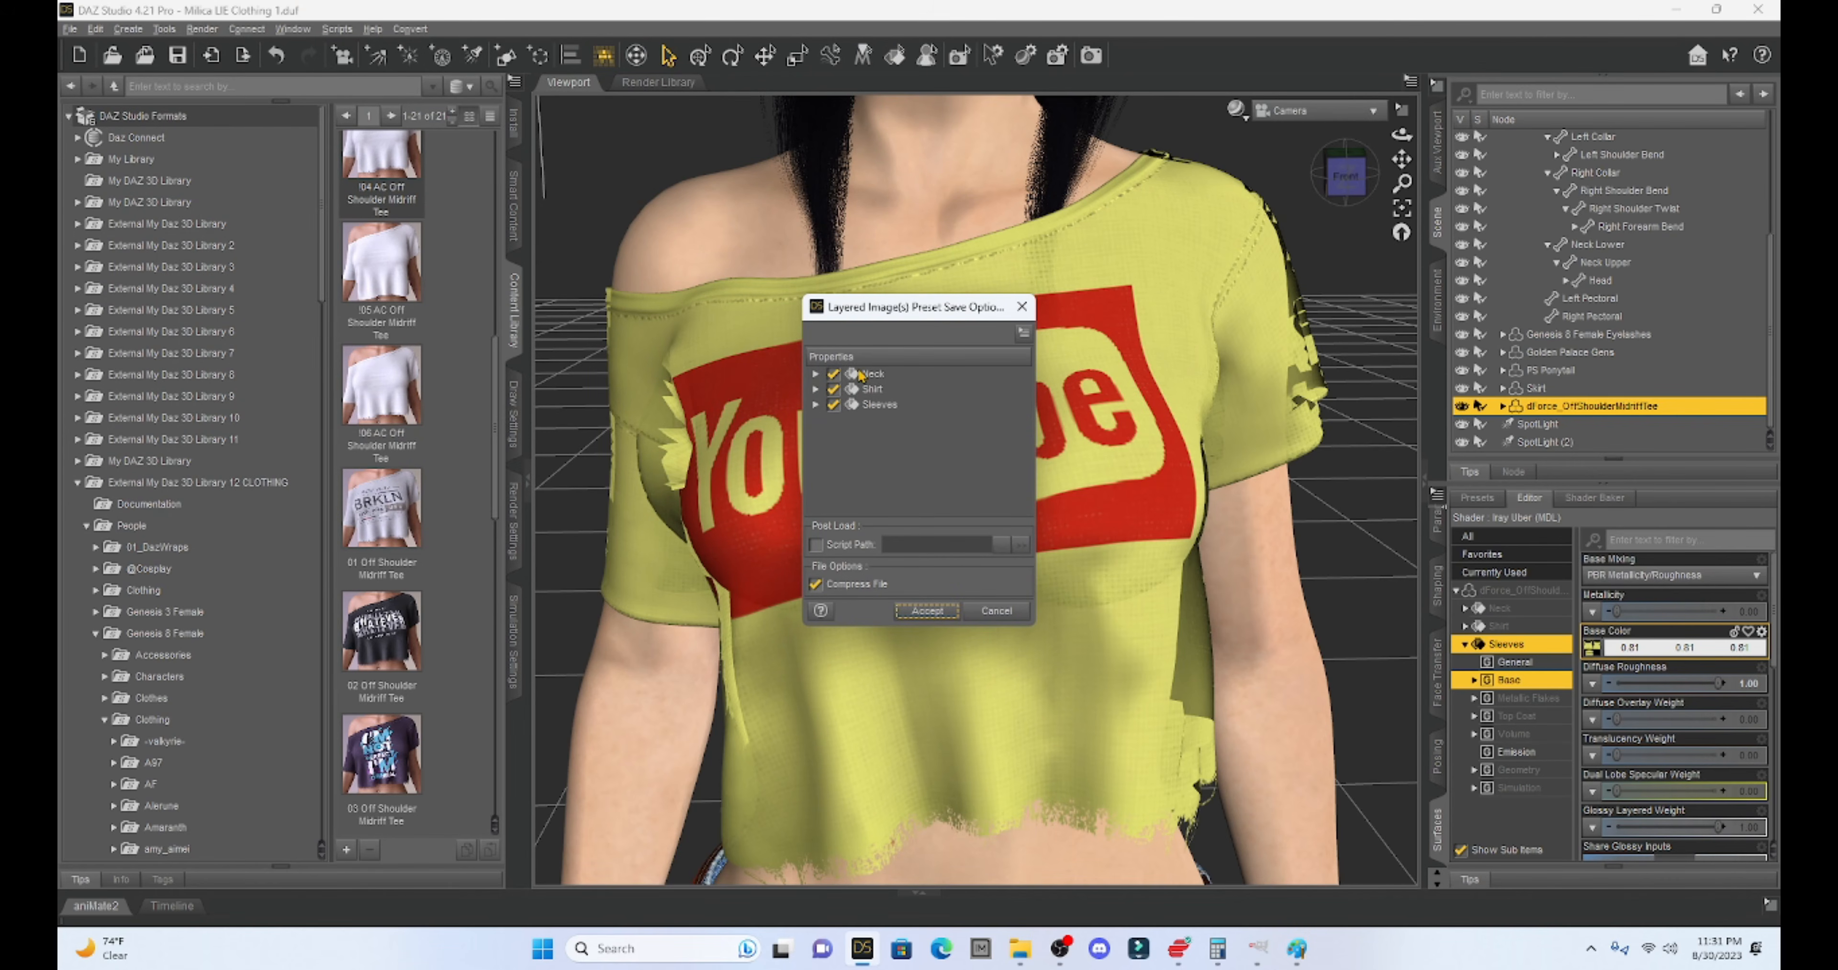
{"action": "left_click", "coordinate": [922, 611]}
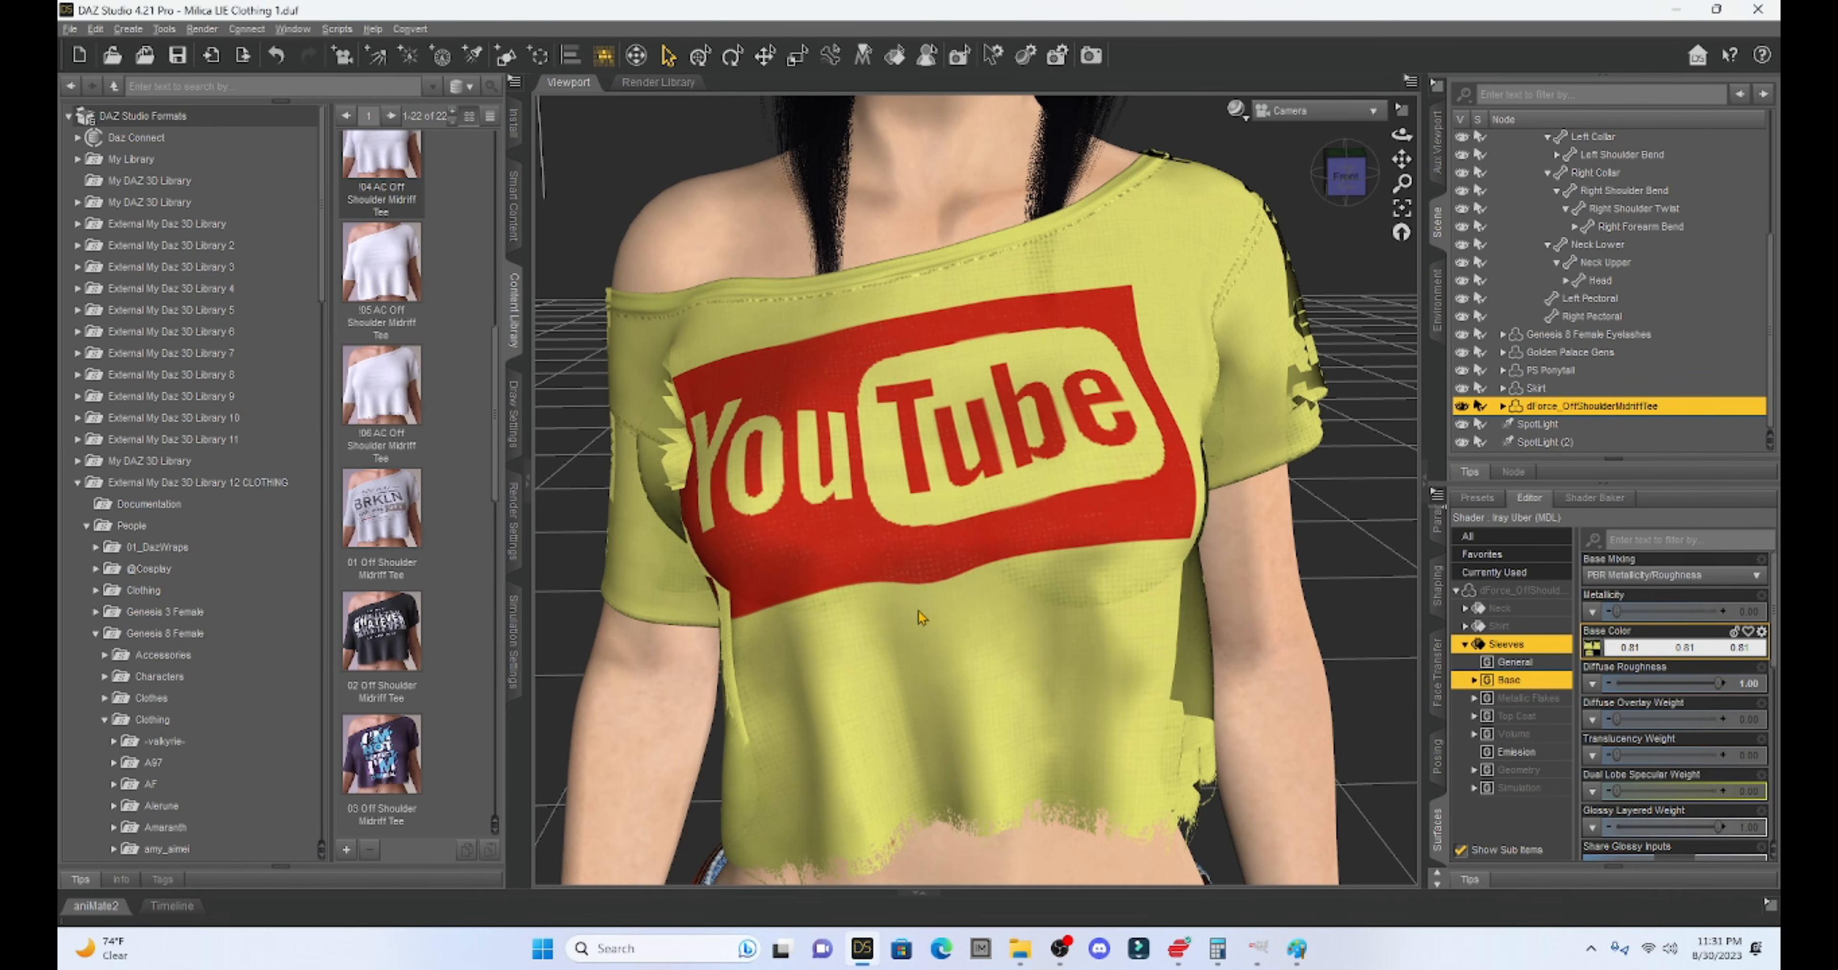
- Reset the tee to plain white with the '!06 AC Off Shoulder Midriff Tee' preset
{"action": "scroll", "coordinate": [437, 540], "scroll_direction": "down", "scroll_amount": 10}
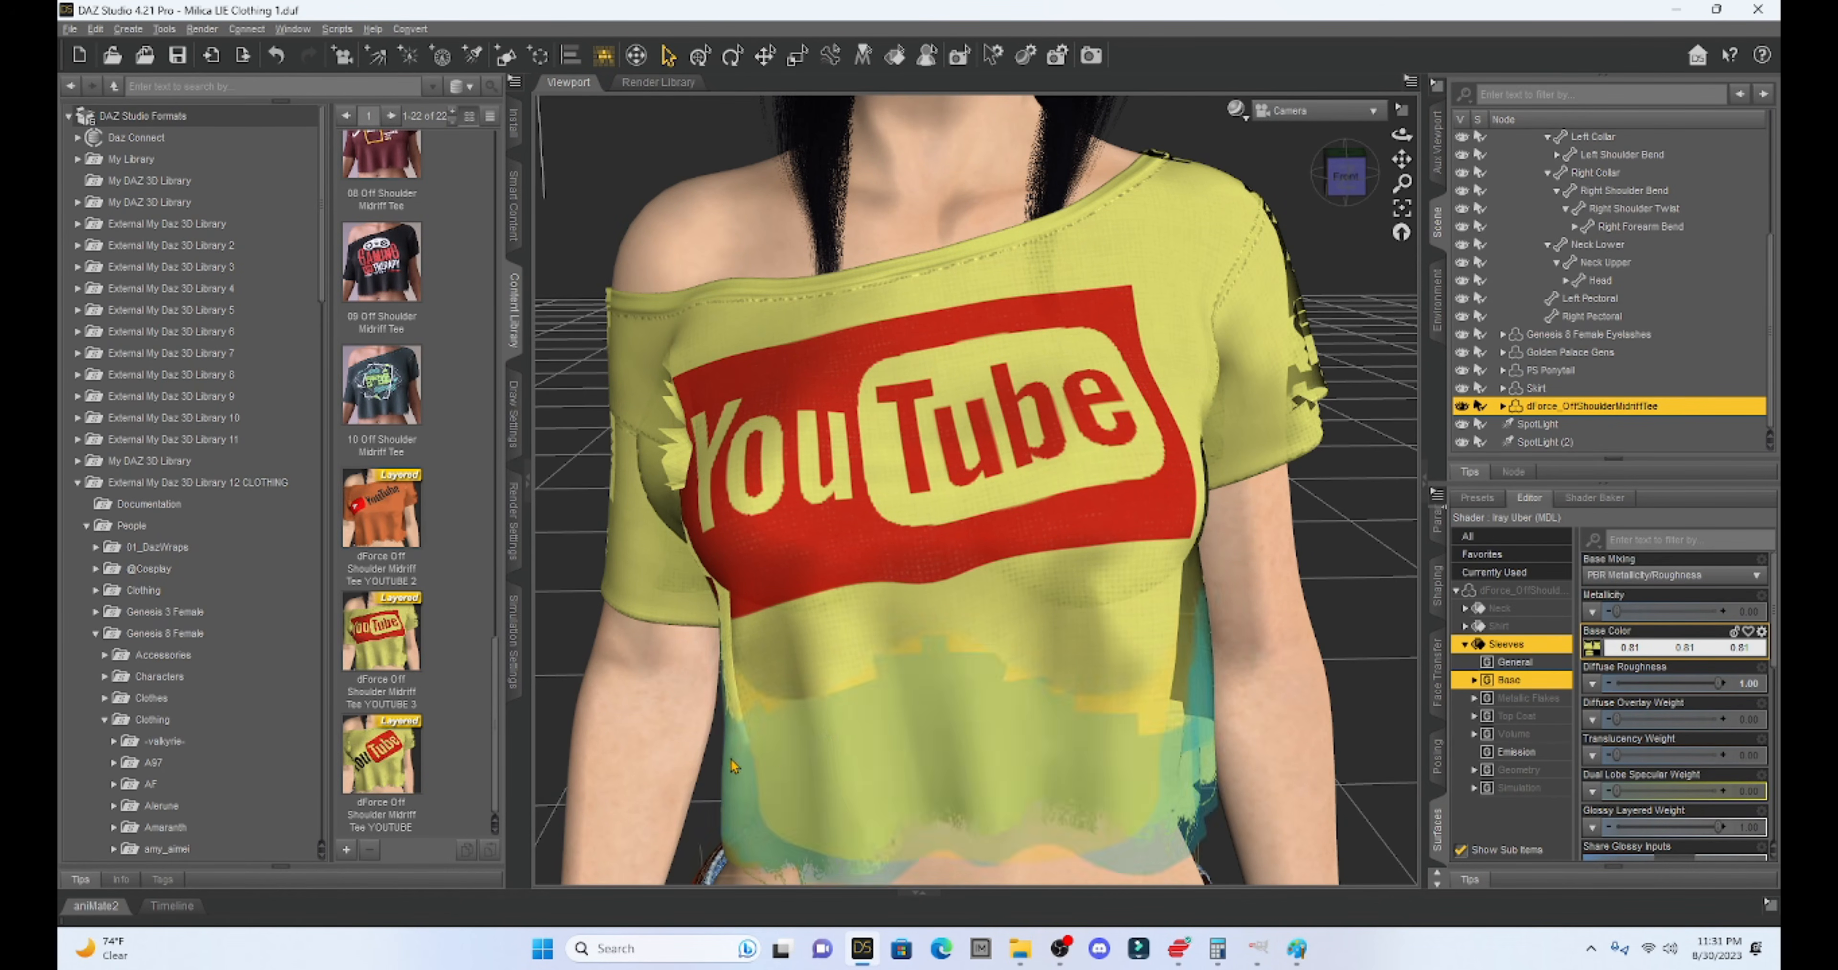
{"action": "scroll", "coordinate": [378, 371], "scroll_direction": "up", "scroll_amount": 10}
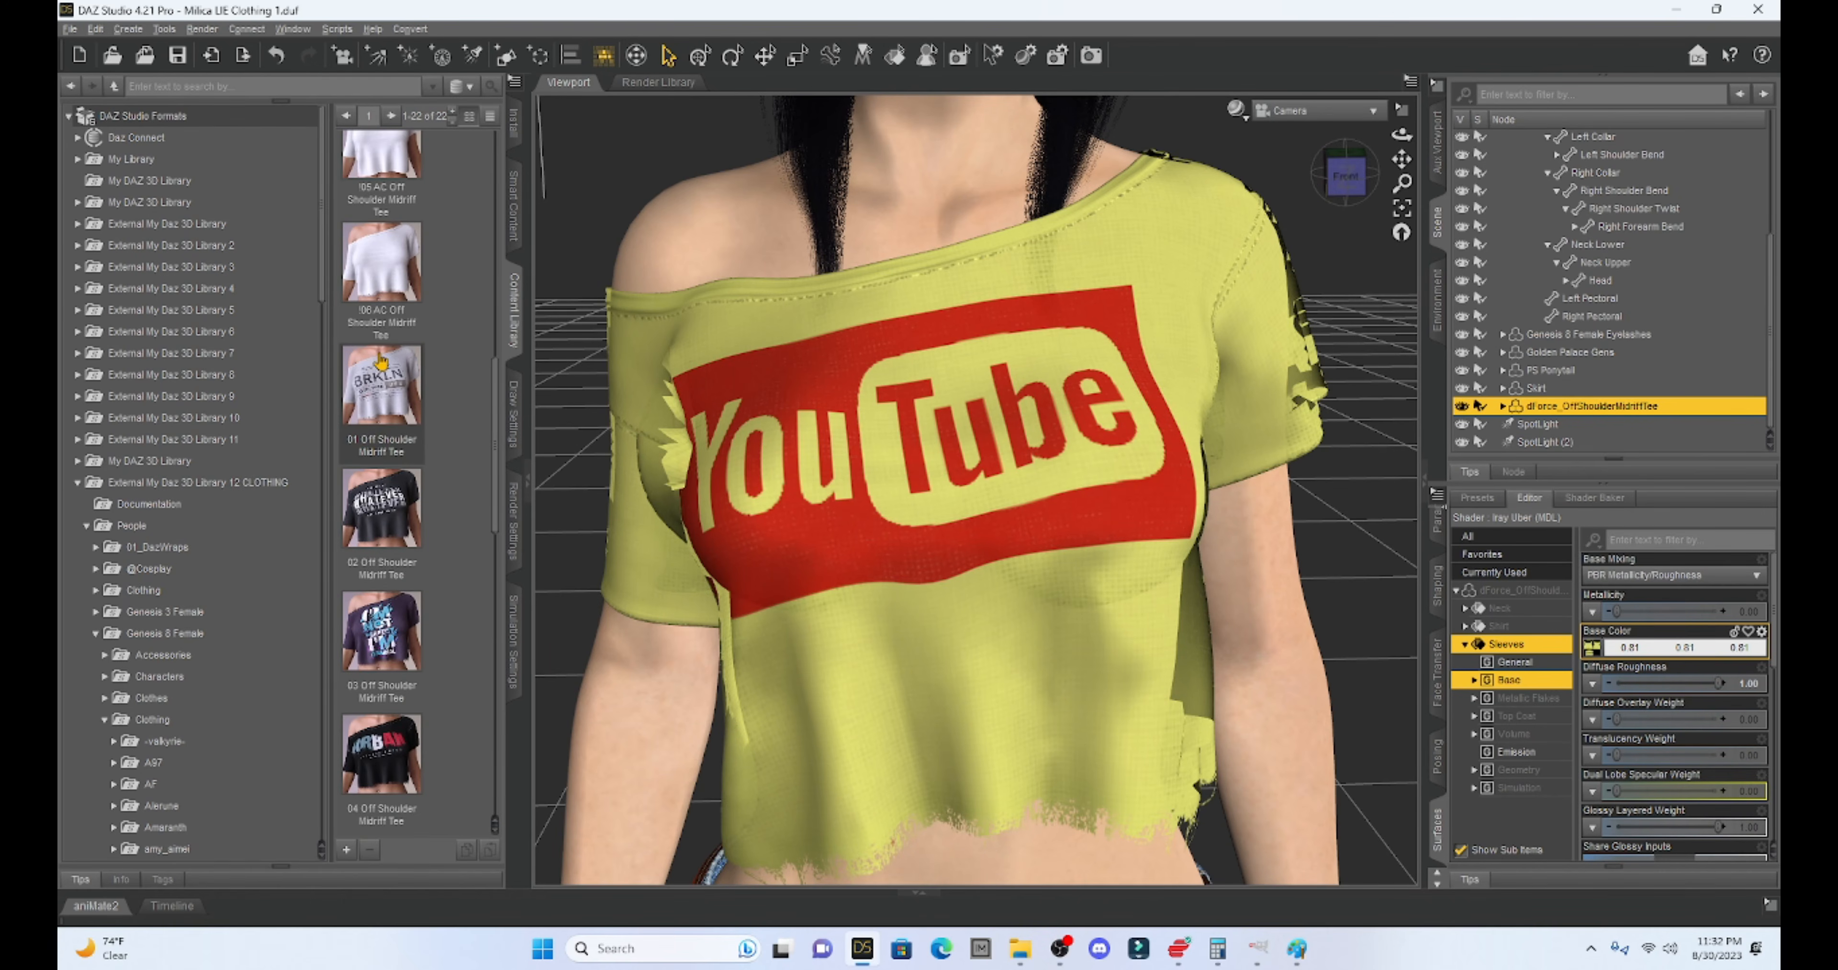
{"action": "left_click", "coordinate": [382, 269]}
{"action": "double_click", "coordinate": [382, 270]}
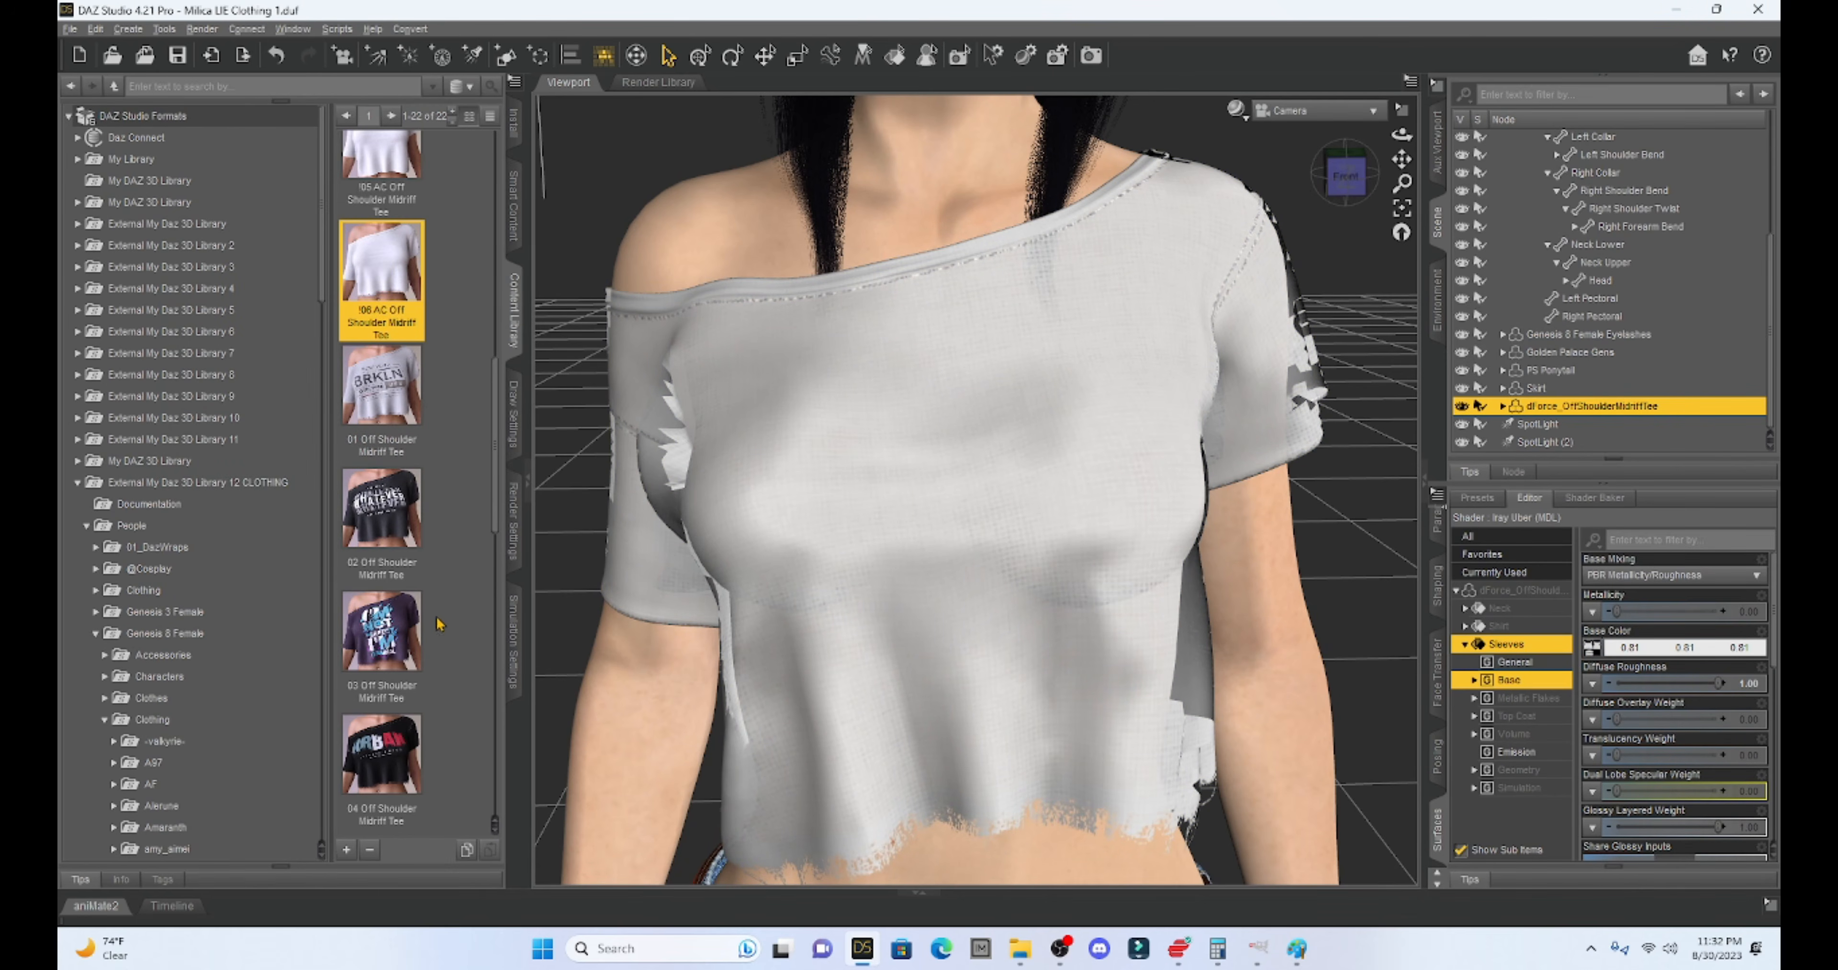
- Reapply the 'dForce Off Shoulder Midriff Tee YOUTUBE' preset and reframe the figure
{"action": "scroll", "coordinate": [416, 637], "scroll_direction": "down", "scroll_amount": 5}
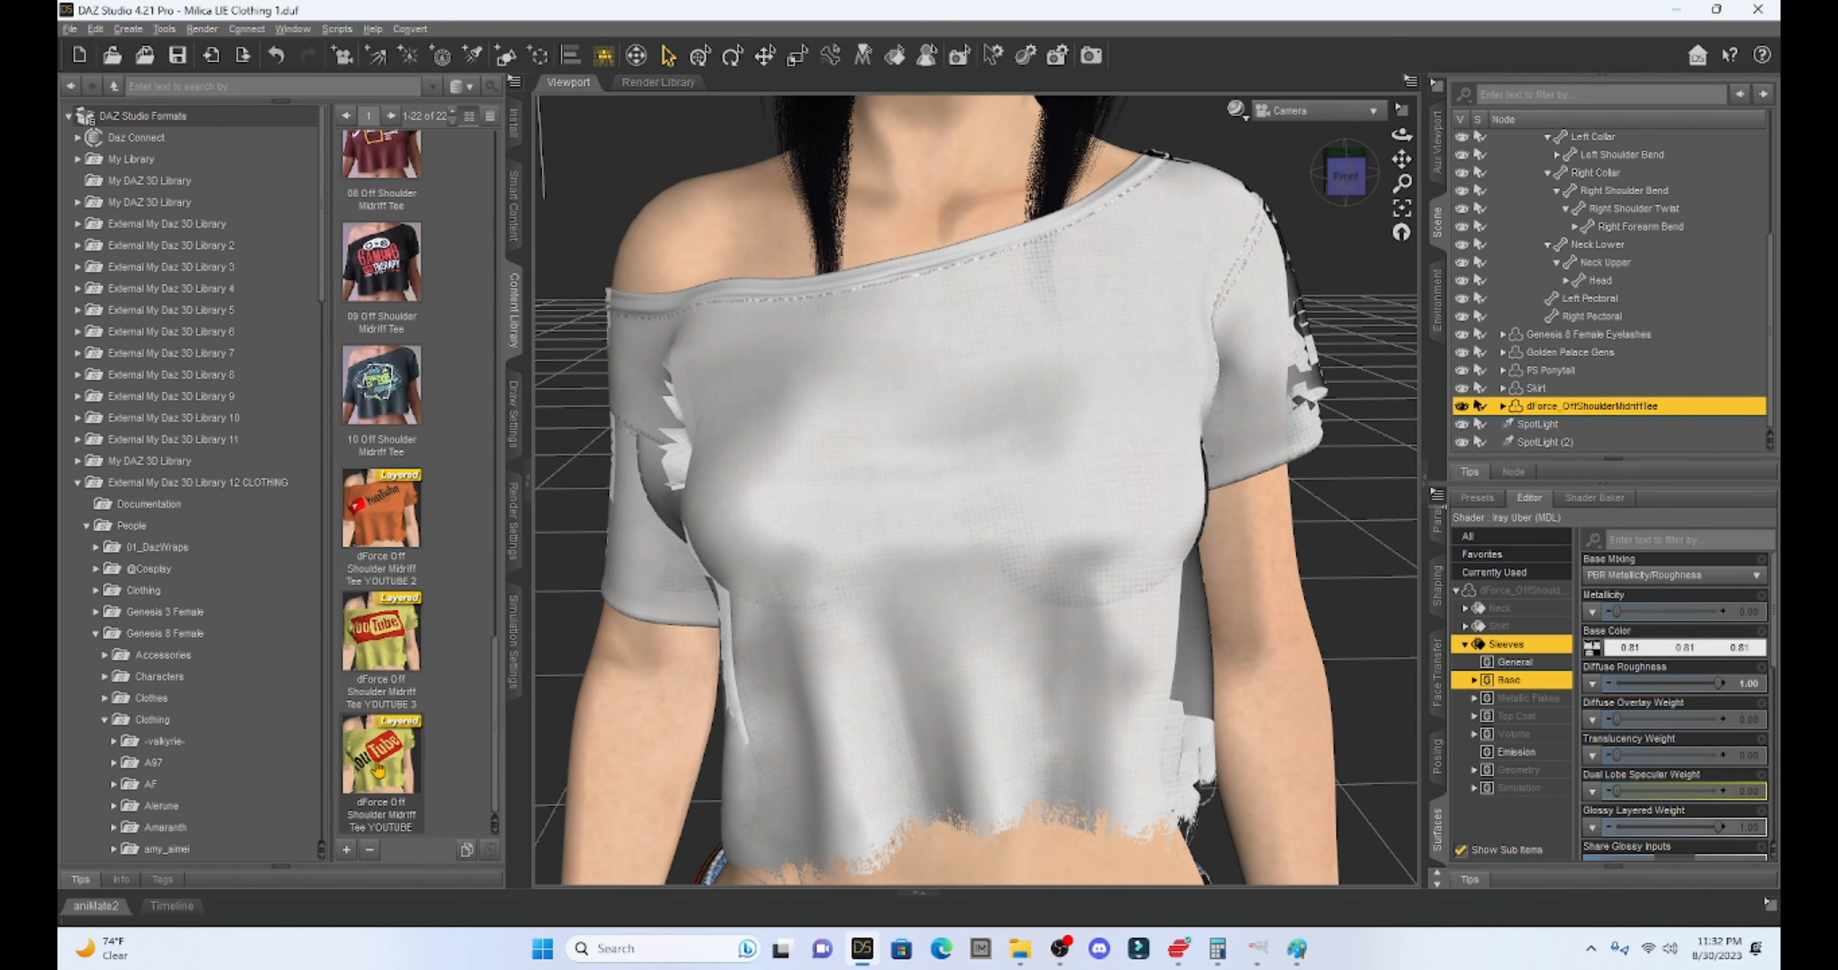
{"action": "double_click", "coordinate": [379, 768]}
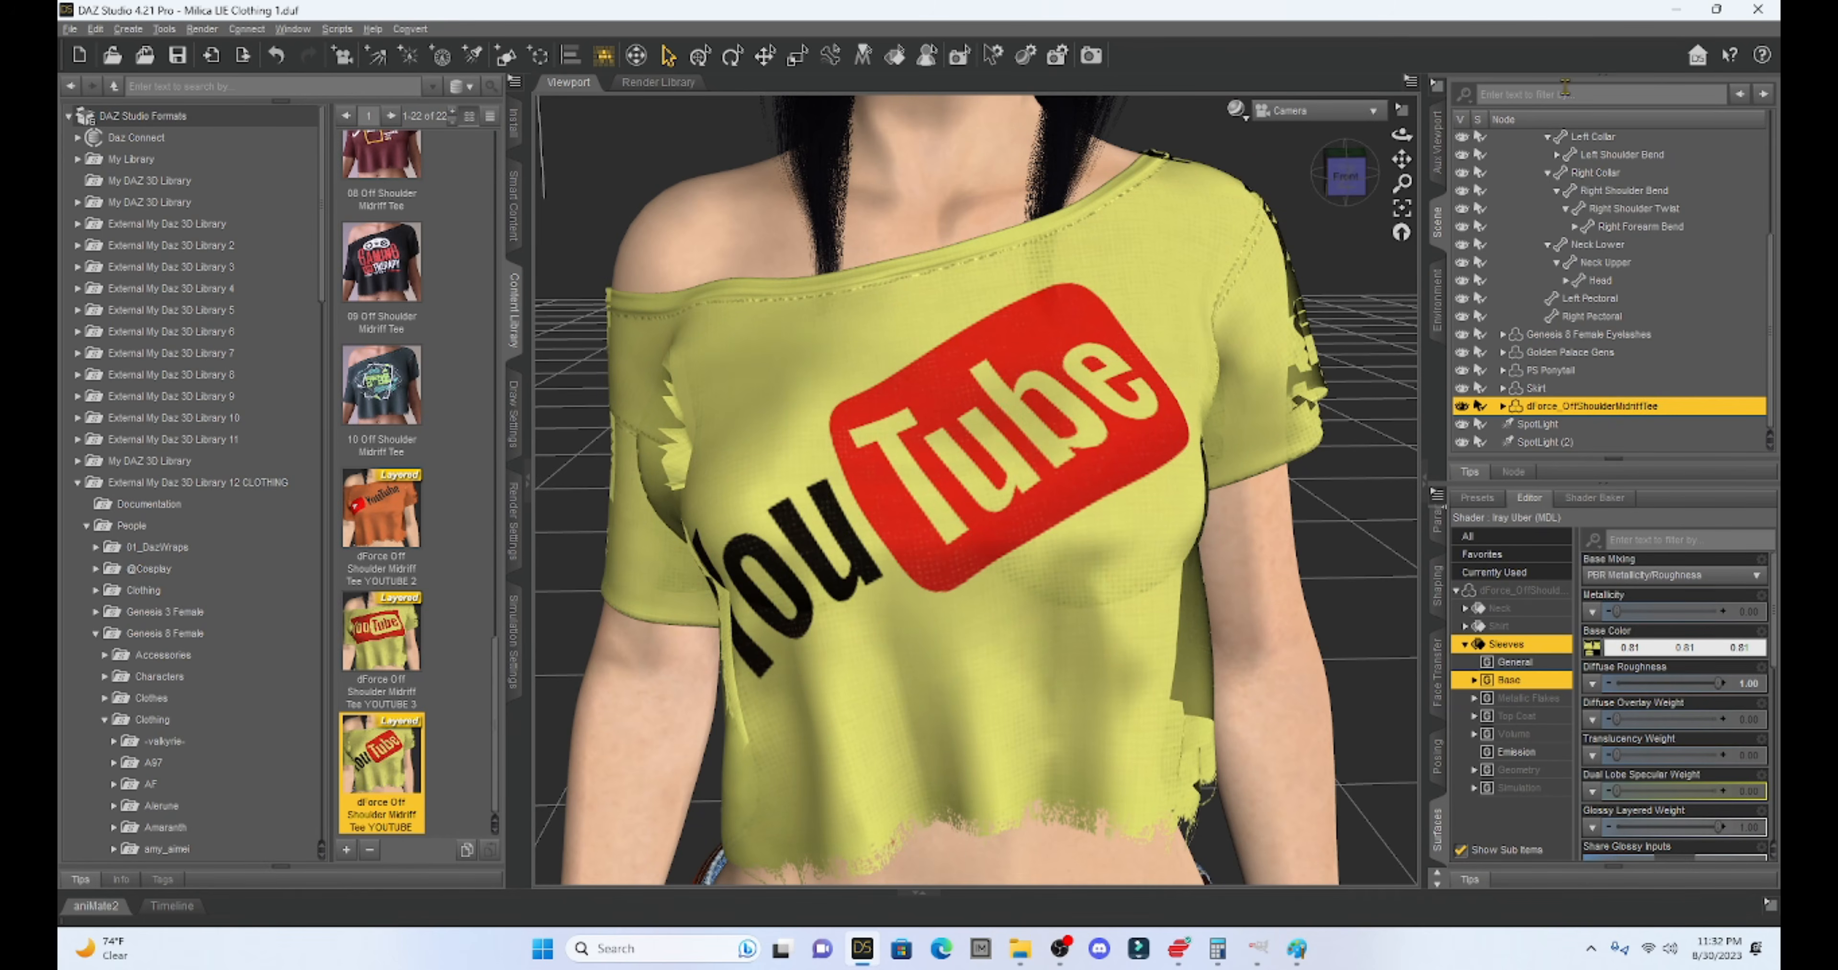
{"action": "left_click", "coordinate": [1347, 189]}
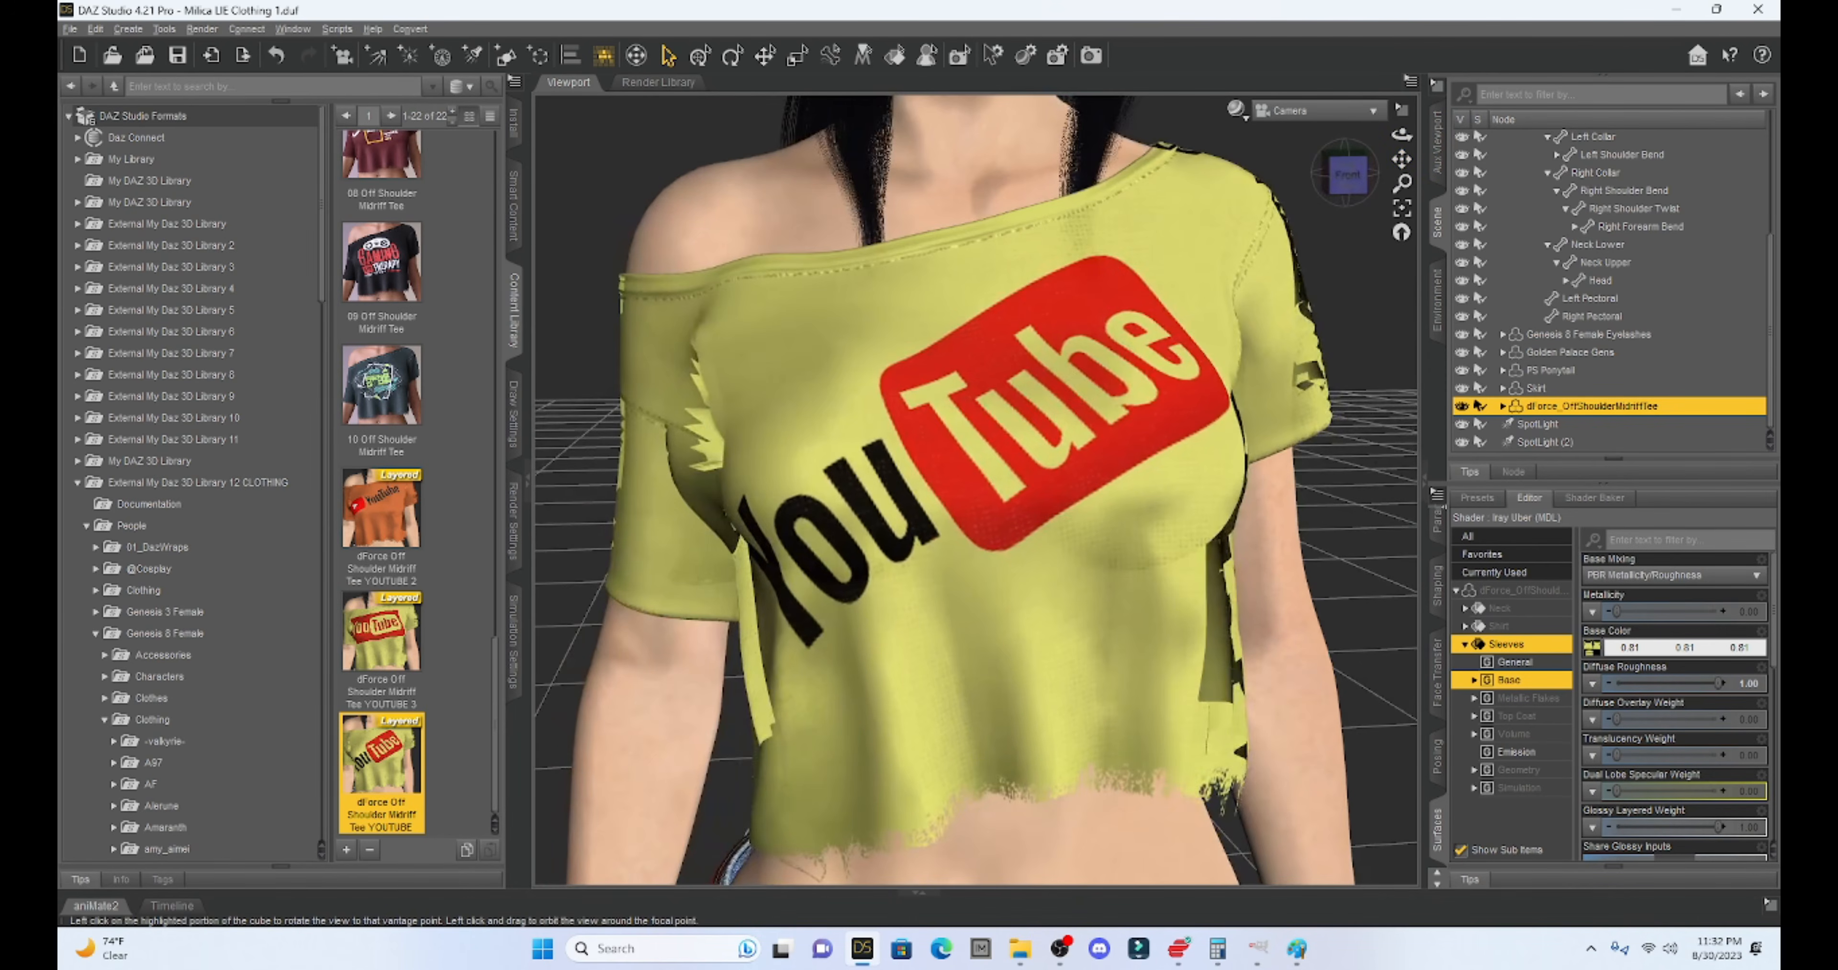
{"action": "left_click_drag", "start_coordinate": [1347, 190], "coordinate": [1354, 189]}
{"action": "scroll", "coordinate": [1097, 508], "scroll_direction": "down", "scroll_amount": 6}
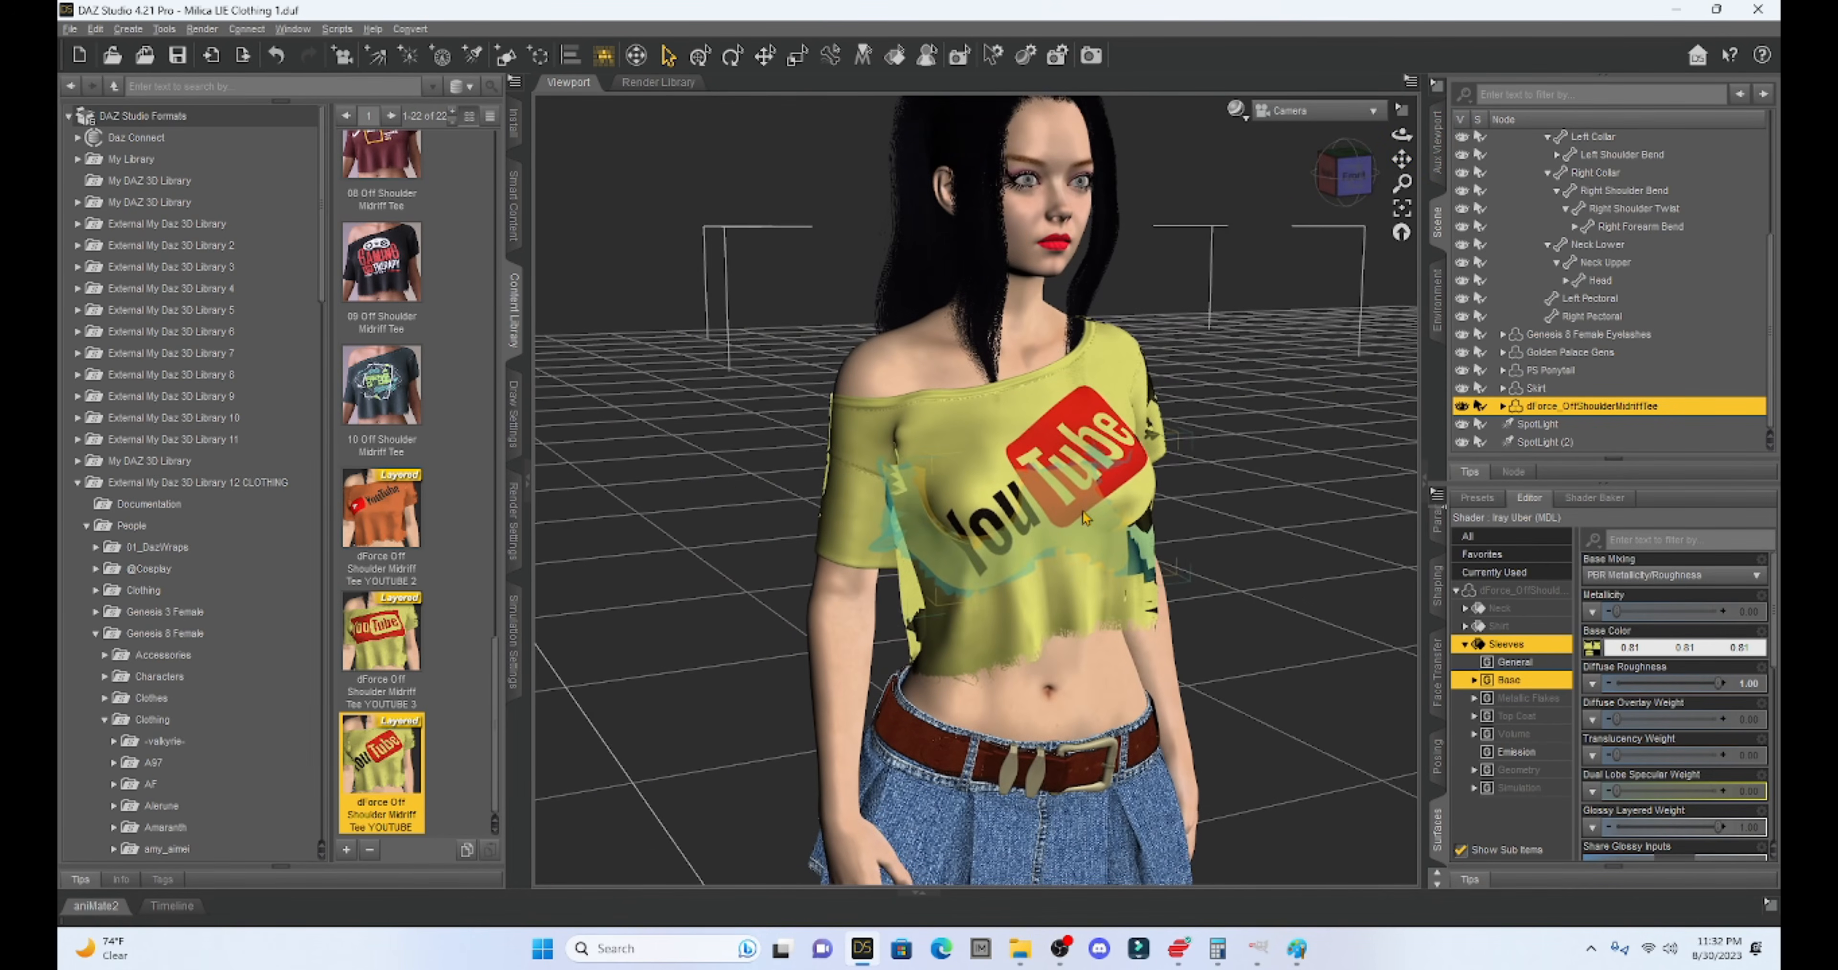
{"action": "left_click_drag", "start_coordinate": [1400, 157], "coordinate": [1386, 122]}
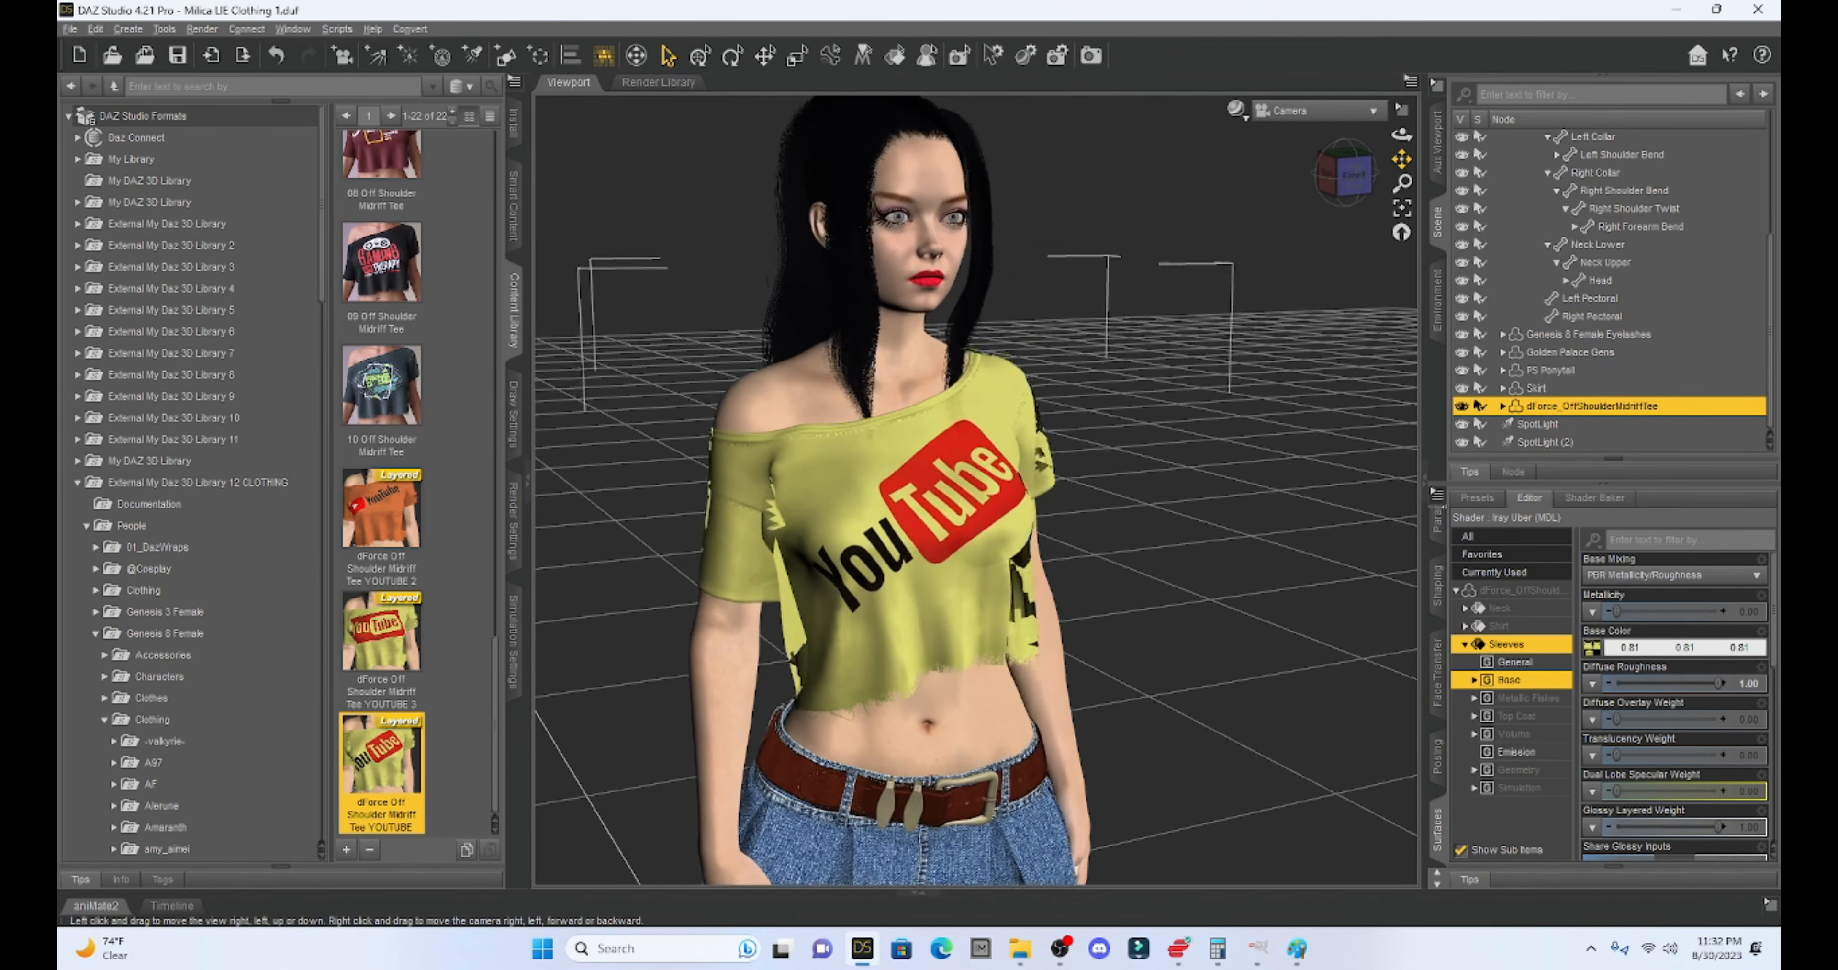
{"action": "scroll", "coordinate": [1242, 407], "scroll_direction": "down", "scroll_amount": 1}
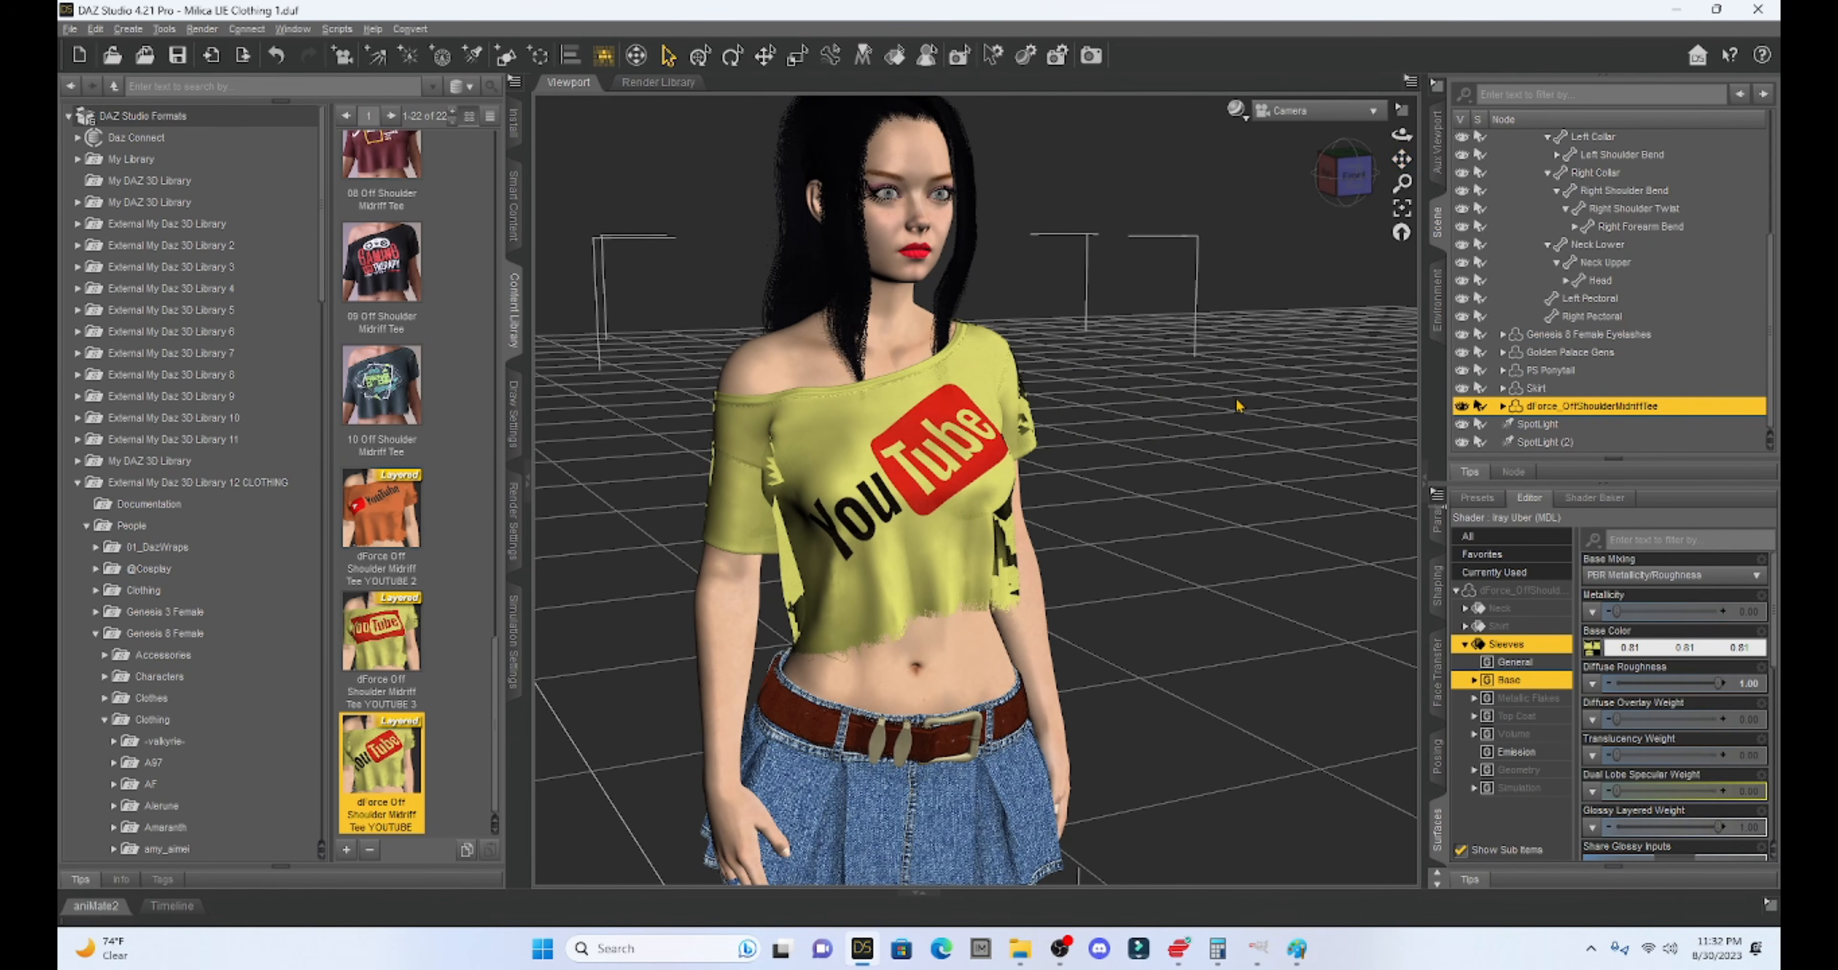
{"action": "left_click_drag", "start_coordinate": [1403, 159], "coordinate": [1411, 147]}
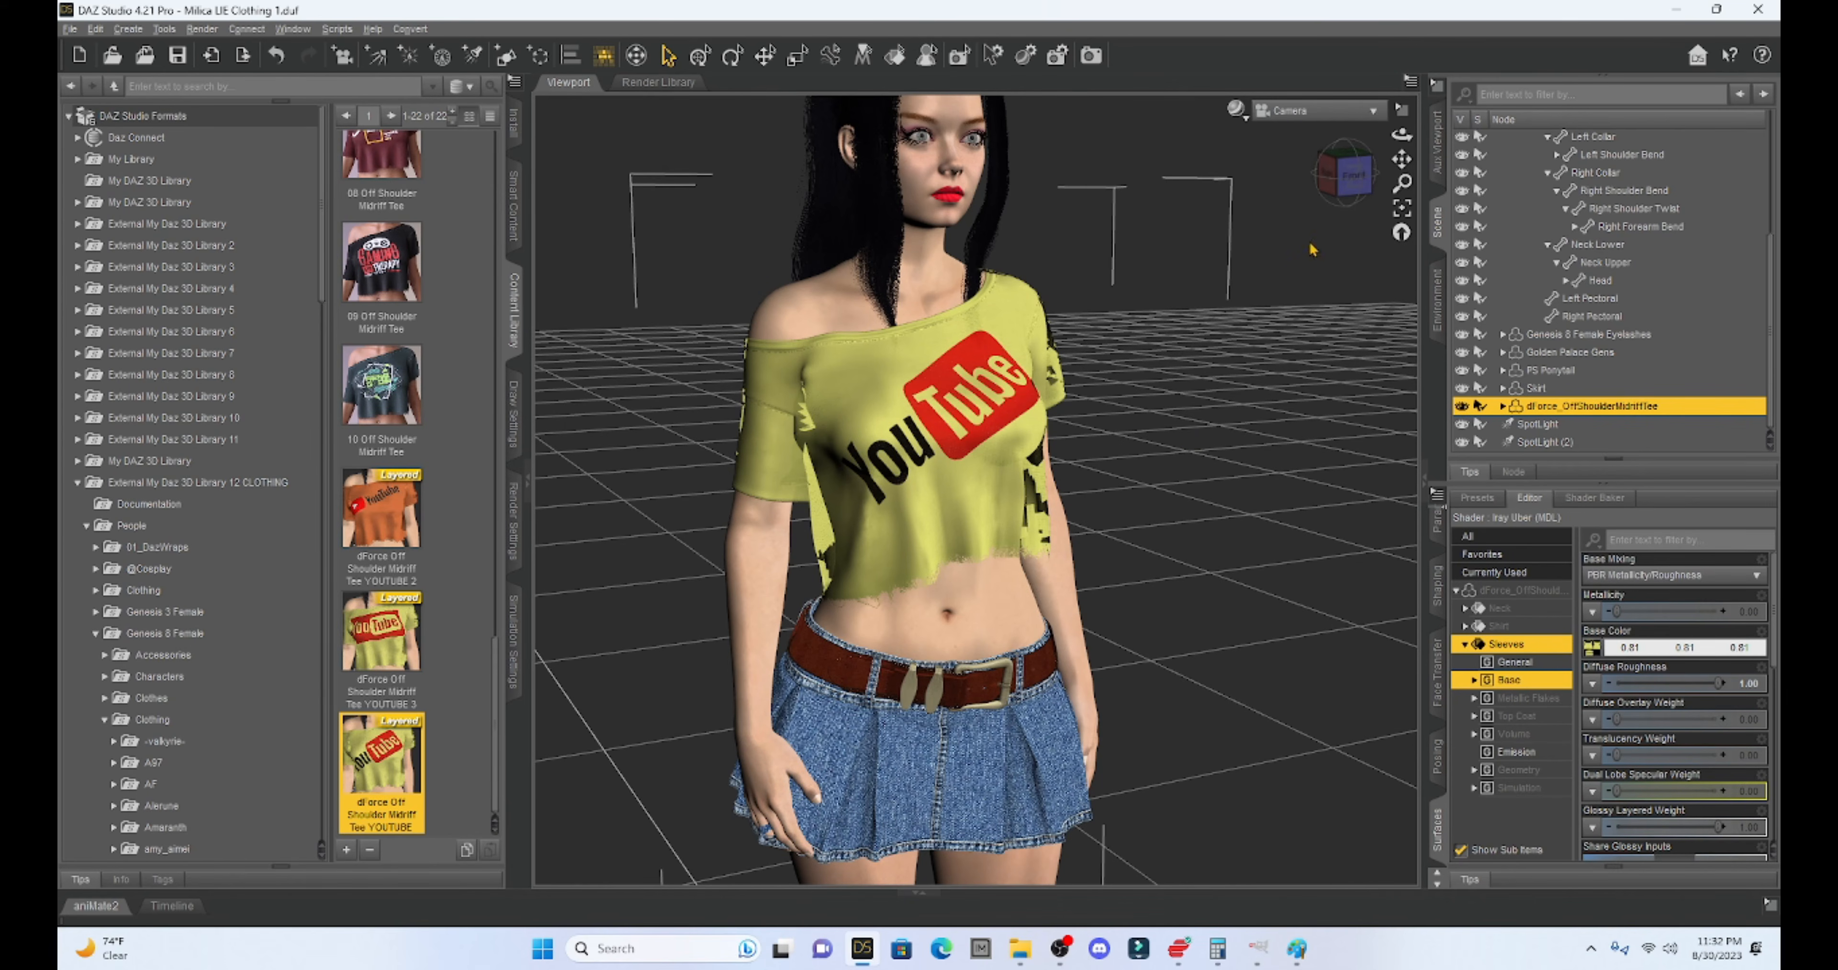
- Orbit around the figure to inspect the yellow YouTube tee from several sides
{"action": "left_click_drag", "start_coordinate": [1349, 171], "coordinate": [1267, 184]}
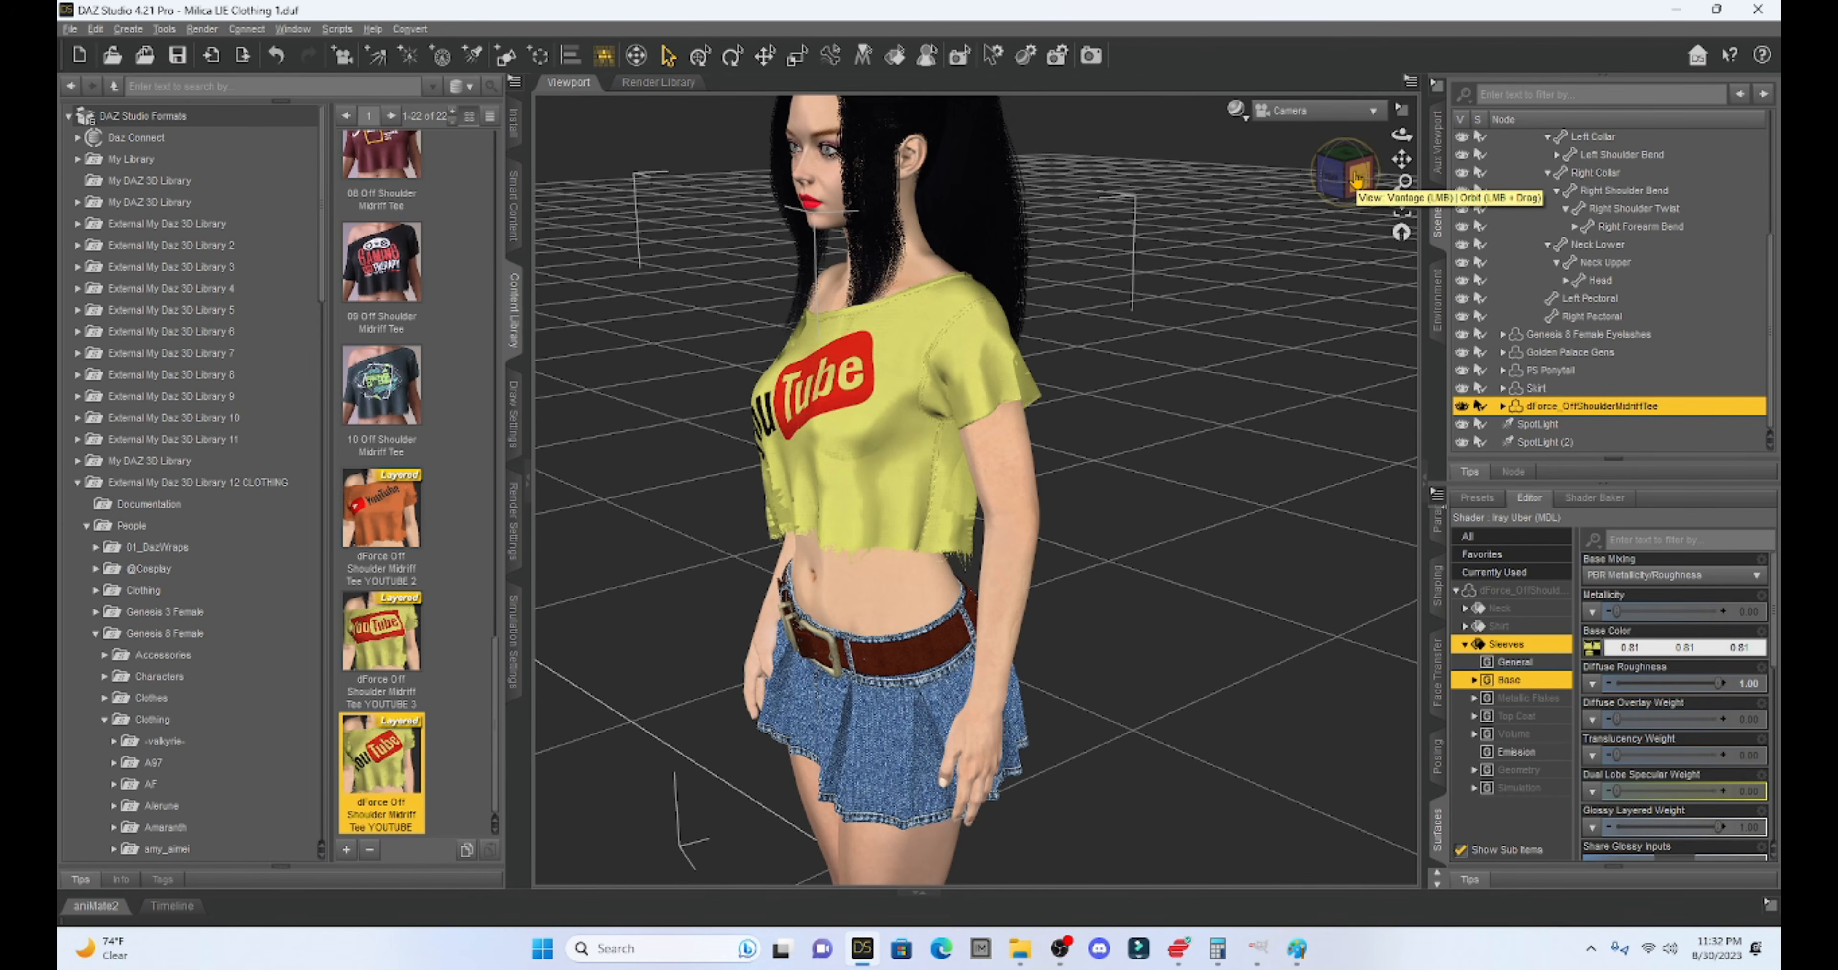
{"action": "left_click_drag", "start_coordinate": [1356, 176], "coordinate": [1380, 178]}
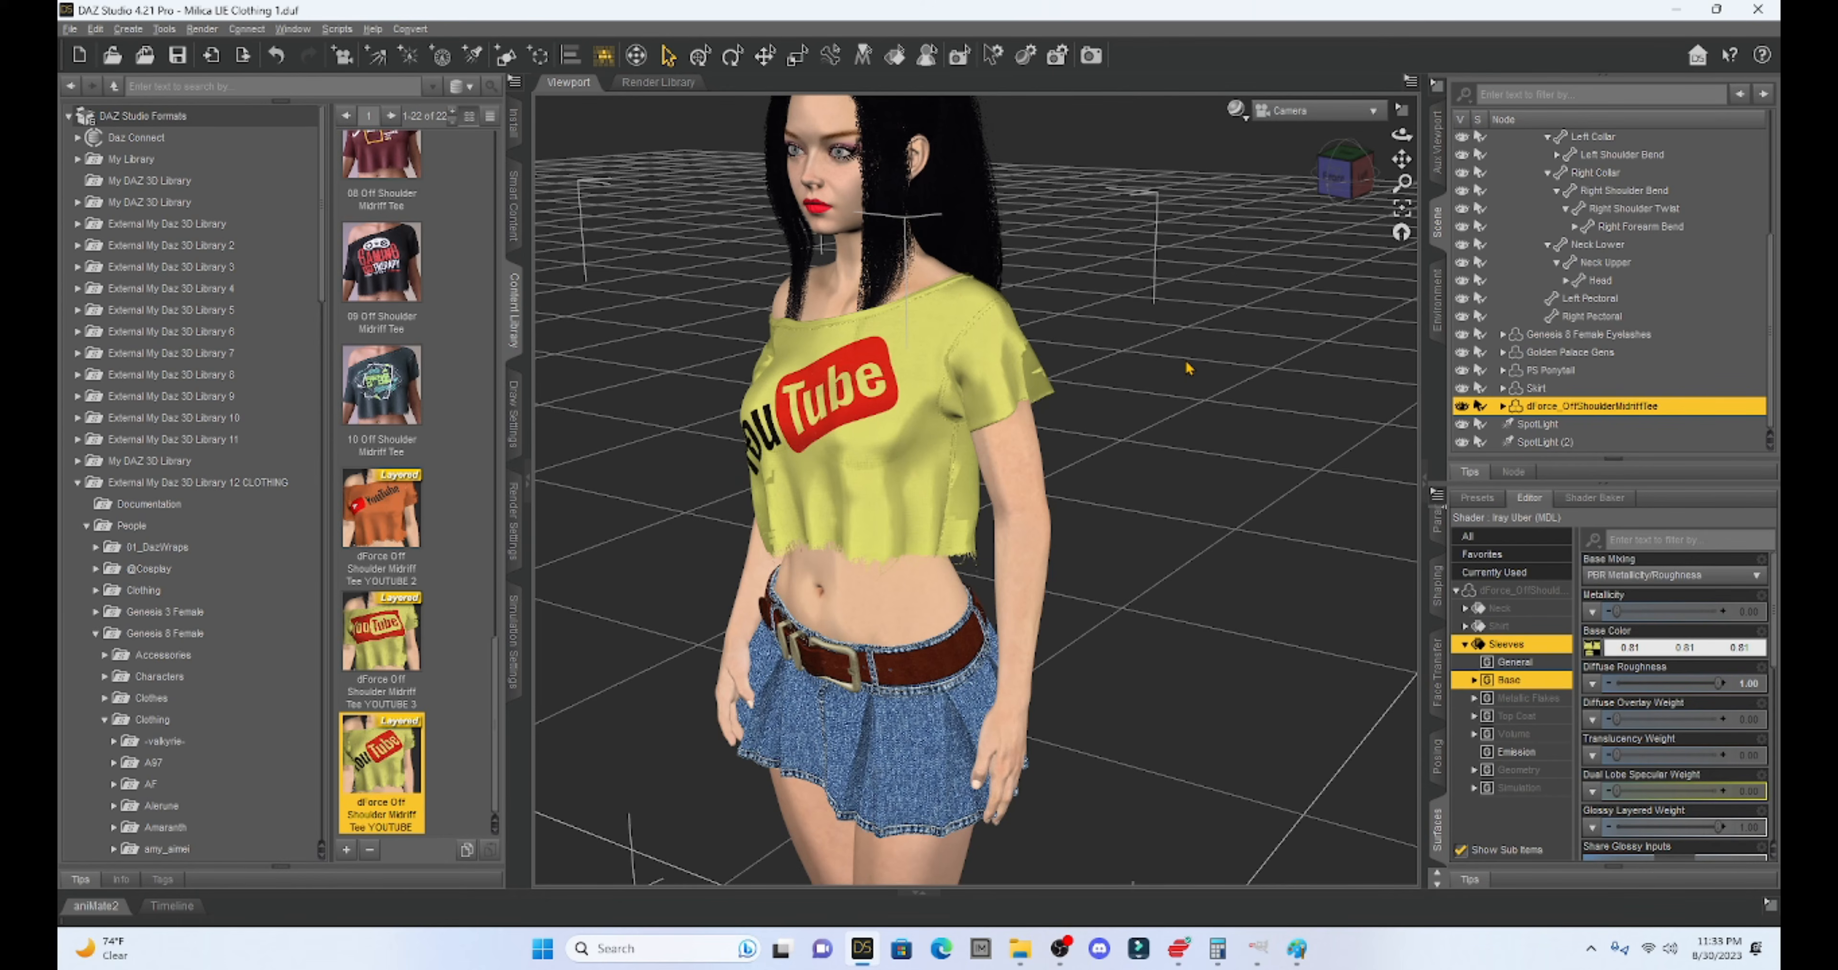
{"action": "left_click_drag", "start_coordinate": [1351, 179], "coordinate": [1404, 169]}
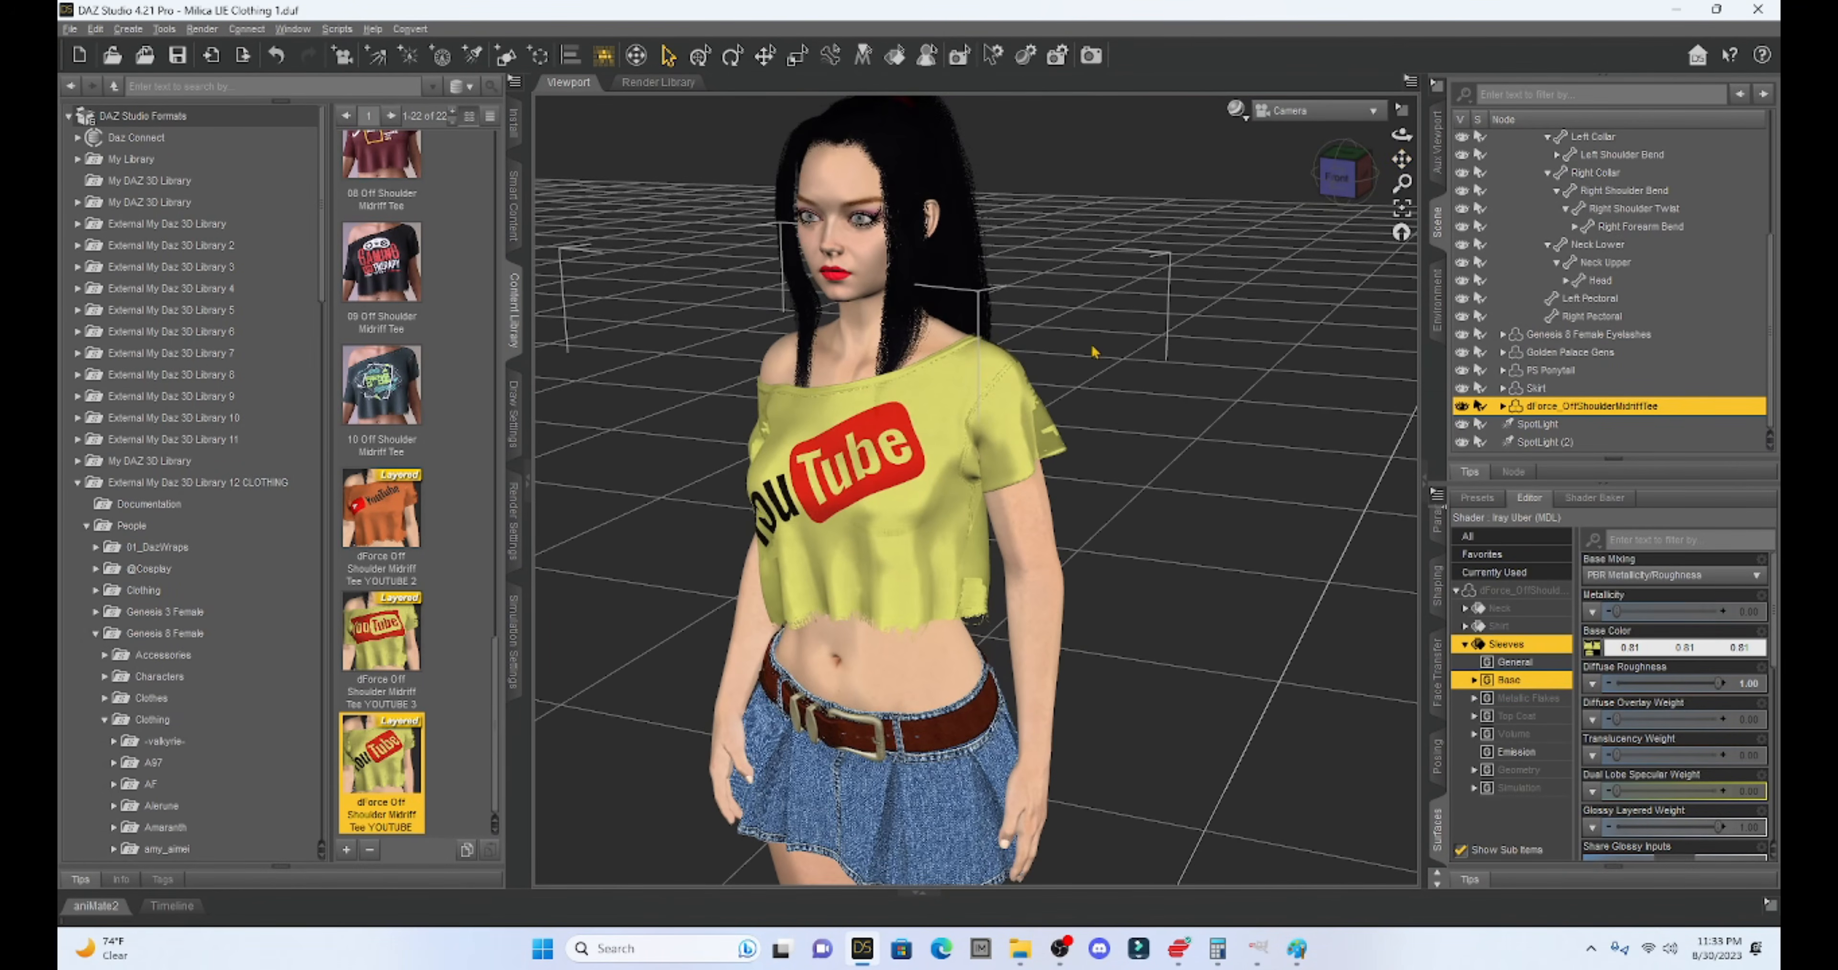
{"action": "scroll", "coordinate": [1064, 383], "scroll_direction": "down", "scroll_amount": 2}
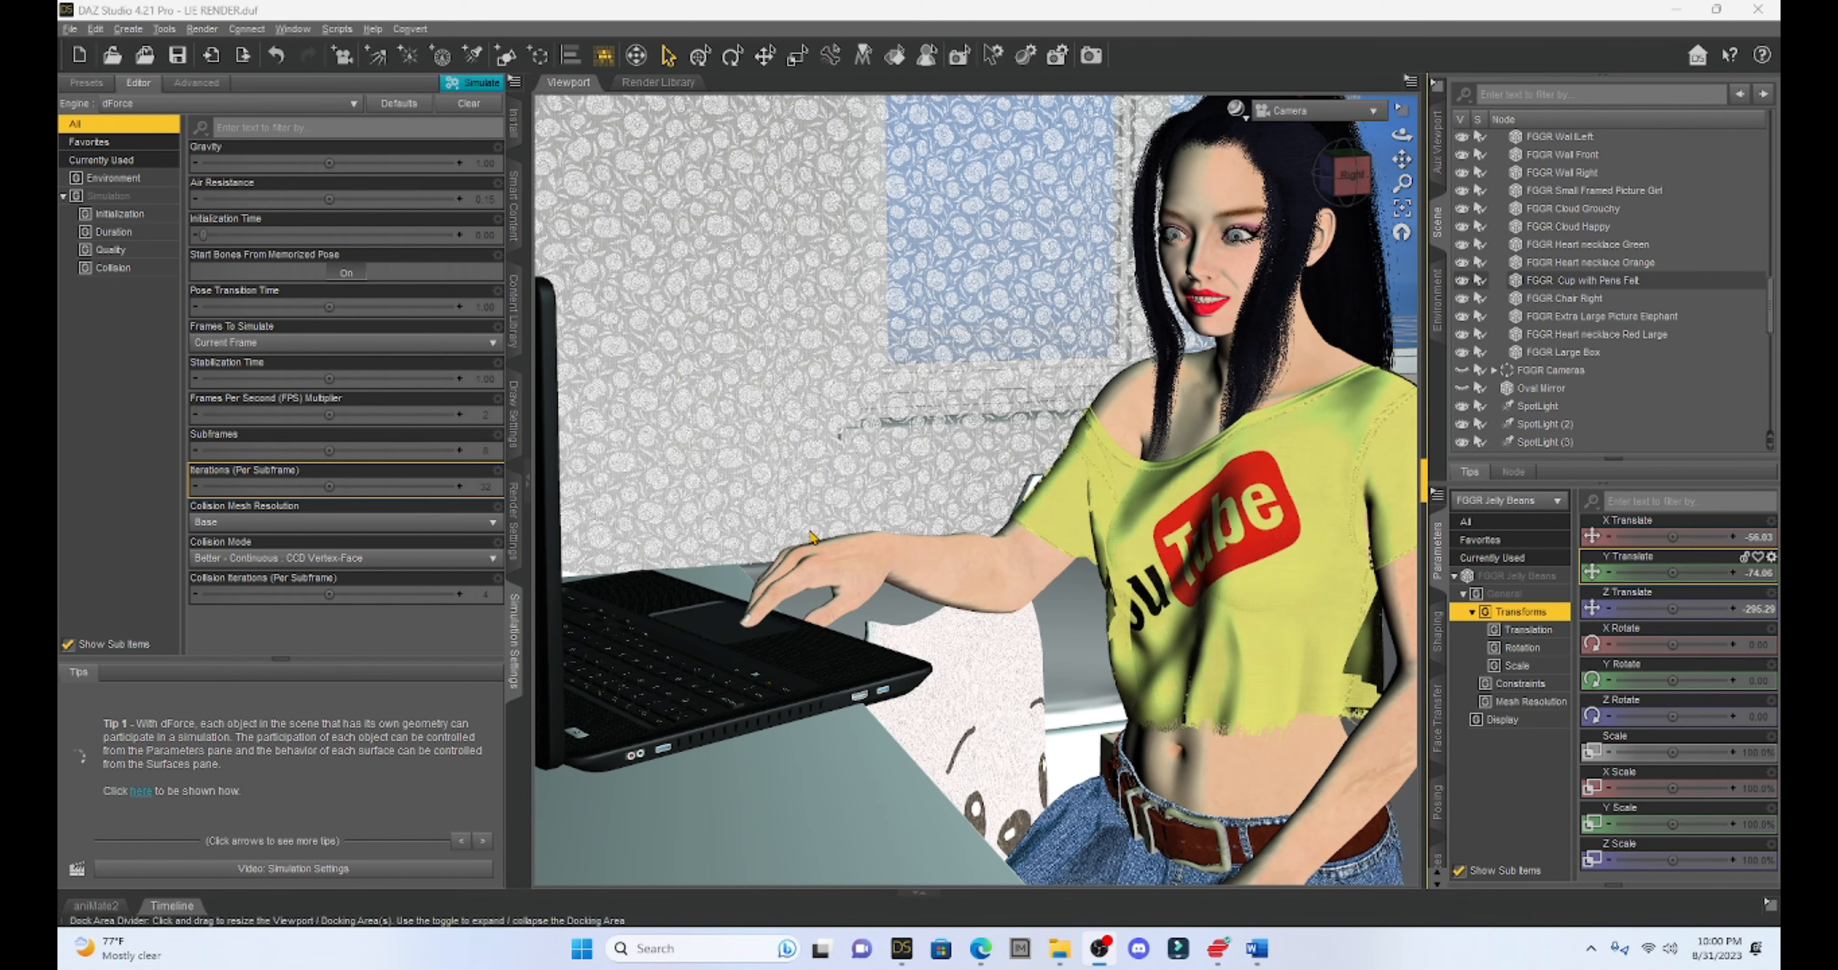
- Collapse the side panes for a wider viewport and render the laptop desk scene
{"action": "left_click", "coordinate": [528, 478]}
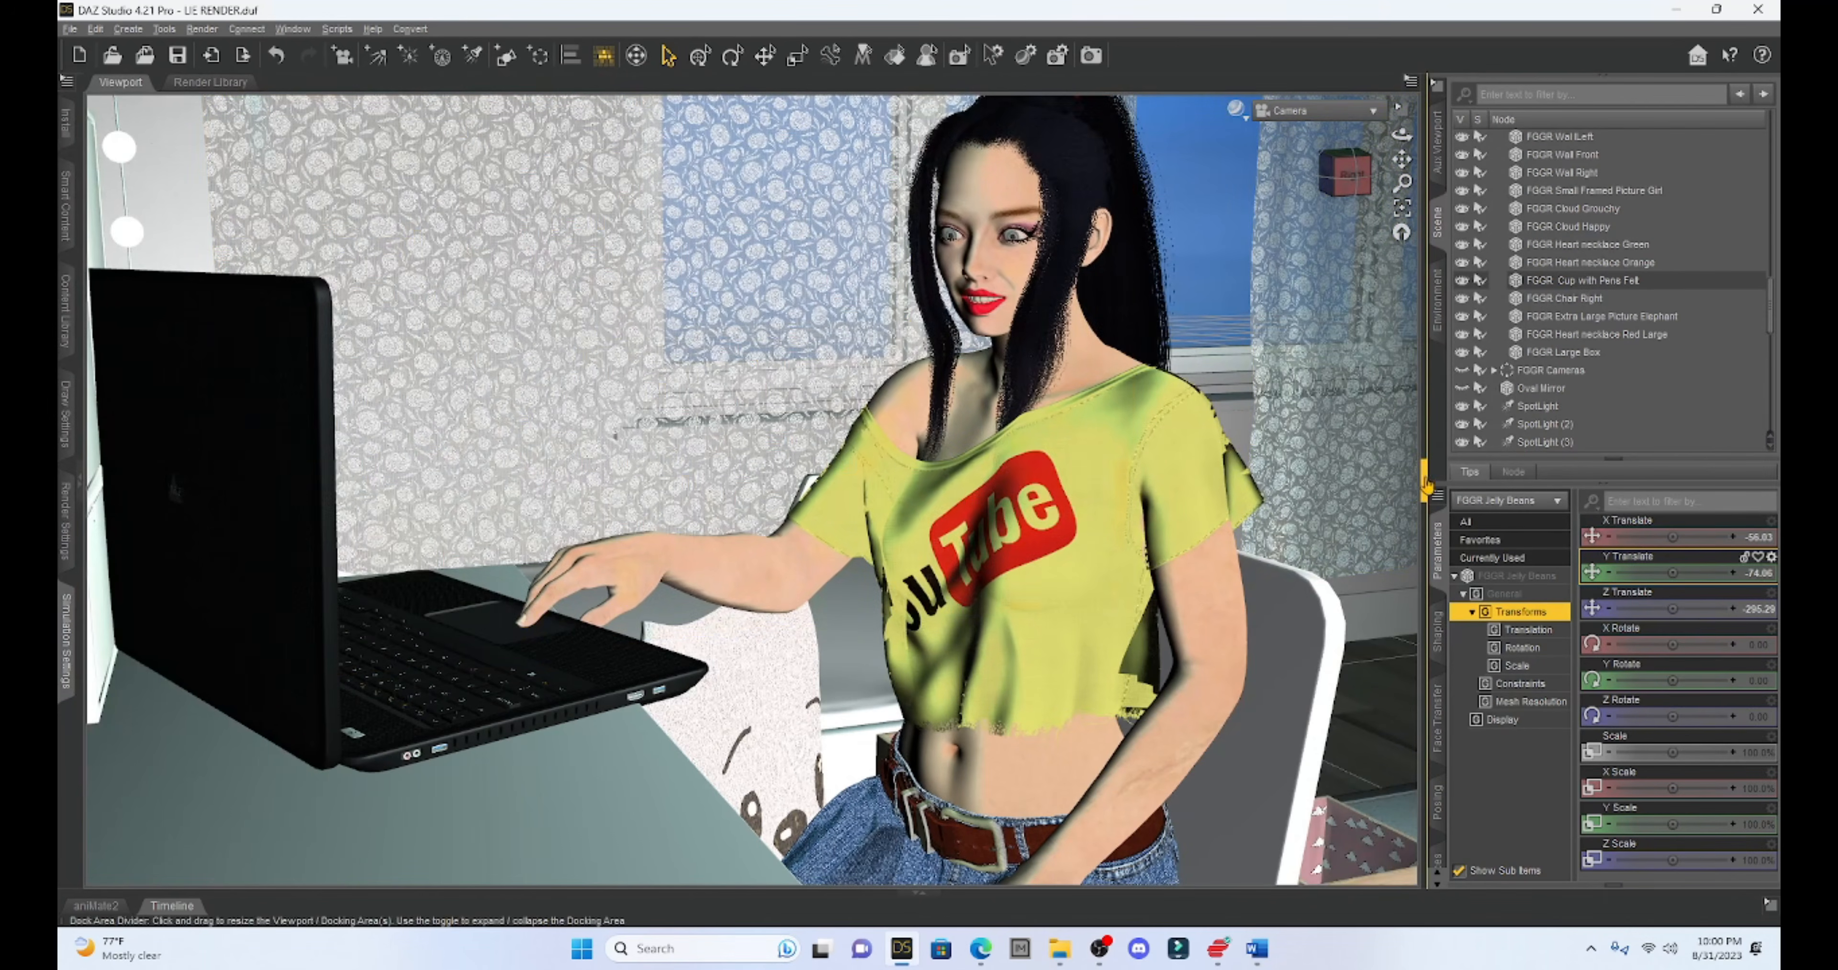
{"action": "left_click", "coordinate": [1432, 480]}
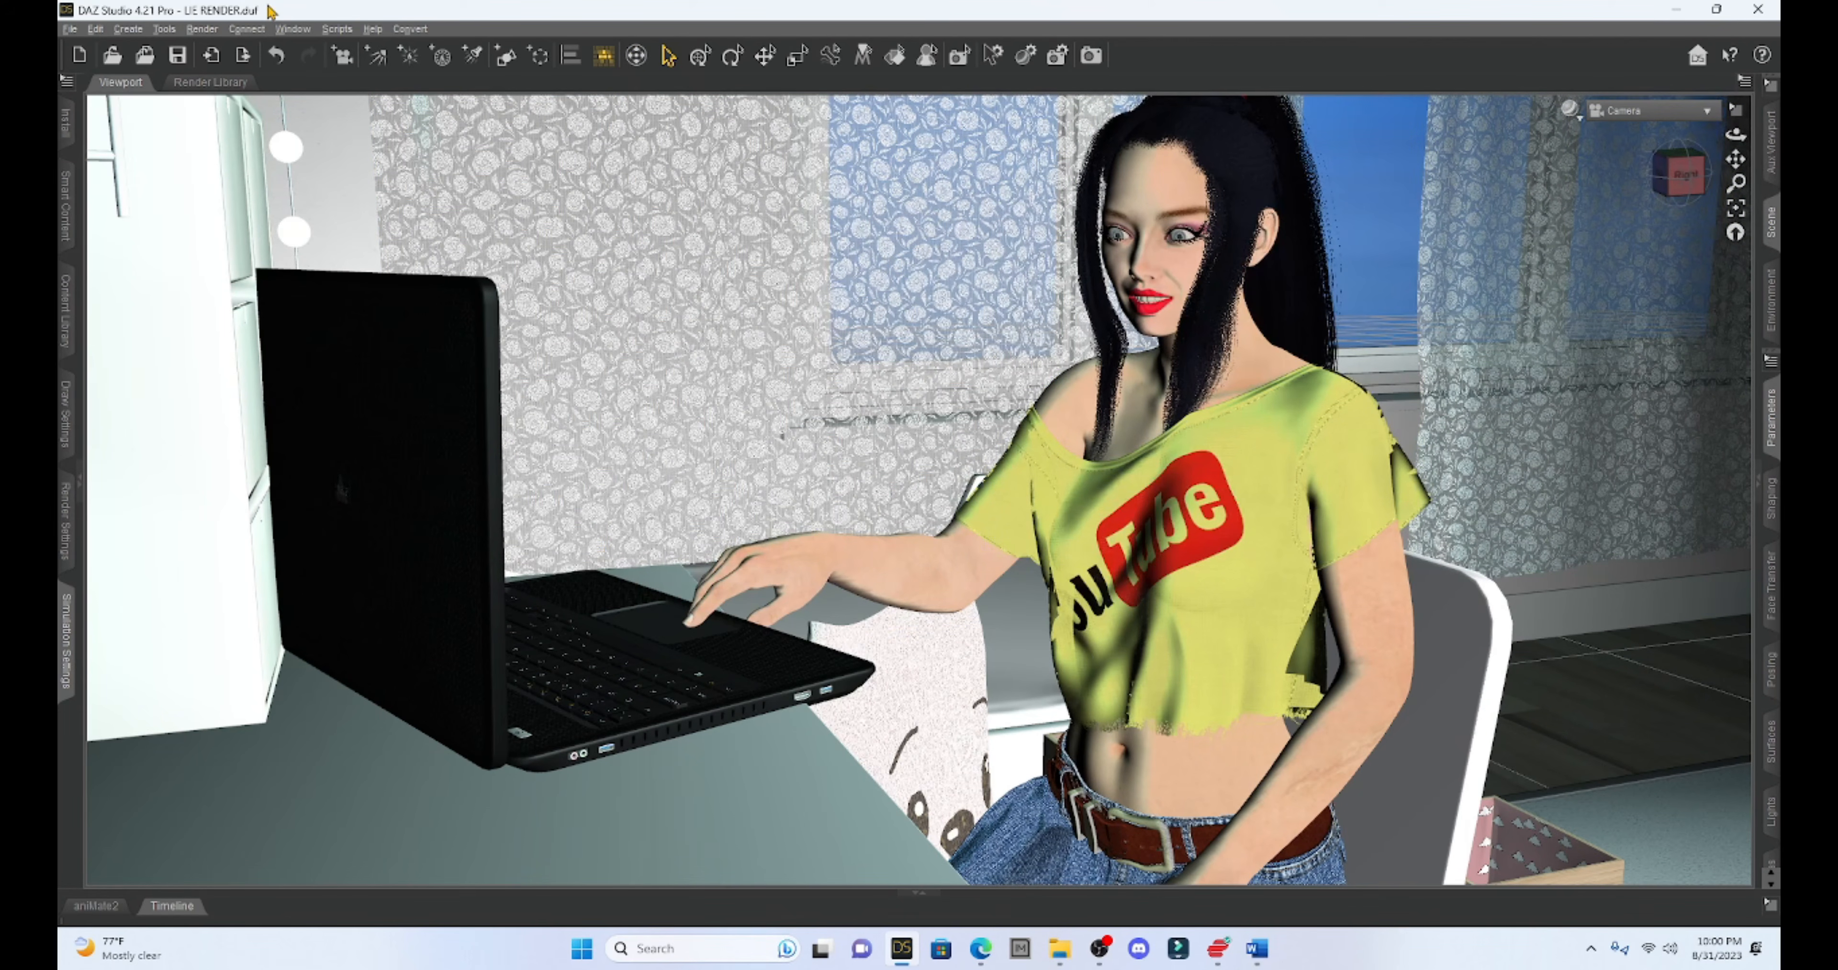
{"action": "left_click", "coordinate": [203, 28]}
{"action": "left_click", "coordinate": [214, 47]}
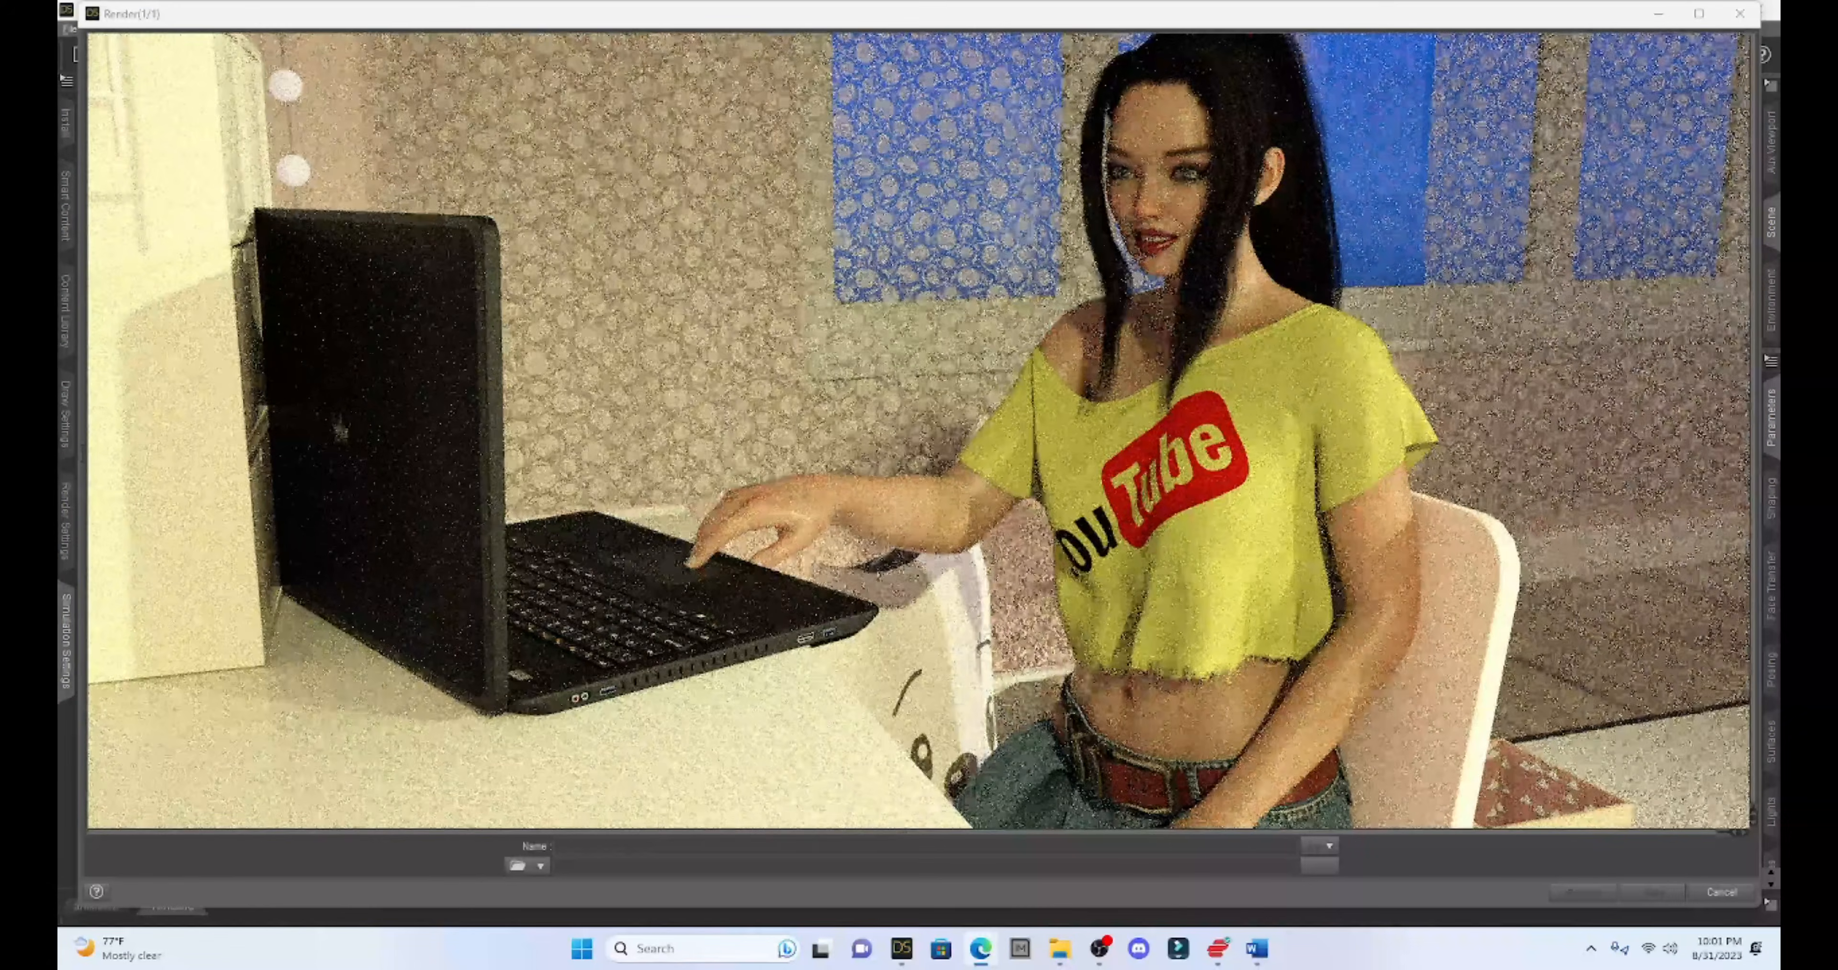